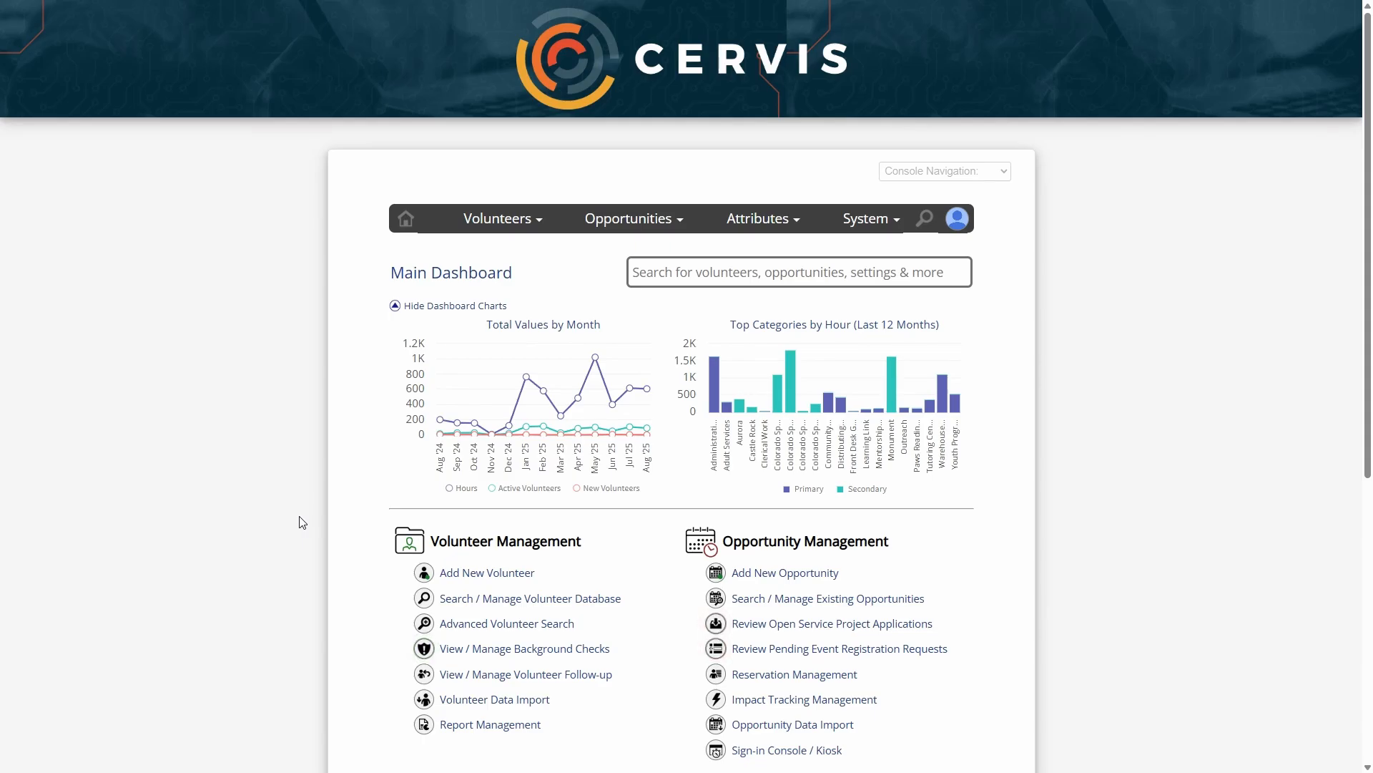
Open Group Management from the Attribute Management section of the main dashboard
{"action": "scroll", "coordinate": [348, 502], "scroll_direction": "down", "scroll_amount": 2}
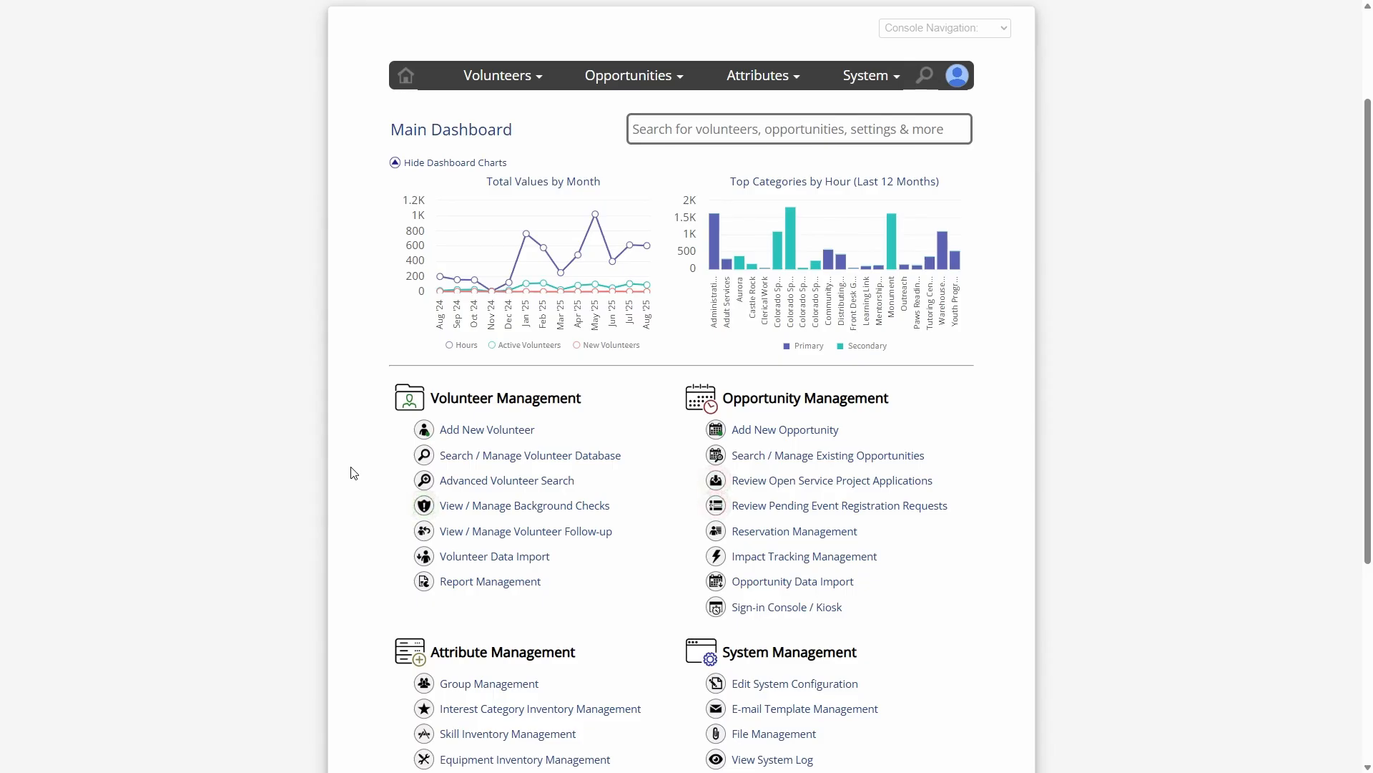
{"action": "scroll", "coordinate": [359, 478], "scroll_direction": "down", "scroll_amount": 2}
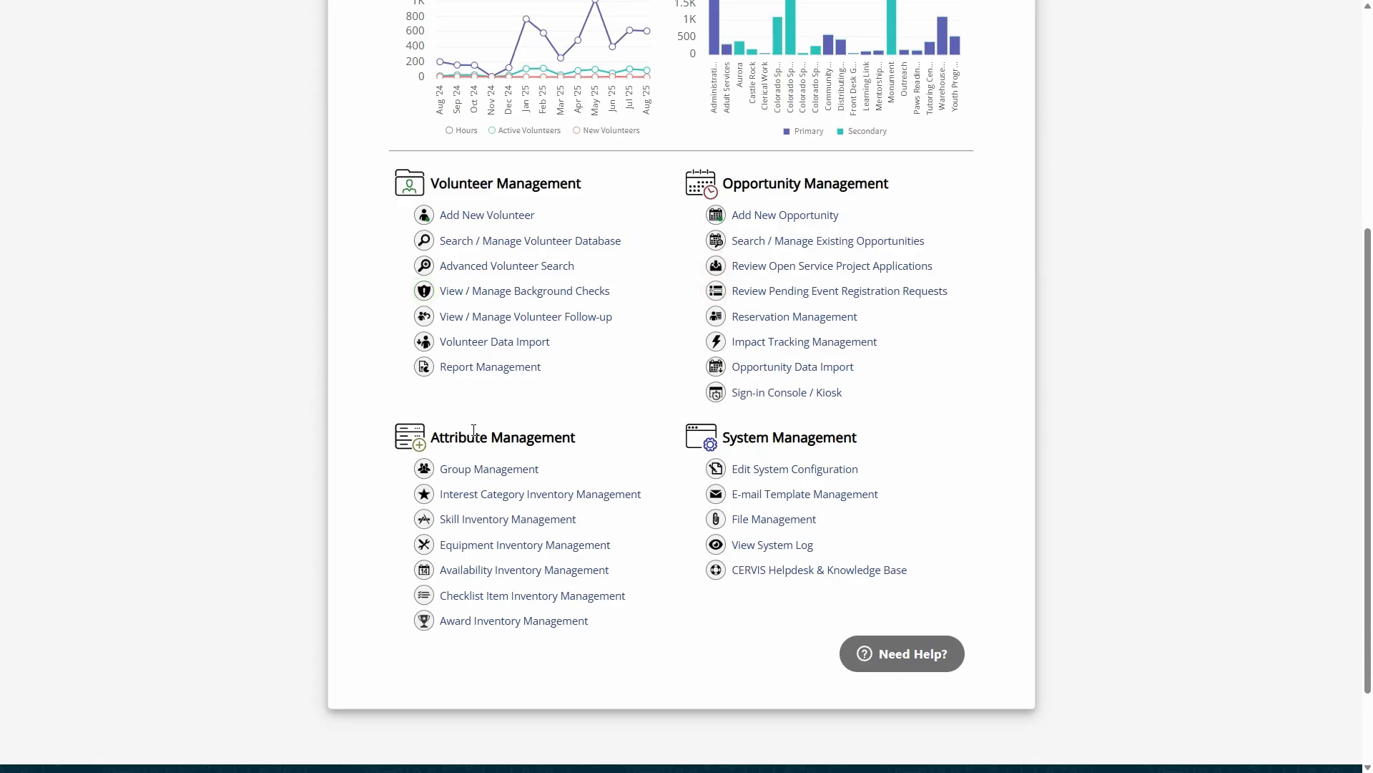
{"action": "left_click_drag", "start_coordinate": [439, 437], "coordinate": [576, 440]}
{"action": "left_click", "coordinate": [576, 440]}
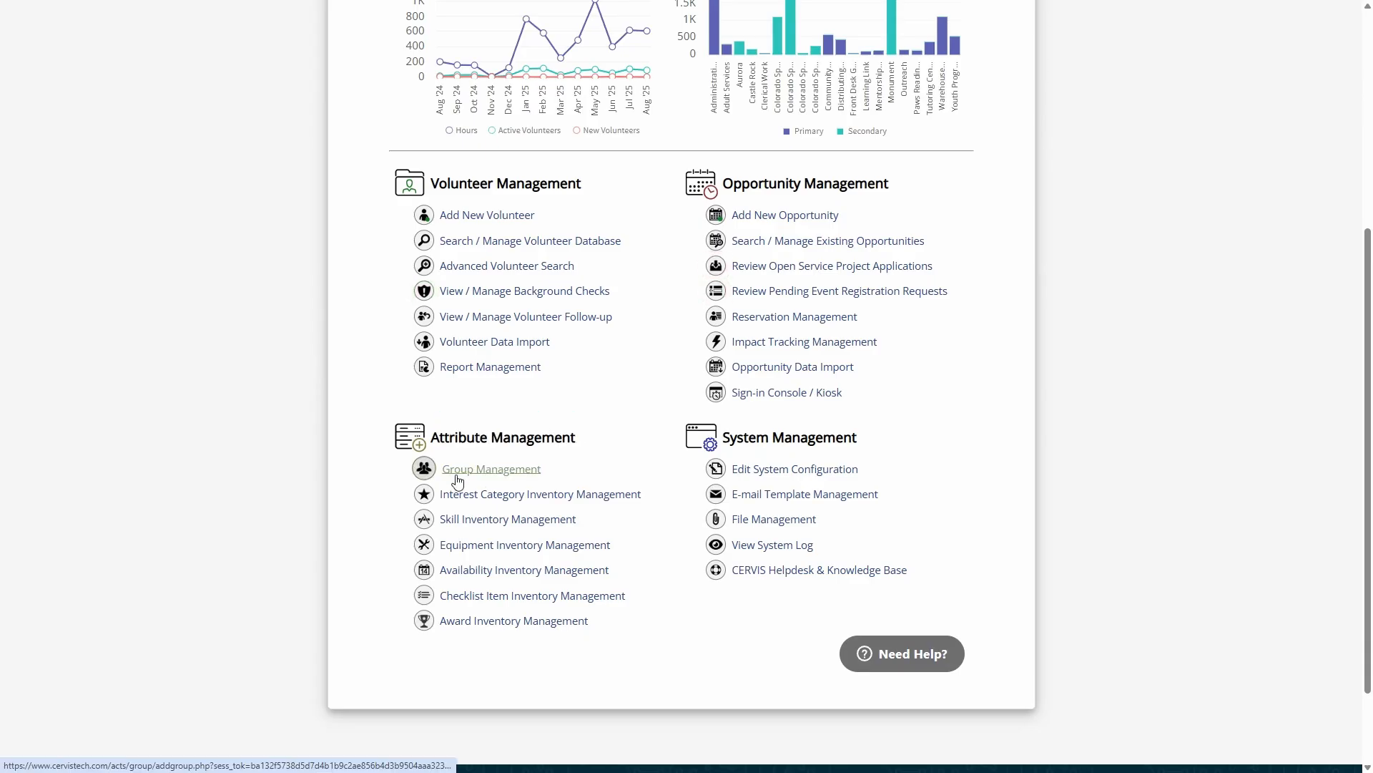
{"action": "left_click", "coordinate": [491, 472]}
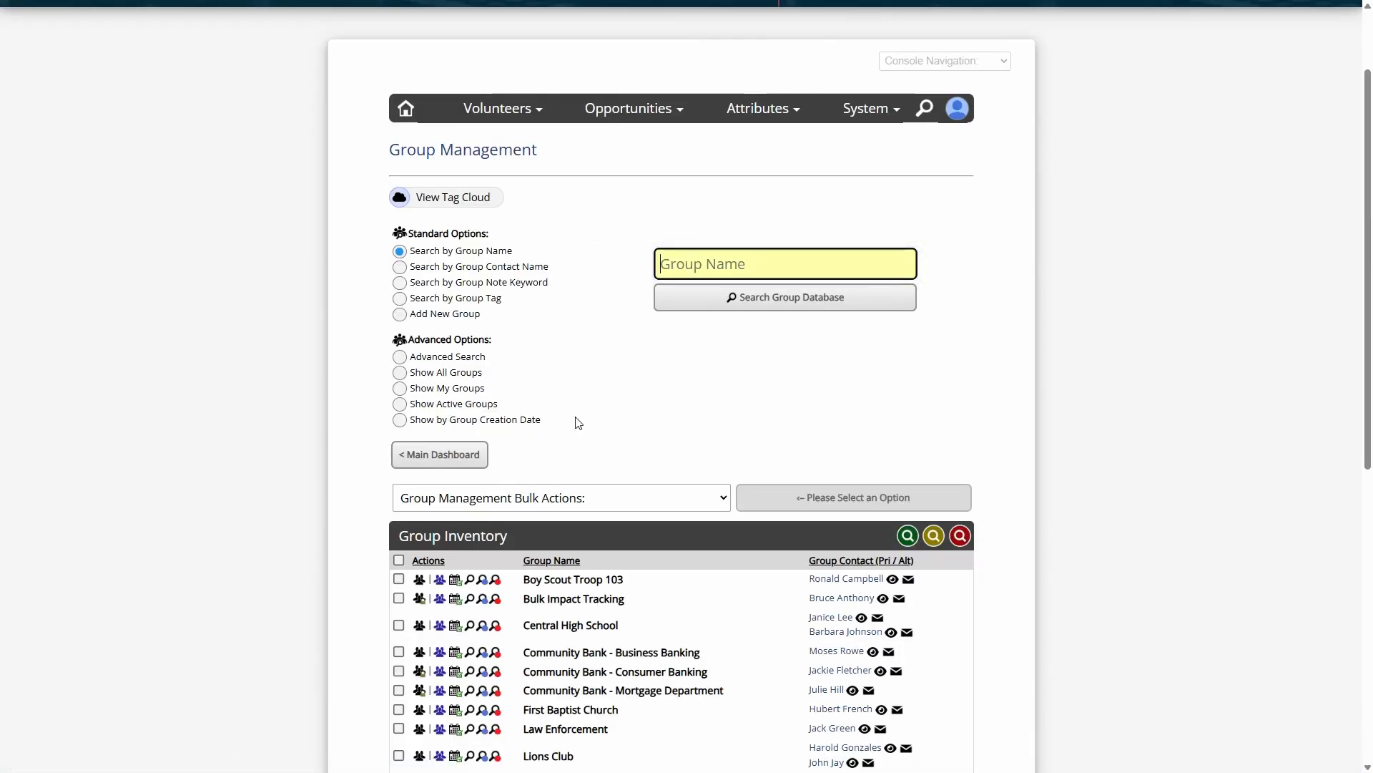
Start a new group record using the Add New Group option
{"action": "left_click_drag", "start_coordinate": [422, 233], "coordinate": [488, 233]}
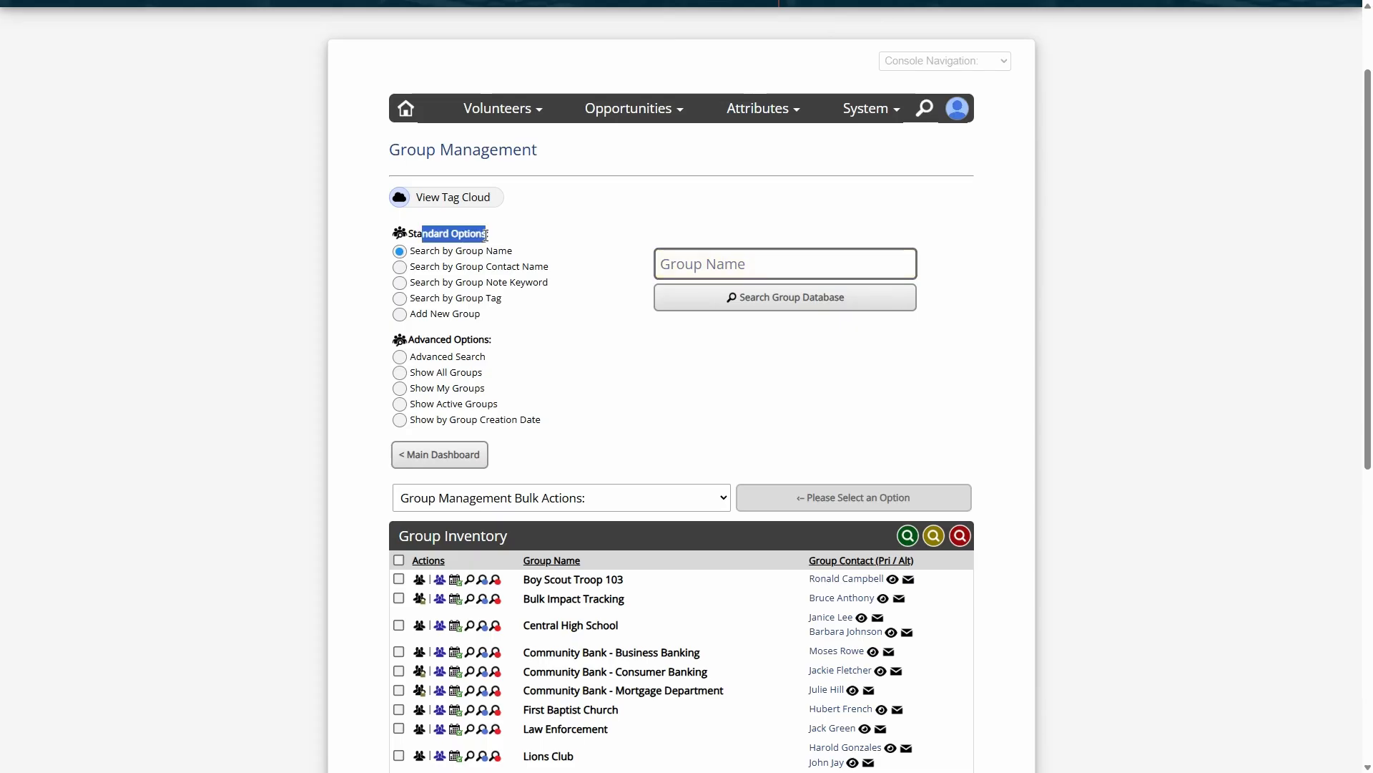
{"action": "left_click", "coordinate": [487, 232]}
{"action": "left_click", "coordinate": [439, 321]}
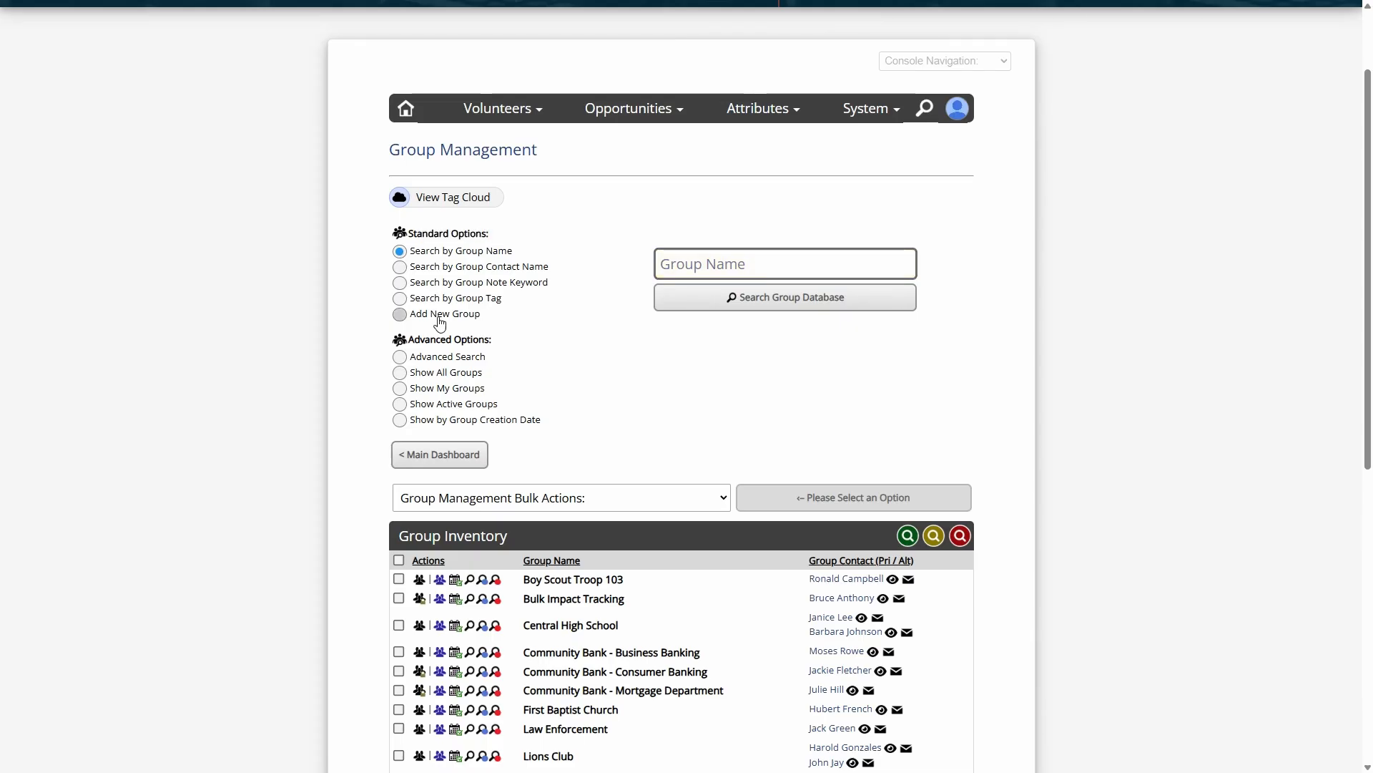
Go over the new group's name and contact fields, and look up the primary group contact by first name
{"action": "left_click", "coordinate": [630, 223]}
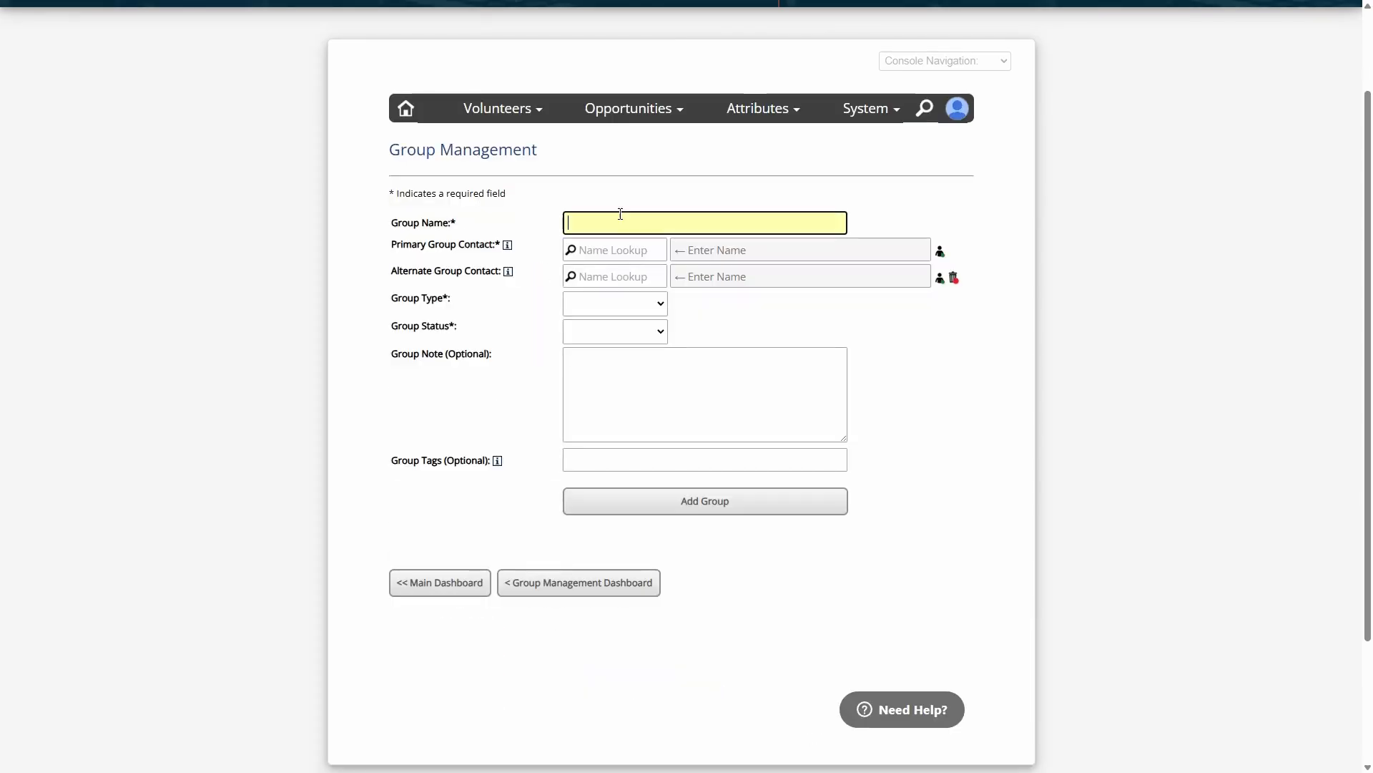
{"action": "left_click", "coordinate": [623, 389]}
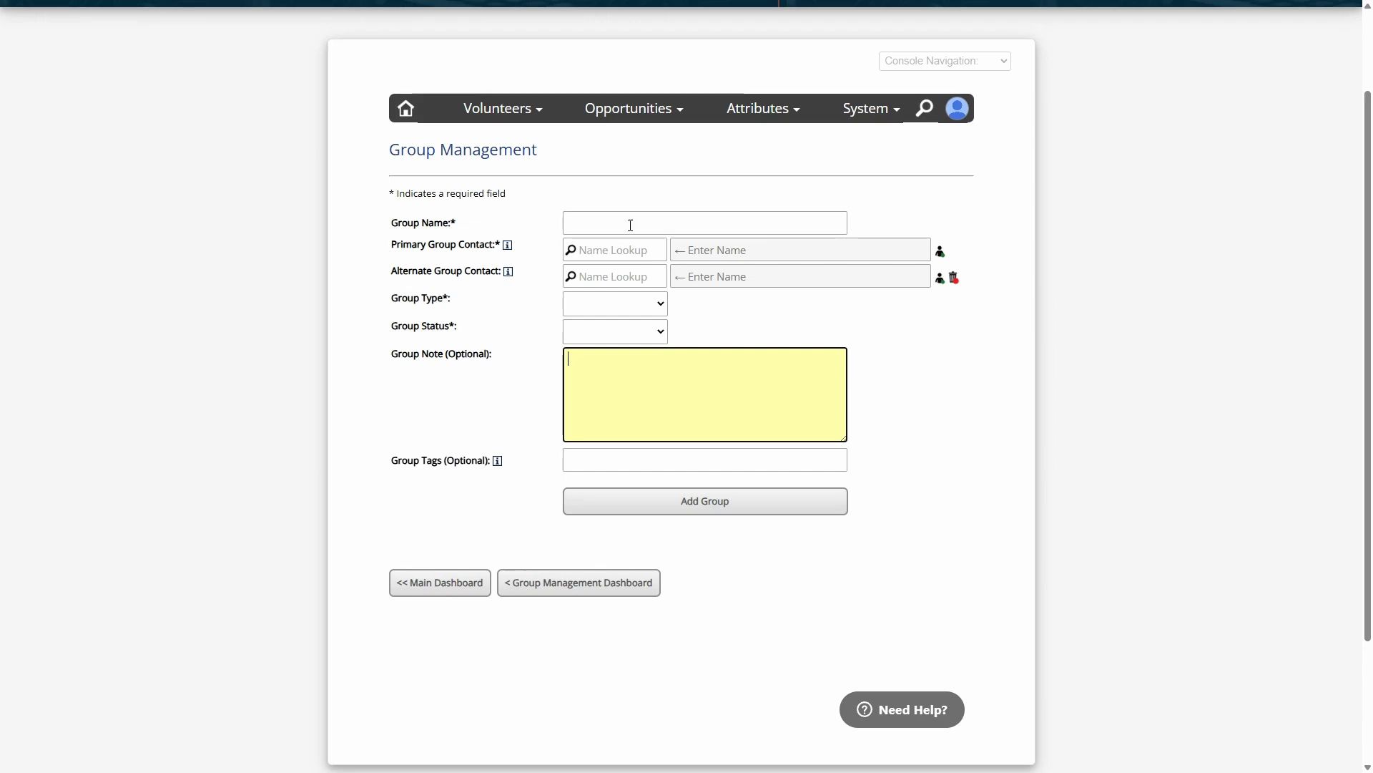
{"action": "left_click", "coordinate": [705, 223]}
{"action": "left_click", "coordinate": [626, 250]}
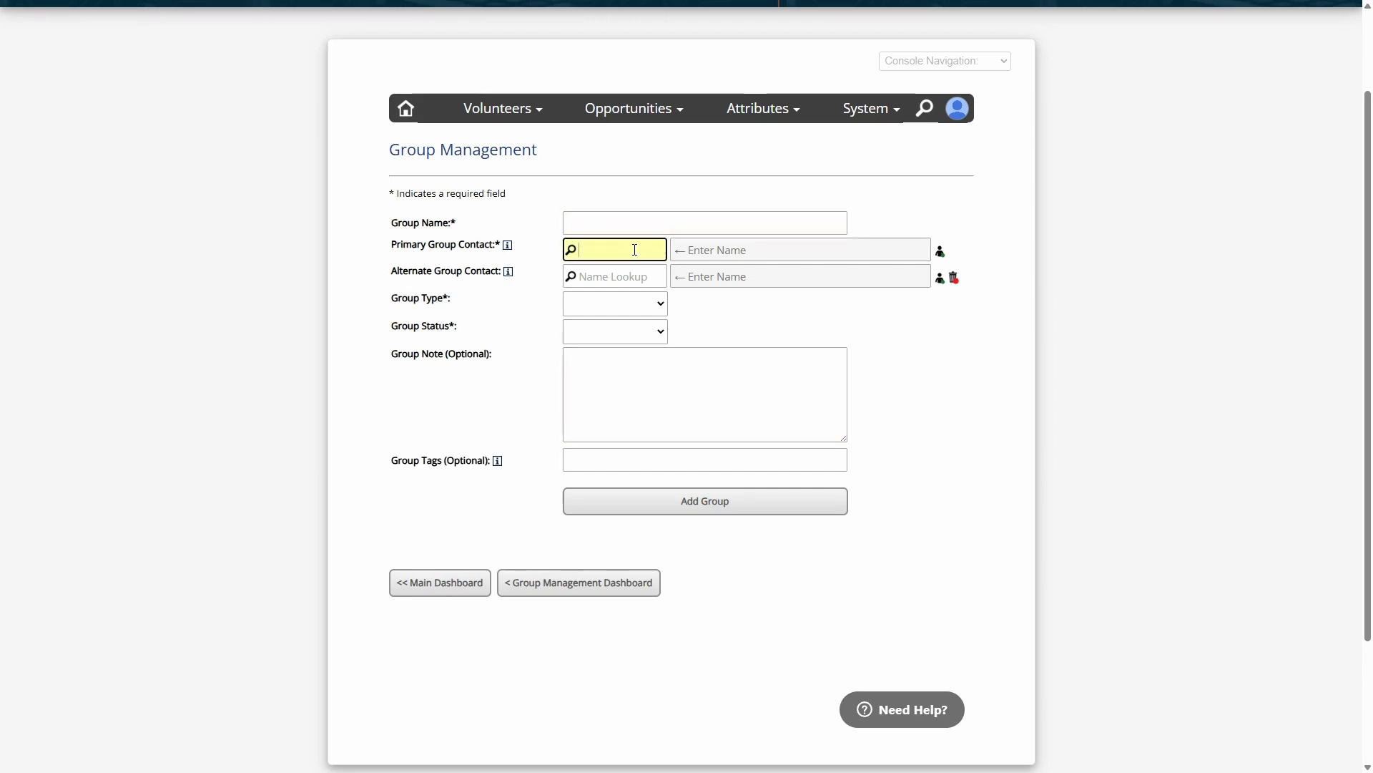
{"action": "left_click", "coordinate": [619, 274]}
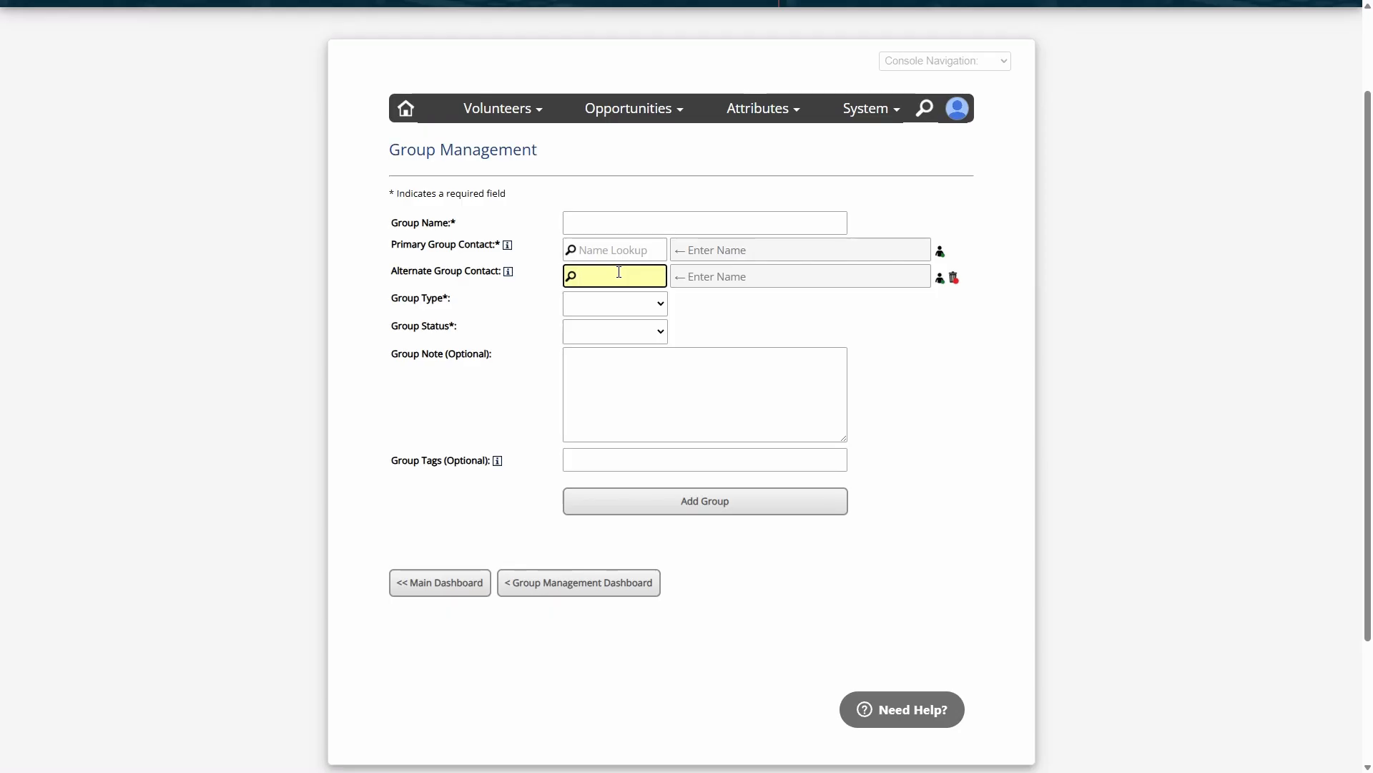
{"action": "left_click", "coordinate": [614, 254]}
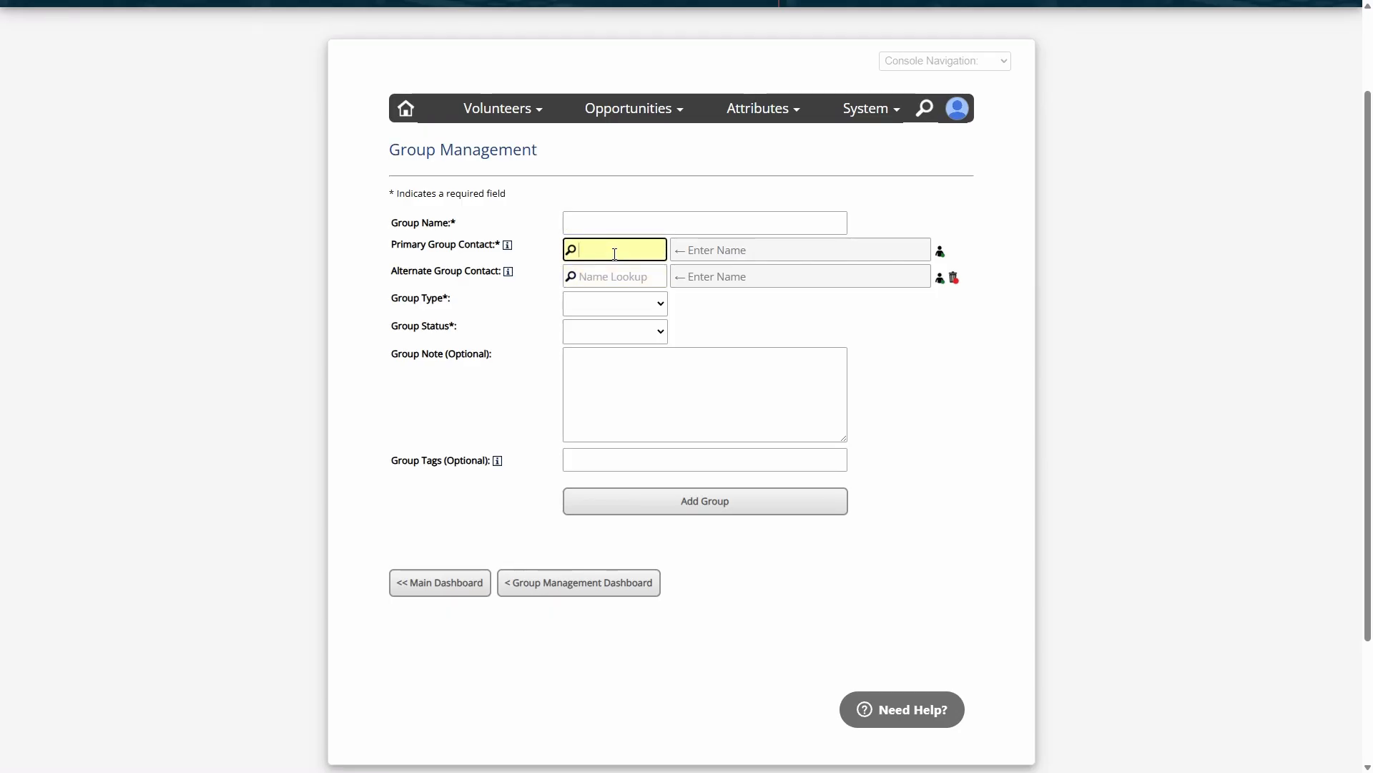
{"action": "type", "text": "Beth"}
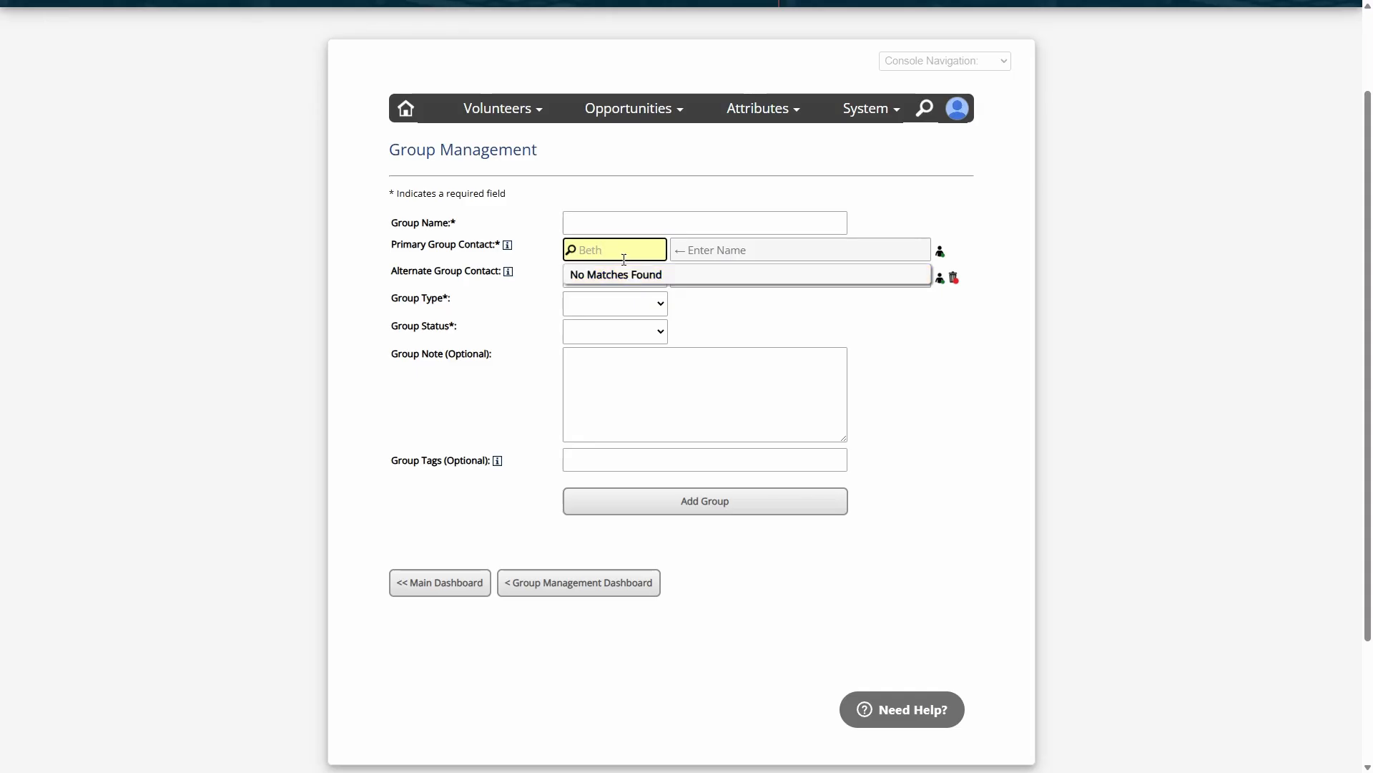
{"action": "left_click", "coordinate": [624, 251]}
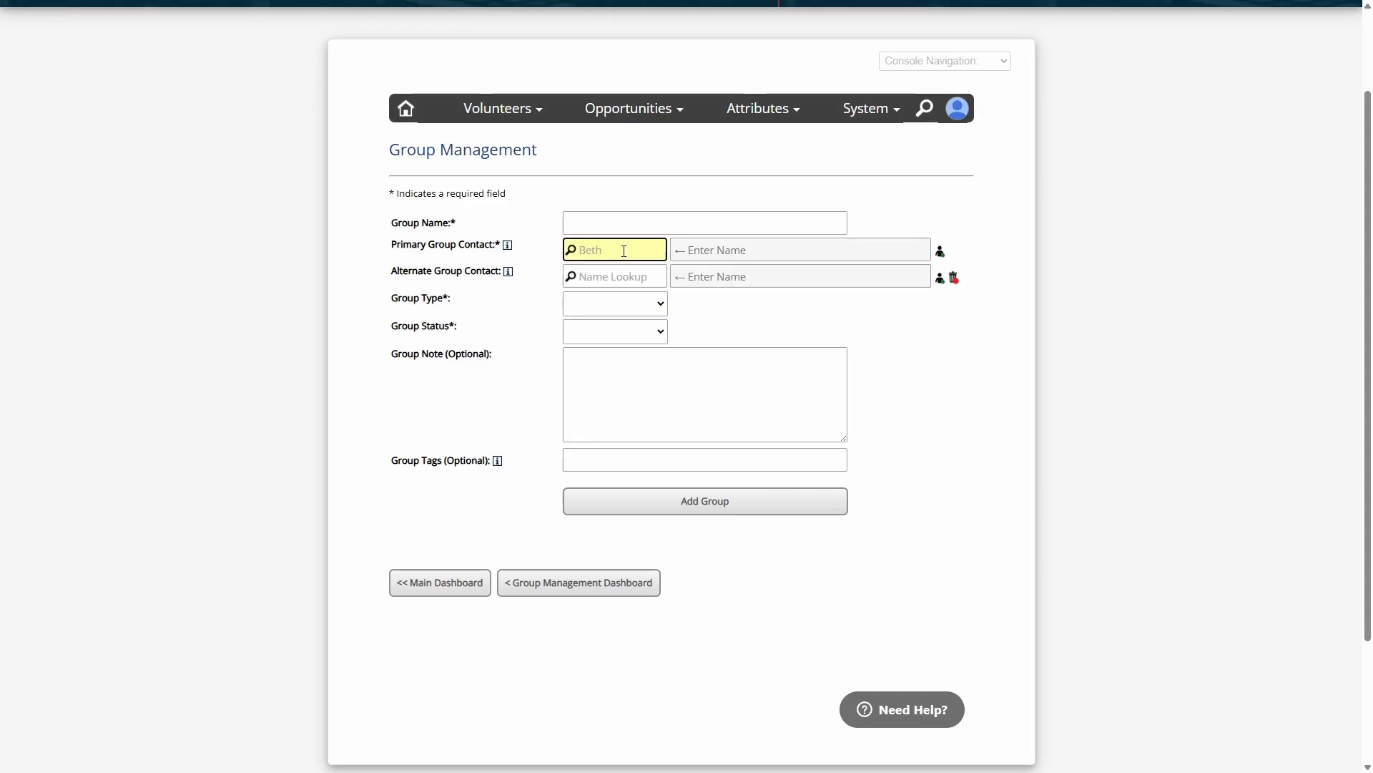
Open the Add Volunteer form for the primary group contact and review its name, phone and e-mail fields
{"action": "left_click", "coordinate": [940, 256]}
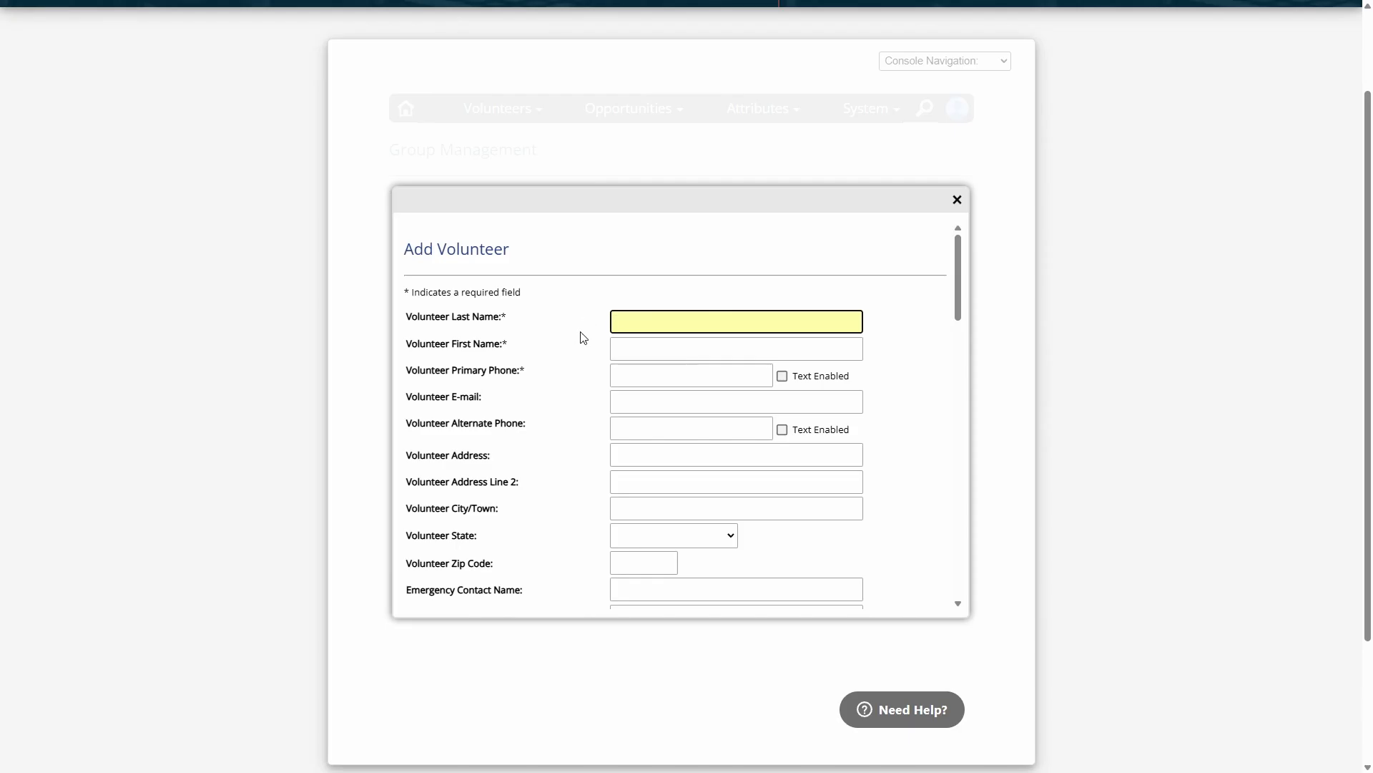
{"action": "left_click_drag", "start_coordinate": [513, 318], "coordinate": [406, 408]}
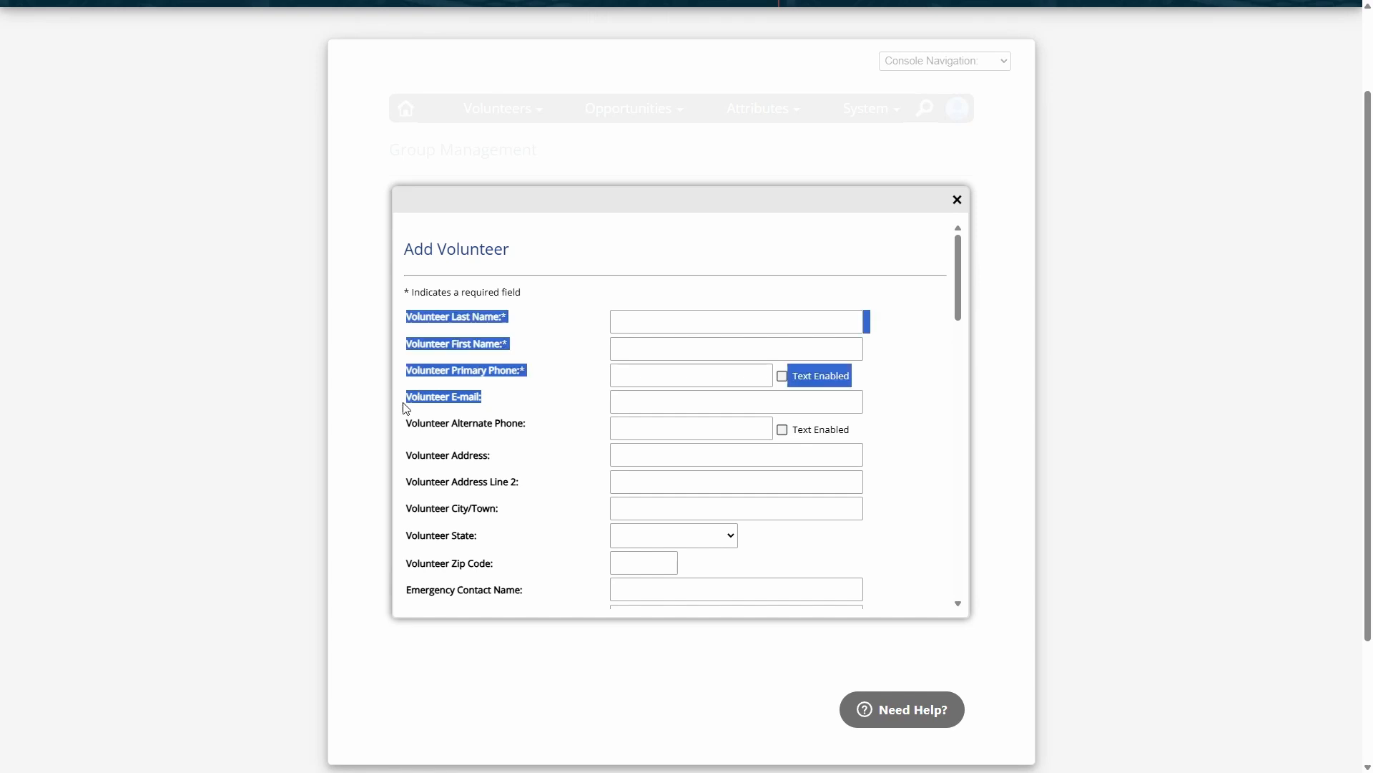
{"action": "left_click", "coordinate": [501, 401]}
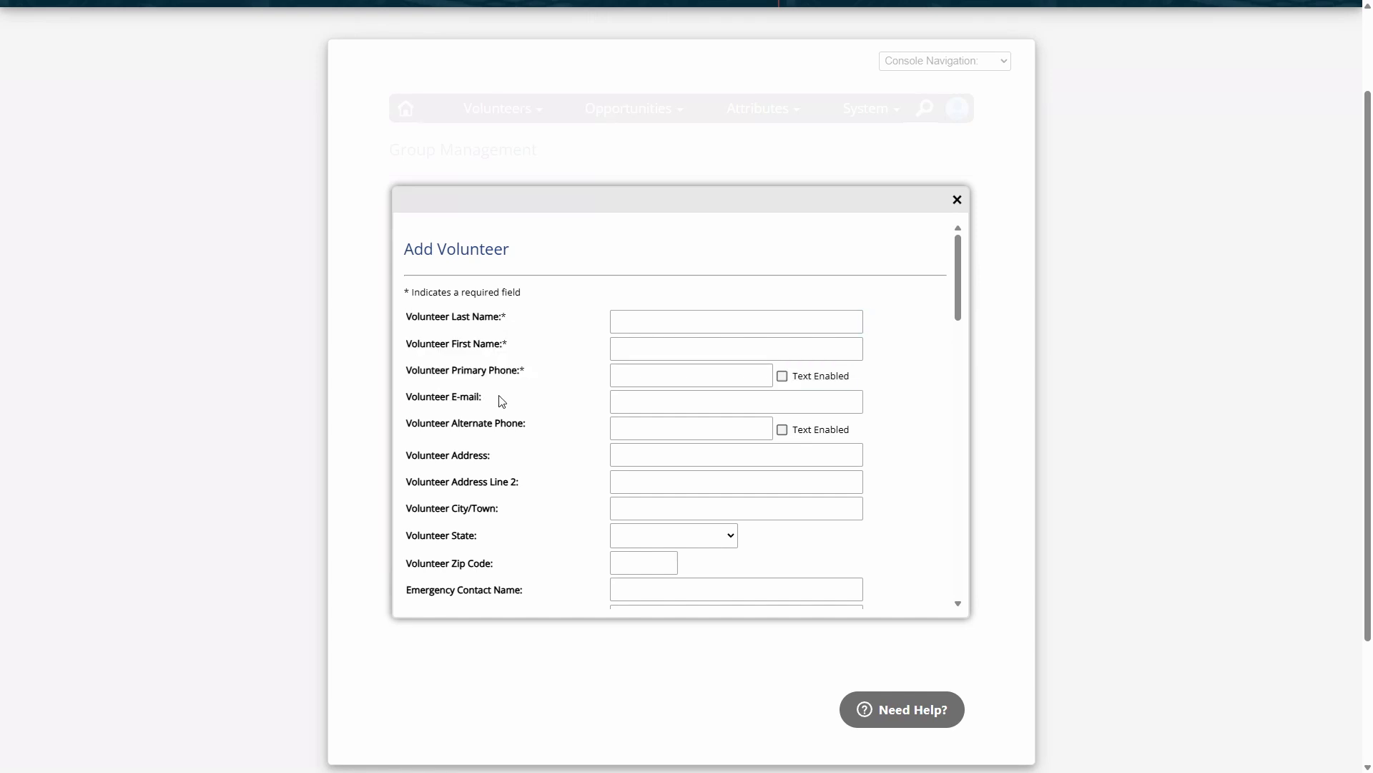
{"action": "left_click_drag", "start_coordinate": [484, 400], "coordinate": [449, 399]}
{"action": "left_click", "coordinate": [615, 403]}
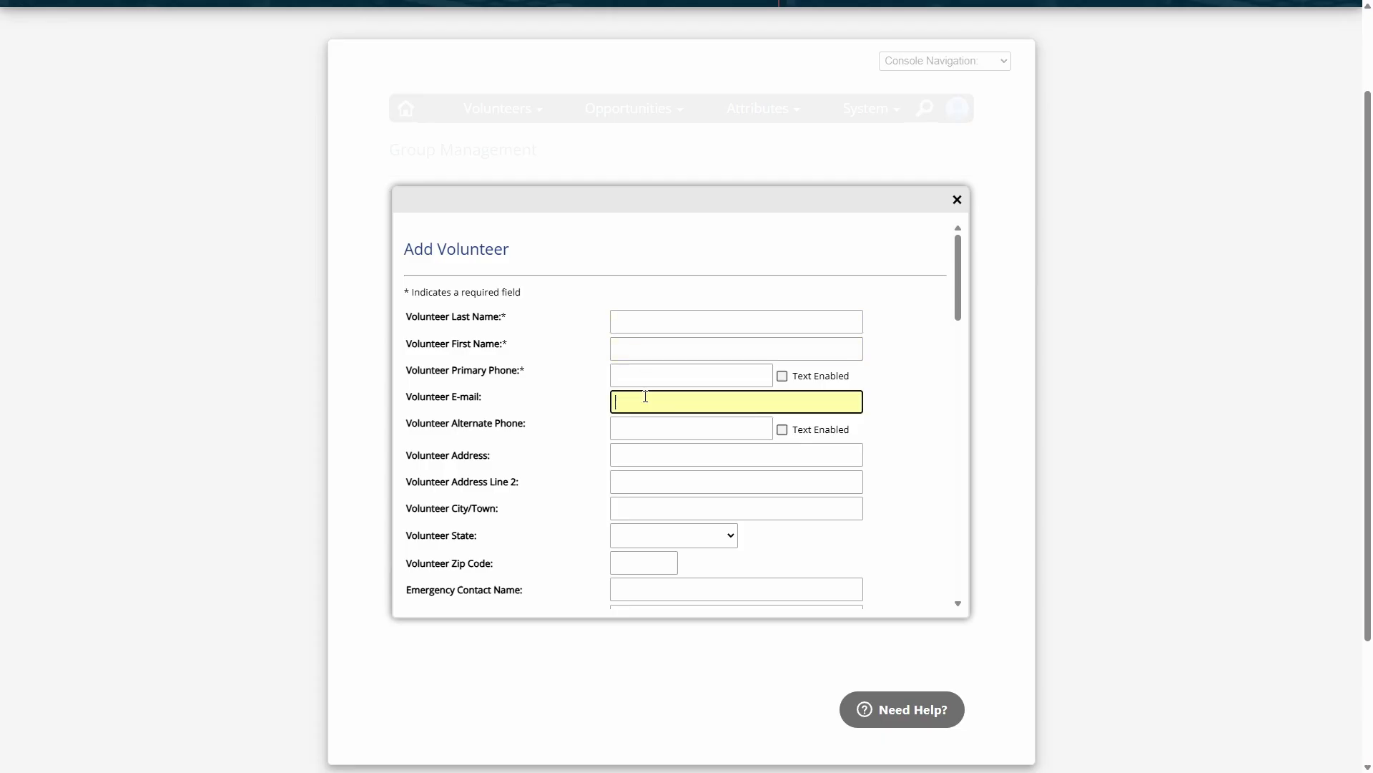
Try the Group Leader CERVIS access level for the new volunteer and close the form without creating the profile
{"action": "left_click_drag", "start_coordinate": [960, 290], "coordinate": [987, 564]}
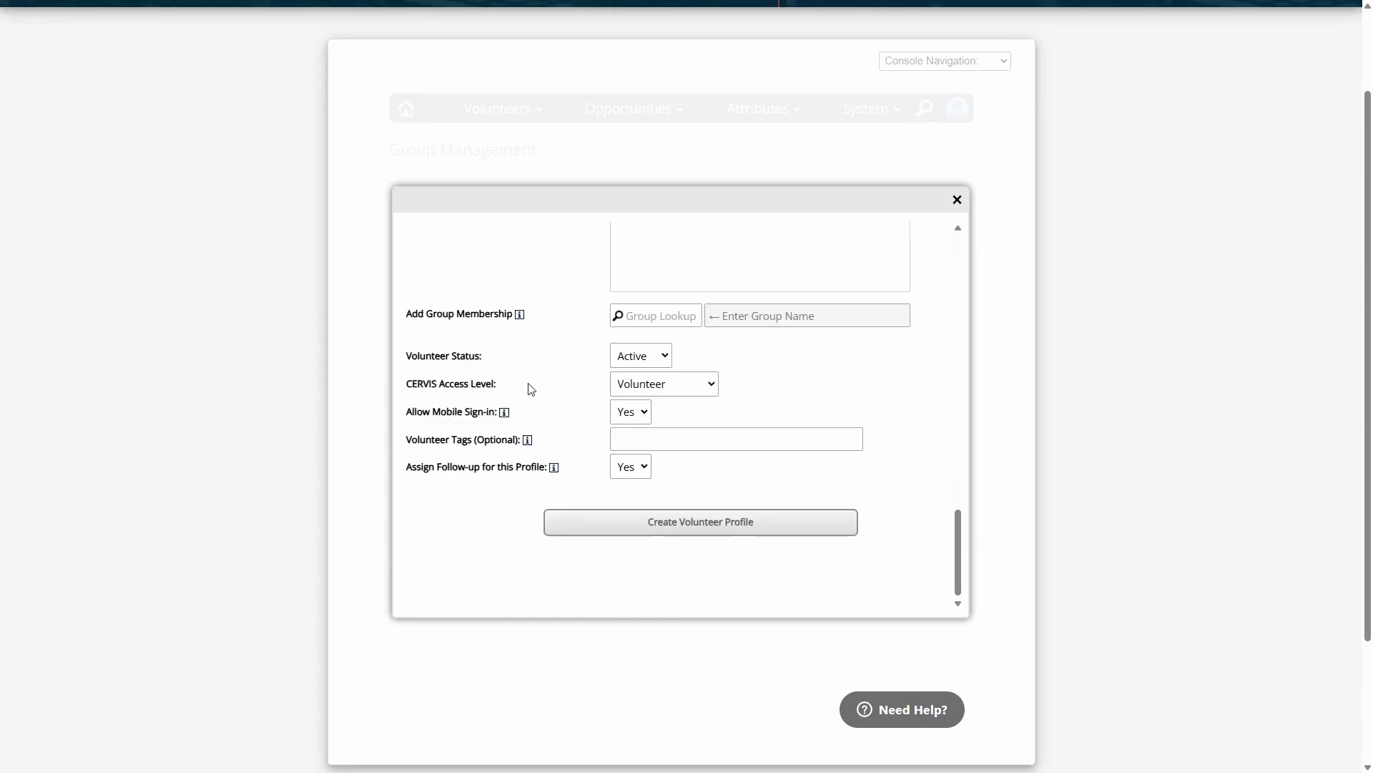
{"action": "left_click_drag", "start_coordinate": [413, 383], "coordinate": [521, 389]}
{"action": "left_click", "coordinate": [651, 384]}
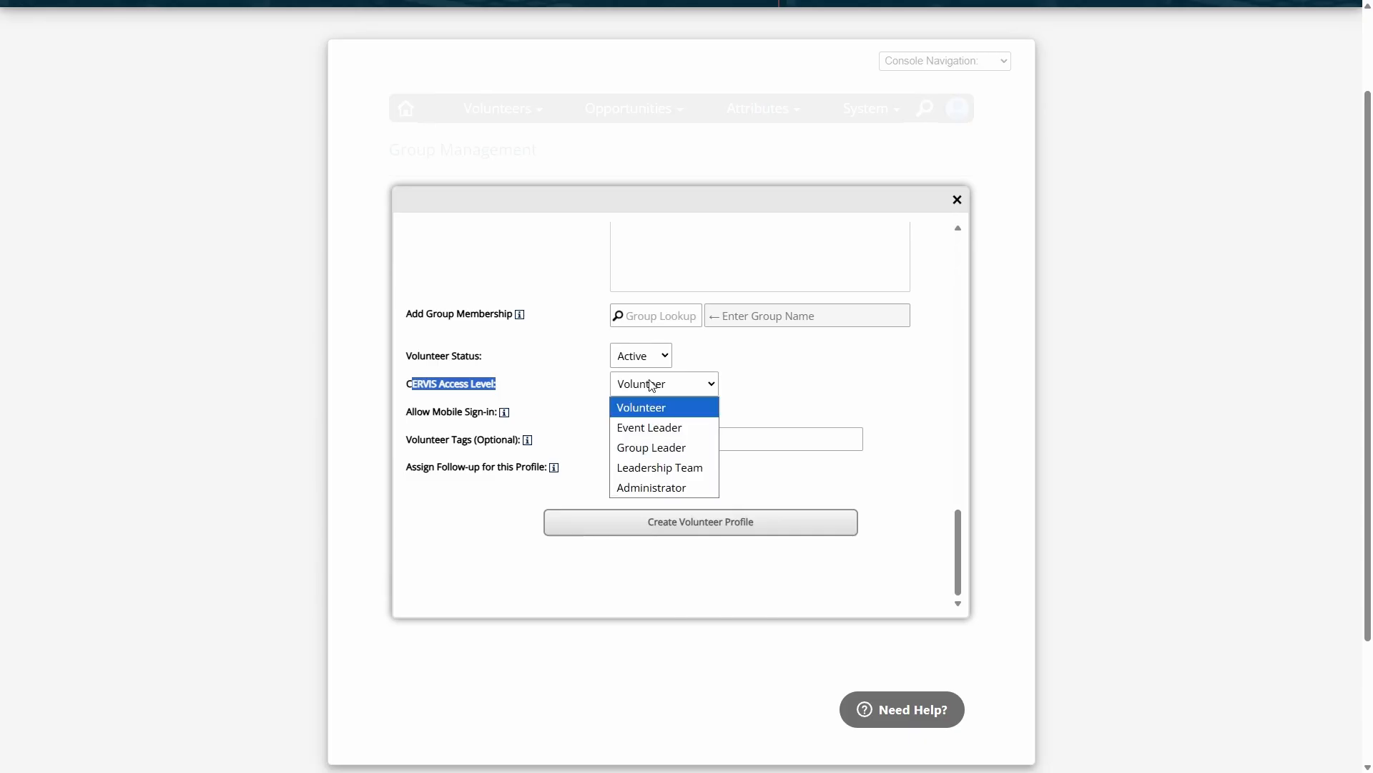
{"action": "left_click", "coordinate": [673, 447]}
{"action": "left_click", "coordinate": [736, 395]}
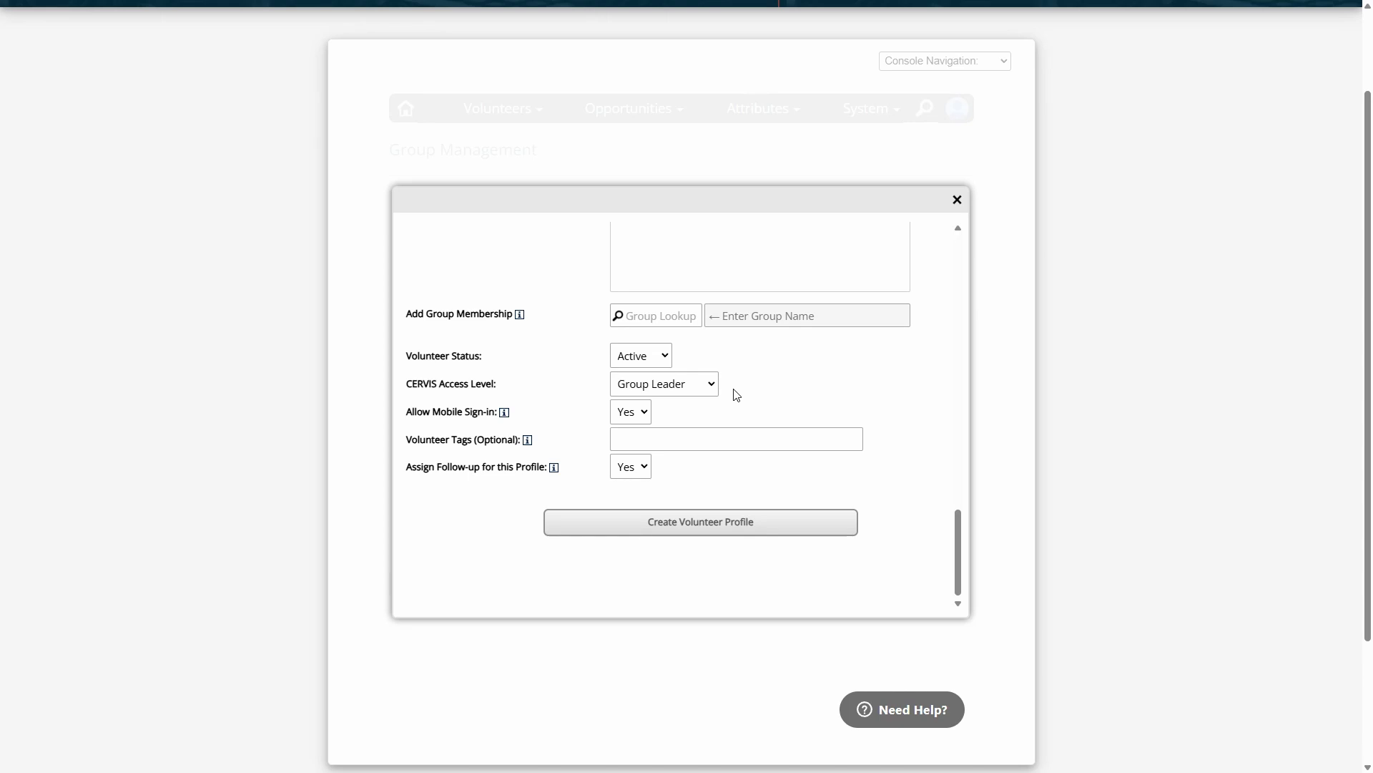
{"action": "left_click", "coordinate": [699, 386]}
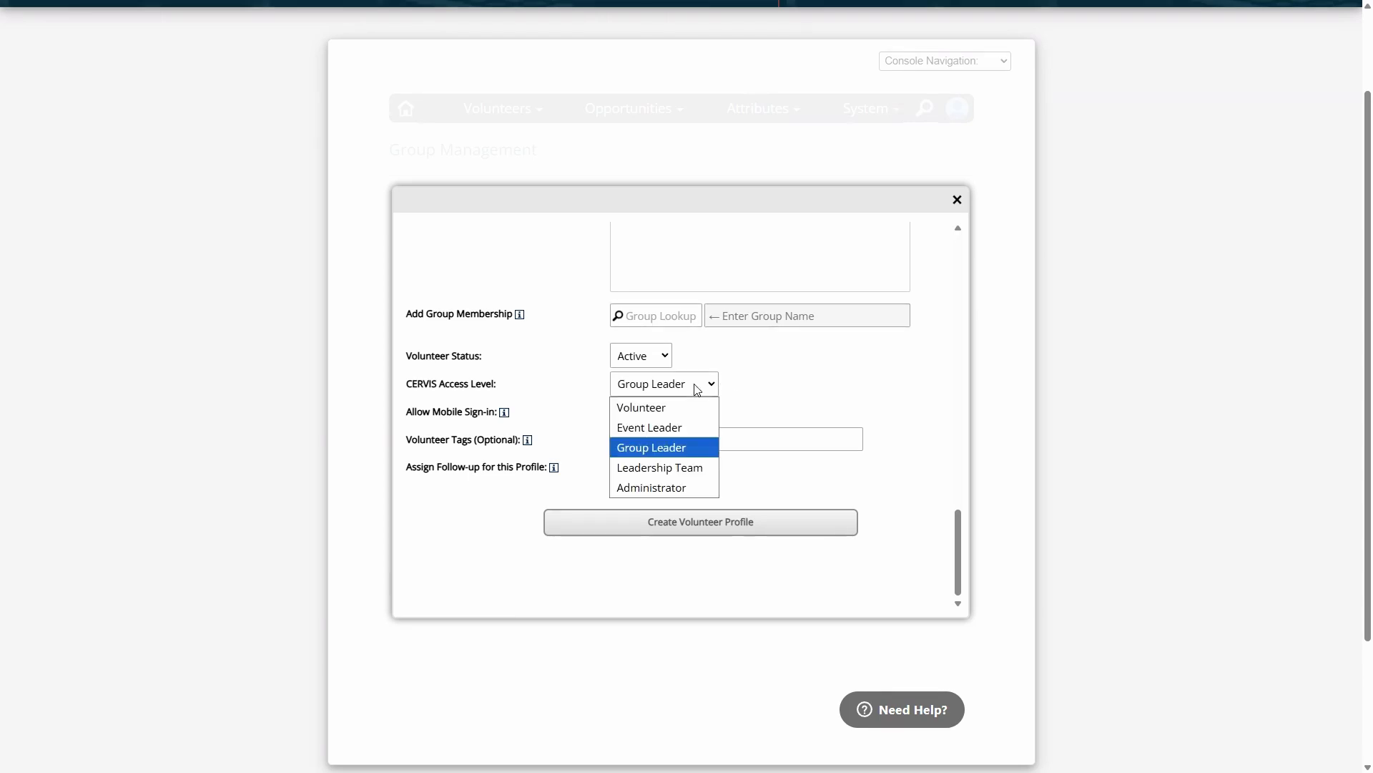
{"action": "left_click", "coordinate": [717, 404]}
{"action": "left_click", "coordinate": [957, 199]}
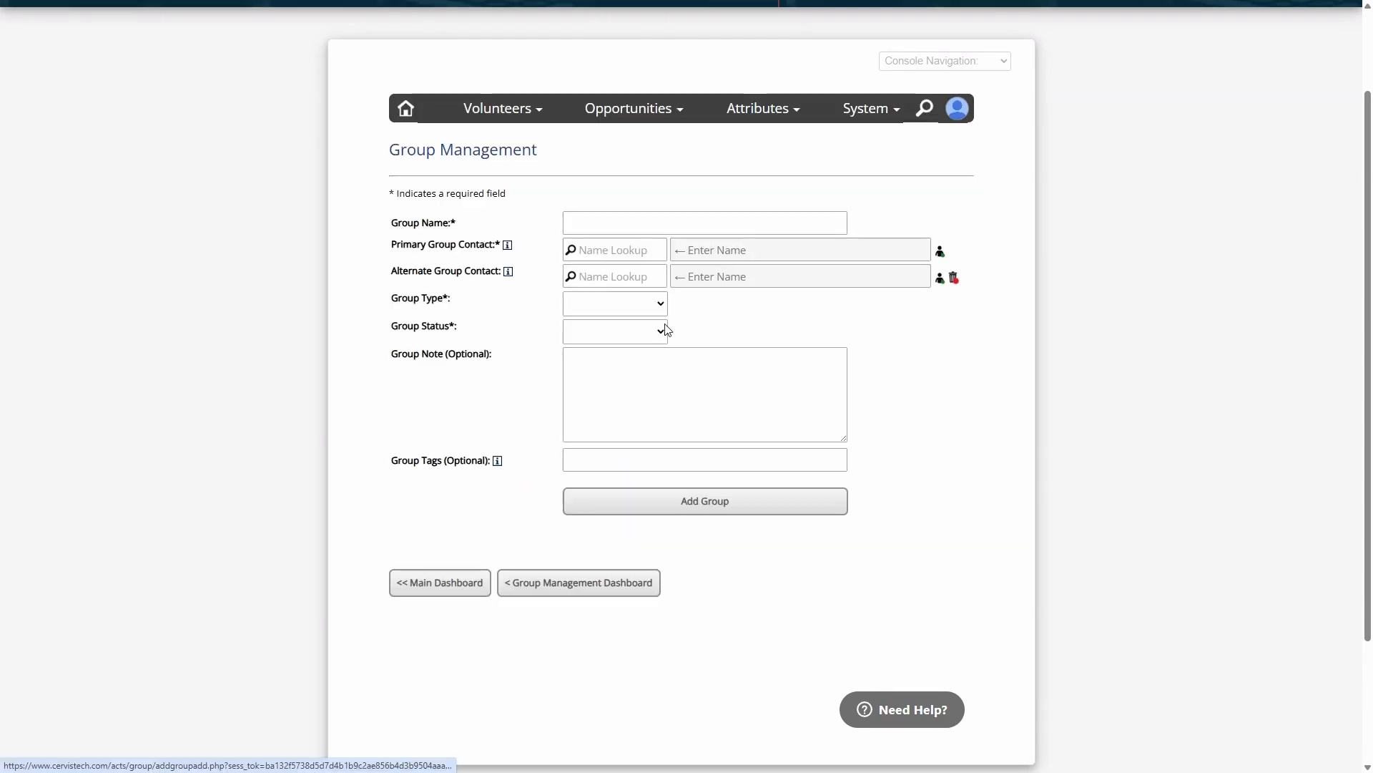
Review the group type choices and set the new group's type to Public
{"action": "left_click", "coordinate": [662, 249]}
{"action": "left_click", "coordinate": [500, 308]}
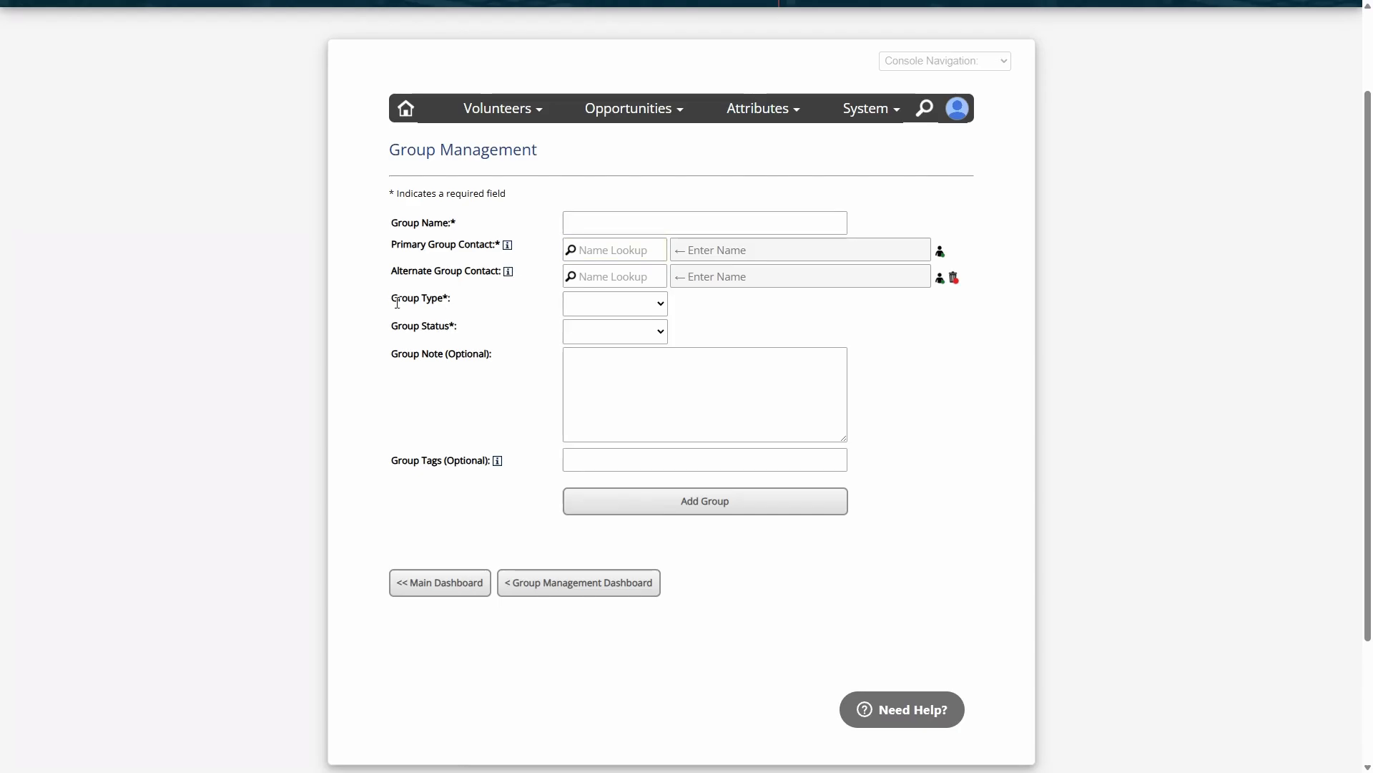
{"action": "left_click_drag", "start_coordinate": [399, 301], "coordinate": [497, 304]}
{"action": "left_click", "coordinate": [610, 306]}
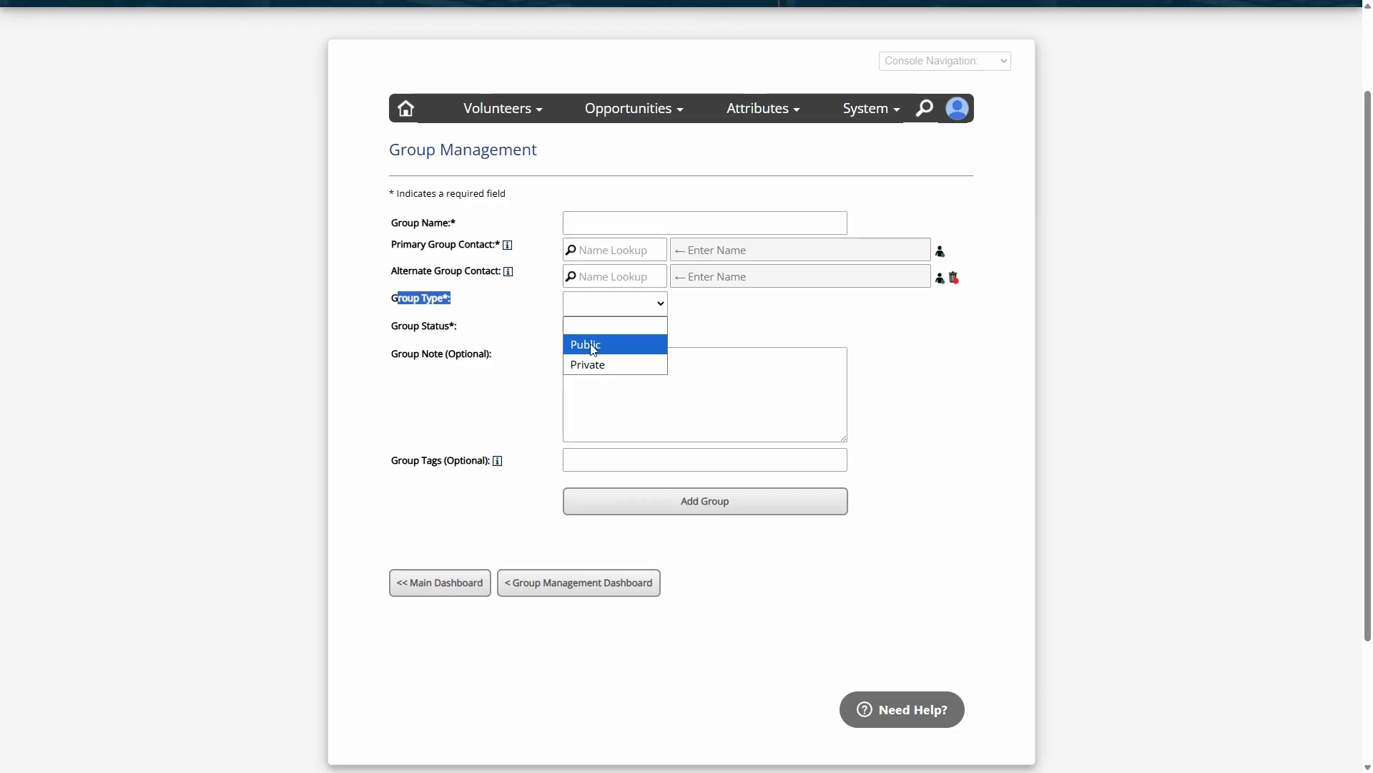
{"action": "left_click", "coordinate": [517, 312]}
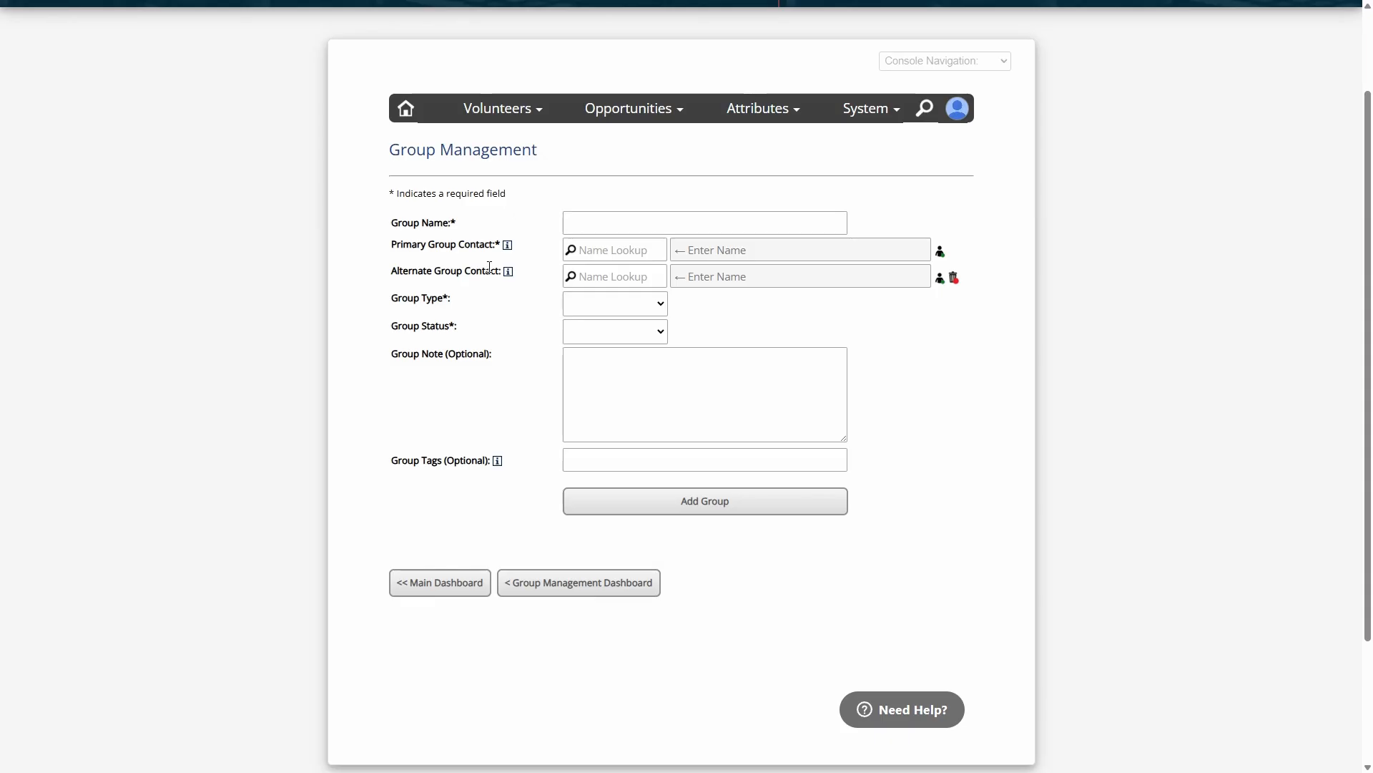
{"action": "left_click", "coordinate": [613, 310]}
{"action": "left_click", "coordinate": [588, 345]}
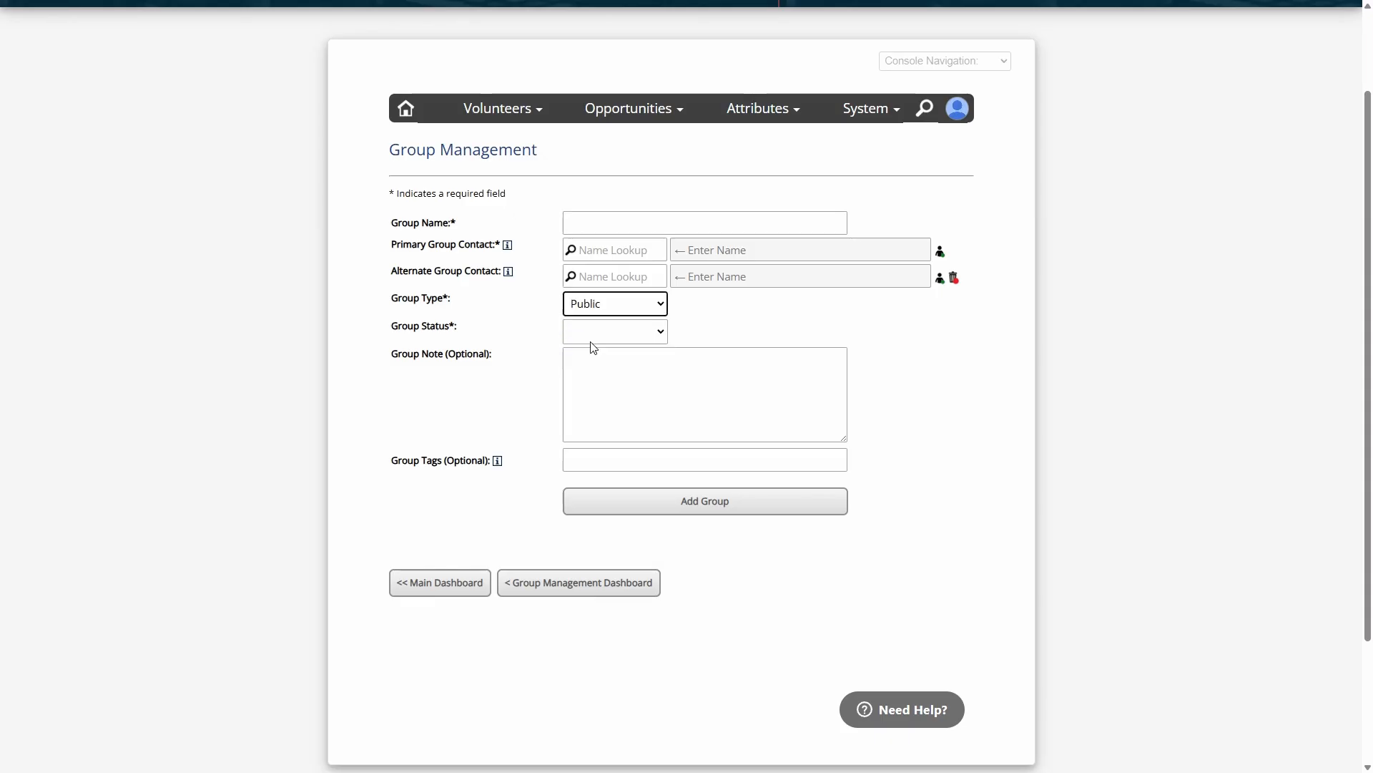
Change the new group's type to Private
{"action": "left_click", "coordinate": [540, 307]}
{"action": "left_click", "coordinate": [582, 313]}
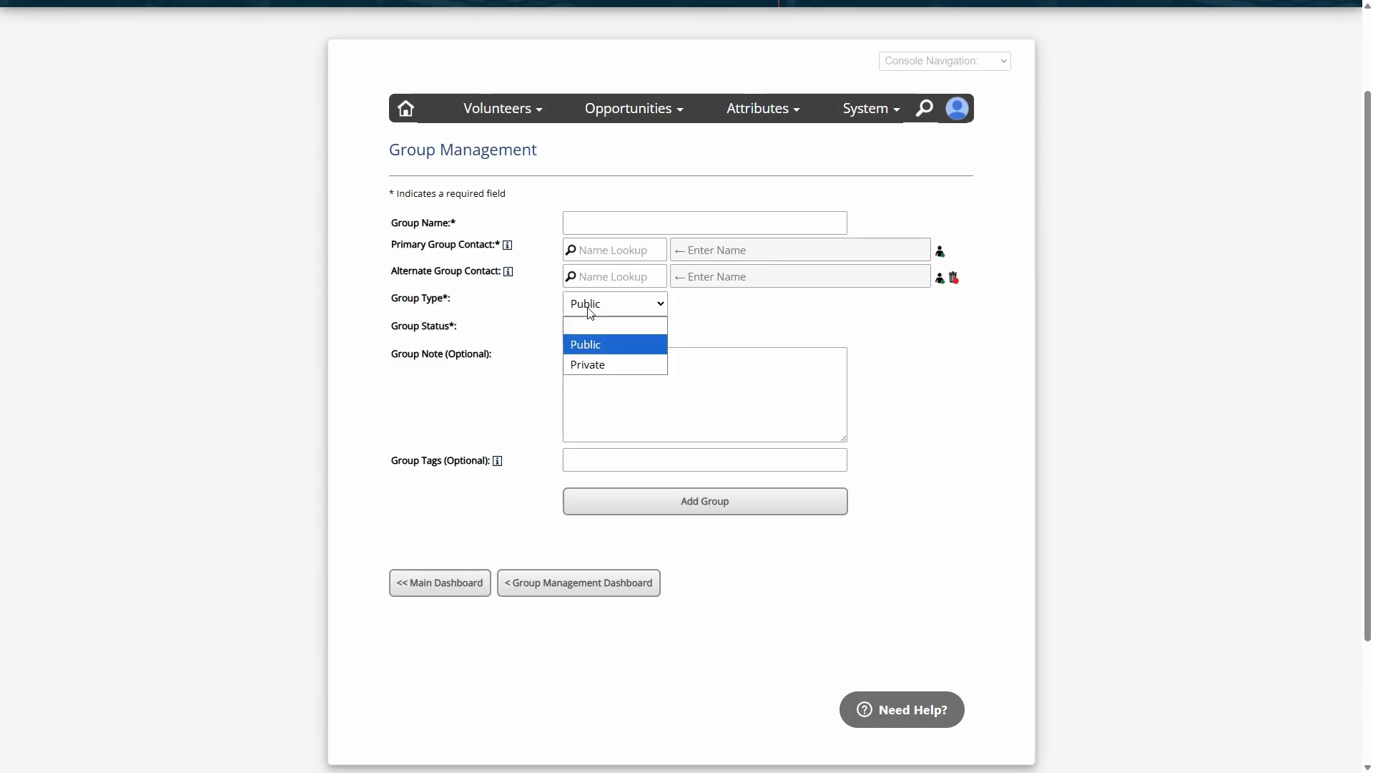
{"action": "left_click", "coordinate": [591, 364]}
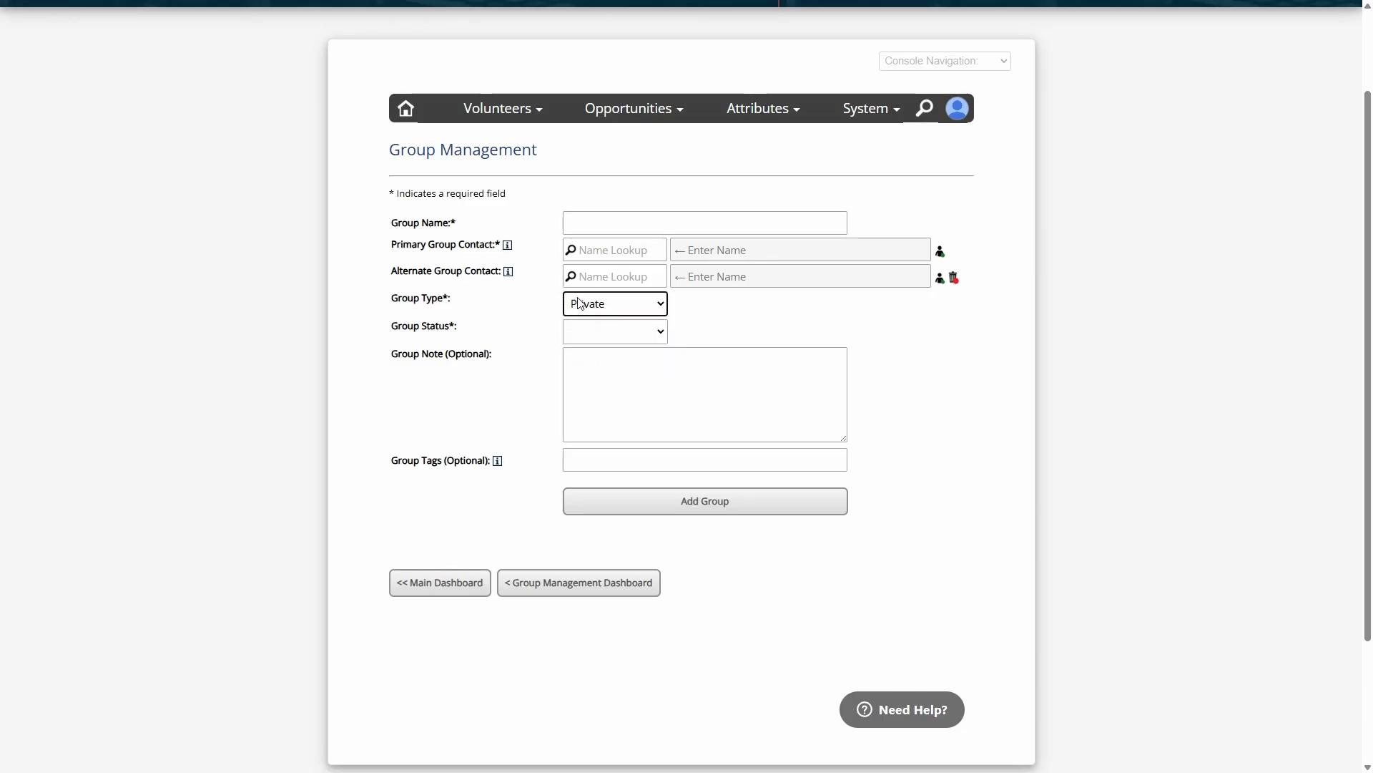
{"action": "left_click", "coordinate": [553, 308]}
Try the Active and Inactive options for the new group's status
{"action": "left_click_drag", "start_coordinate": [404, 326], "coordinate": [503, 323]}
{"action": "left_click", "coordinate": [609, 333]}
{"action": "left_click", "coordinate": [585, 372]}
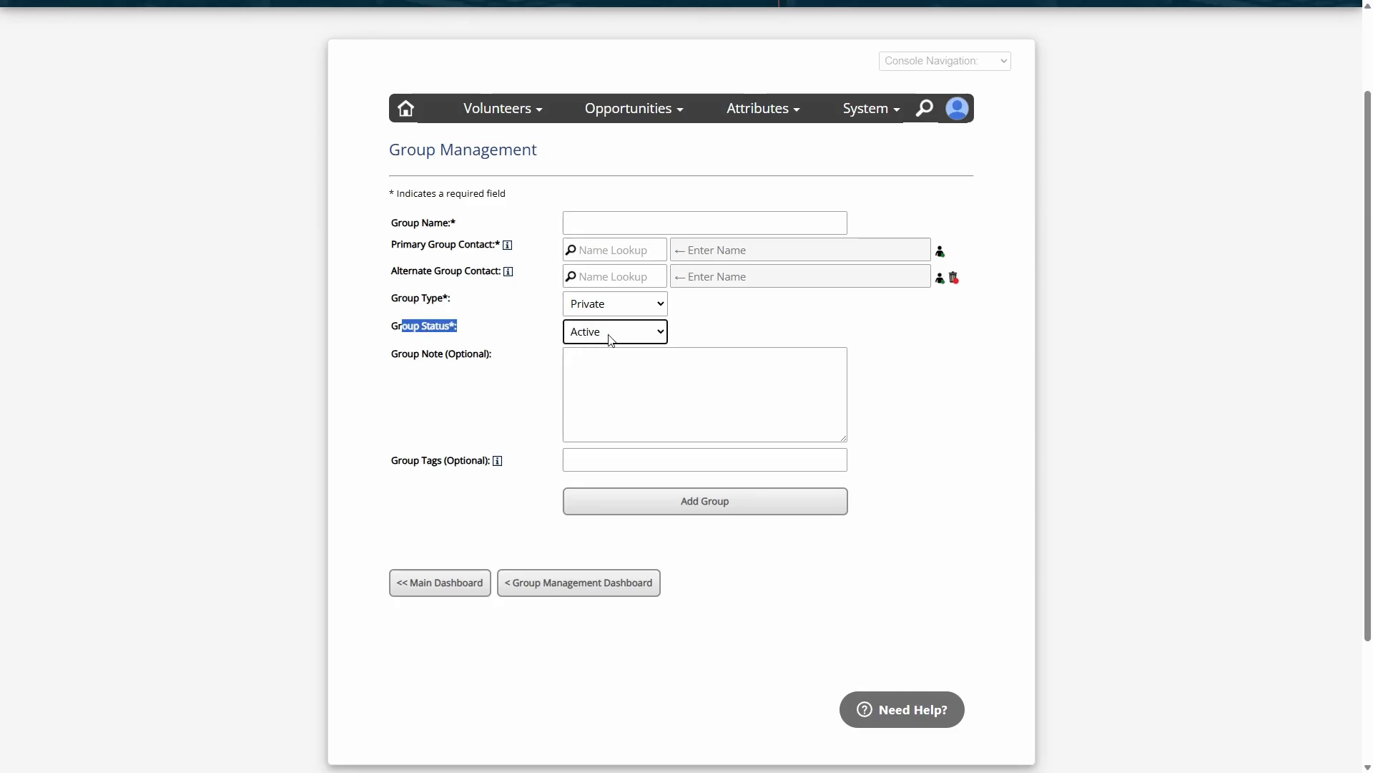
{"action": "left_click", "coordinate": [610, 338]}
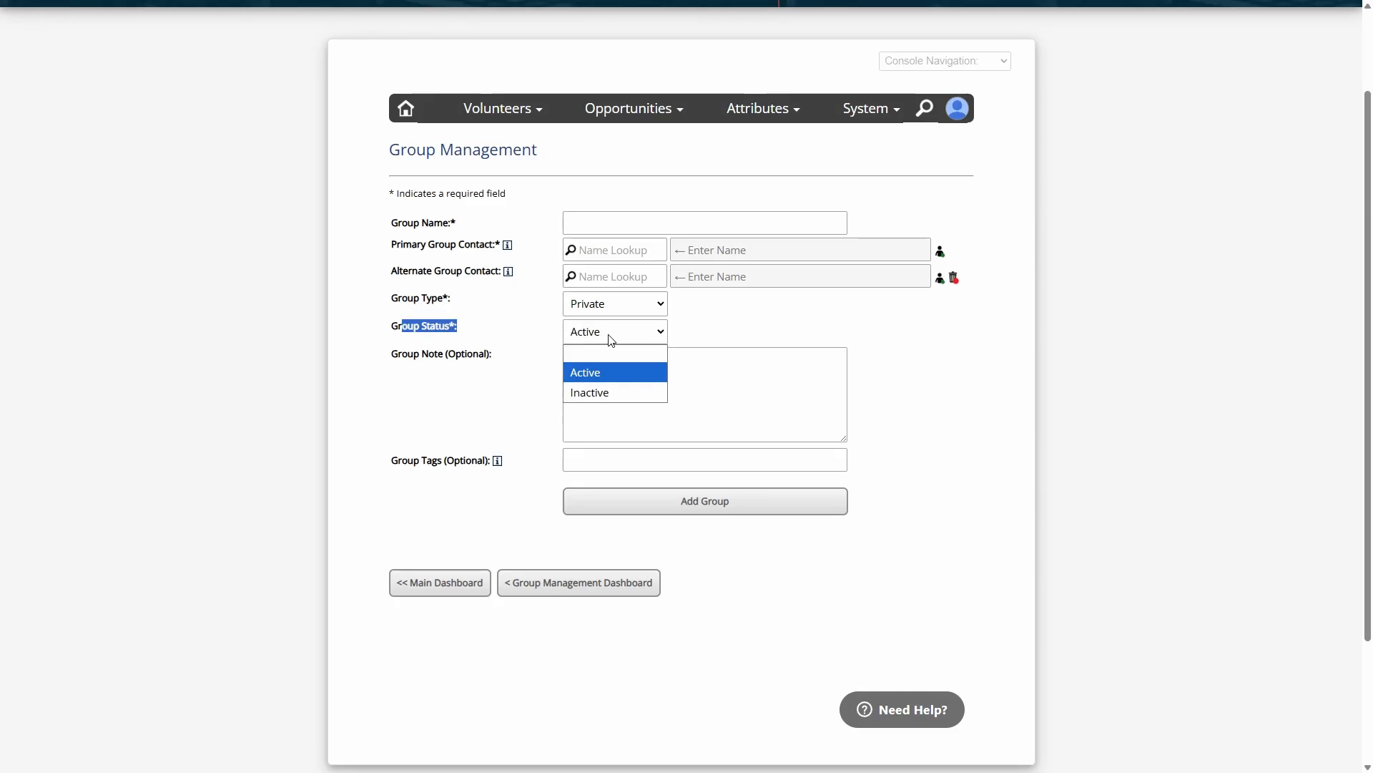
{"action": "left_click", "coordinate": [606, 397]}
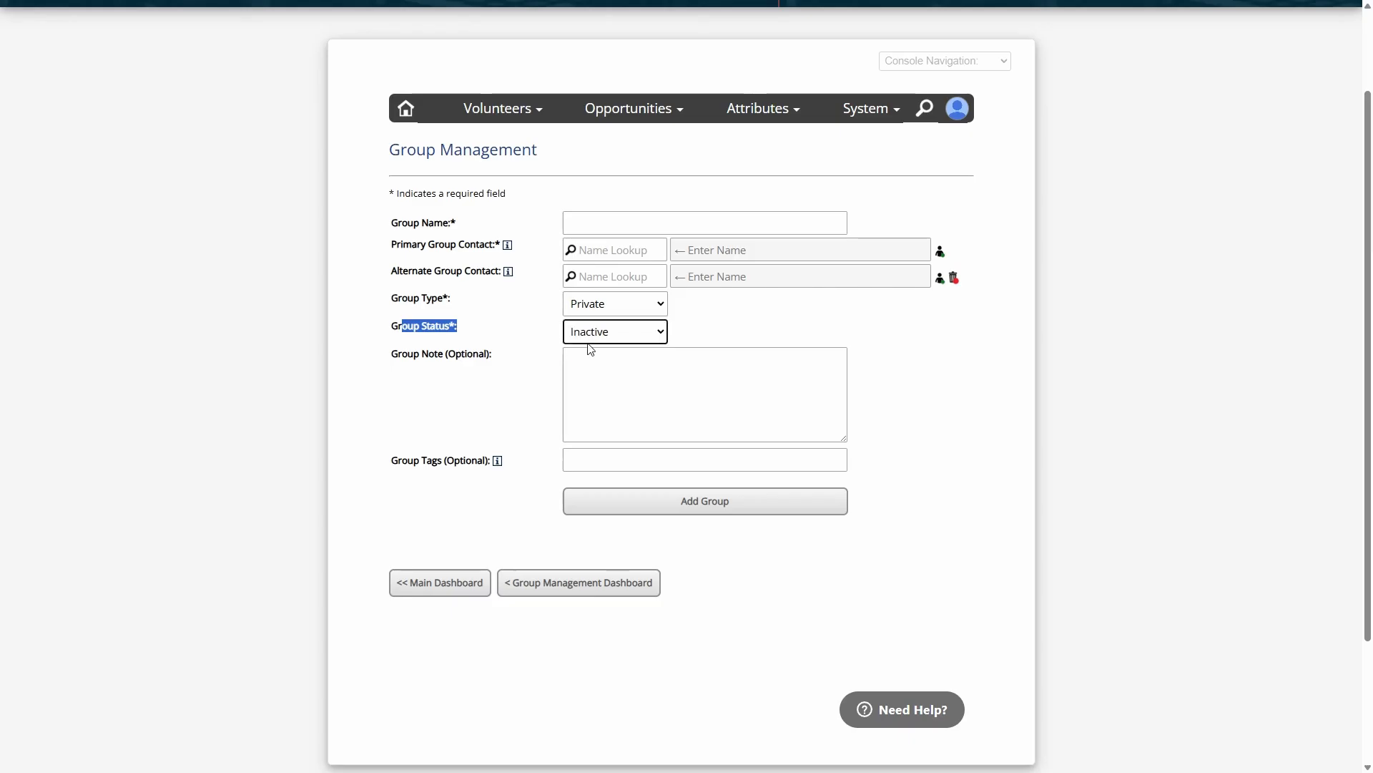
Set the new group's status to Active
{"action": "left_click", "coordinate": [595, 335]}
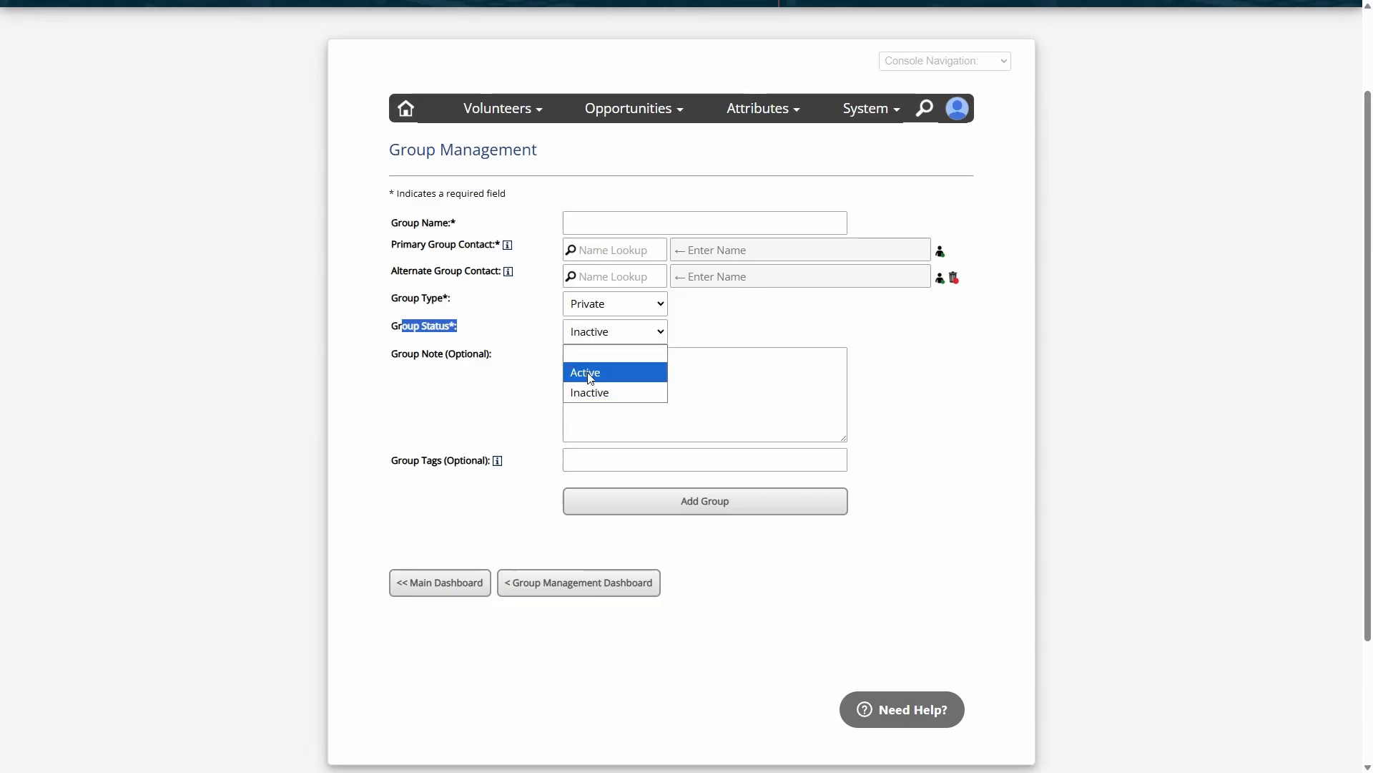
{"action": "left_click", "coordinate": [585, 371]}
{"action": "left_click", "coordinate": [583, 329]}
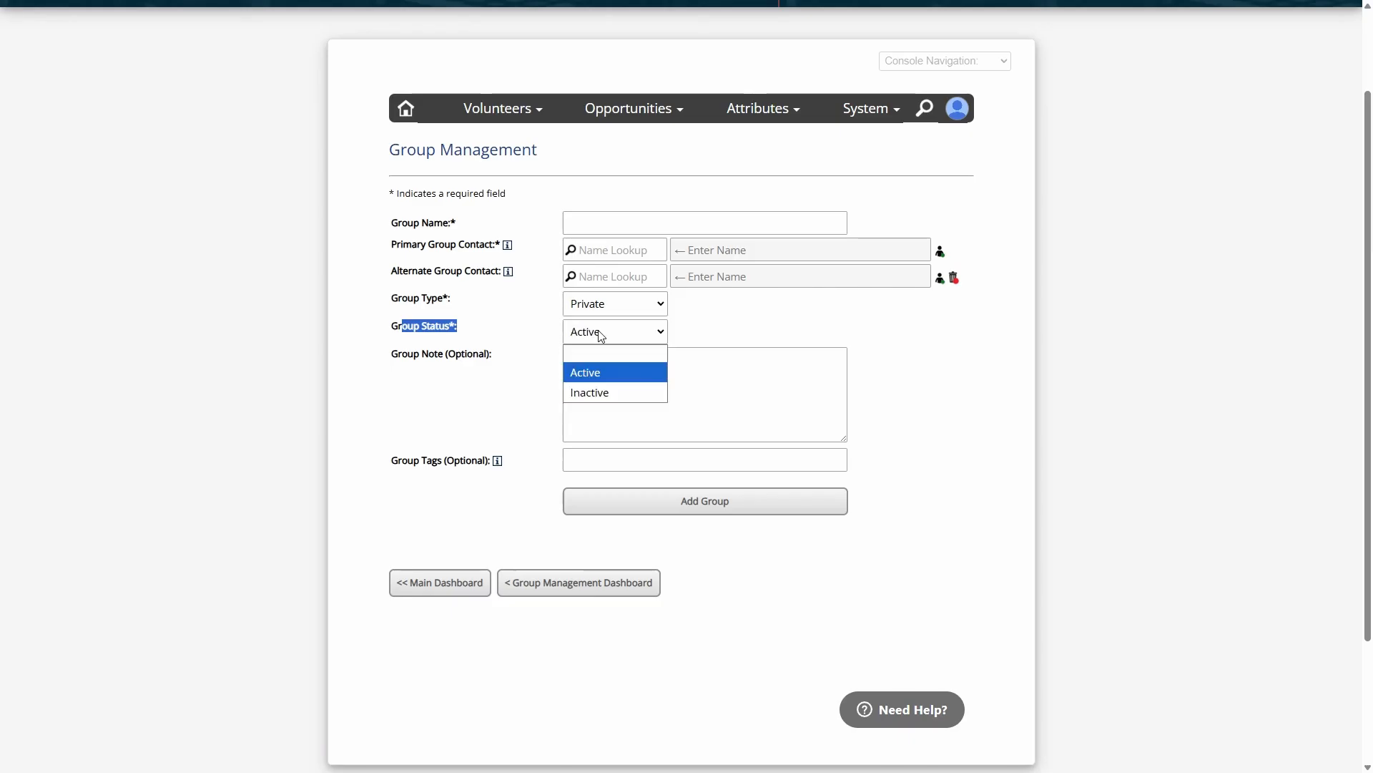
{"action": "left_click", "coordinate": [600, 372]}
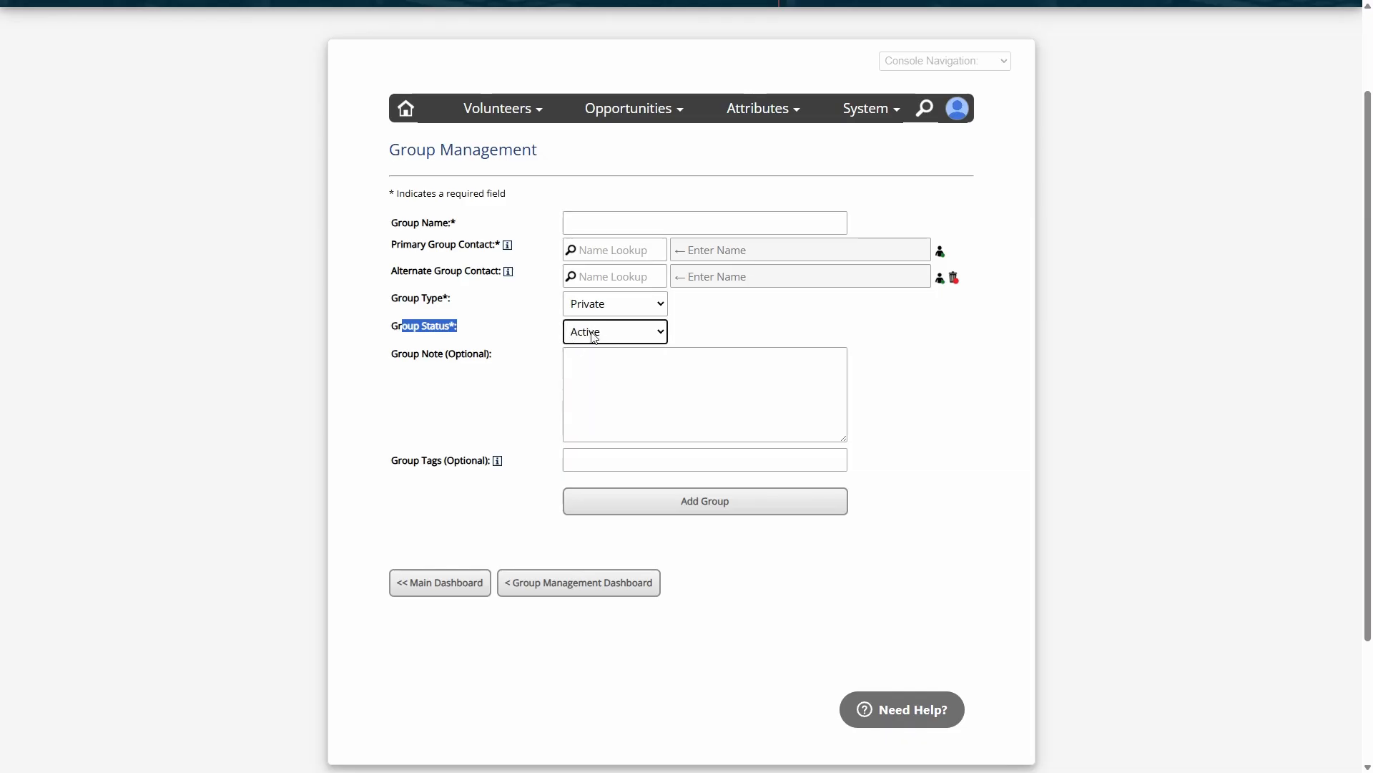
Review the optional Group Note field and open the Group Tags field for entry
{"action": "left_click", "coordinate": [609, 379]}
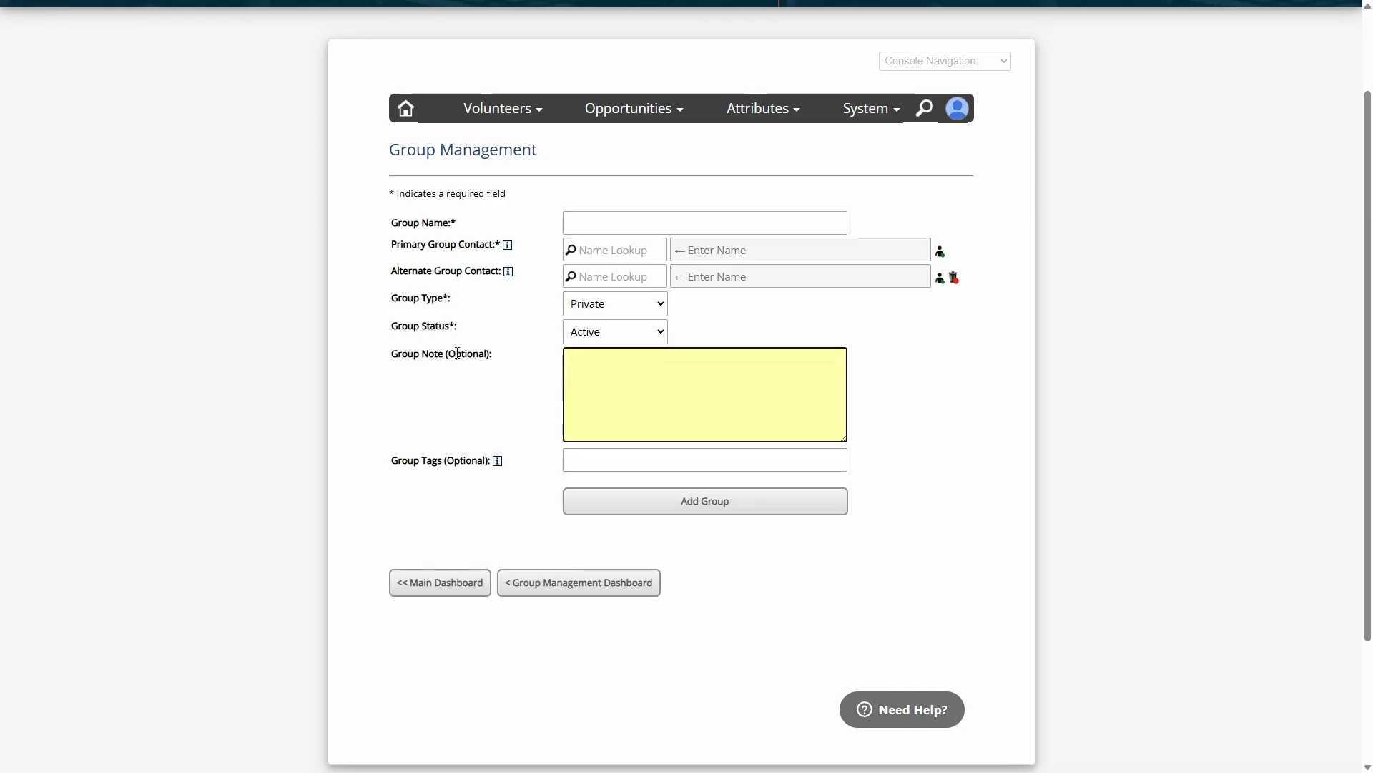
{"action": "left_click_drag", "start_coordinate": [428, 354], "coordinate": [520, 377]}
{"action": "left_click", "coordinate": [442, 460]}
{"action": "left_click", "coordinate": [654, 401]}
{"action": "left_click", "coordinate": [624, 464]}
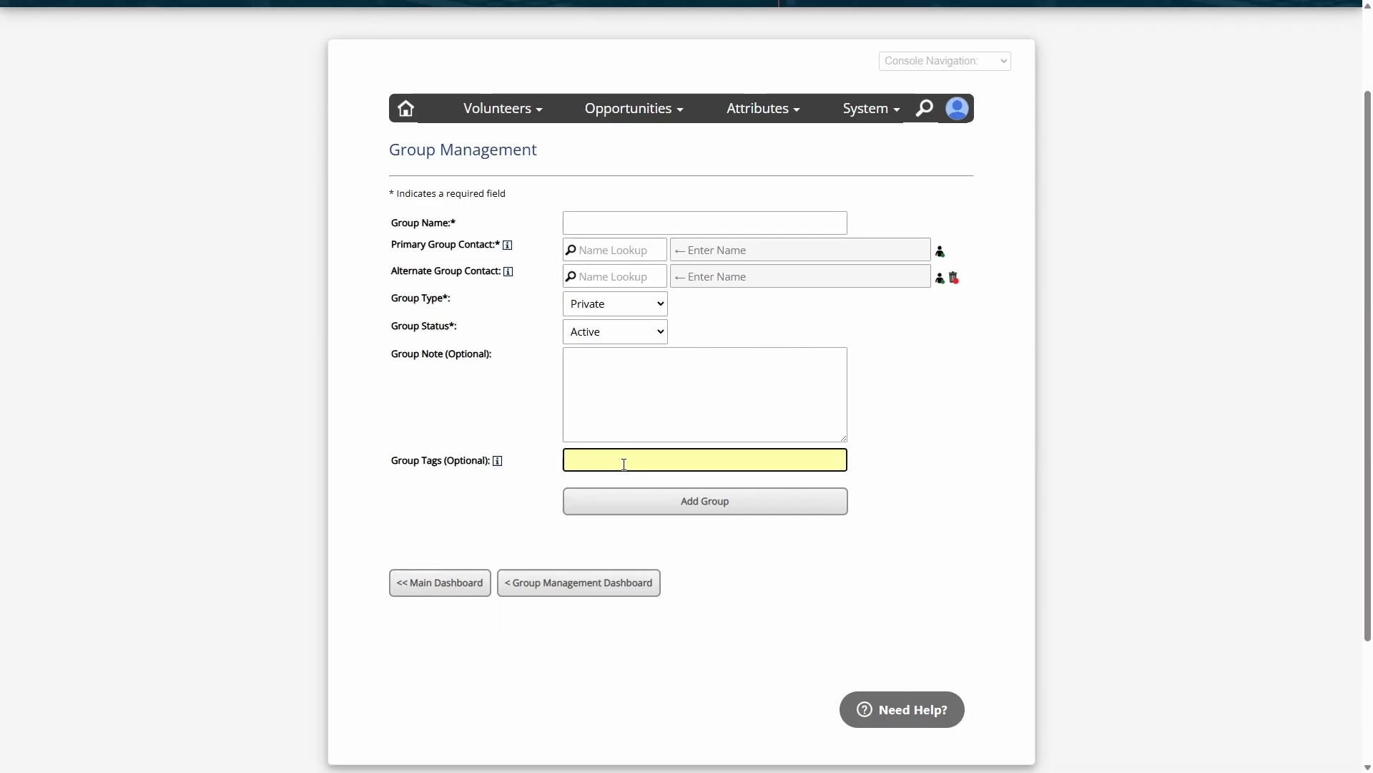
Try the suggested corporate tag for the new group and point out the Group Tags field
{"action": "type", "text": "corpo"}
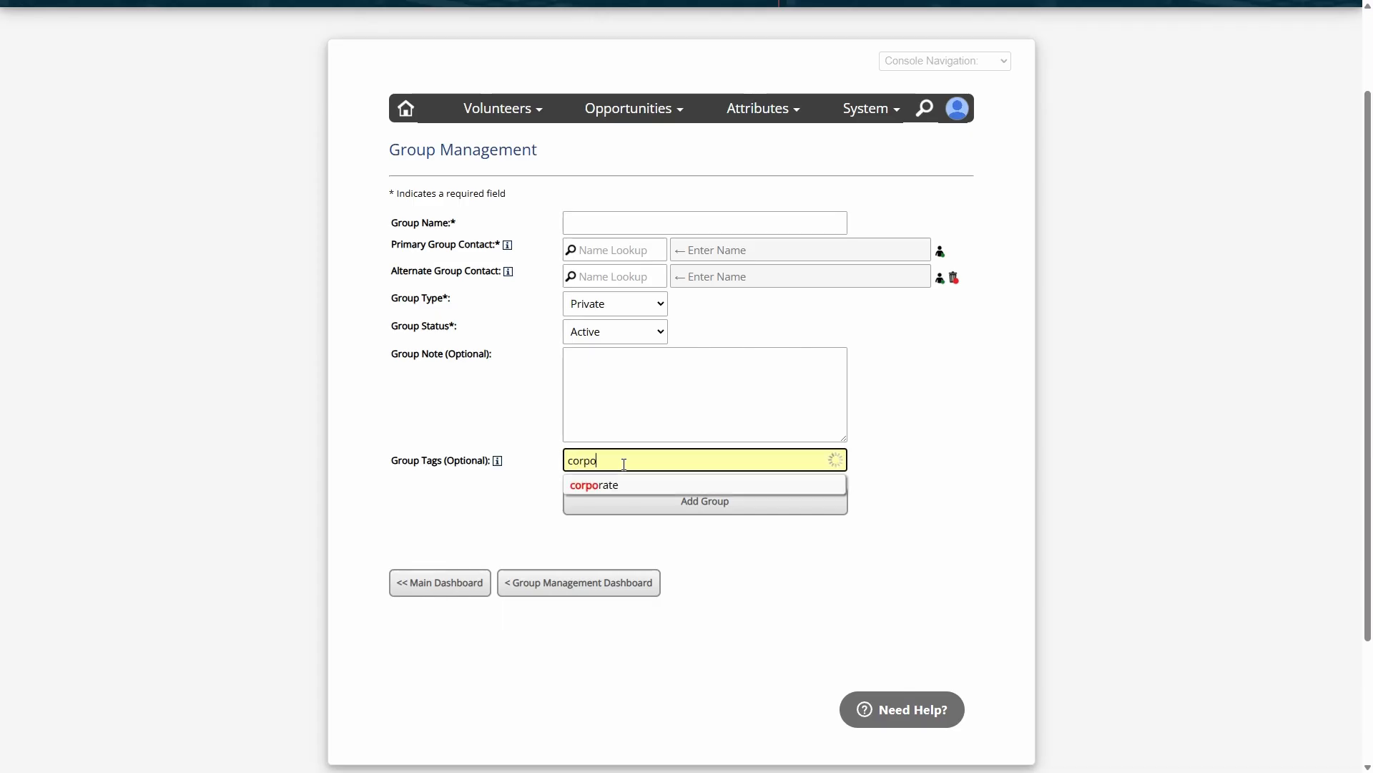
{"action": "left_click", "coordinate": [618, 486]}
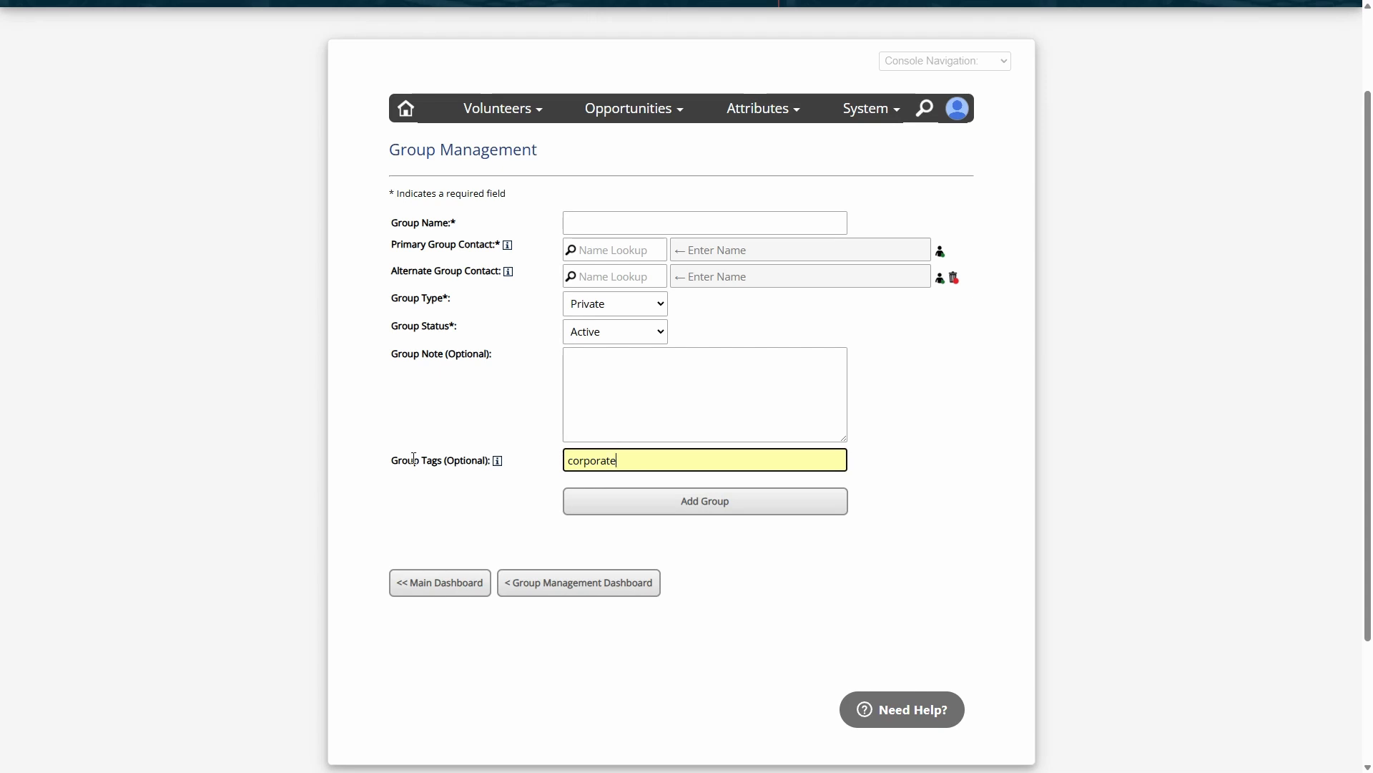
{"action": "left_click_drag", "start_coordinate": [413, 461], "coordinate": [460, 461]}
{"action": "left_click", "coordinate": [470, 463]}
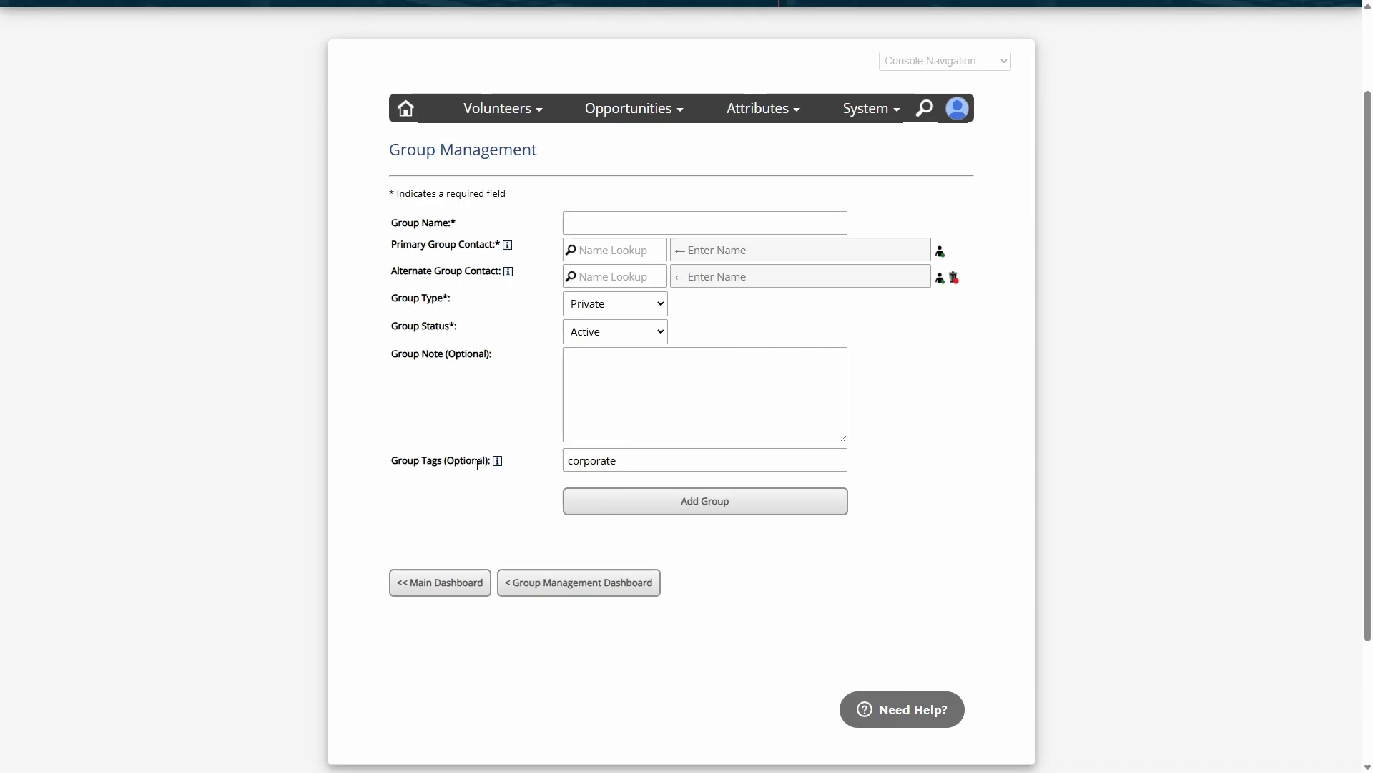
{"action": "left_click_drag", "start_coordinate": [392, 462], "coordinate": [436, 462]}
{"action": "left_click", "coordinate": [634, 461]}
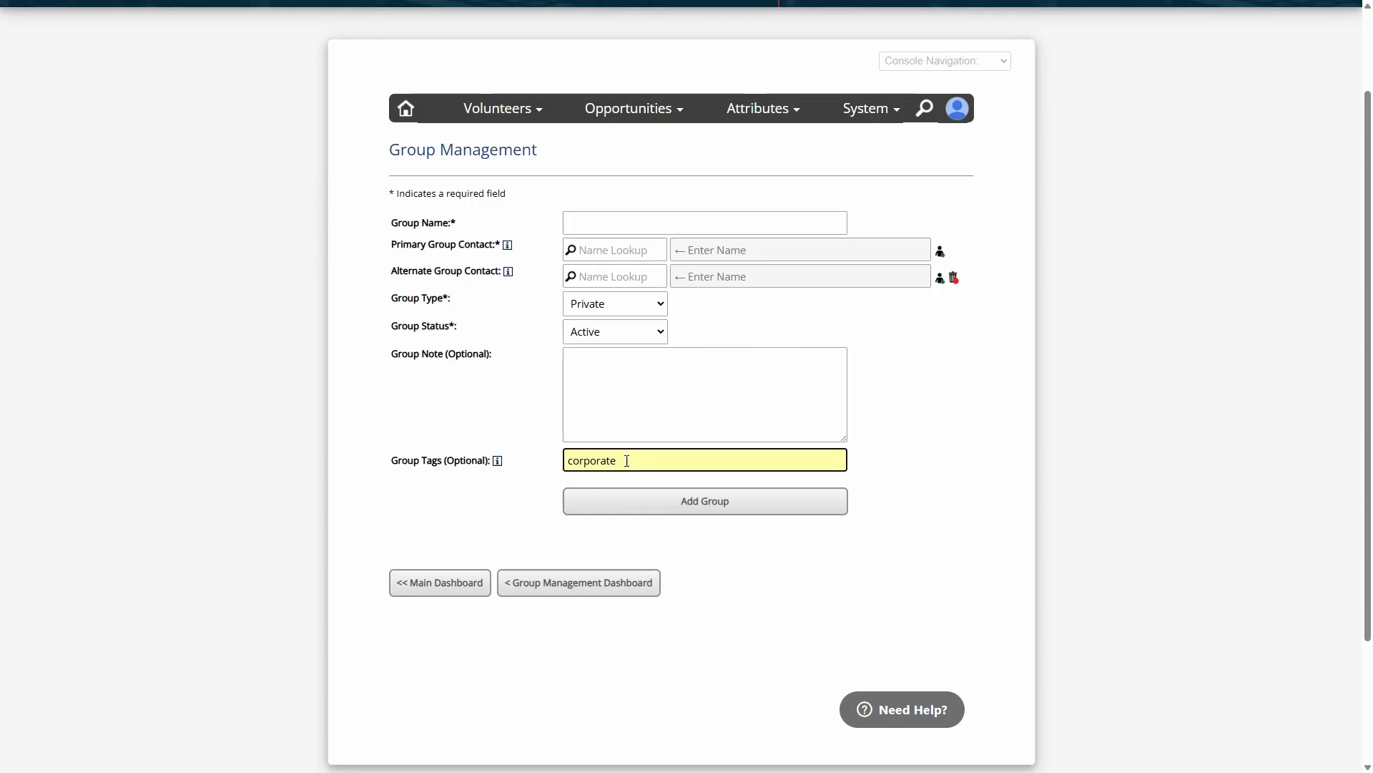
Replace the new group's tags with "school, youth", picking the suggested tag combination
{"action": "double_click", "coordinate": [623, 460]}
{"action": "key", "text": "BackSpace"}
{"action": "type", "text": "school, y"}
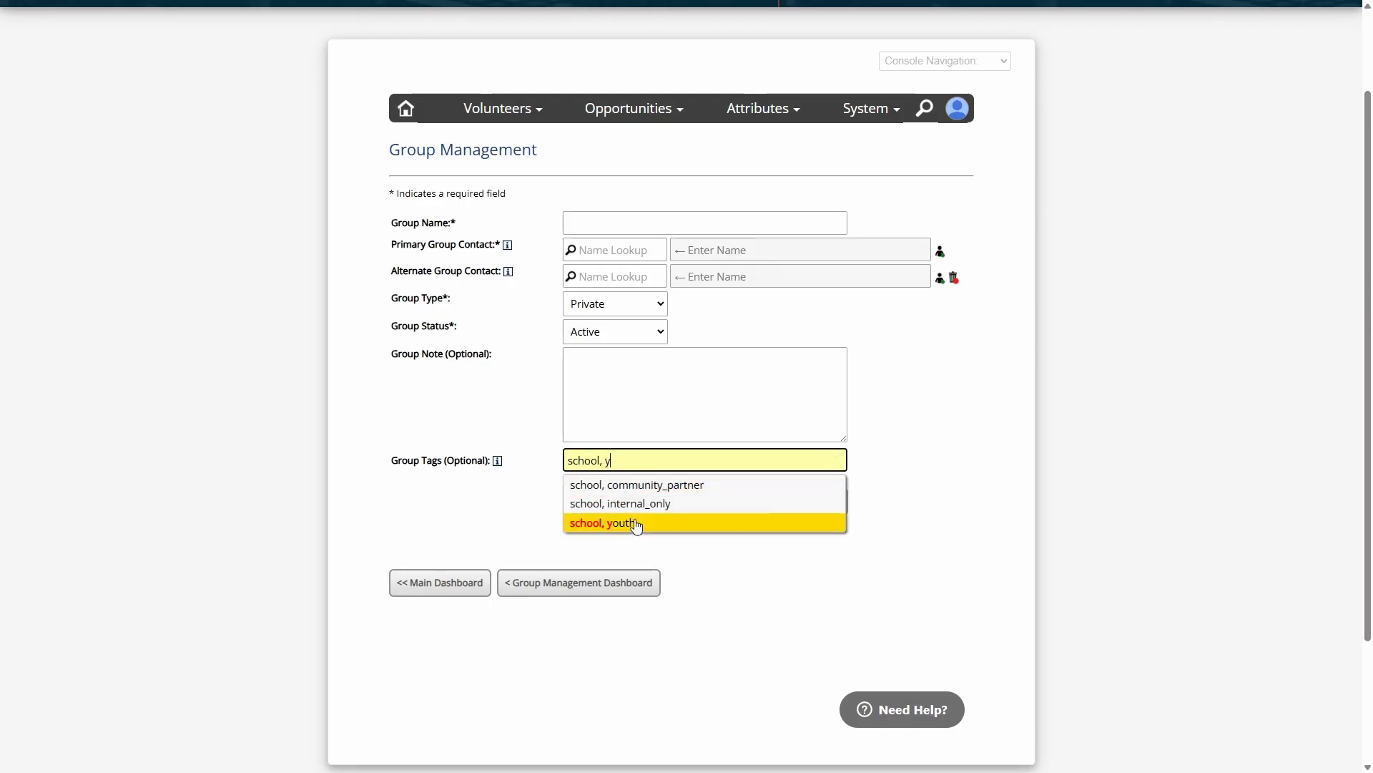
{"action": "left_click", "coordinate": [632, 528]}
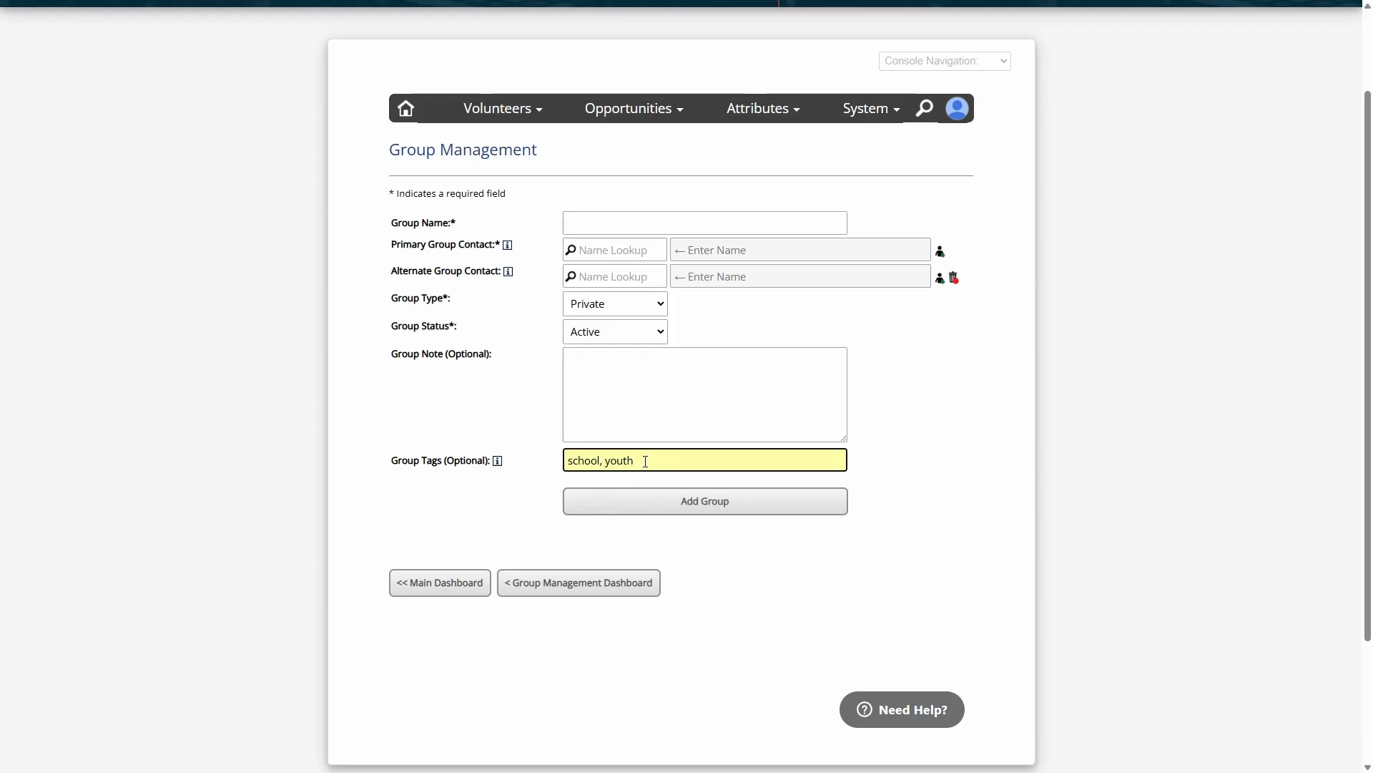
Examine the new group's tags together with its Group Name and Group Note fields
{"action": "left_click_drag", "start_coordinate": [637, 460], "coordinate": [507, 462]}
{"action": "left_click", "coordinate": [668, 461]}
{"action": "left_click", "coordinate": [592, 222]}
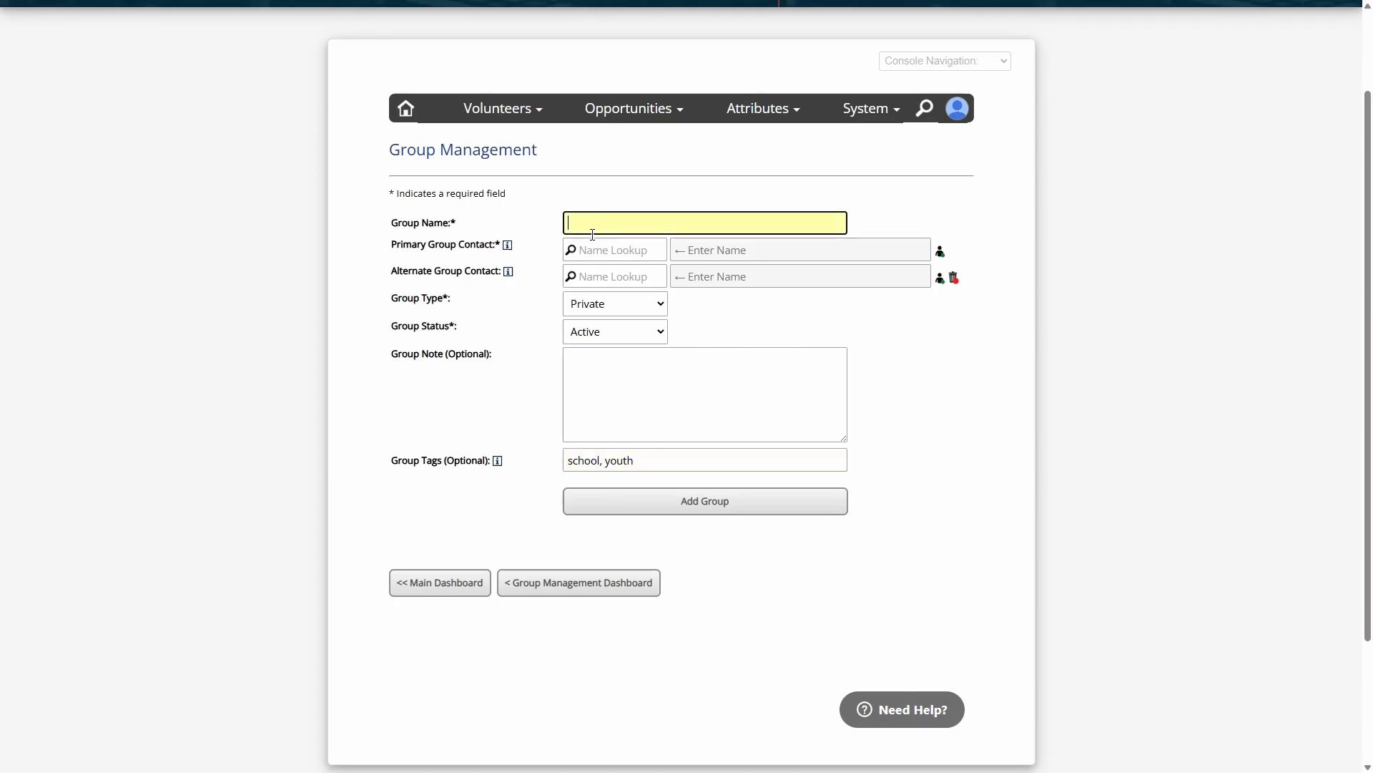
{"action": "left_click", "coordinate": [656, 461]}
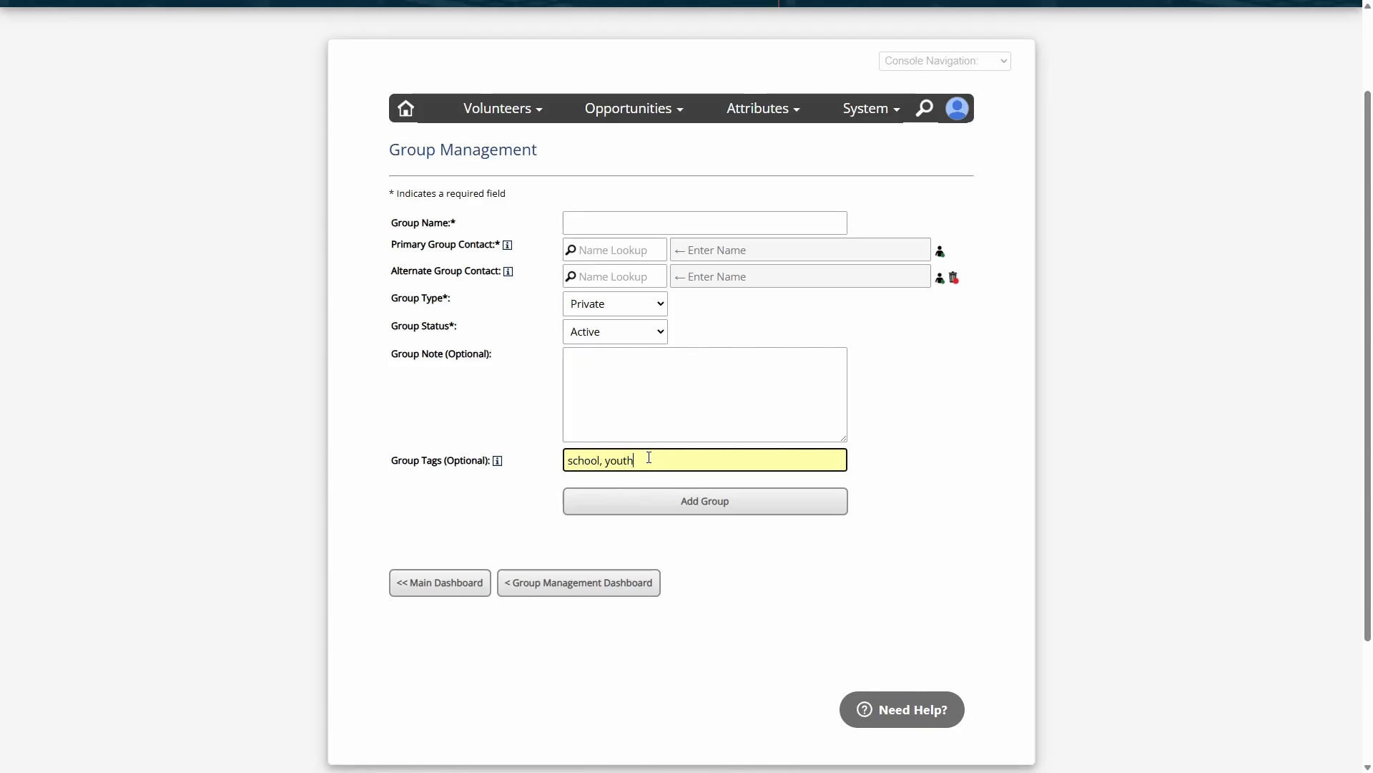
{"action": "left_click_drag", "start_coordinate": [649, 458], "coordinate": [493, 459]}
{"action": "left_click", "coordinate": [659, 462]}
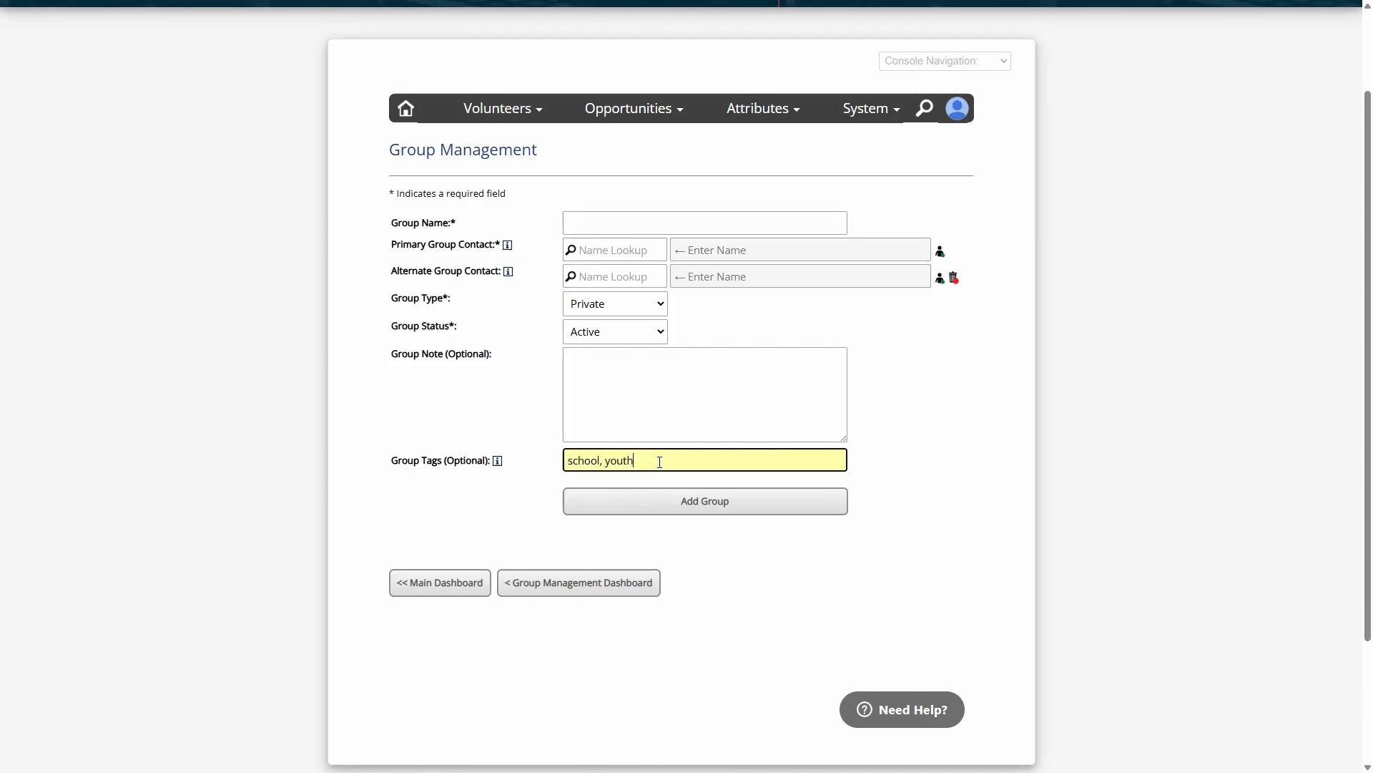
{"action": "left_click", "coordinate": [637, 412]}
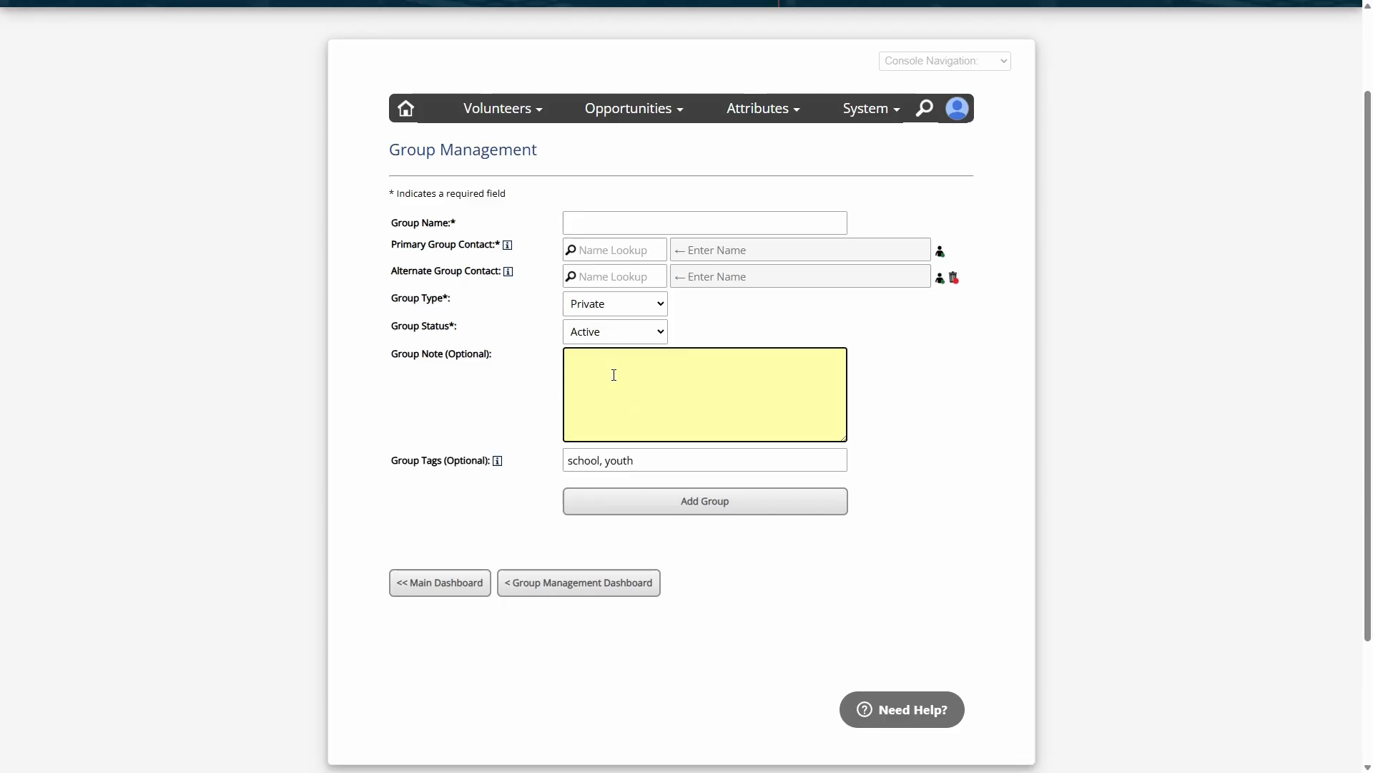
{"action": "left_click", "coordinate": [643, 458]}
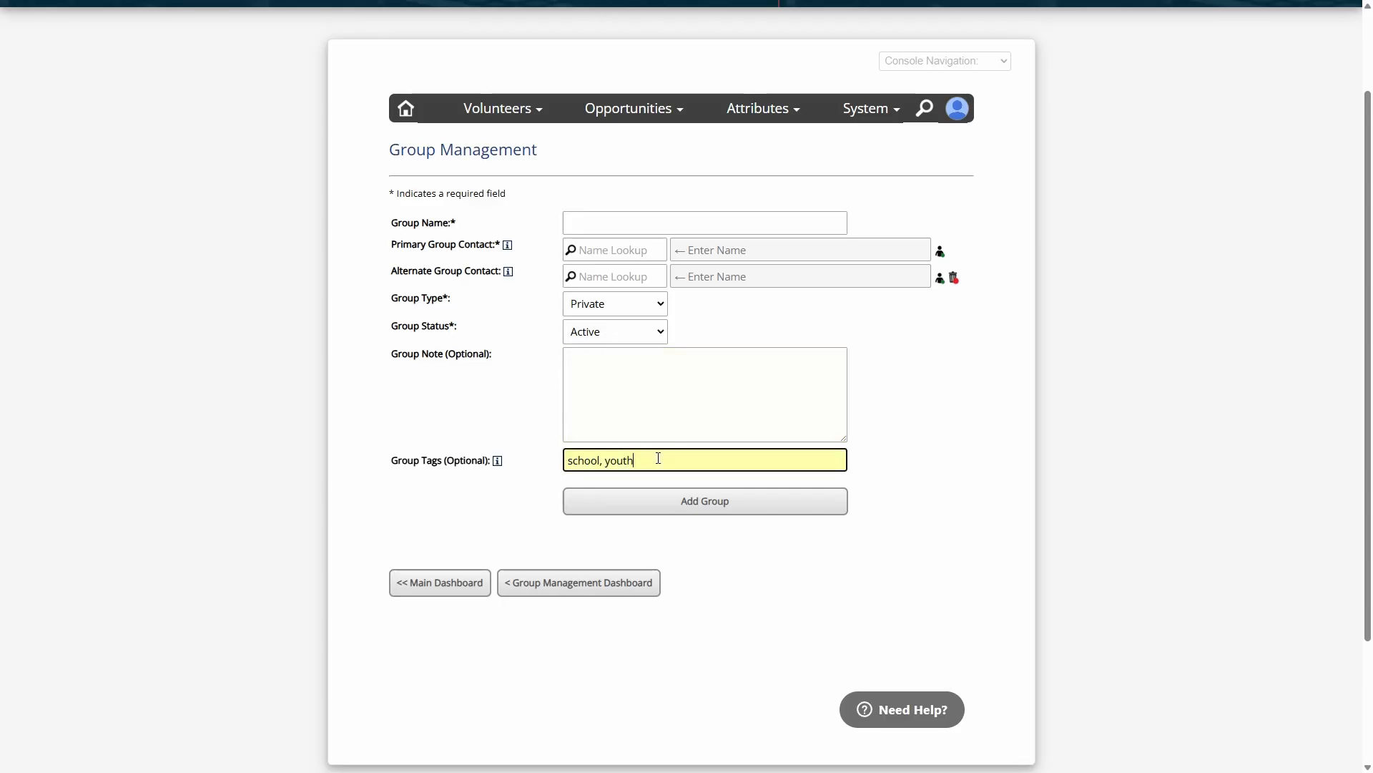
{"action": "left_click", "coordinate": [553, 433]}
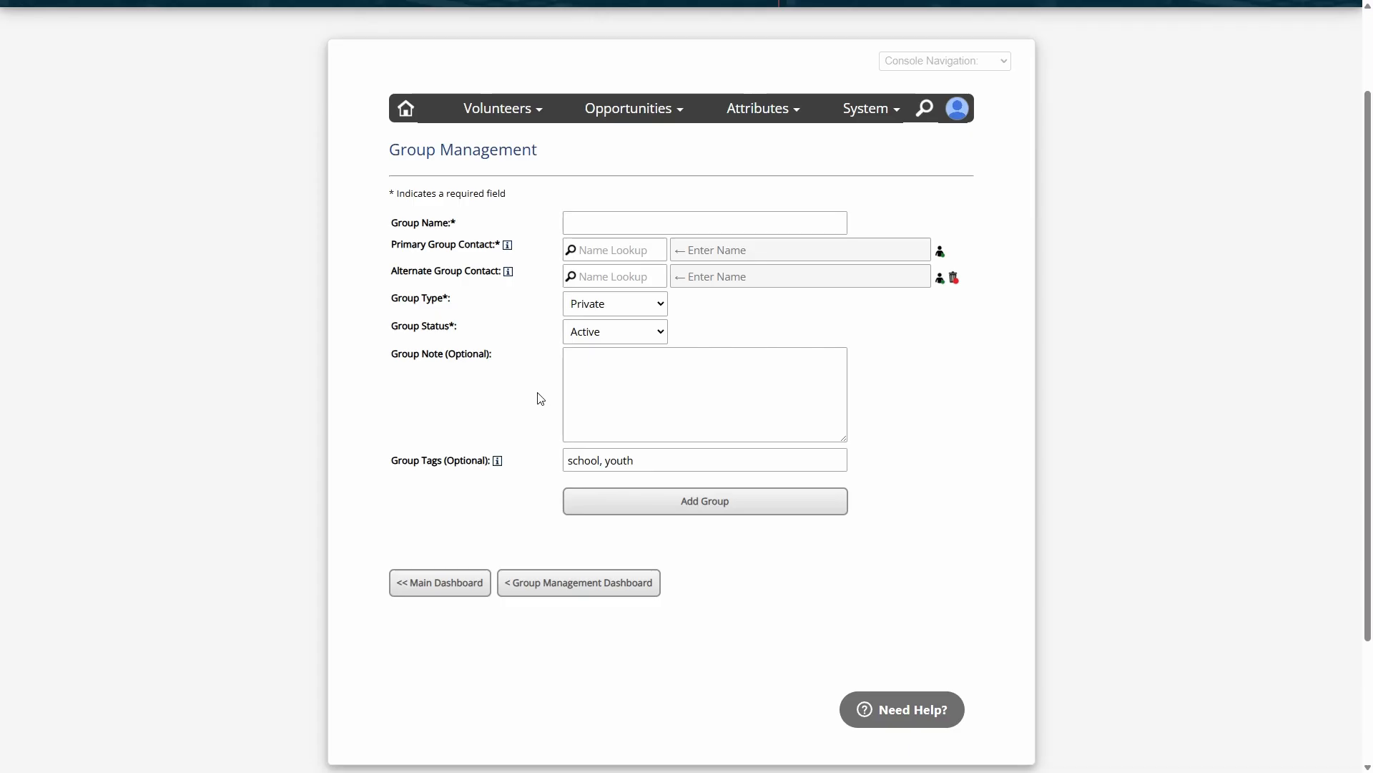
Leave the new group form for the public Volunteer Group Request form and look over its fields
{"action": "scroll", "coordinate": [535, 402], "scroll_direction": "up", "scroll_amount": 2}
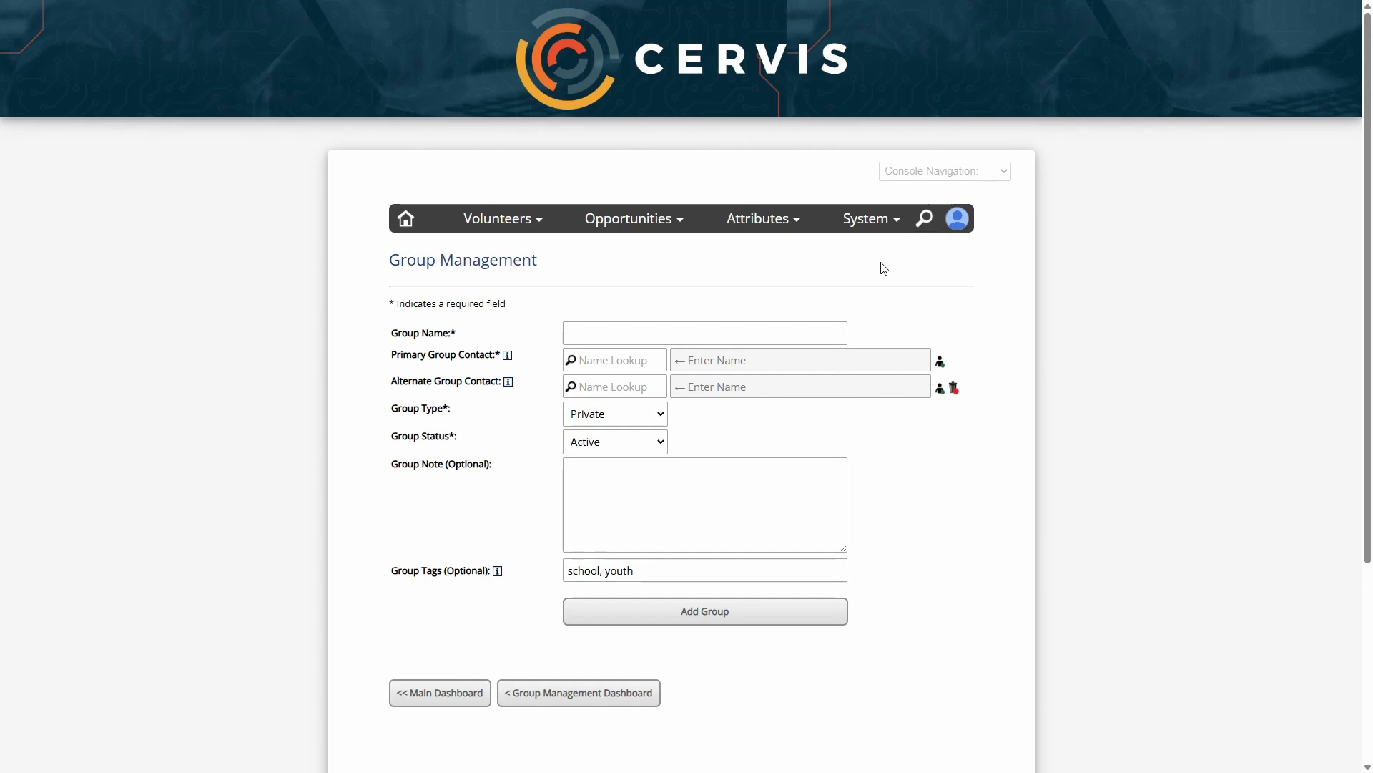
{"action": "left_click", "coordinate": [955, 177]}
{"action": "left_click", "coordinate": [958, 297]}
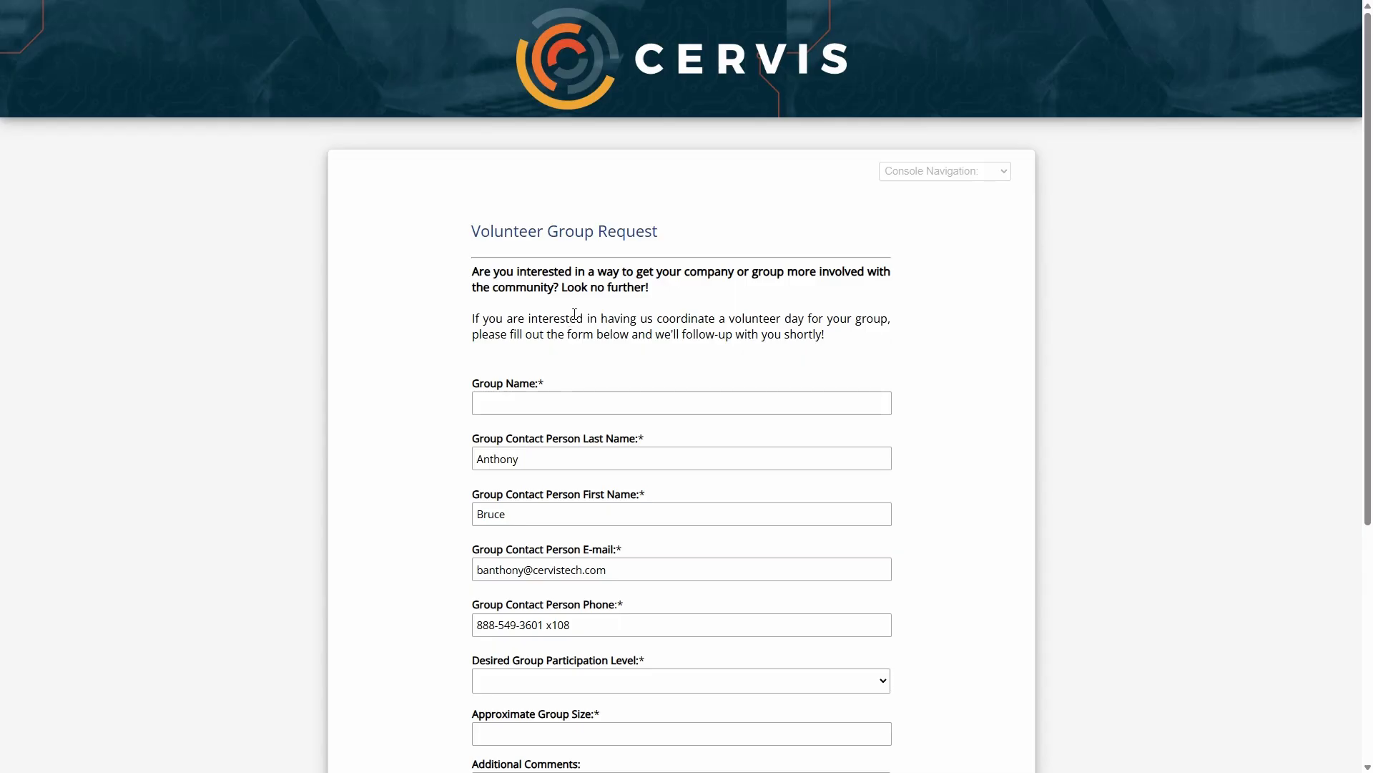
{"action": "scroll", "coordinate": [578, 314], "scroll_direction": "down", "scroll_amount": 2}
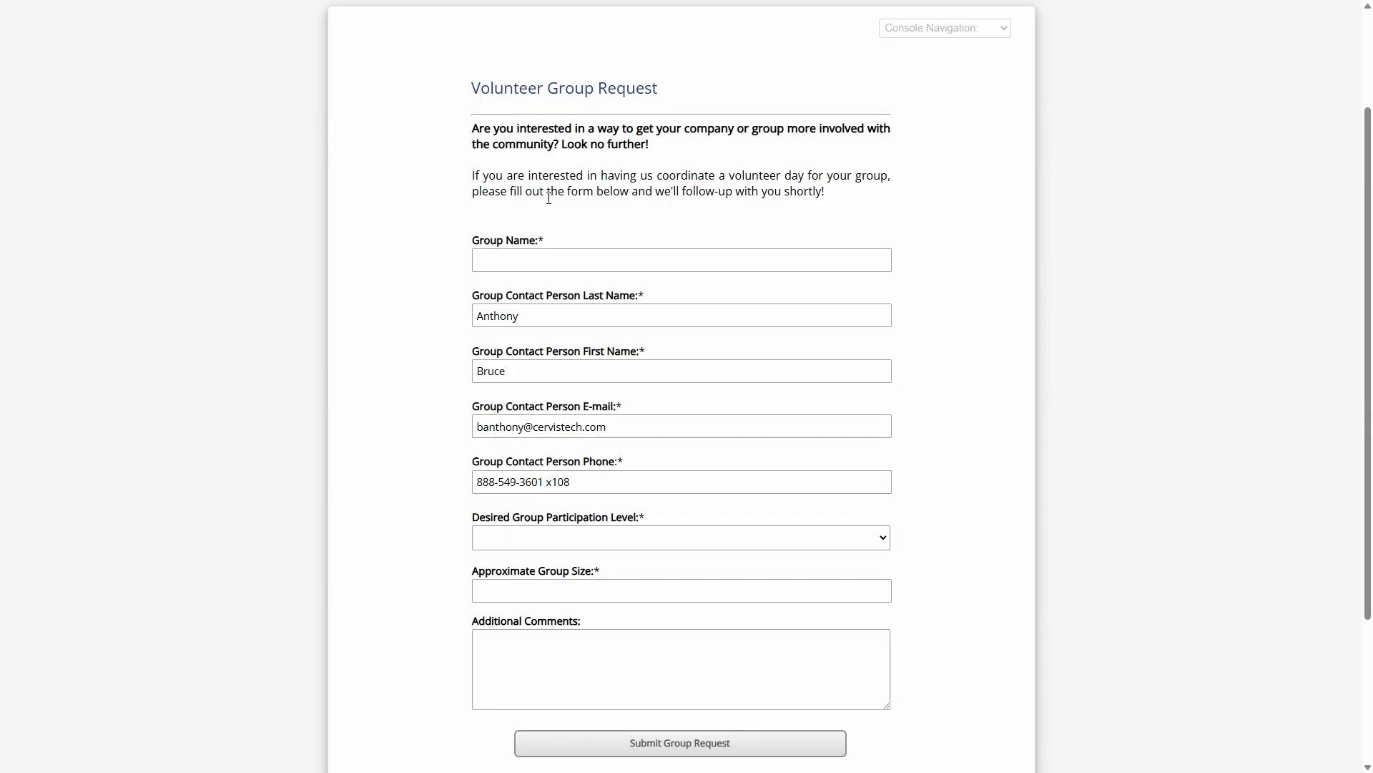
{"action": "scroll", "coordinate": [550, 198], "scroll_direction": "up", "scroll_amount": 1}
{"action": "scroll", "coordinate": [554, 236], "scroll_direction": "down", "scroll_amount": 2}
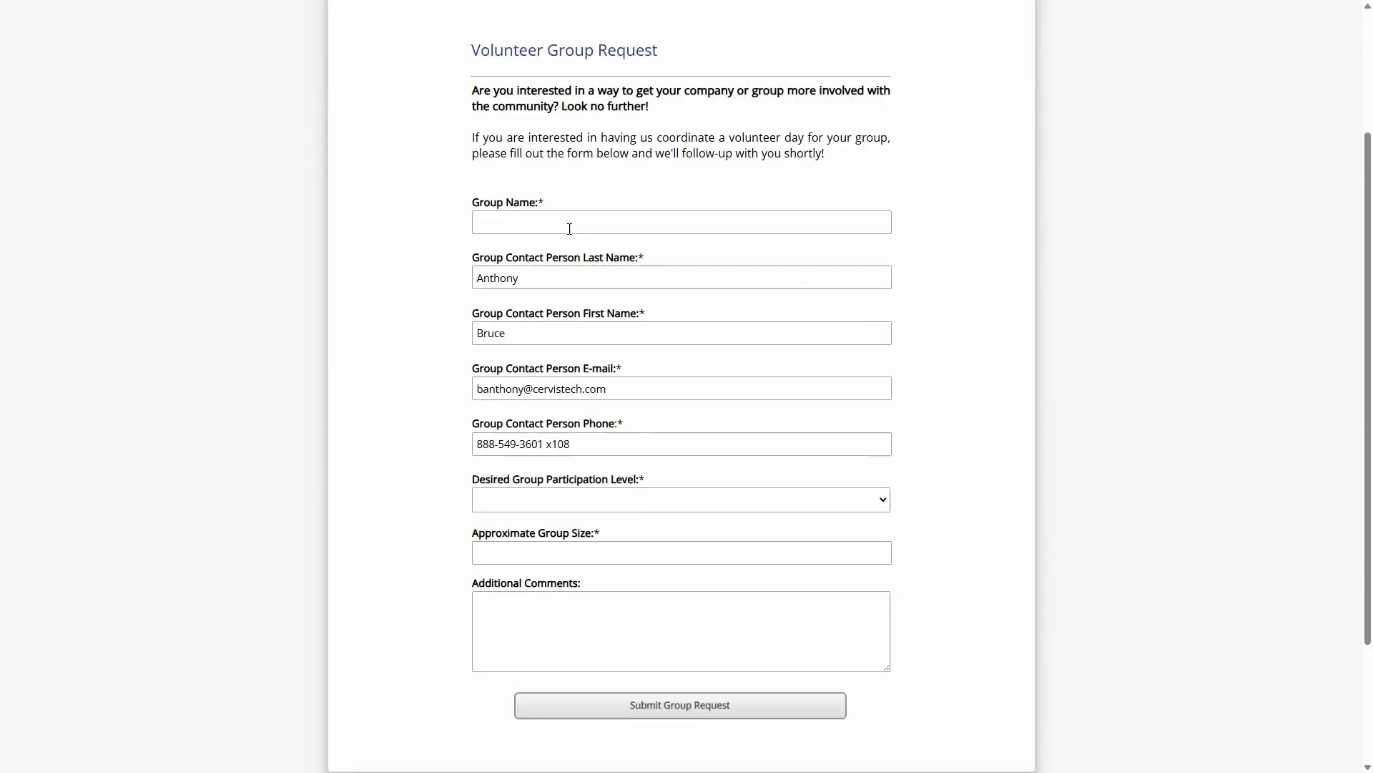
Enter "School Name" as the requested group's name and check the contact person's name, e-mail and phone fields
{"action": "left_click_drag", "start_coordinate": [483, 174], "coordinate": [546, 188]}
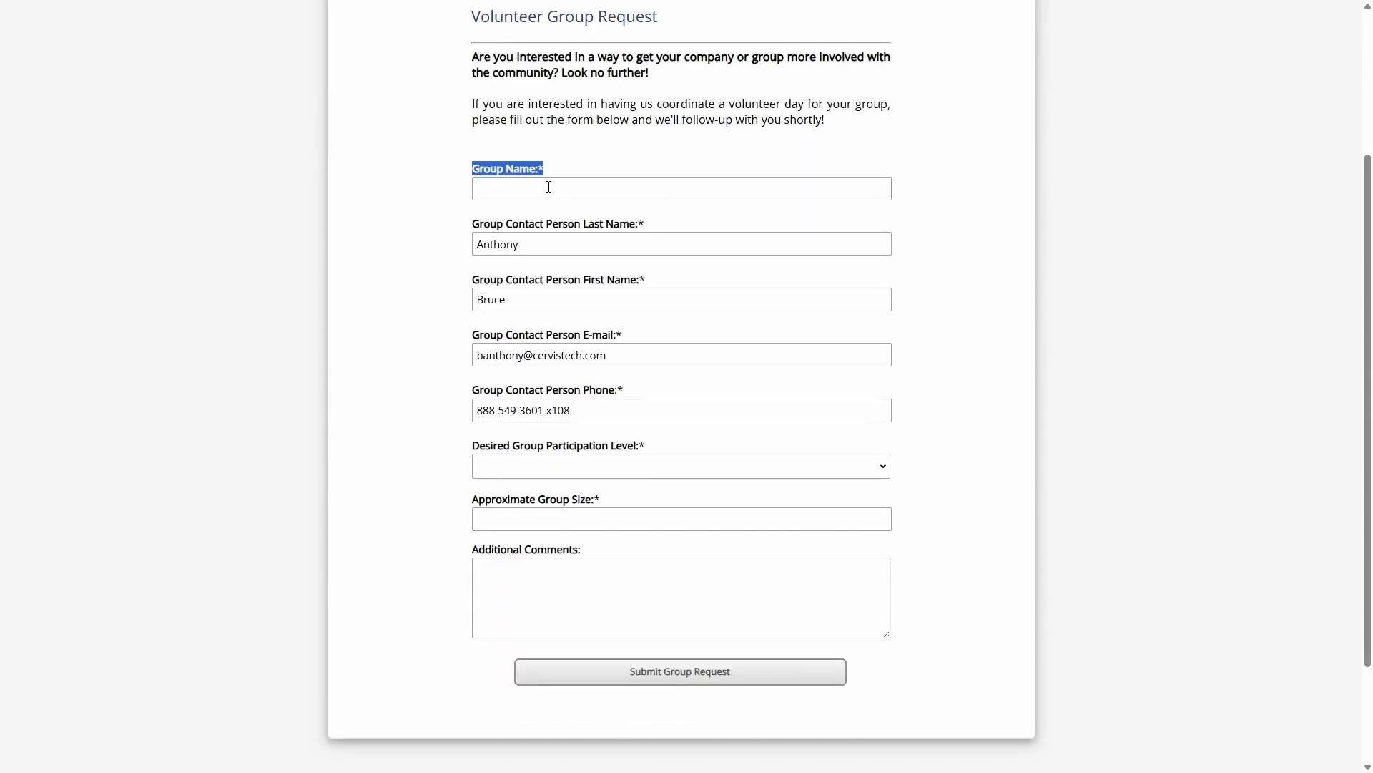
{"action": "left_click", "coordinate": [561, 189]}
{"action": "type", "text": "Sch"}
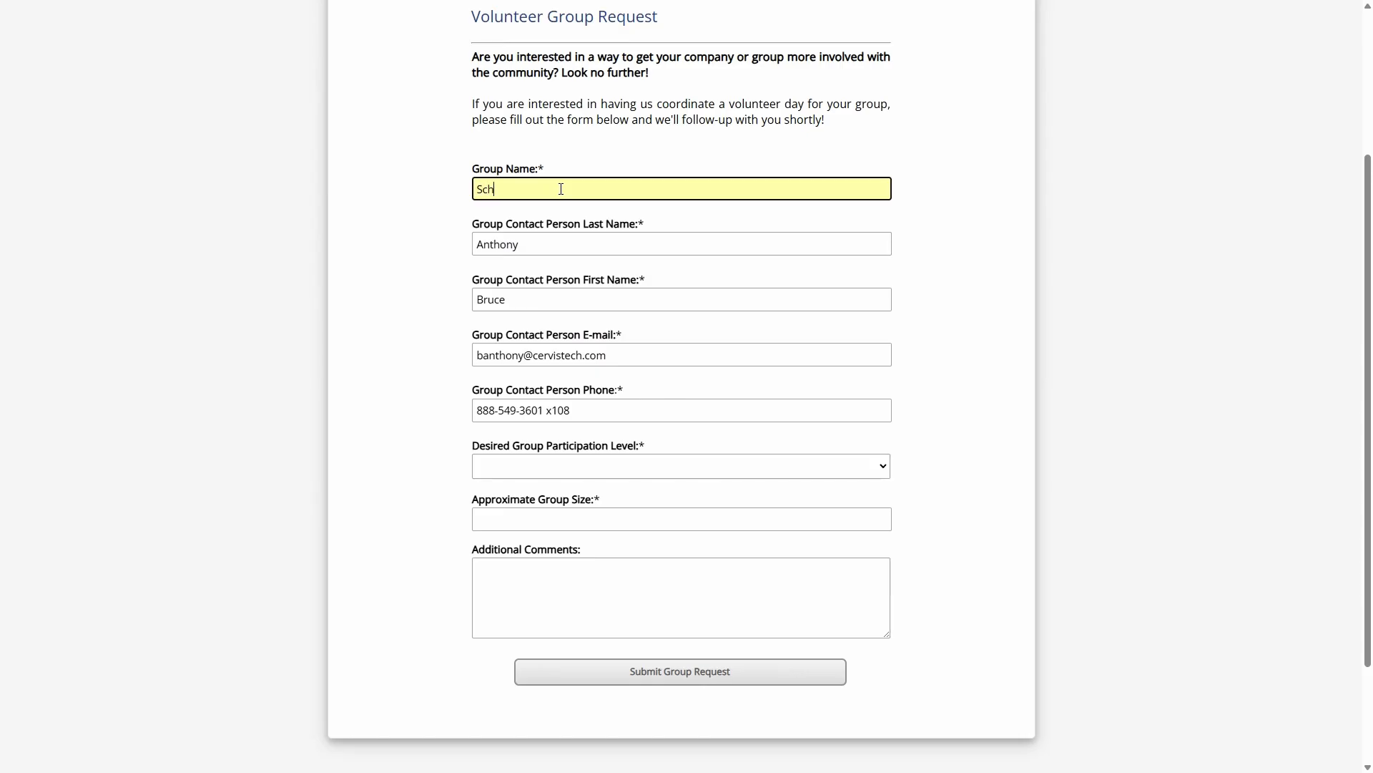
{"action": "type", "text": "ool Name"}
{"action": "left_click_drag", "start_coordinate": [568, 189], "coordinate": [437, 195]}
{"action": "left_click", "coordinate": [562, 242]}
{"action": "left_click", "coordinate": [557, 298]}
{"action": "left_click", "coordinate": [554, 354]}
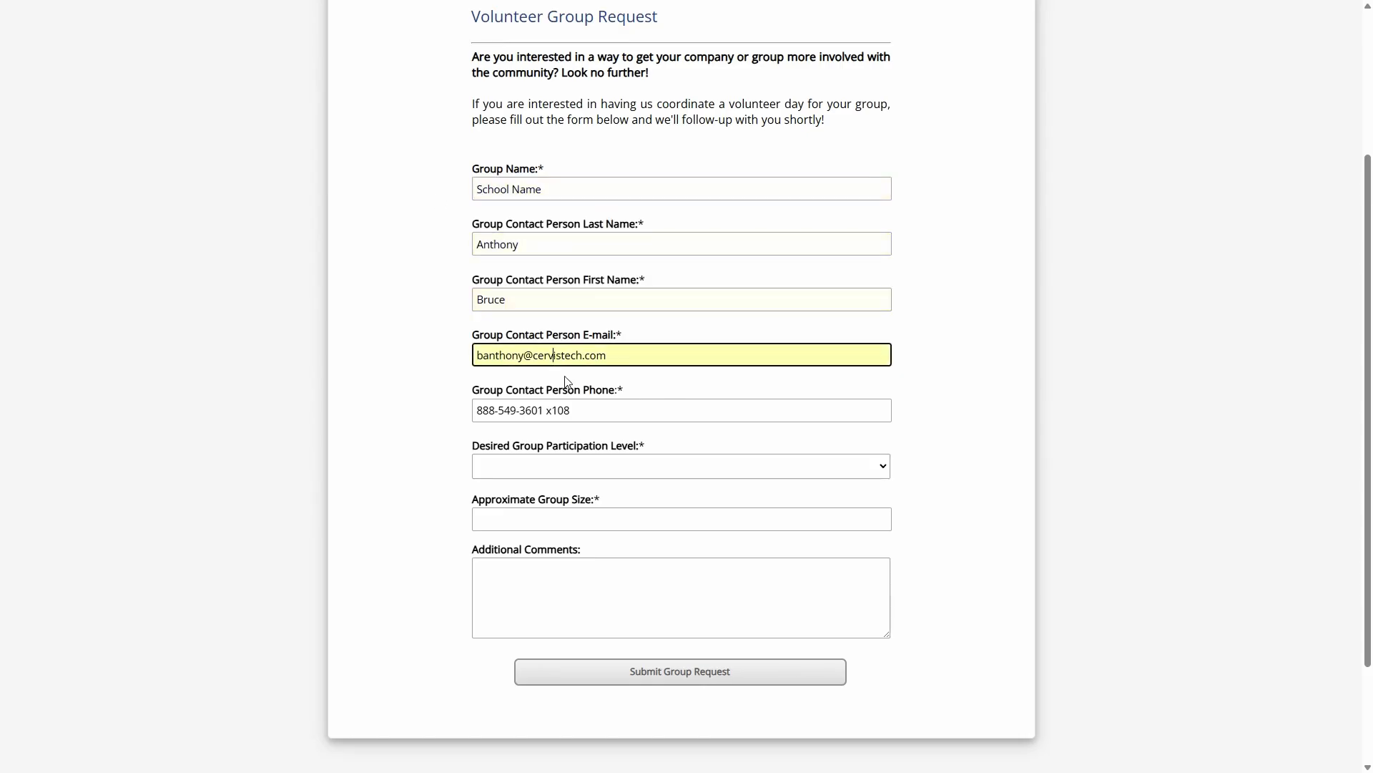
{"action": "left_click", "coordinate": [559, 410]}
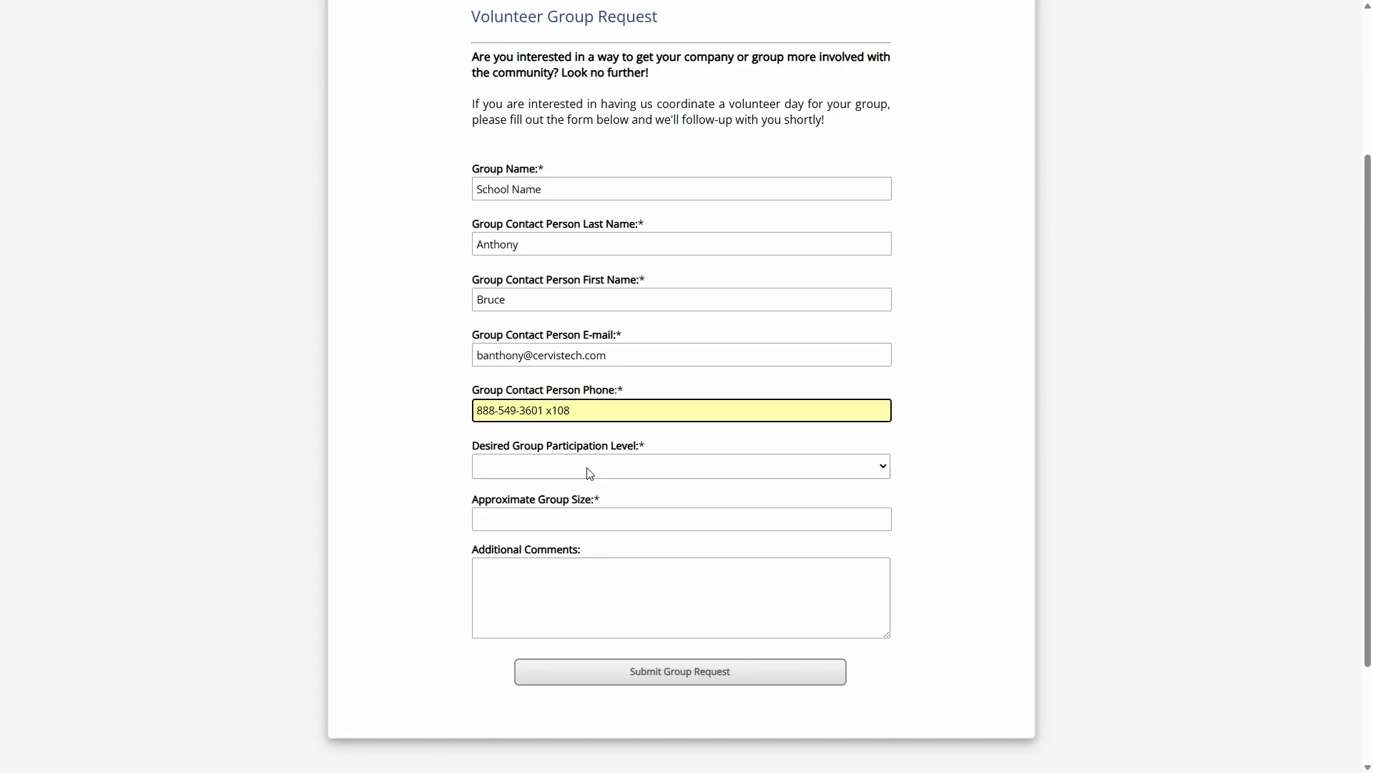
Set the Desired Group Participation Level of the request to Monthly
{"action": "left_click_drag", "start_coordinate": [496, 445], "coordinate": [635, 448]}
{"action": "left_click_drag", "start_coordinate": [493, 501], "coordinate": [599, 503]}
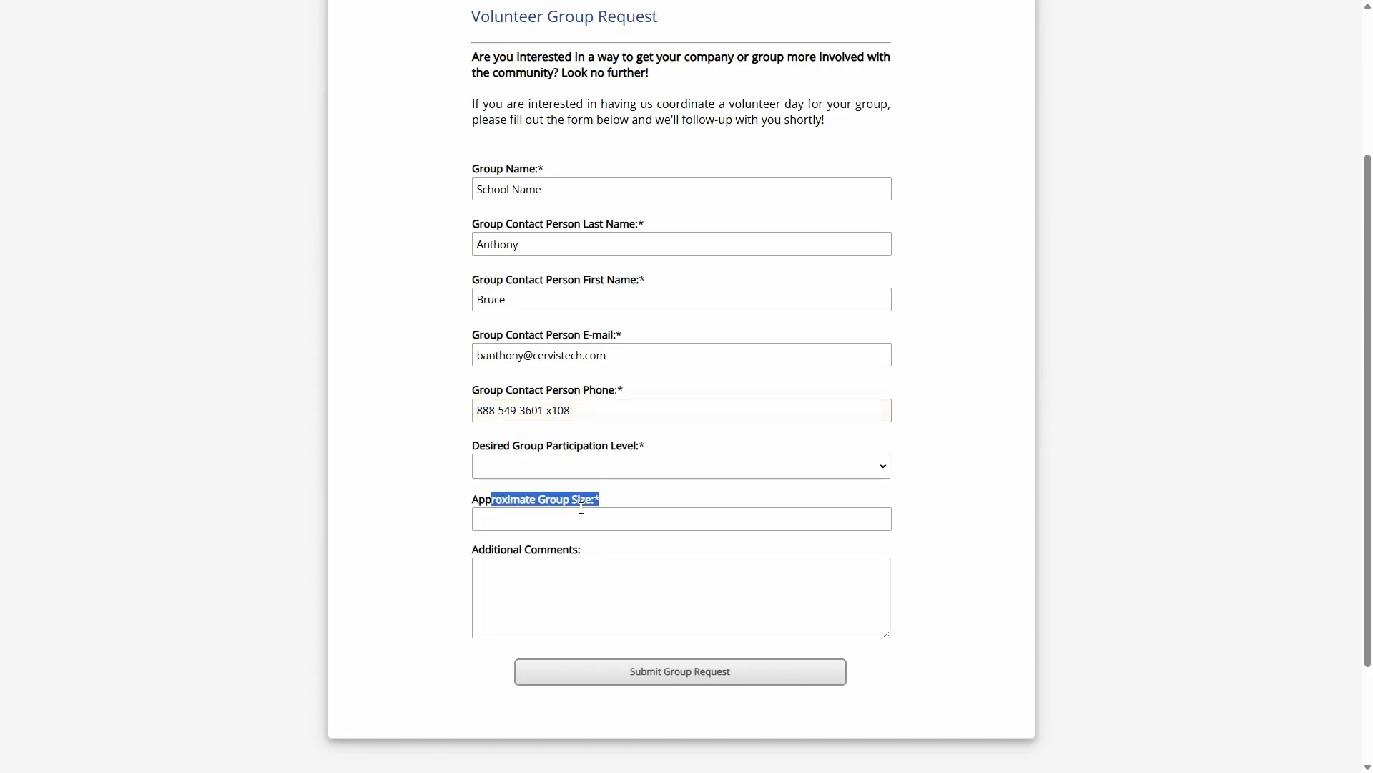
{"action": "left_click_drag", "start_coordinate": [482, 452], "coordinate": [612, 452]}
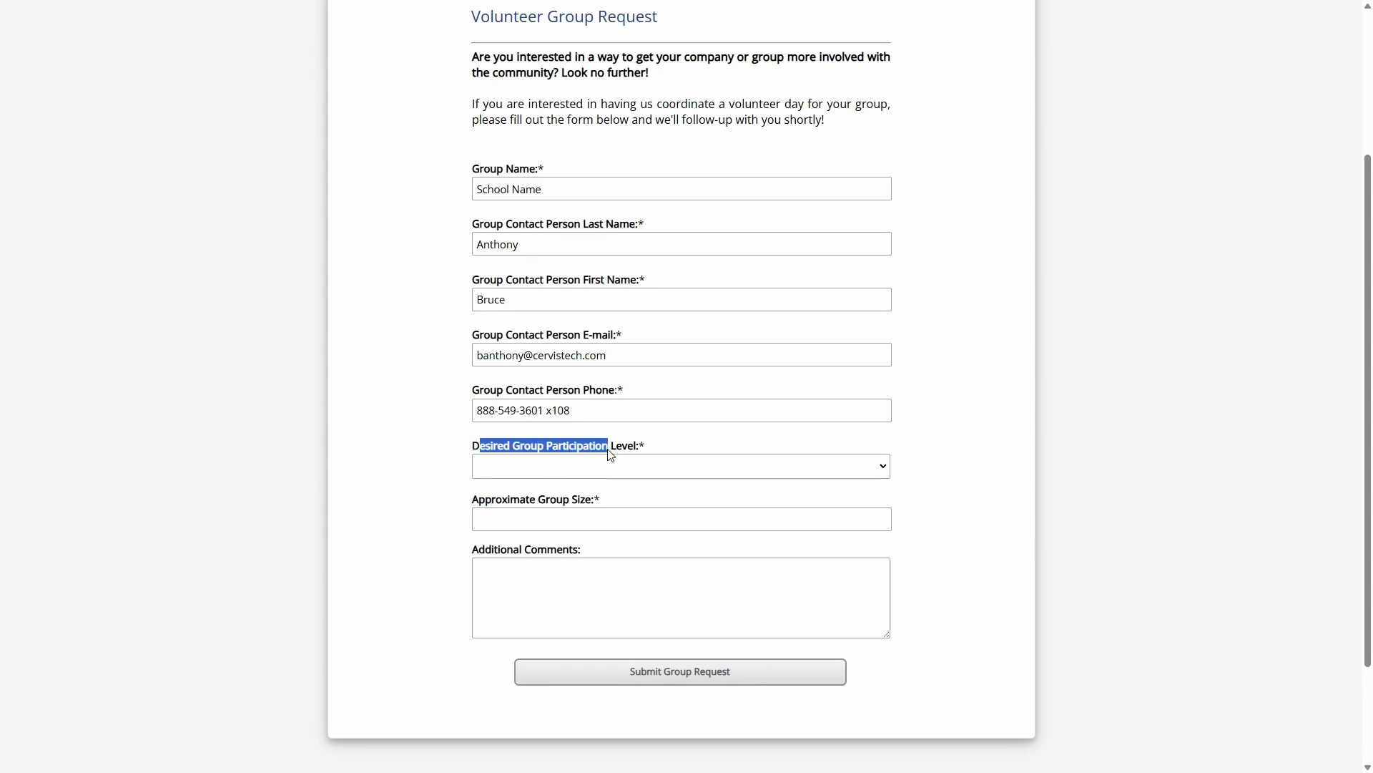
{"action": "left_click", "coordinate": [591, 453]}
{"action": "left_click", "coordinate": [595, 466]}
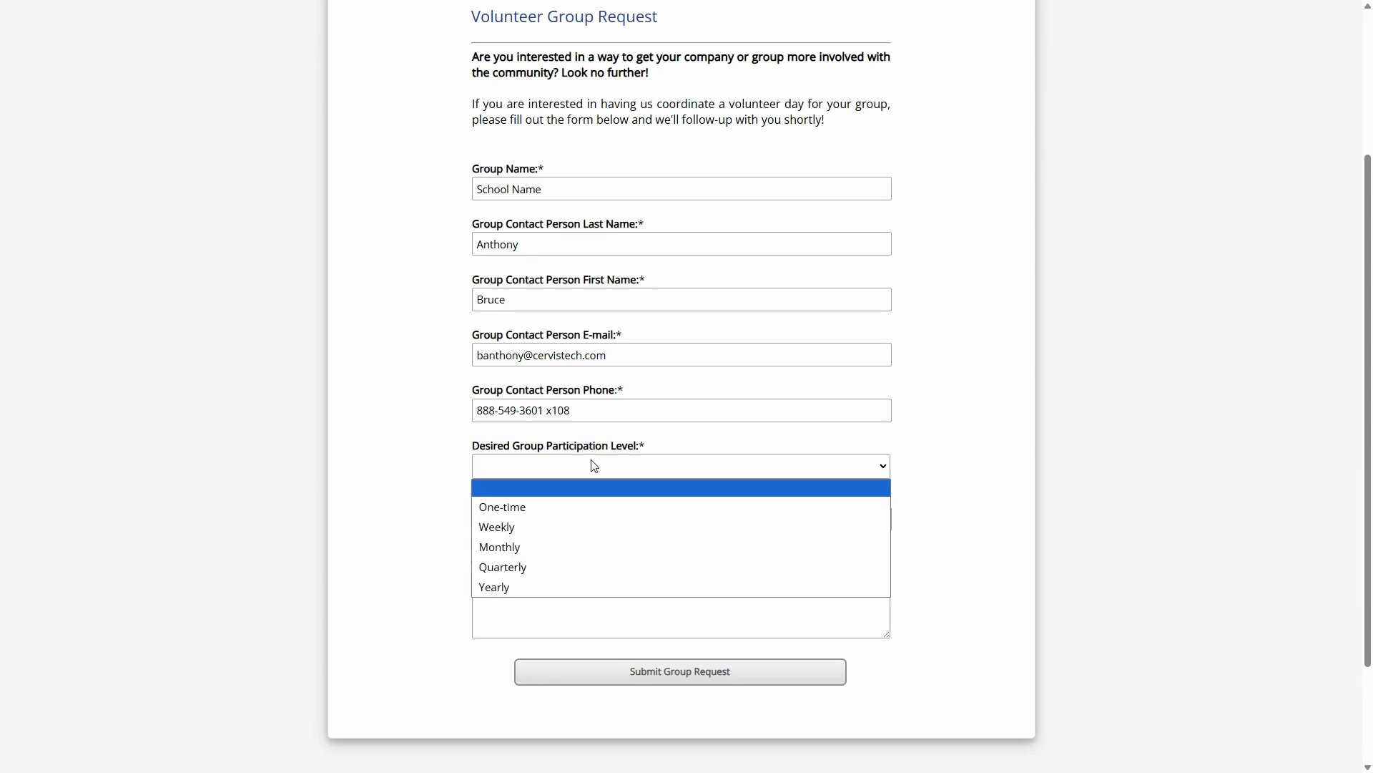
{"action": "left_click", "coordinate": [531, 548]}
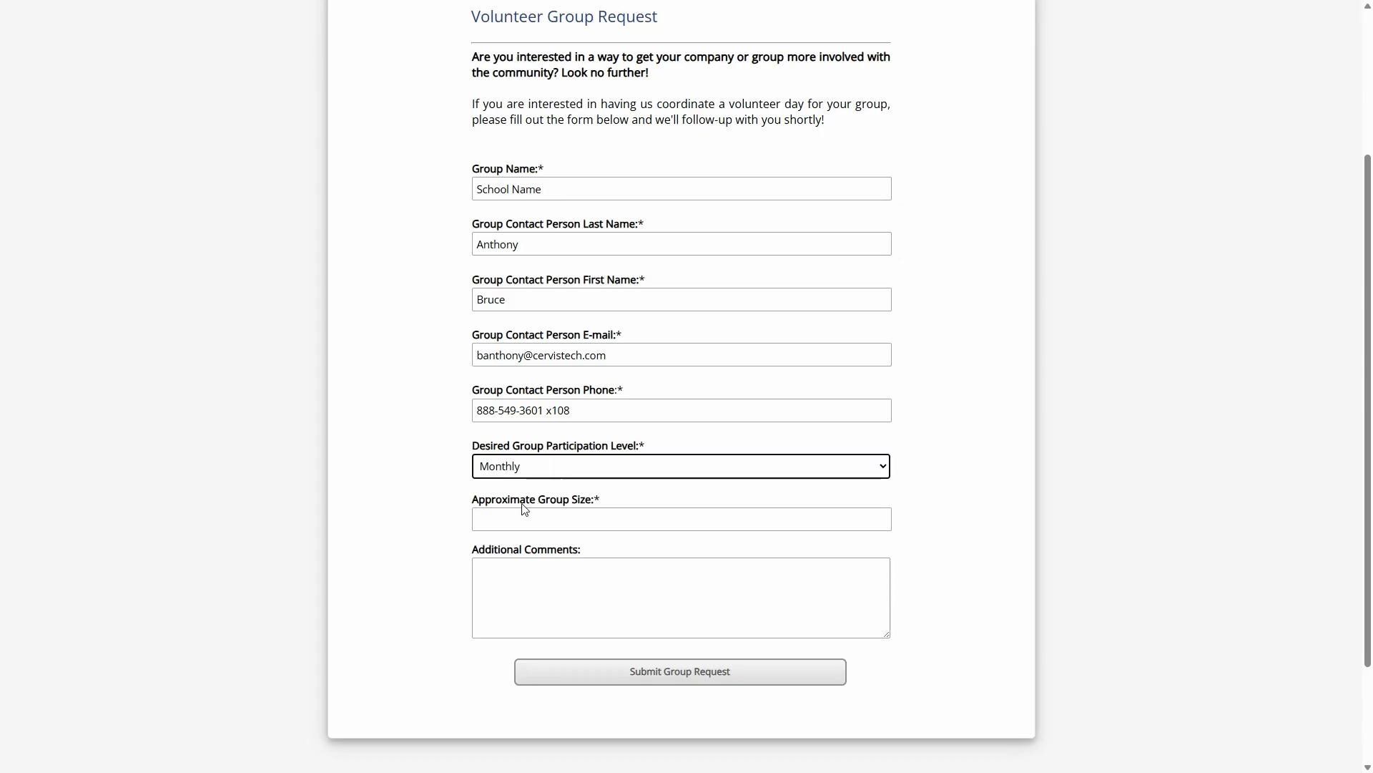
Set the Approximate Group Size of the request to 50
{"action": "left_click", "coordinate": [502, 516]}
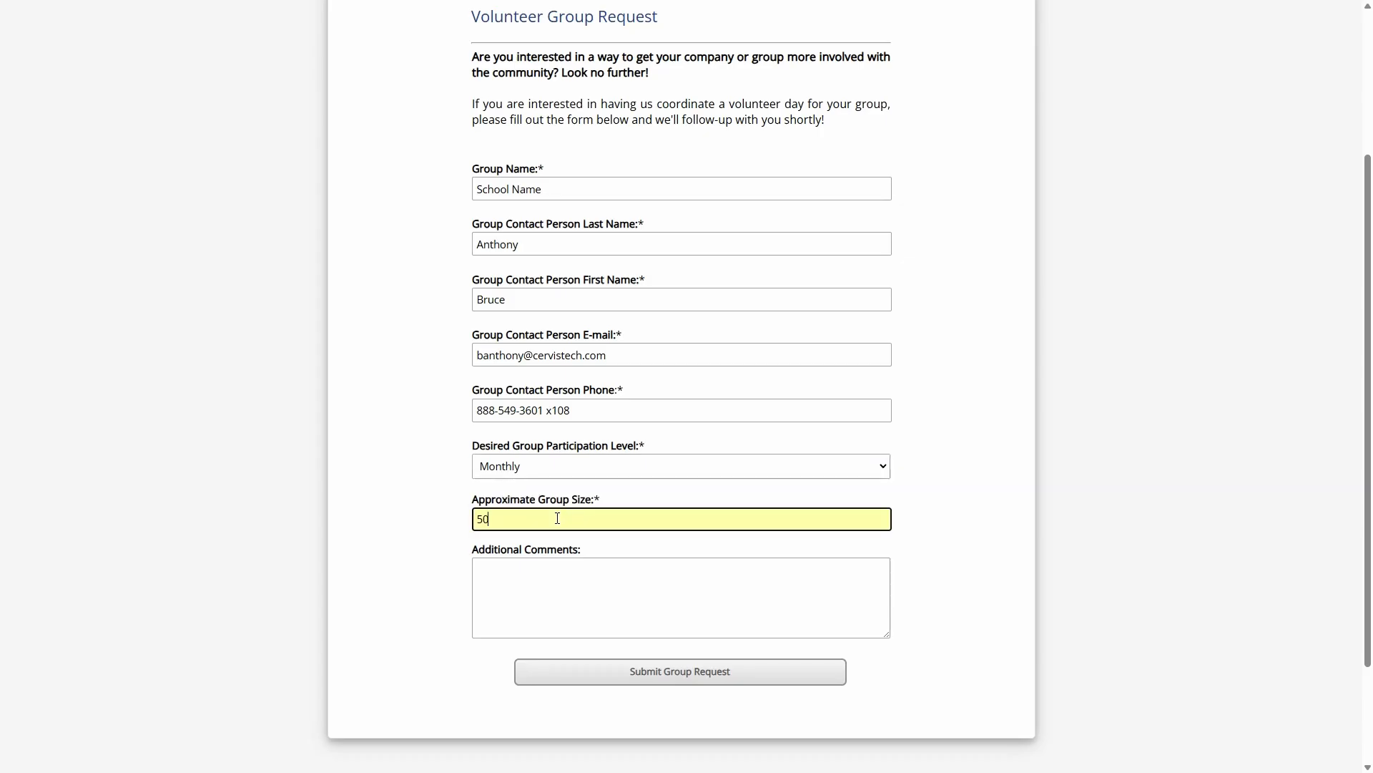
{"action": "left_click", "coordinate": [455, 516]}
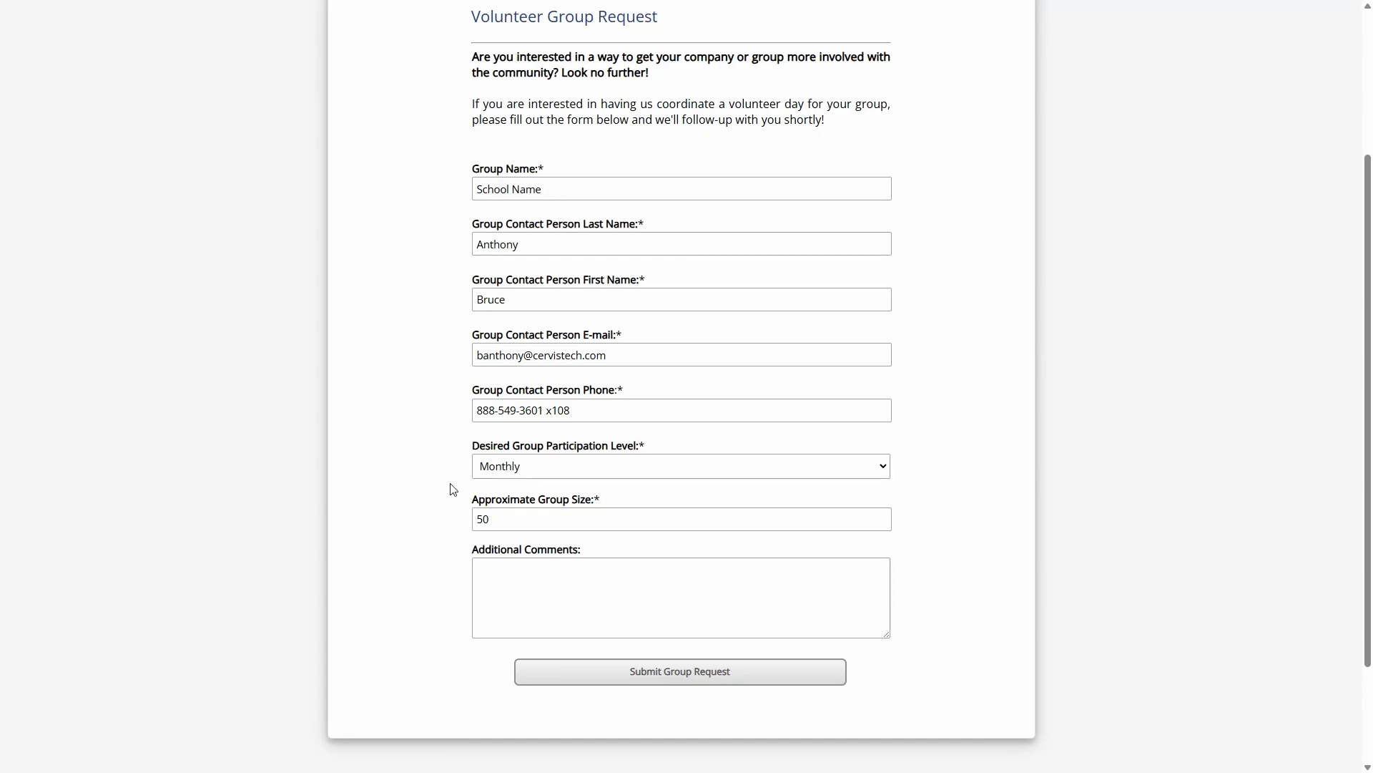
{"action": "left_click", "coordinate": [478, 518]}
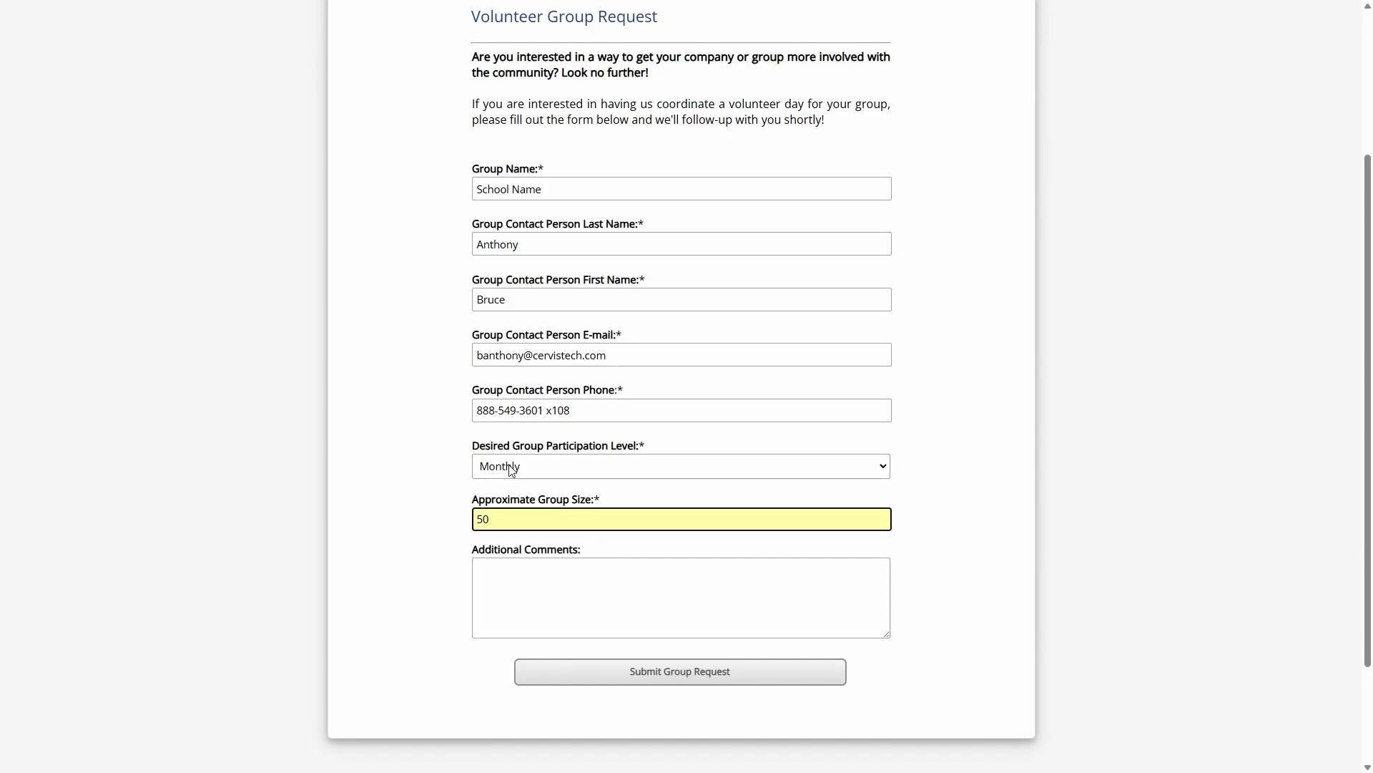
{"action": "left_click", "coordinate": [459, 521]}
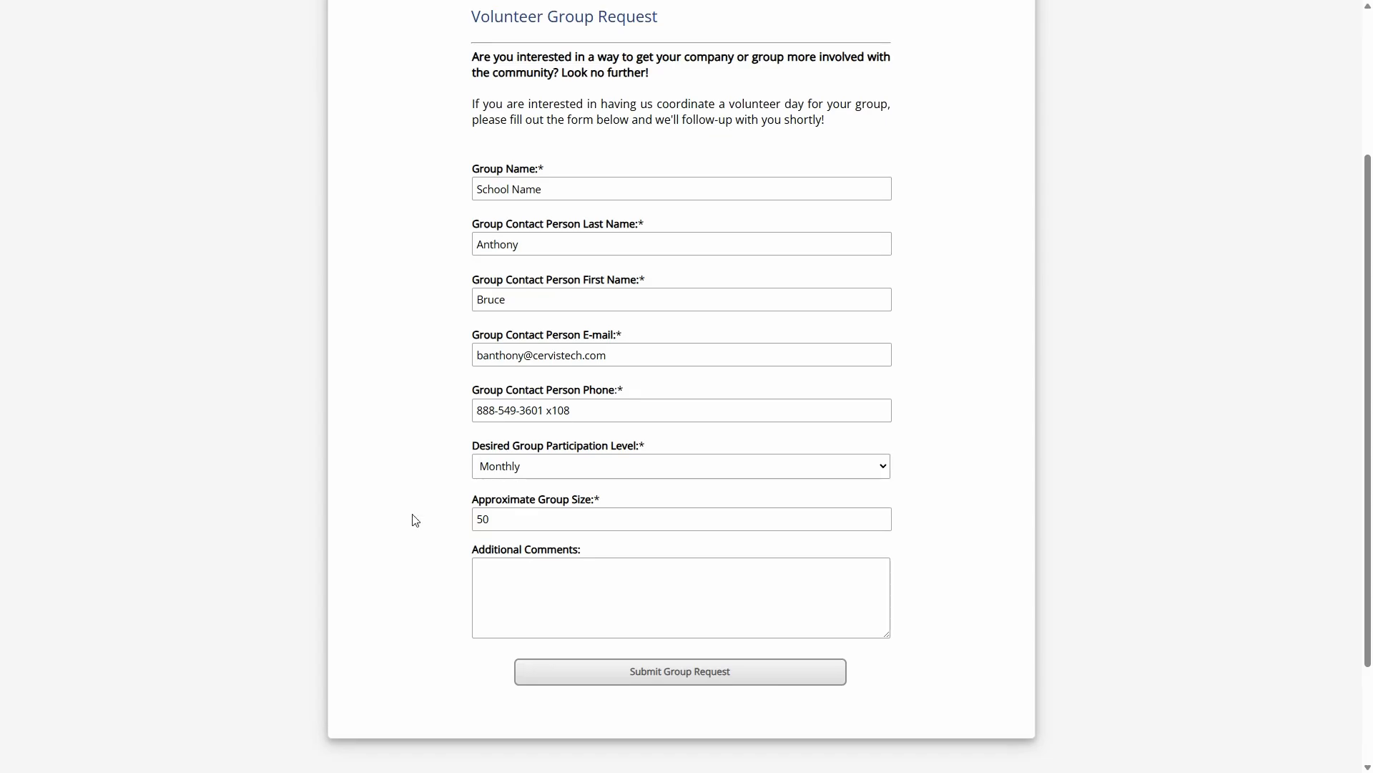
Add "Notes" as the additional comments and submit the group request
{"action": "left_click", "coordinate": [575, 596]}
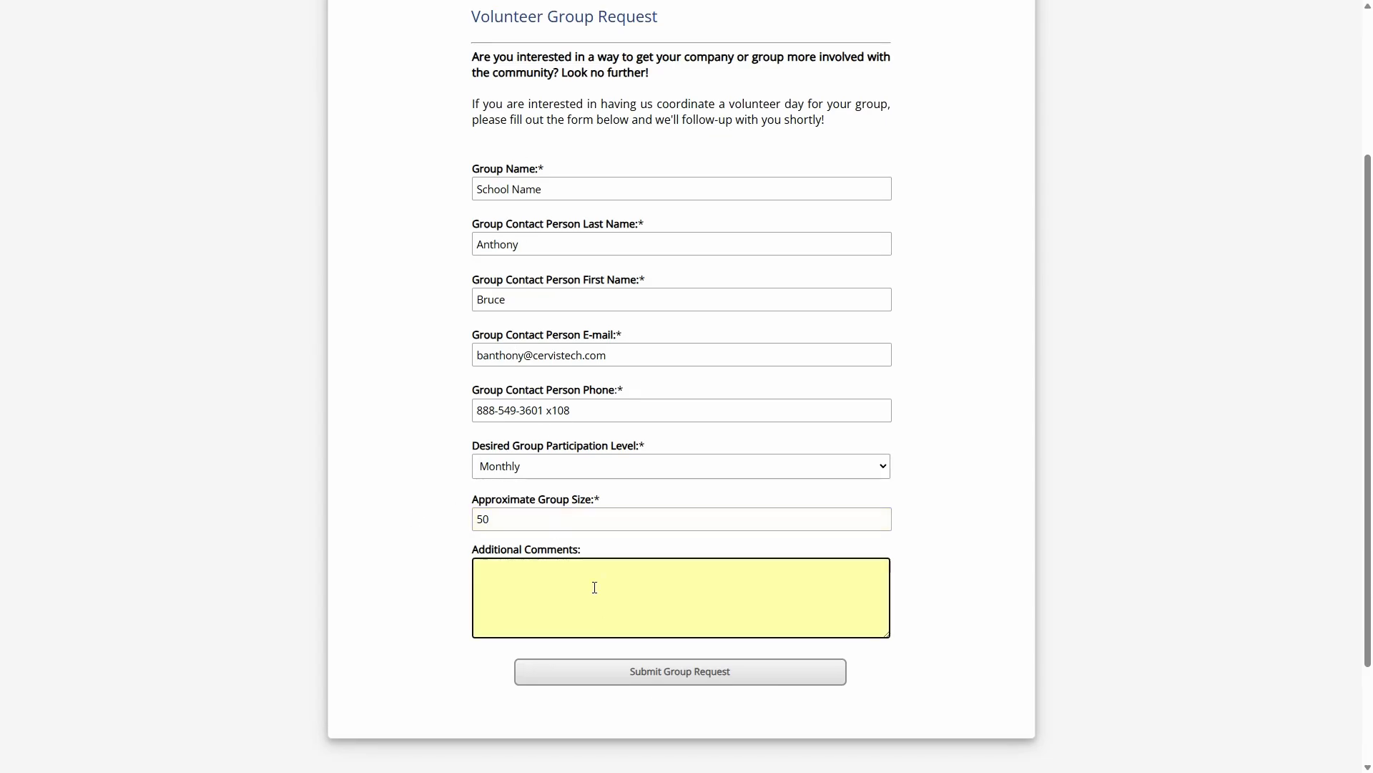
{"action": "type", "text": "Notes"}
{"action": "left_click", "coordinate": [694, 678]}
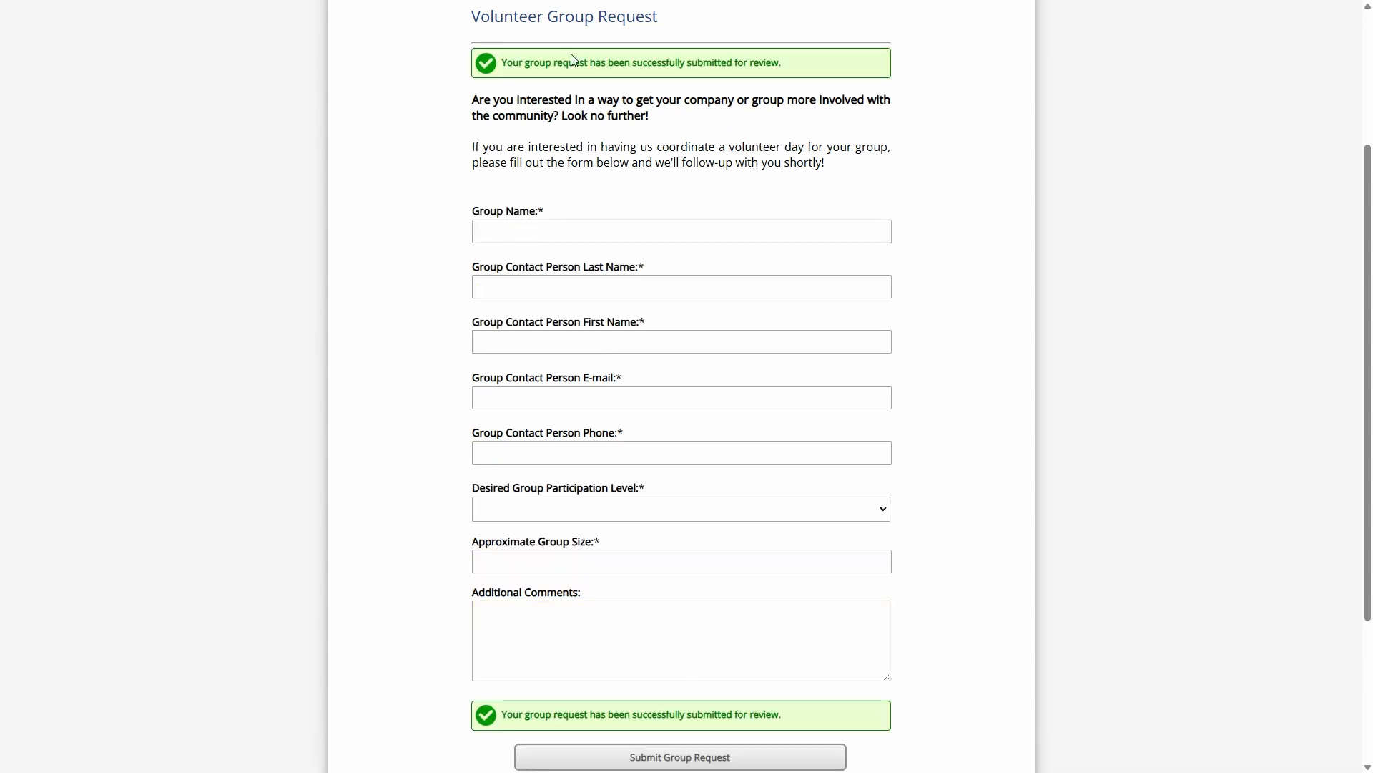
{"action": "left_click_drag", "start_coordinate": [564, 63], "coordinate": [826, 68]}
{"action": "left_click", "coordinate": [793, 65]}
Leave full-screen view and open the cervistech.info/embedexample page in a new browser tab
{"action": "scroll", "coordinate": [756, 192], "scroll_direction": "up", "scroll_amount": 3}
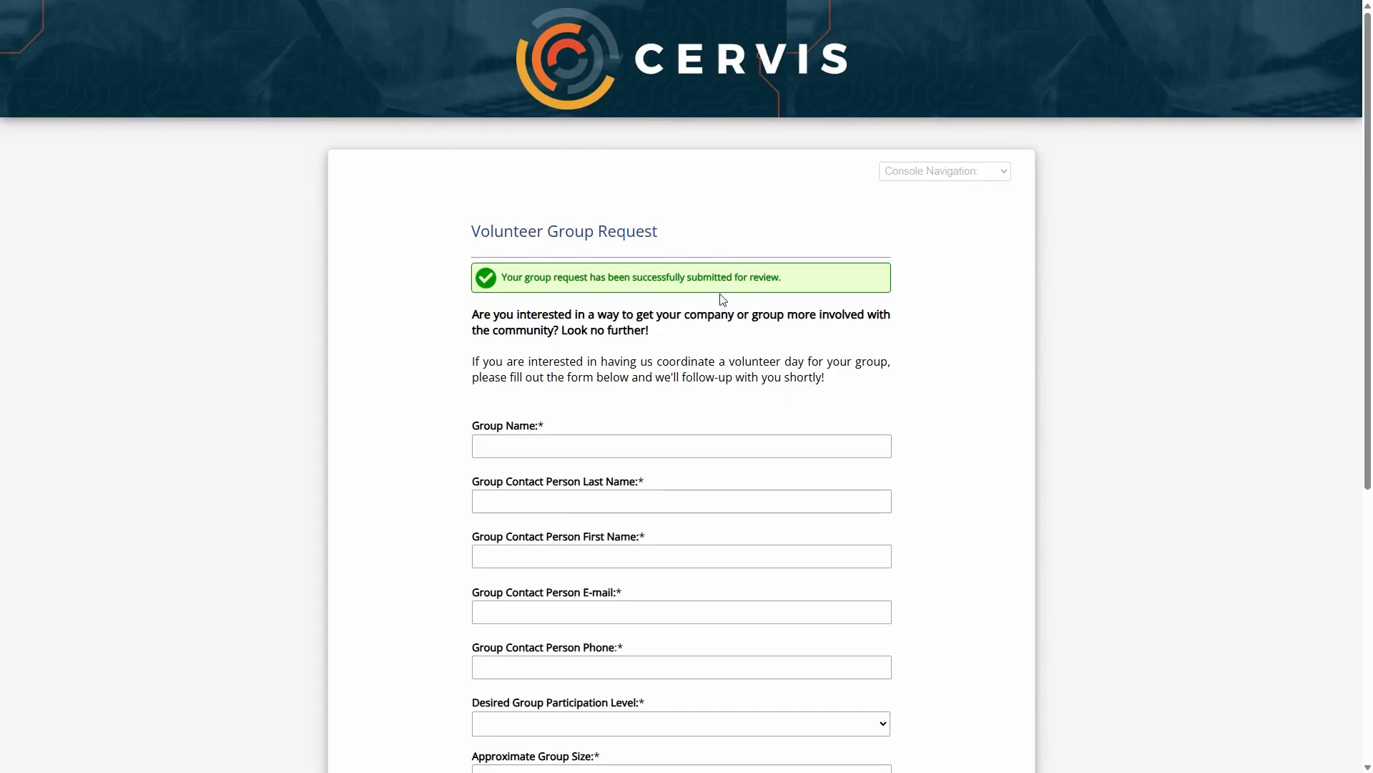
{"action": "key", "text": "F11"}
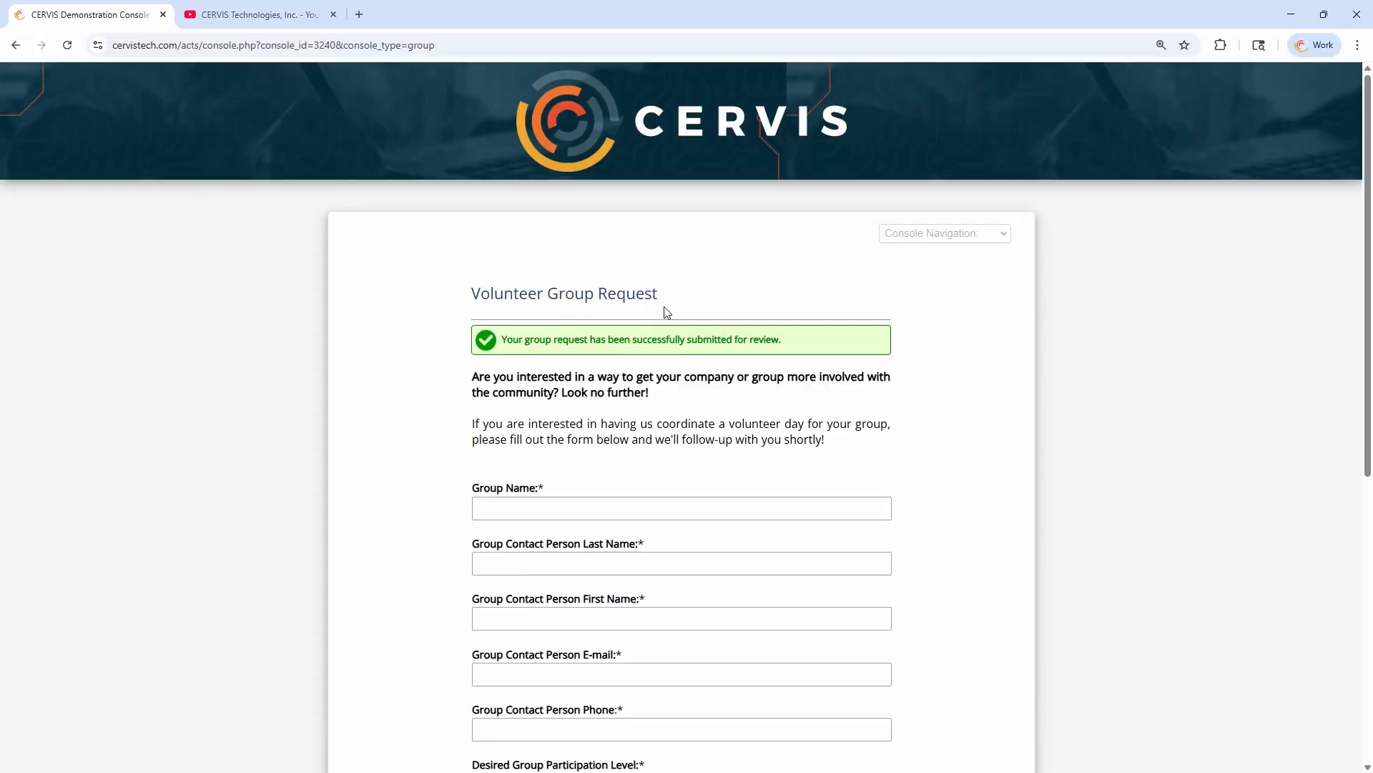
{"action": "left_click", "coordinate": [359, 14]}
{"action": "type", "text": "embedf"}
{"action": "key", "text": "BackSpace"}
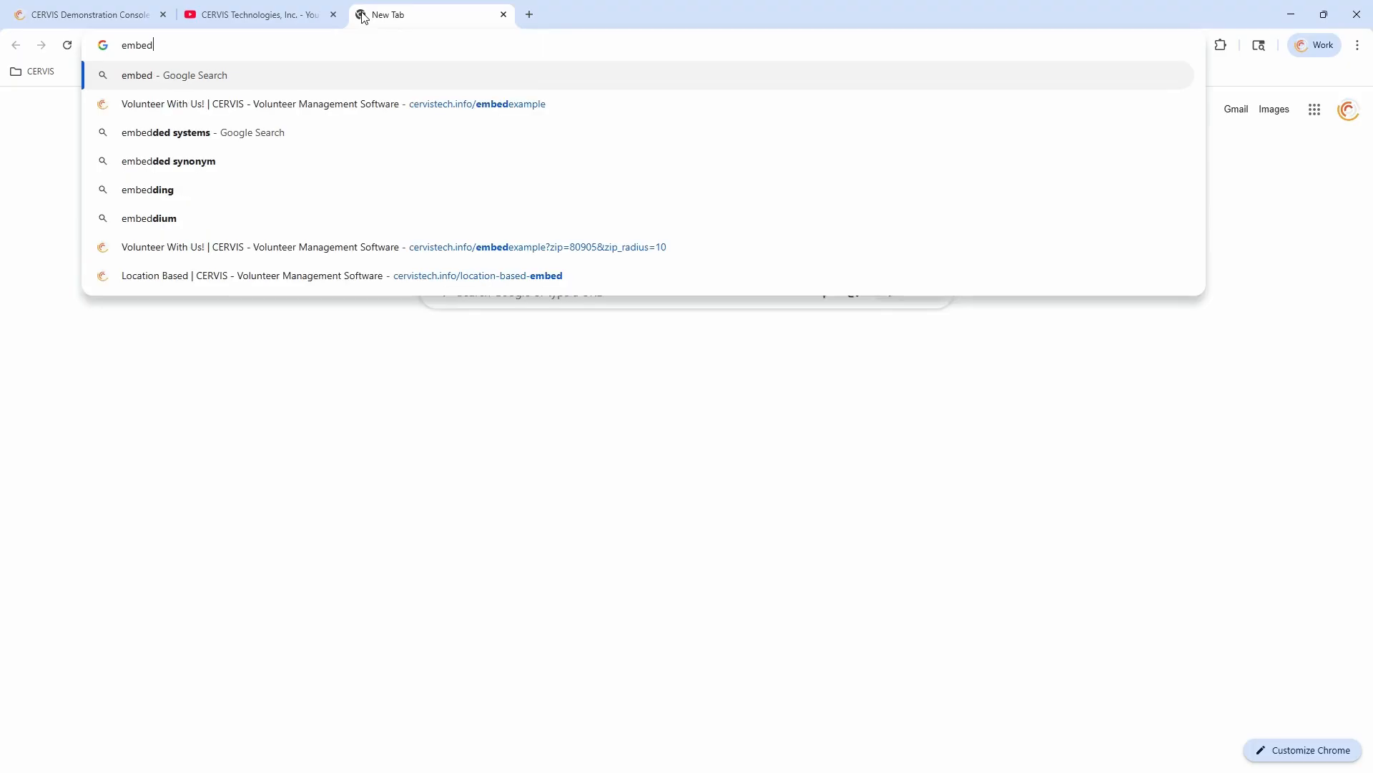
{"action": "key", "text": "Down"}
{"action": "key", "text": "Return"}
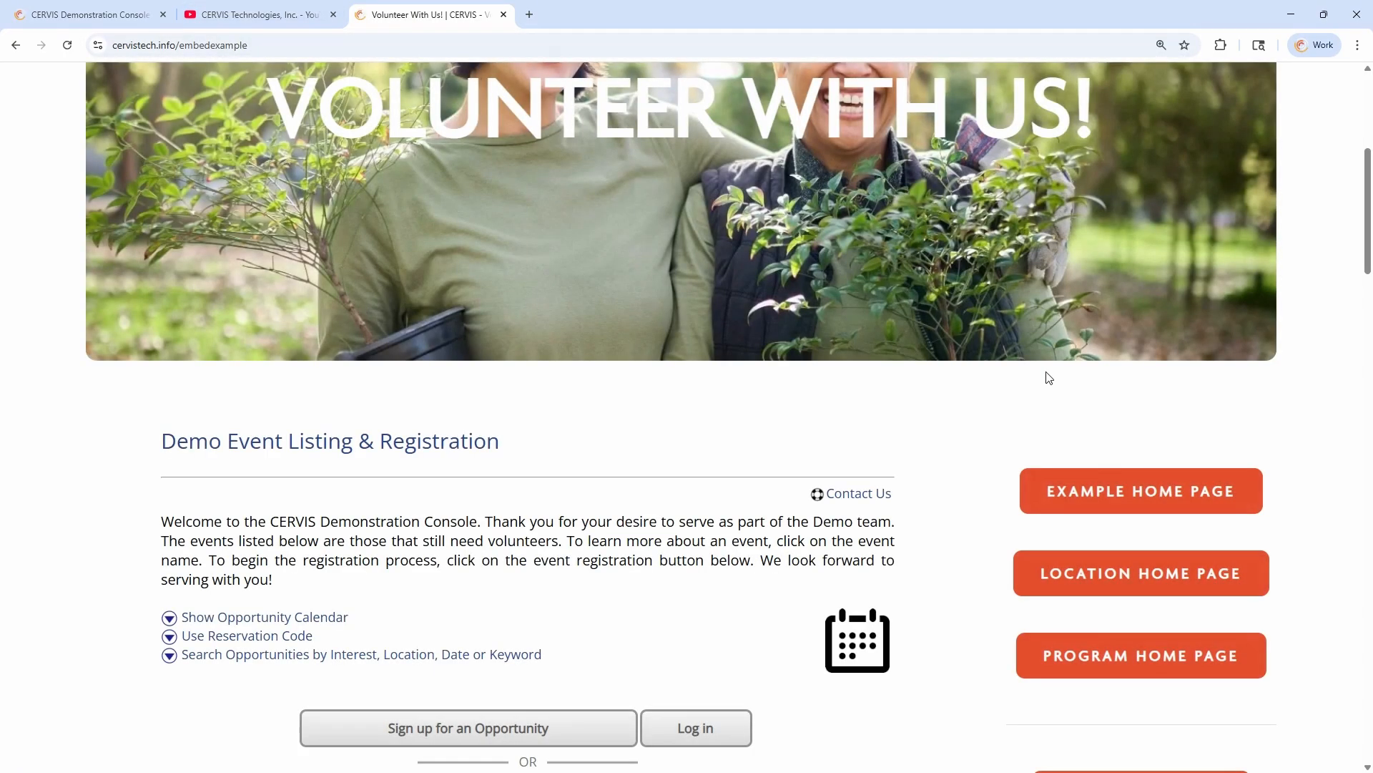
Open the Example Home Page at 125% zoom and bring up its New Groups section with the group application
{"action": "left_click", "coordinate": [1122, 491]}
{"action": "key", "text": "ctrl+minus"}
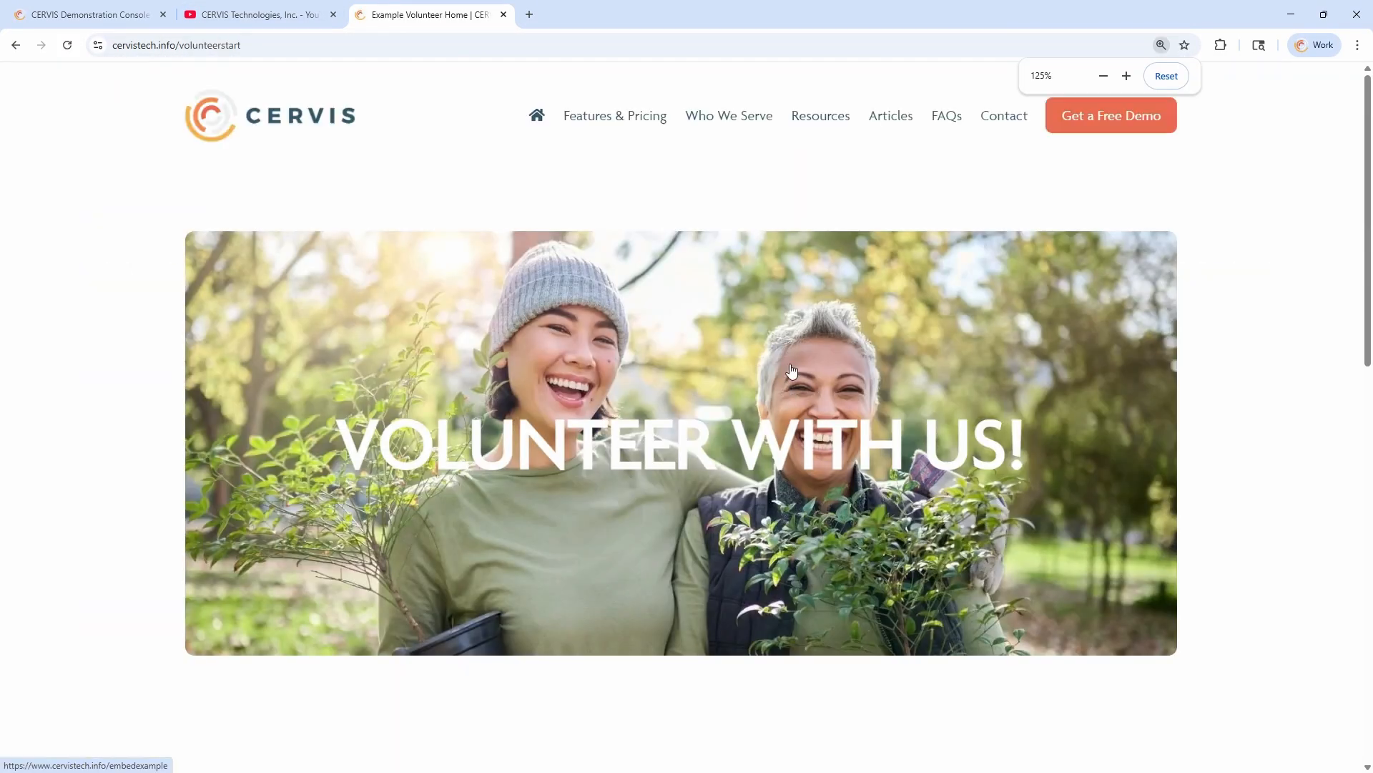
{"action": "scroll", "coordinate": [851, 236], "scroll_direction": "down", "scroll_amount": 6}
{"action": "scroll", "coordinate": [901, 422], "scroll_direction": "down", "scroll_amount": 2}
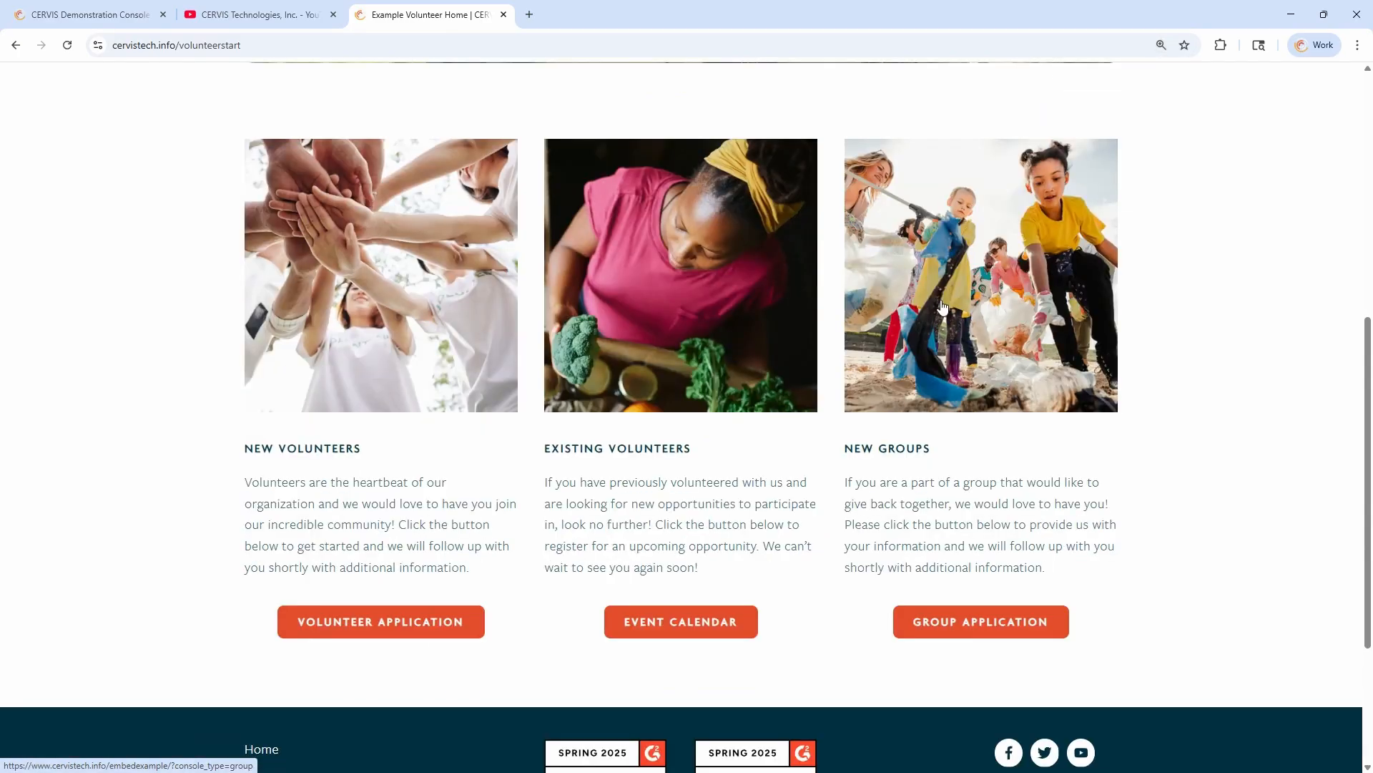
Open the New Groups application page, look over the embedded Volunteer Group Request form, and close its browser tab
{"action": "left_click", "coordinate": [962, 328]}
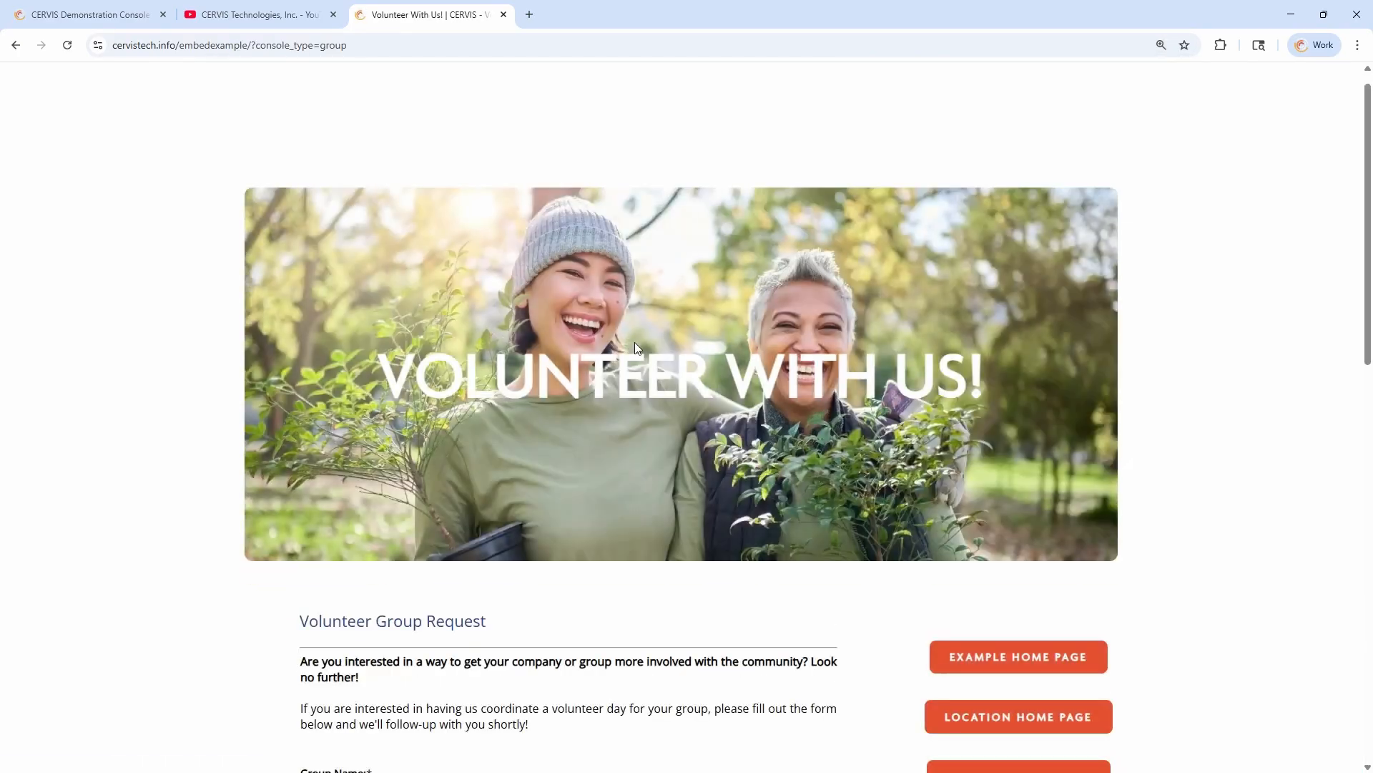
{"action": "scroll", "coordinate": [634, 342], "scroll_direction": "down", "scroll_amount": 8}
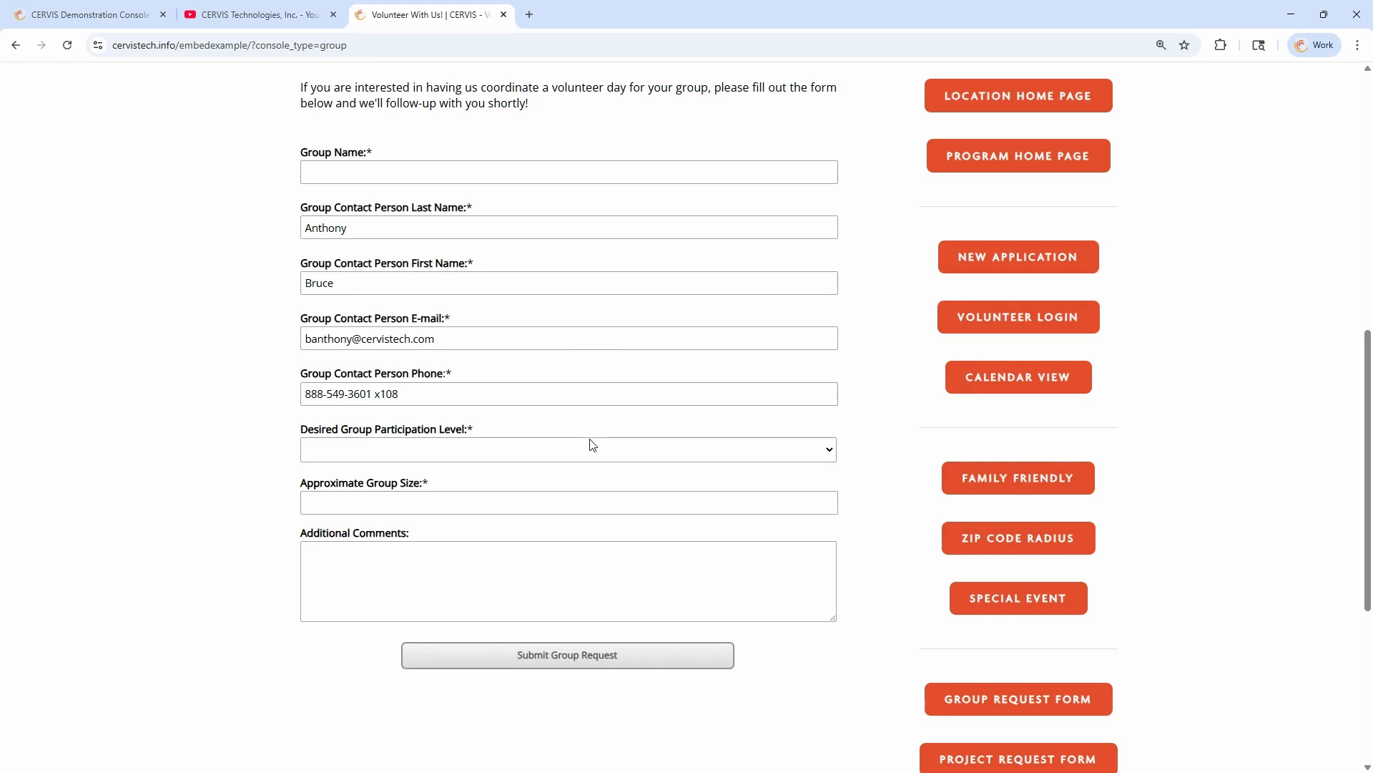
{"action": "scroll", "coordinate": [555, 251], "scroll_direction": "up", "scroll_amount": 6}
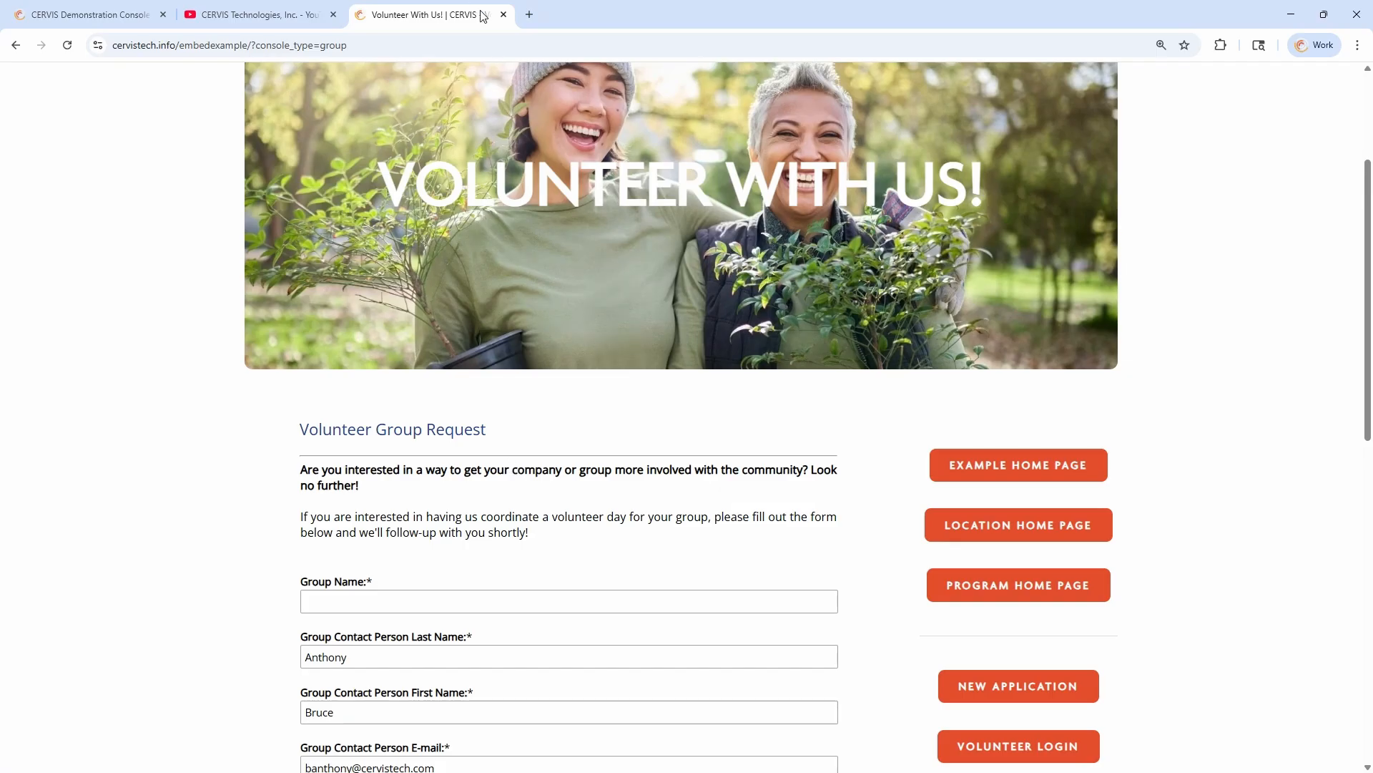
{"action": "scroll", "coordinate": [471, 551], "scroll_direction": "down", "scroll_amount": 6}
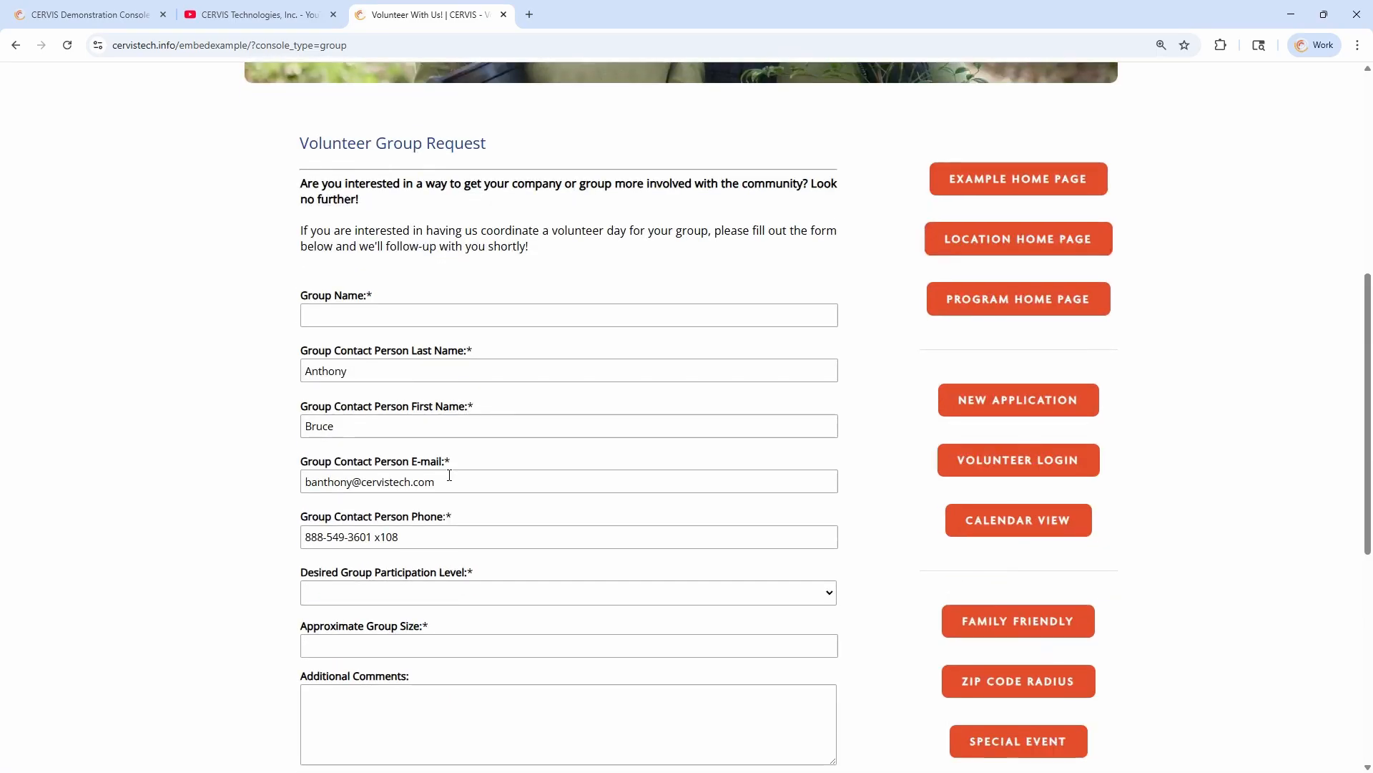
{"action": "left_click", "coordinate": [502, 15]}
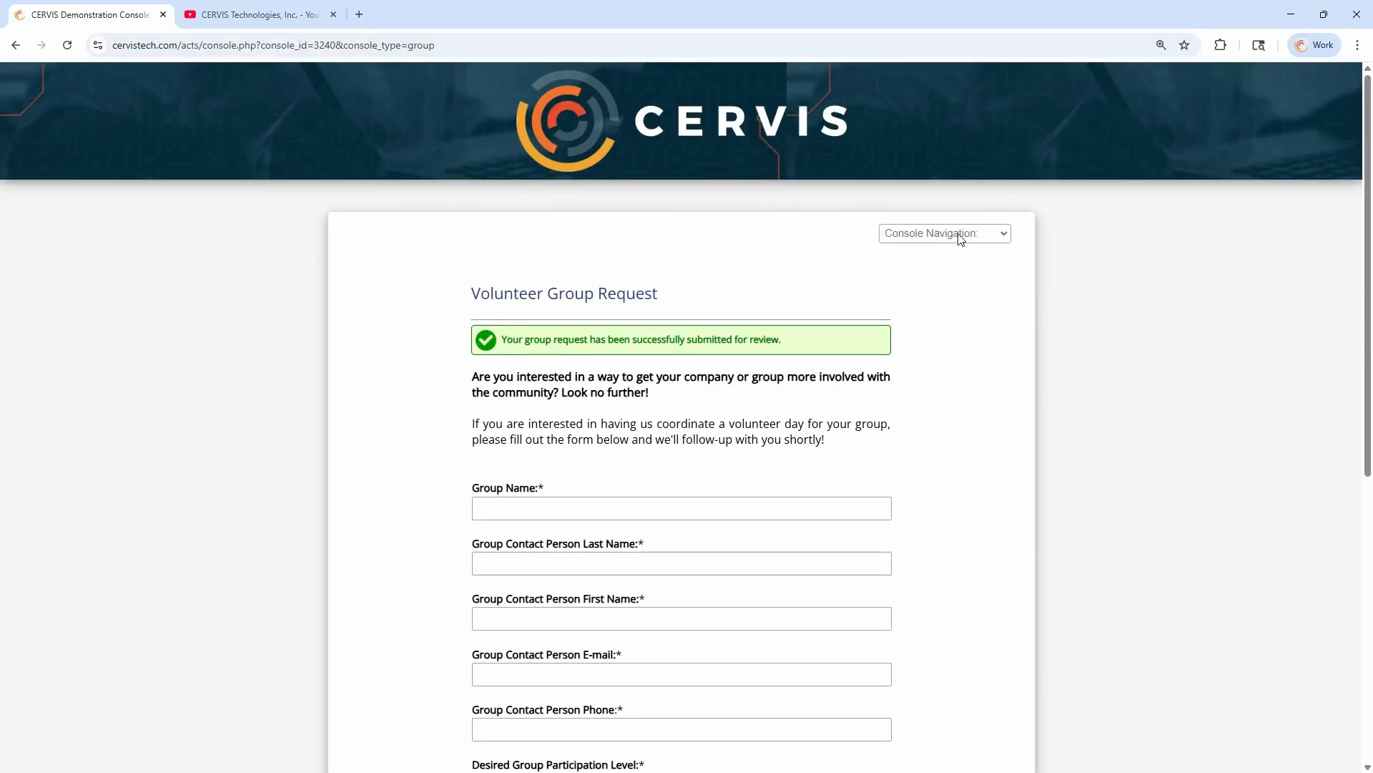
Go to the CERVIS Admin Login from the submitted request page and sign in to the admin system
{"action": "left_click", "coordinate": [967, 232]}
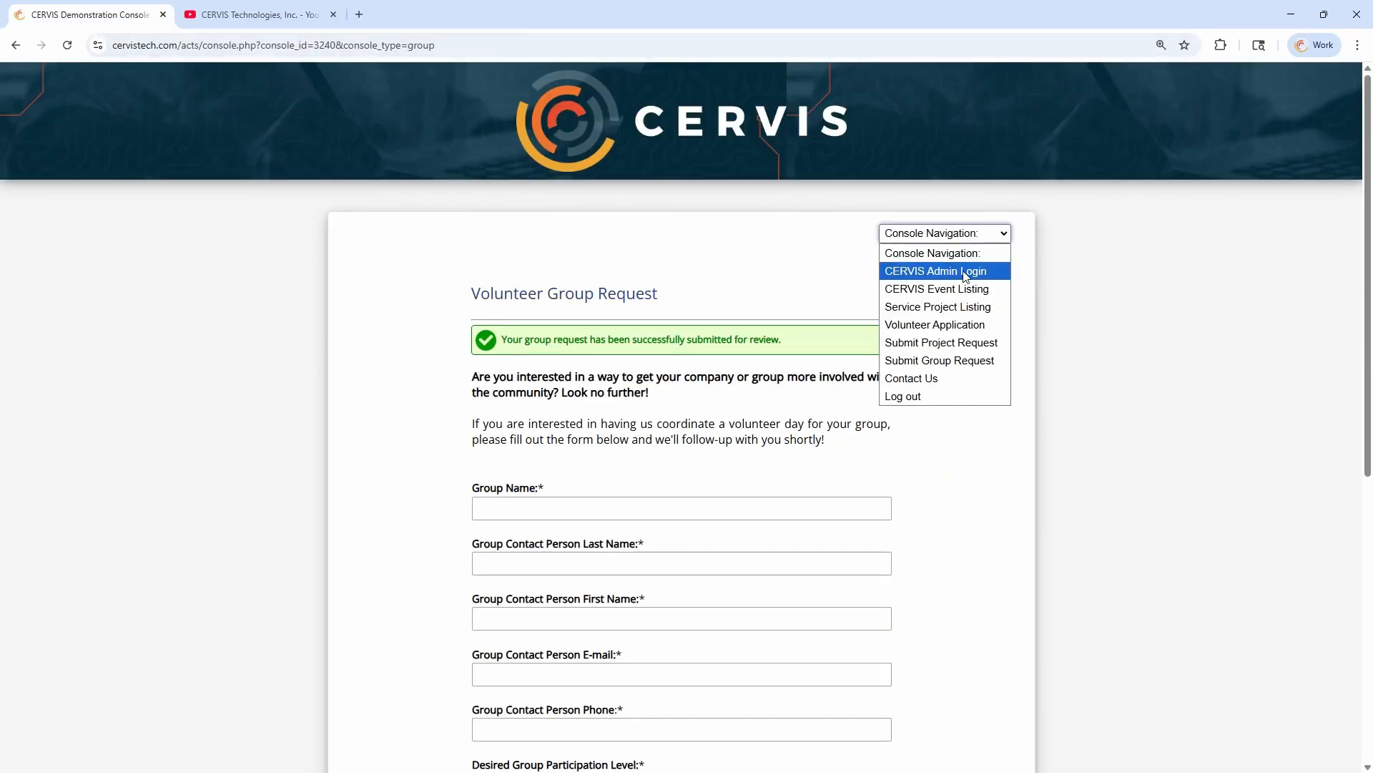
{"action": "left_click", "coordinate": [967, 276]}
{"action": "left_click", "coordinate": [711, 671]}
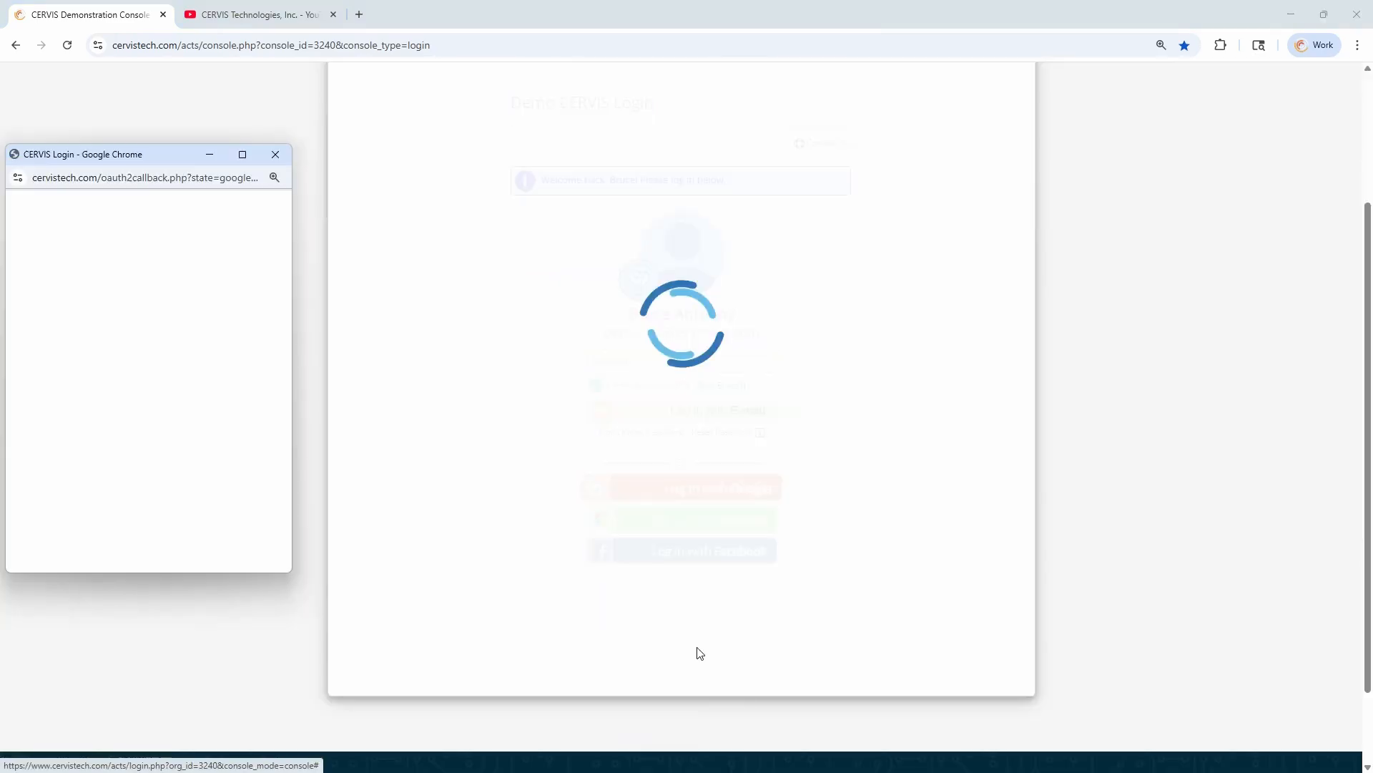
Open View / Manage Volunteer Follow-up and bring up the "School Name" group request in the Follow-up Assignment Listing
{"action": "scroll", "coordinate": [529, 379], "scroll_direction": "down", "scroll_amount": 2}
{"action": "left_click_drag", "start_coordinate": [440, 276], "coordinate": [582, 279]}
{"action": "left_click", "coordinate": [570, 276]}
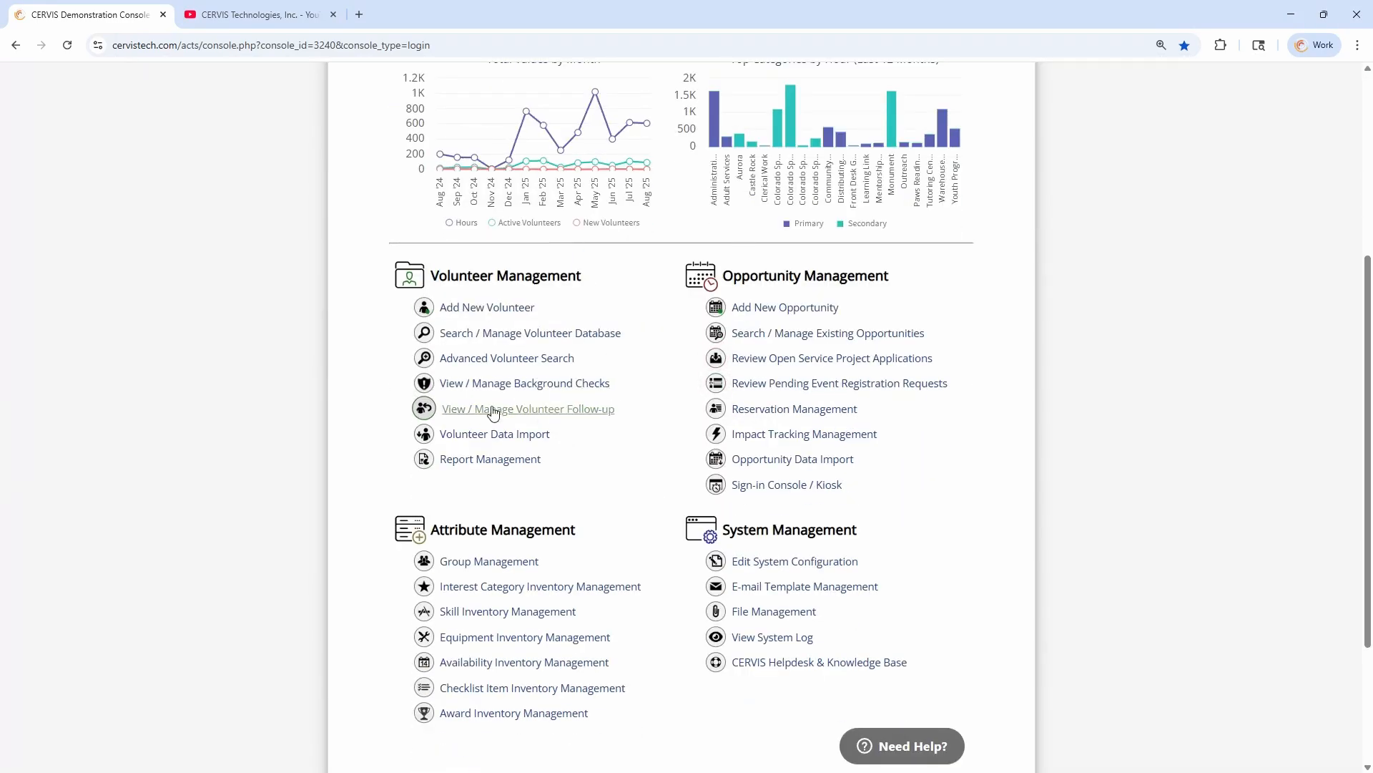
{"action": "left_click", "coordinate": [548, 415]}
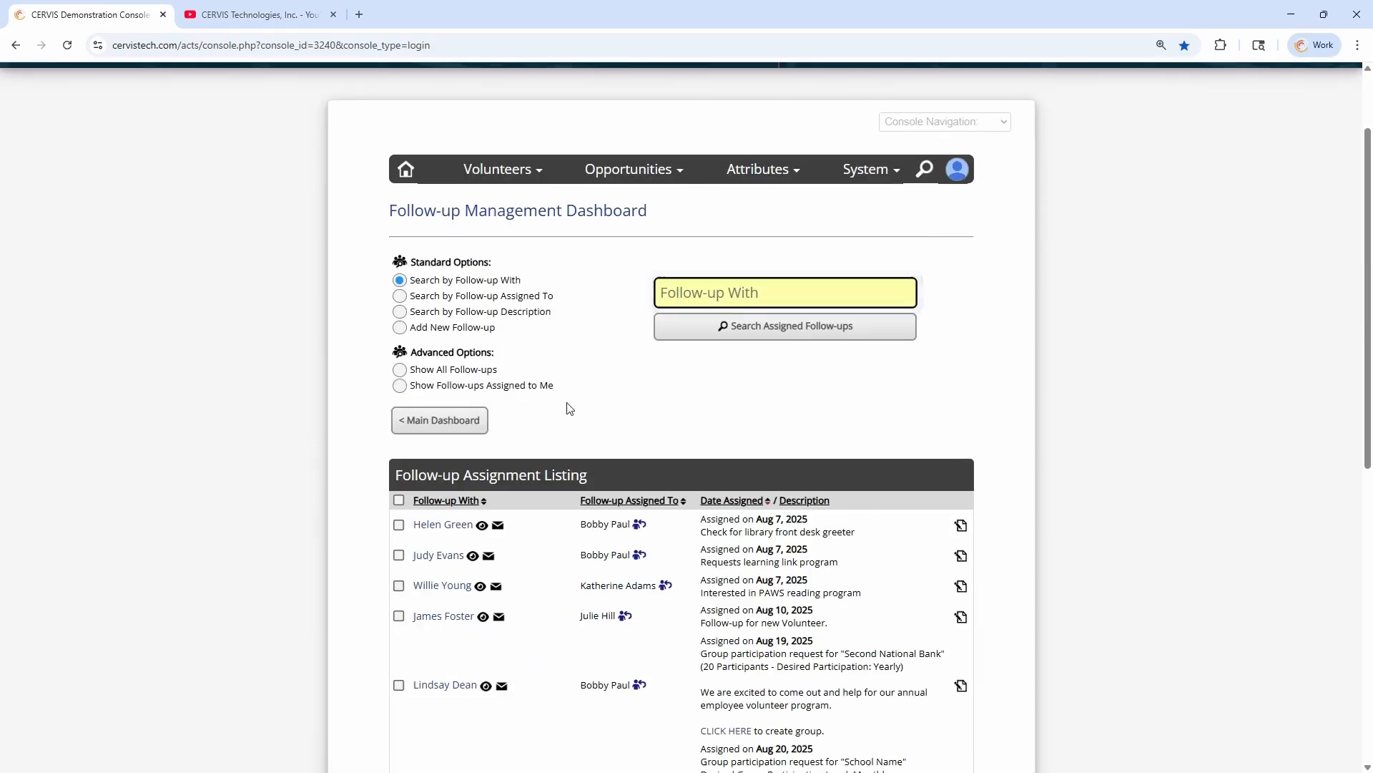
{"action": "scroll", "coordinate": [570, 409], "scroll_direction": "down", "scroll_amount": 4}
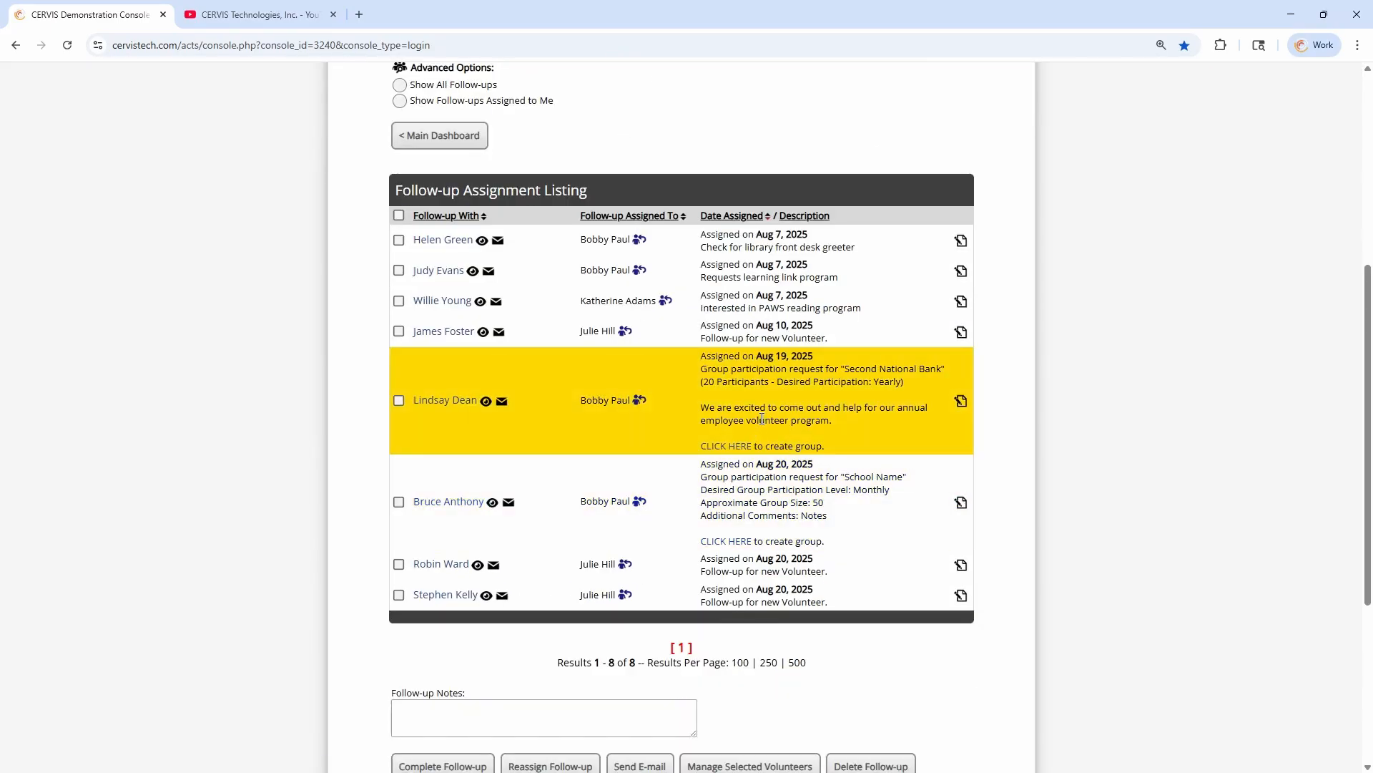
{"action": "scroll", "coordinate": [729, 418], "scroll_direction": "down", "scroll_amount": 1}
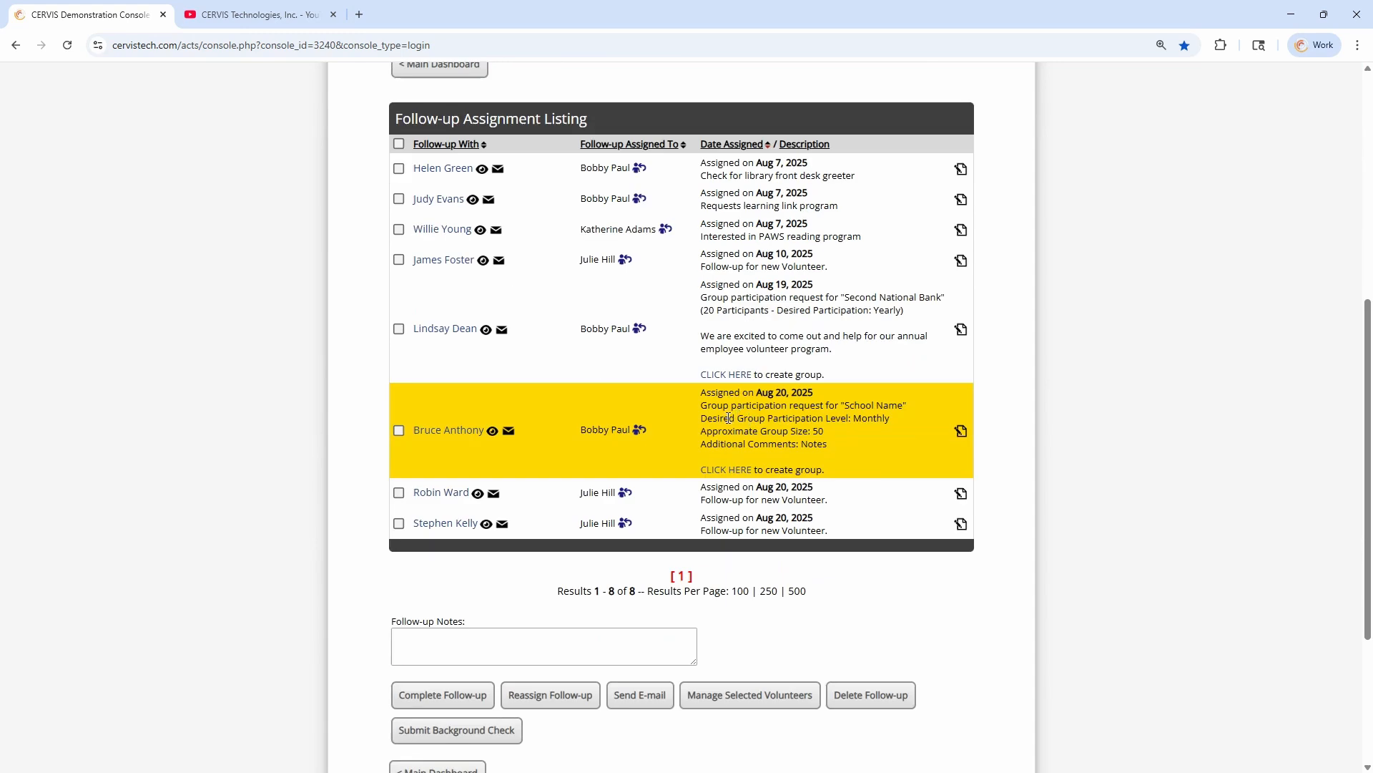
Review the "School Name" follow-up entry, including its assigned date, group name, desired participation level, approximate size and additional comments
{"action": "left_click_drag", "start_coordinate": [711, 408], "coordinate": [818, 440]}
{"action": "left_click", "coordinate": [849, 442]}
{"action": "mouse_move", "coordinate": [465, 430]}
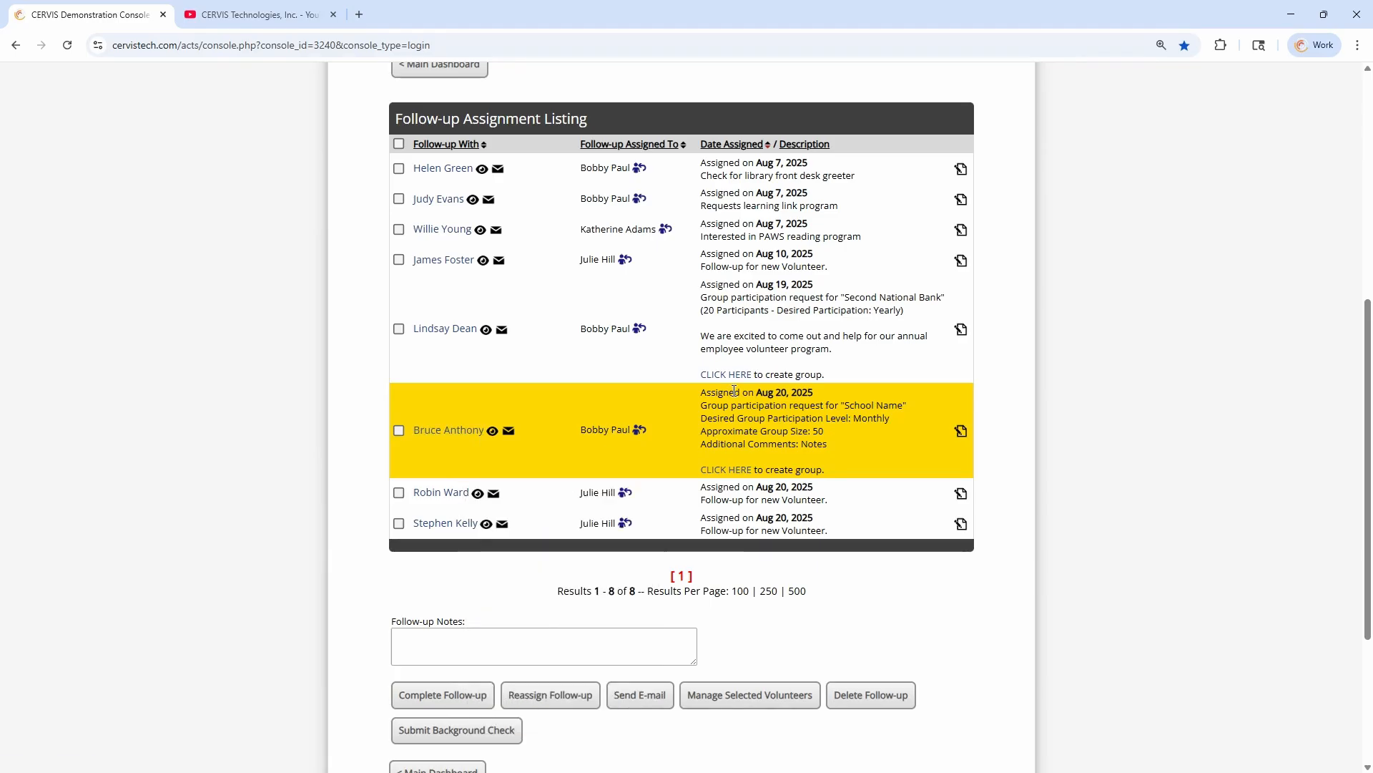
{"action": "left_click_drag", "start_coordinate": [713, 391], "coordinate": [837, 394]}
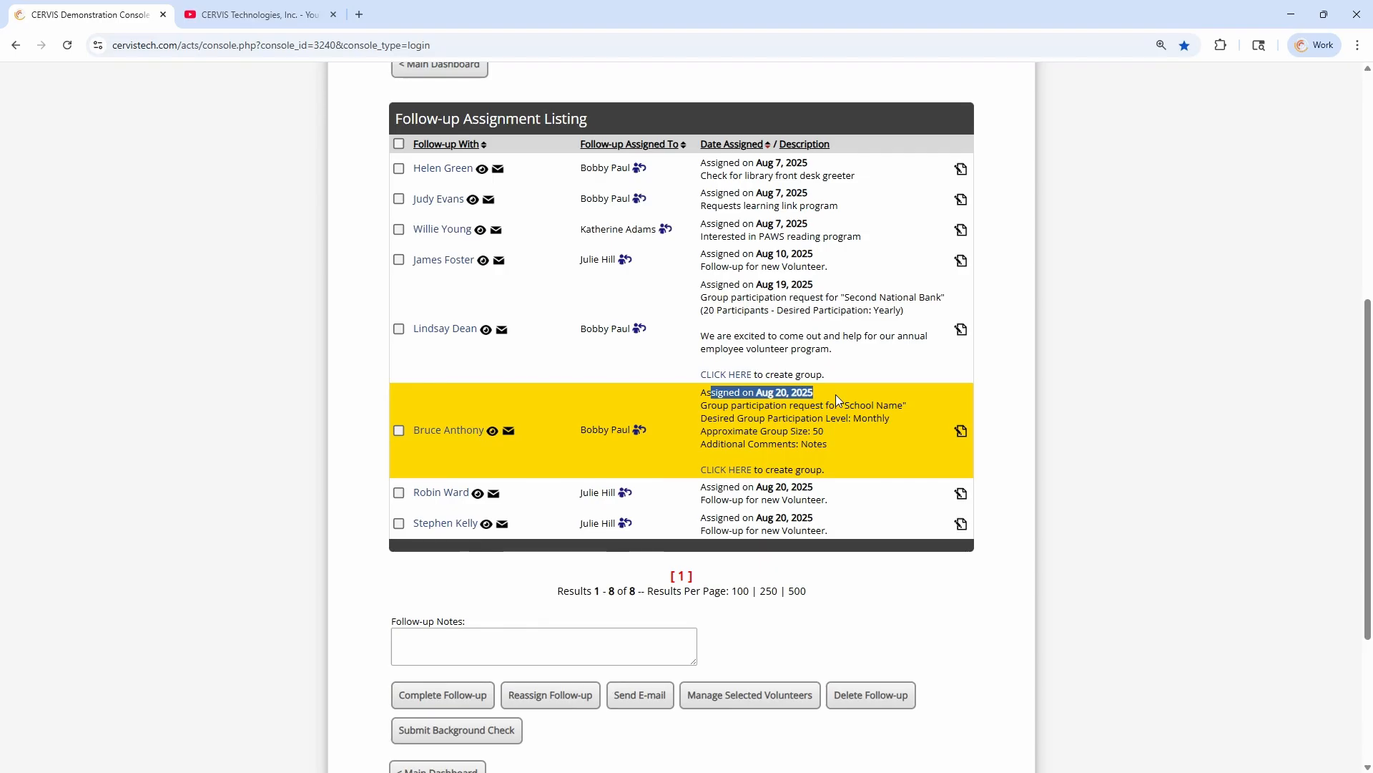
{"action": "left_click", "coordinate": [833, 397]}
{"action": "left_click_drag", "start_coordinate": [708, 405], "coordinate": [846, 444]}
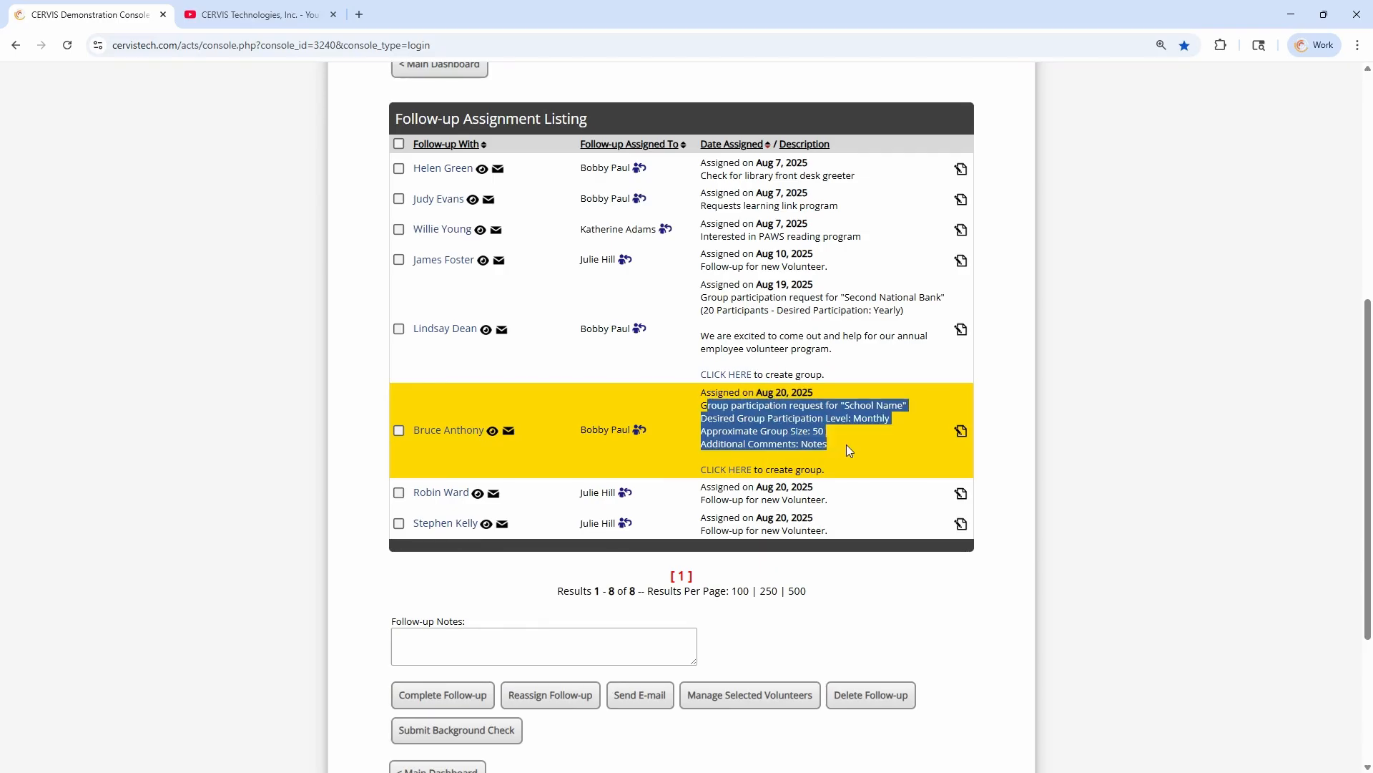
{"action": "left_click", "coordinate": [837, 445]}
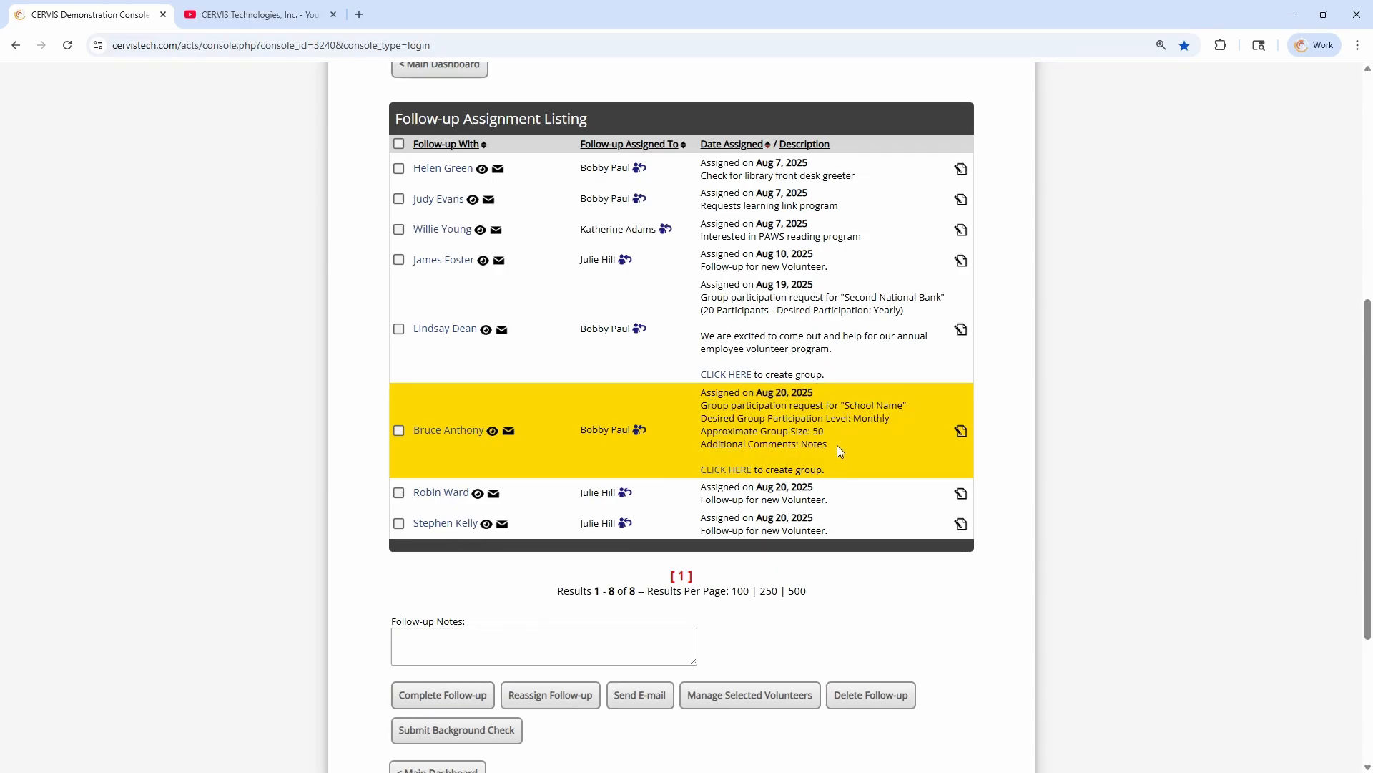
{"action": "left_click_drag", "start_coordinate": [853, 417], "coordinate": [856, 446]}
{"action": "left_click", "coordinate": [851, 447]}
{"action": "left_click_drag", "start_coordinate": [850, 406], "coordinate": [905, 424]}
{"action": "left_click", "coordinate": [856, 421]}
Start creating a group from the "School Name" request and check its contact, type and status, keeping it Public and Active
{"action": "left_click", "coordinate": [727, 472]}
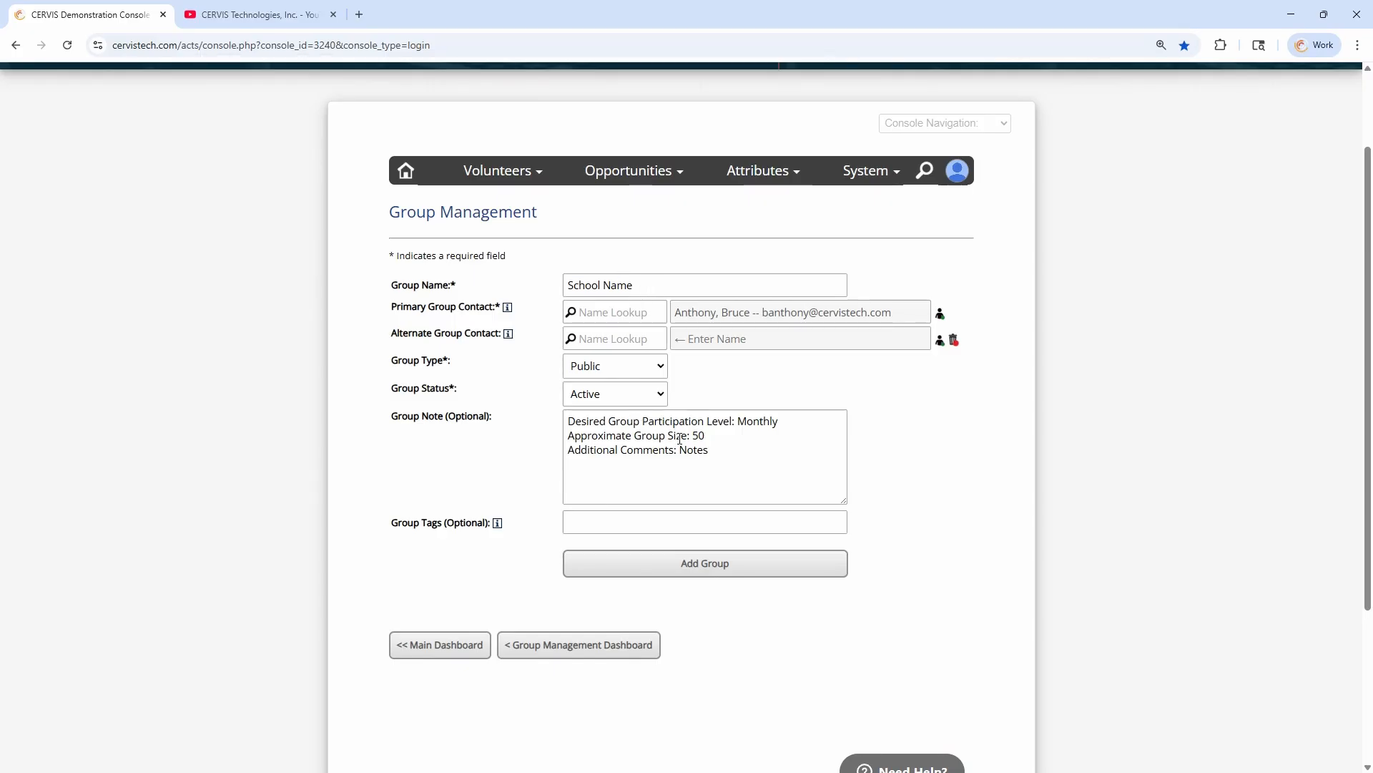
{"action": "left_click", "coordinate": [624, 310]}
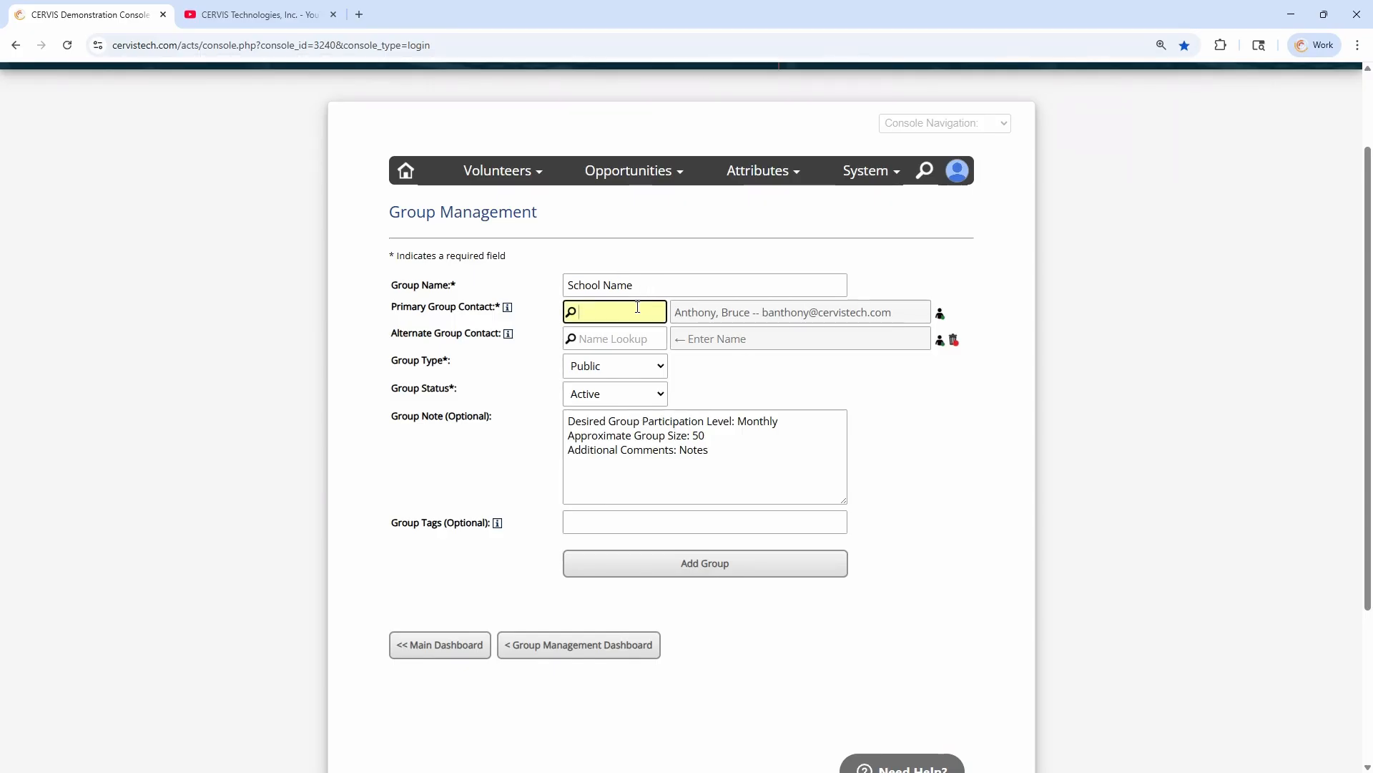
{"action": "key", "text": "shift+Tab"}
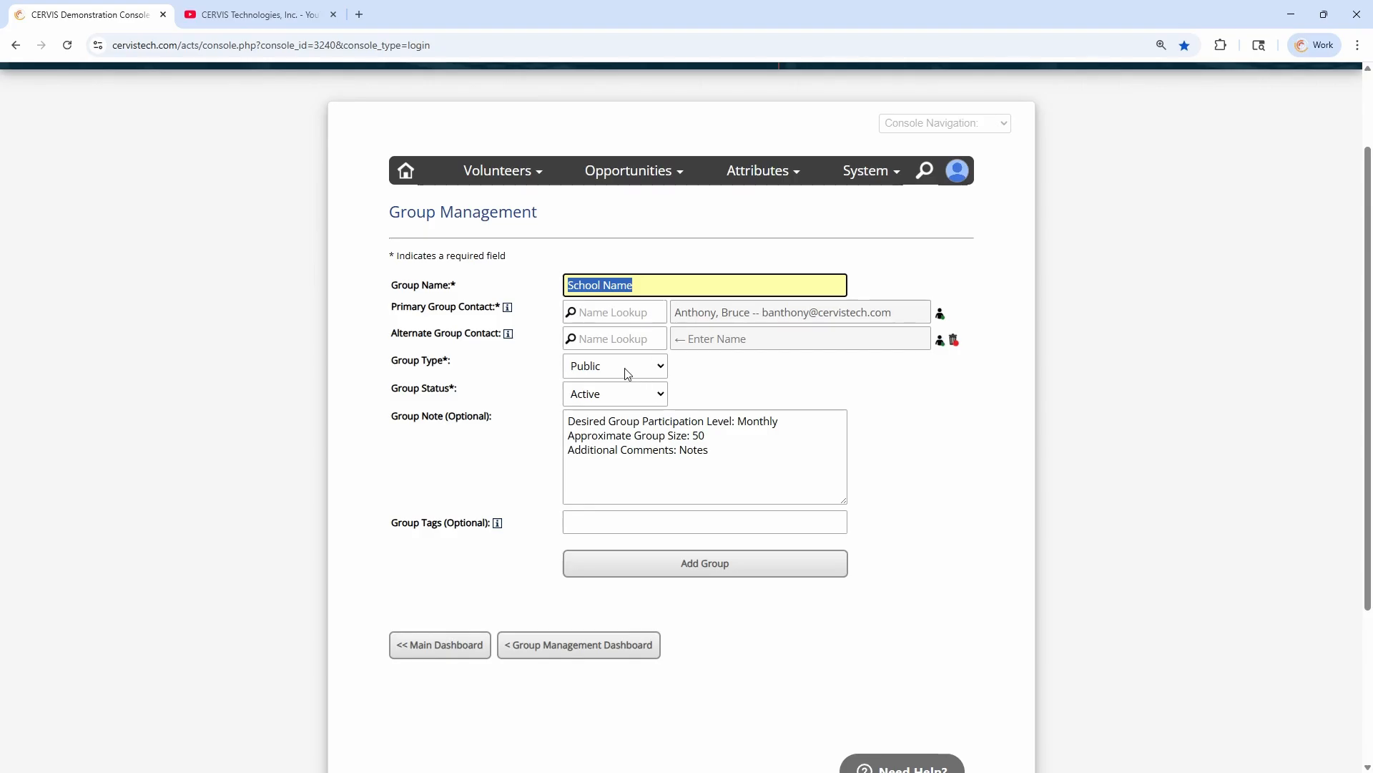
{"action": "left_click", "coordinate": [616, 366]}
{"action": "left_click", "coordinate": [615, 366]}
{"action": "left_click", "coordinate": [618, 402]}
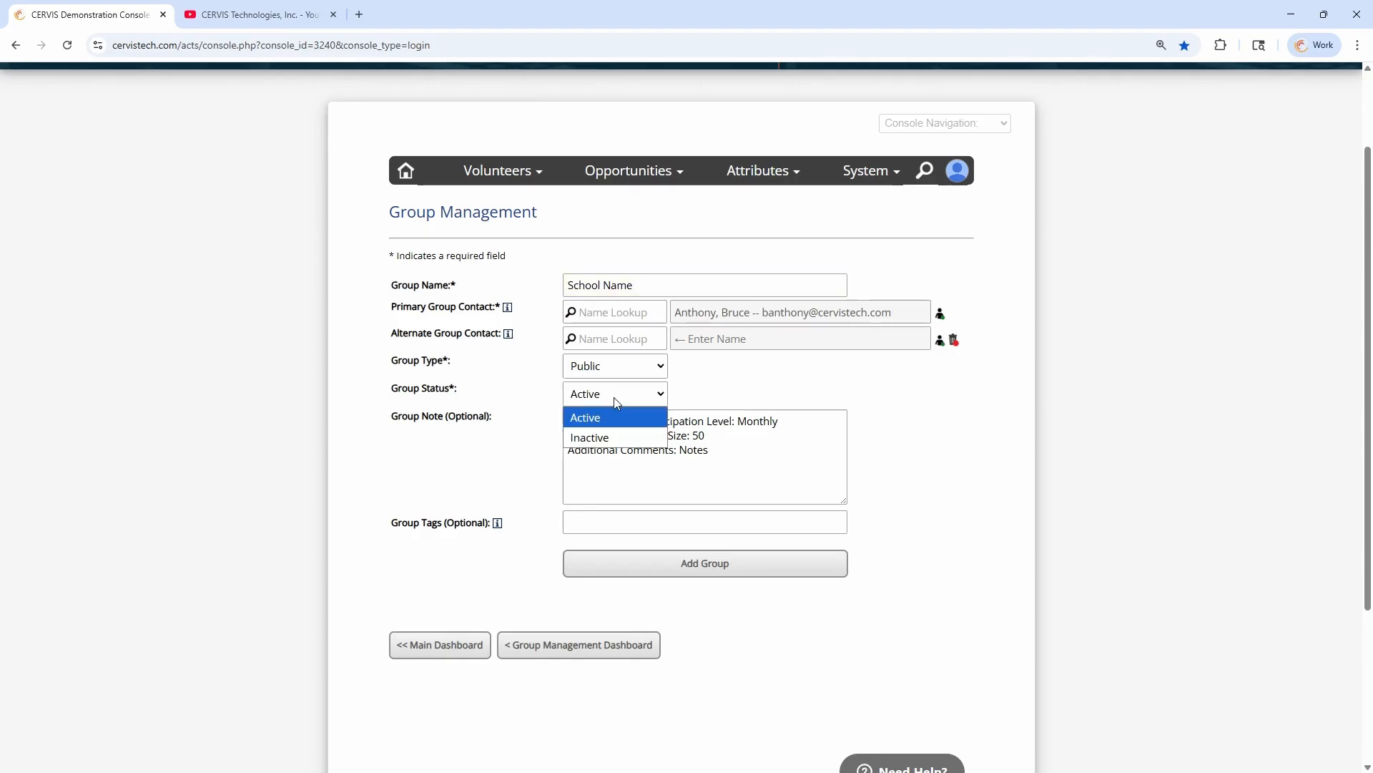
{"action": "left_click", "coordinate": [619, 367]}
{"action": "left_click", "coordinate": [702, 384]}
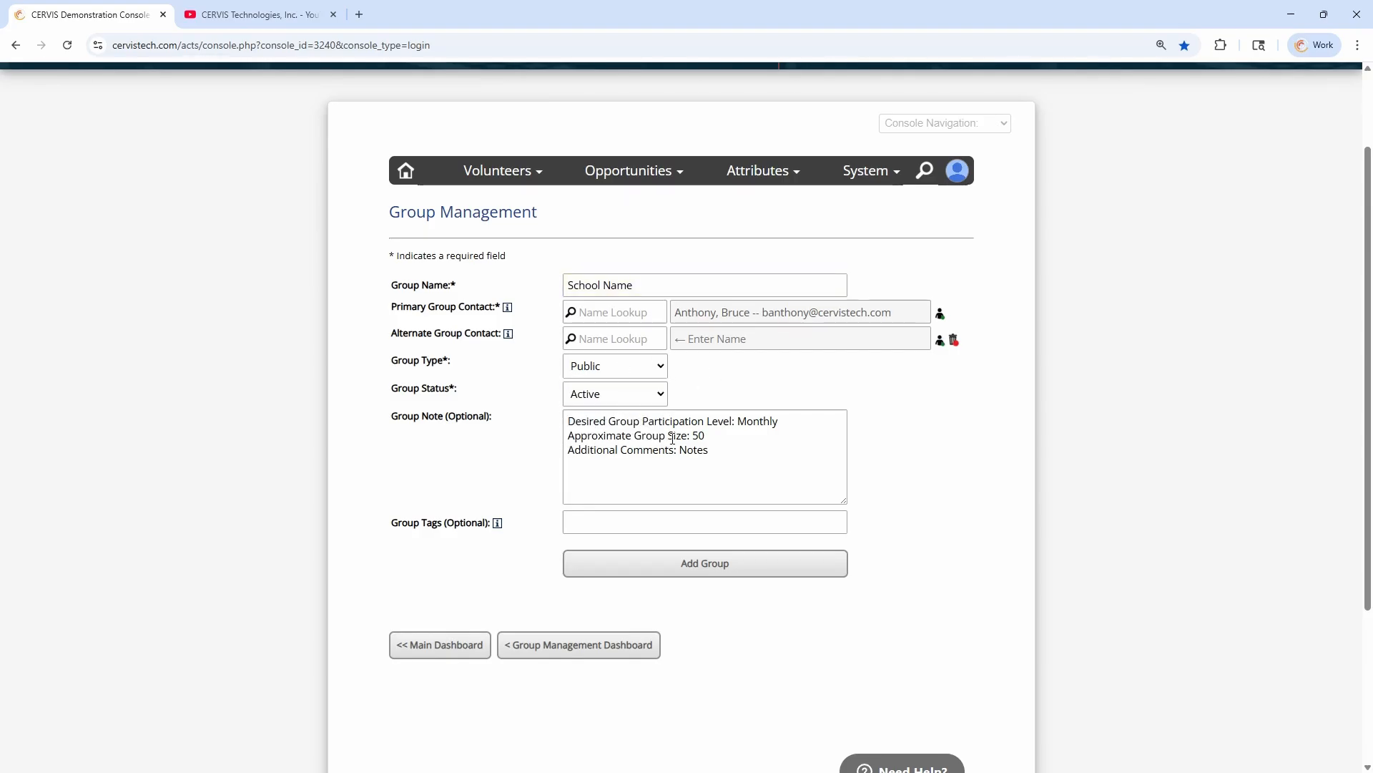
Check the prefilled group note, tag the group "school" and add the group
{"action": "left_click", "coordinate": [673, 437]}
{"action": "left_click_drag", "start_coordinate": [724, 447], "coordinate": [546, 423]}
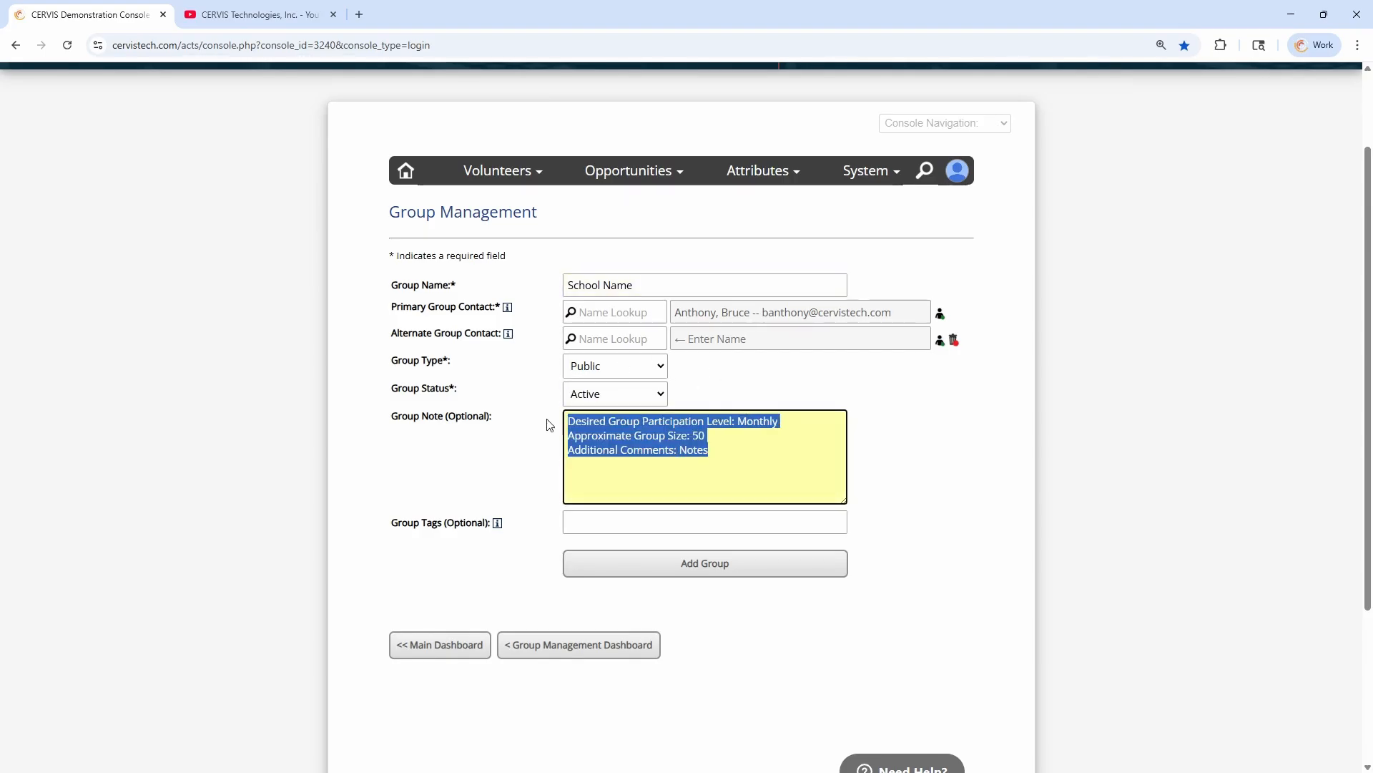
{"action": "left_click", "coordinate": [728, 452]}
{"action": "left_click", "coordinate": [667, 526]}
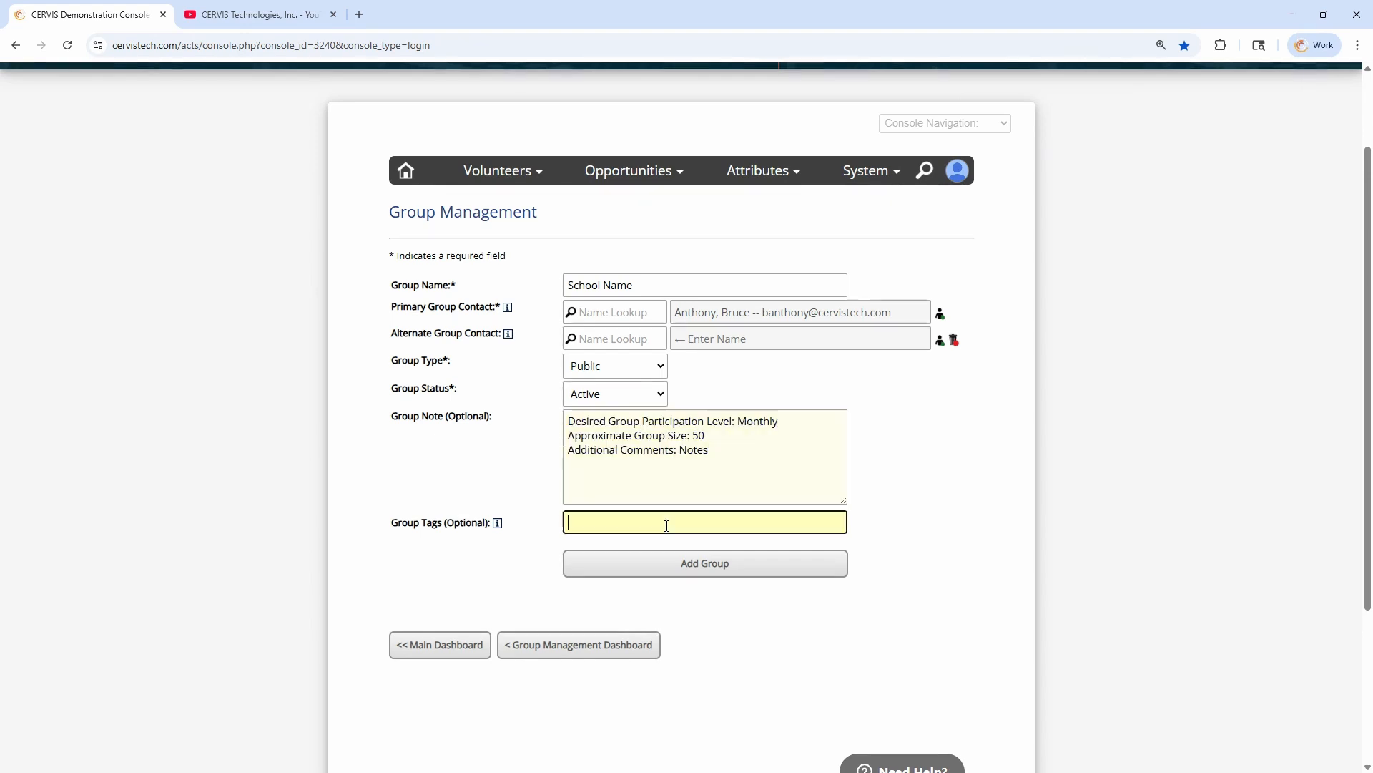
{"action": "type", "text": "school,"}
{"action": "left_click", "coordinate": [499, 472]}
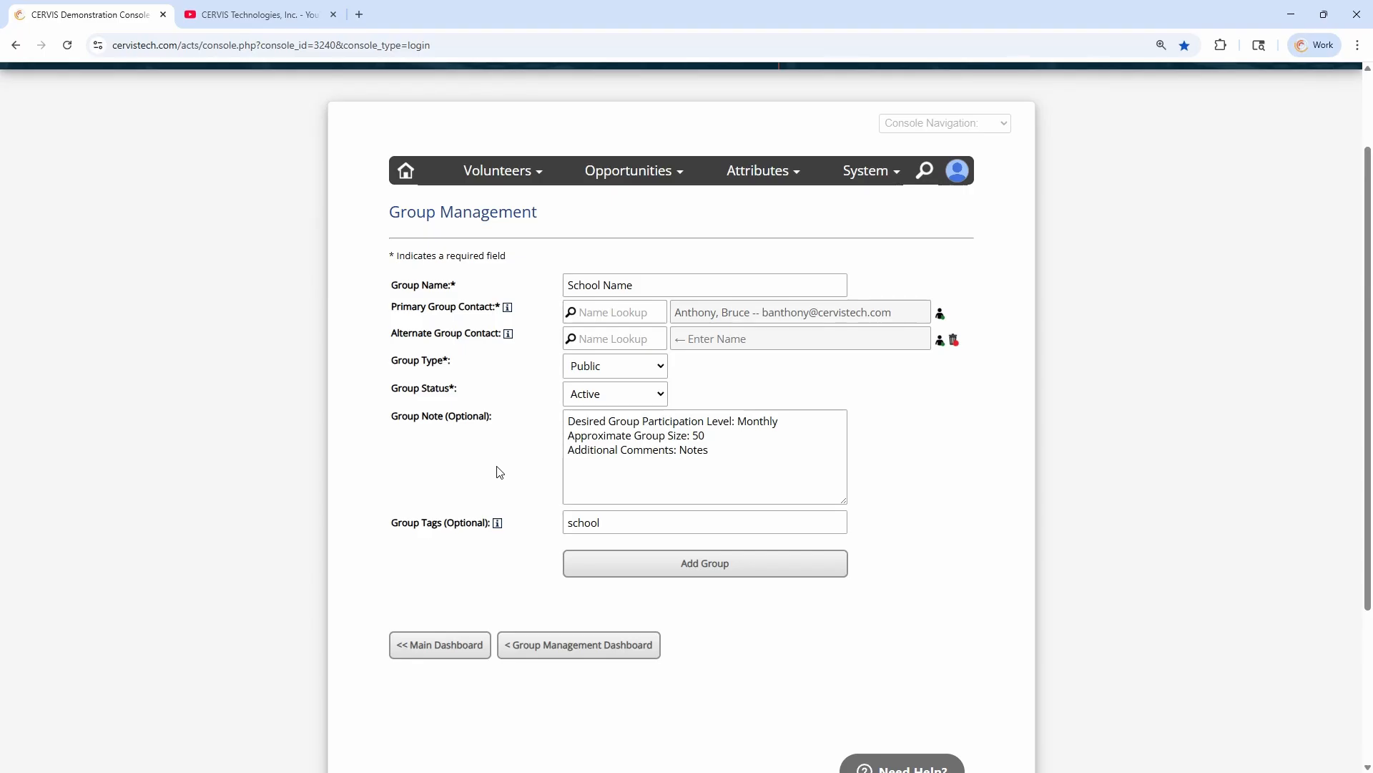
{"action": "left_click", "coordinate": [744, 572]}
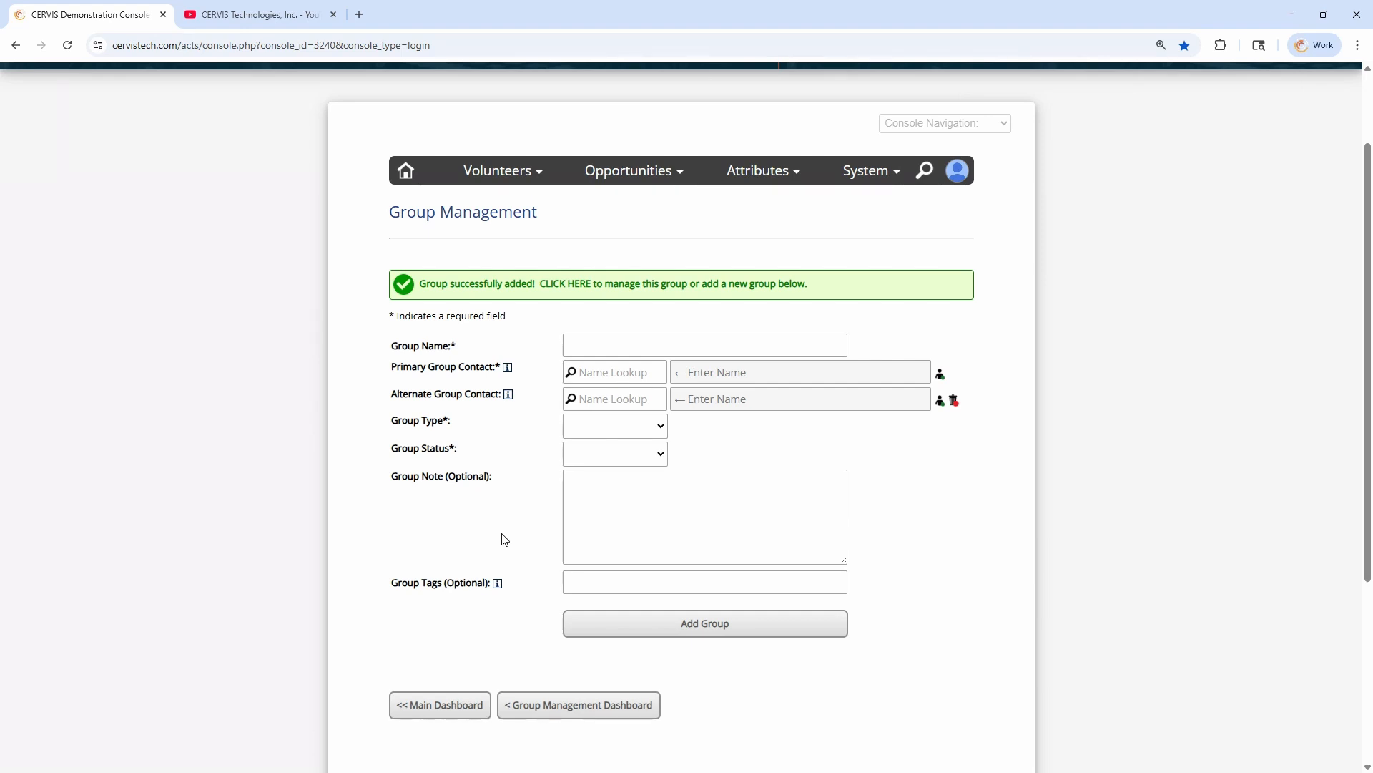
Return to the Group Management dashboard, then locate and select the School Name group in the Group Inventory
{"action": "left_click", "coordinate": [548, 706]}
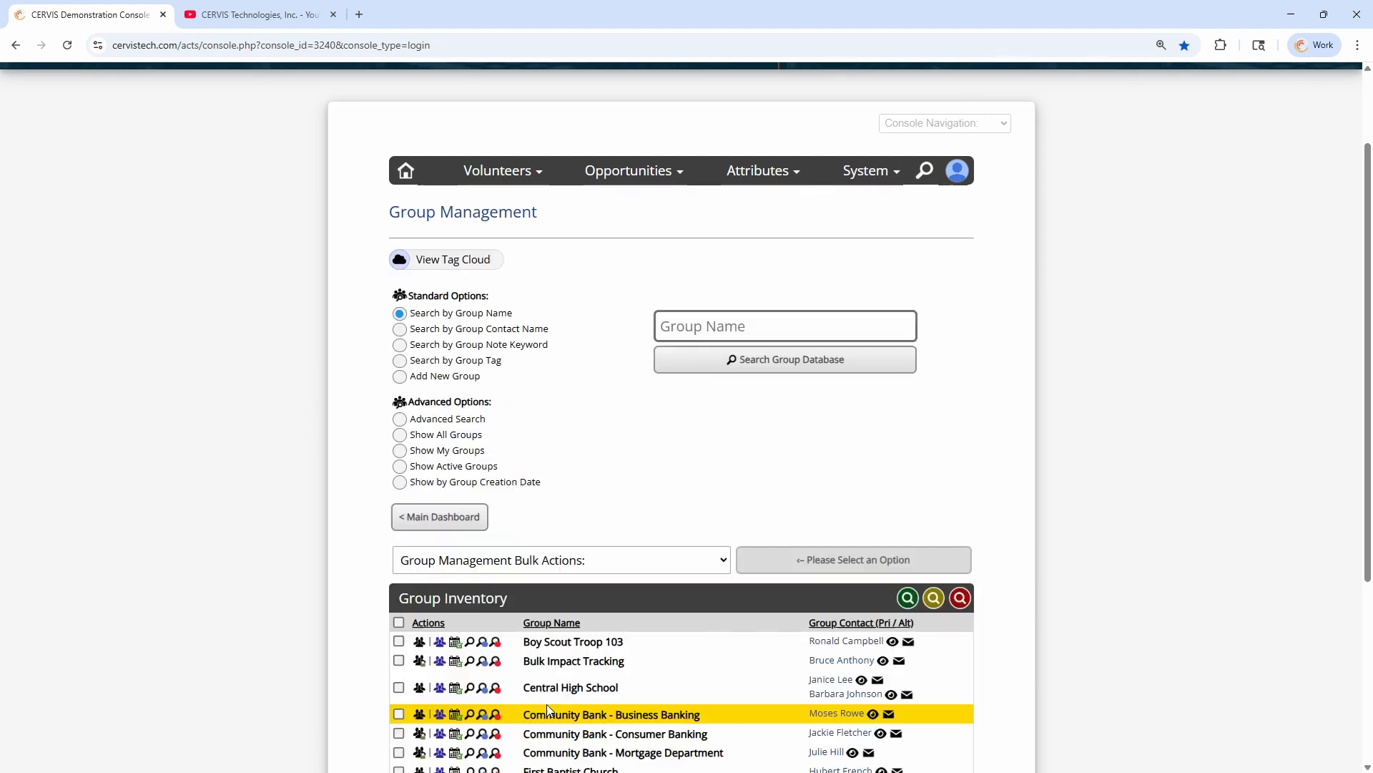
{"action": "scroll", "coordinate": [612, 499], "scroll_direction": "down", "scroll_amount": 2}
{"action": "scroll", "coordinate": [612, 499], "scroll_direction": "down", "scroll_amount": 2}
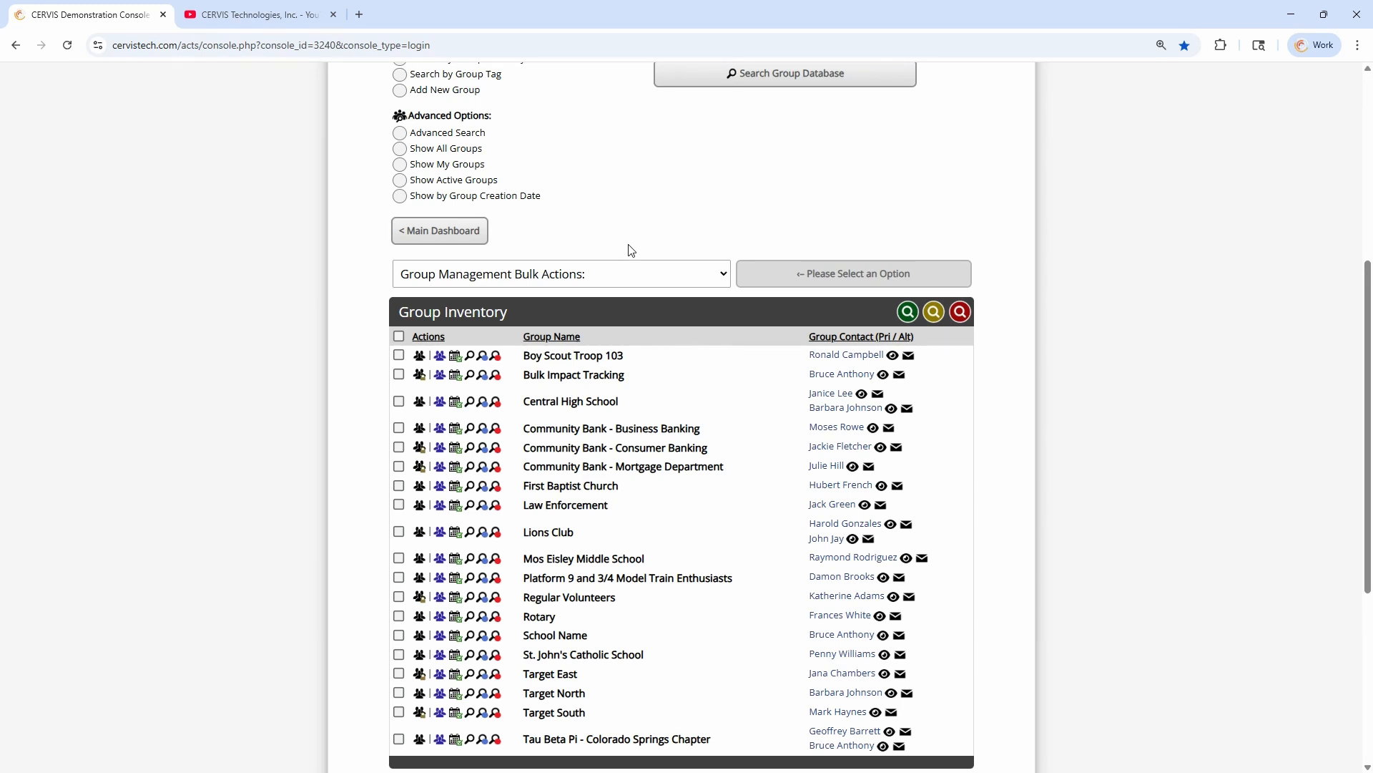
{"action": "scroll", "coordinate": [684, 597], "scroll_direction": "down", "scroll_amount": 4}
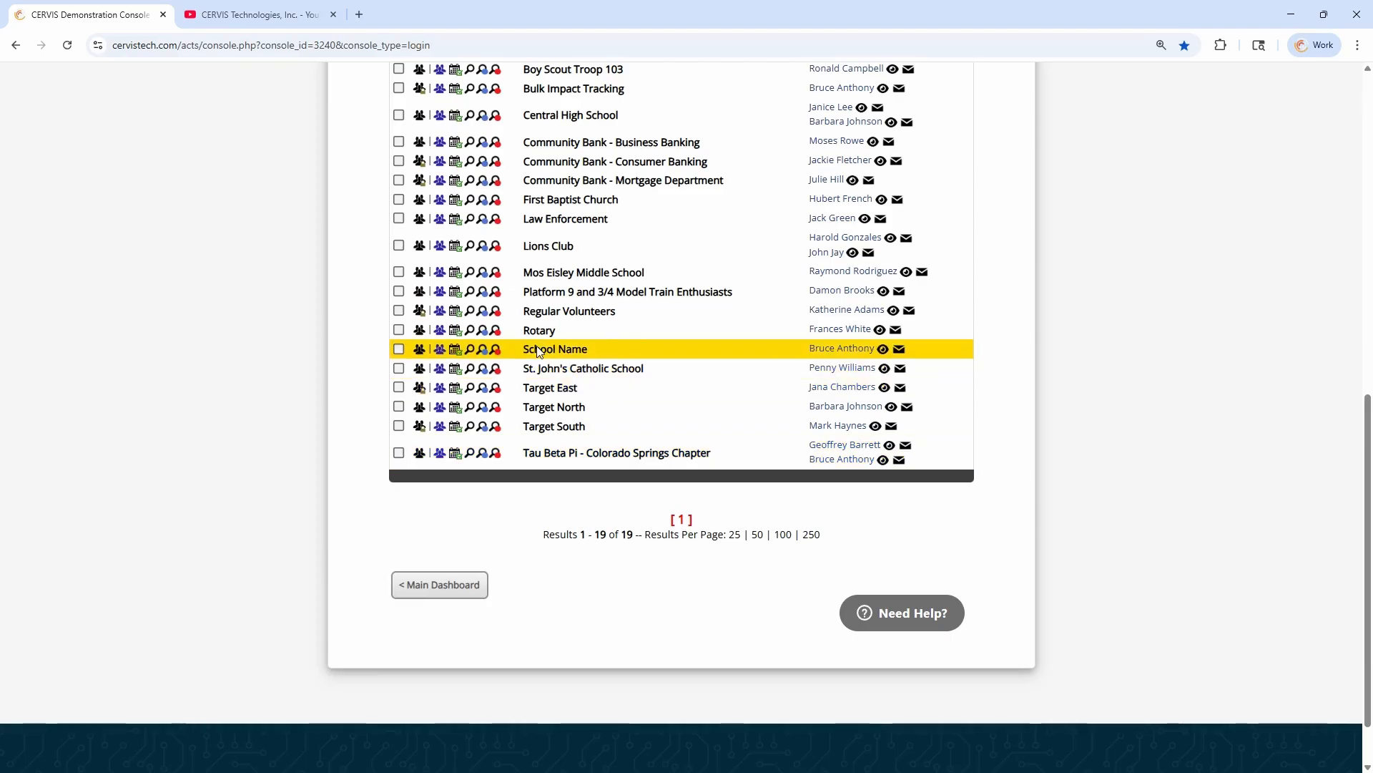
{"action": "left_click_drag", "start_coordinate": [530, 350], "coordinate": [584, 351]}
{"action": "scroll", "coordinate": [583, 351], "scroll_direction": "up", "scroll_amount": 1}
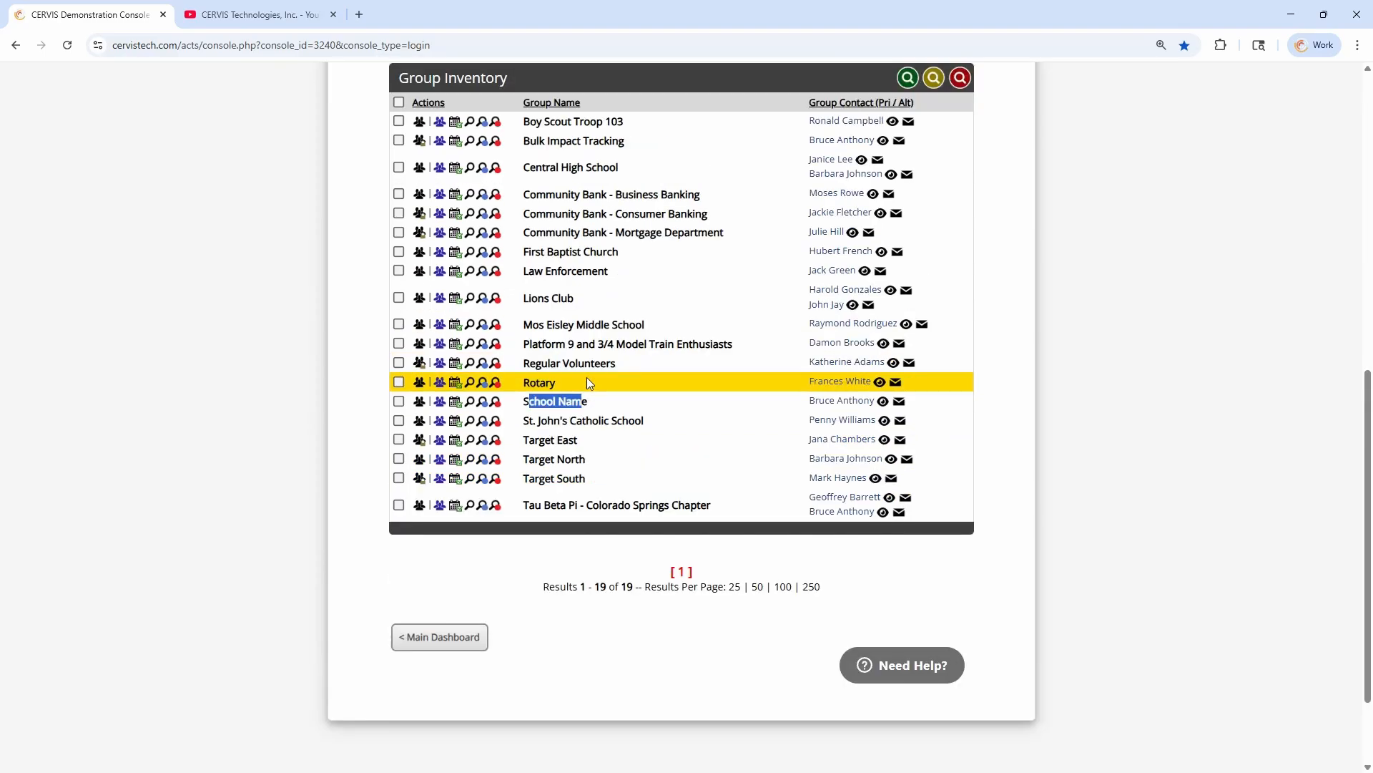
{"action": "left_click", "coordinate": [583, 420]}
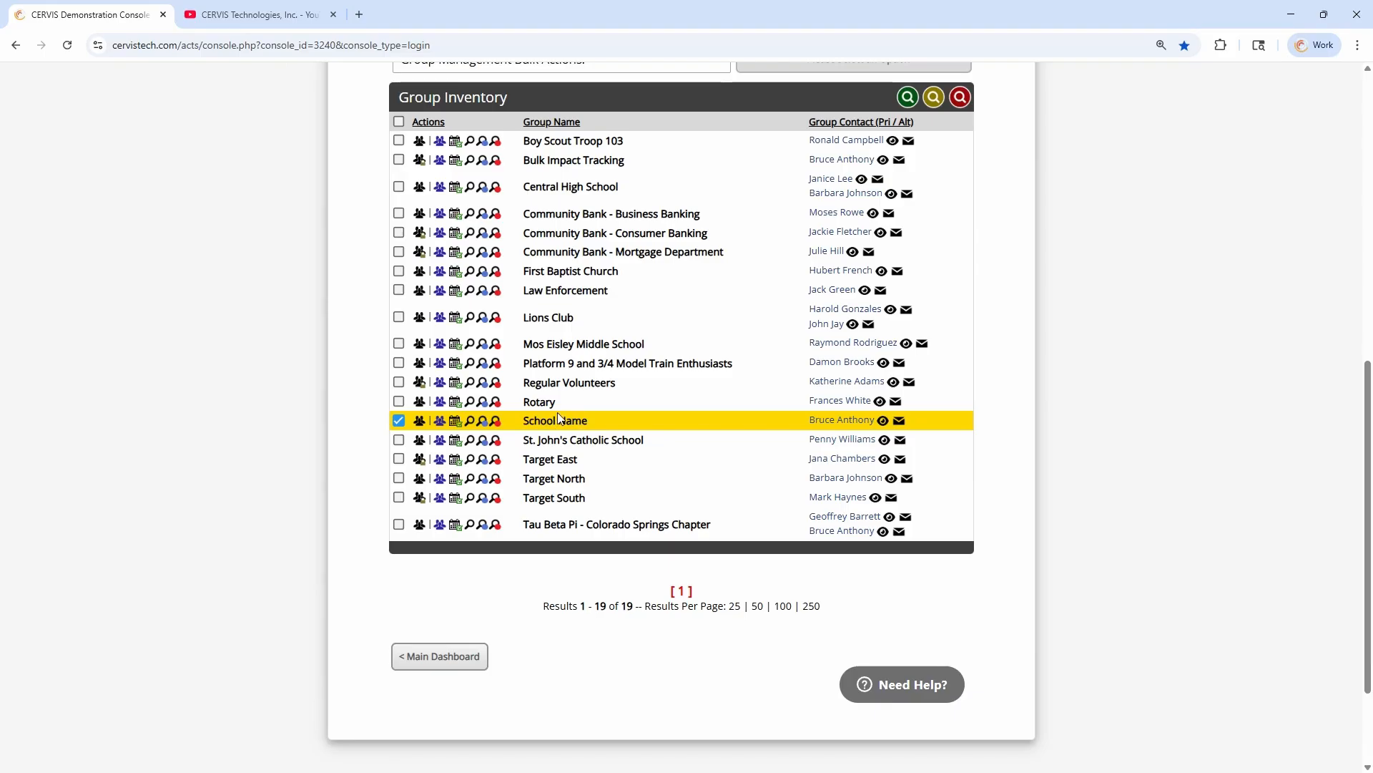
Open opportunity registration for School Name and choose Helping Hands Repair Team on Wed, Aug 27, 2025 at 8:00 AM
{"action": "left_click", "coordinate": [457, 428]}
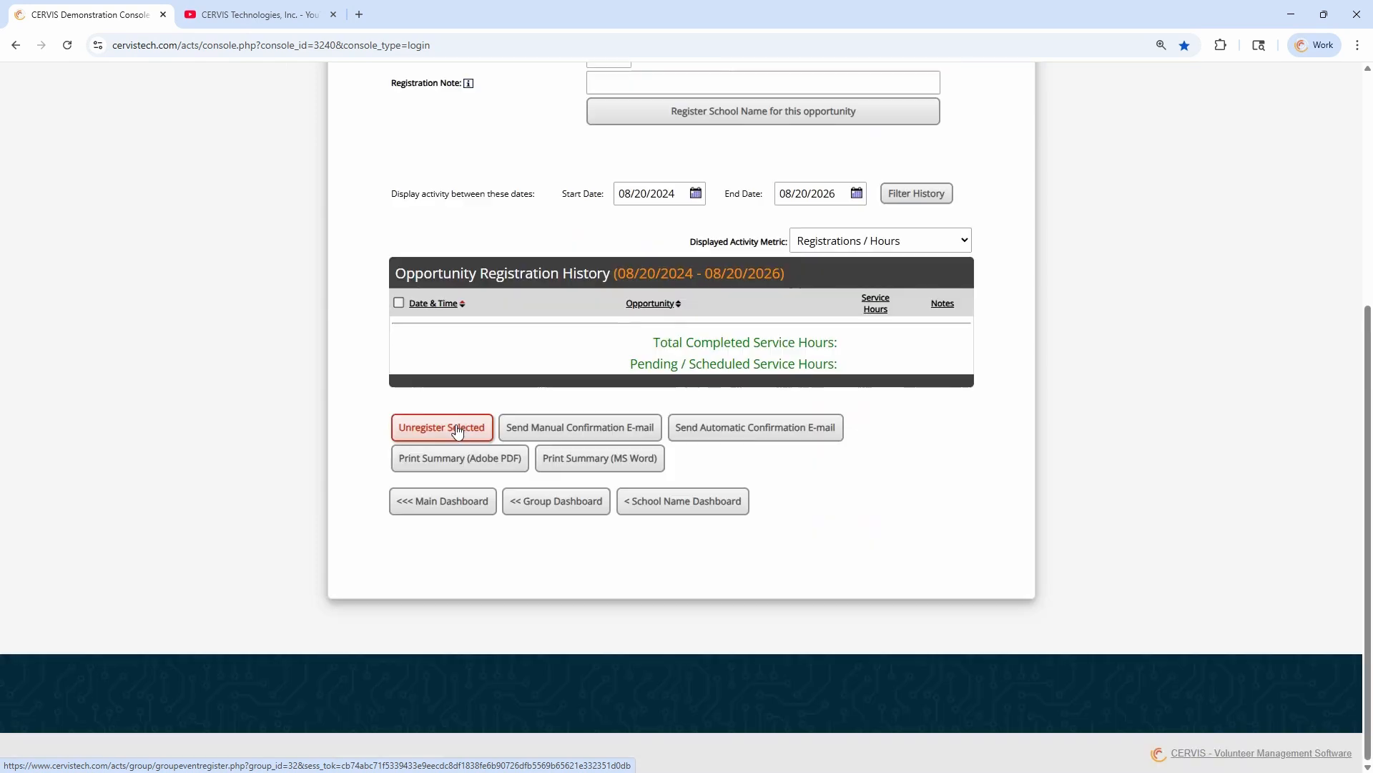
{"action": "scroll", "coordinate": [662, 322], "scroll_direction": "up", "scroll_amount": 3}
{"action": "left_click", "coordinate": [657, 244]}
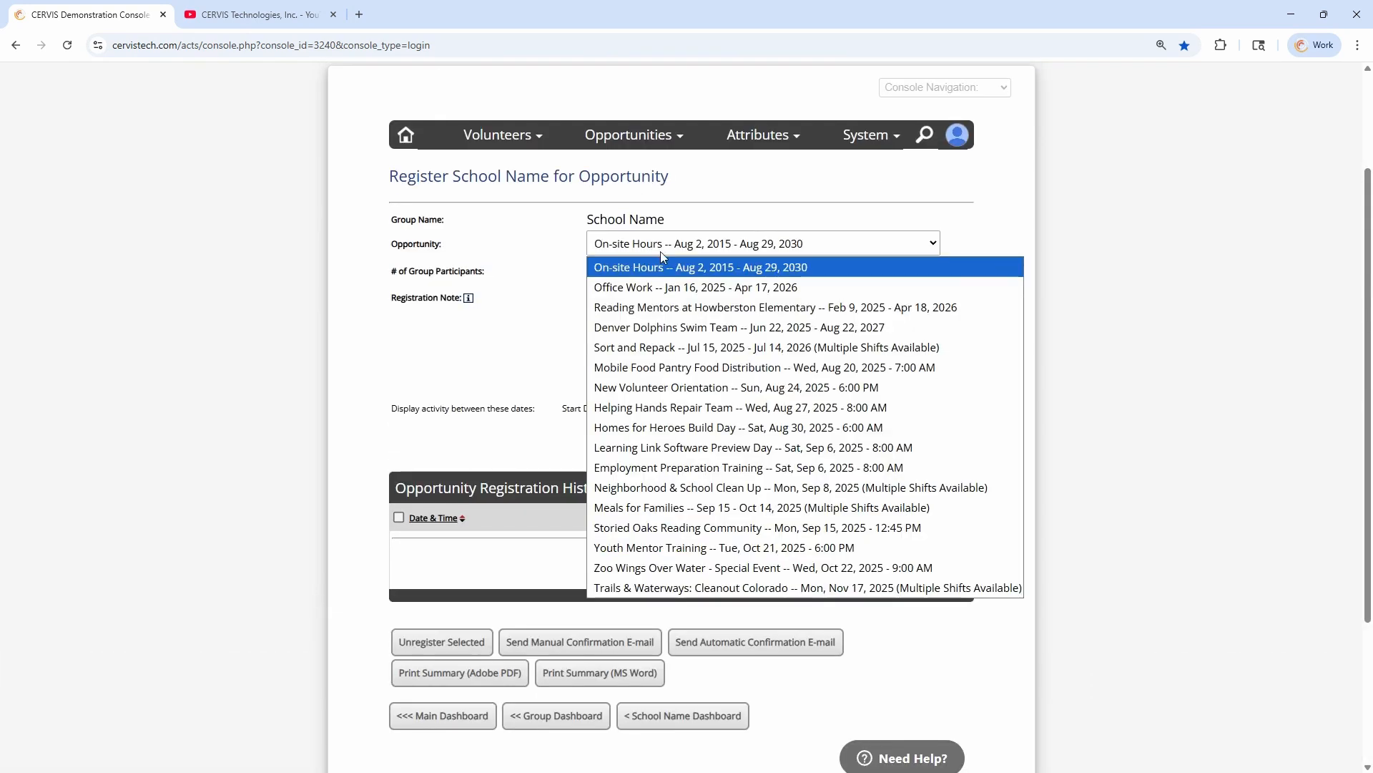
{"action": "left_click", "coordinate": [691, 407]}
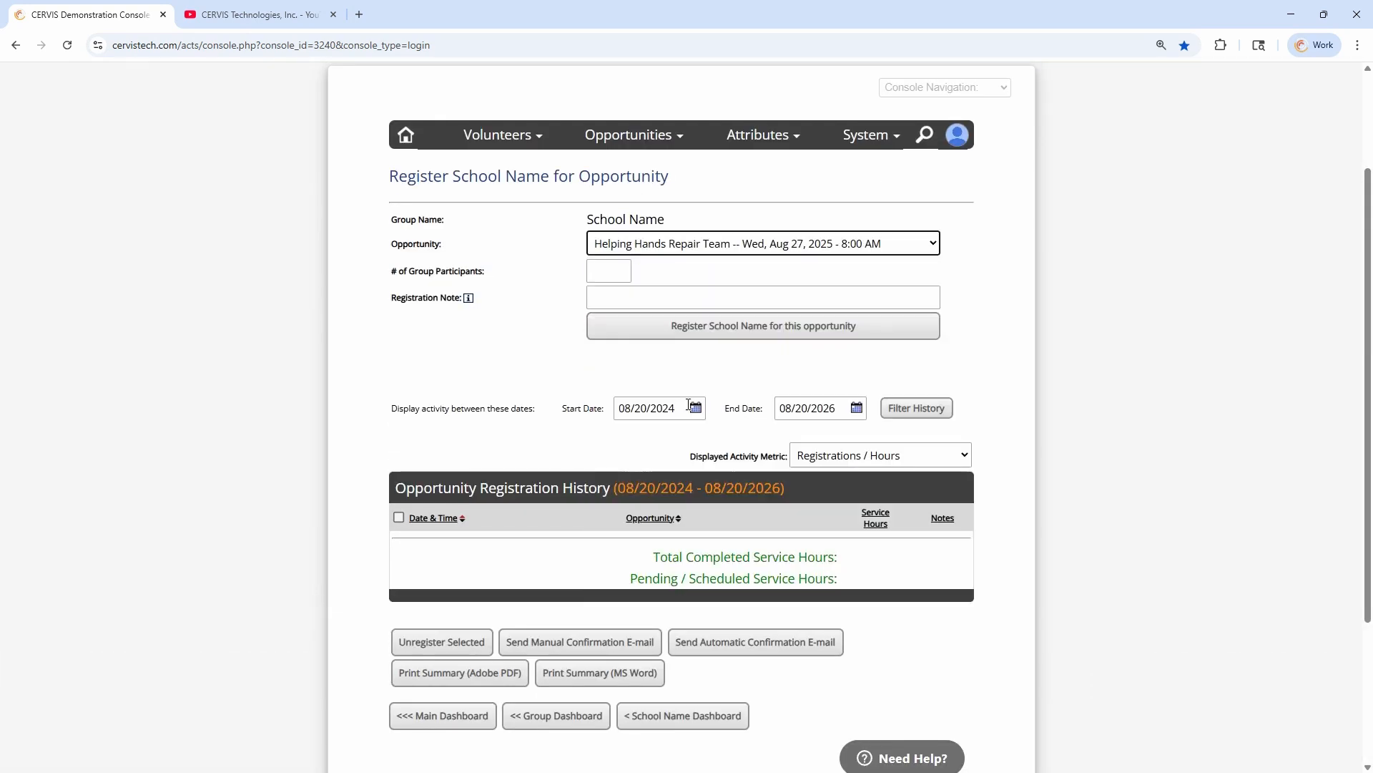
Set the number of group participants to 30 and enter "Middle School Aged" as the registration note
{"action": "left_click", "coordinate": [614, 276]}
{"action": "type", "text": "30"}
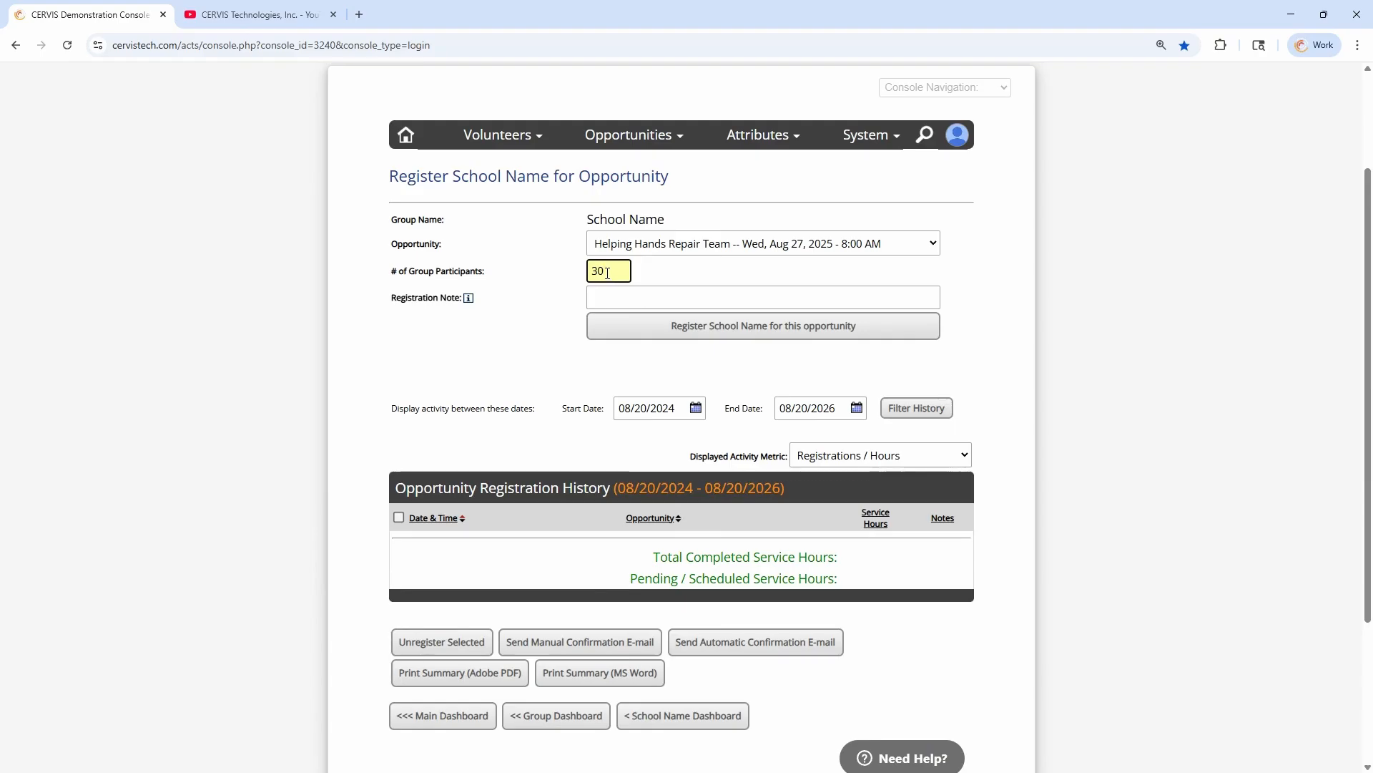
{"action": "left_click", "coordinate": [633, 299]}
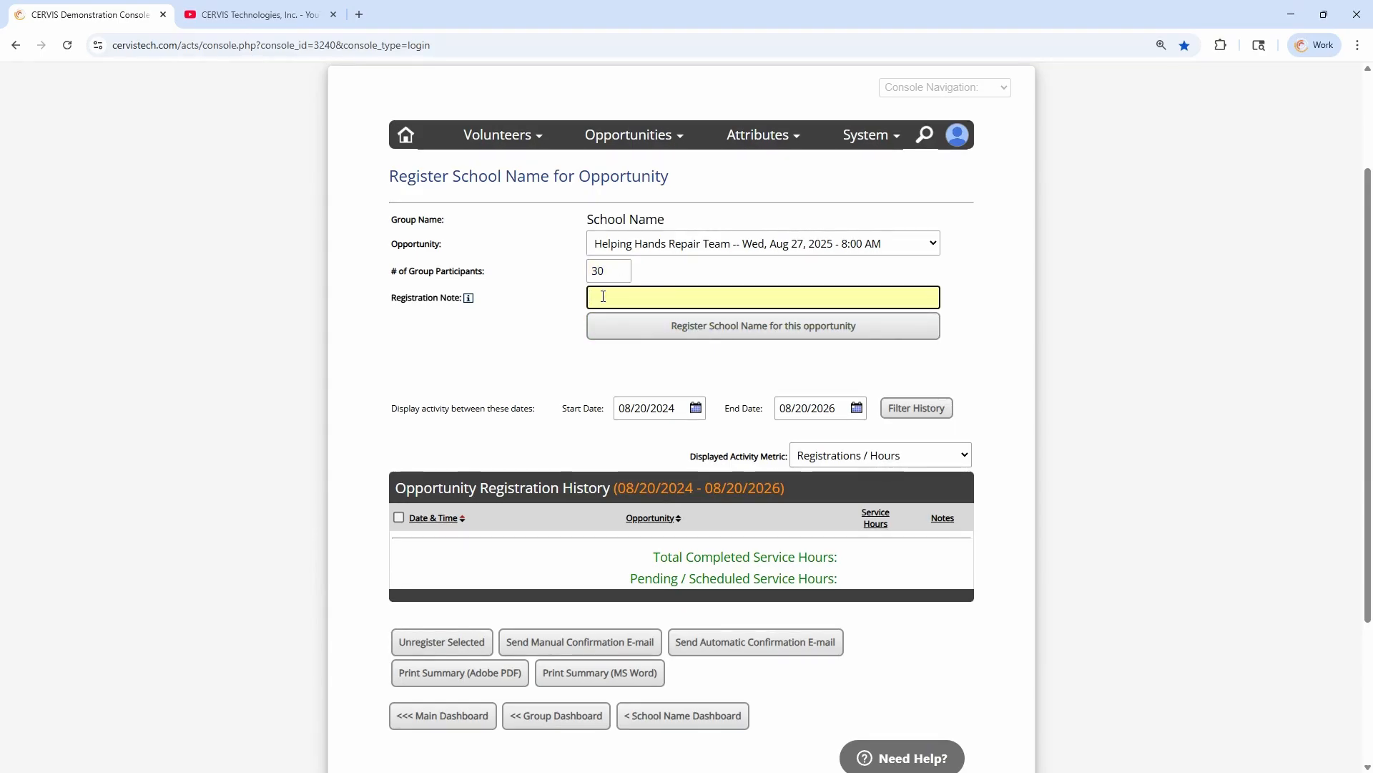
{"action": "type", "text": "Middle School Aged"}
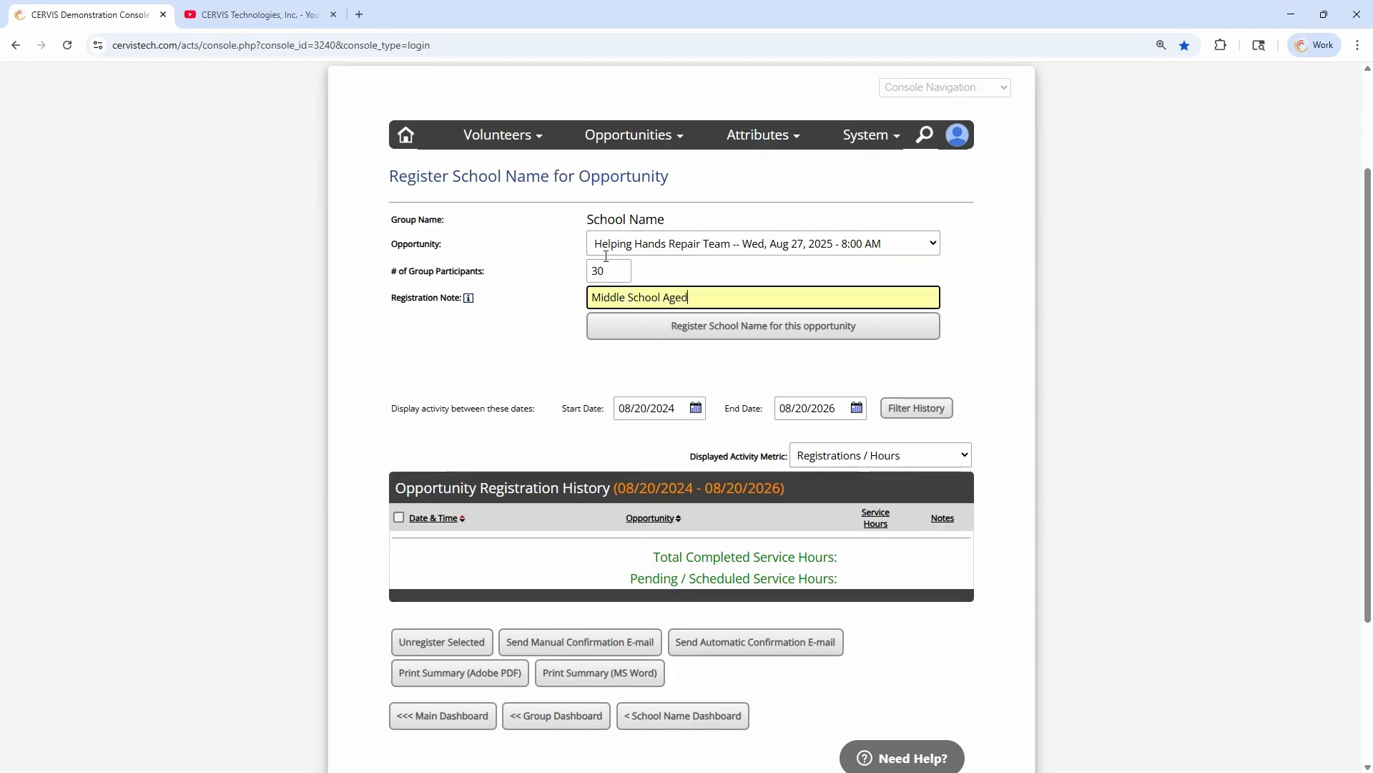
Register School Name for the Helping Hands Repair Team opportunity and complete the registration by overriding the volunteer limit restriction
{"action": "left_click", "coordinate": [516, 301]}
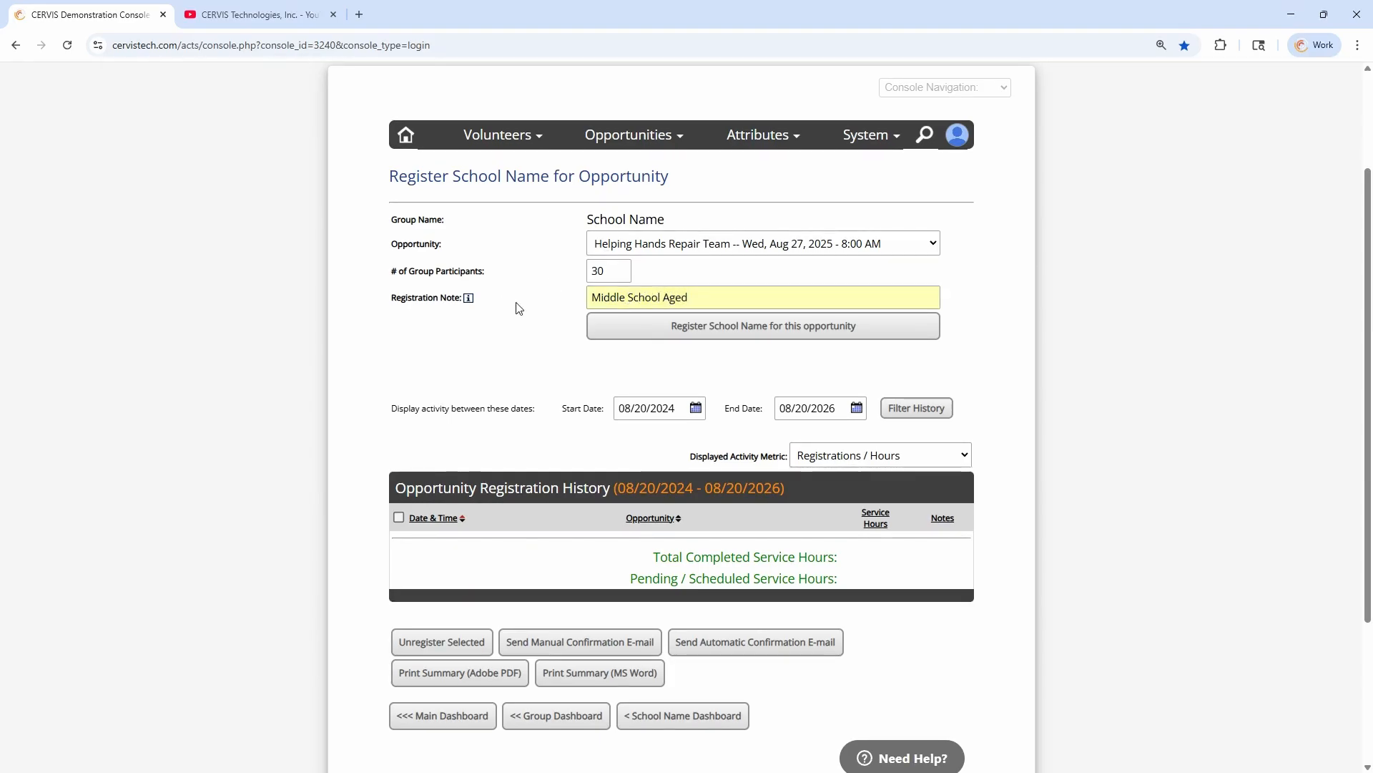
{"action": "left_click", "coordinate": [683, 331]}
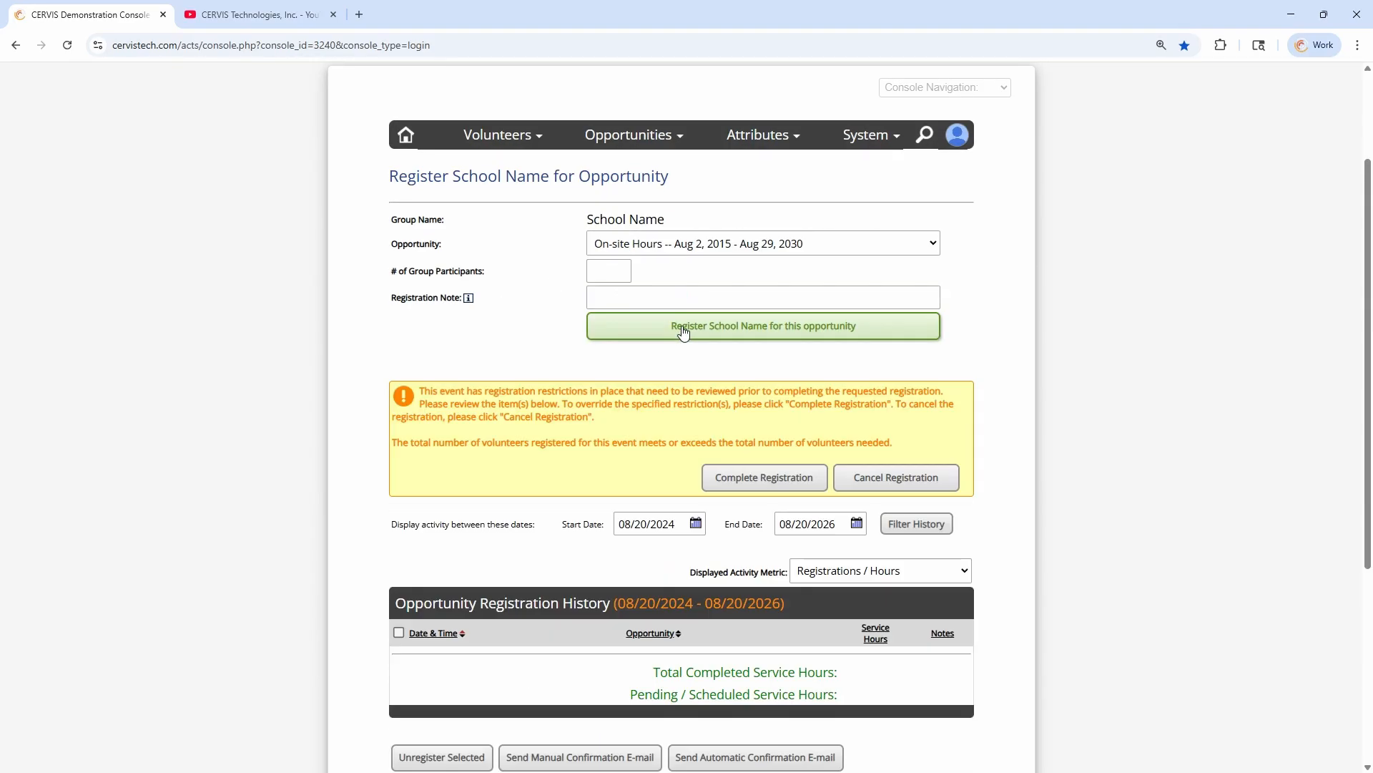
{"action": "left_click", "coordinate": [780, 476]}
Examine the participant count and scheduled service hours of School Name's Helping Hands Repair Team entry in the registration history
{"action": "scroll", "coordinate": [631, 491], "scroll_direction": "down", "scroll_amount": 3}
{"action": "left_click_drag", "start_coordinate": [577, 368], "coordinate": [640, 370]}
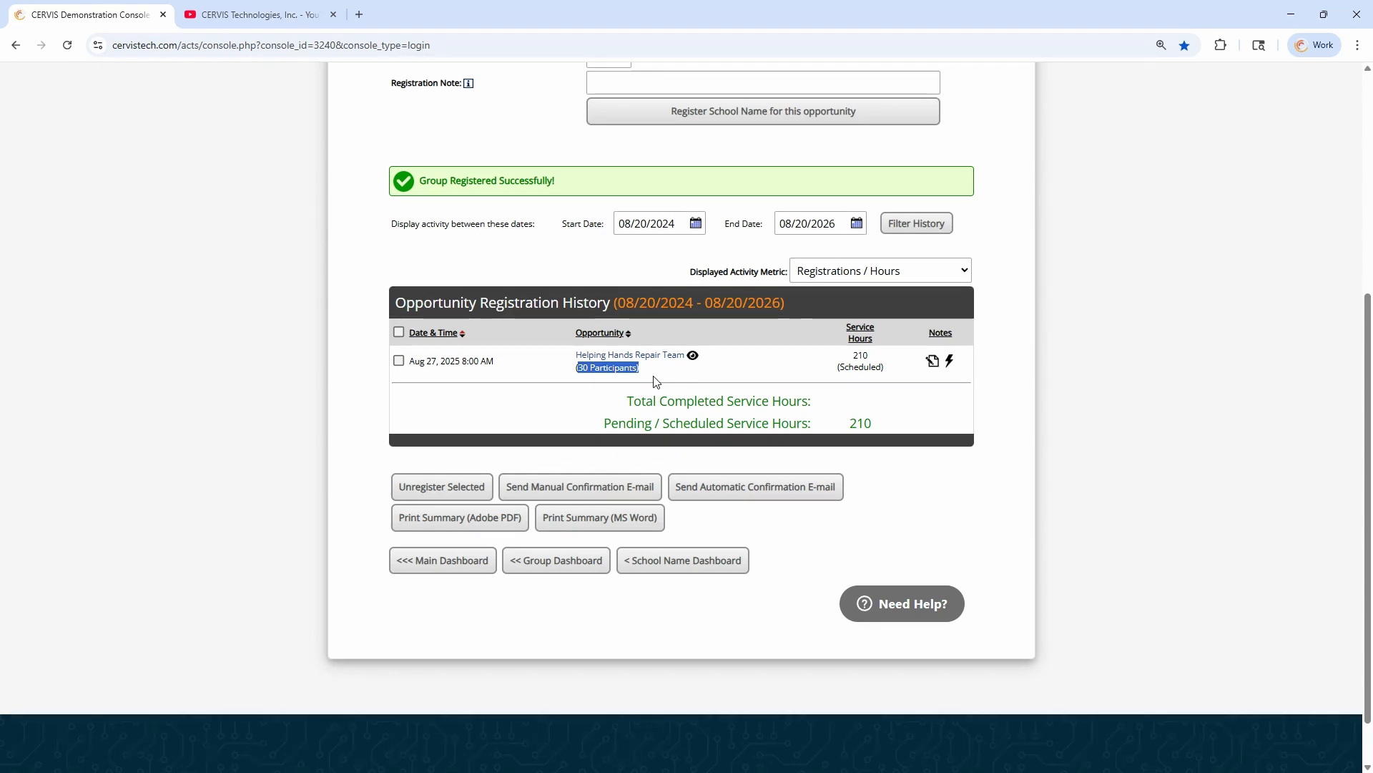
{"action": "left_click", "coordinate": [579, 372]}
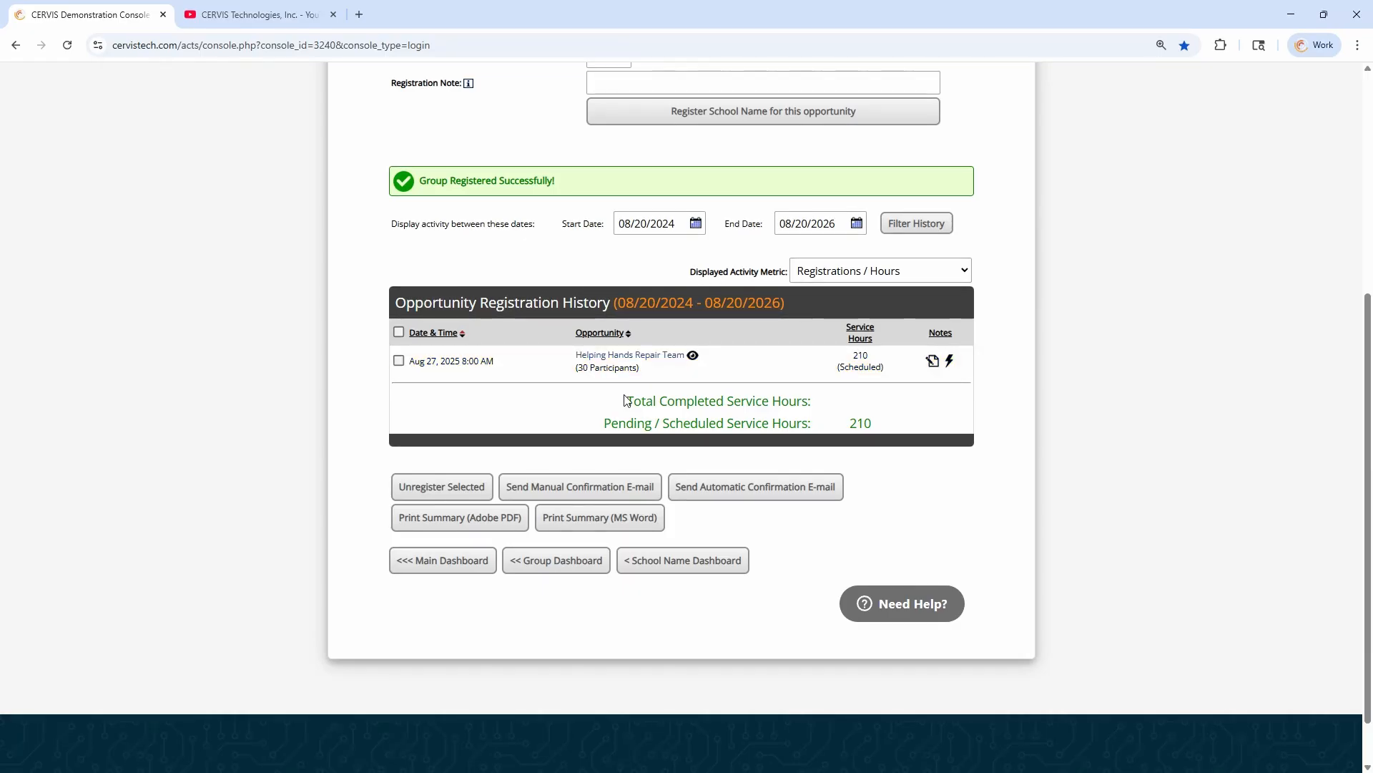
{"action": "left_click_drag", "start_coordinate": [576, 367], "coordinate": [650, 378]}
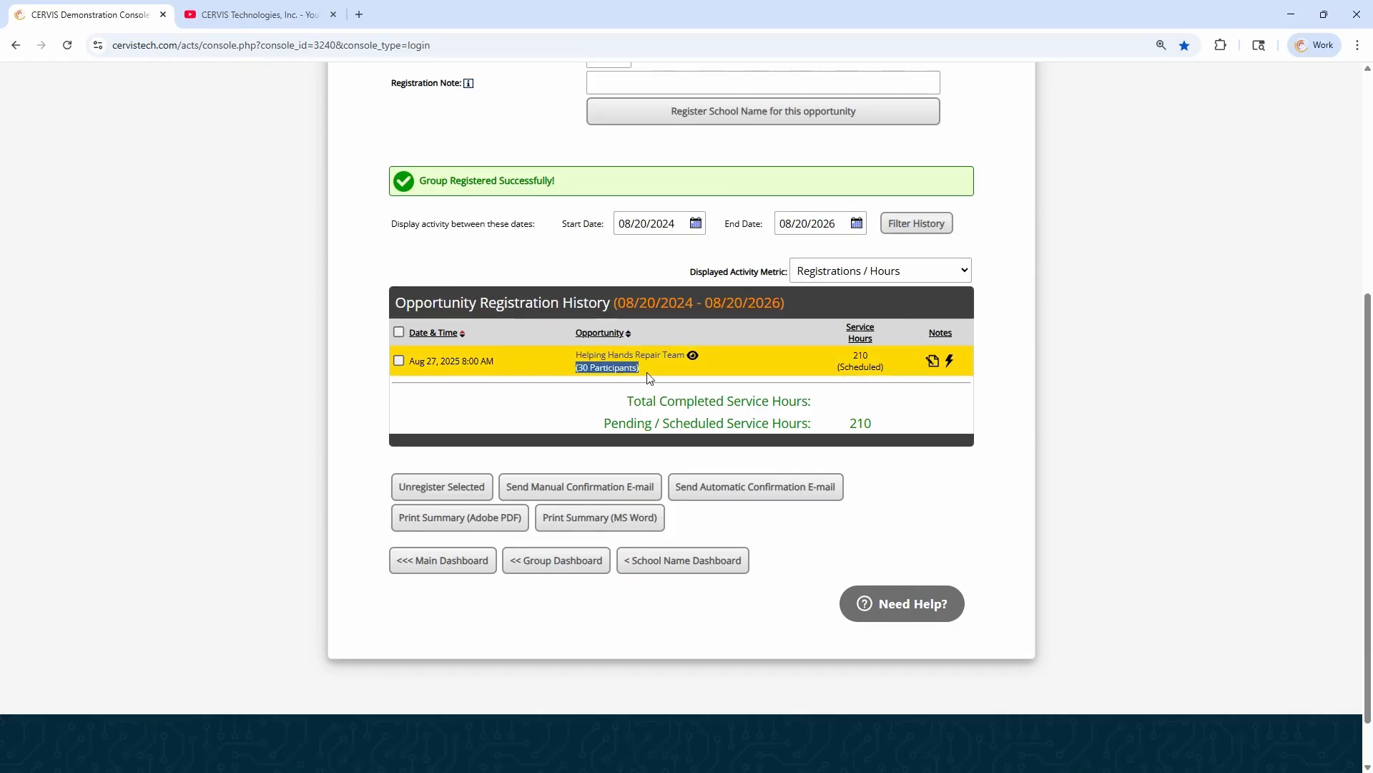
{"action": "left_click", "coordinate": [650, 377]}
{"action": "left_click", "coordinate": [399, 361]}
{"action": "left_click_drag", "start_coordinate": [577, 368], "coordinate": [631, 369]}
{"action": "left_click_drag", "start_coordinate": [854, 353], "coordinate": [885, 369]}
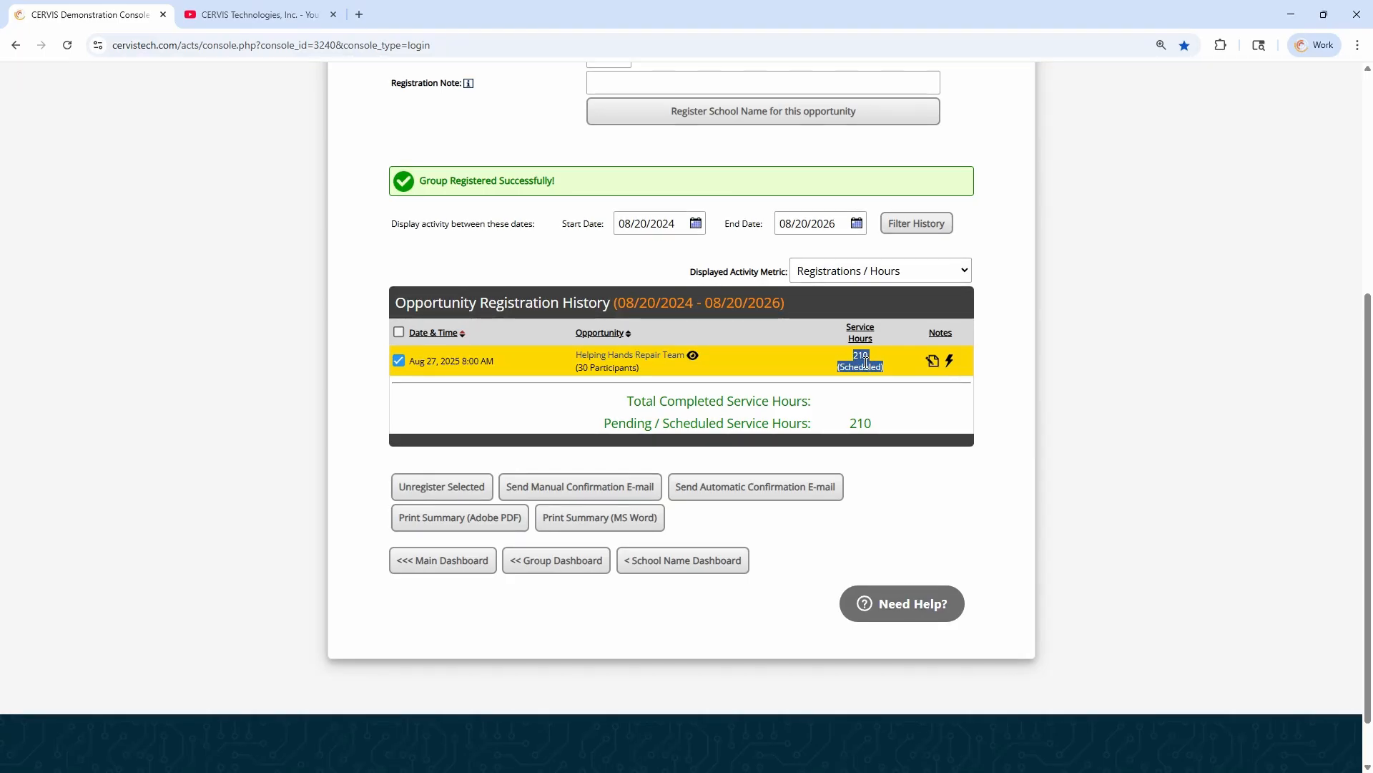
{"action": "left_click", "coordinate": [866, 362]}
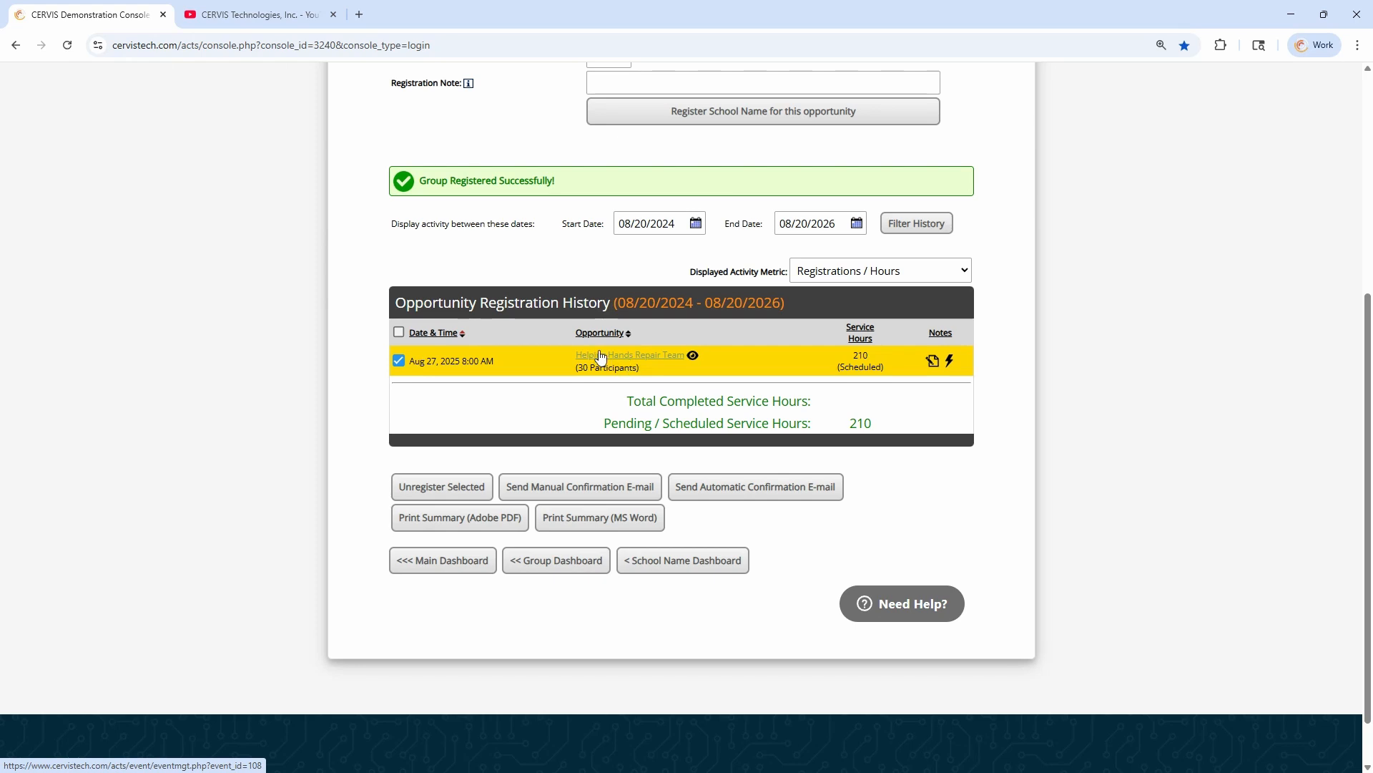
Open the Helping Hands Repair Team opportunity's list of registered volunteers and groups and locate the School Name entry
{"action": "left_click", "coordinate": [628, 358]}
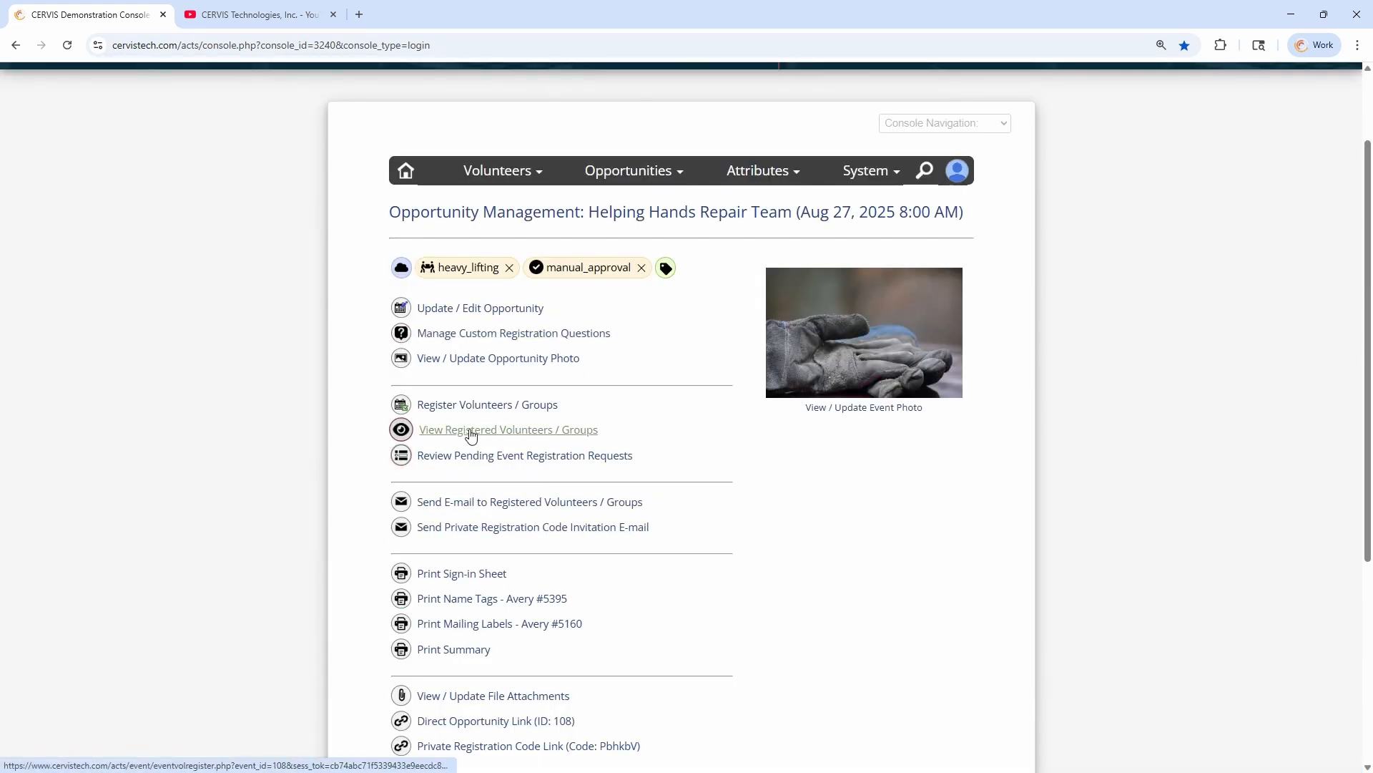
{"action": "left_click", "coordinate": [495, 431]}
{"action": "scroll", "coordinate": [642, 422], "scroll_direction": "down", "scroll_amount": 1}
{"action": "scroll", "coordinate": [665, 393], "scroll_direction": "down", "scroll_amount": 8}
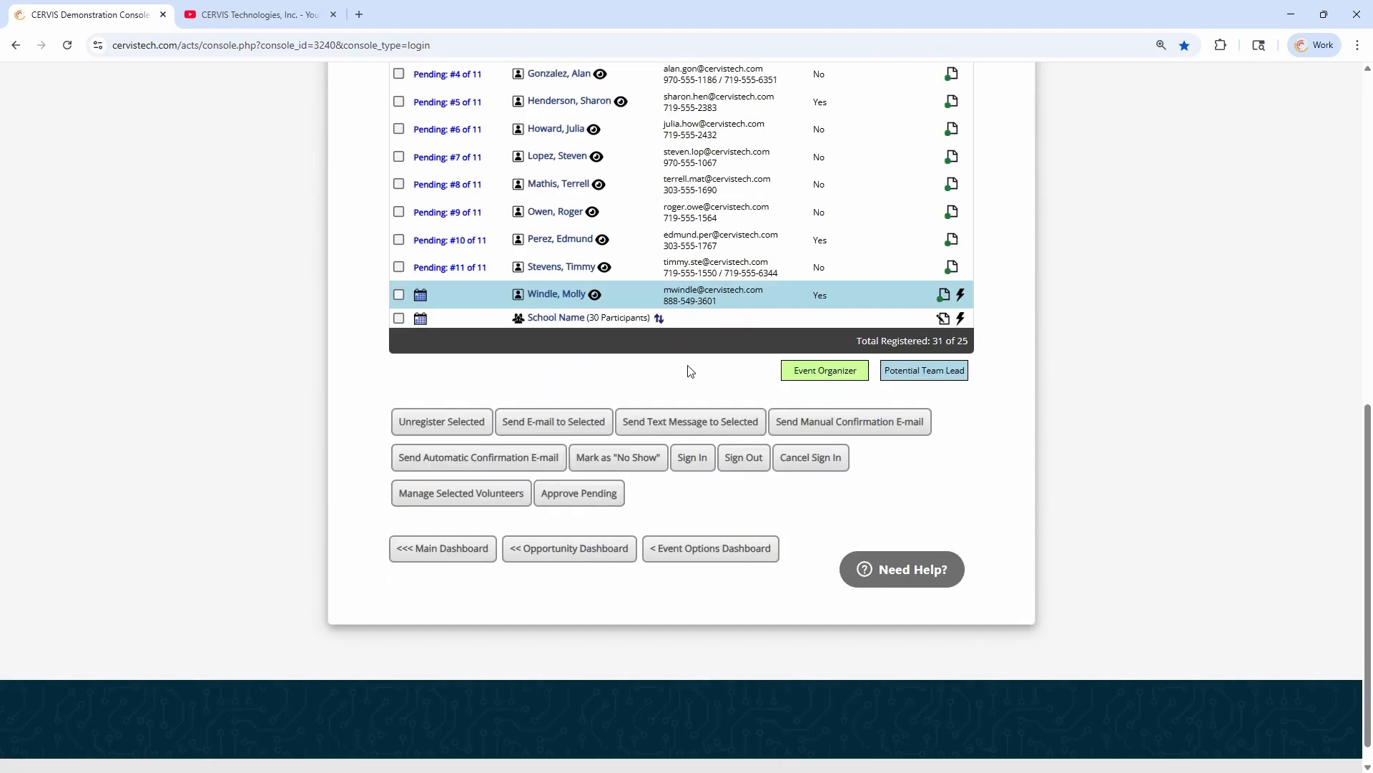
{"action": "scroll", "coordinate": [653, 350], "scroll_direction": "up", "scroll_amount": 1}
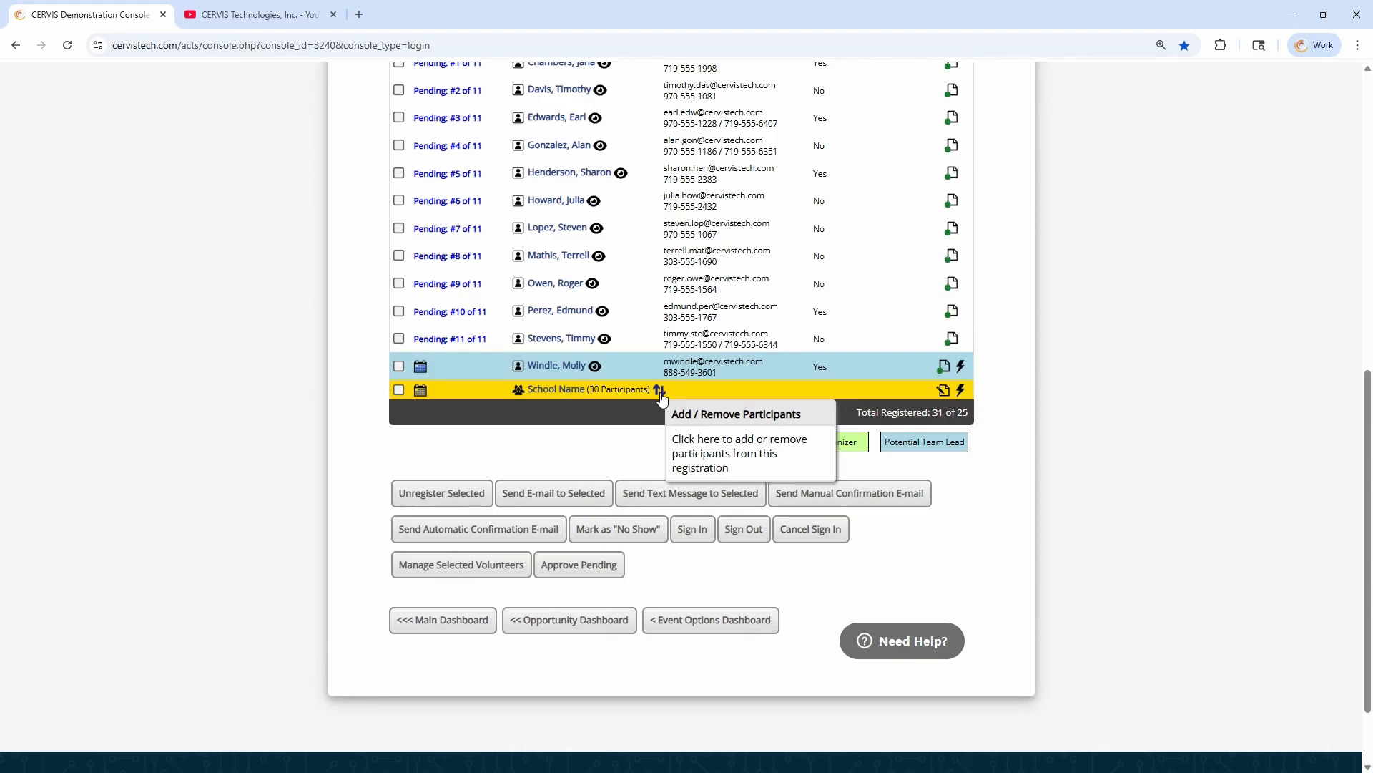
Update the School Name registration's total number of group participants to 23
{"action": "left_click", "coordinate": [659, 395]}
{"action": "double_click", "coordinate": [581, 411]}
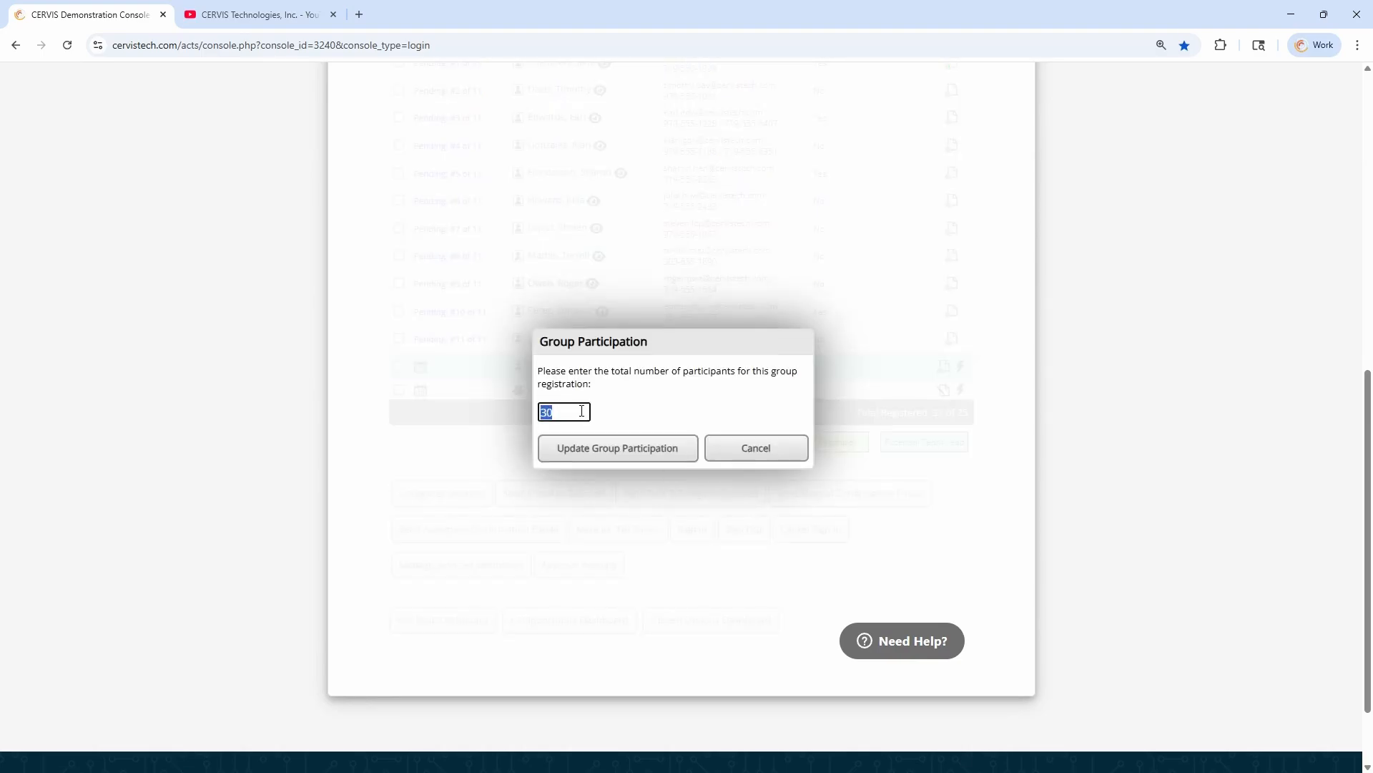
{"action": "type", "text": "23"}
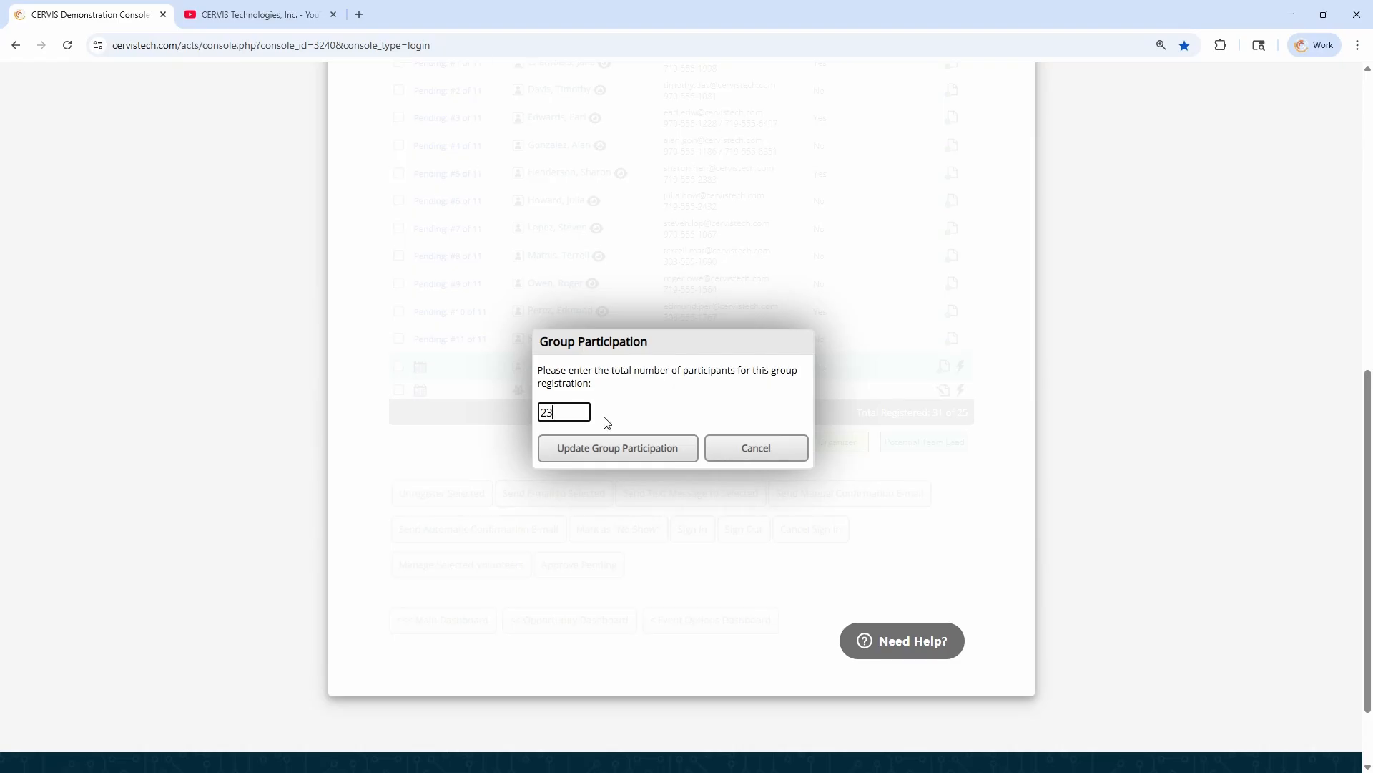
{"action": "left_click", "coordinate": [627, 454]}
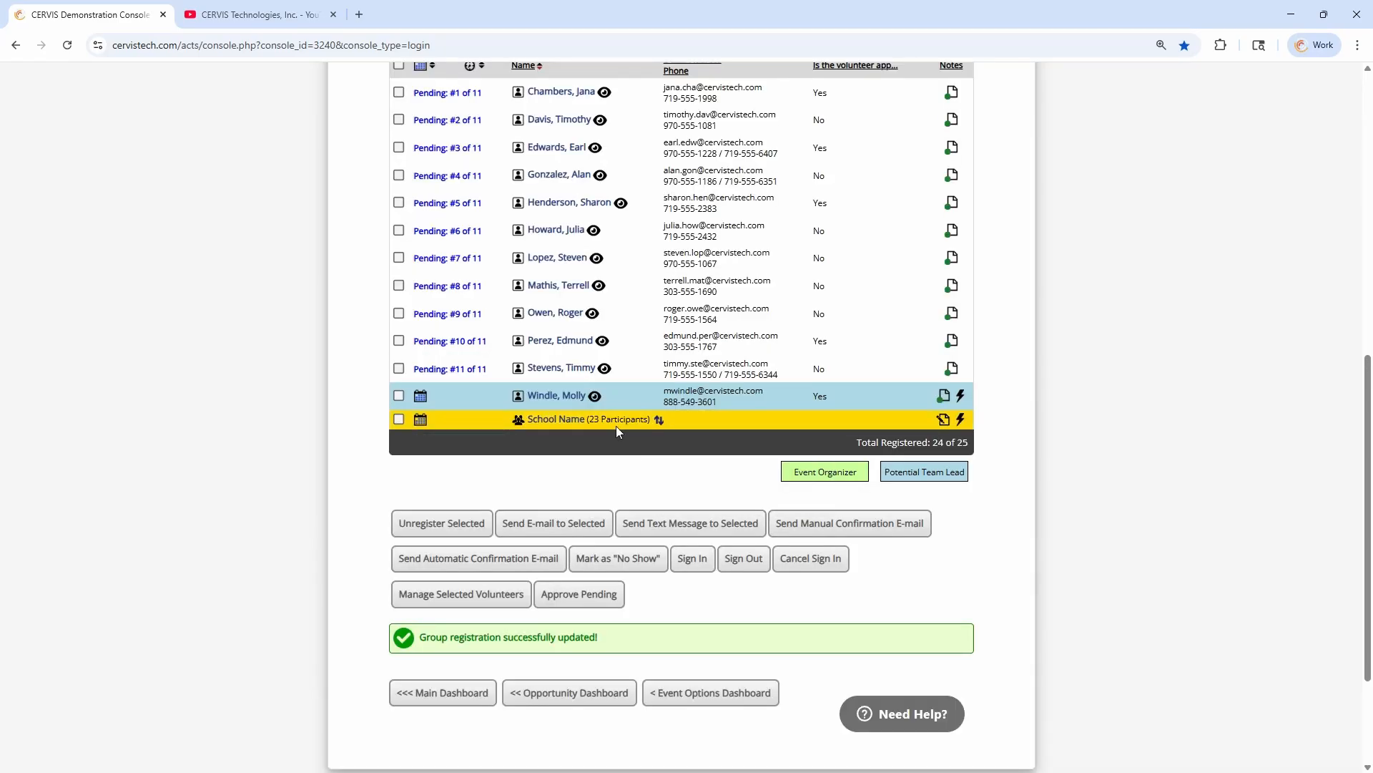
Check School Name's participant count and view its actual hours adjustment, cancelling without entering any hours
{"action": "left_click_drag", "start_coordinate": [592, 424], "coordinate": [621, 425]}
{"action": "left_click", "coordinate": [637, 426]}
{"action": "left_click", "coordinate": [419, 421]}
{"action": "left_click", "coordinate": [634, 462]}
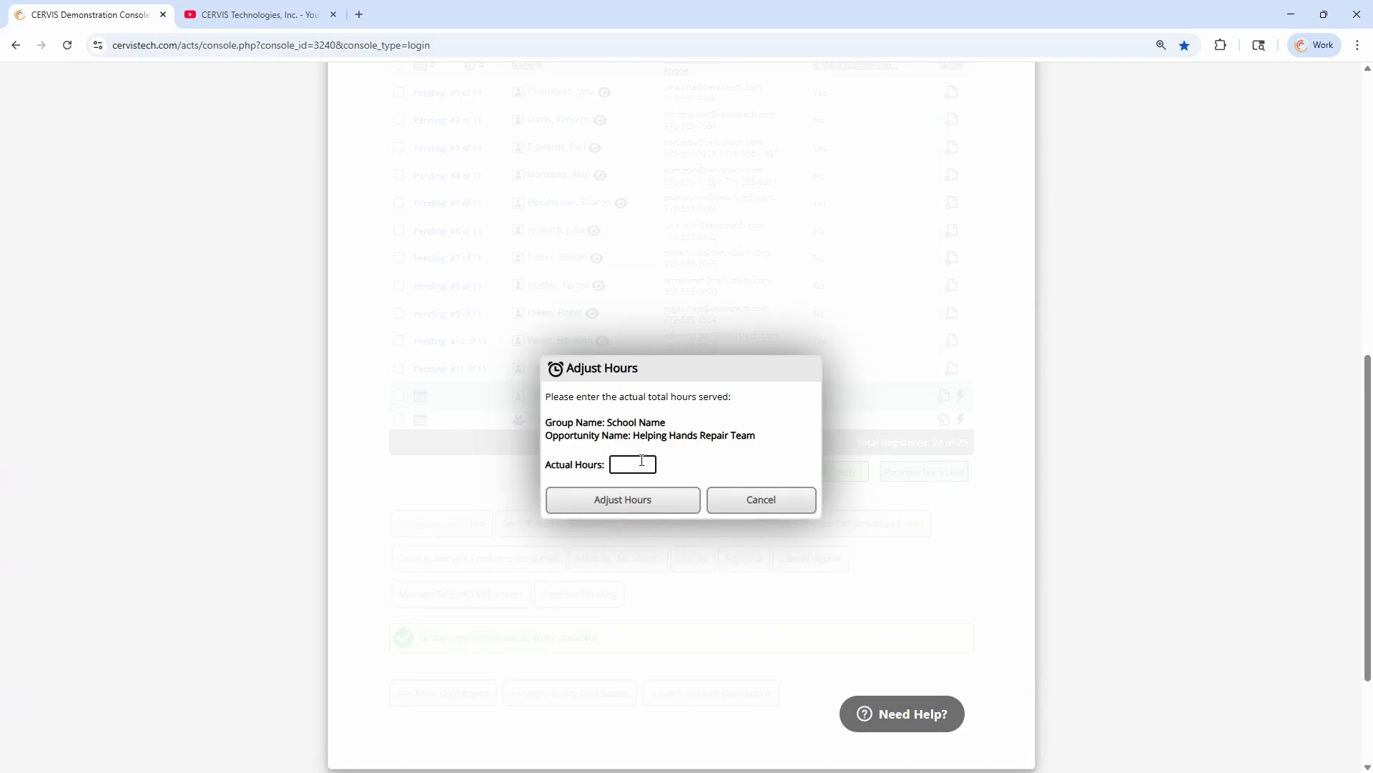
{"action": "left_click", "coordinate": [775, 500]}
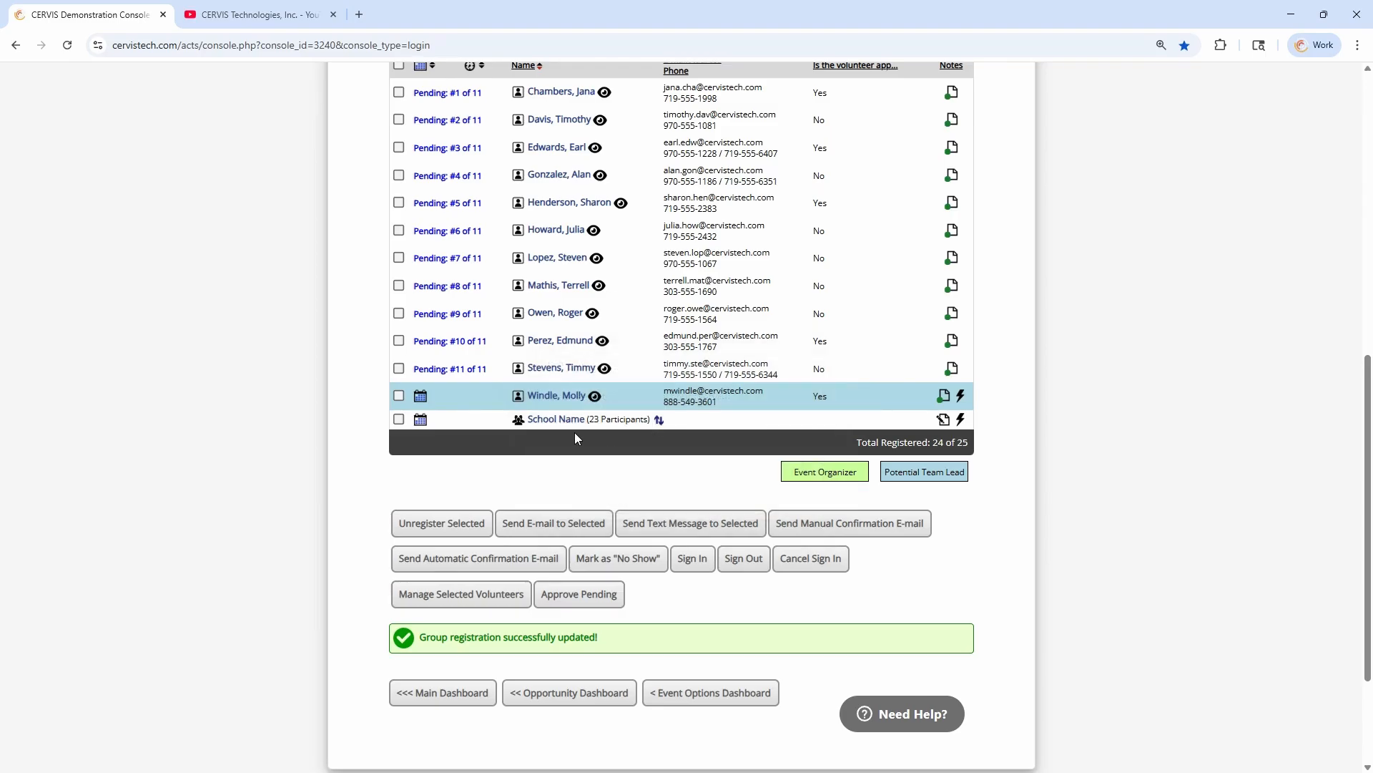
Return to Group Management through the main dashboard and open opportunity registration for School Name from the Group Inventory
{"action": "left_click", "coordinate": [469, 700]}
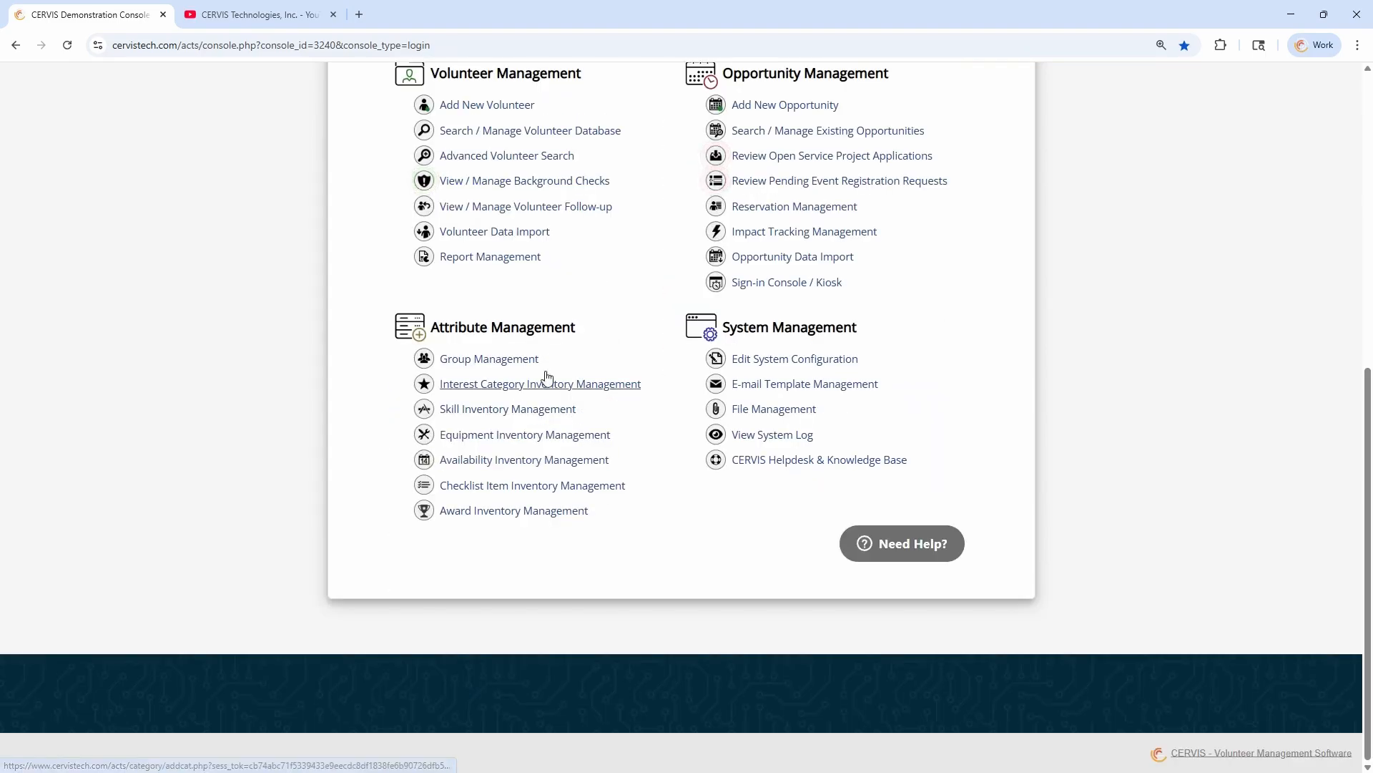
{"action": "left_click", "coordinate": [503, 369]}
{"action": "scroll", "coordinate": [623, 466], "scroll_direction": "down", "scroll_amount": 4}
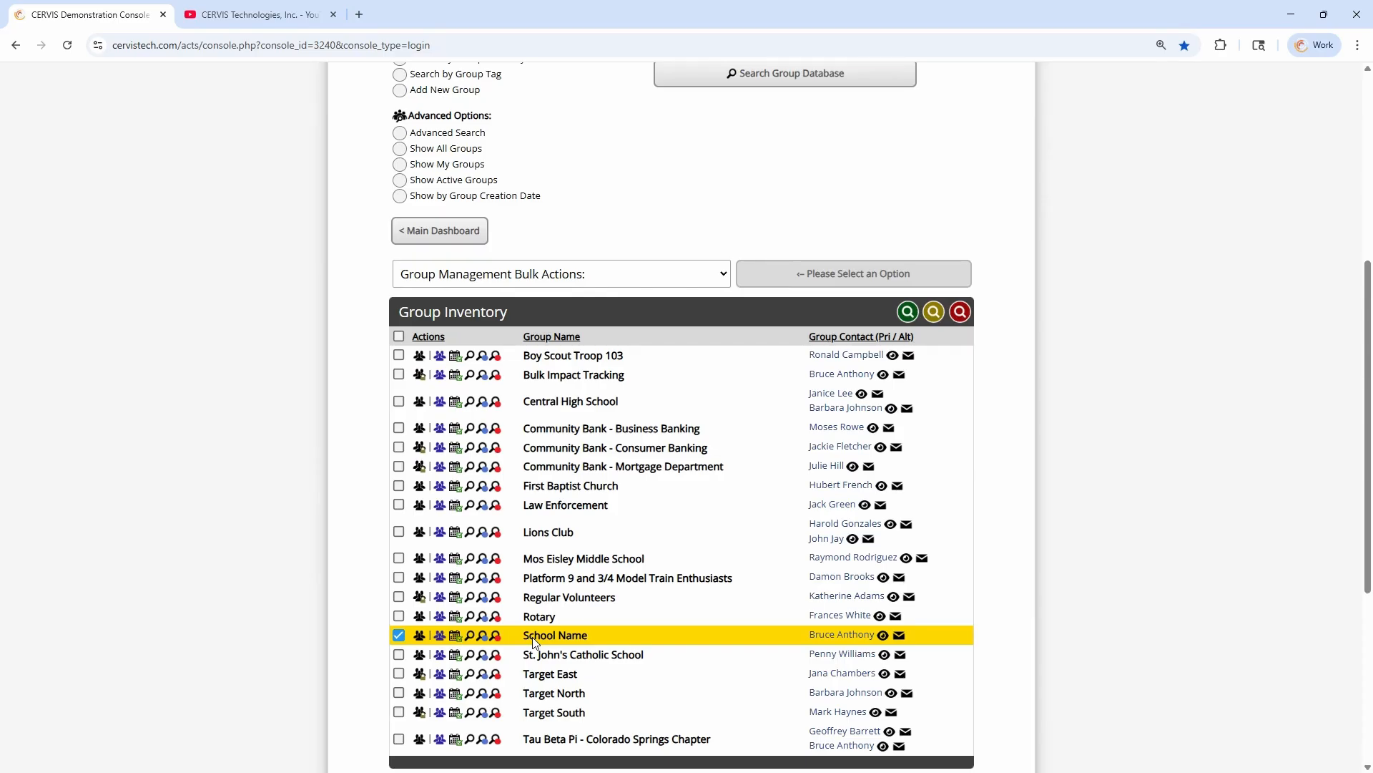
{"action": "left_click", "coordinate": [457, 638]}
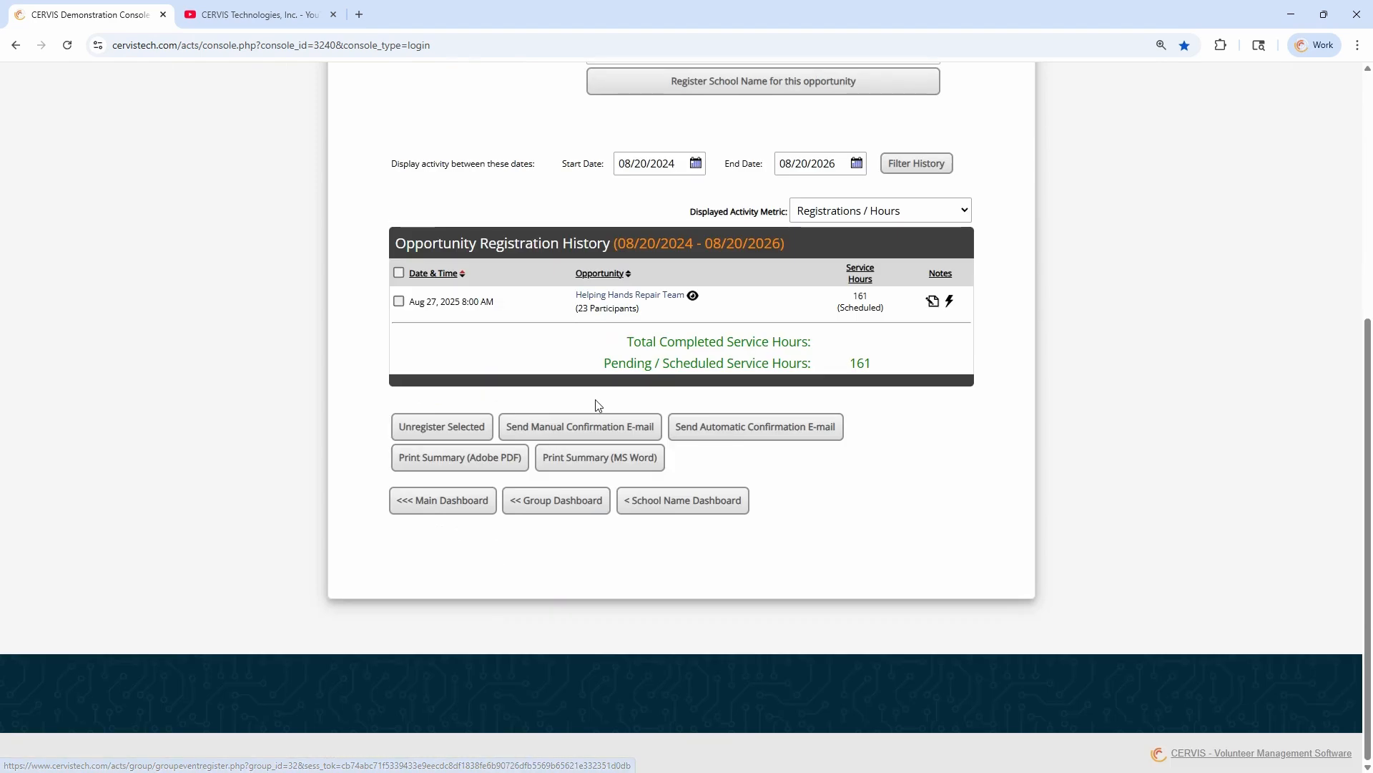
Select School Name's Aug 27, 2025 Helping Hands Repair Team registration, check its participant count and unregister the group from it
{"action": "left_click", "coordinate": [398, 301]}
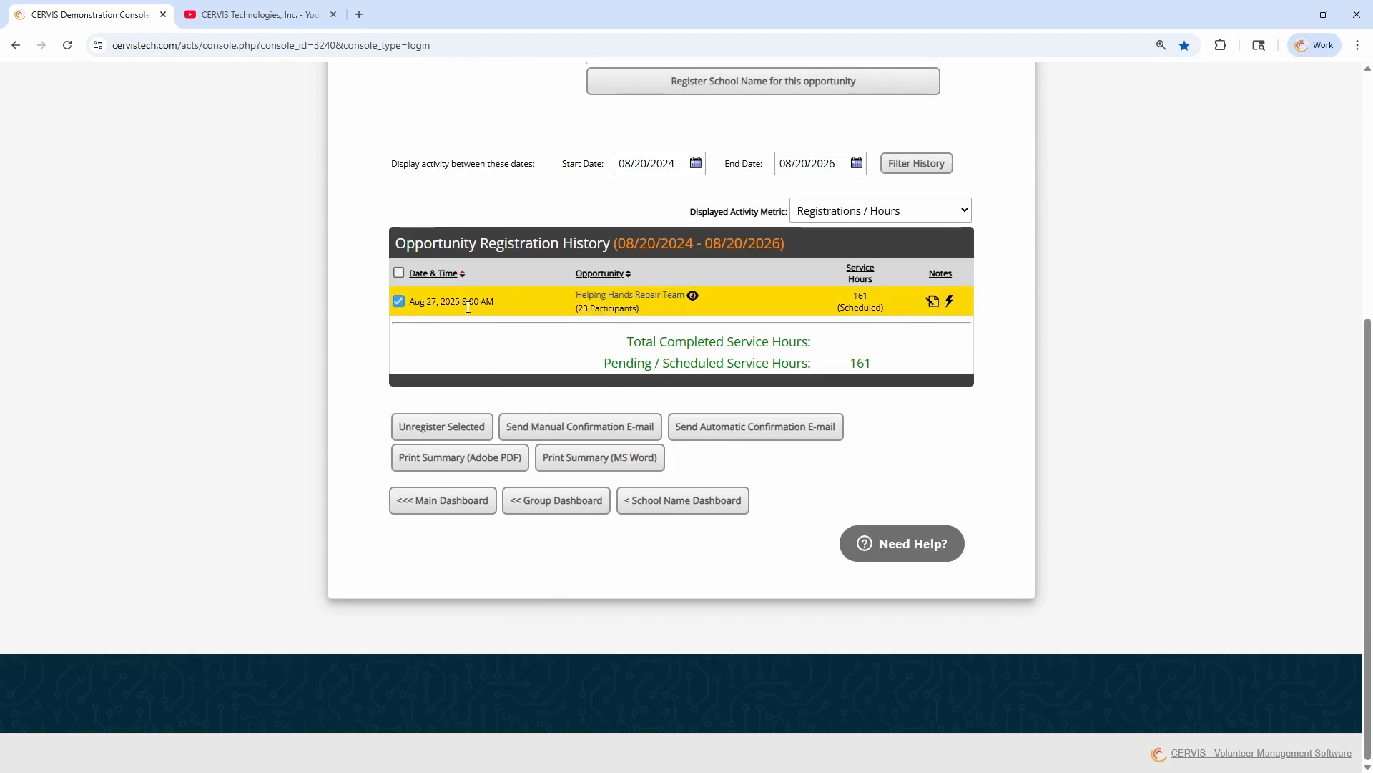
{"action": "left_click_drag", "start_coordinate": [577, 308], "coordinate": [650, 313]}
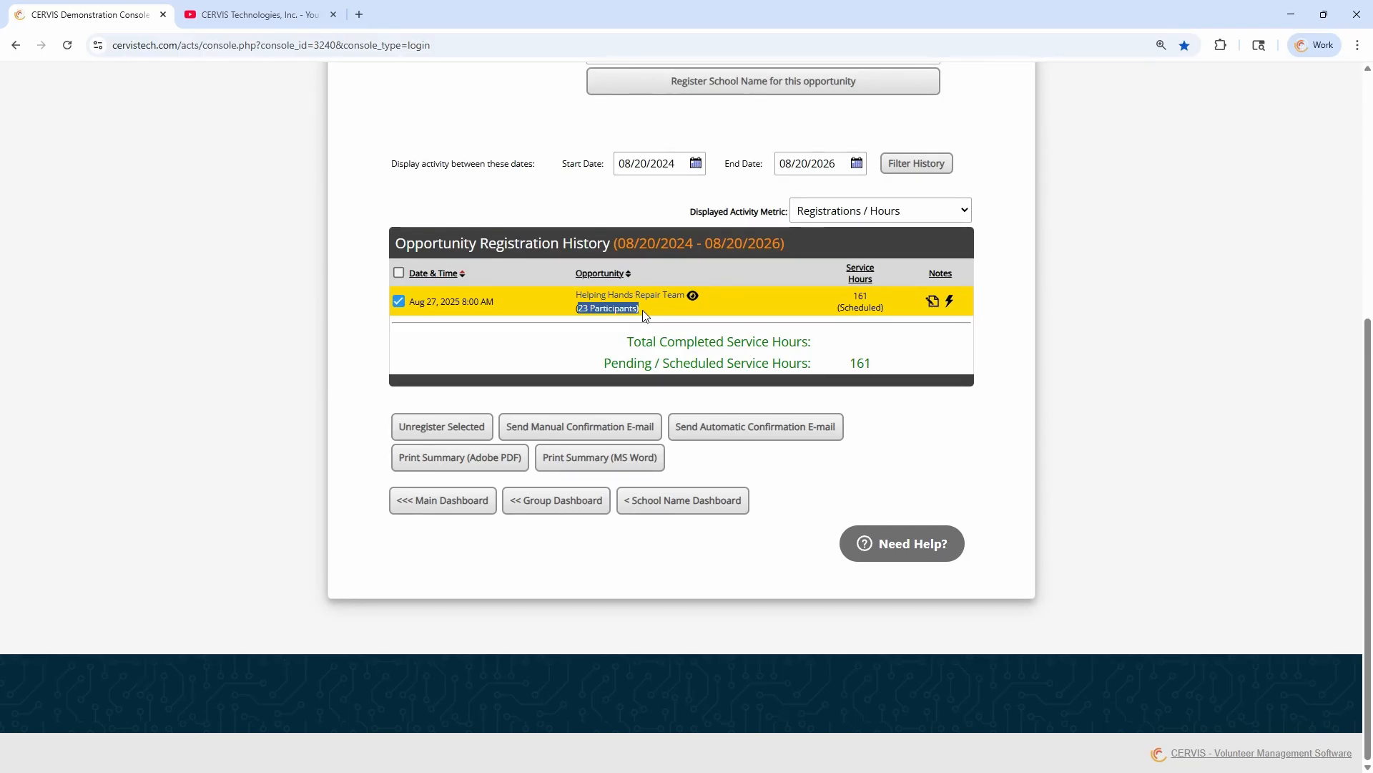
{"action": "left_click", "coordinate": [642, 310]}
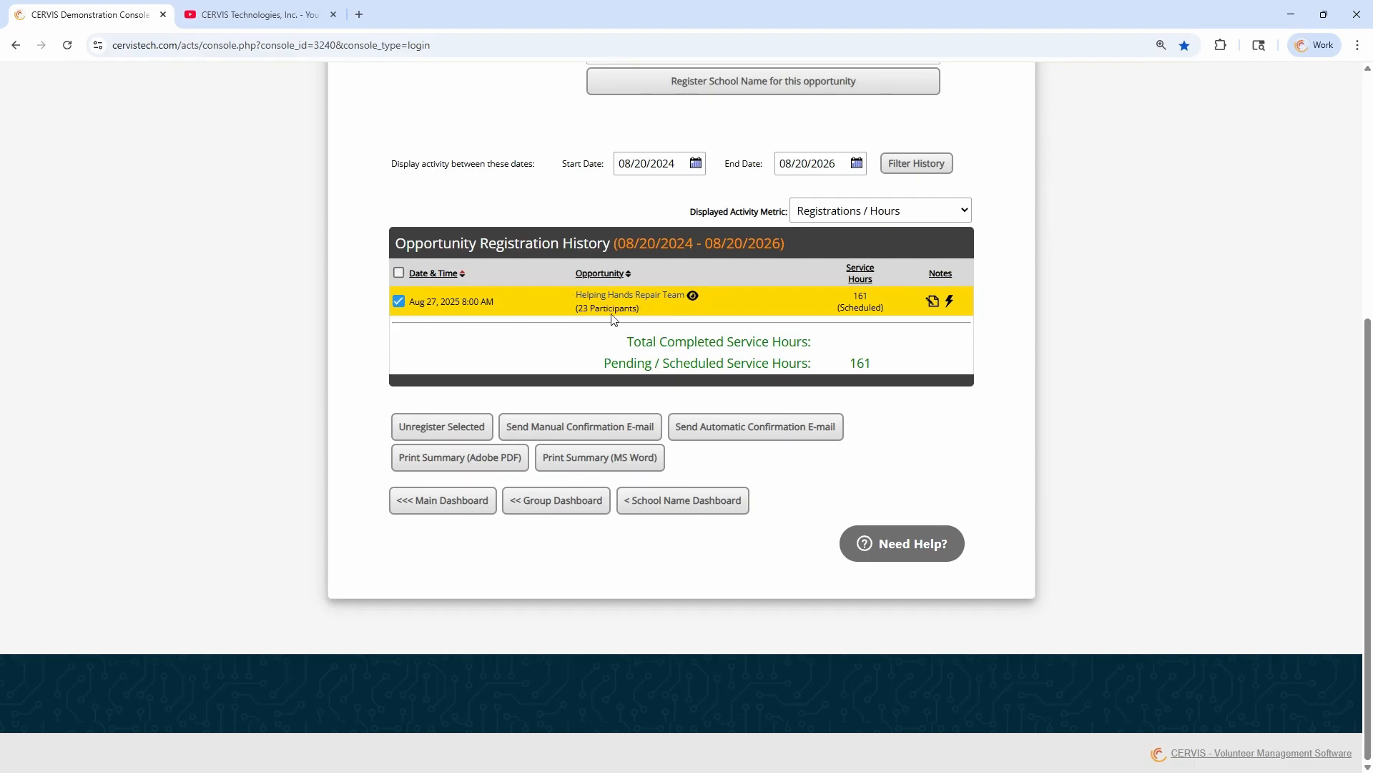
{"action": "left_click", "coordinate": [459, 428]}
{"action": "left_click", "coordinate": [678, 364]}
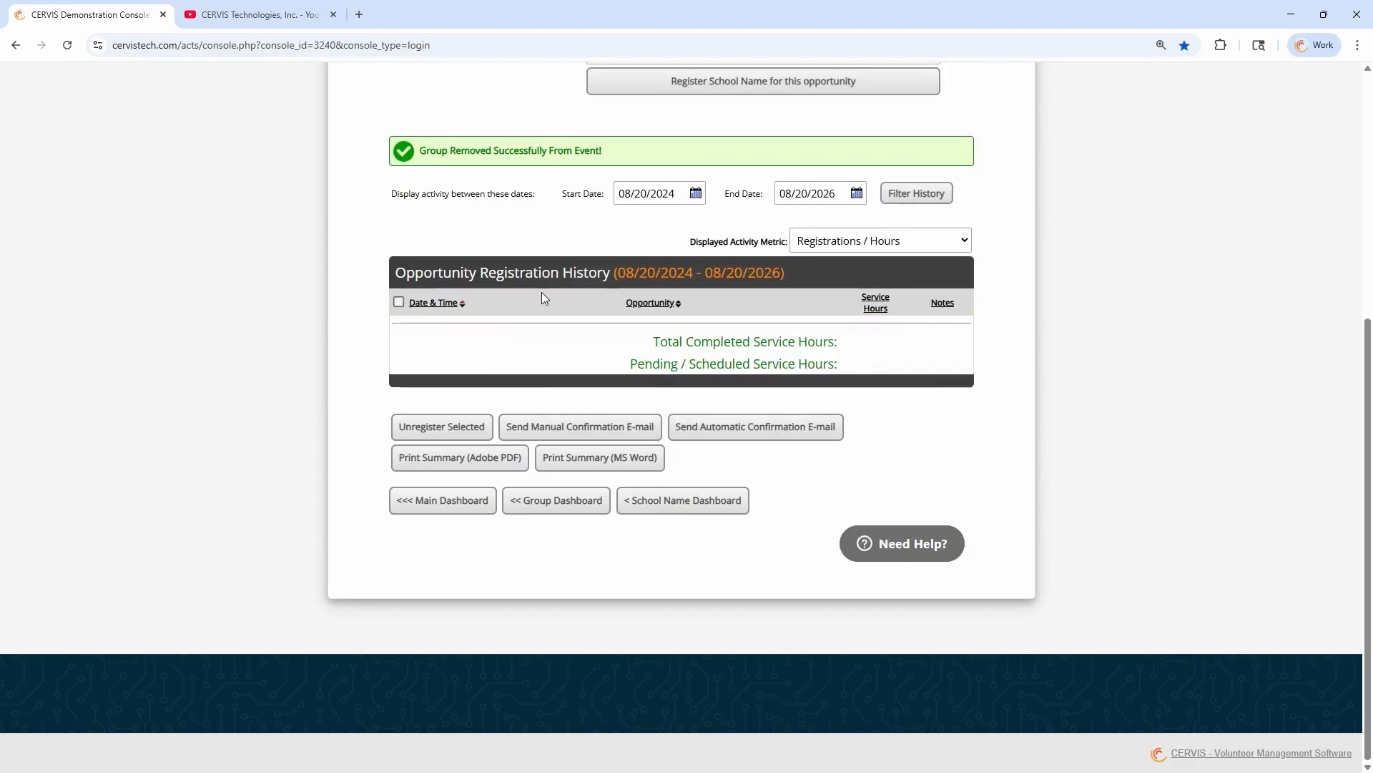
{"action": "scroll", "coordinate": [531, 355], "scroll_direction": "up", "scroll_amount": 2}
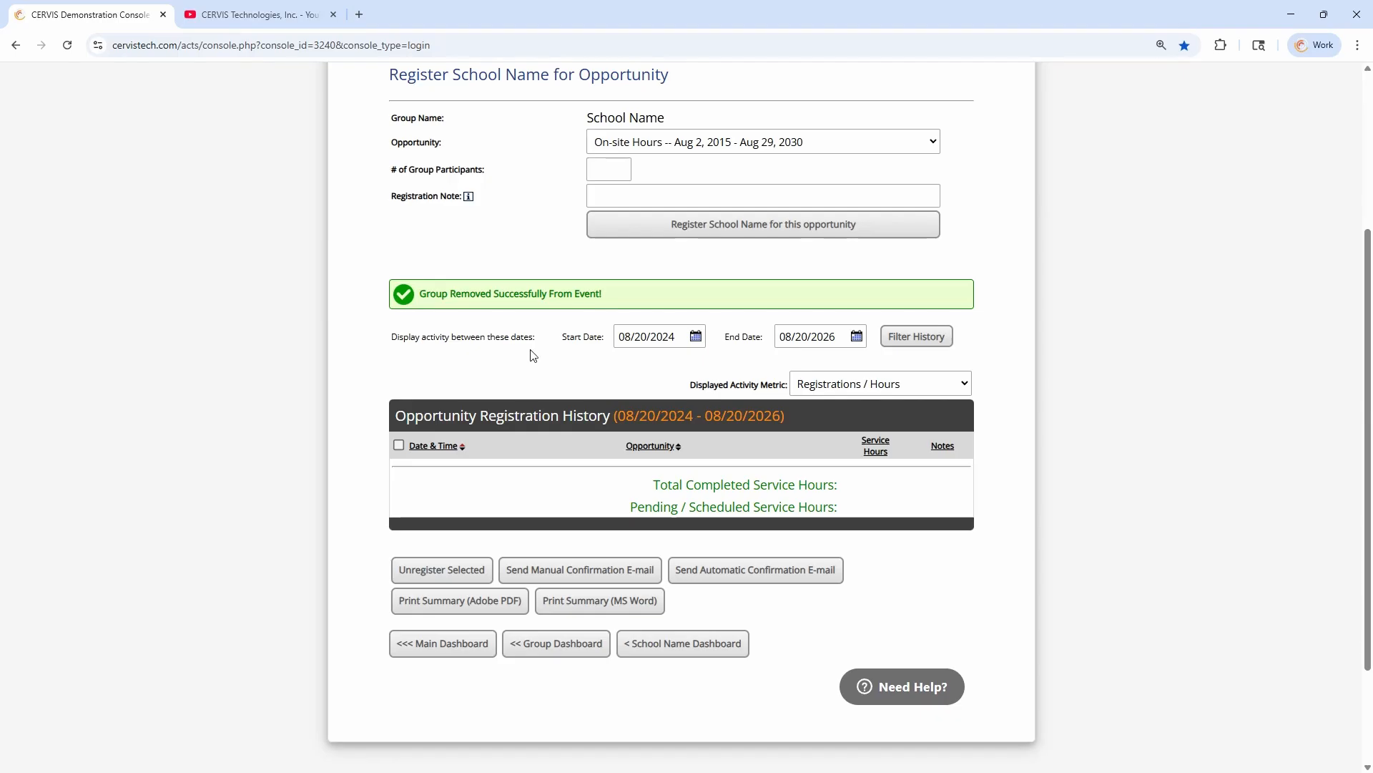
Start a new opportunity from the main dashboard, switching its type to Time Slot Event and back to Normal Event
{"action": "left_click", "coordinate": [458, 644]}
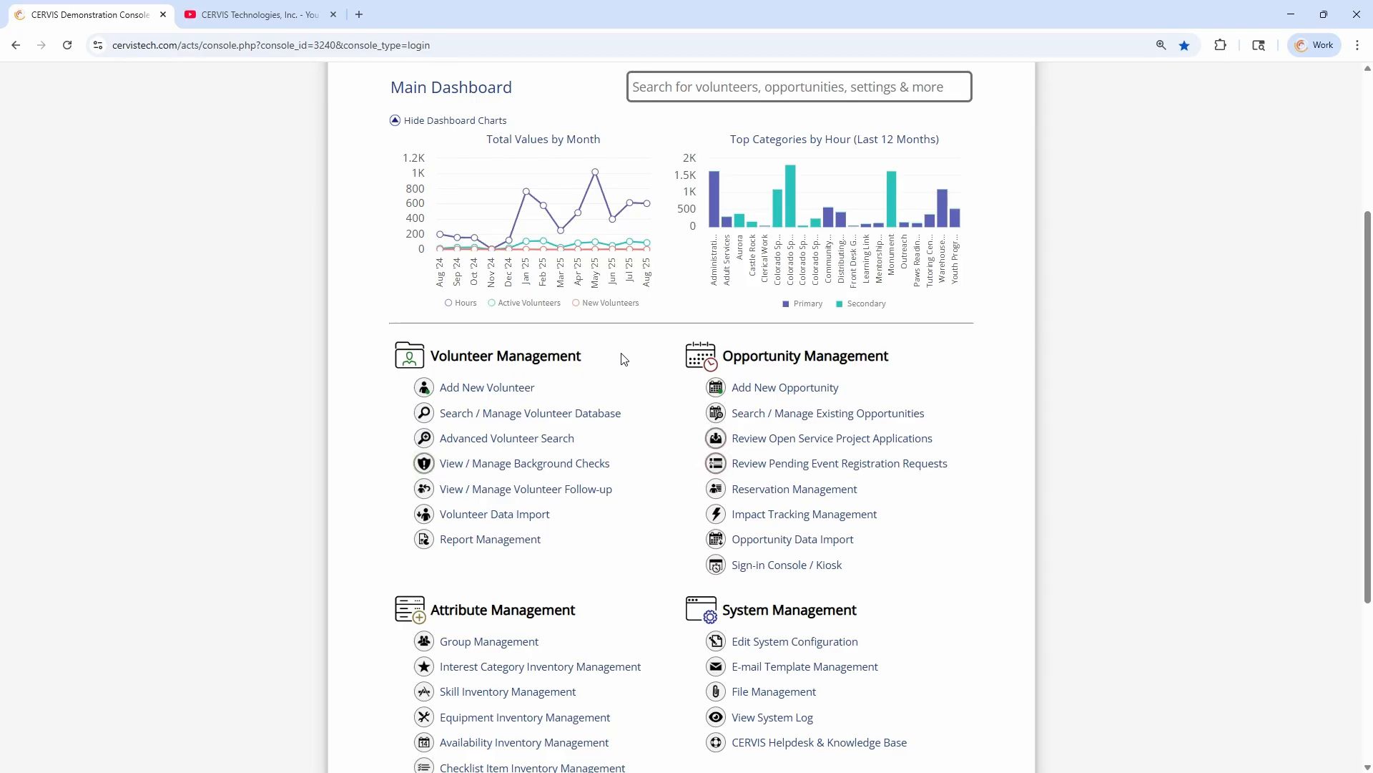
{"action": "left_click", "coordinate": [800, 393]}
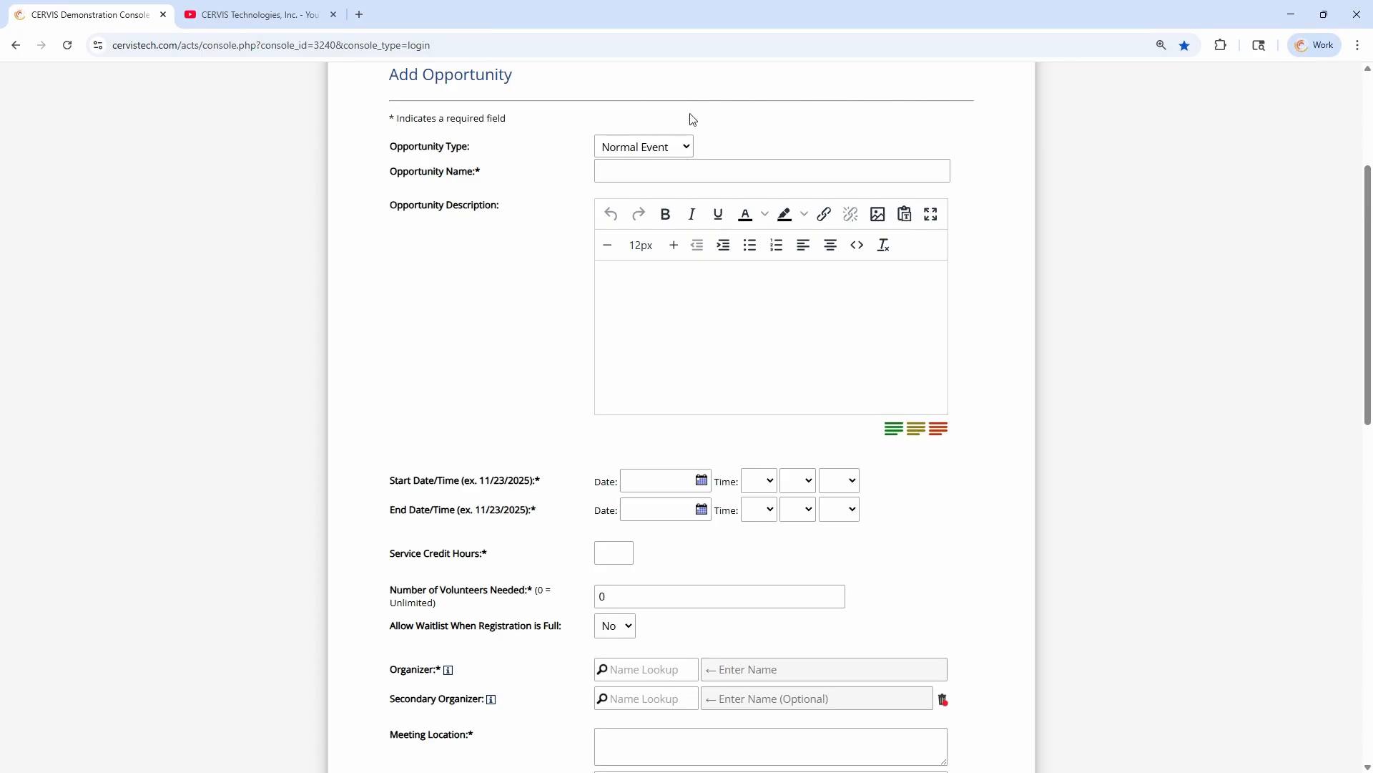
{"action": "left_click", "coordinate": [676, 153]}
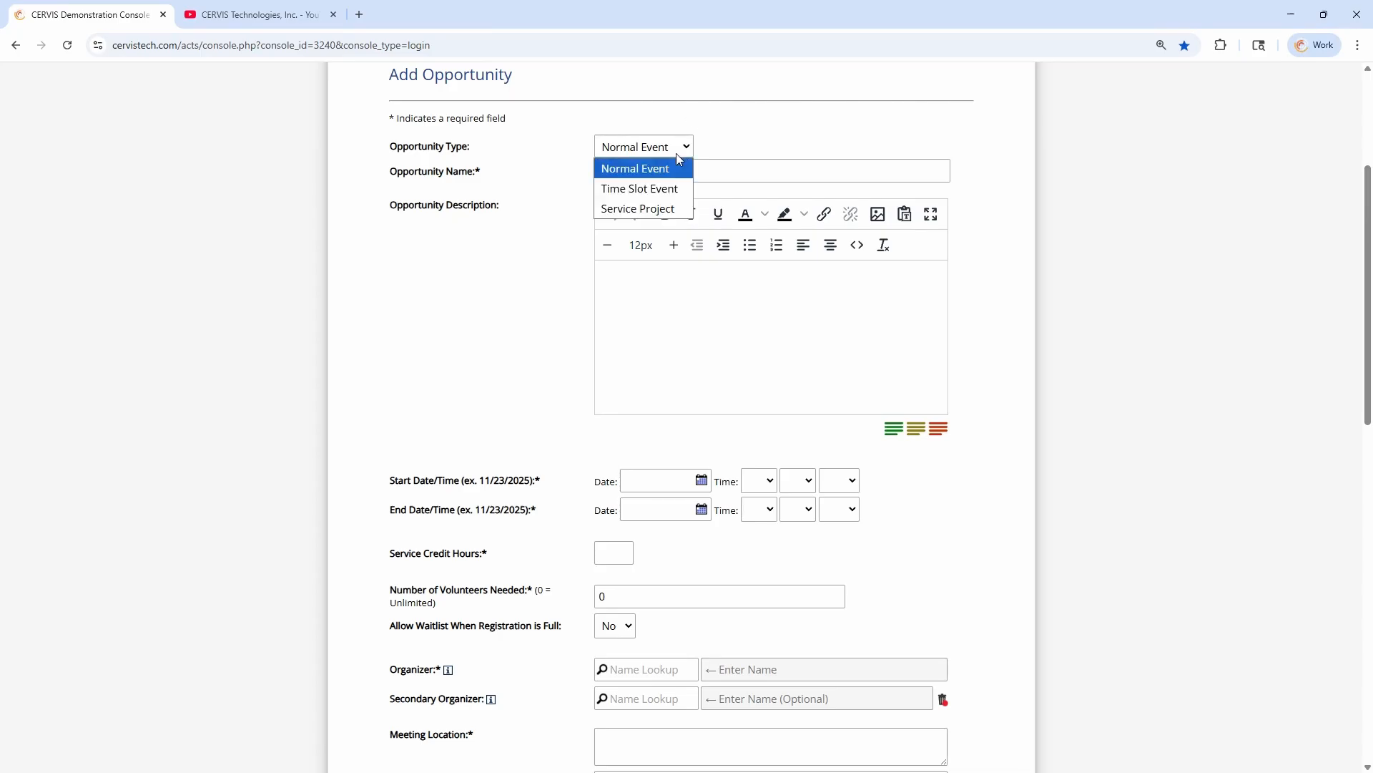
{"action": "left_click", "coordinate": [673, 199]}
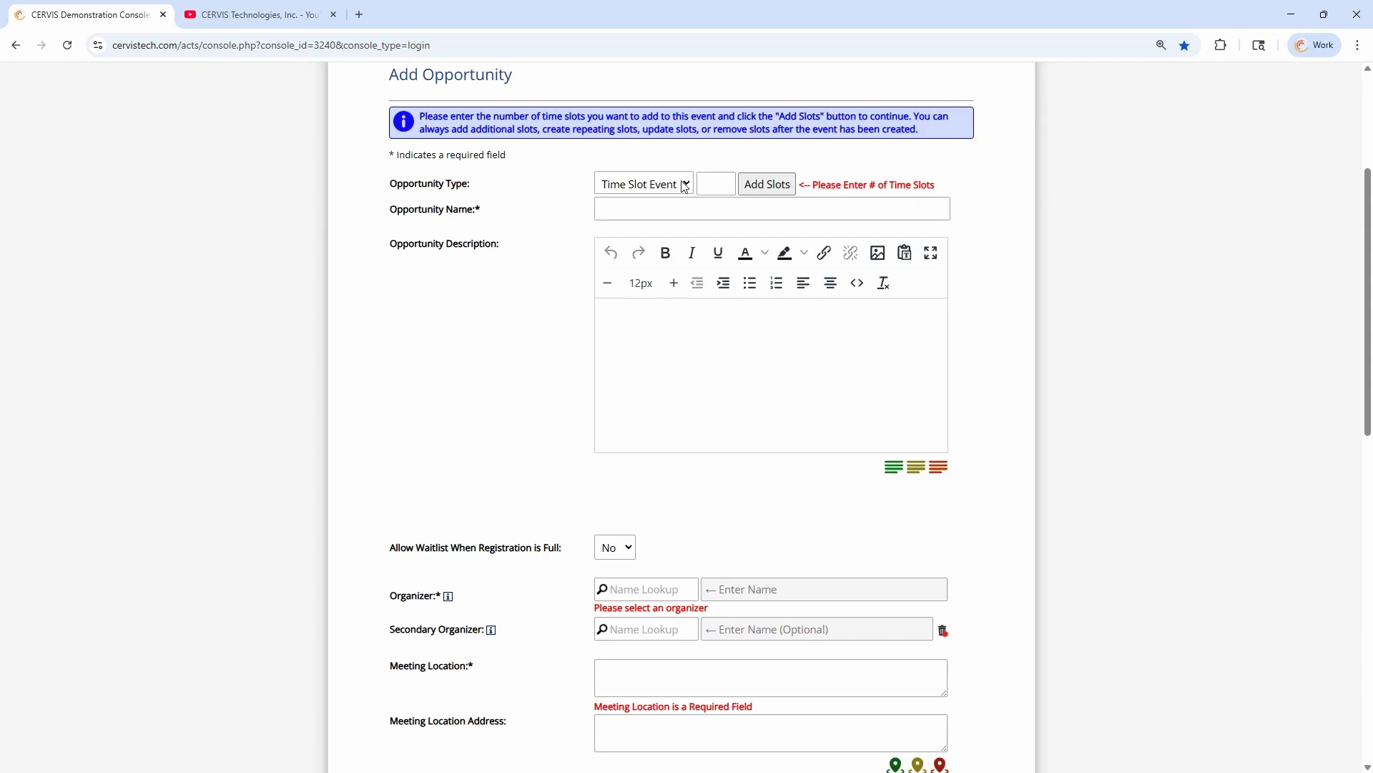
{"action": "left_click", "coordinate": [685, 187]}
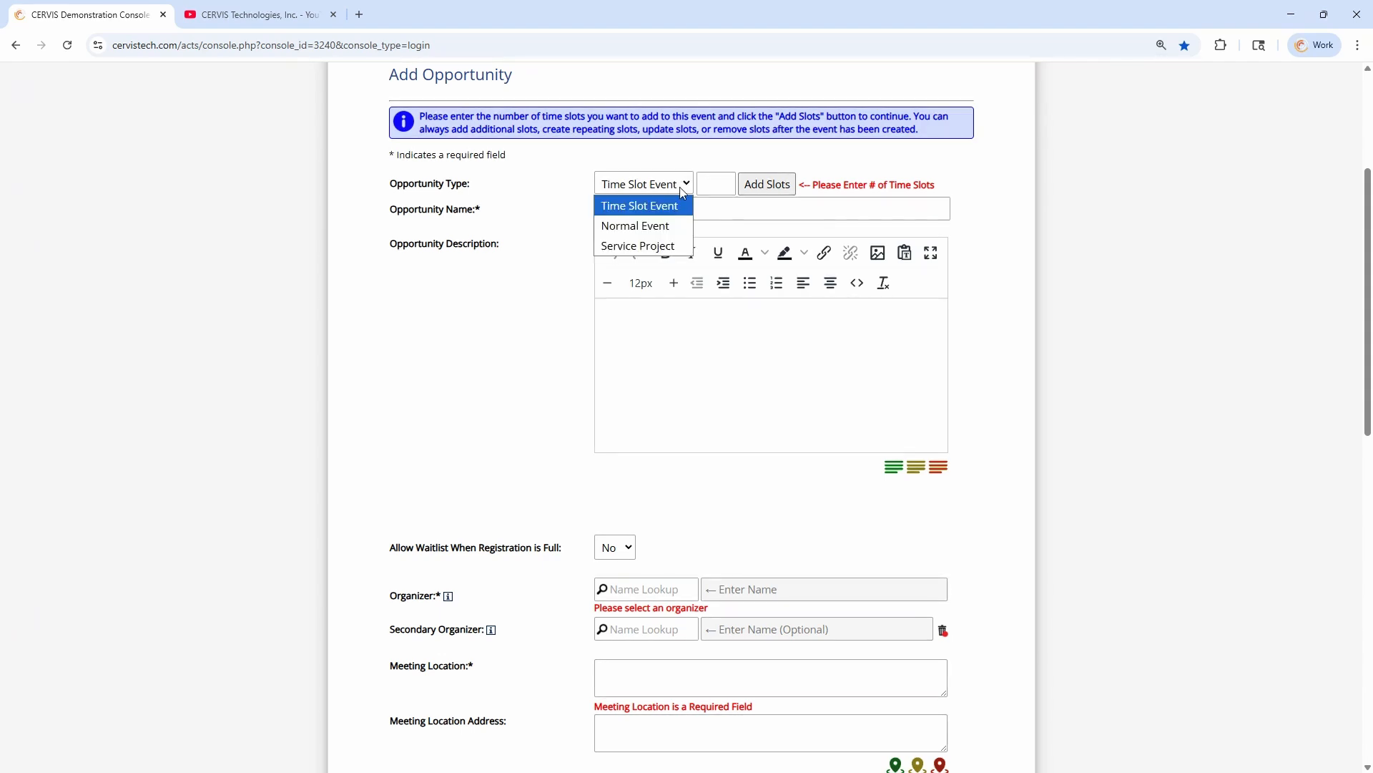
{"action": "left_click", "coordinate": [671, 222]}
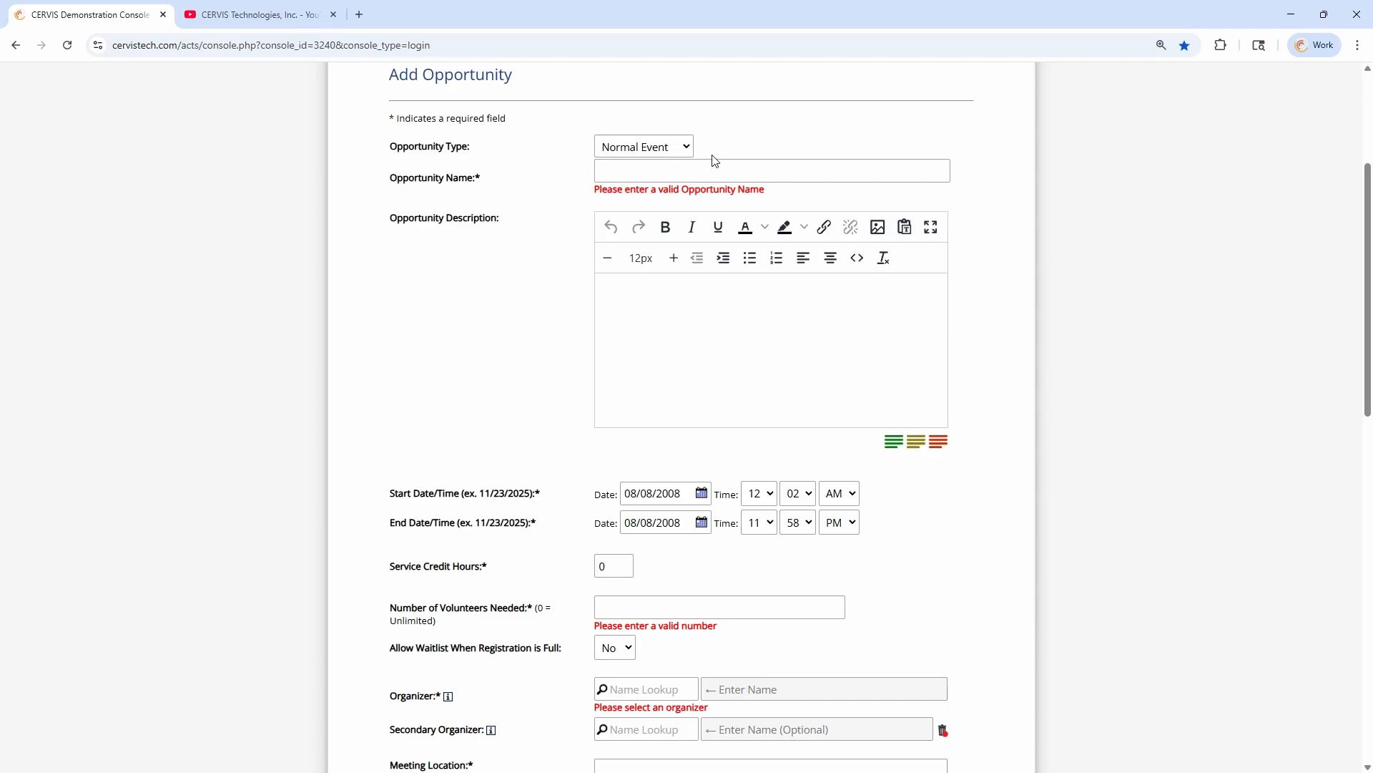
Name the new opportunity "School Name - Job" and leave its description empty
{"action": "left_click", "coordinate": [659, 172]}
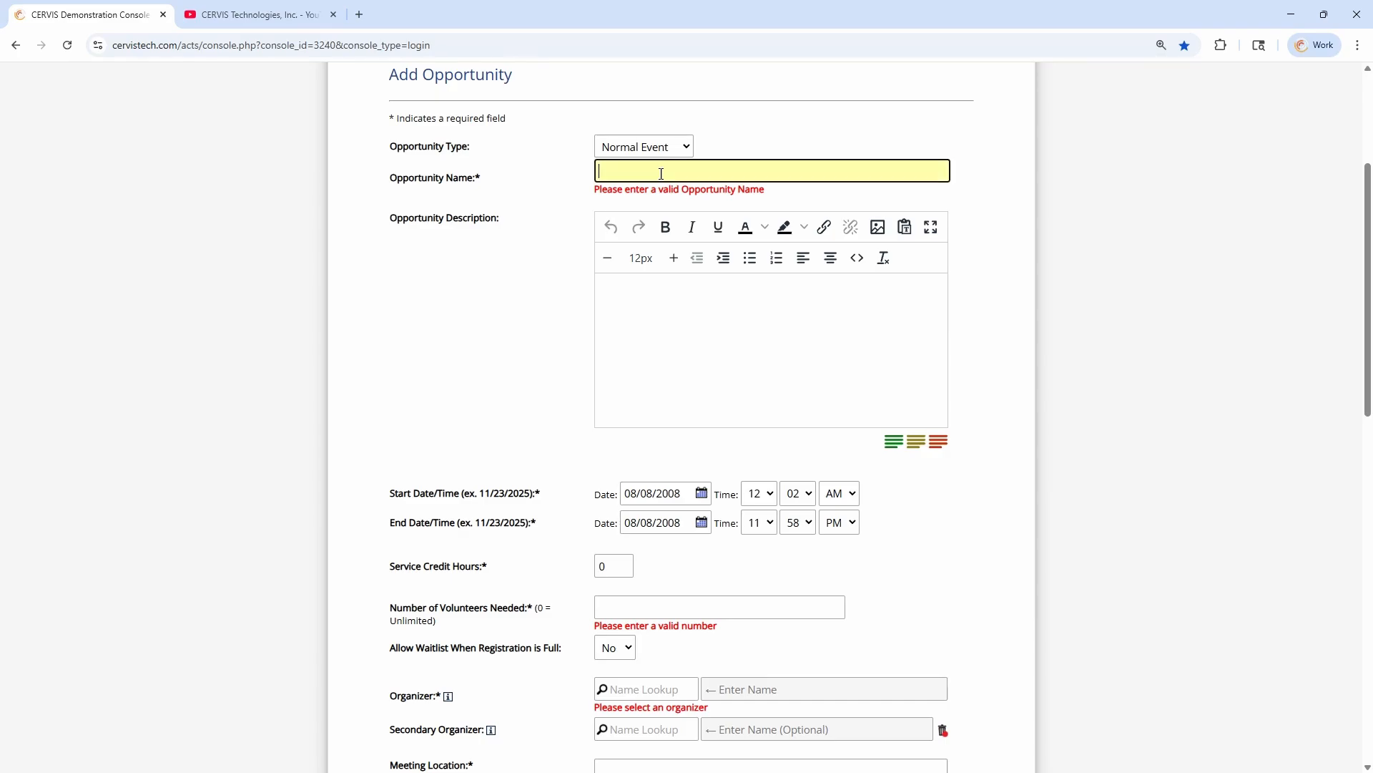
{"action": "left_click_drag", "start_coordinate": [480, 177], "coordinate": [424, 177]}
{"action": "left_click", "coordinate": [643, 169]}
{"action": "left_click", "coordinate": [666, 325]}
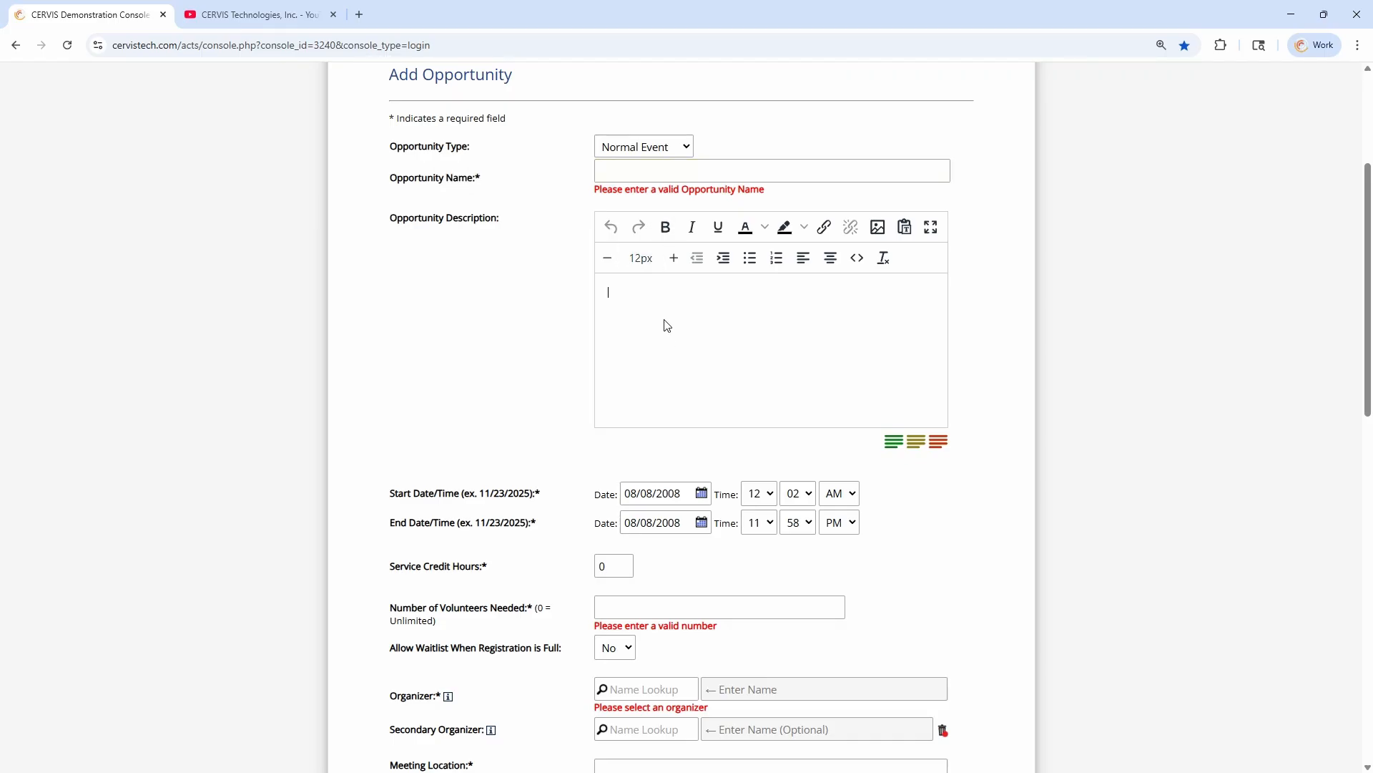
{"action": "left_click", "coordinate": [620, 164]}
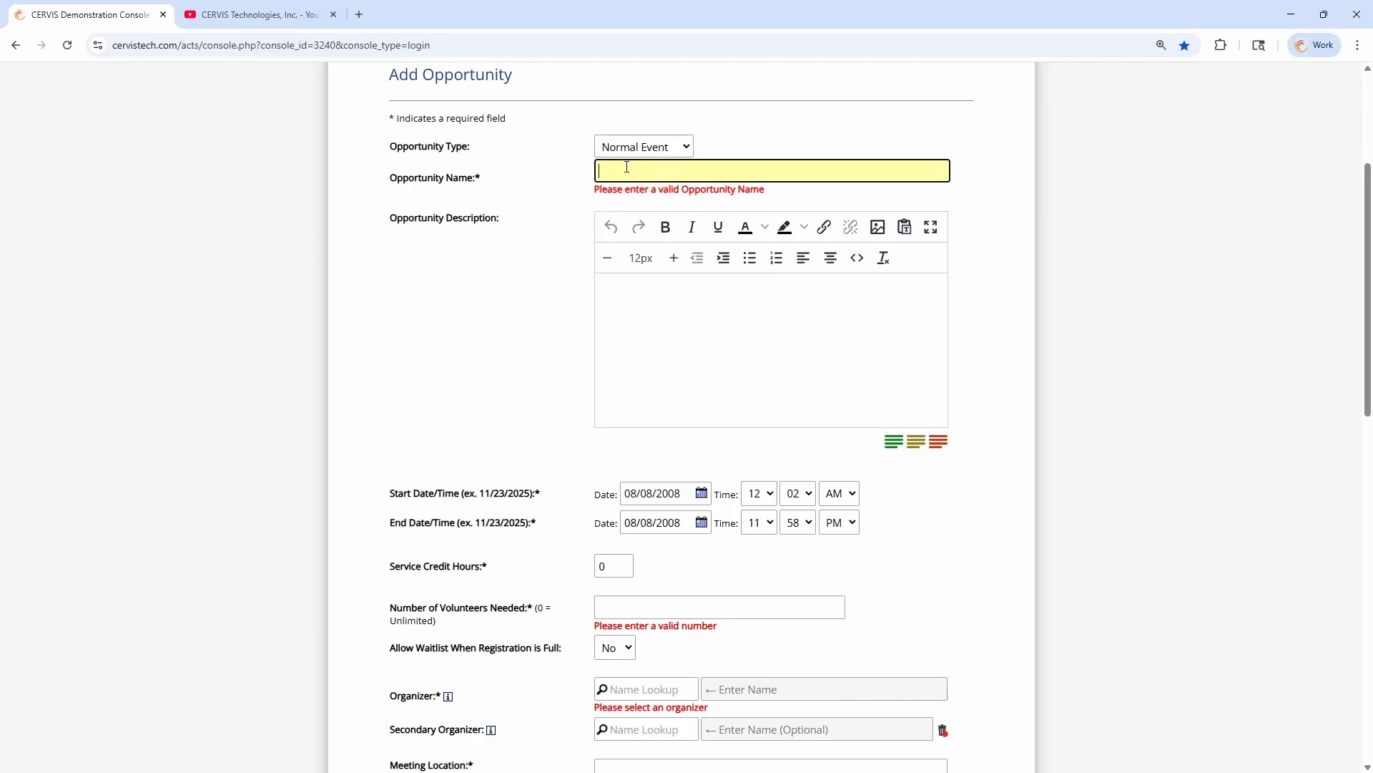
{"action": "type", "text": "School Name - Job"}
{"action": "left_click", "coordinate": [729, 356]}
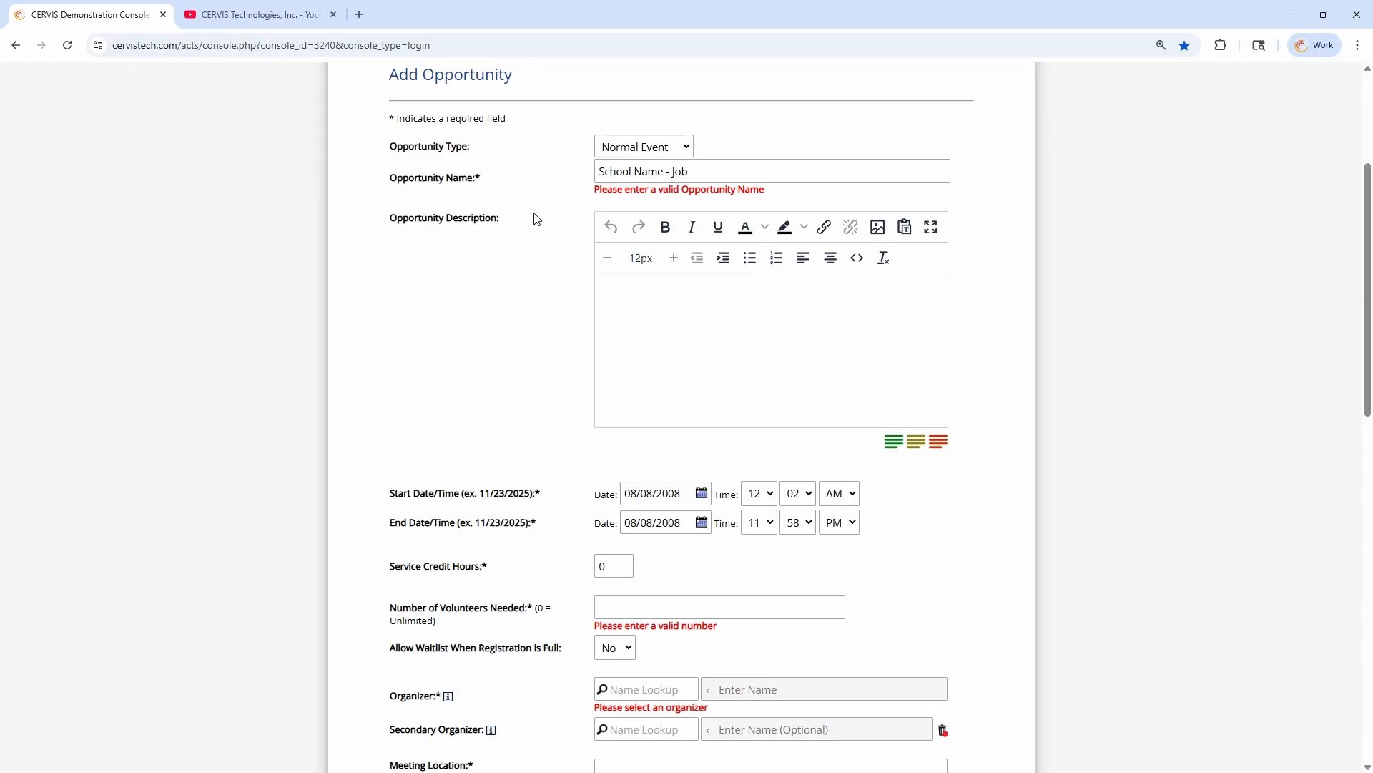
Check the new opportunity's Publish Online setting and expand its Advanced Options
{"action": "scroll", "coordinate": [544, 236], "scroll_direction": "down", "scroll_amount": 10}
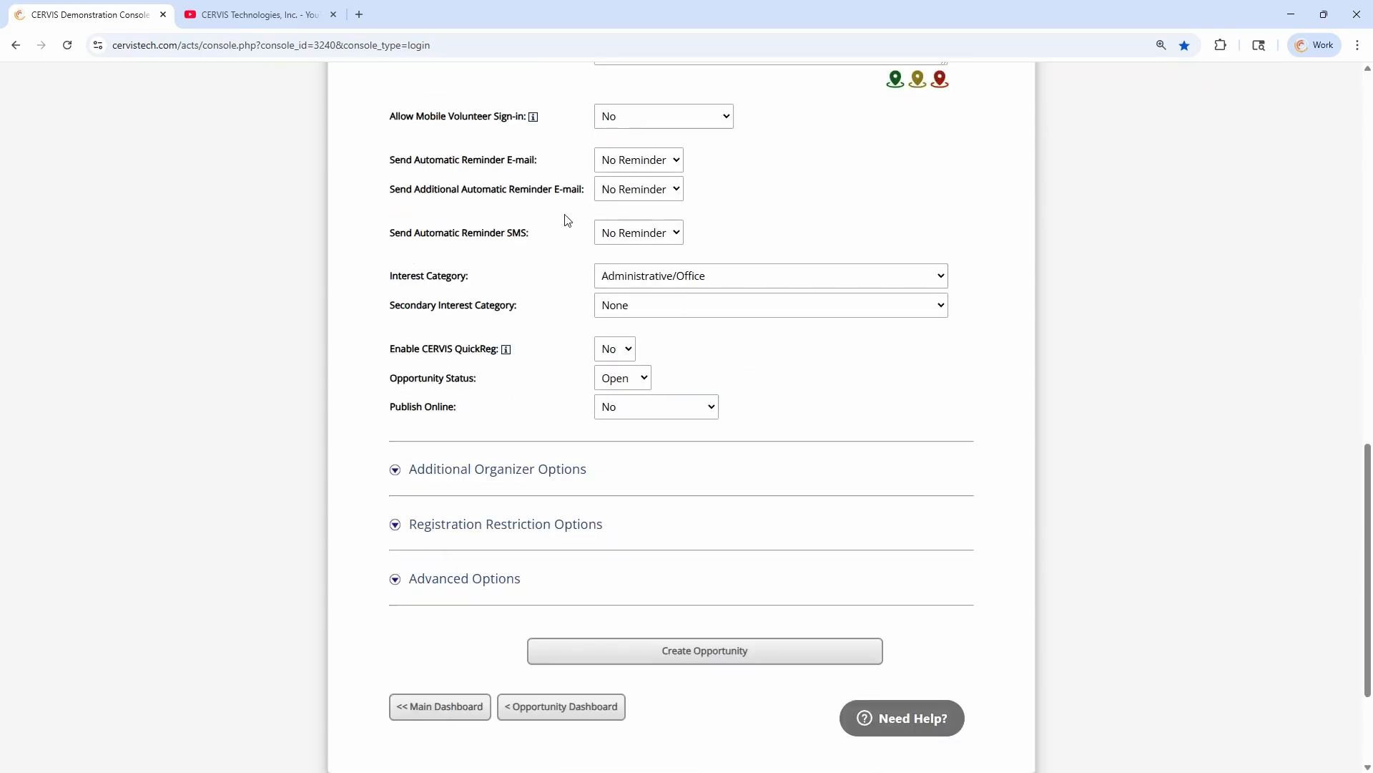
{"action": "left_click_drag", "start_coordinate": [389, 413], "coordinate": [548, 417]}
{"action": "left_click", "coordinate": [503, 402]}
{"action": "scroll", "coordinate": [505, 458], "scroll_direction": "down", "scroll_amount": 2}
{"action": "left_click", "coordinate": [466, 443]}
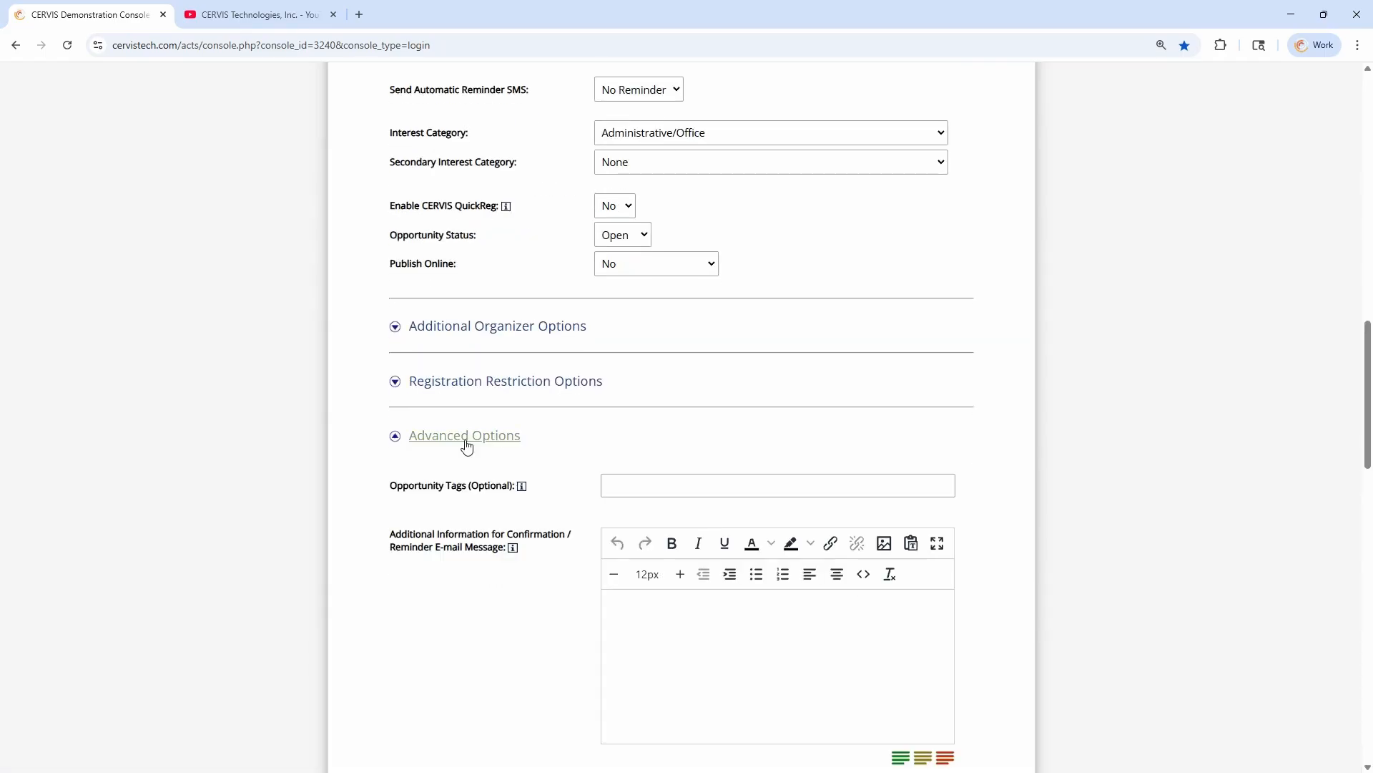
Look up "school" and assign School Name as the new opportunity's associated group
{"action": "scroll", "coordinate": [496, 460], "scroll_direction": "down", "scroll_amount": 15}
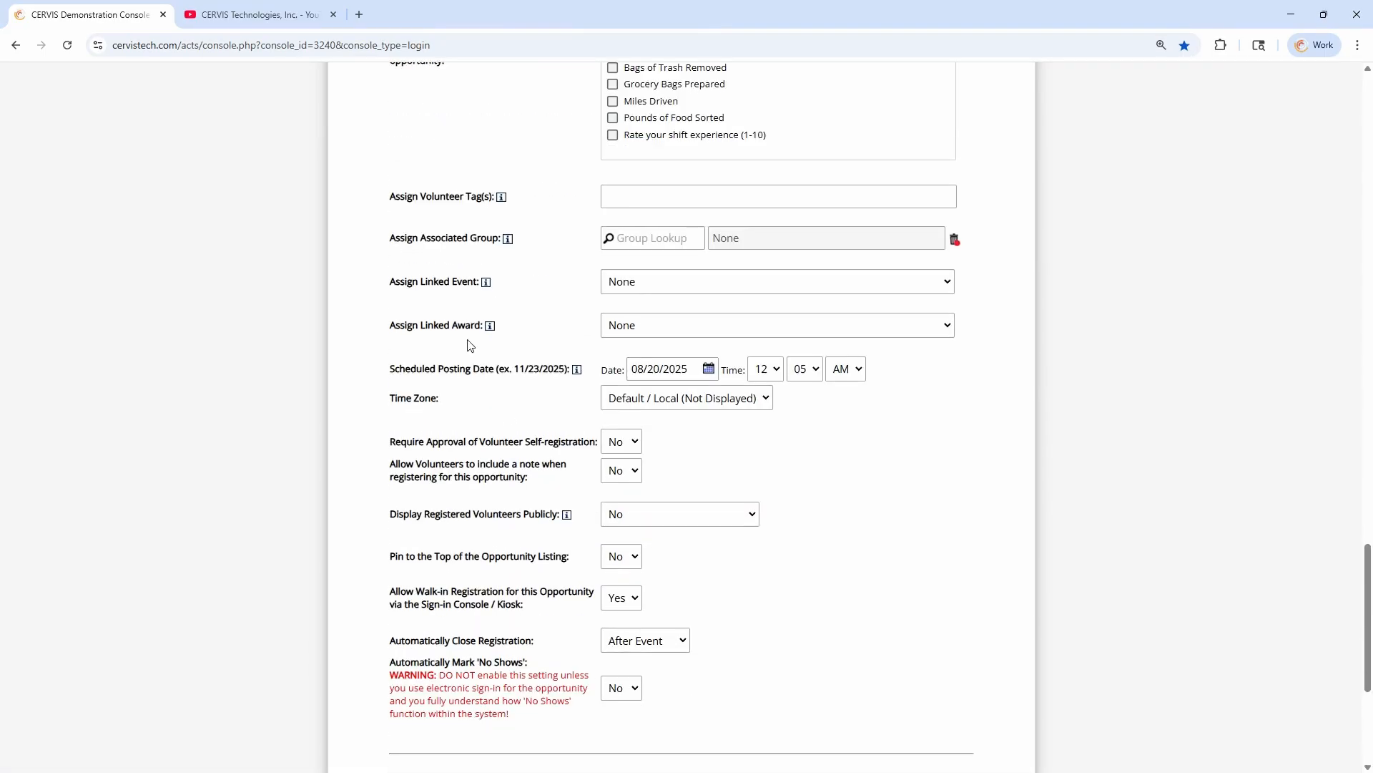
{"action": "left_click_drag", "start_coordinate": [395, 237], "coordinate": [512, 239]}
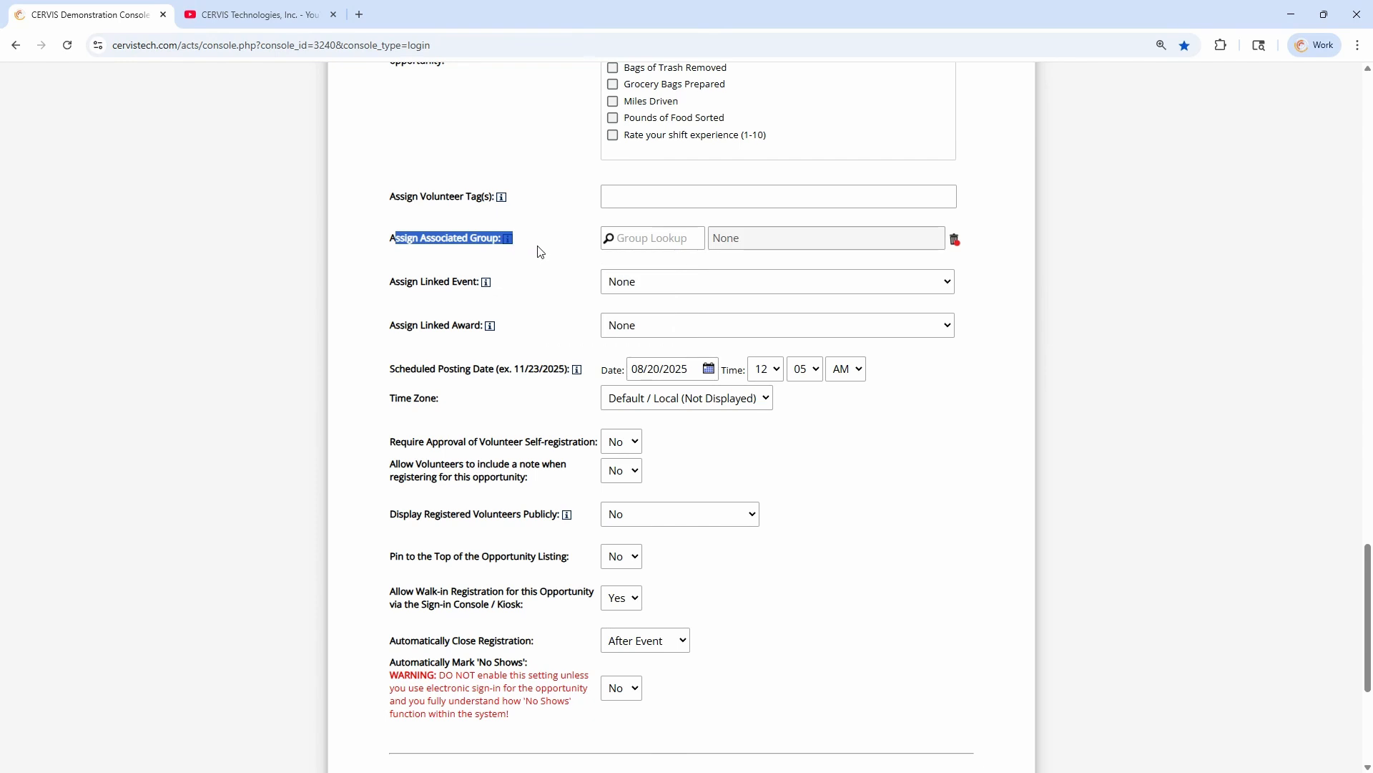
{"action": "left_click", "coordinate": [659, 240]}
{"action": "type", "text": "school"}
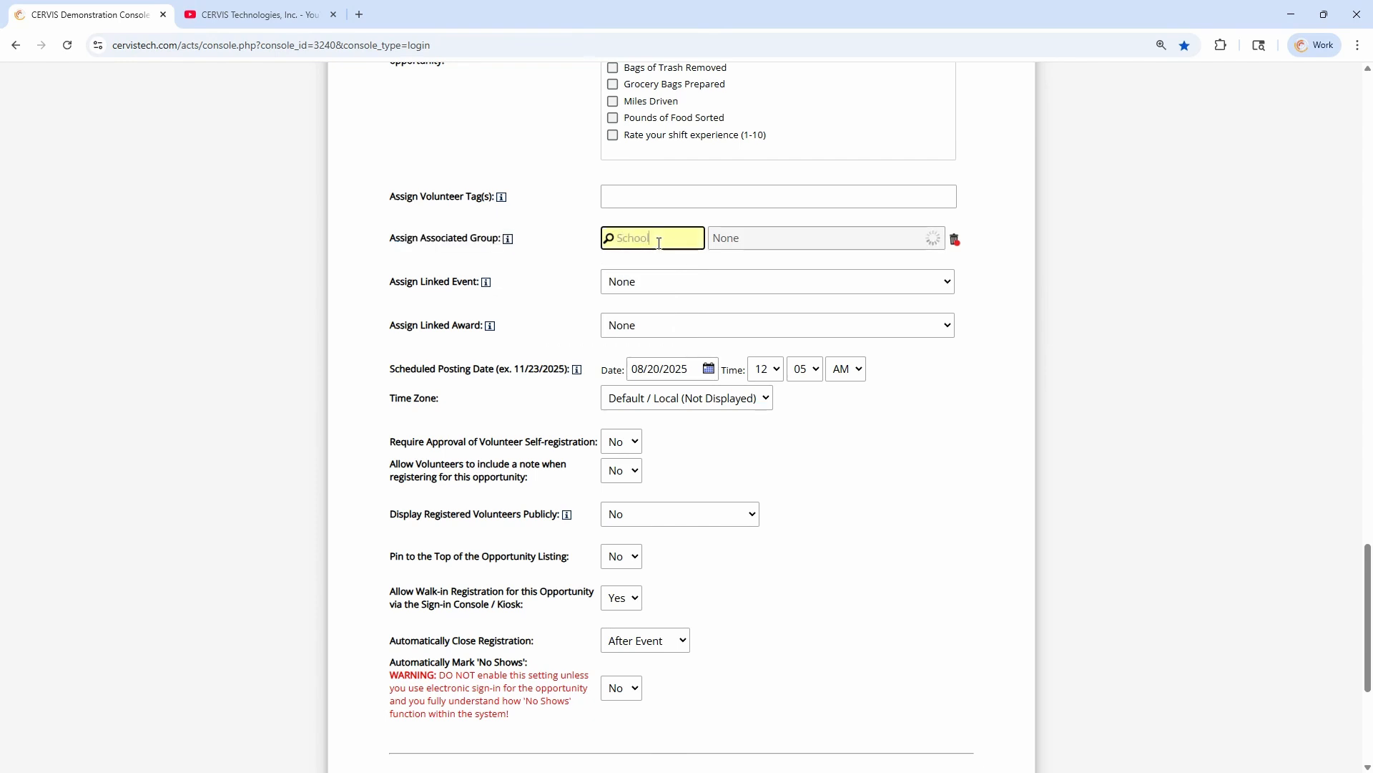
{"action": "left_click", "coordinate": [642, 301]}
{"action": "left_click", "coordinate": [568, 241]}
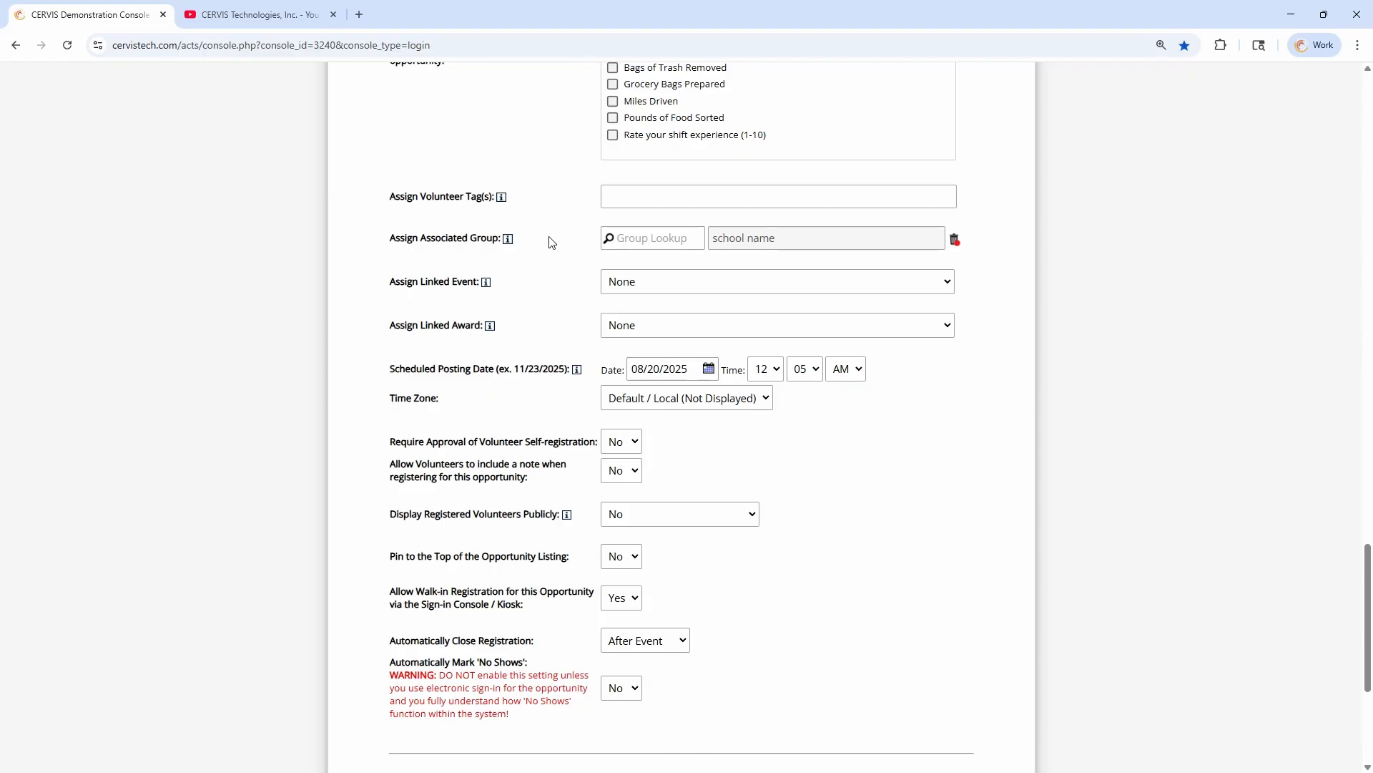
Leave the new opportunity uncreated, return to the Opportunity Dashboard and open "Trails & Waterways: Cleanout Colorado"
{"action": "scroll", "coordinate": [554, 245], "scroll_direction": "down", "scroll_amount": 5}
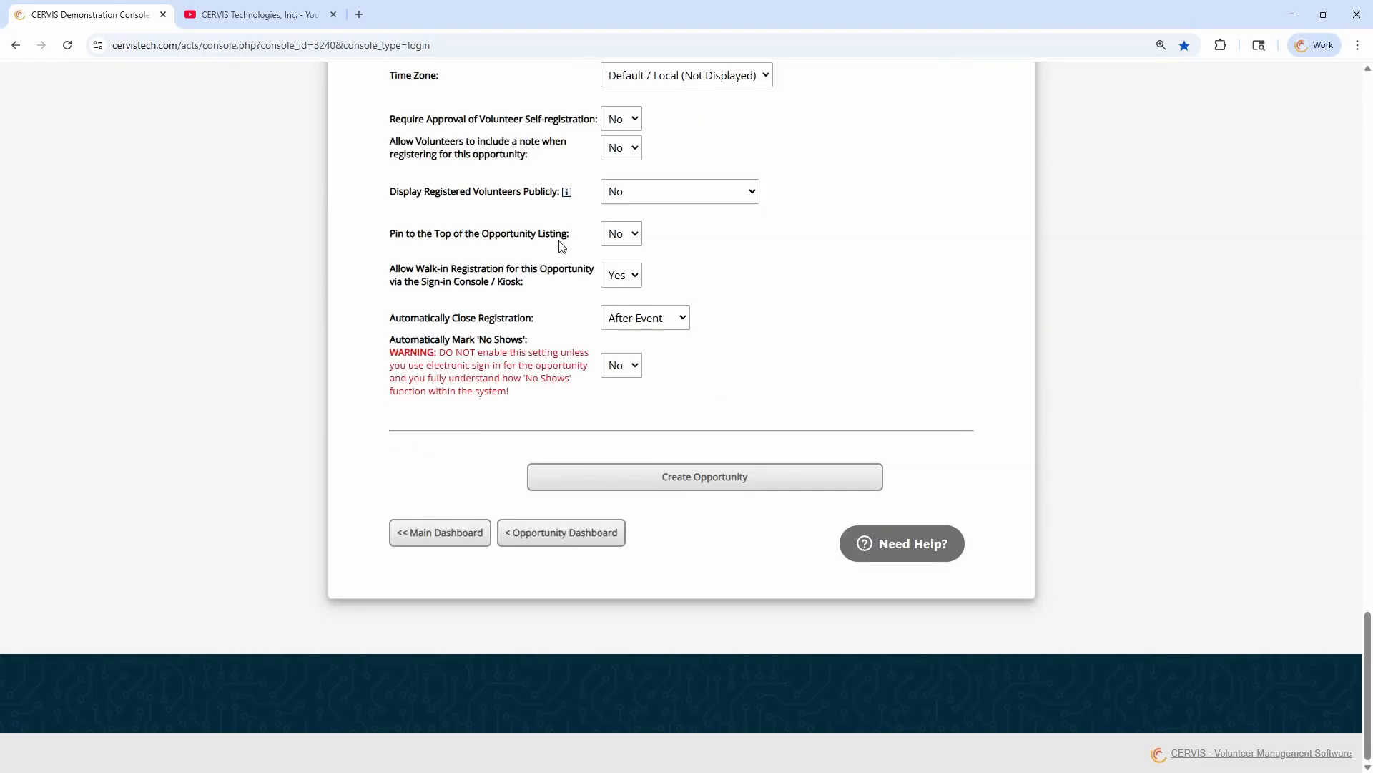
{"action": "left_click", "coordinate": [569, 538]}
{"action": "scroll", "coordinate": [592, 475], "scroll_direction": "down", "scroll_amount": 5}
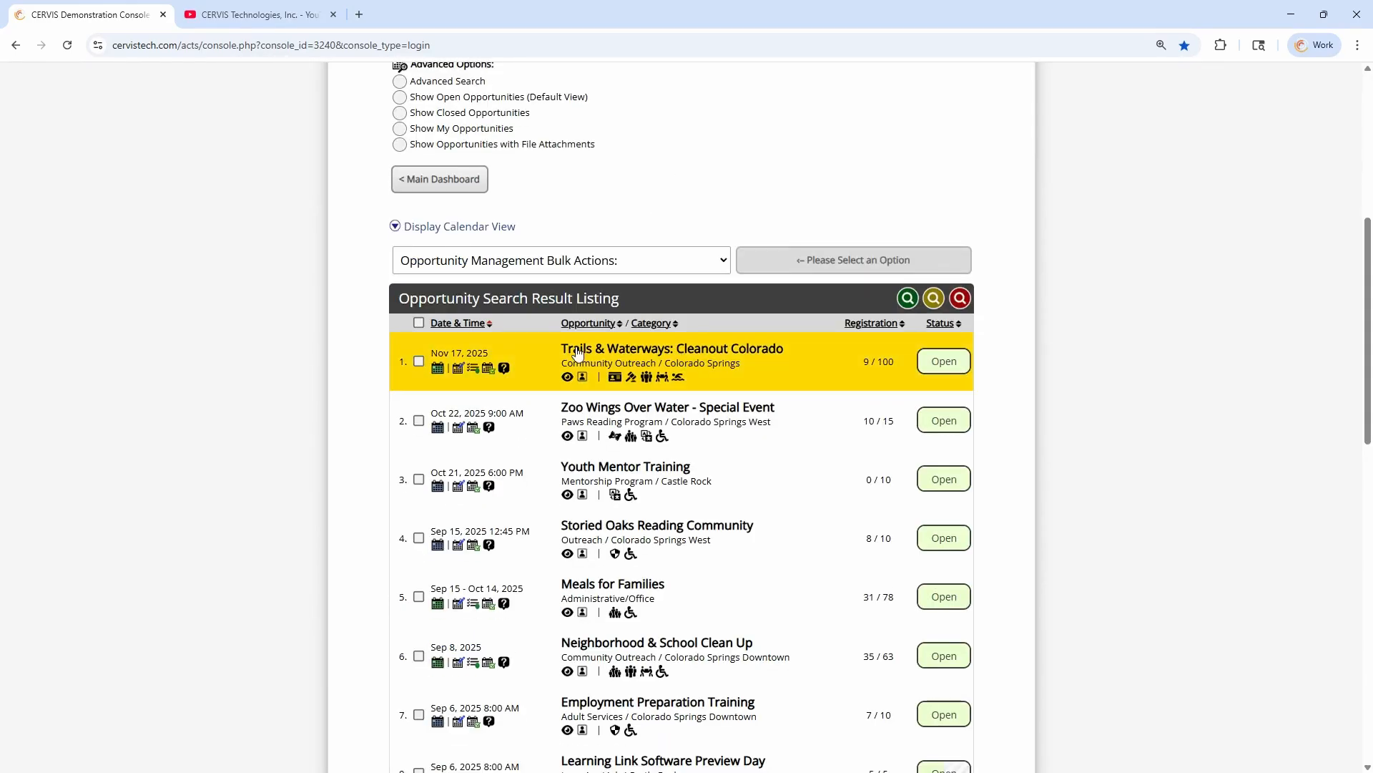
{"action": "left_click", "coordinate": [646, 354]}
{"action": "scroll", "coordinate": [646, 354], "scroll_direction": "down", "scroll_amount": 5}
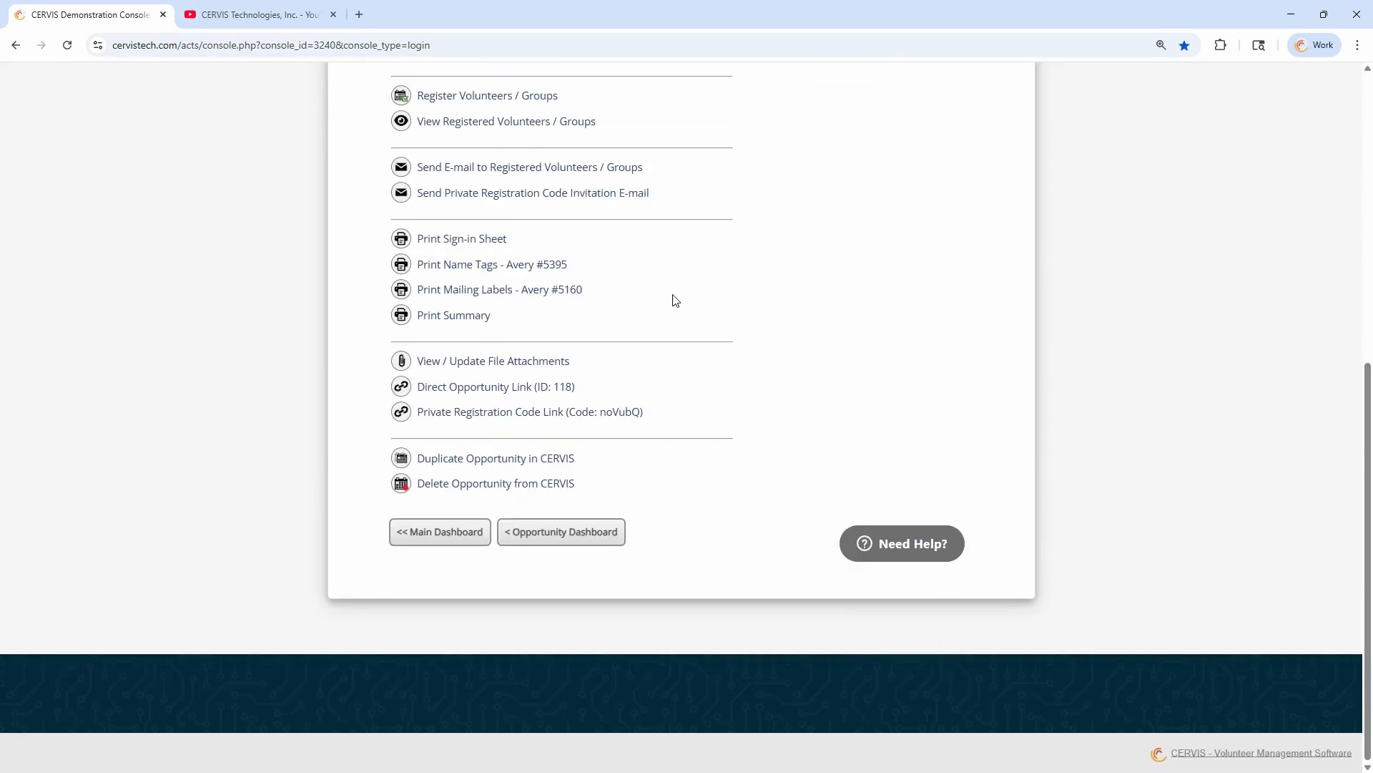
Copy the opportunity's short private registration code link, display that link's QR code and close it
{"action": "mouse_move", "coordinate": [488, 422]}
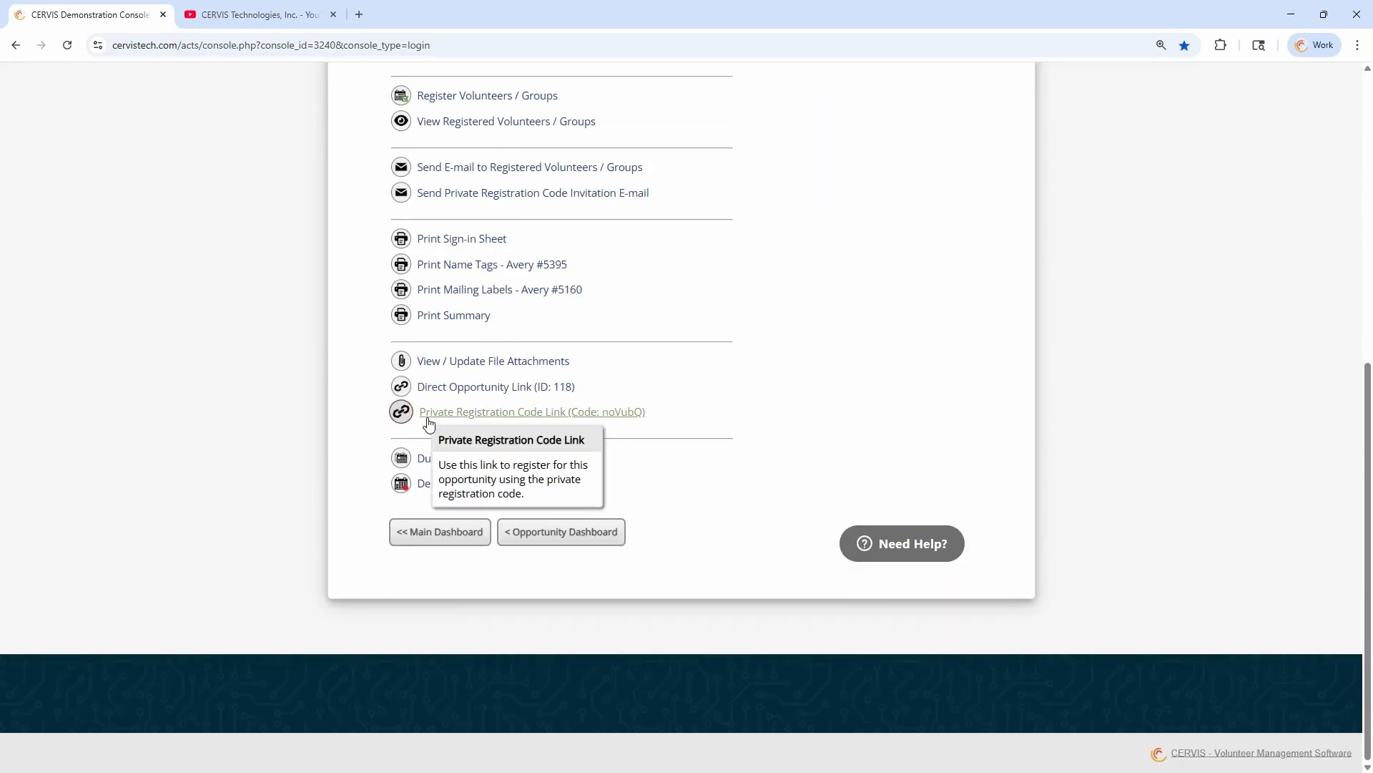
{"action": "left_click", "coordinate": [533, 414]}
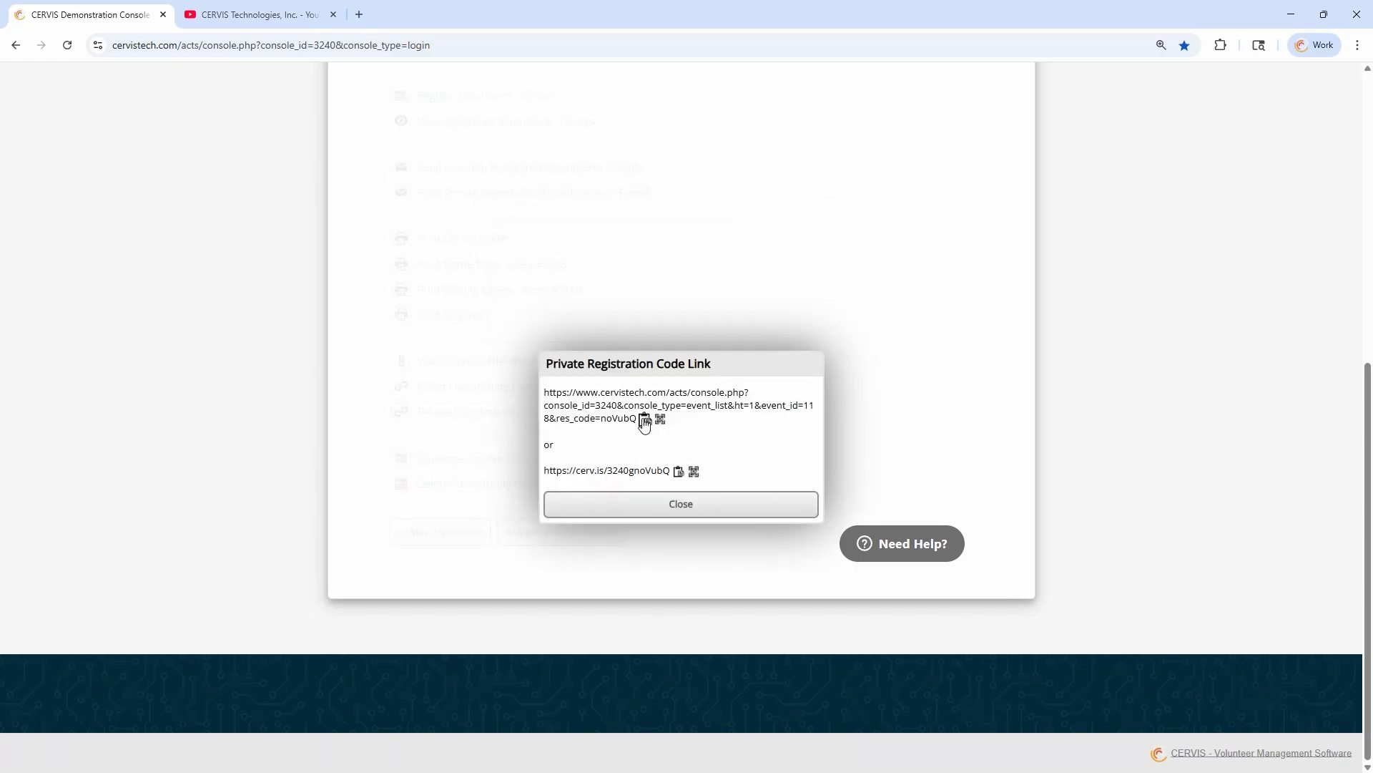
{"action": "left_click", "coordinate": [679, 473]}
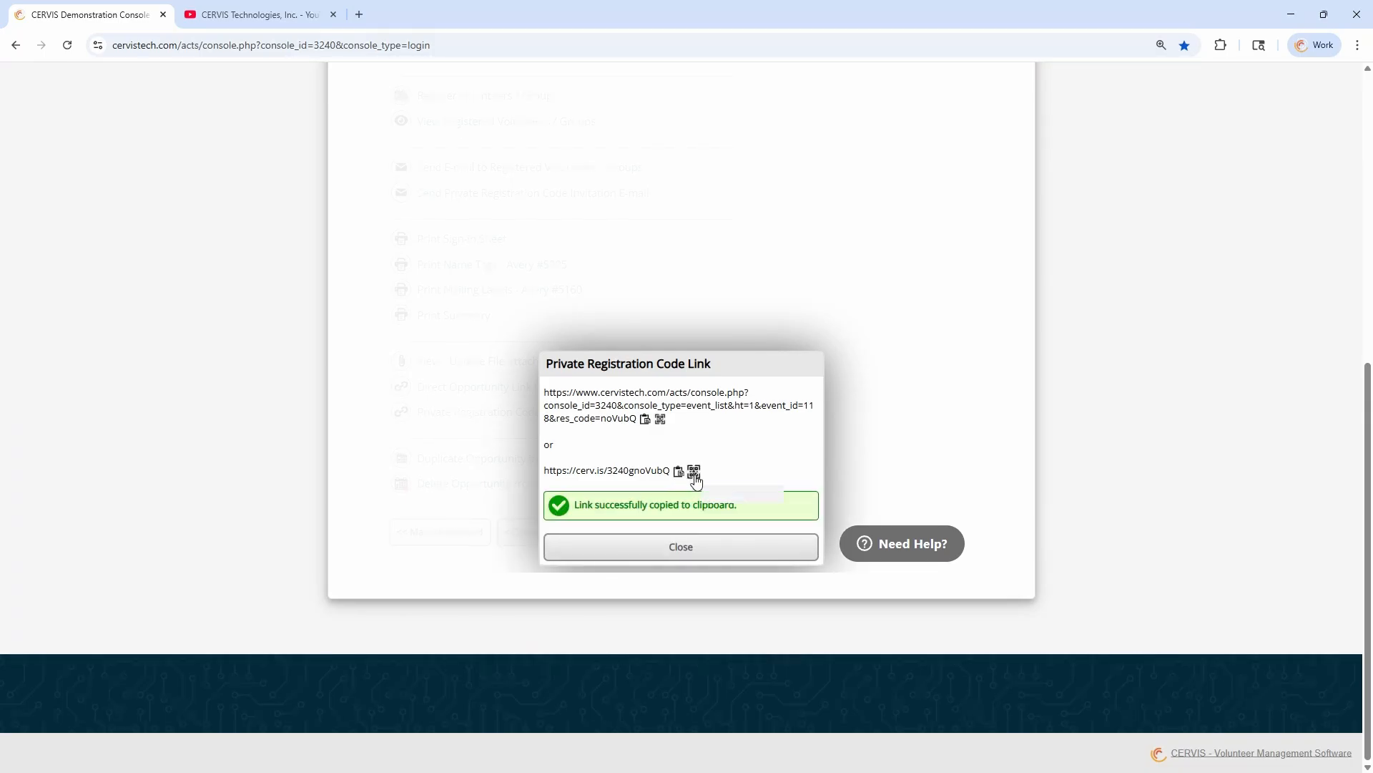
{"action": "left_click", "coordinate": [693, 475]}
{"action": "scroll", "coordinate": [889, 362], "scroll_direction": "up", "scroll_amount": 5}
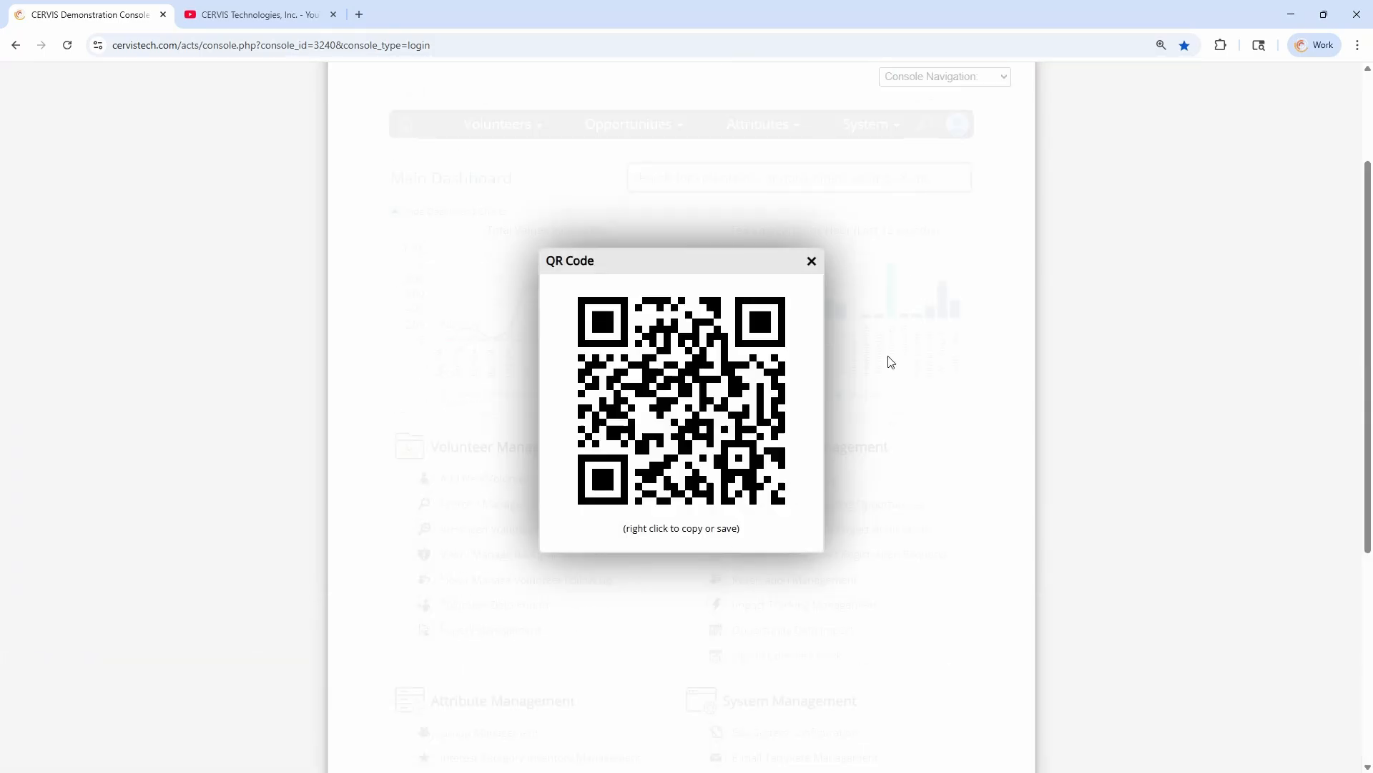
{"action": "scroll", "coordinate": [919, 379], "scroll_direction": "down", "scroll_amount": 2}
{"action": "scroll", "coordinate": [919, 379], "scroll_direction": "up", "scroll_amount": 1}
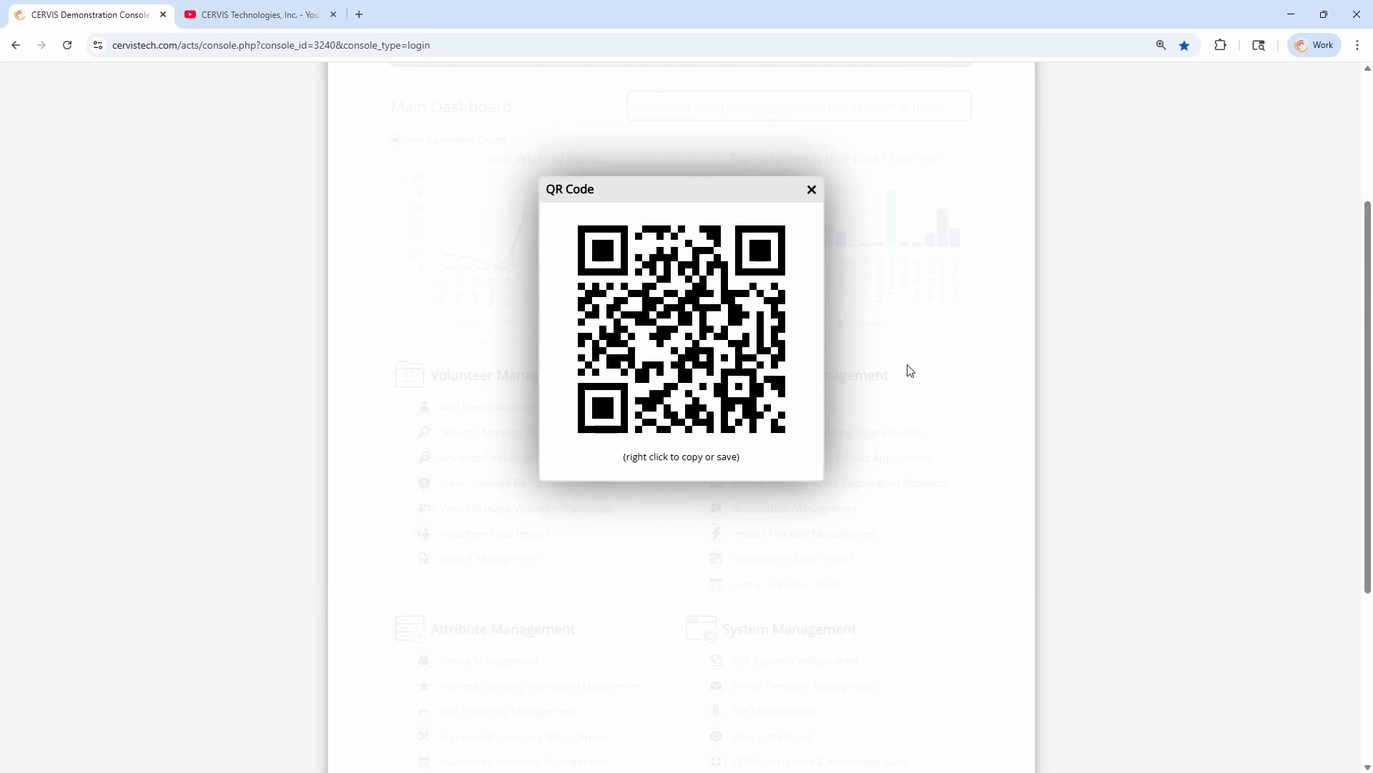
{"action": "left_click", "coordinate": [813, 192]}
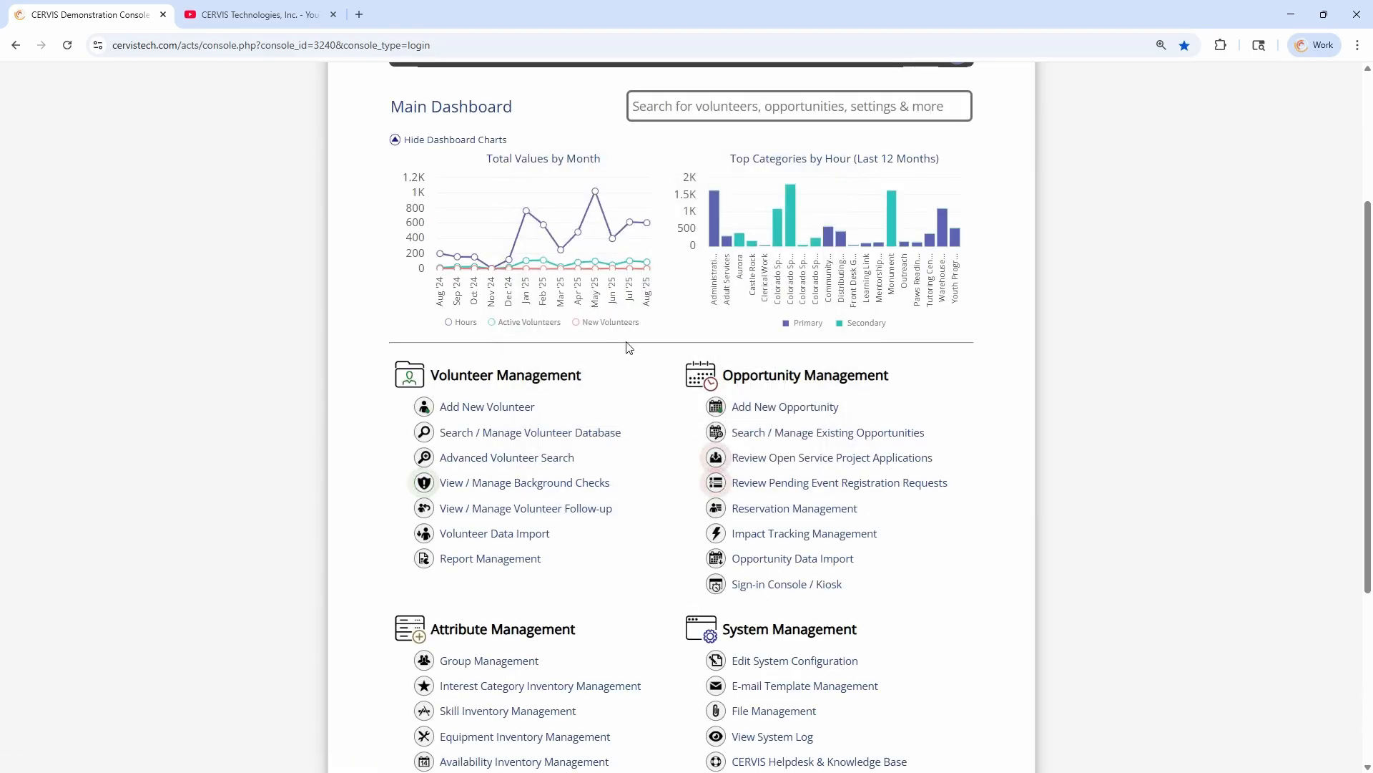
Open the copied registration link in an incognito window, review the opportunity's details and available slots, and close the window
{"action": "key", "text": "ctrl+shift+n"}
{"action": "key", "text": "ctrl+v"}
{"action": "key", "text": "Return"}
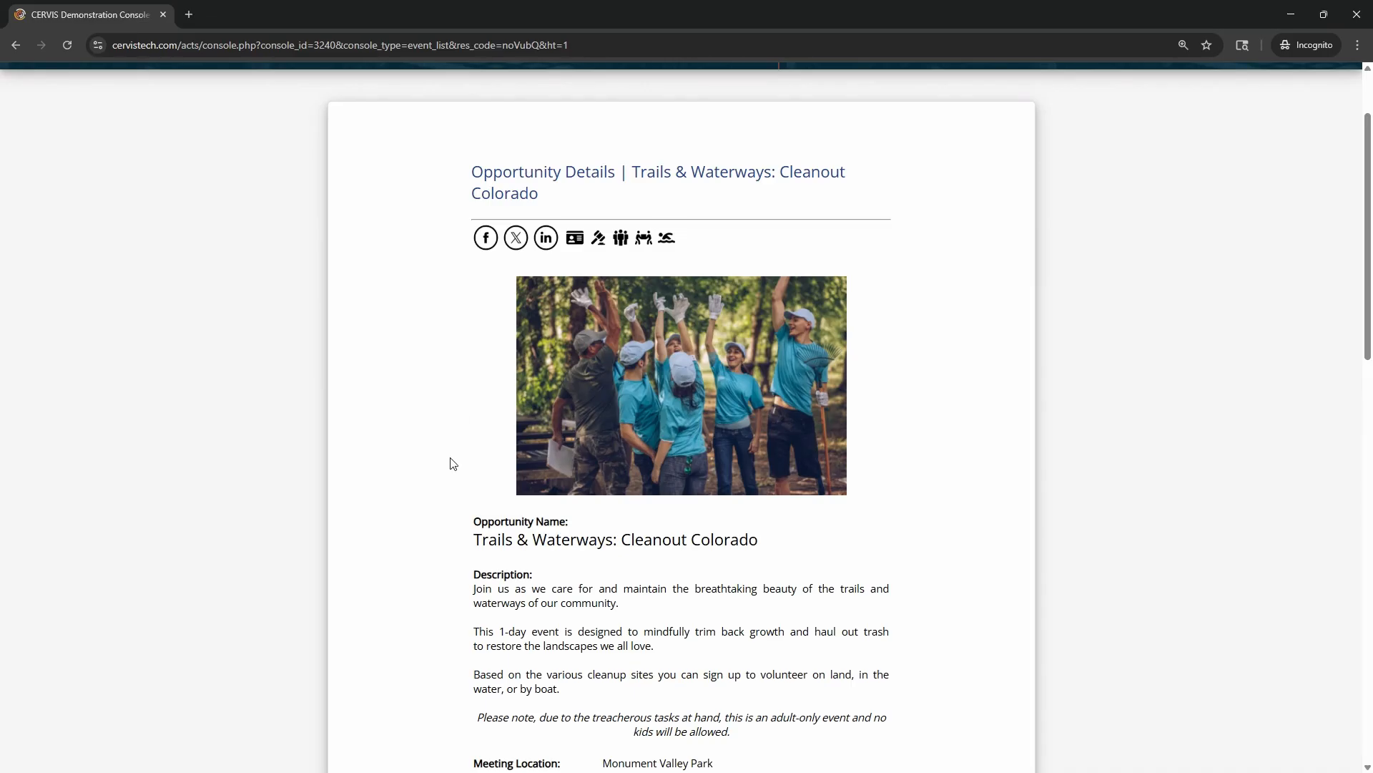
{"action": "scroll", "coordinate": [453, 463], "scroll_direction": "down", "scroll_amount": 2}
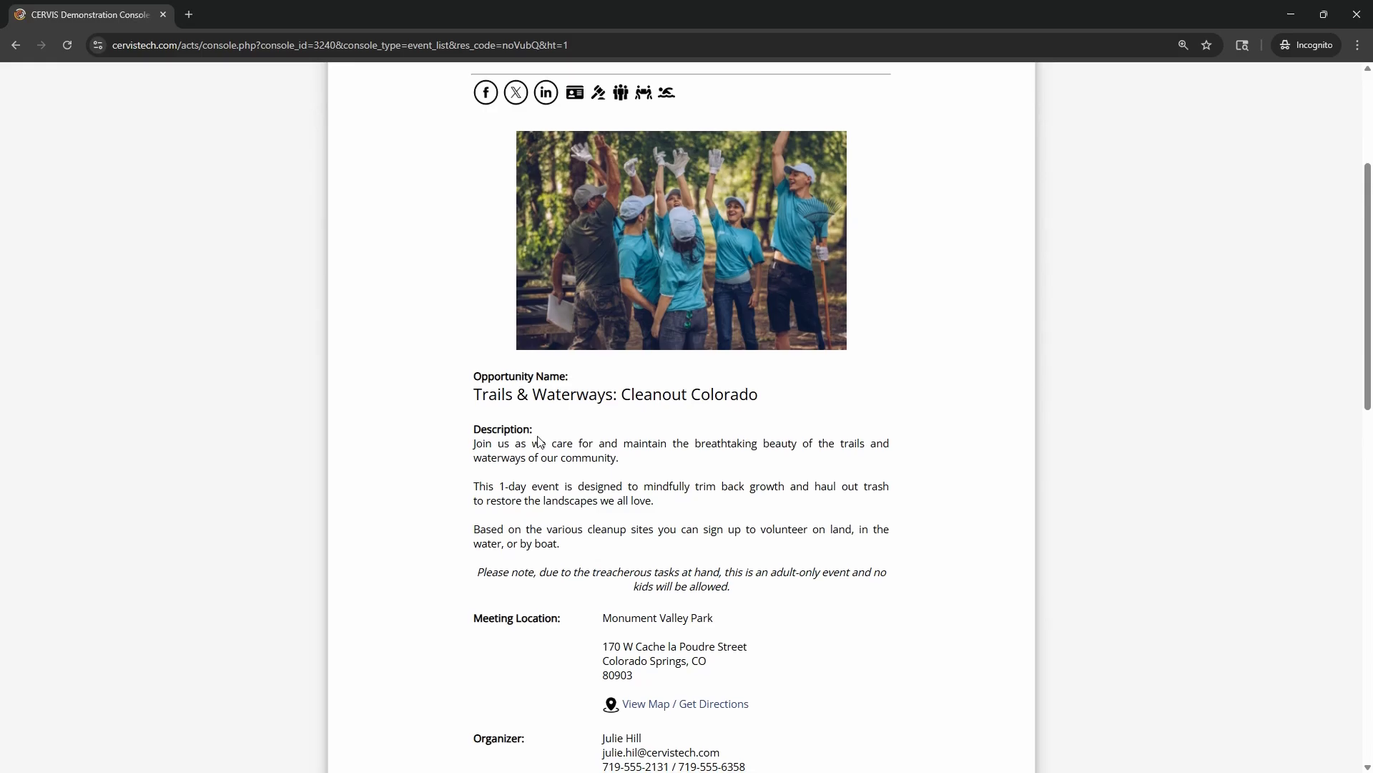
{"action": "scroll", "coordinate": [523, 438], "scroll_direction": "down", "scroll_amount": 1}
{"action": "scroll", "coordinate": [526, 336], "scroll_direction": "down", "scroll_amount": 5}
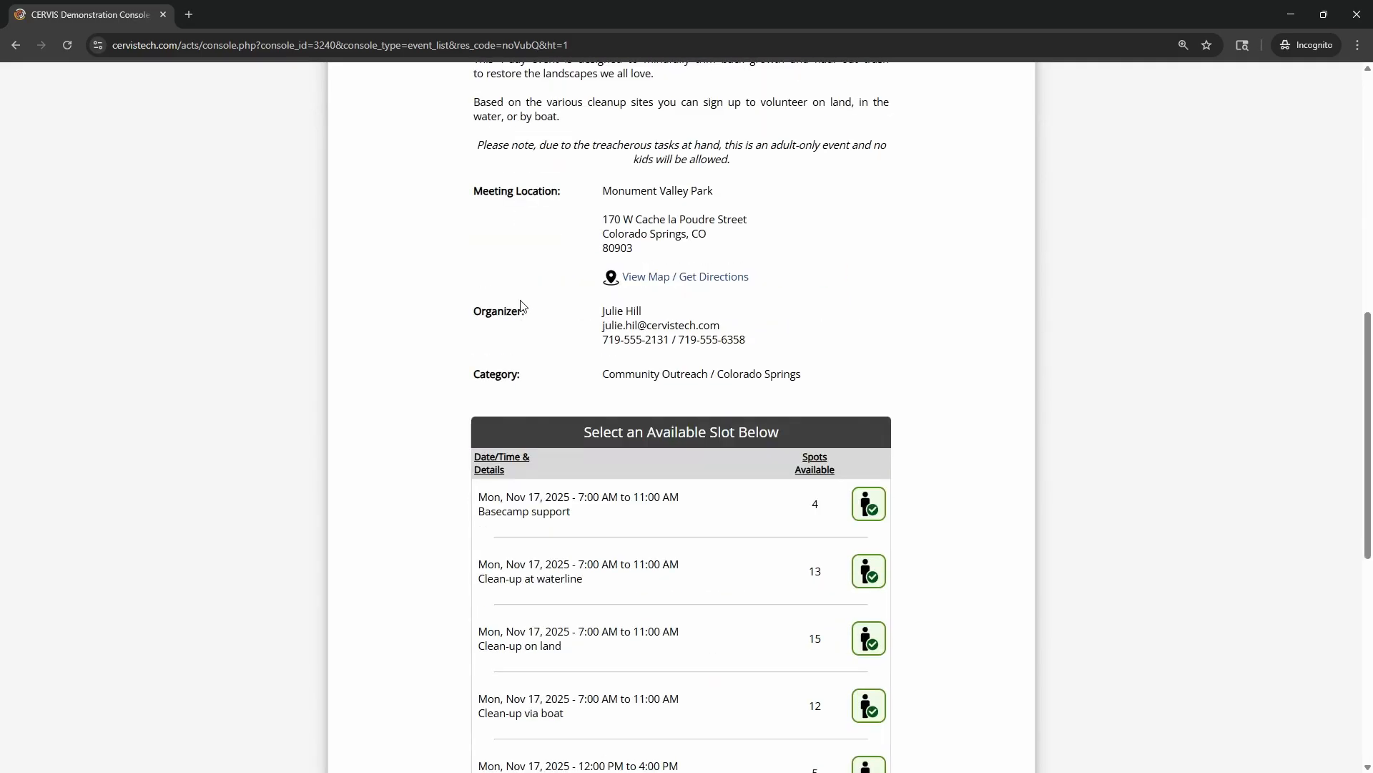
{"action": "scroll", "coordinate": [512, 214], "scroll_direction": "down", "scroll_amount": 2}
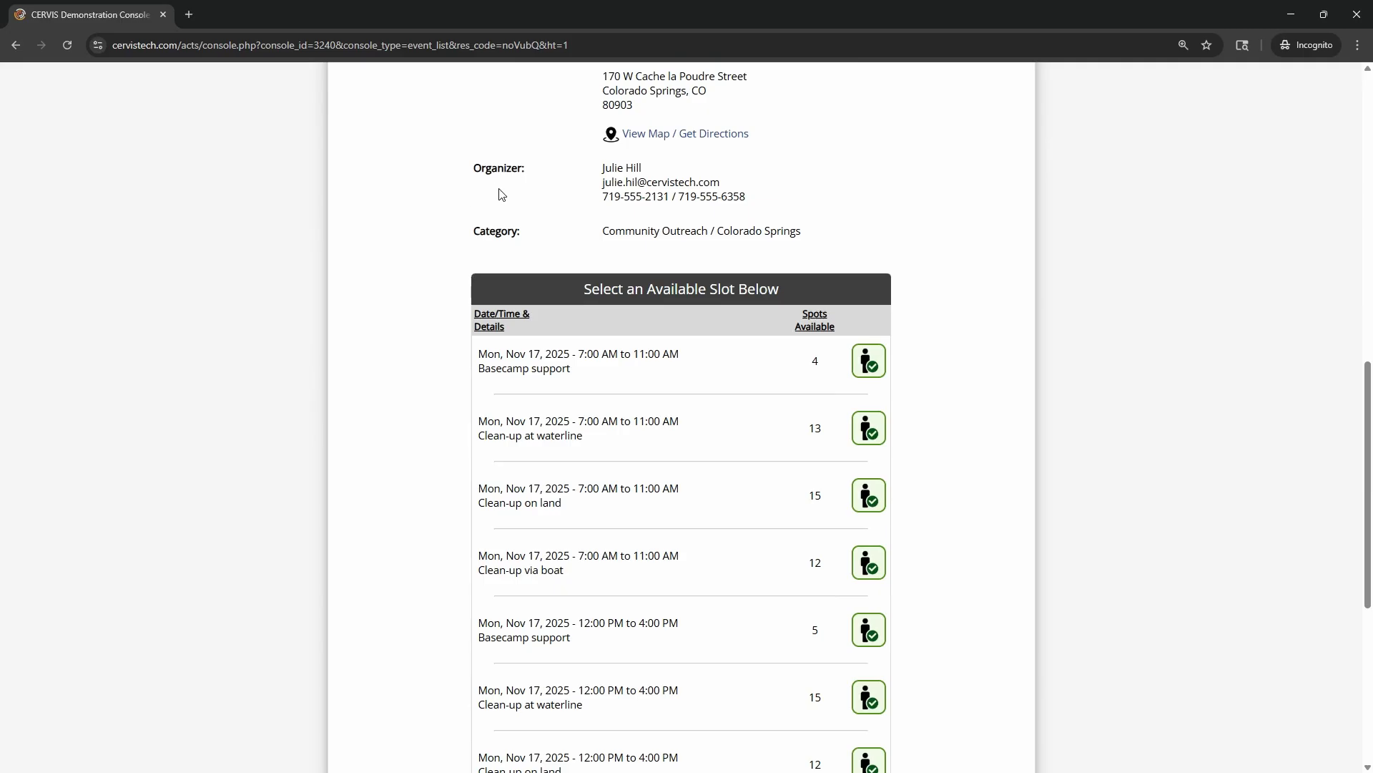
{"action": "scroll", "coordinate": [887, 214], "scroll_direction": "down", "scroll_amount": 2}
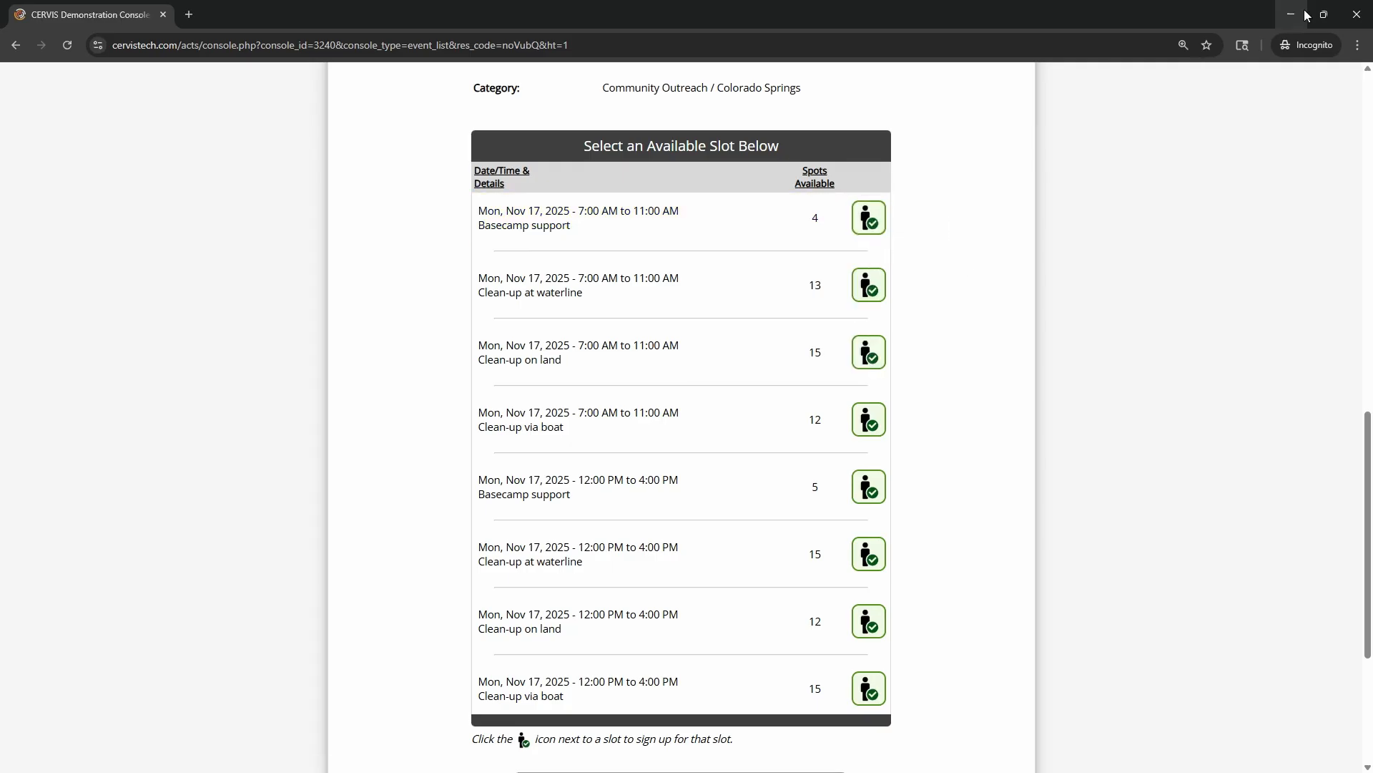
{"action": "left_click", "coordinate": [1354, 15]}
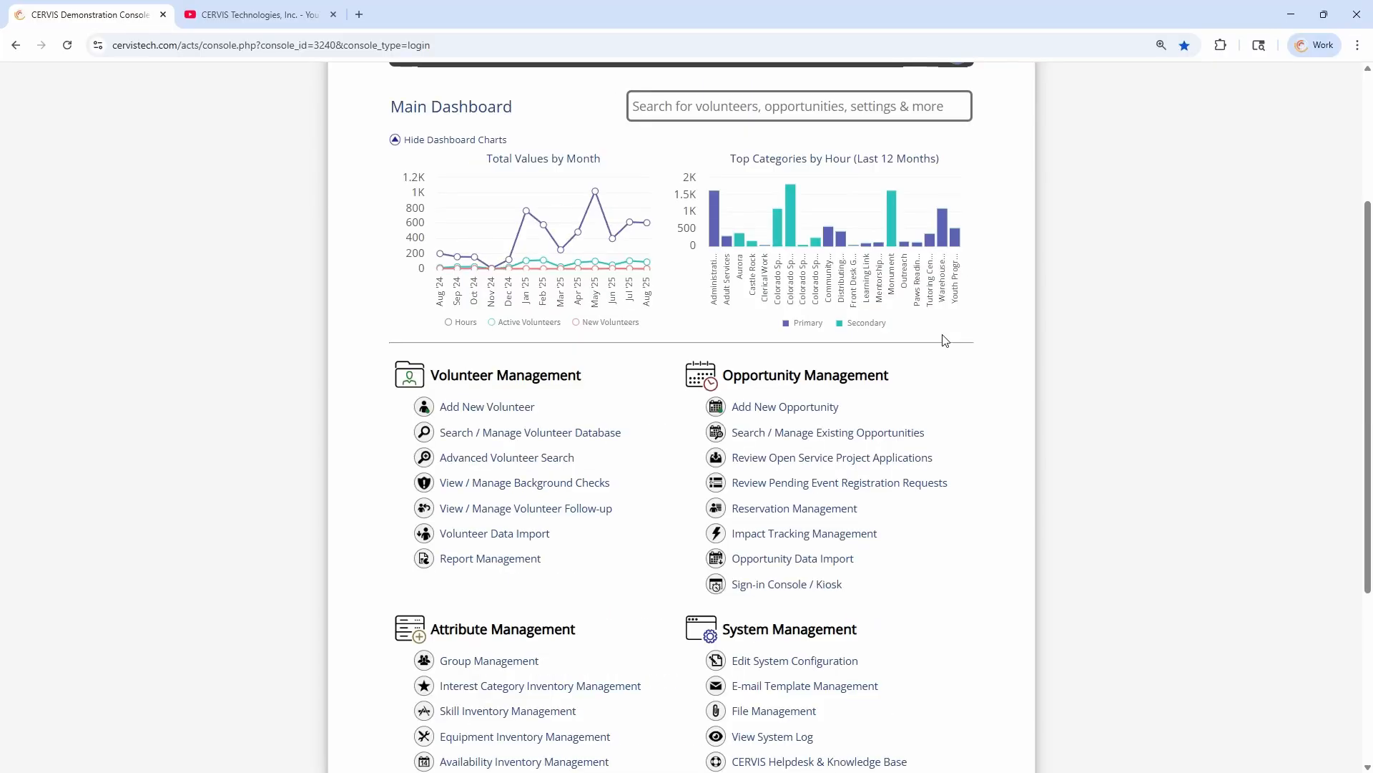
Reopen "Trails & Waterways: Cleanout Colorado" from the existing opportunities and start a private registration code invitation e-mail
{"action": "left_click", "coordinate": [859, 433]}
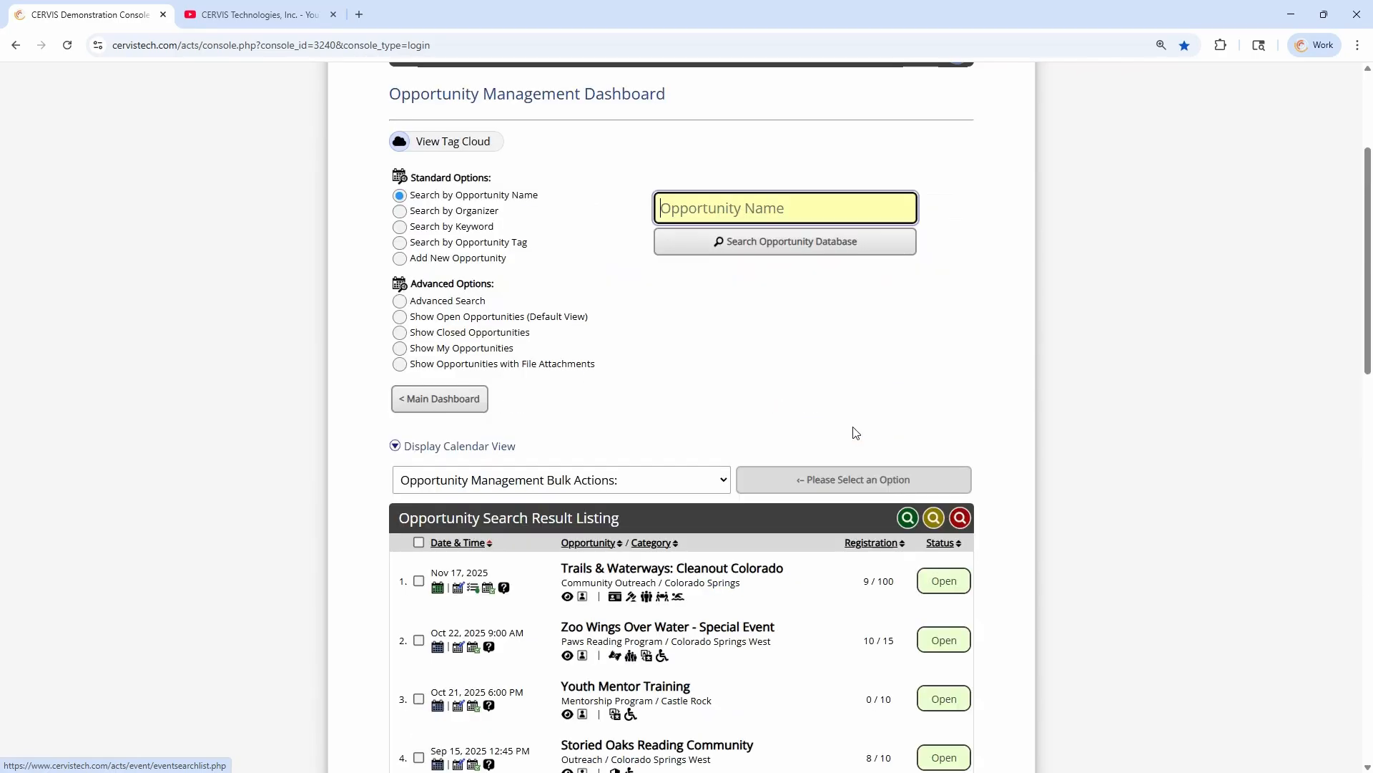
{"action": "scroll", "coordinate": [716, 399], "scroll_direction": "down", "scroll_amount": 3}
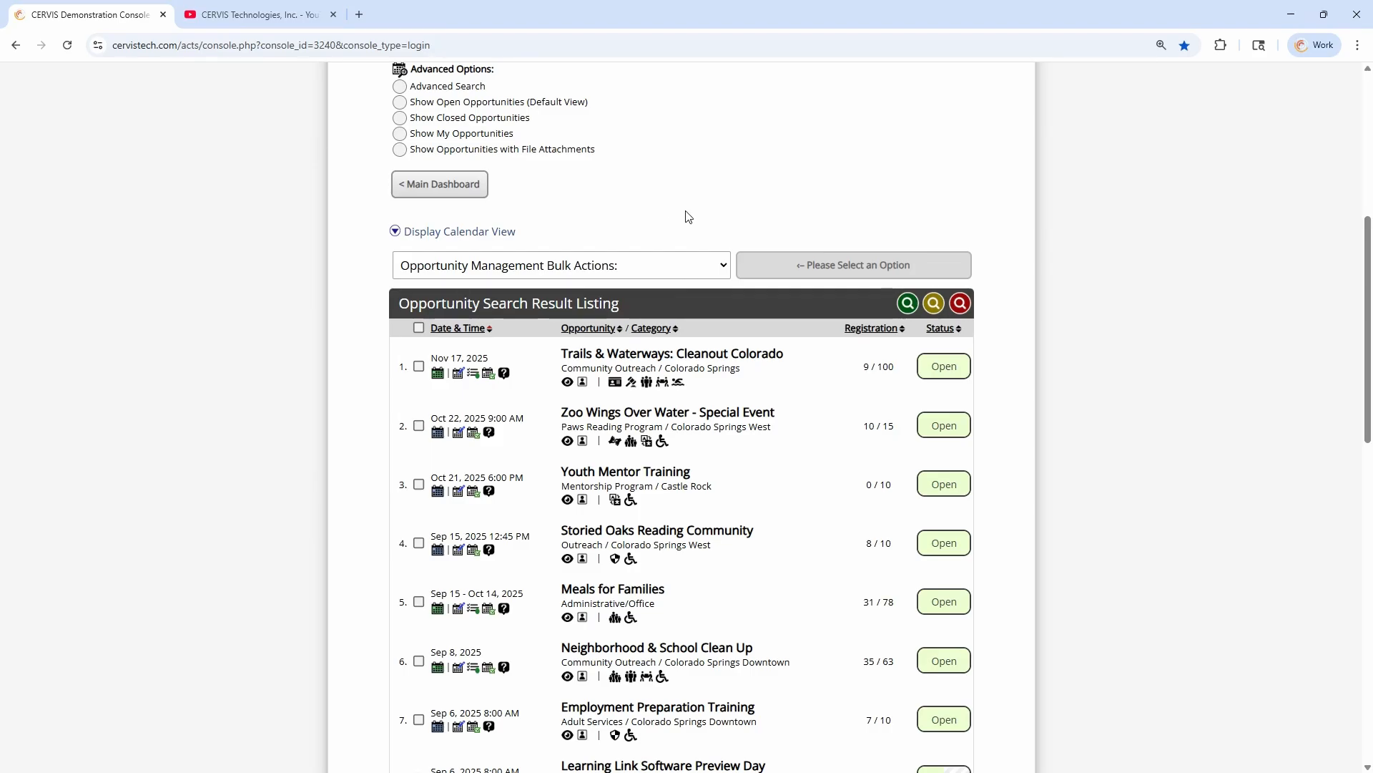
{"action": "left_click", "coordinate": [660, 353]}
{"action": "scroll", "coordinate": [653, 315], "scroll_direction": "down", "scroll_amount": 5}
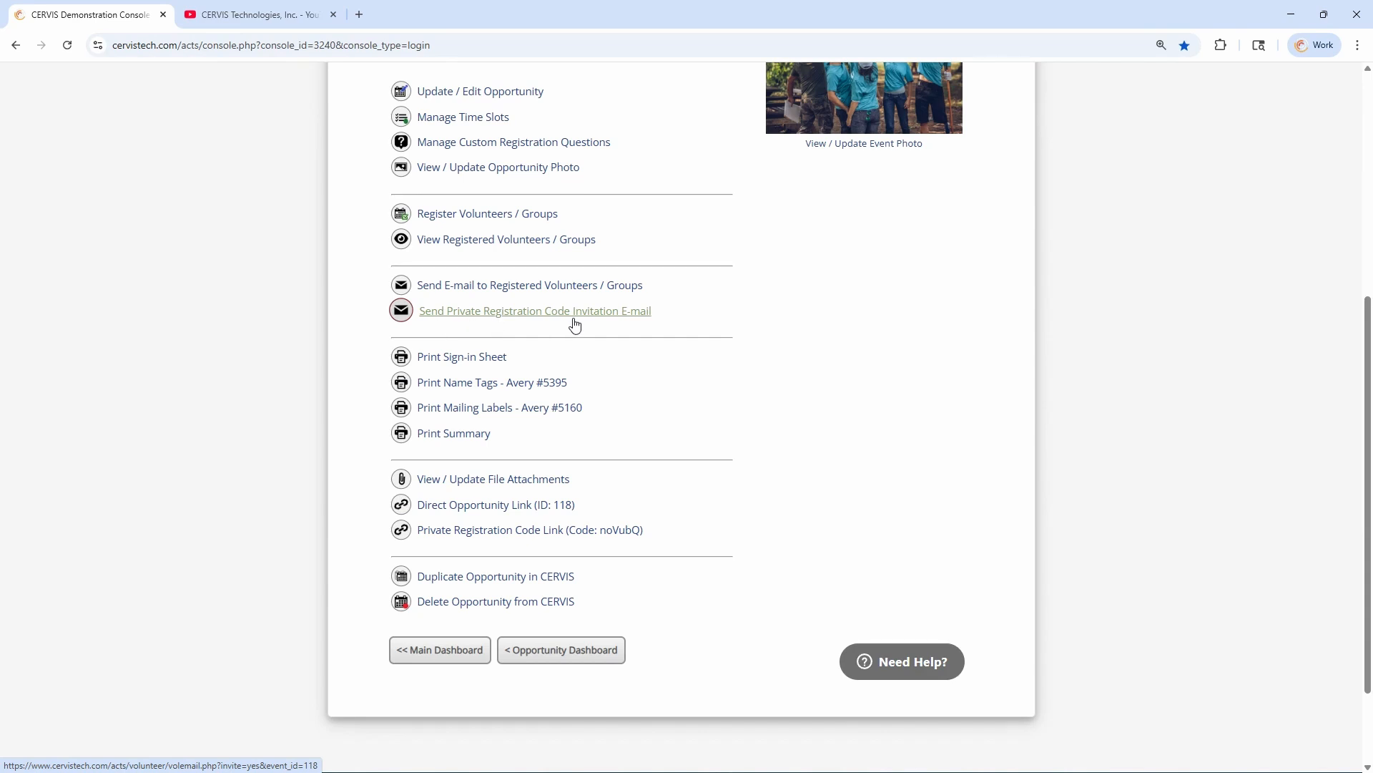
{"action": "left_click", "coordinate": [498, 312]}
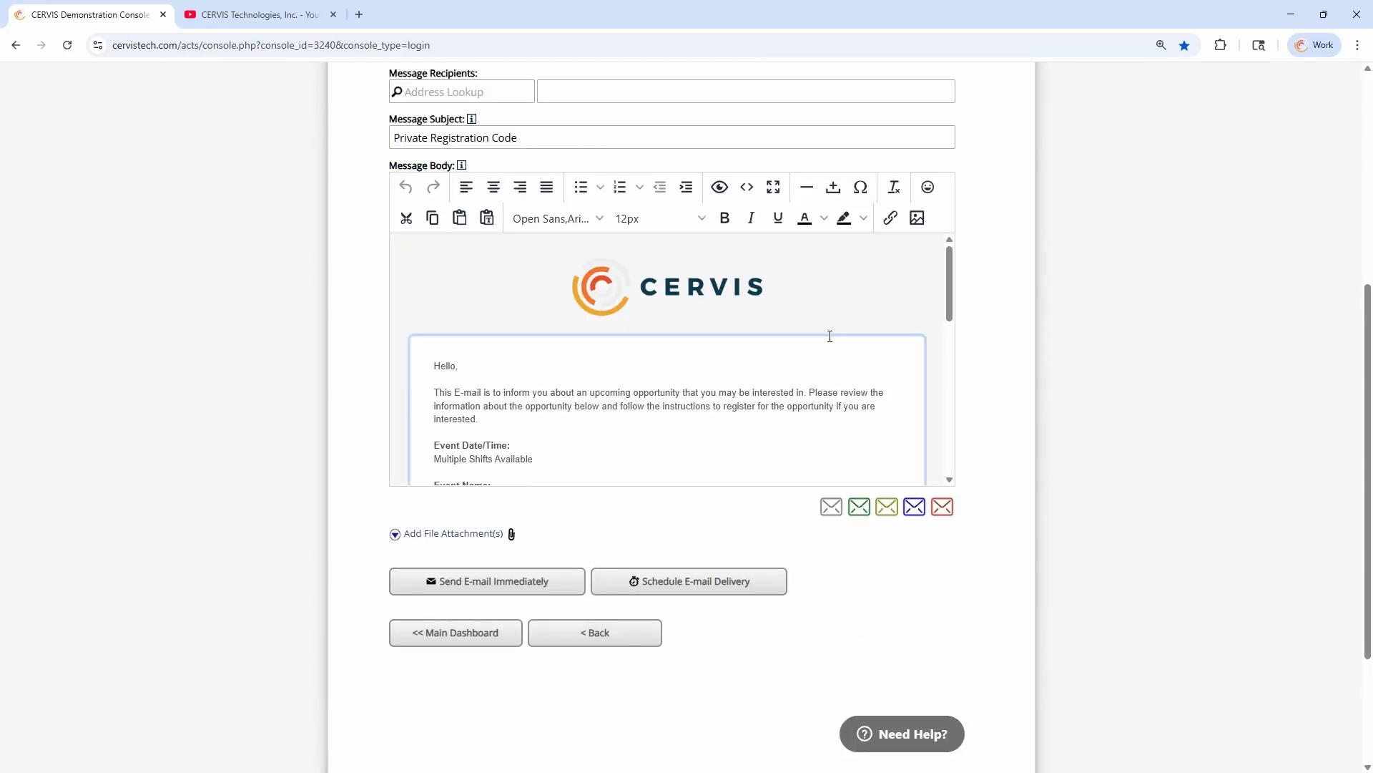
Review the invitation e-mail's recipient lookup and its message body through to the private registration code
{"action": "scroll", "coordinate": [1030, 321], "scroll_direction": "up", "scroll_amount": 4}
{"action": "scroll", "coordinate": [1009, 322], "scroll_direction": "down", "scroll_amount": 1}
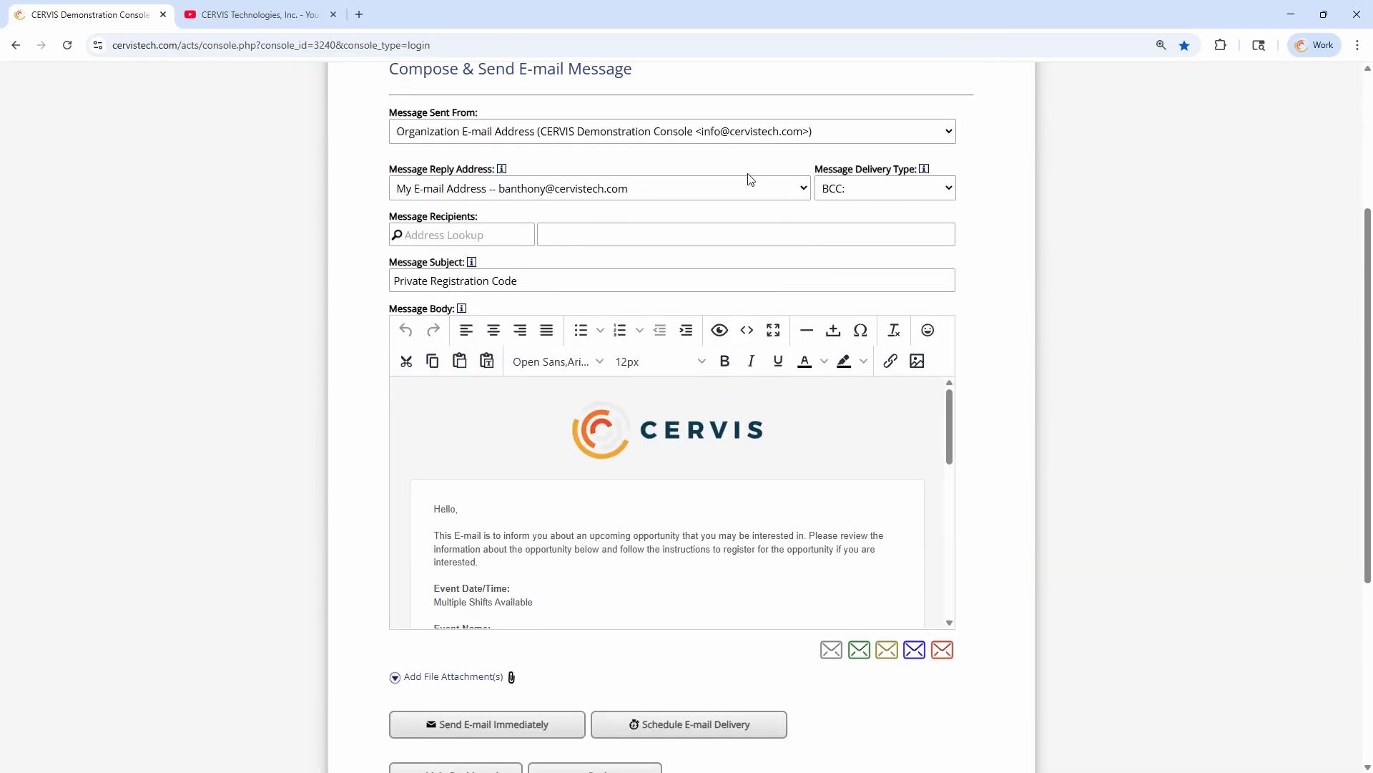
{"action": "left_click", "coordinate": [453, 233]}
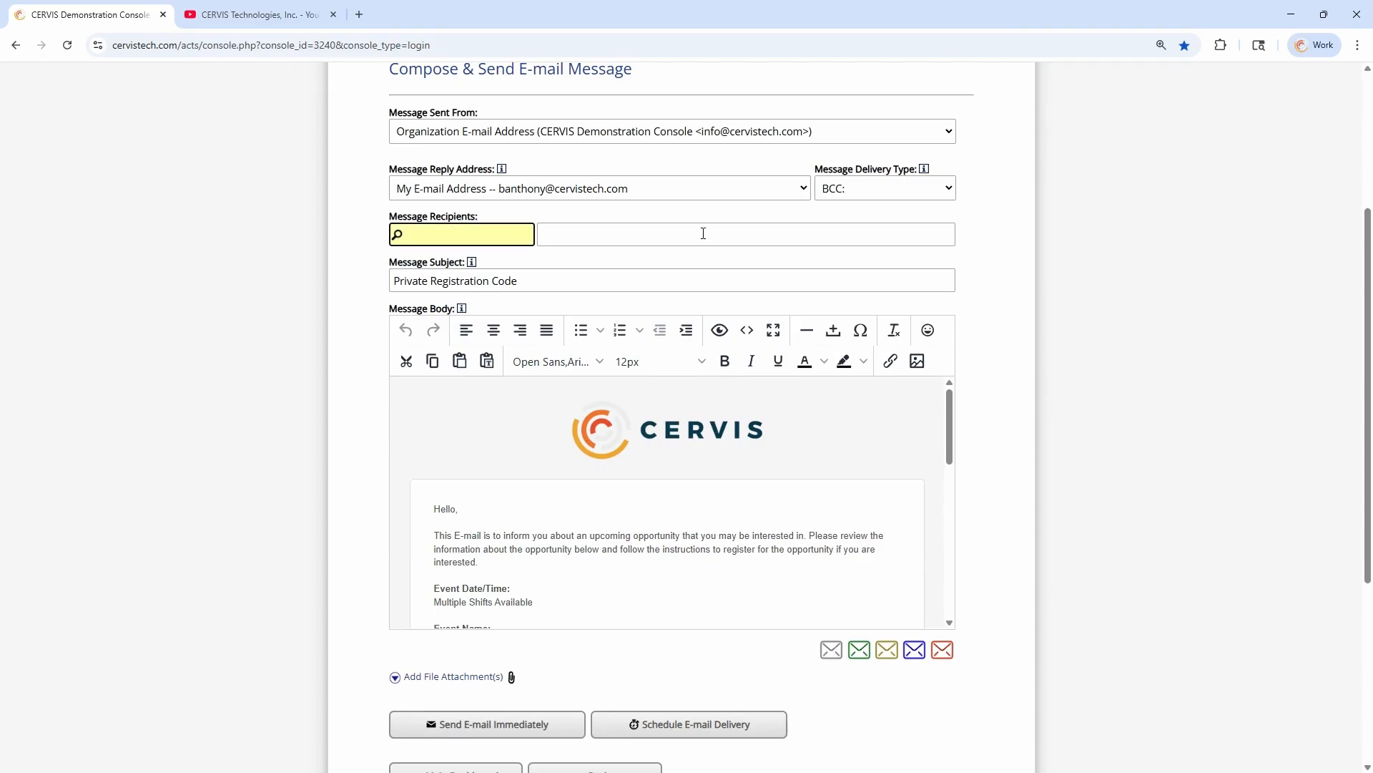
{"action": "scroll", "coordinate": [1020, 401], "scroll_direction": "down", "scroll_amount": 1}
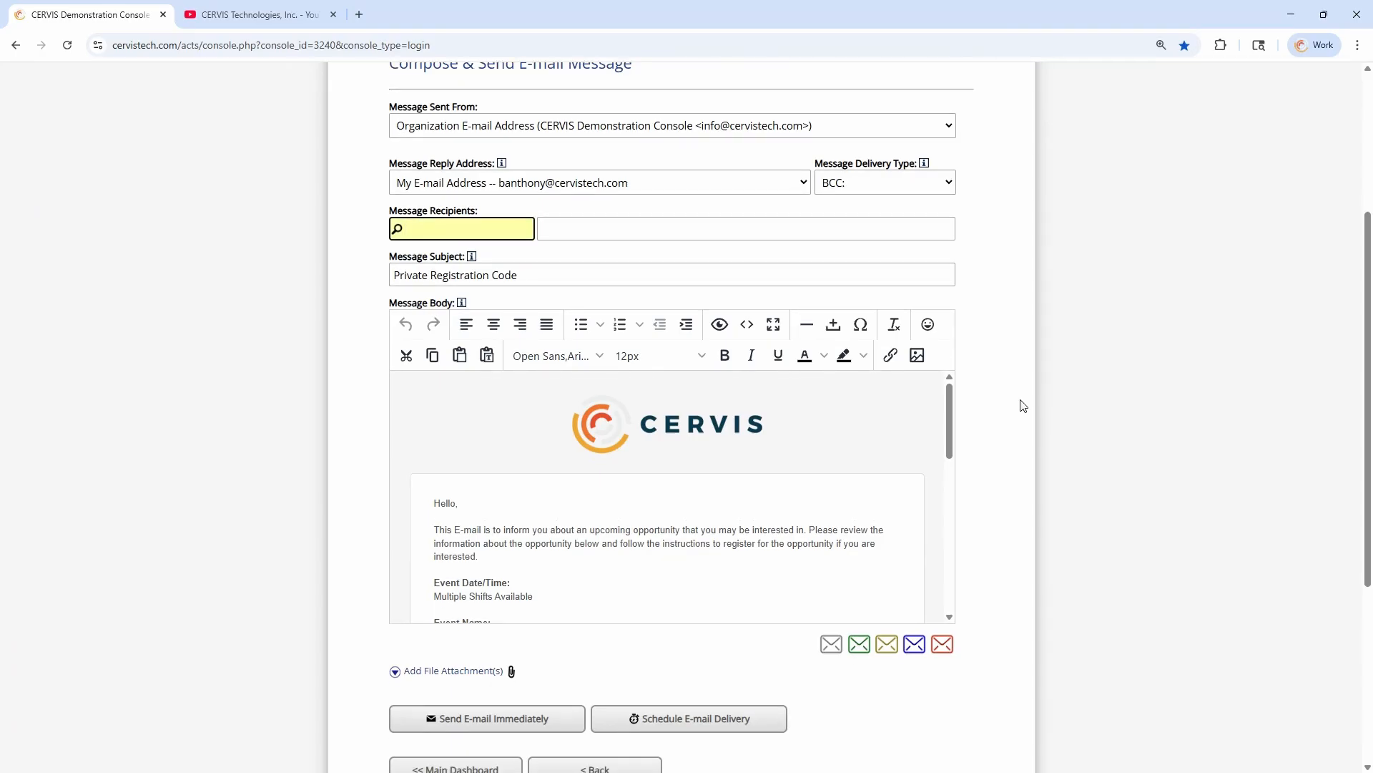
{"action": "scroll", "coordinate": [723, 376], "scroll_direction": "down", "scroll_amount": 1}
{"action": "scroll", "coordinate": [724, 376], "scroll_direction": "down", "scroll_amount": 1}
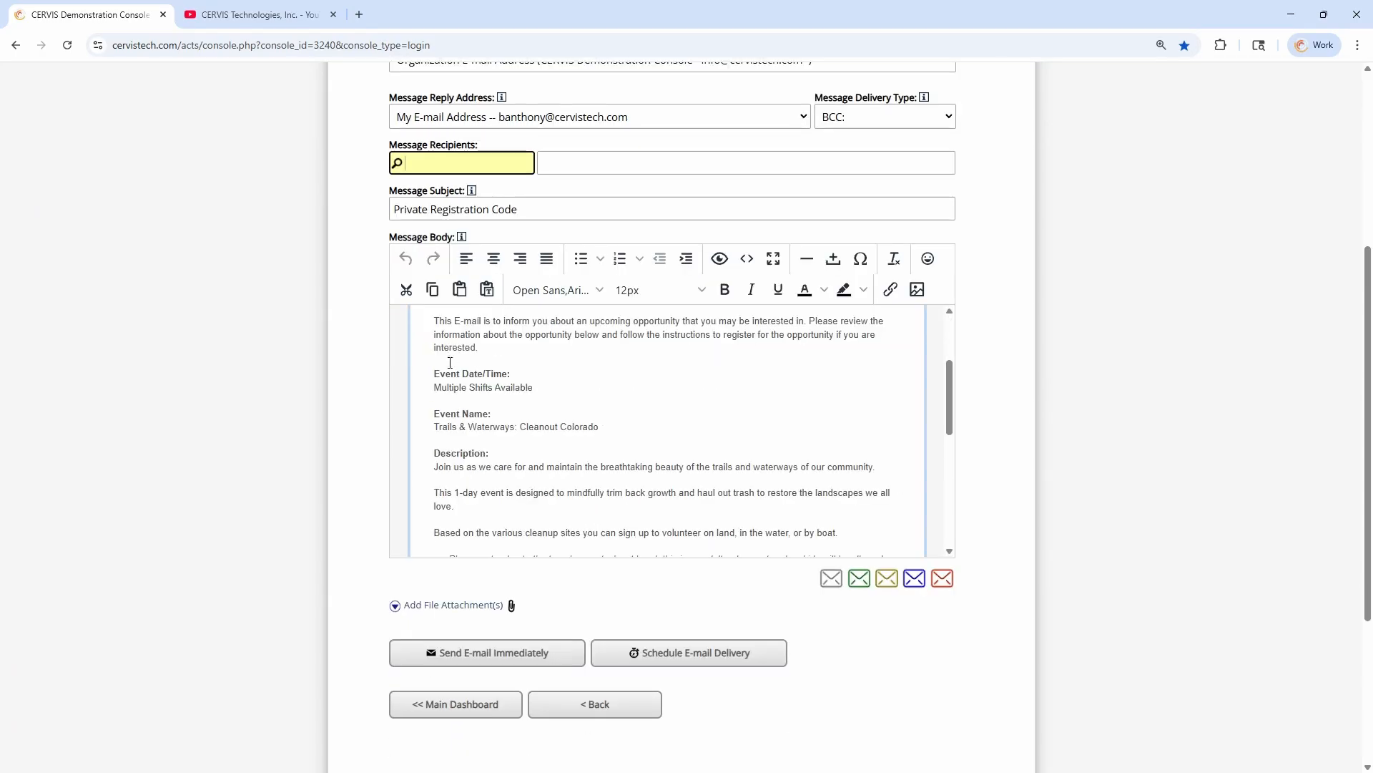
{"action": "scroll", "coordinate": [457, 372], "scroll_direction": "down", "scroll_amount": 1}
{"action": "scroll", "coordinate": [512, 466], "scroll_direction": "down", "scroll_amount": 2}
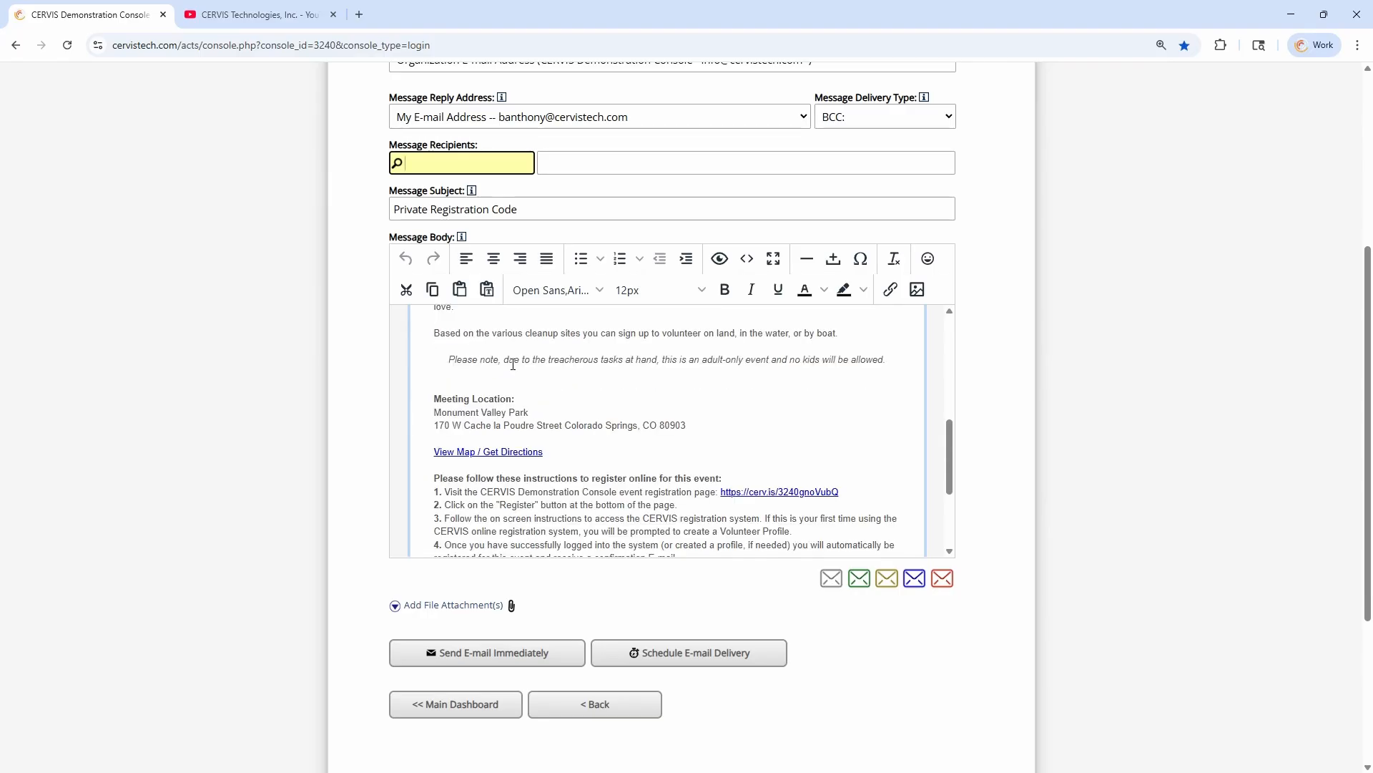
{"action": "scroll", "coordinate": [576, 437], "scroll_direction": "down", "scroll_amount": 2}
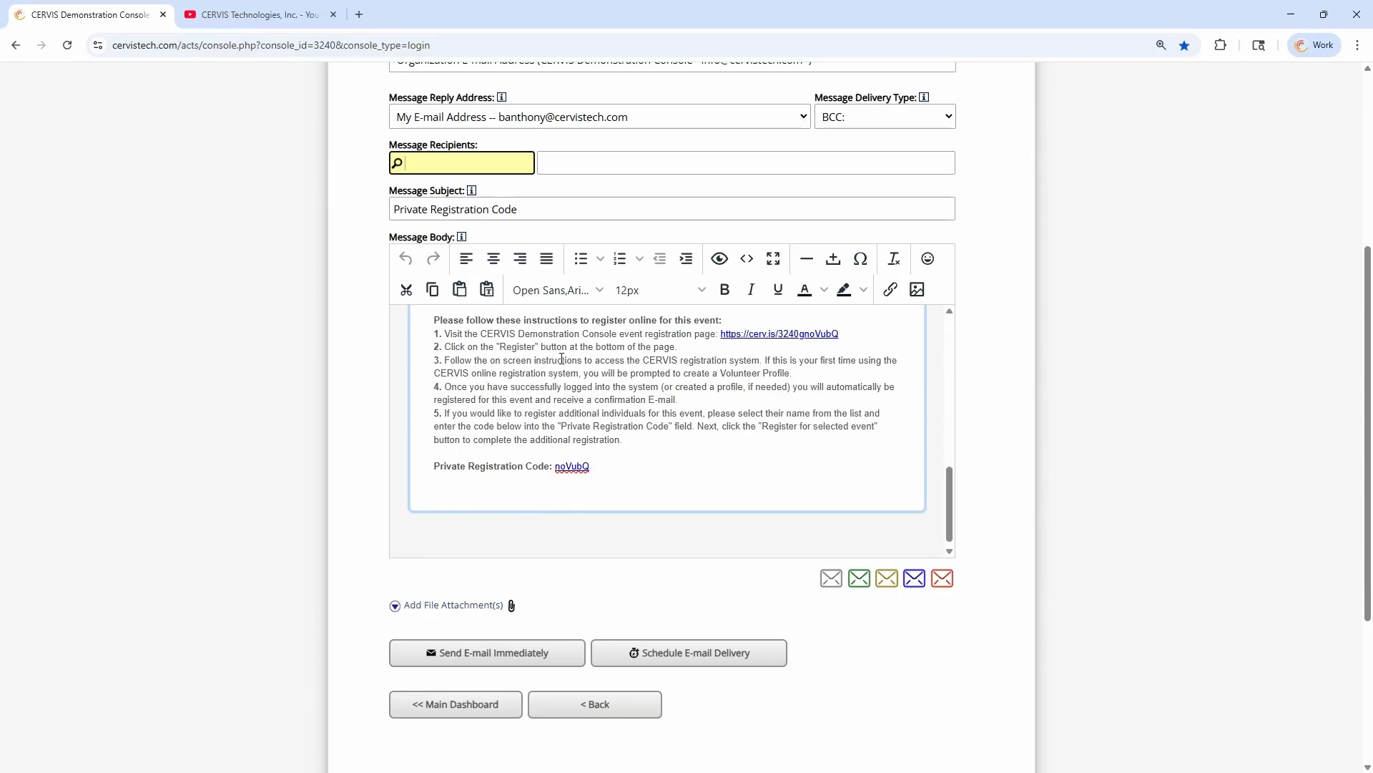
Examine the online registration instructions in the invitation e-mail and the lookup for adding message recipients
{"action": "scroll", "coordinate": [562, 359], "scroll_direction": "up", "scroll_amount": 1}
{"action": "left_click_drag", "start_coordinate": [448, 392], "coordinate": [795, 498]}
{"action": "left_click", "coordinate": [716, 495]}
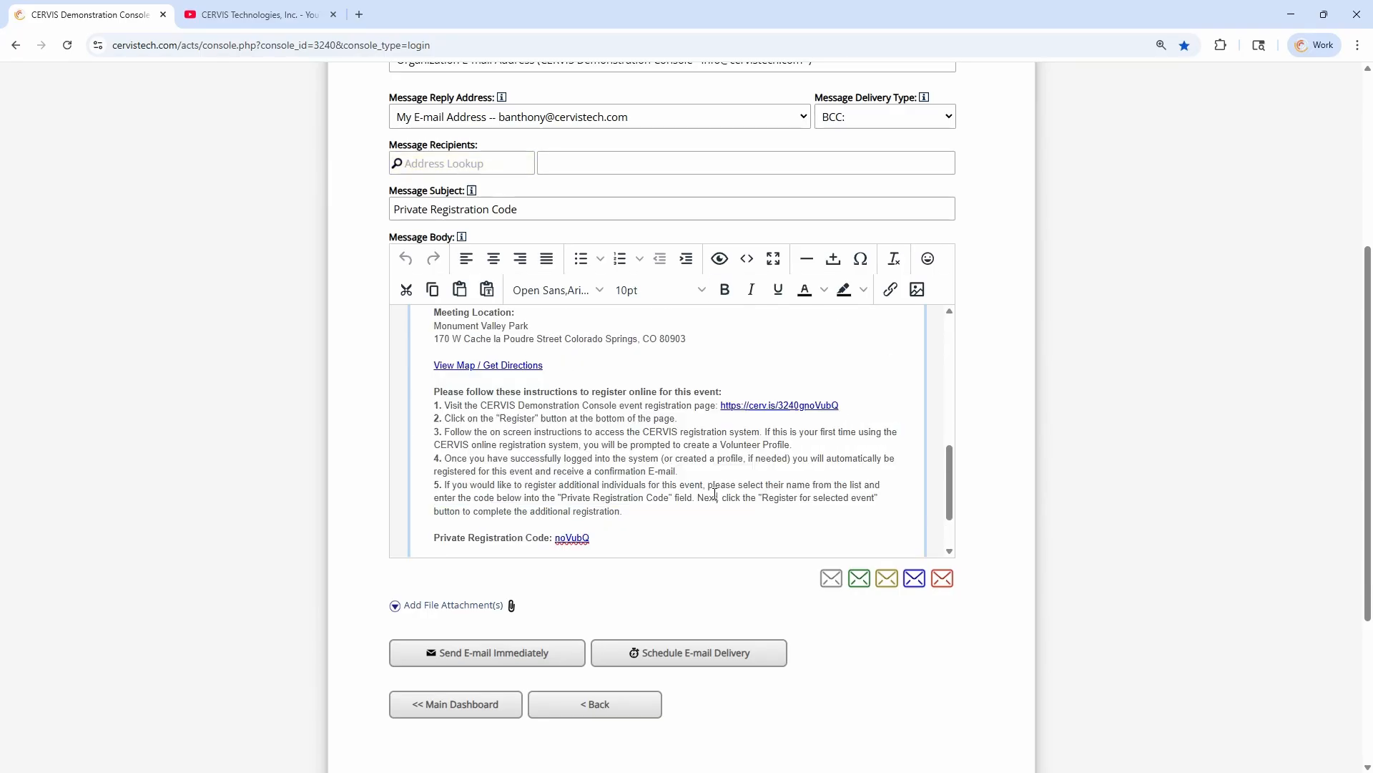
{"action": "left_click", "coordinate": [678, 391]}
{"action": "left_click", "coordinate": [683, 404]}
{"action": "left_click_drag", "start_coordinate": [594, 471], "coordinate": [663, 509]}
{"action": "left_click", "coordinate": [701, 483]}
{"action": "left_click", "coordinate": [464, 160]}
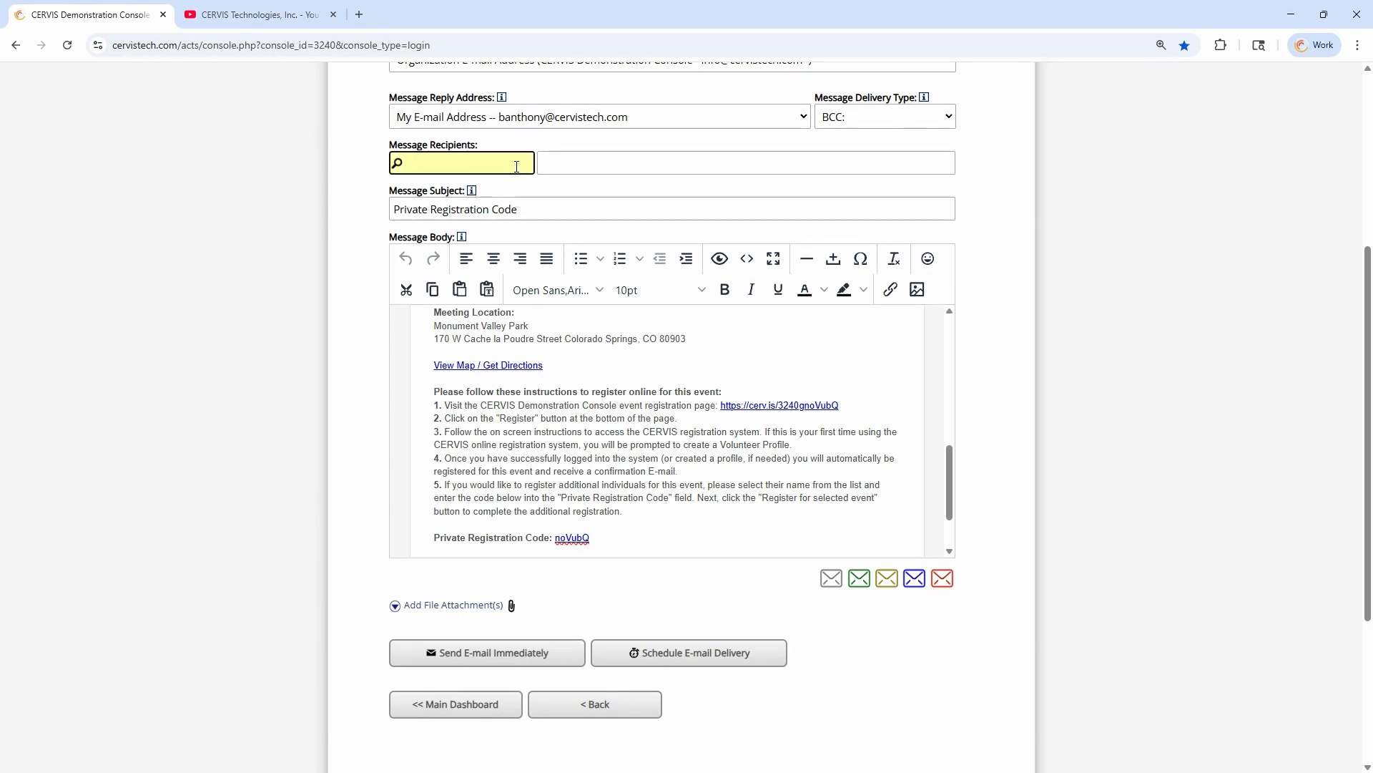
{"action": "left_click", "coordinate": [646, 442]}
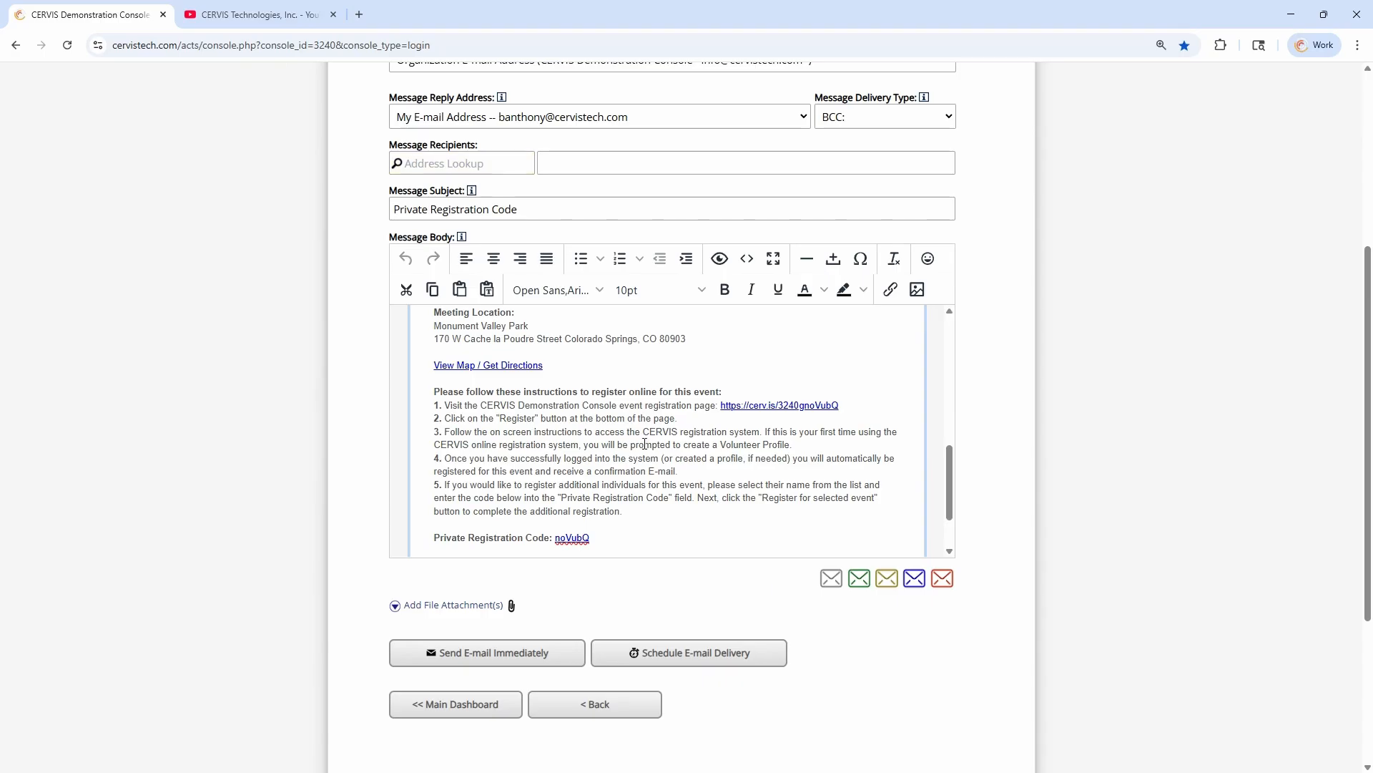
{"action": "scroll", "coordinate": [646, 442], "scroll_direction": "up", "scroll_amount": 10}
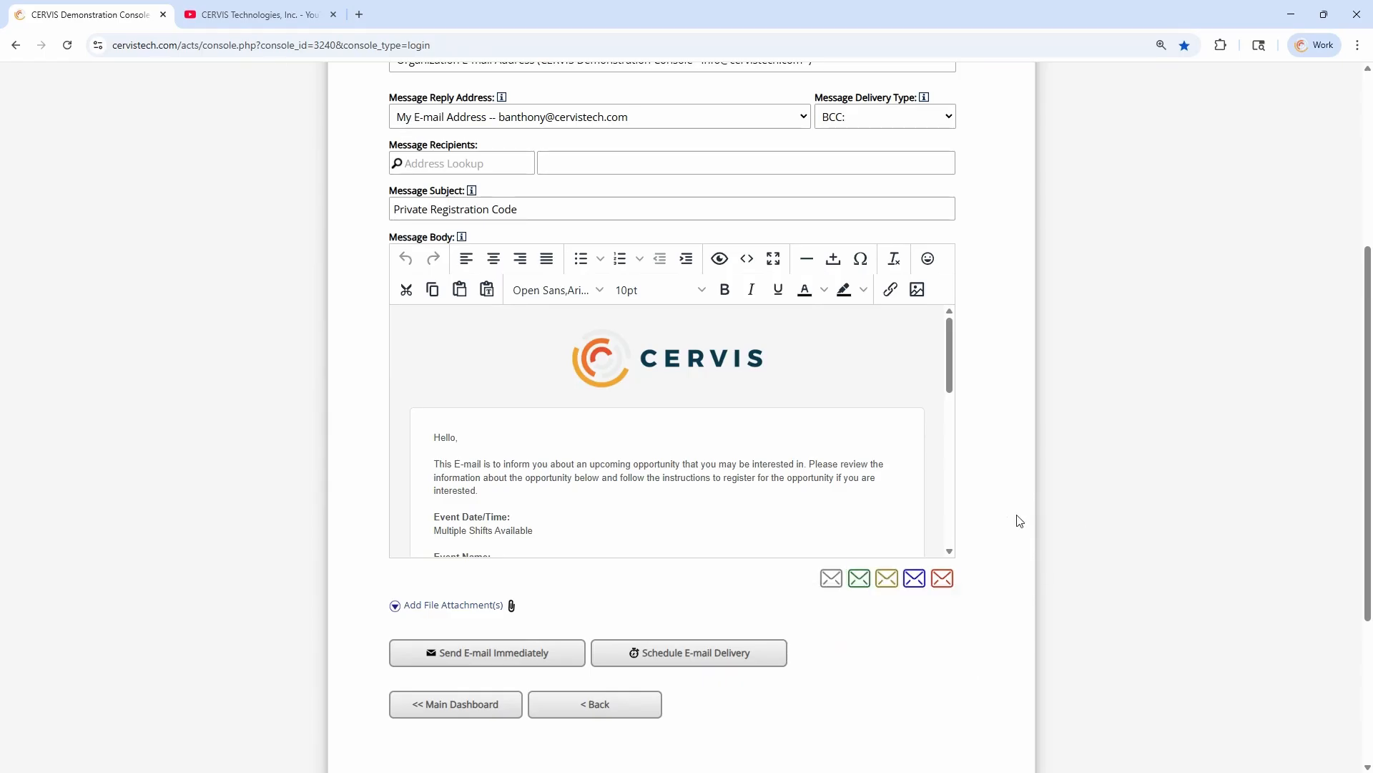
Leave the invitation e-mail without sending it and return to the main dashboard
{"action": "left_click", "coordinate": [569, 715]}
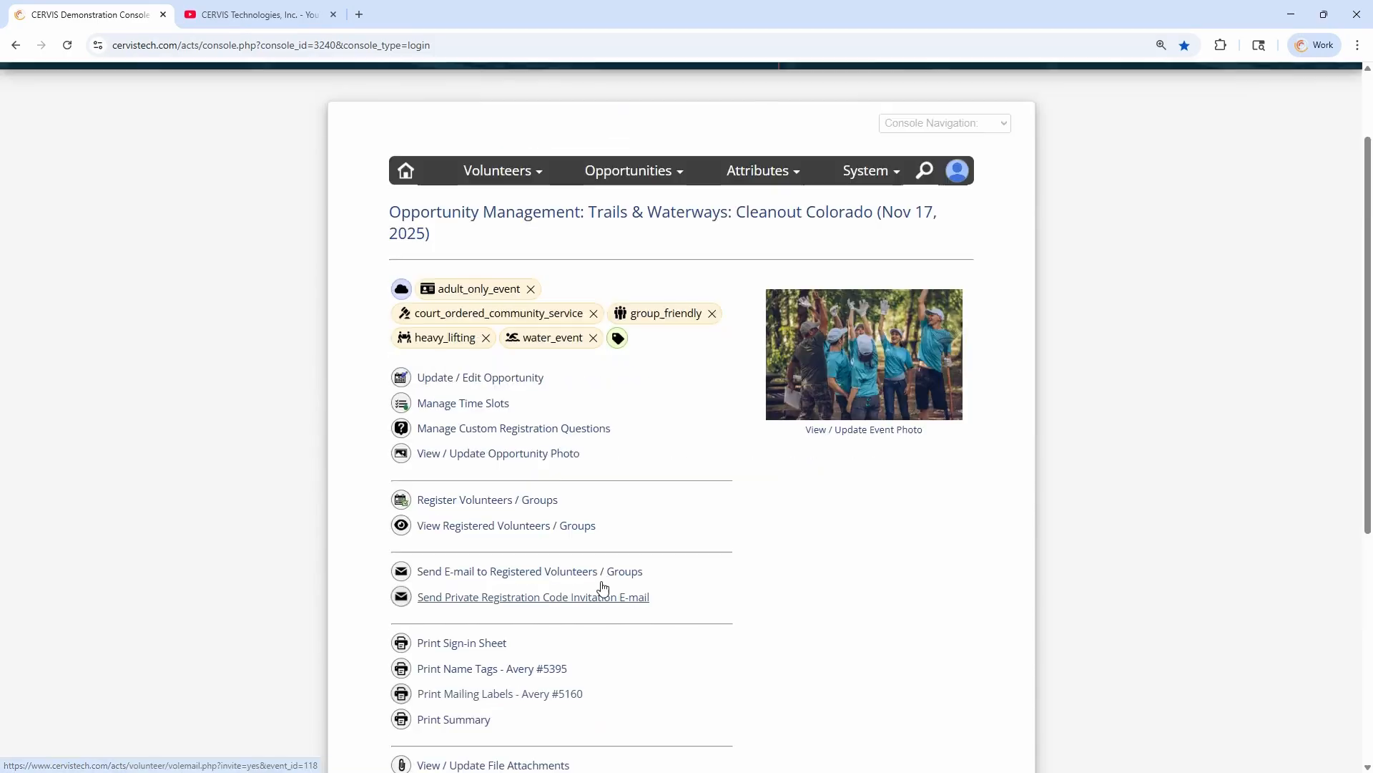
{"action": "scroll", "coordinate": [715, 558], "scroll_direction": "down", "scroll_amount": 5}
{"action": "left_click", "coordinate": [435, 531]}
{"action": "scroll", "coordinate": [551, 500], "scroll_direction": "up", "scroll_amount": 3}
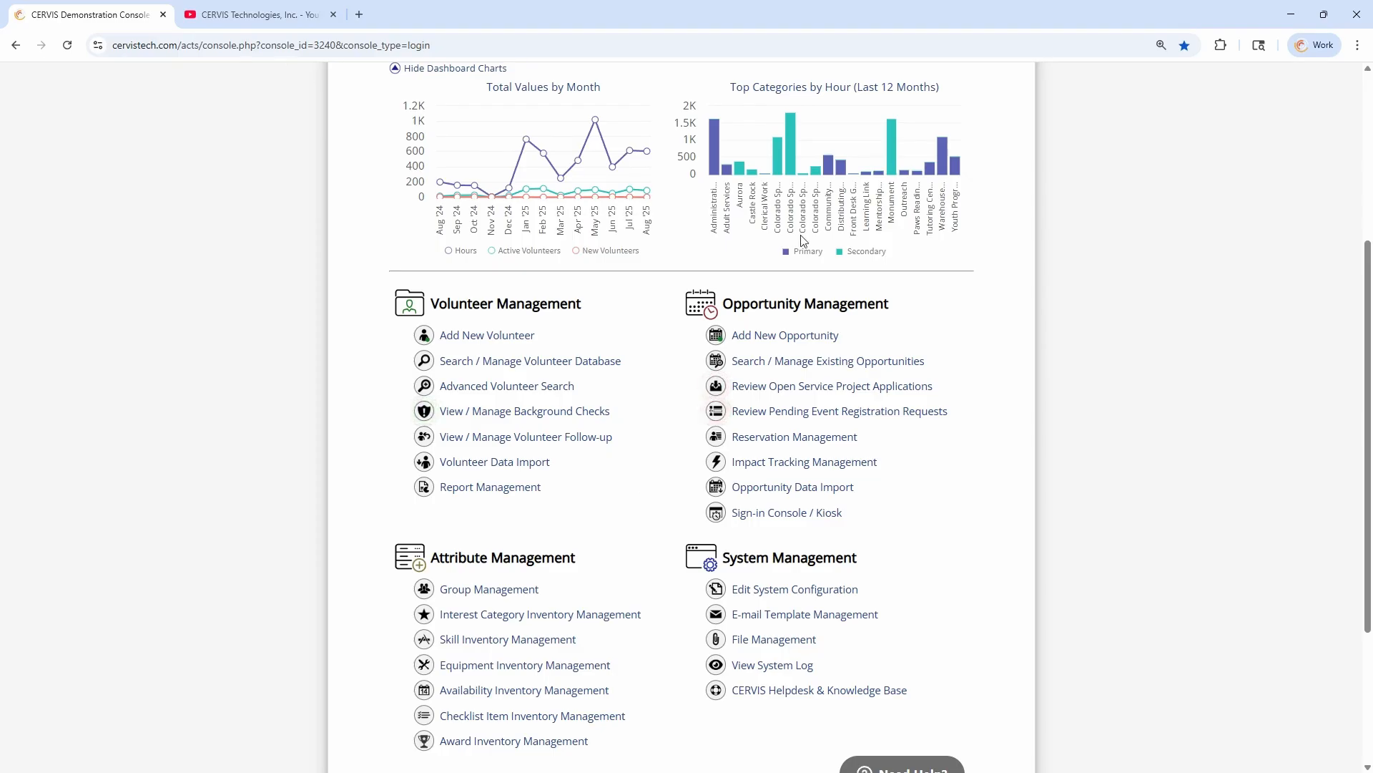
Open Reservation Management and start adding a new reservation
{"action": "left_click_drag", "start_coordinate": [733, 303], "coordinate": [869, 302]}
{"action": "left_click", "coordinate": [869, 301]}
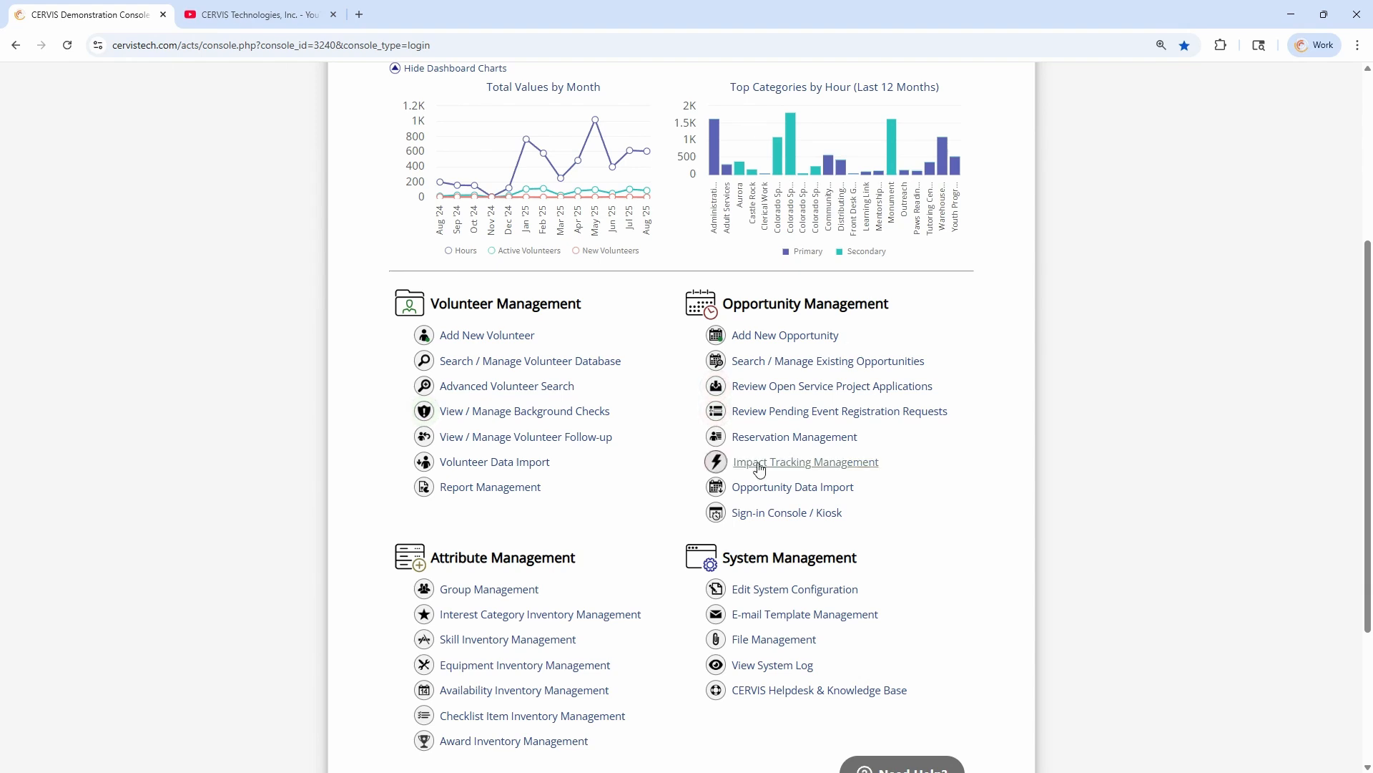
{"action": "left_click", "coordinate": [802, 443]}
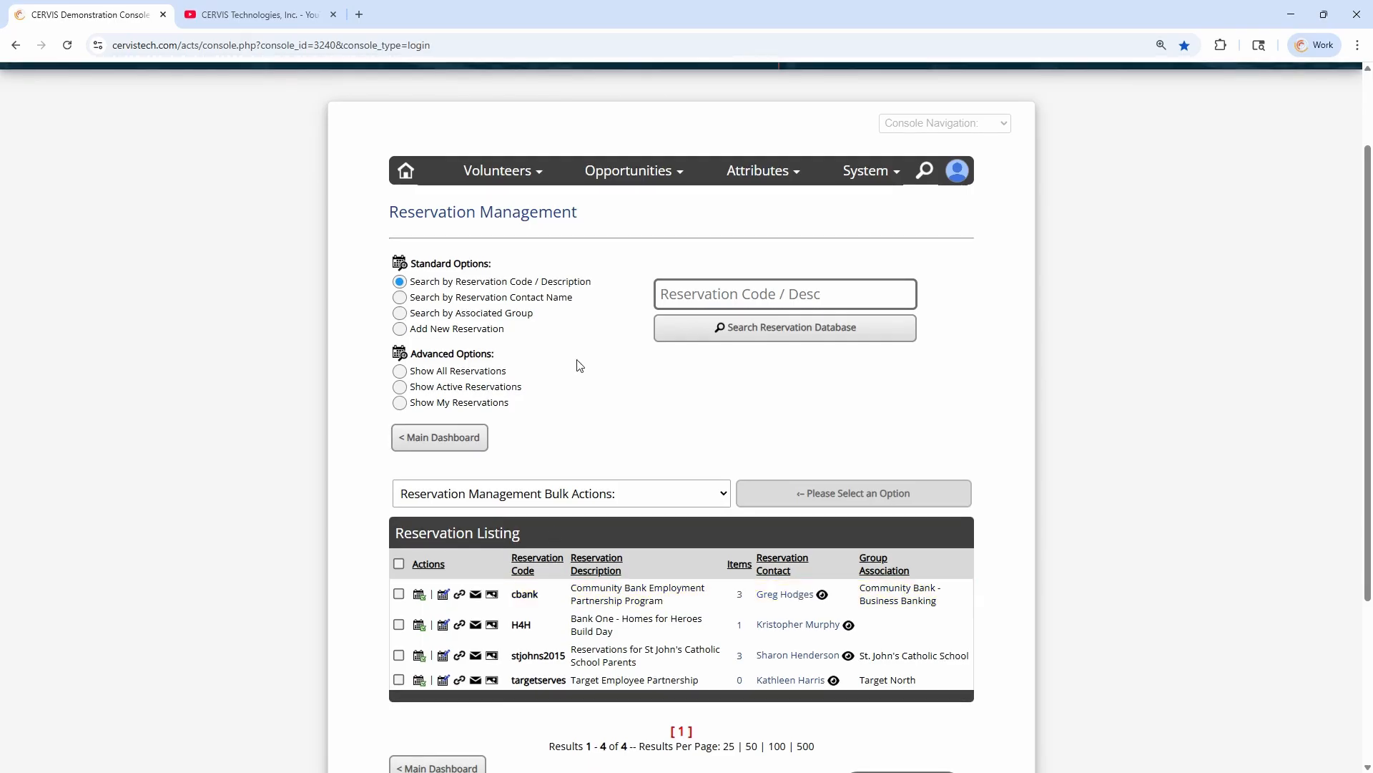
{"action": "left_click", "coordinate": [464, 331]}
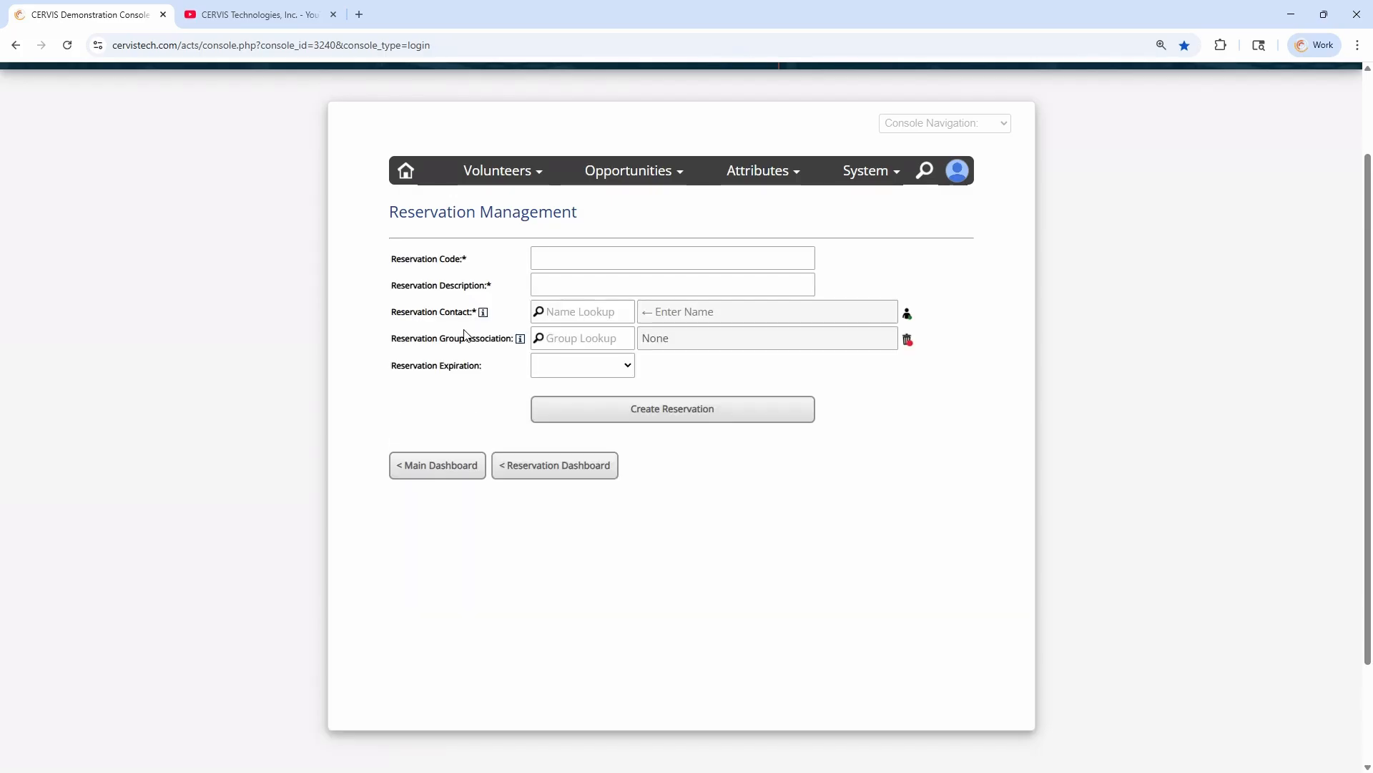
Enter SchoolName as the new reservation's code
{"action": "left_click", "coordinate": [550, 261]}
{"action": "left_click_drag", "start_coordinate": [437, 262], "coordinate": [491, 266]}
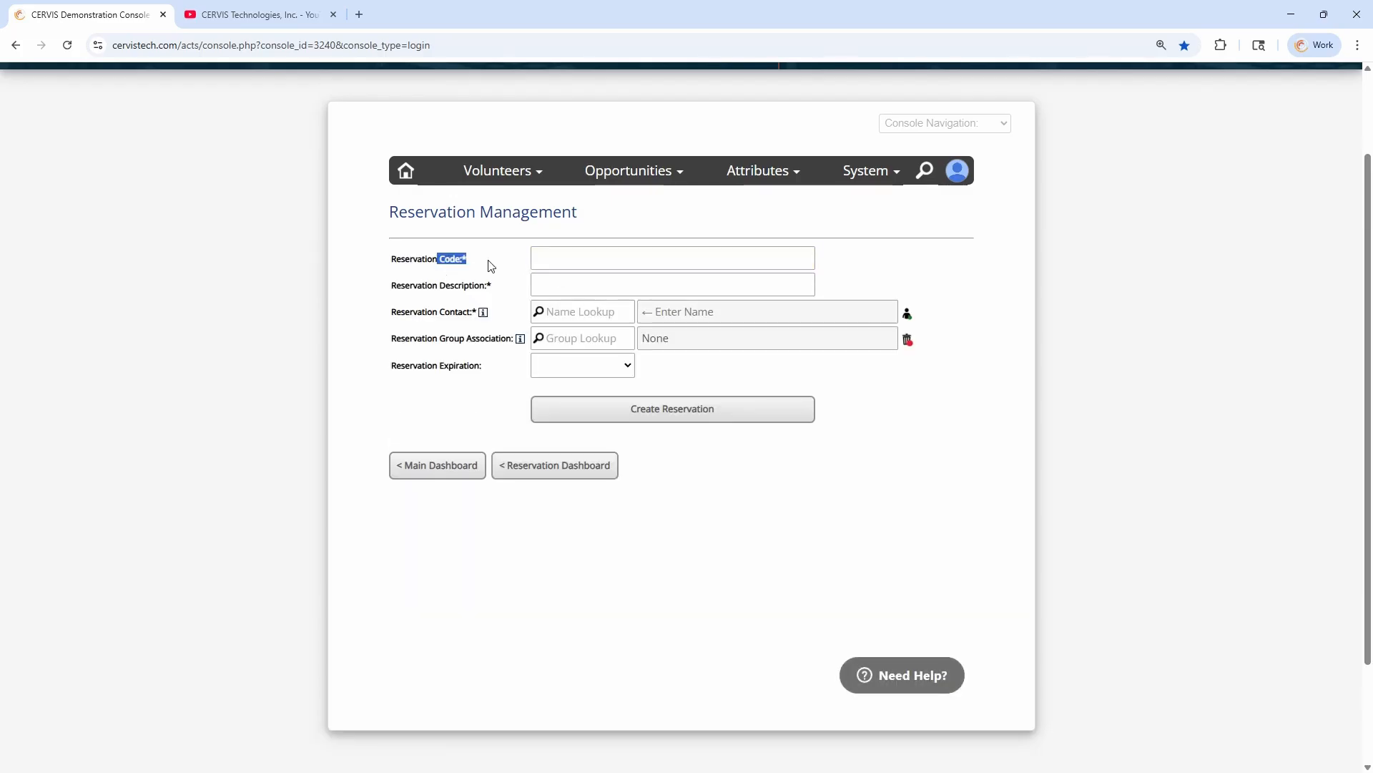
{"action": "left_click", "coordinate": [567, 260]}
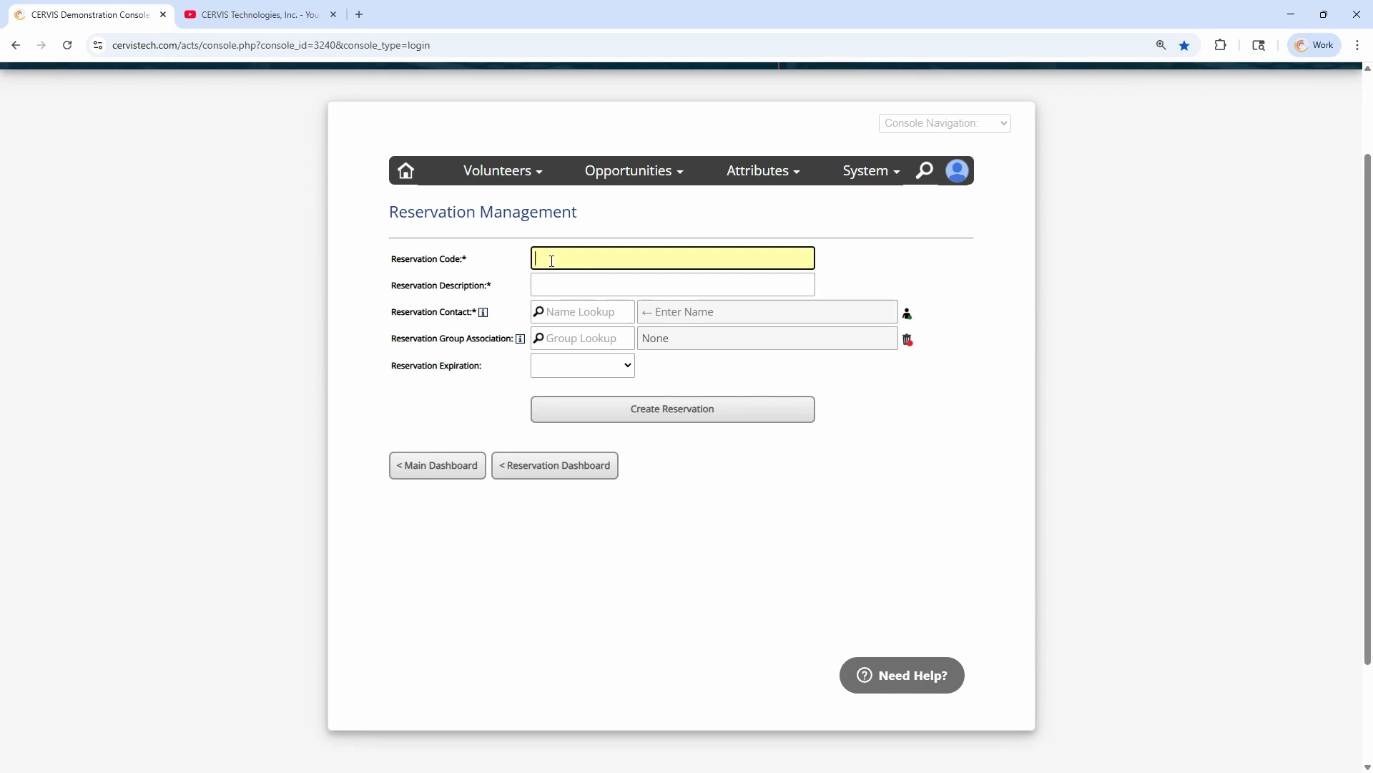
{"action": "type", "text": "SchoolName"}
{"action": "double_click", "coordinate": [653, 269]}
{"action": "left_click", "coordinate": [609, 258]}
{"action": "left_click_drag", "start_coordinate": [608, 258], "coordinate": [452, 260]}
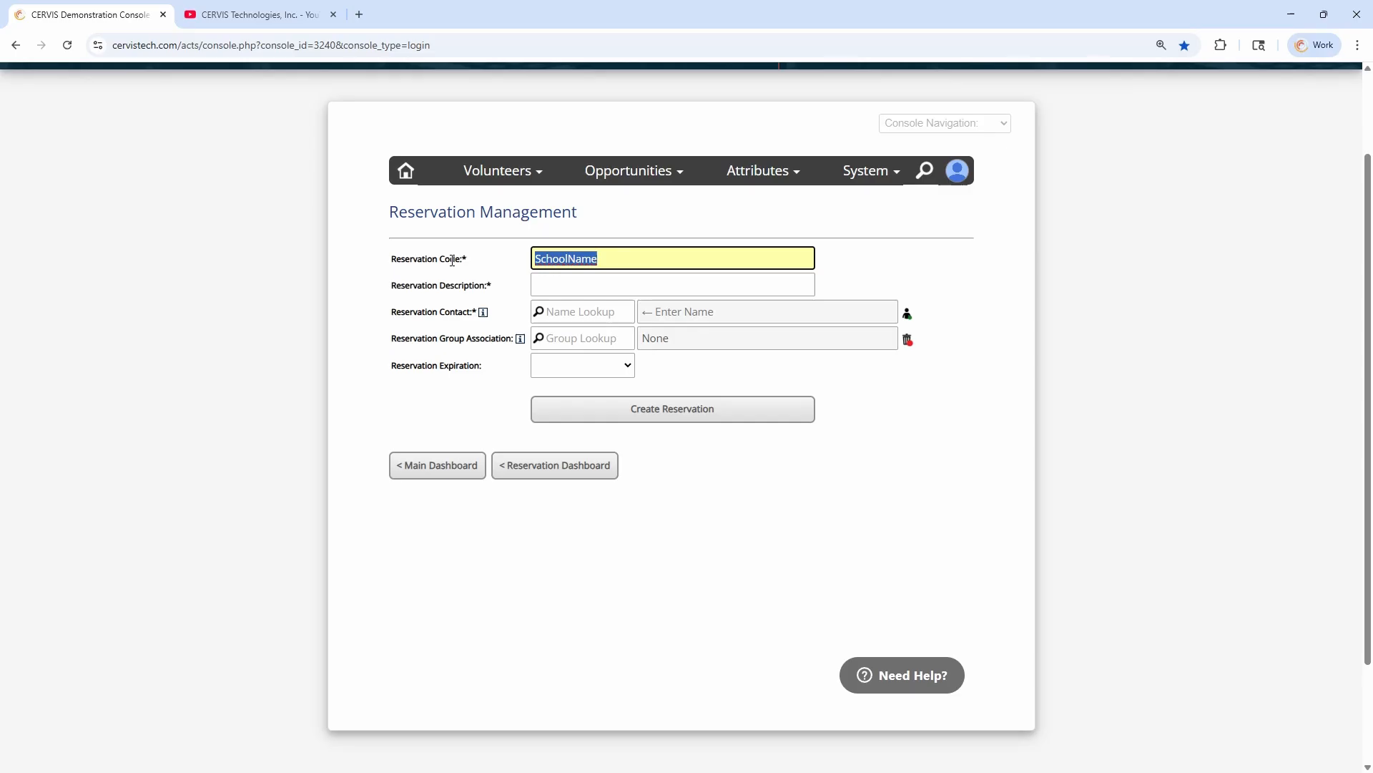
{"action": "left_click", "coordinate": [607, 260]}
{"action": "double_click", "coordinate": [445, 264]}
{"action": "left_click", "coordinate": [609, 257]}
Enter "School Name - More Information" as the reservation description
{"action": "left_click", "coordinate": [592, 285]}
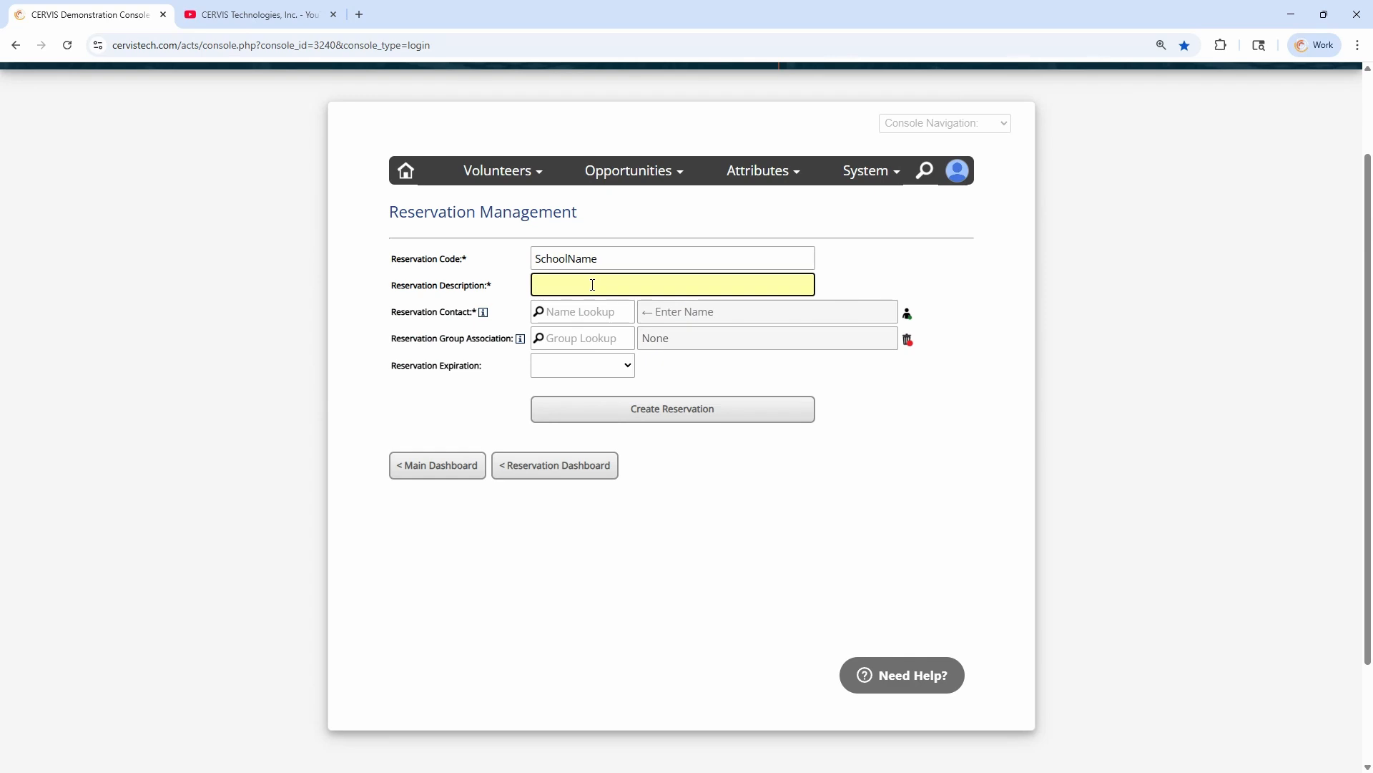
{"action": "left_click_drag", "start_coordinate": [431, 285], "coordinate": [521, 290]}
{"action": "left_click", "coordinate": [578, 287]}
{"action": "type", "text": "School Name - Mopre"}
{"action": "key", "text": "BackSpace"}
{"action": "key", "text": "BackSpace"}
{"action": "key", "text": "BackSpace"}
{"action": "type", "text": "re Information"}
{"action": "left_click_drag", "start_coordinate": [607, 285], "coordinate": [739, 281]}
{"action": "left_click", "coordinate": [744, 280]}
Look up the contact person by first name and assign them as the reservation contact
{"action": "left_click", "coordinate": [578, 314]}
{"action": "type", "text": "bruc"}
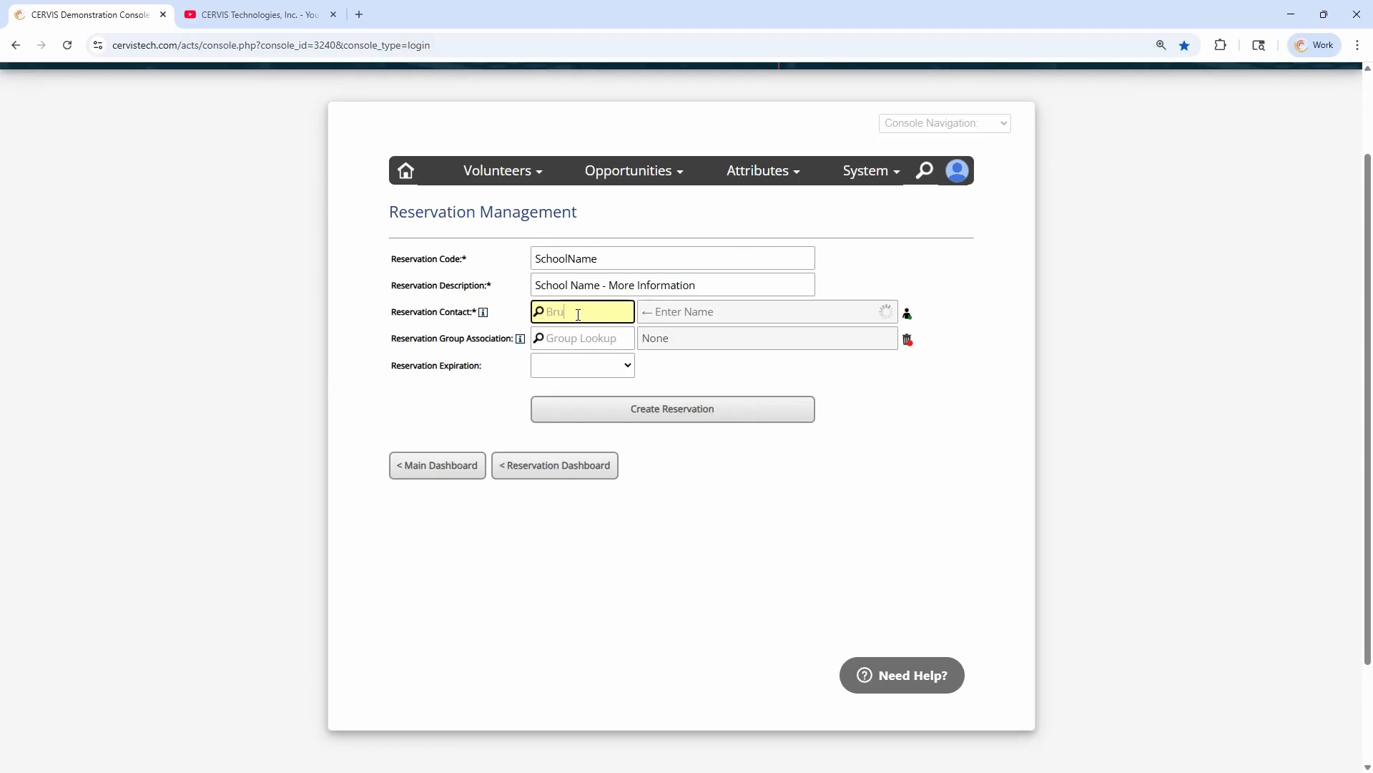
{"action": "left_click", "coordinate": [623, 357]}
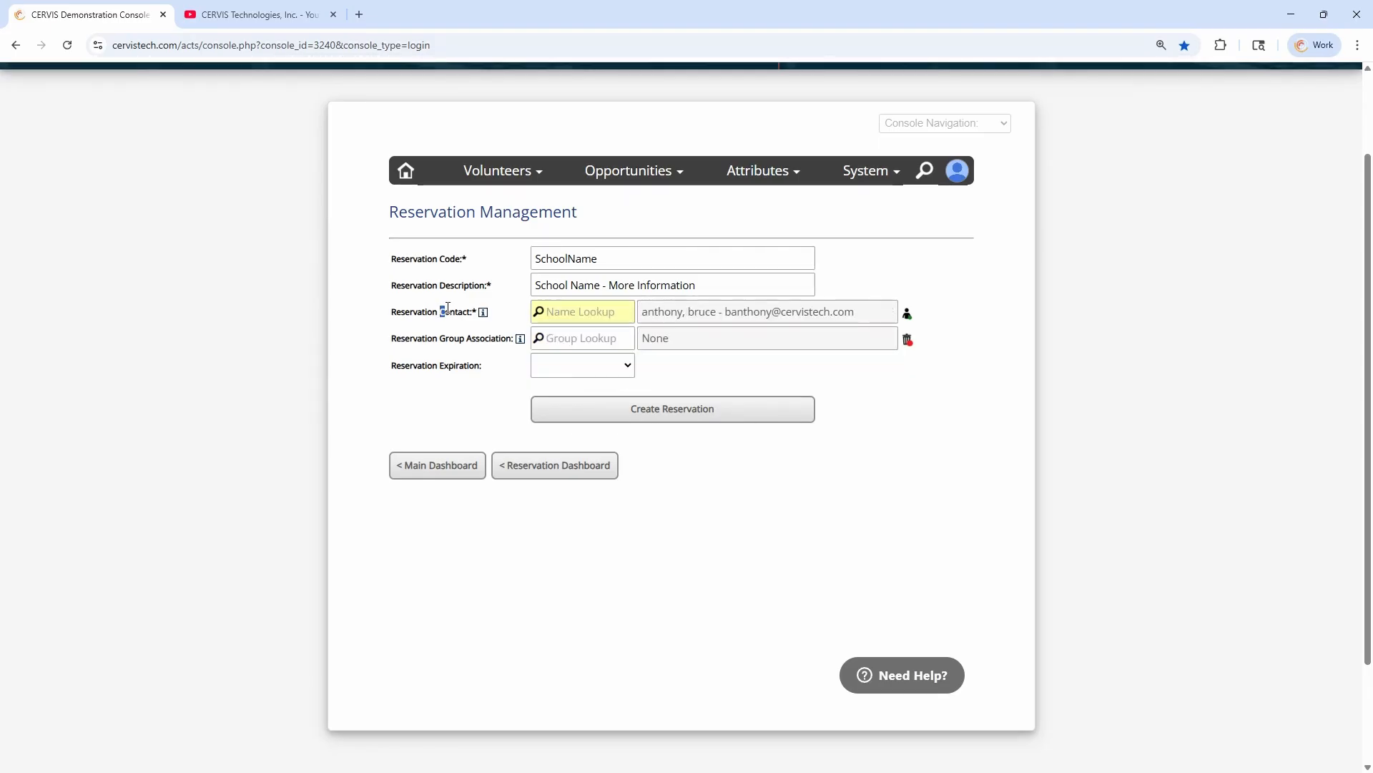
{"action": "left_click", "coordinate": [585, 312]}
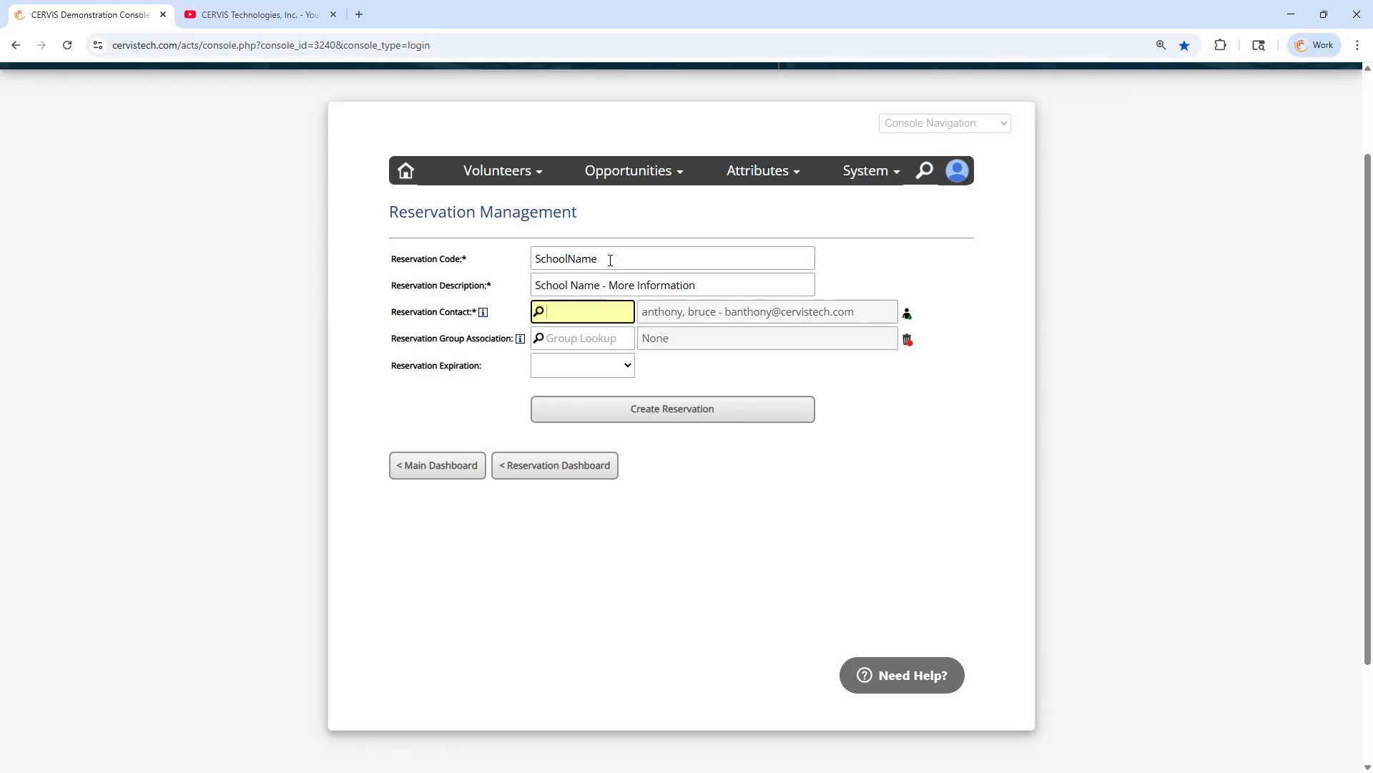
Look up "school" among the groups and associate the reservation with the "school name" group
{"action": "left_click_drag", "start_coordinate": [428, 337], "coordinate": [491, 337]}
{"action": "left_click", "coordinate": [600, 334]}
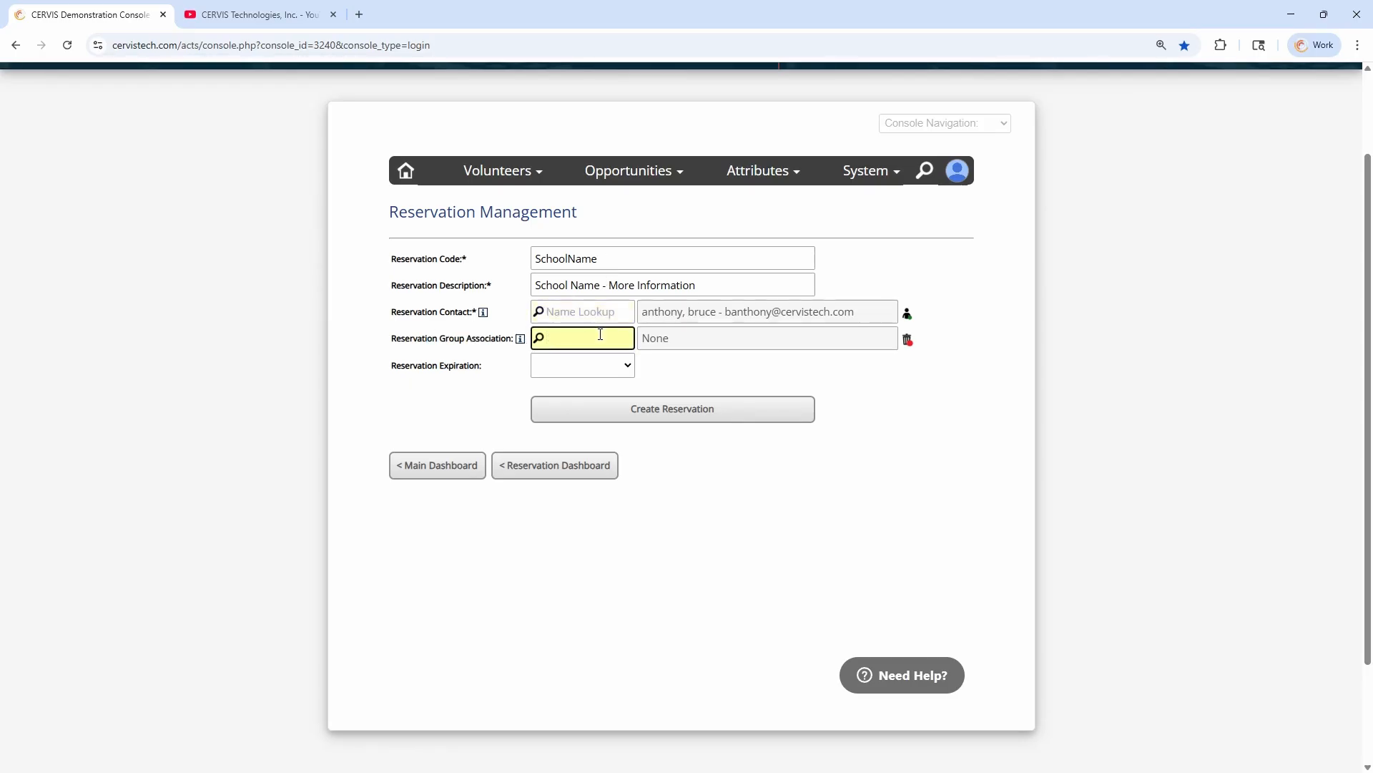
{"action": "type", "text": "school"}
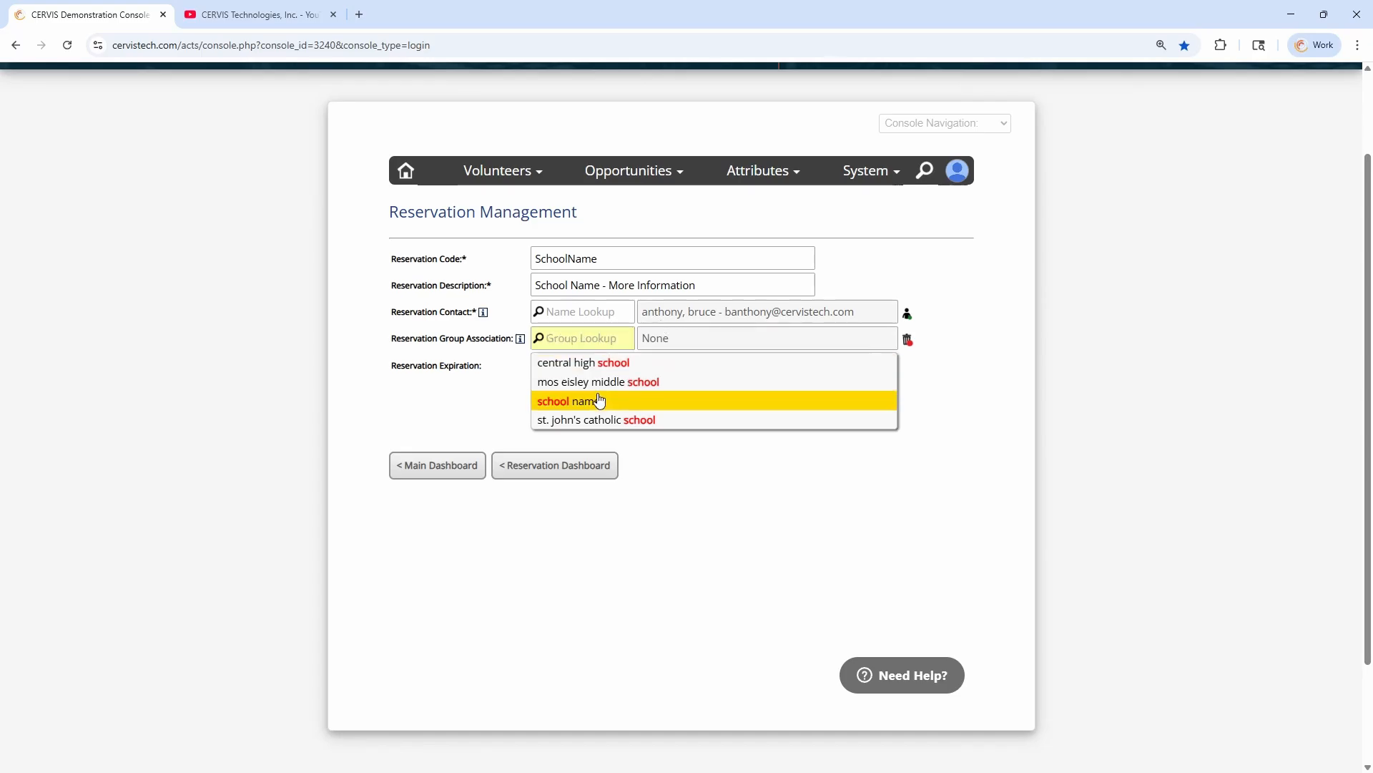
{"action": "left_click", "coordinate": [600, 400]}
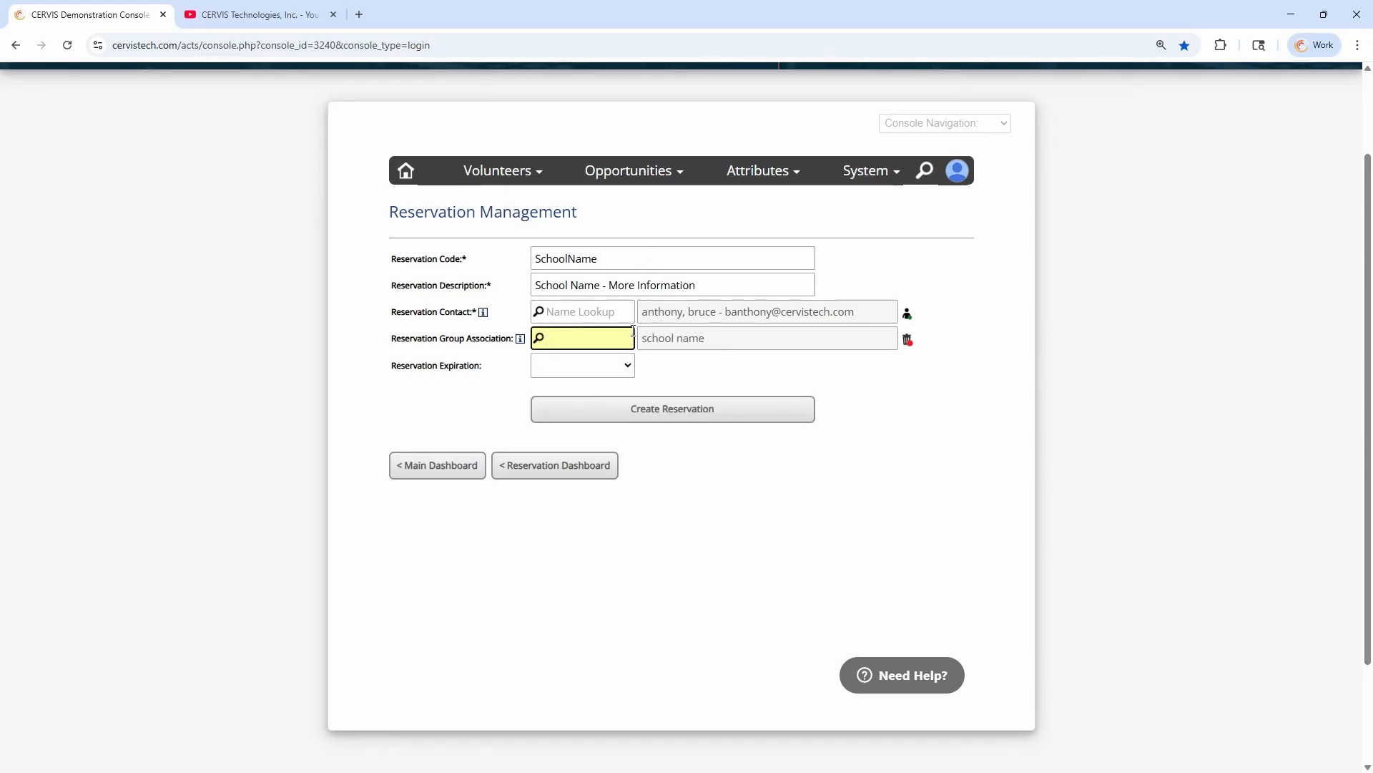
{"action": "left_click_drag", "start_coordinate": [508, 338], "coordinate": [422, 338]}
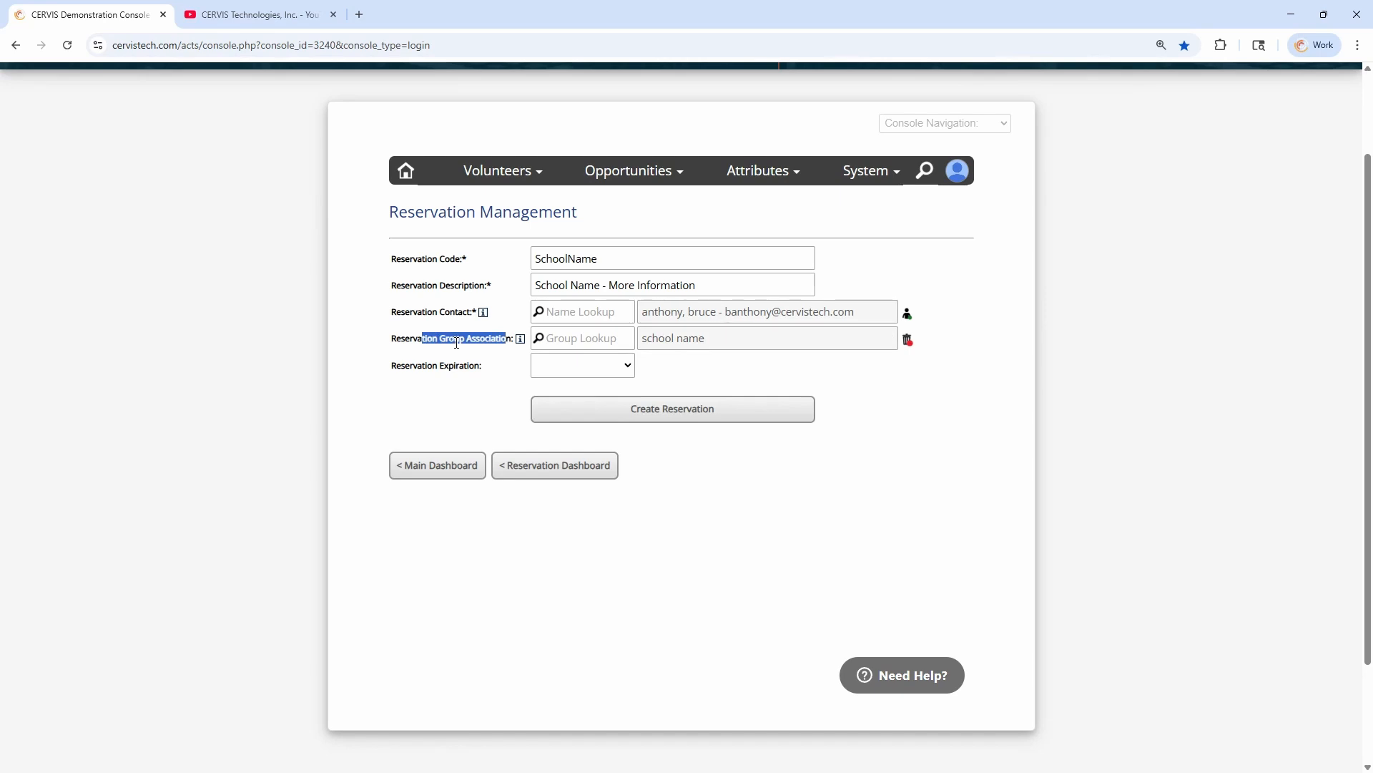
{"action": "left_click", "coordinate": [457, 342]}
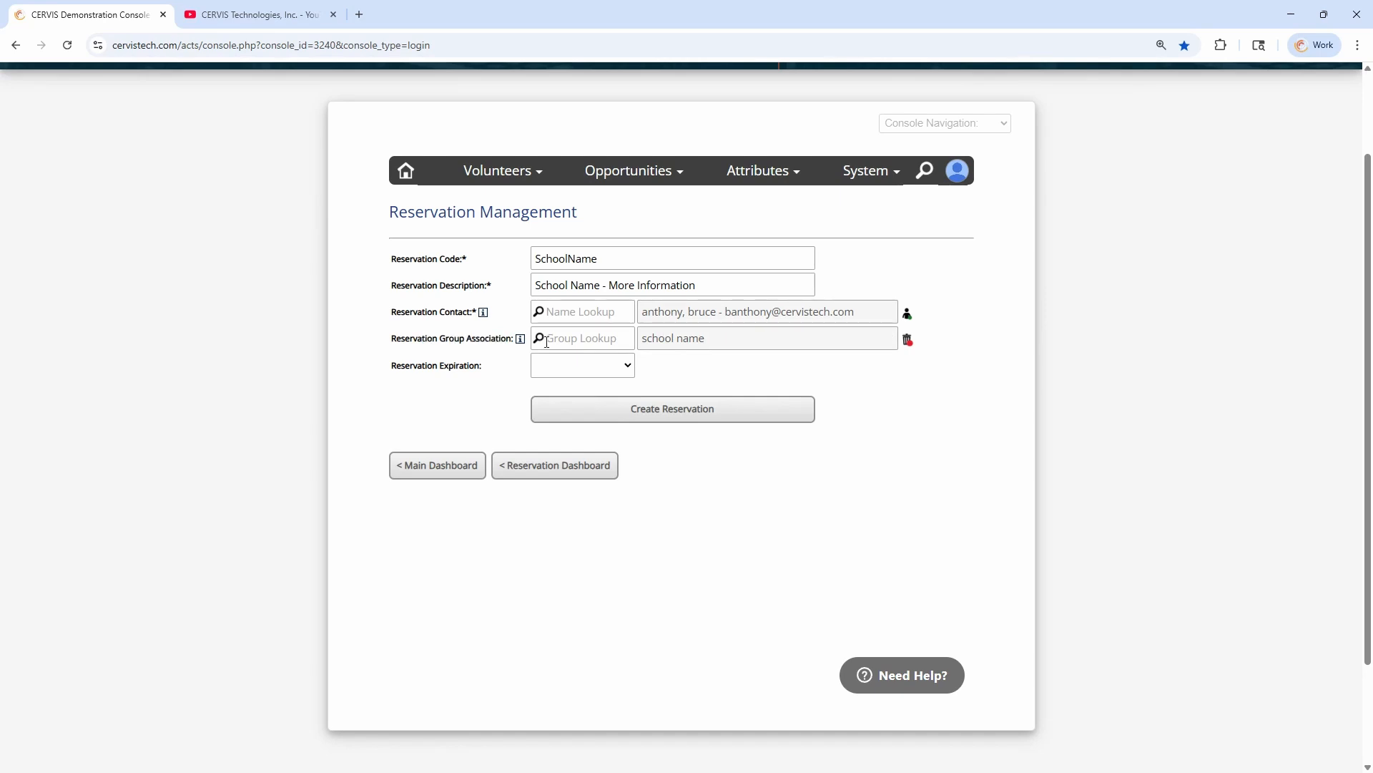
{"action": "left_click", "coordinate": [589, 336]}
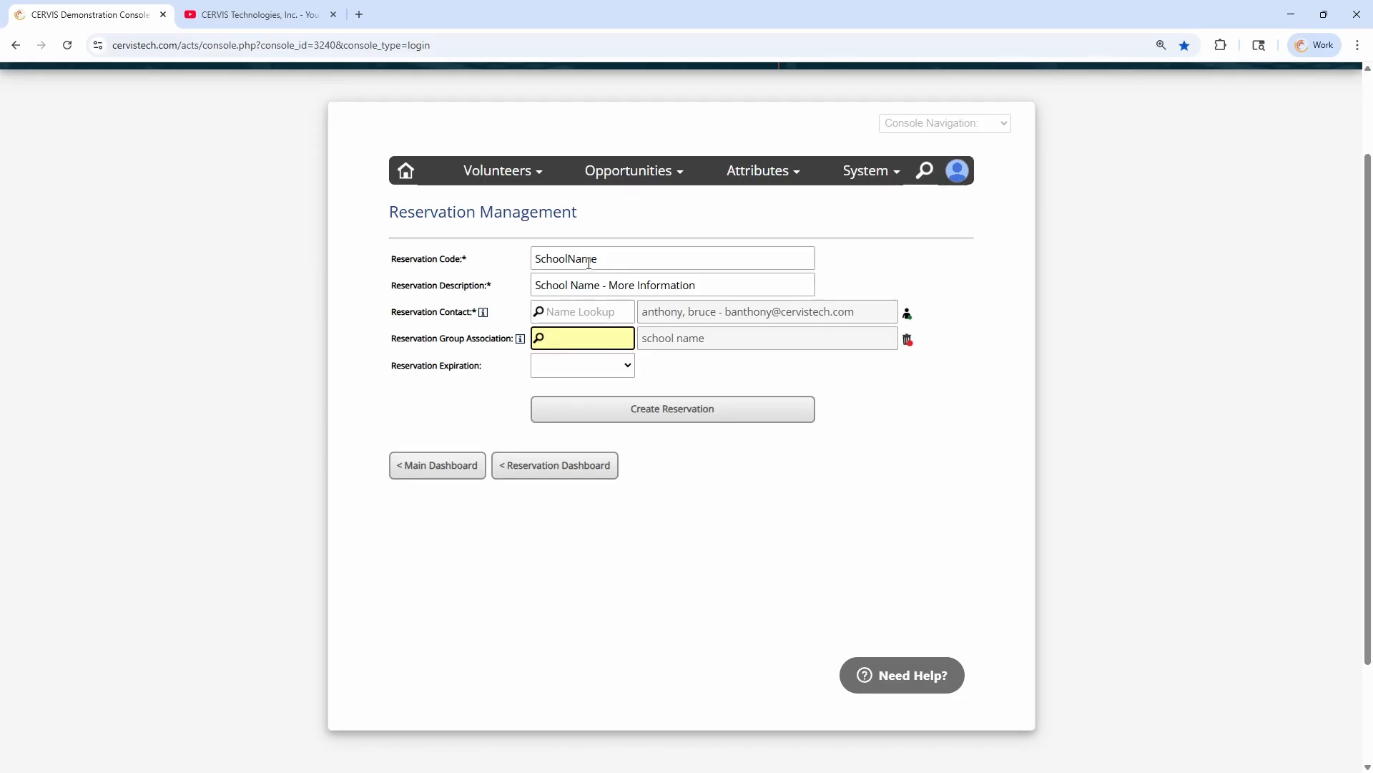
Try the reservation expiration with No Expiration and 5 Days Prior, returning it to No Expiration
{"action": "left_click", "coordinate": [466, 367]}
{"action": "left_click_drag", "start_coordinate": [482, 367], "coordinate": [402, 367]}
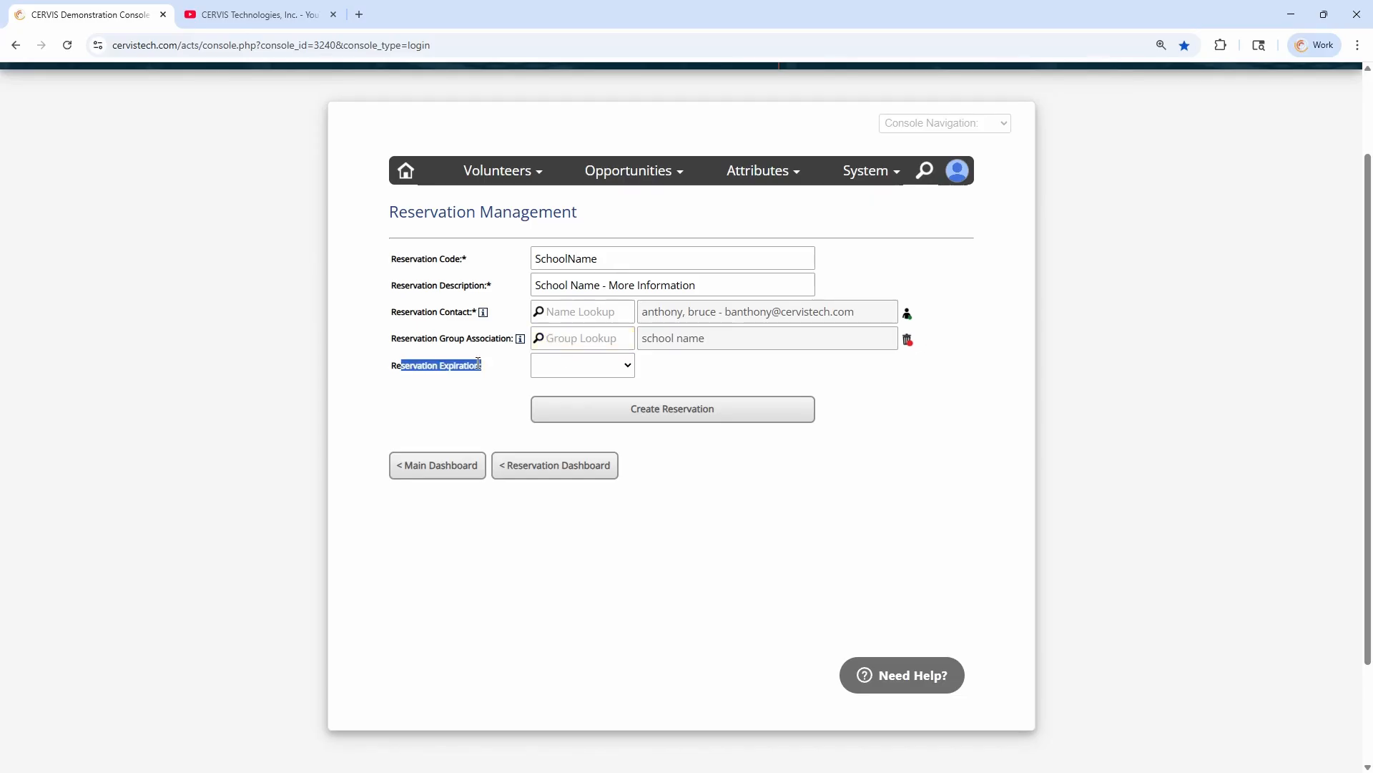
{"action": "left_click", "coordinate": [576, 366]}
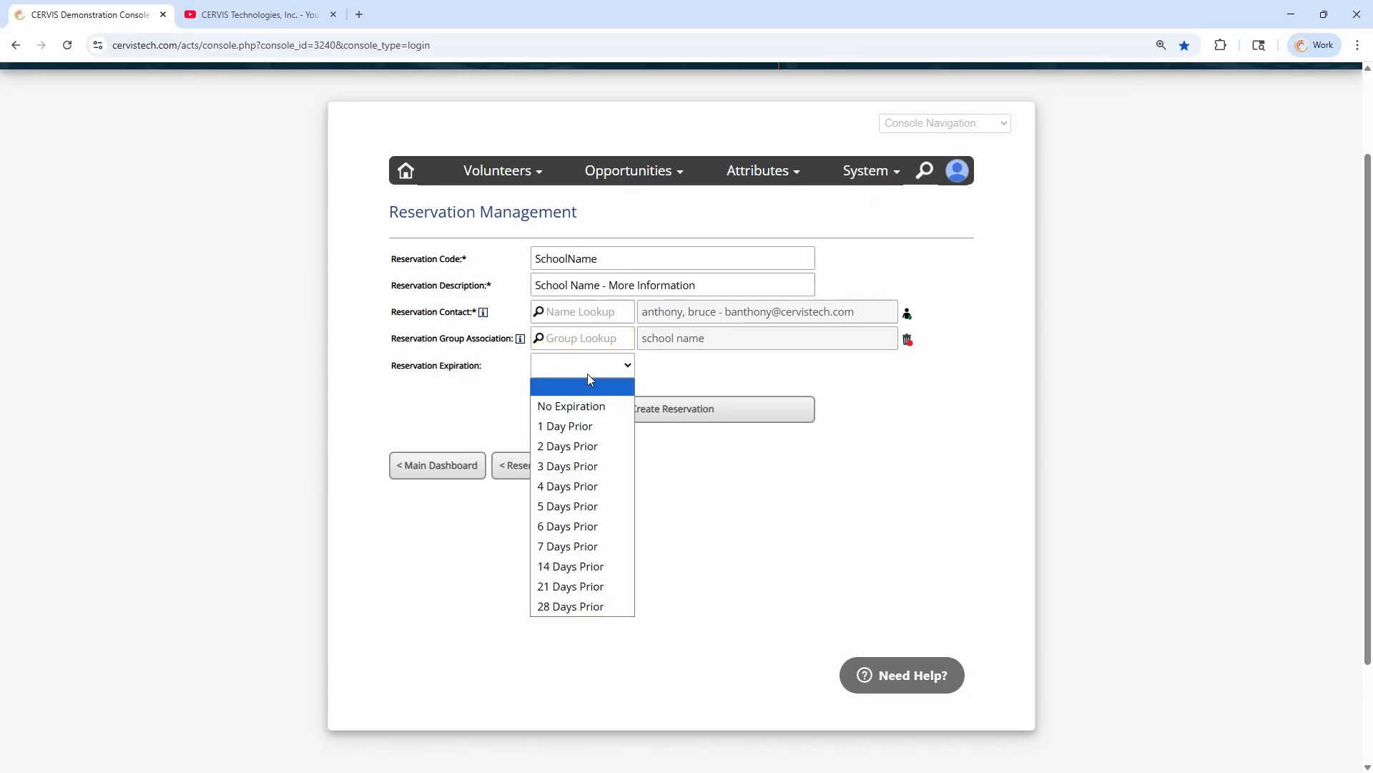
{"action": "left_click", "coordinate": [607, 405]}
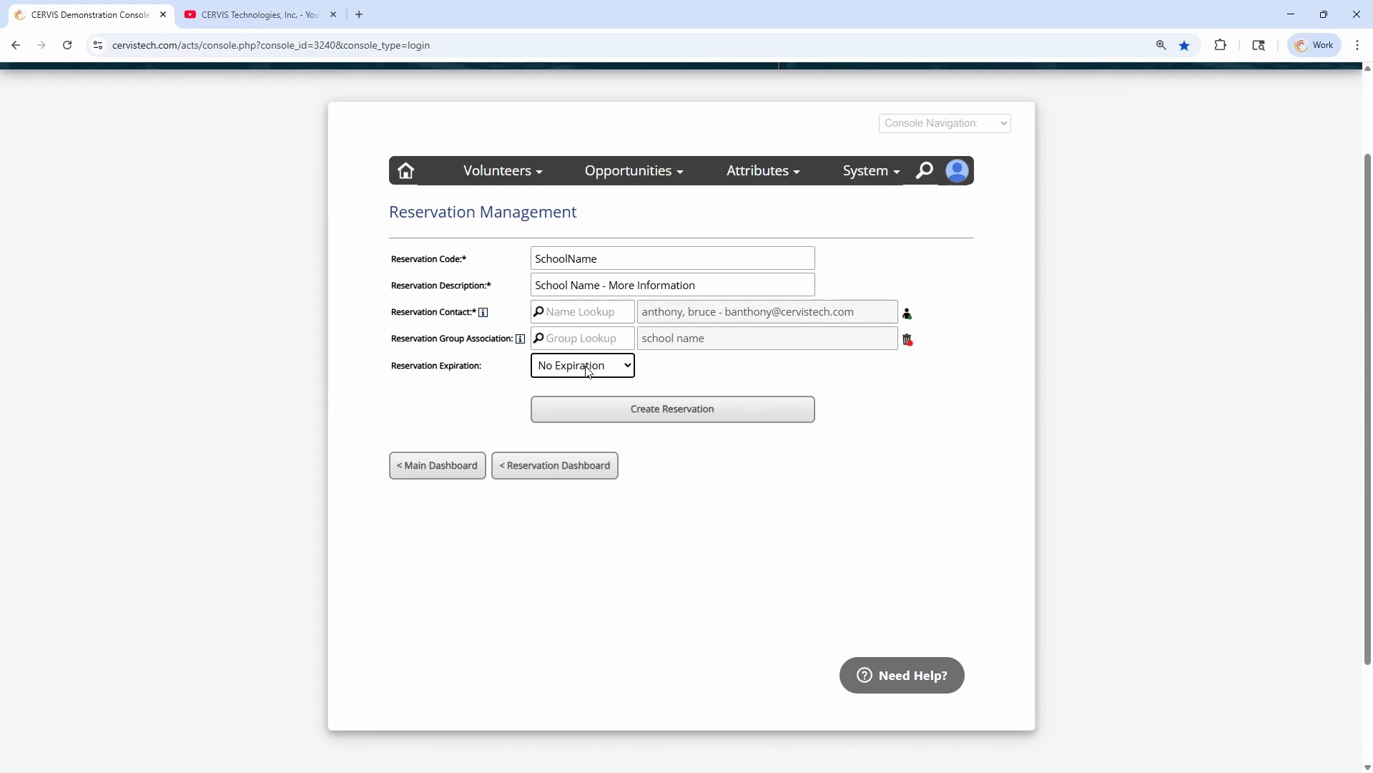
{"action": "left_click", "coordinate": [588, 367]}
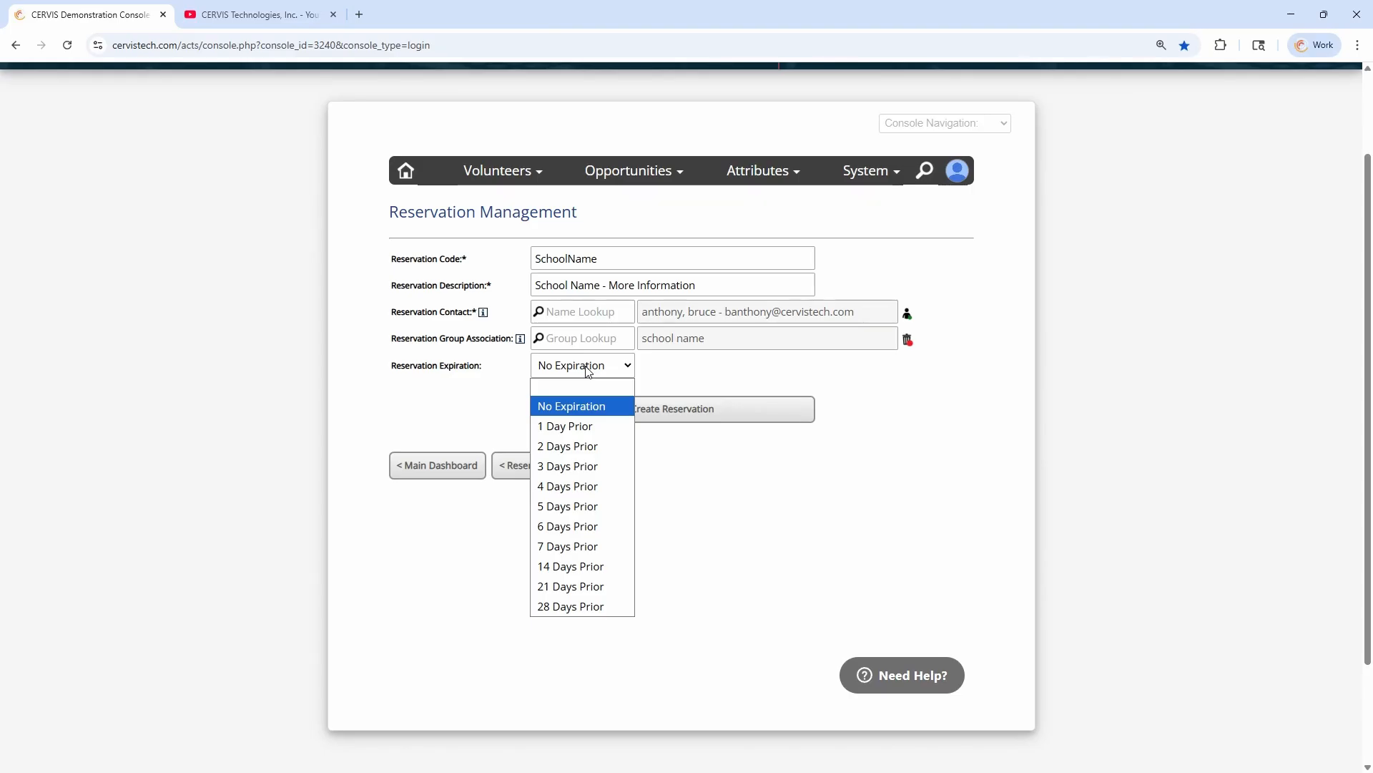
{"action": "left_click", "coordinate": [586, 507]}
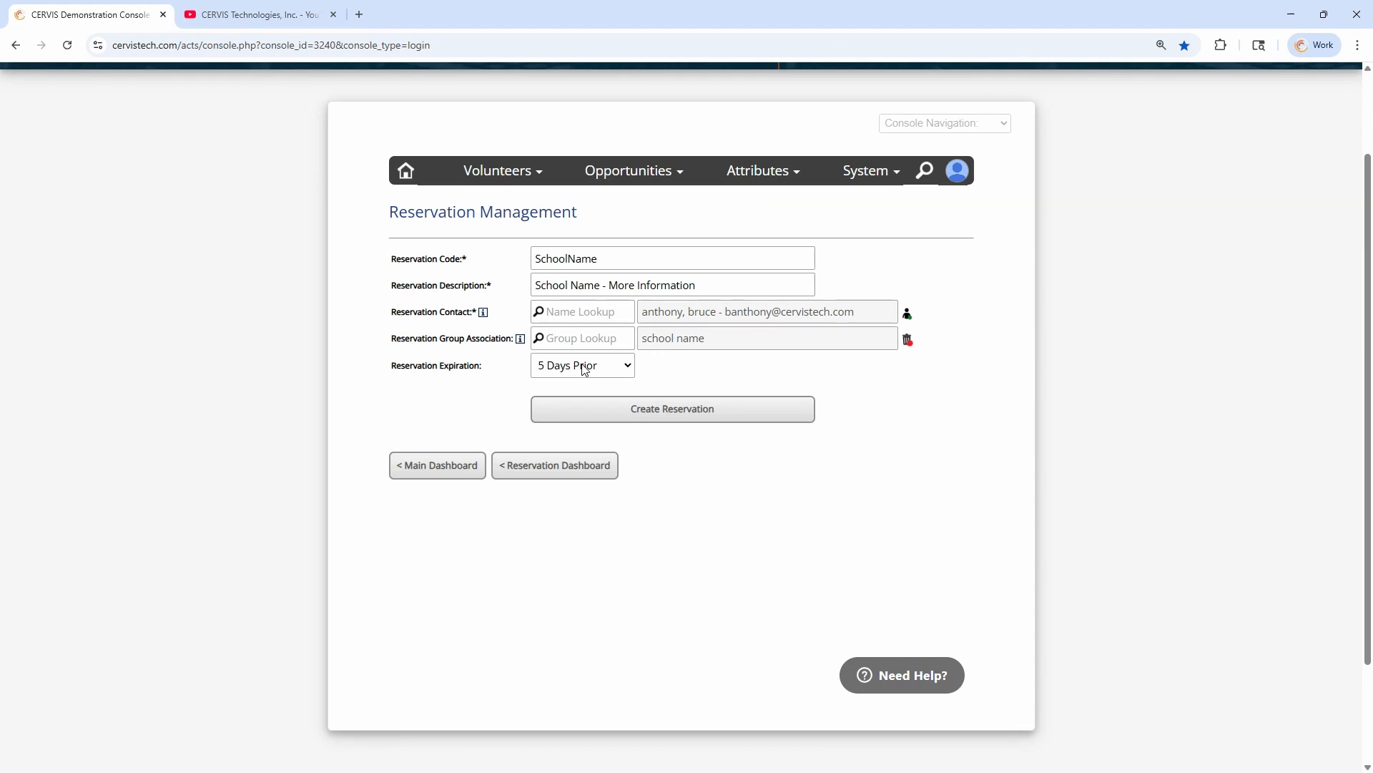
{"action": "left_click", "coordinate": [621, 371]}
{"action": "left_click", "coordinate": [583, 406]}
{"action": "left_click", "coordinate": [658, 370]}
Set the reservation expiration to 7 Days Prior
{"action": "left_click", "coordinate": [602, 367]}
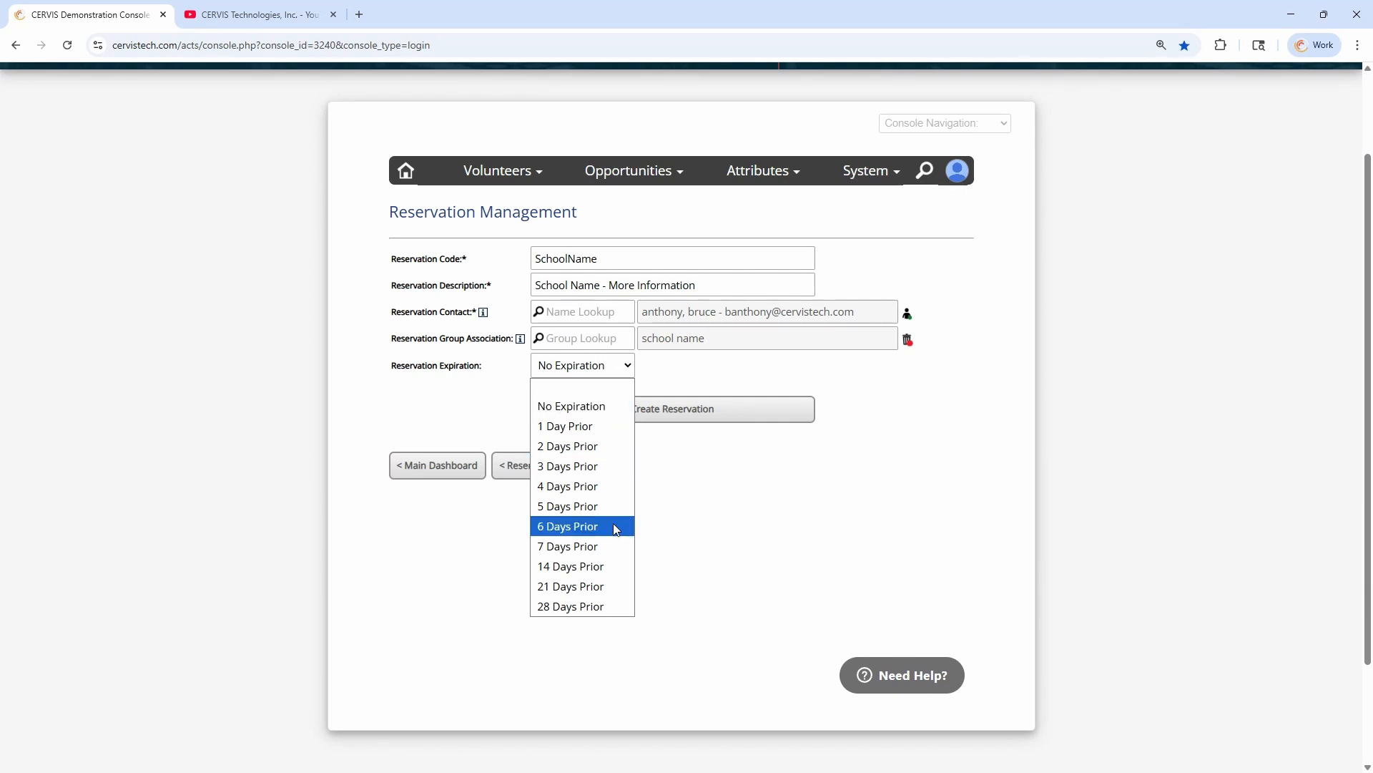
{"action": "left_click", "coordinate": [614, 546]}
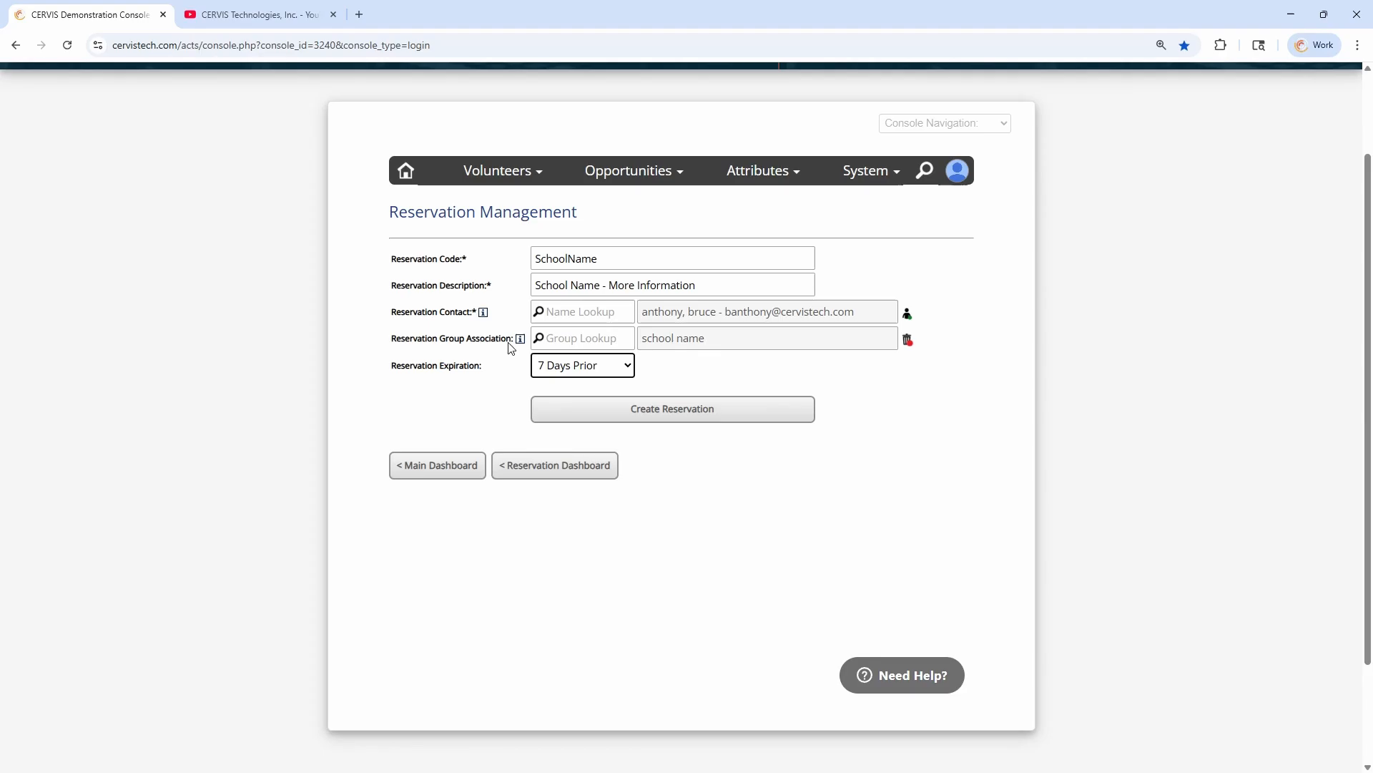
{"action": "left_click", "coordinate": [643, 373]}
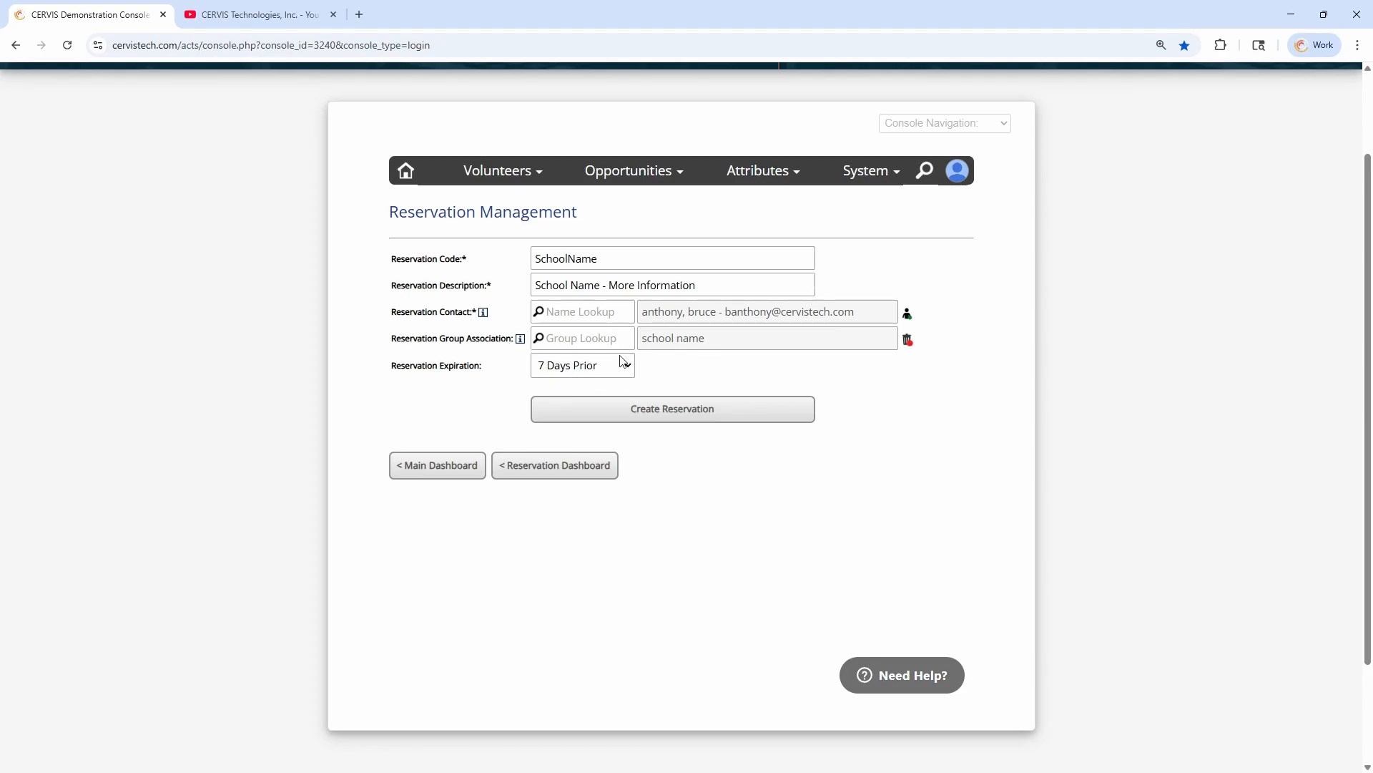
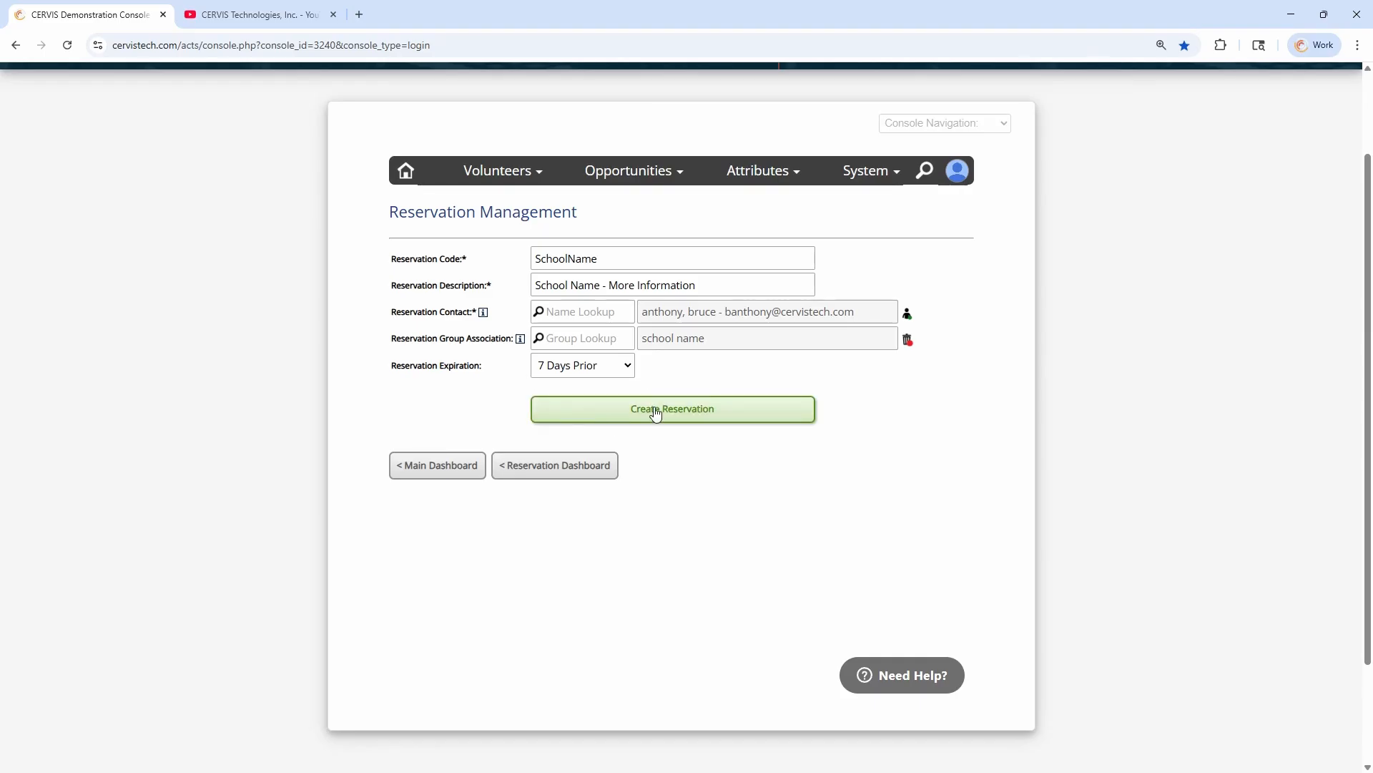
Confirm 7 Days Prior as the expiration and create the SchoolName reservation
{"action": "left_click", "coordinate": [599, 372]}
{"action": "left_click", "coordinate": [583, 402]}
{"action": "left_click", "coordinate": [671, 417]}
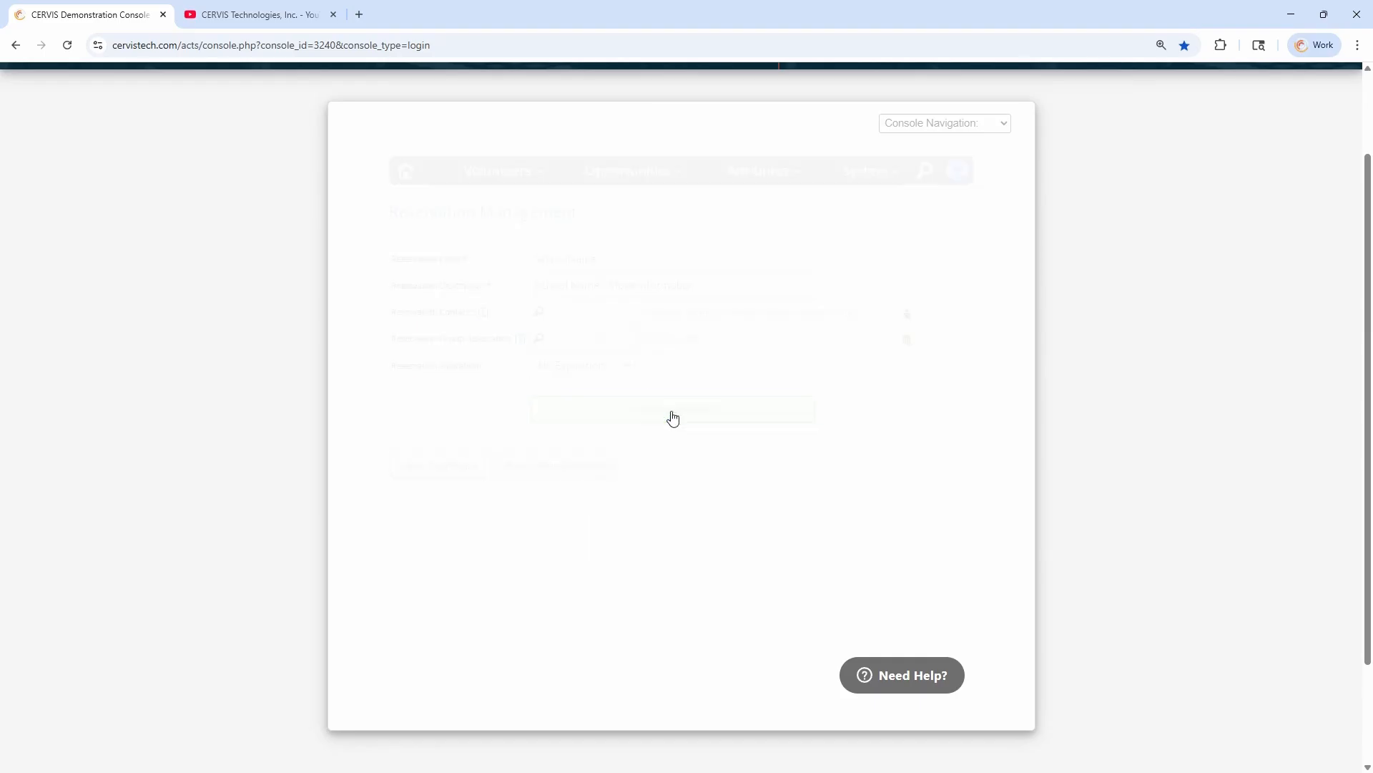
{"action": "left_click", "coordinate": [553, 508]}
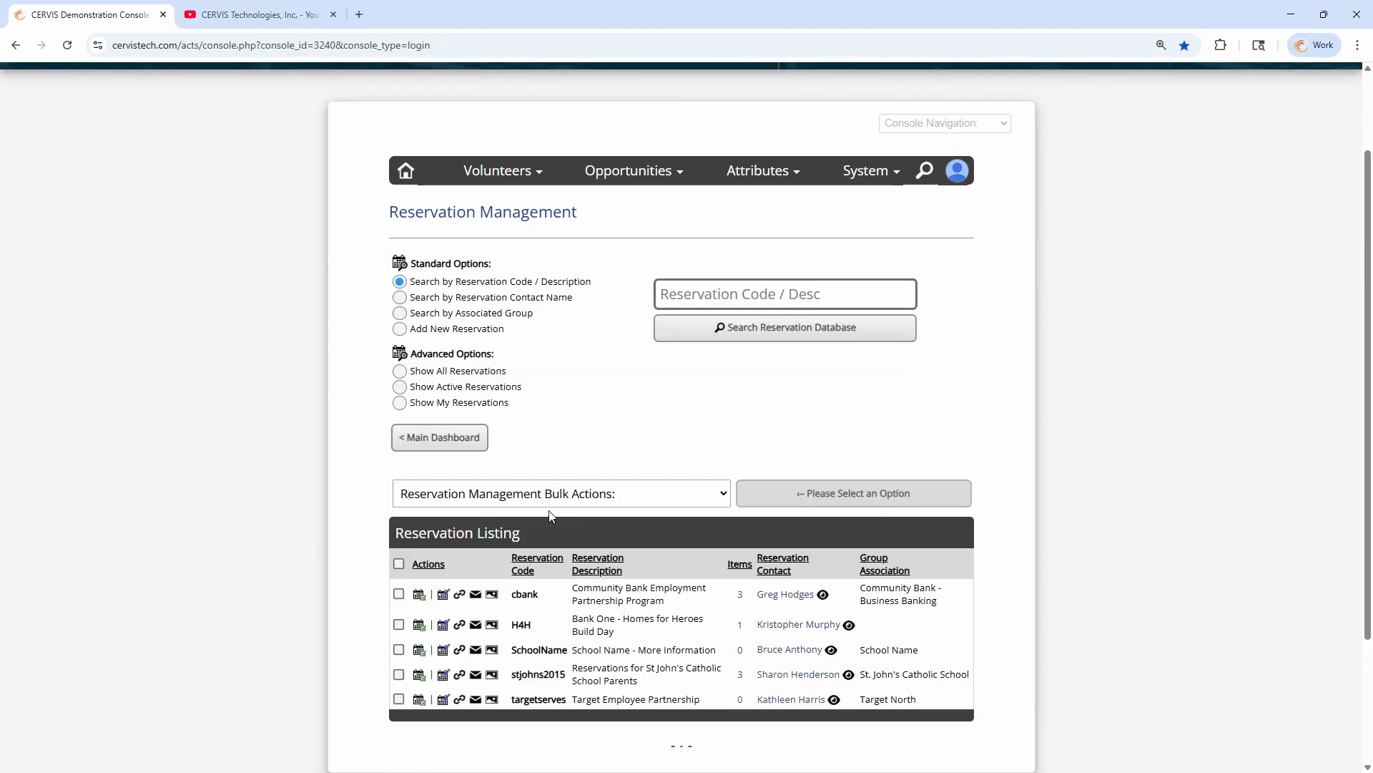
Open the opportunity assignment for the SchoolName reservation from the reservation listing
{"action": "left_click", "coordinate": [566, 428]}
{"action": "scroll", "coordinate": [566, 426], "scroll_direction": "down", "scroll_amount": 1}
{"action": "scroll", "coordinate": [562, 468], "scroll_direction": "down", "scroll_amount": 1}
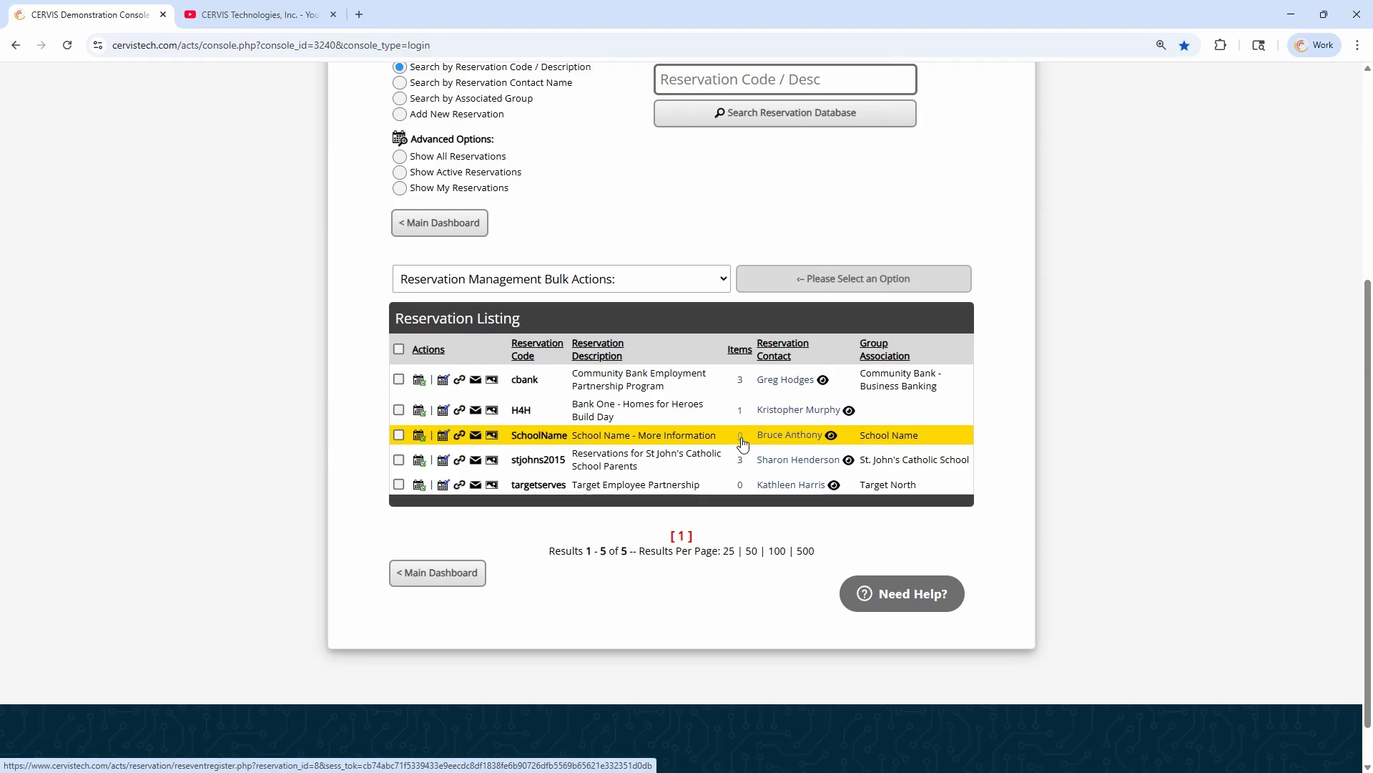
{"action": "left_click", "coordinate": [420, 438]}
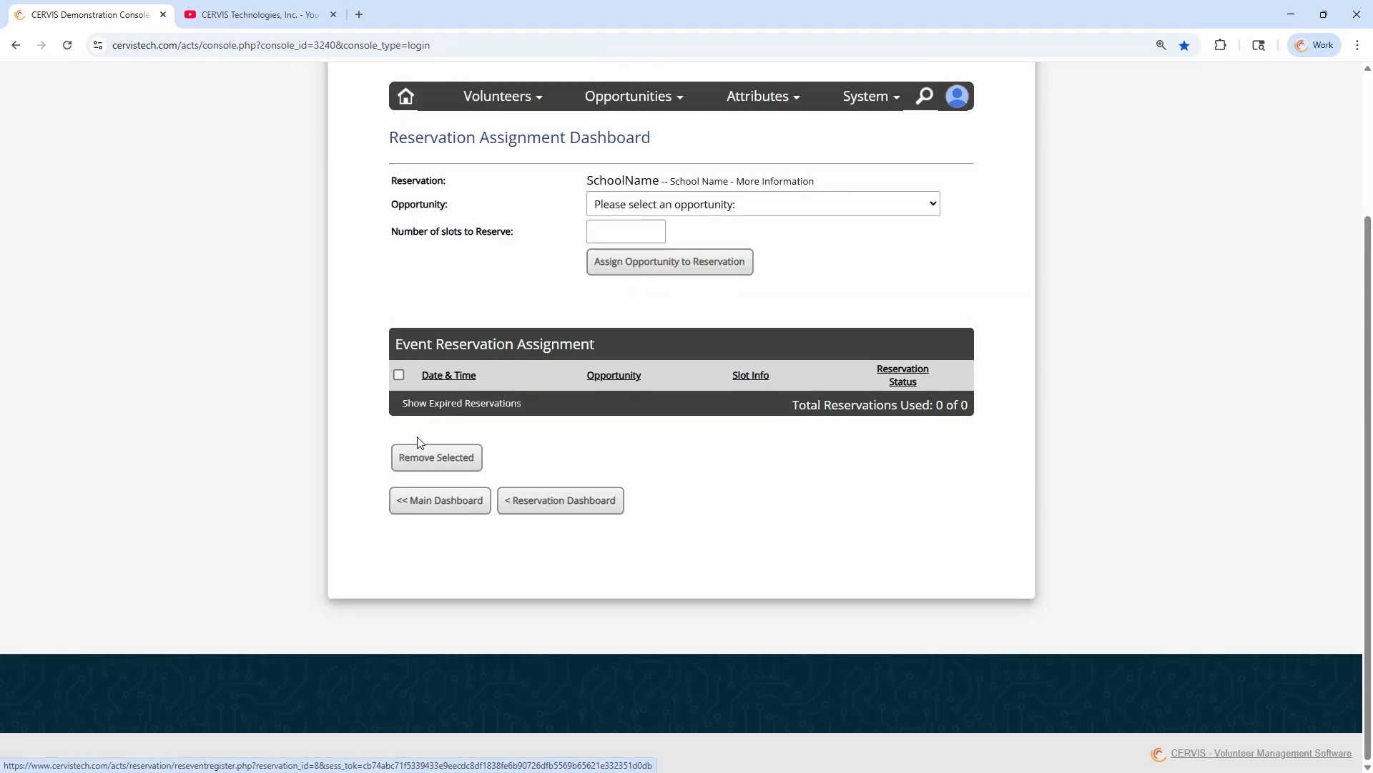
Try to assign the Helping Hands Repair Team opportunity on Aug 27, 2025 to the reservation with 30 slots
{"action": "left_click", "coordinate": [650, 213]}
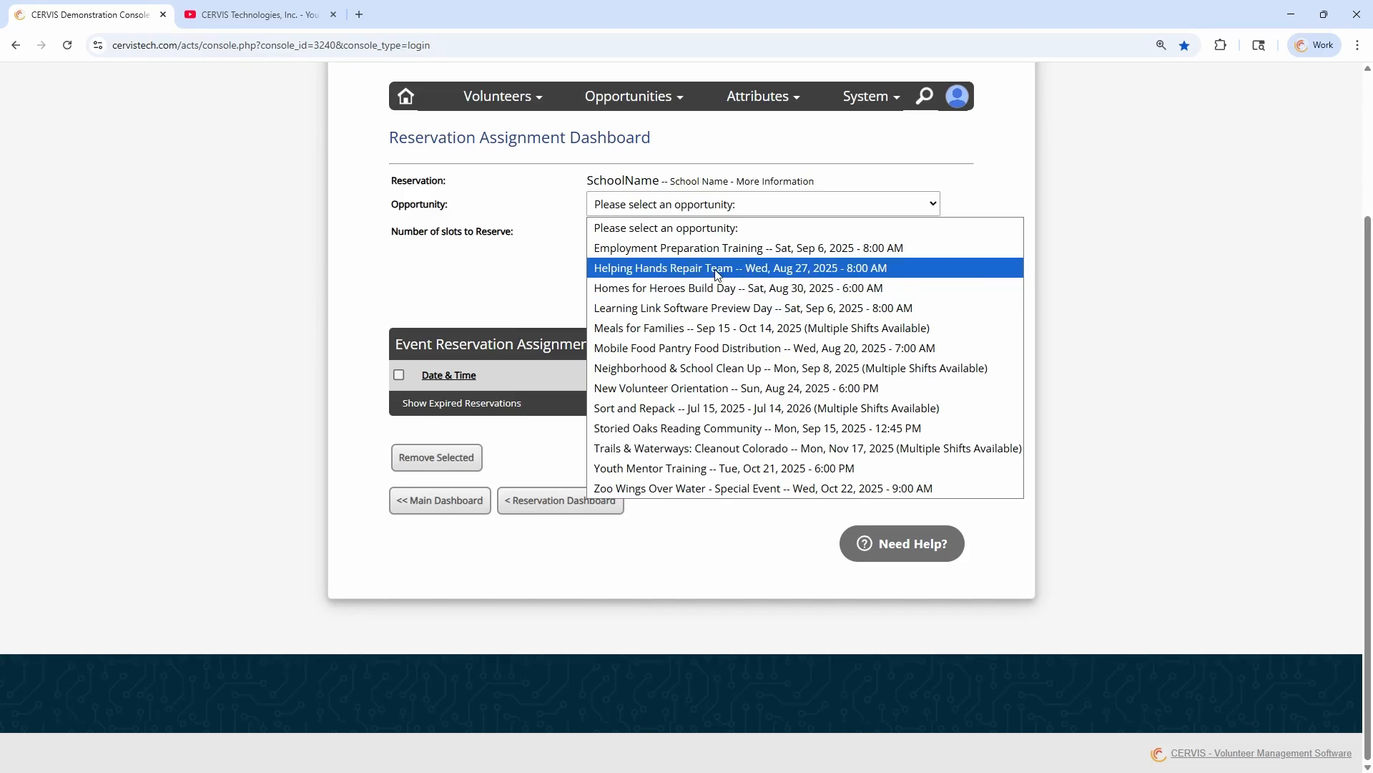
{"action": "left_click", "coordinate": [644, 267]}
{"action": "left_click", "coordinate": [640, 228]}
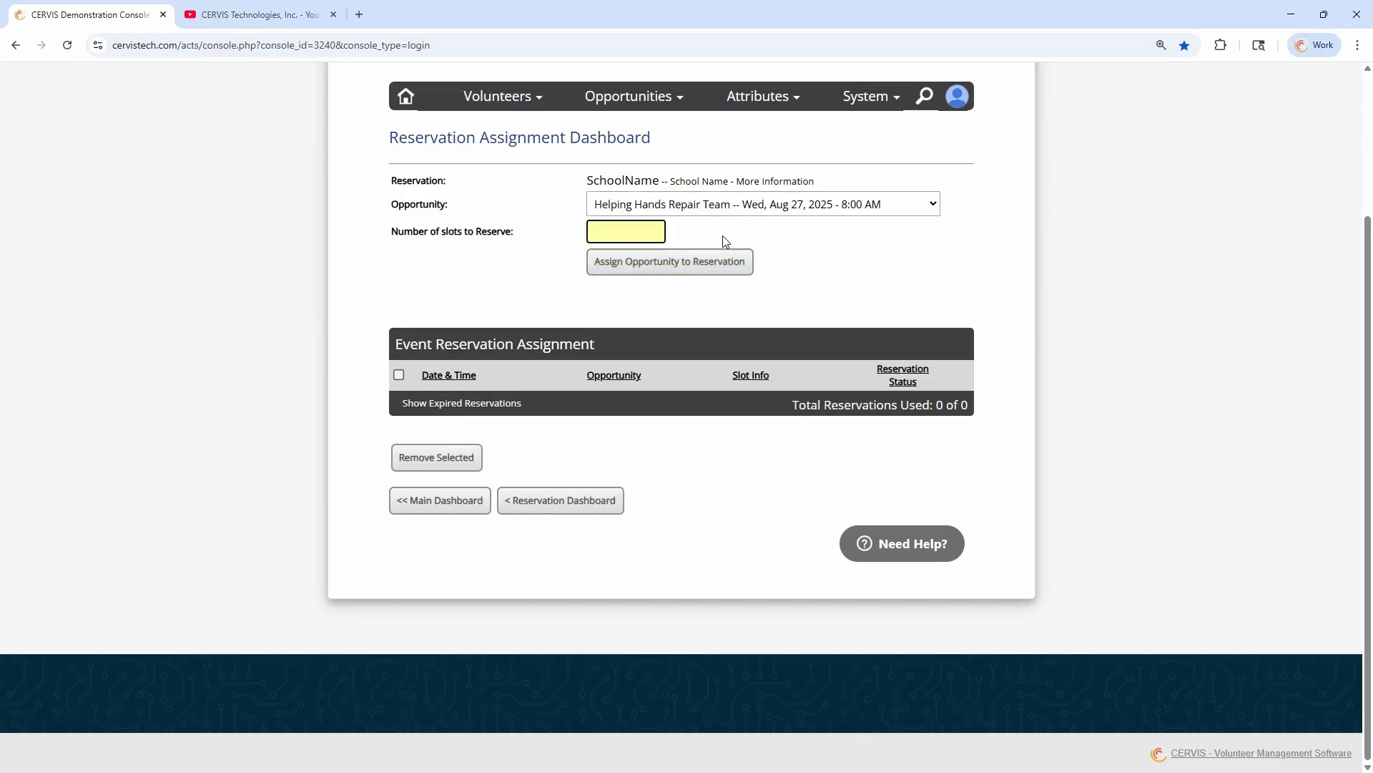
{"action": "type", "text": "30"}
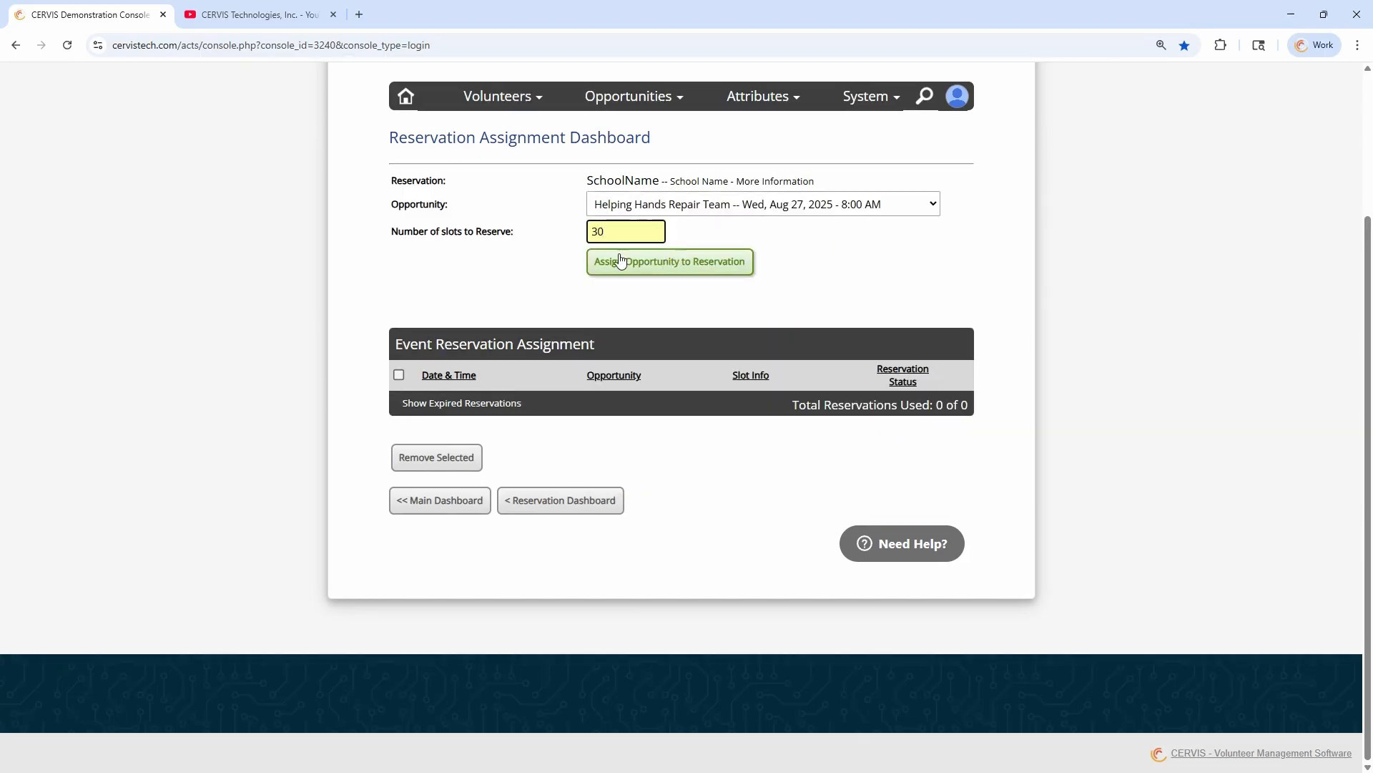
{"action": "left_click", "coordinate": [673, 269]}
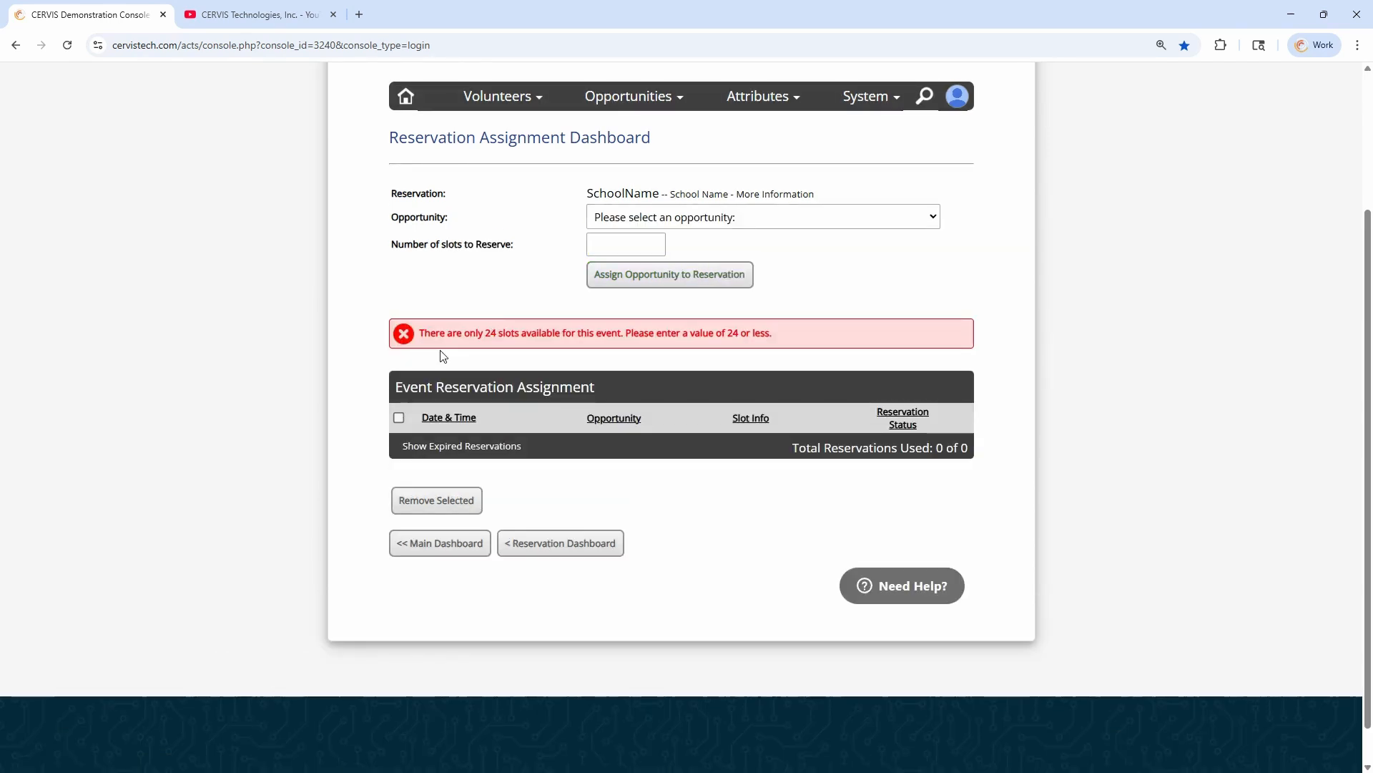
{"action": "left_click_drag", "start_coordinate": [424, 334], "coordinate": [690, 335]}
{"action": "left_click", "coordinate": [579, 339]}
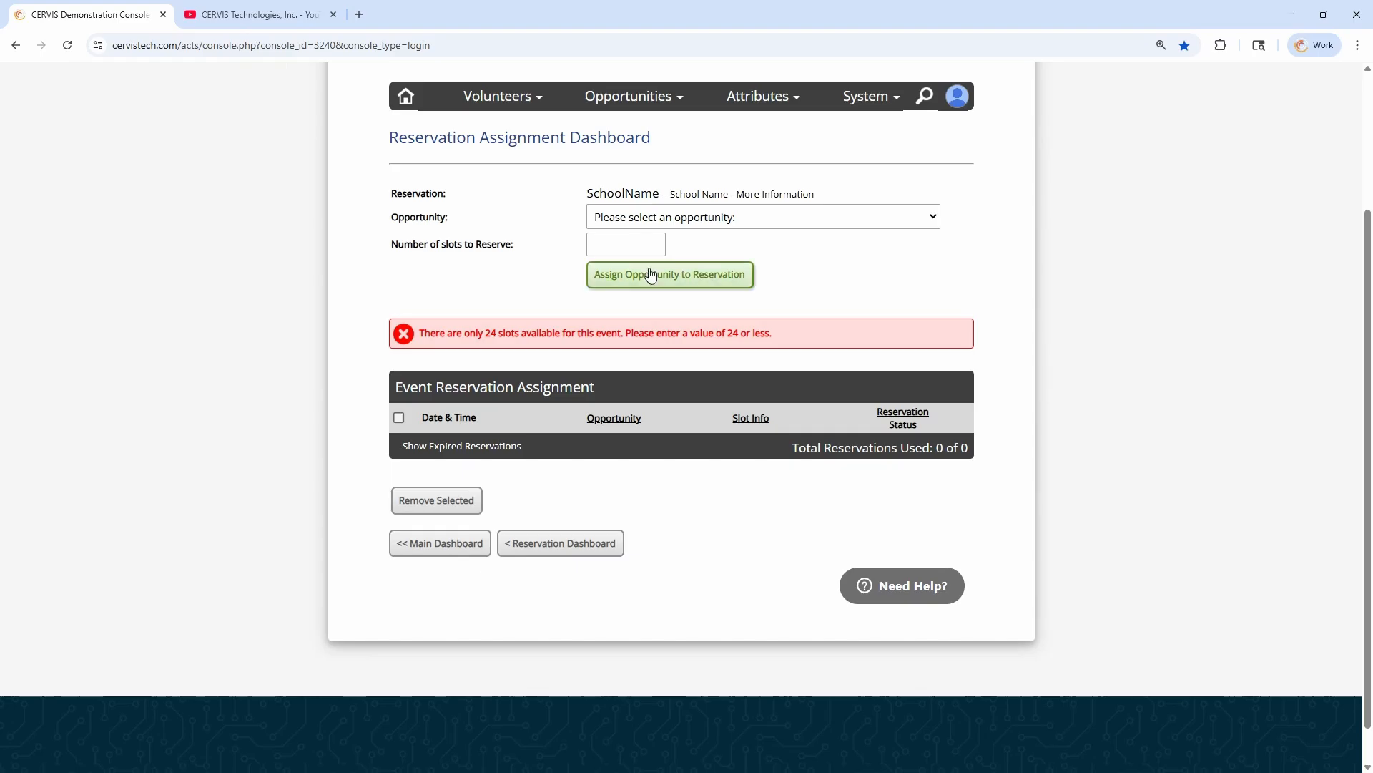
{"action": "left_click_drag", "start_coordinate": [484, 333], "coordinate": [533, 329]}
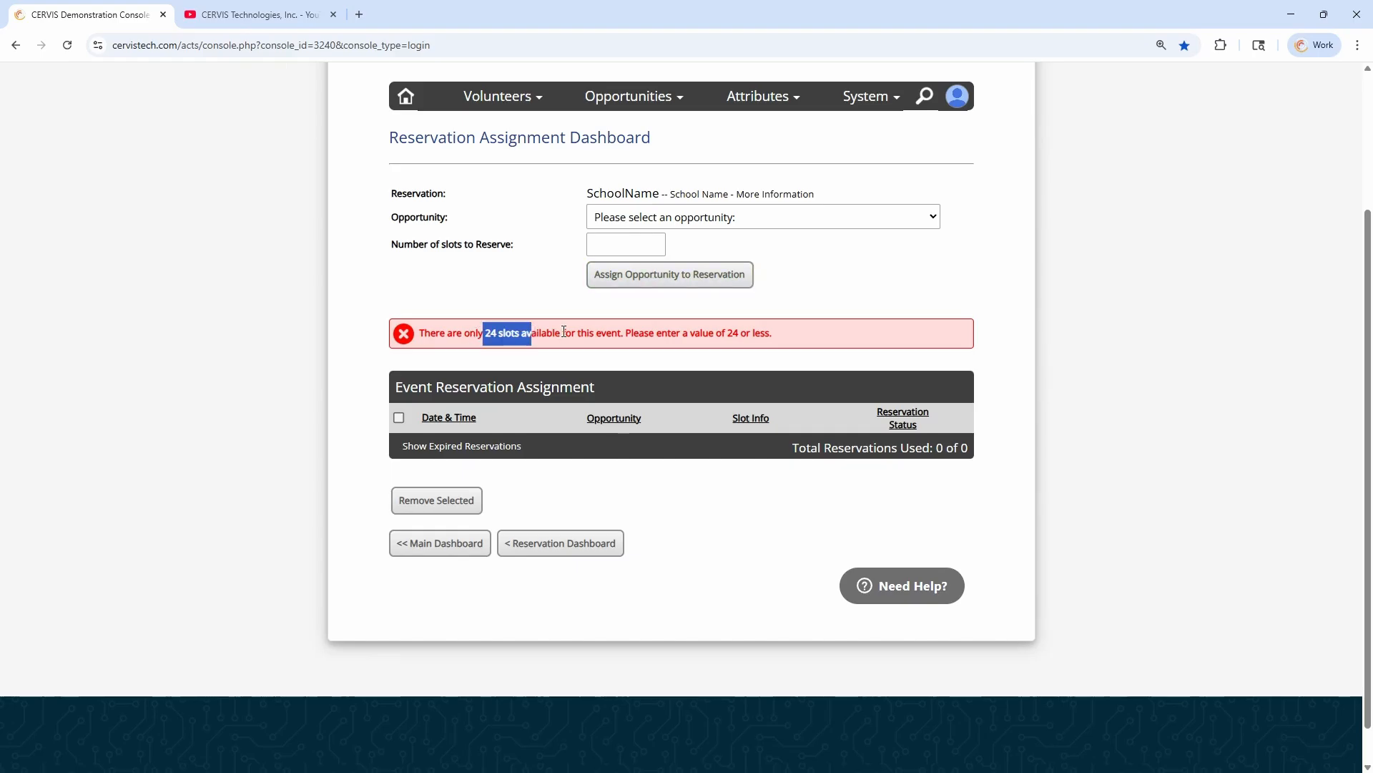
Assign the Helping Hands Repair Team opportunity on Aug 27, 2025 to the reservation with 20 slots
{"action": "left_click", "coordinate": [693, 218]}
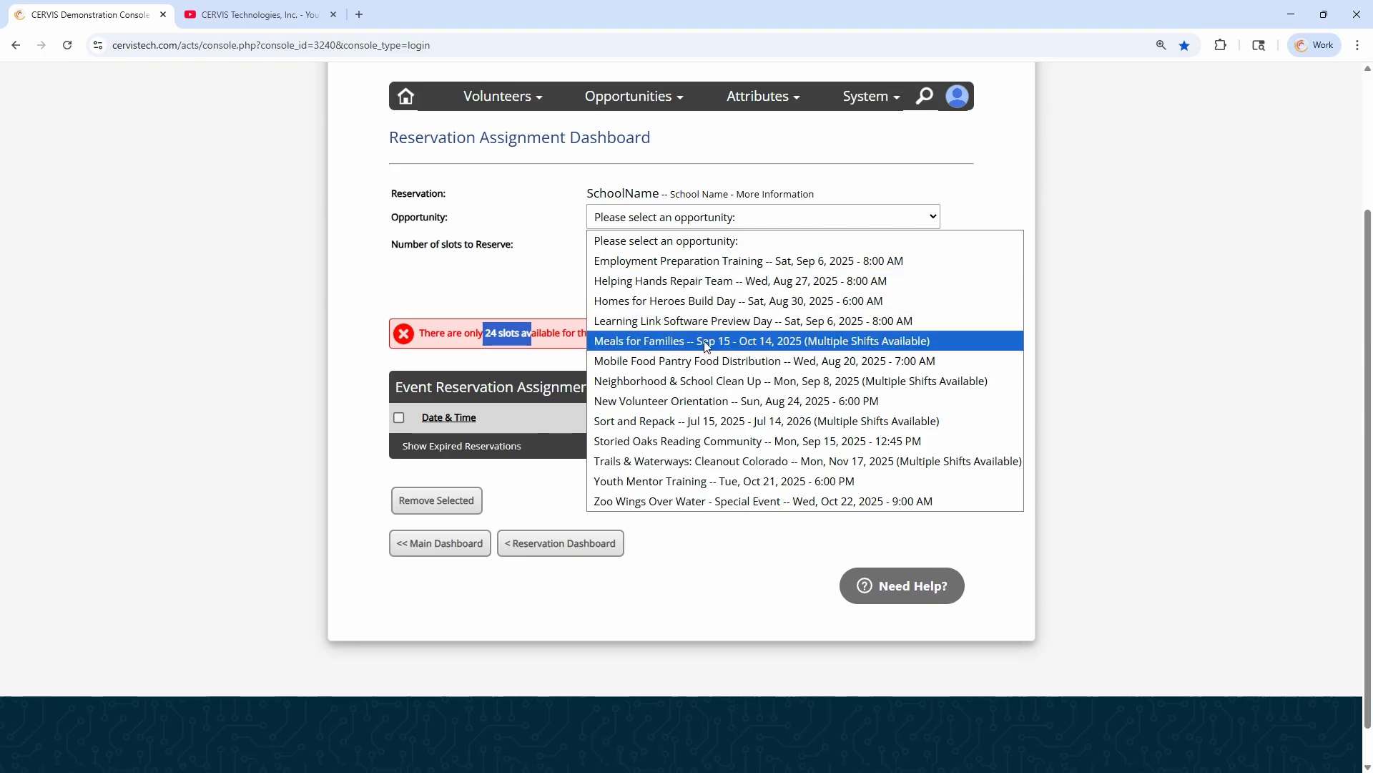
{"action": "left_click", "coordinate": [698, 280]}
{"action": "left_click", "coordinate": [625, 243]}
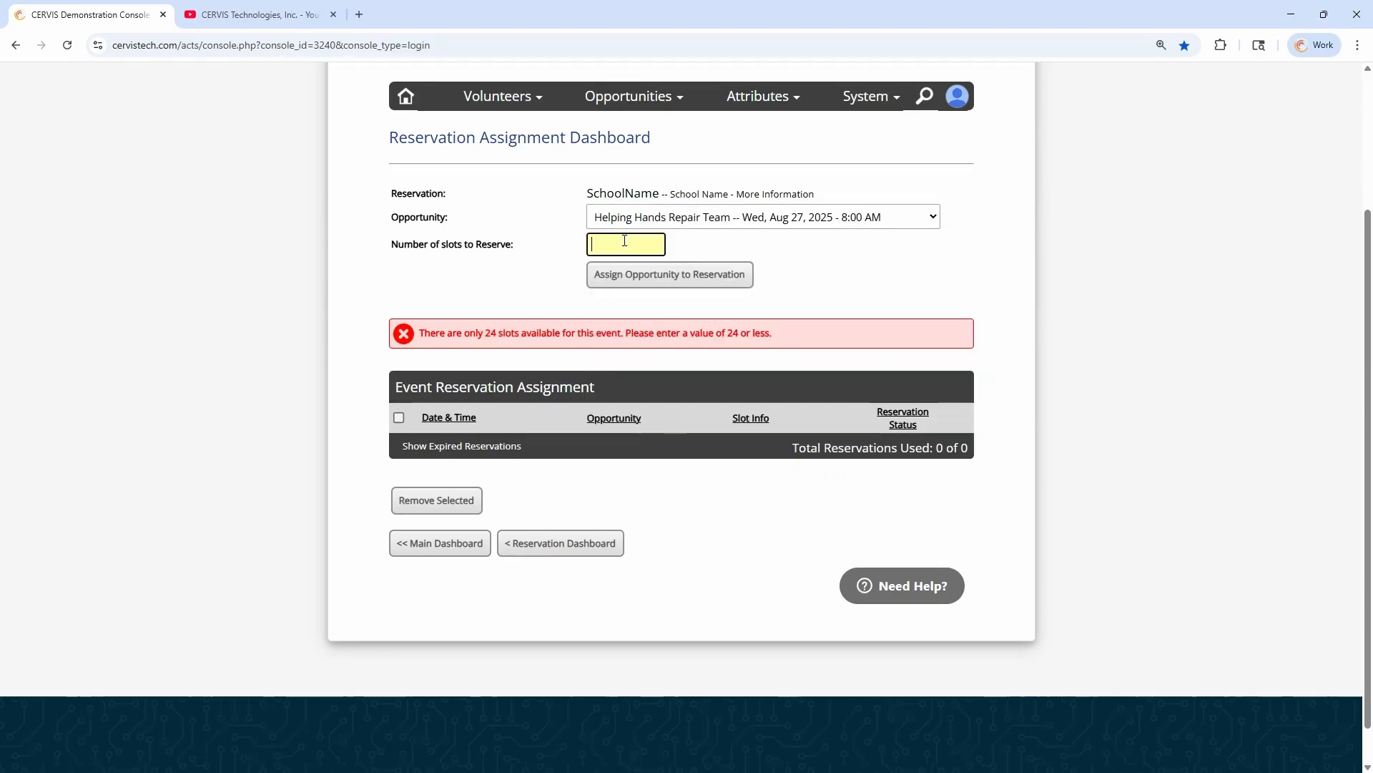
{"action": "type", "text": "20"}
{"action": "left_click", "coordinate": [666, 284]}
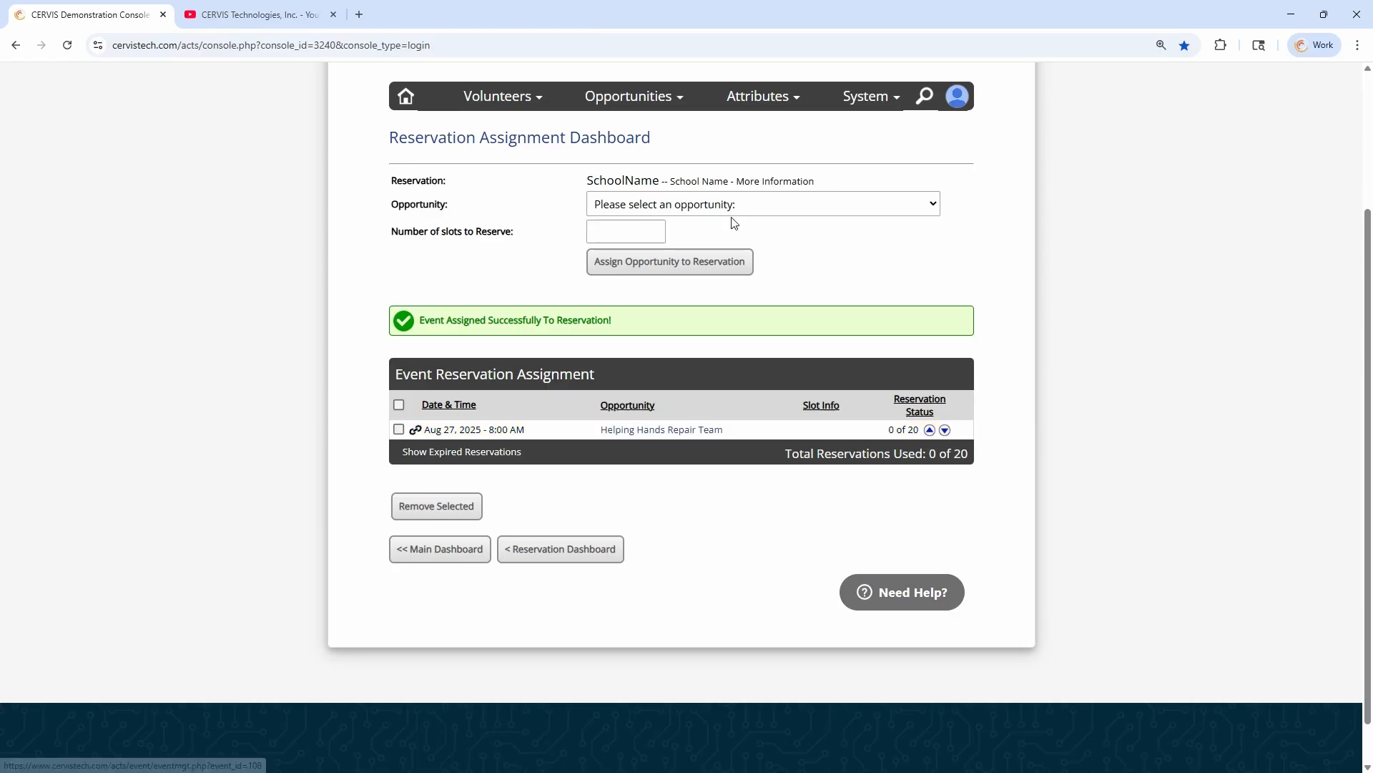
Assign the multi-shift Sort and Repack opportunity to the reservation with 5 slots to reach its time slot selection
{"action": "left_click", "coordinate": [639, 230]}
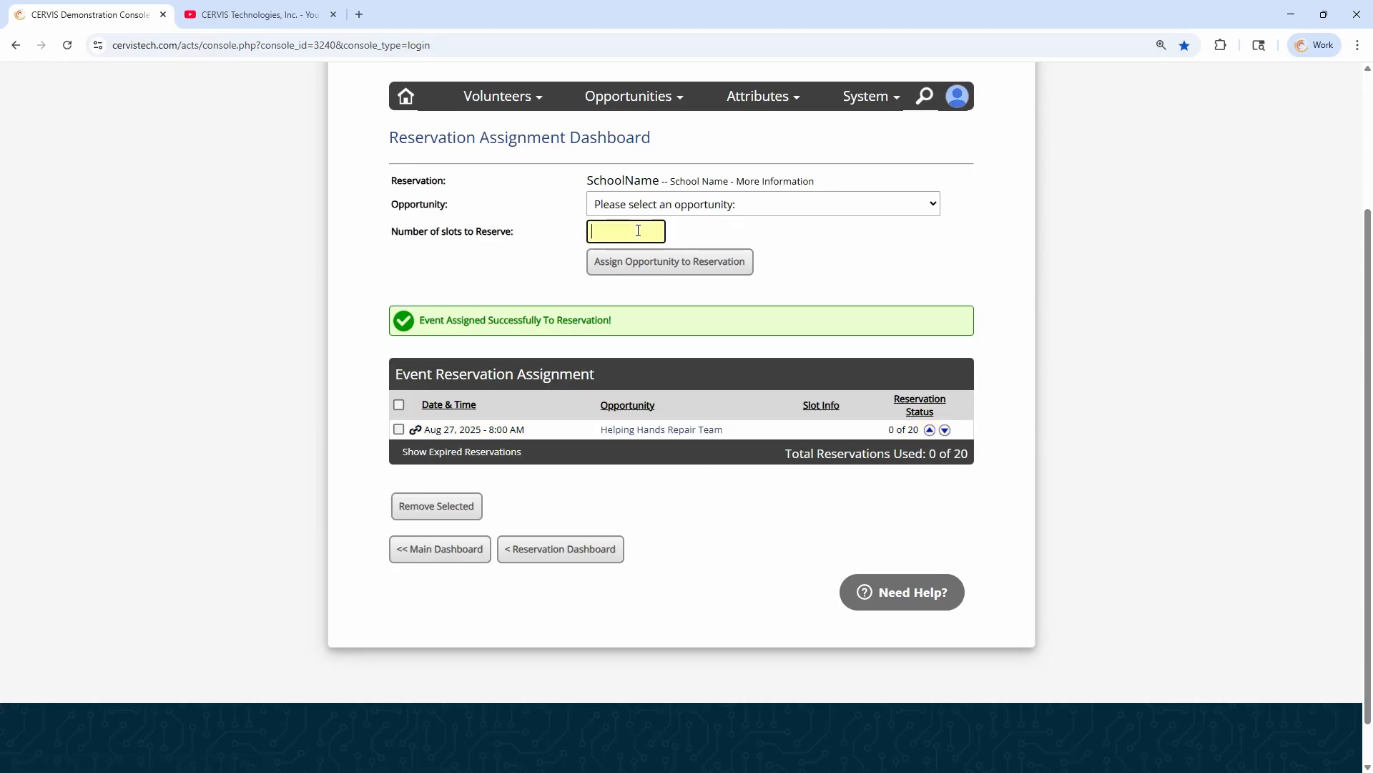
{"action": "left_click", "coordinate": [638, 206]}
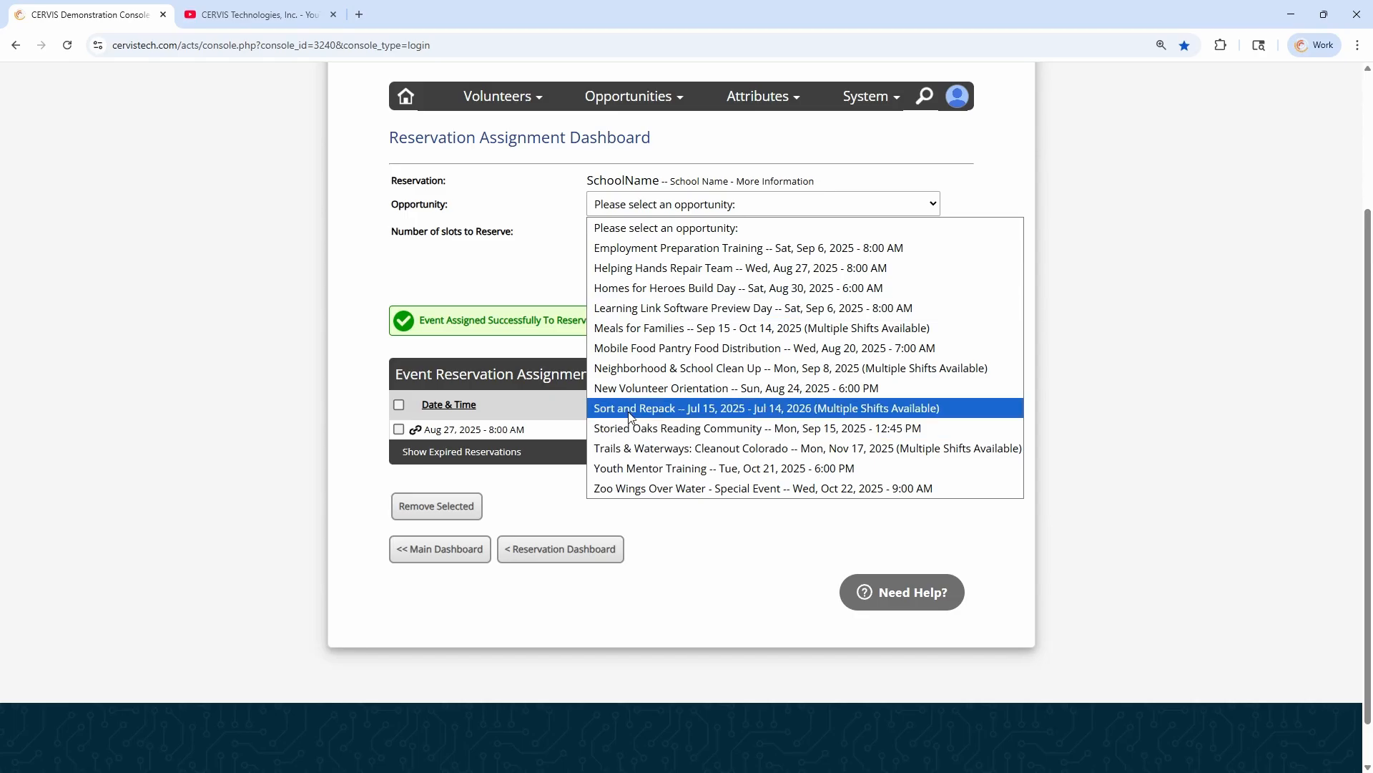
{"action": "left_click", "coordinate": [714, 413]}
{"action": "left_click", "coordinate": [630, 231]}
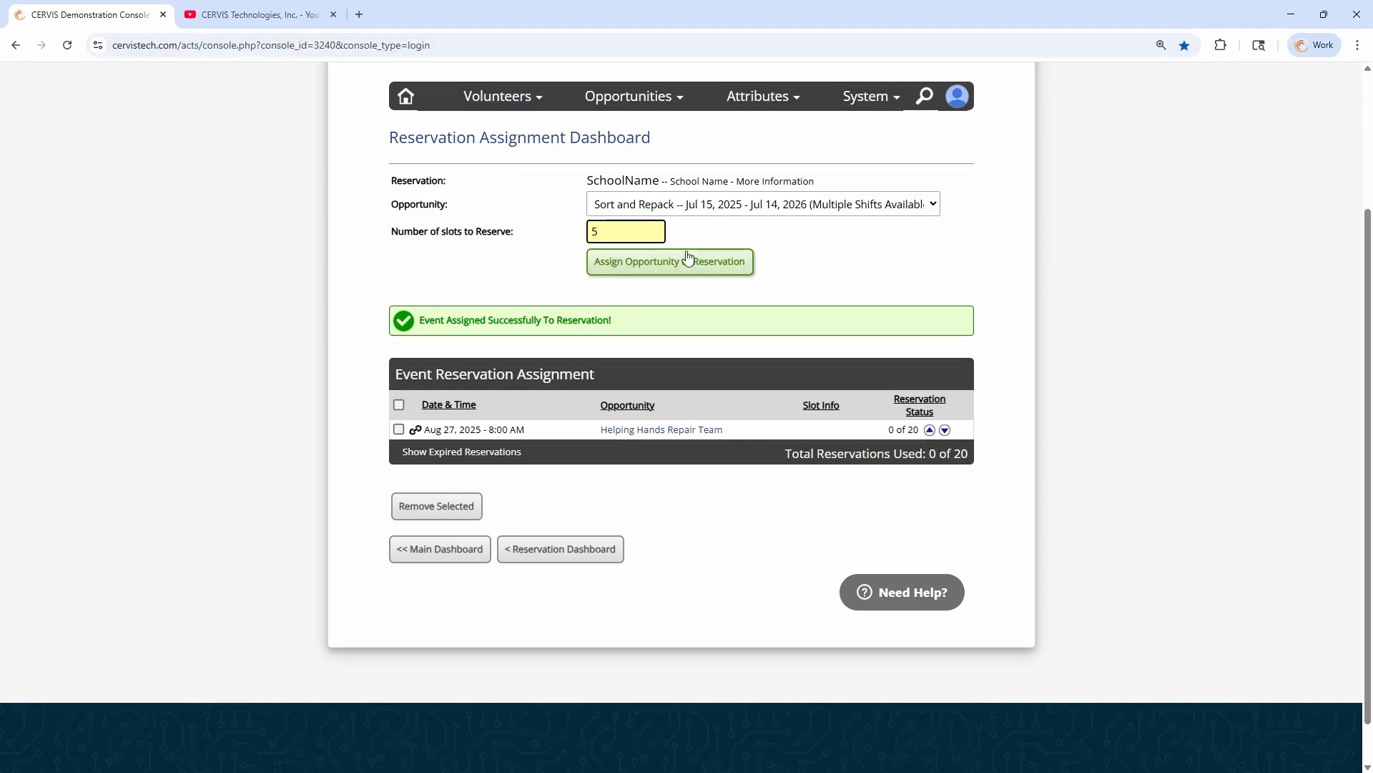
{"action": "left_click", "coordinate": [667, 260]}
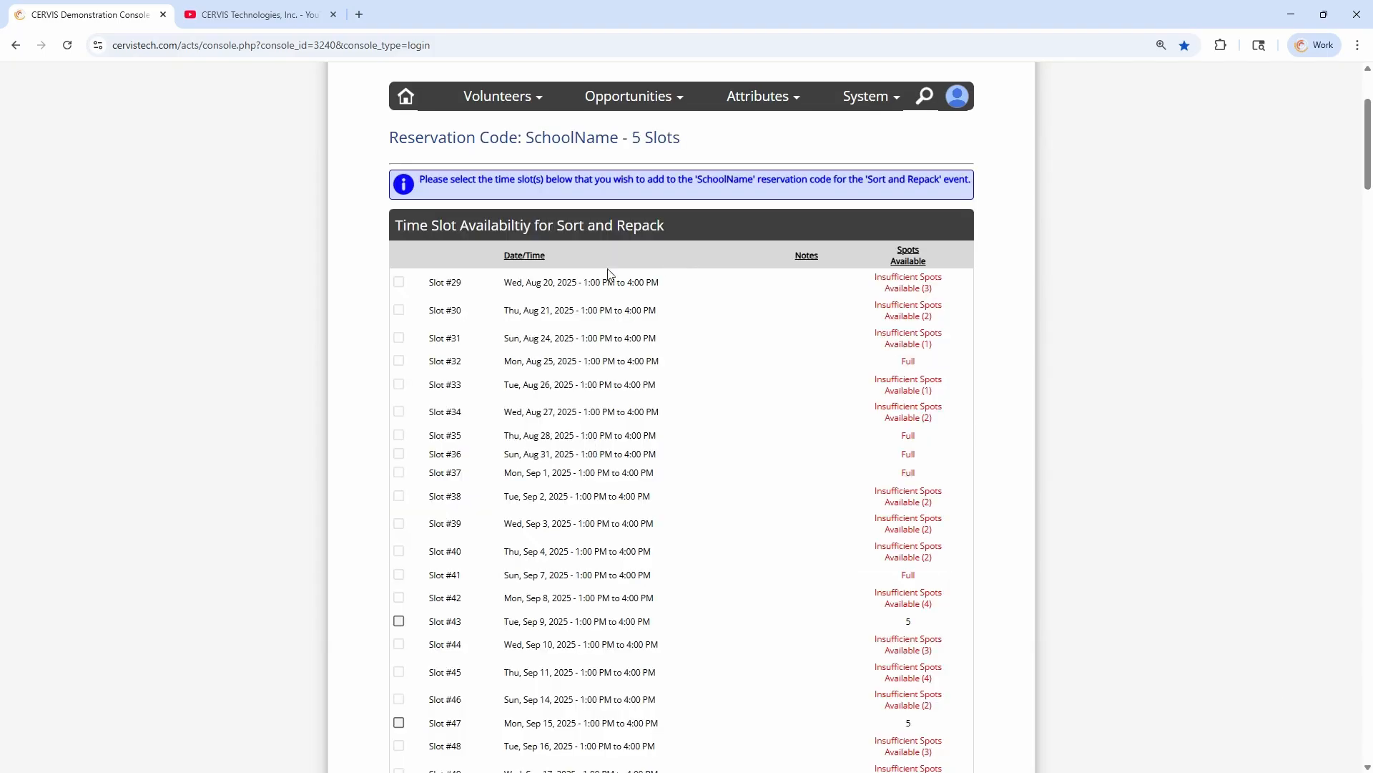
Select Sort and Repack time slots #43, #47, #50 and #51 and assign them to the SchoolName reservation
{"action": "scroll", "coordinate": [569, 281], "scroll_direction": "down", "scroll_amount": 3}
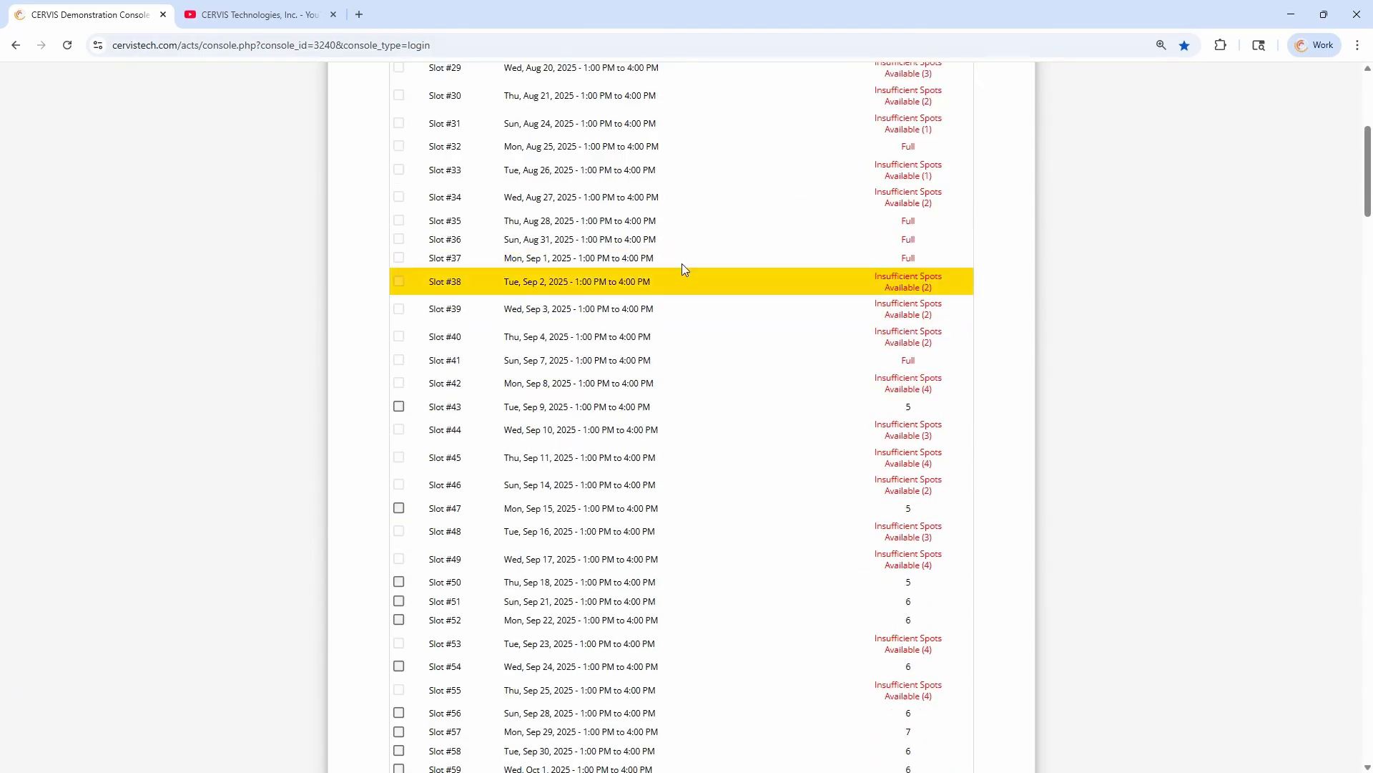
{"action": "scroll", "coordinate": [689, 423], "scroll_direction": "up", "scroll_amount": 3}
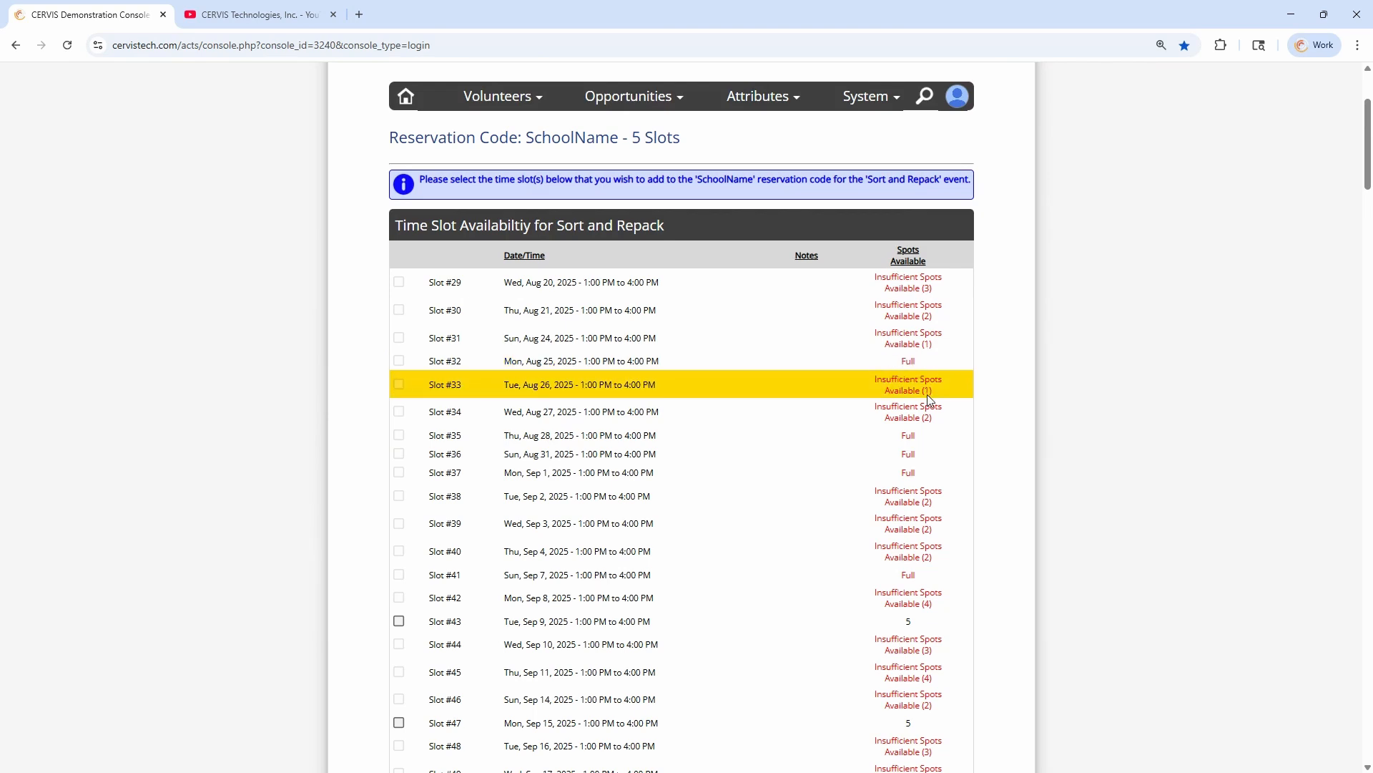
{"action": "mouse_move", "coordinate": [932, 391]}
{"action": "left_mouse_down"}
{"action": "mouse_move", "coordinate": [905, 391]}
{"action": "mouse_move", "coordinate": [936, 395]}
{"action": "left_mouse_up"}
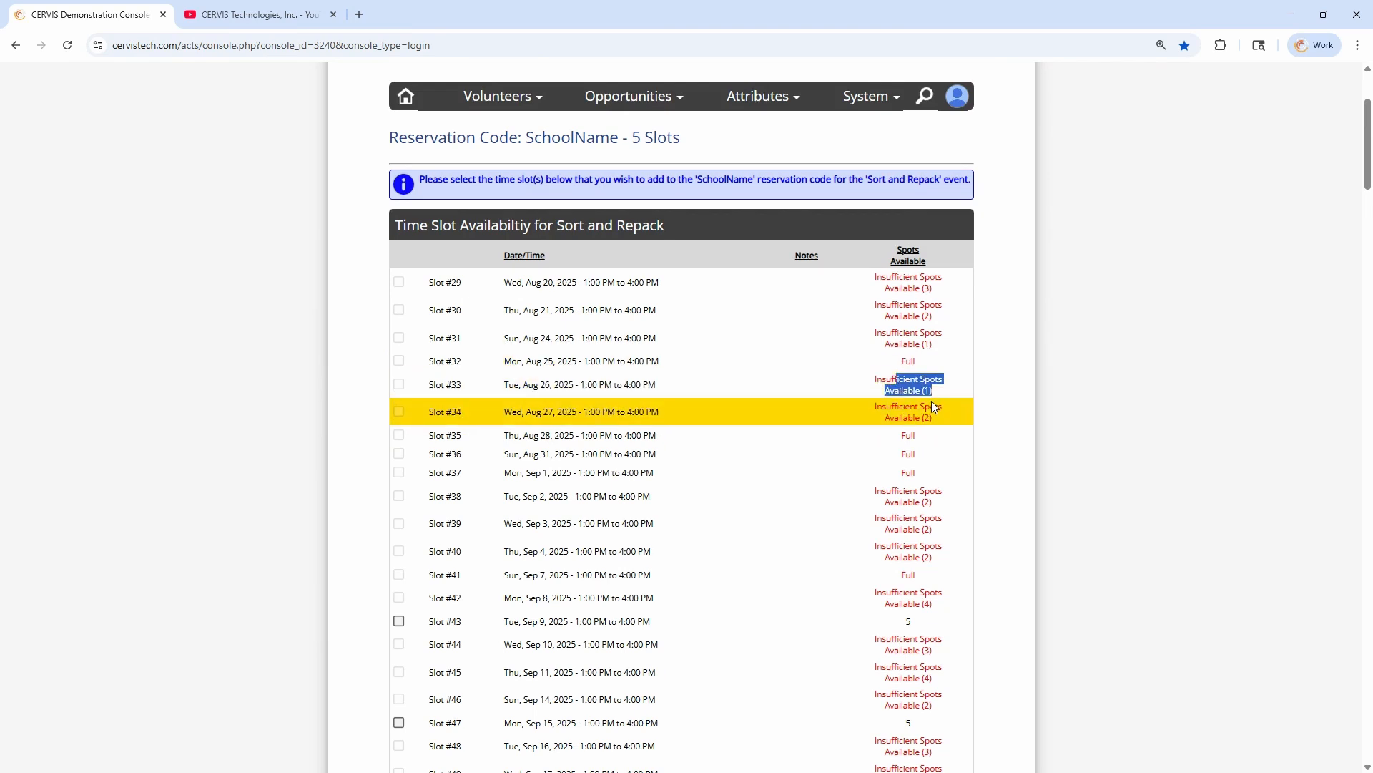
{"action": "left_click_drag", "start_coordinate": [682, 138], "coordinate": [629, 137]}
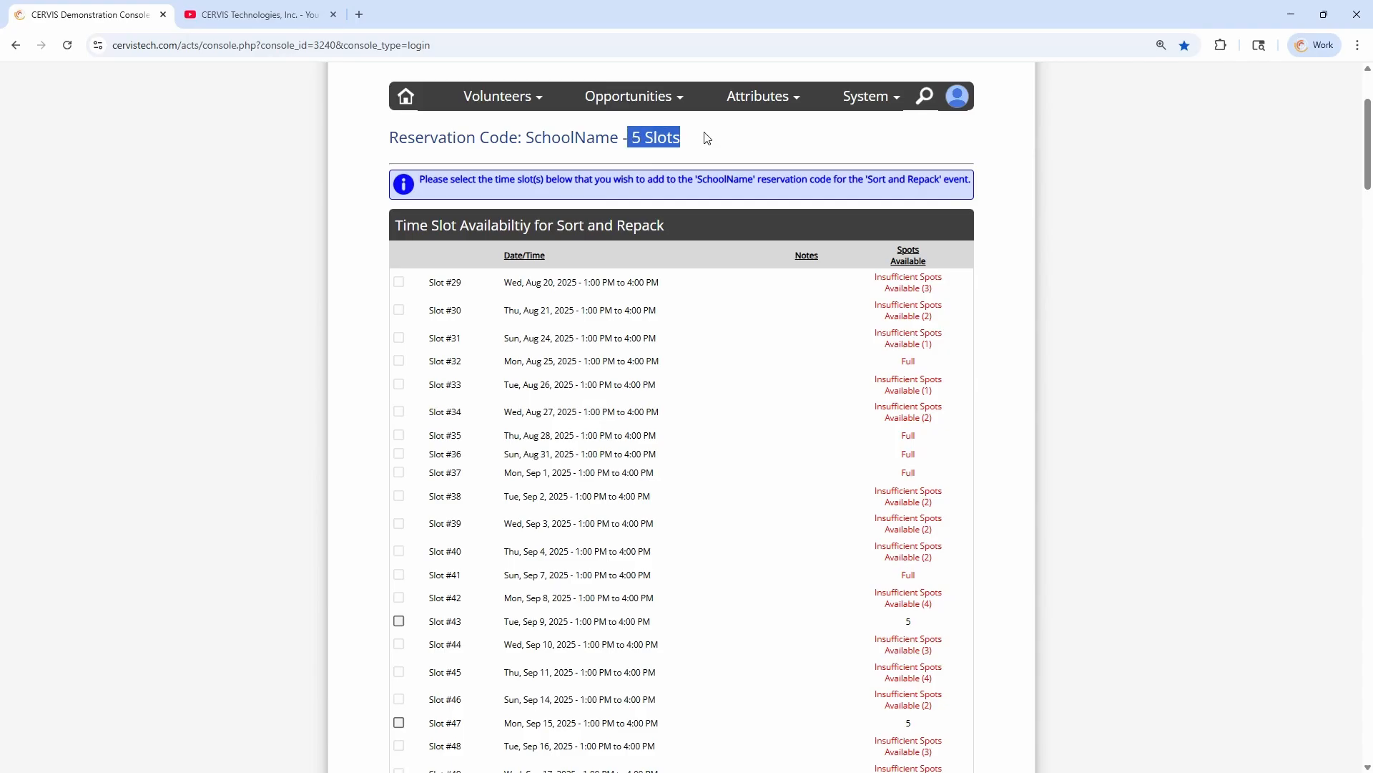
{"action": "scroll", "coordinate": [512, 421], "scroll_direction": "down", "scroll_amount": 4}
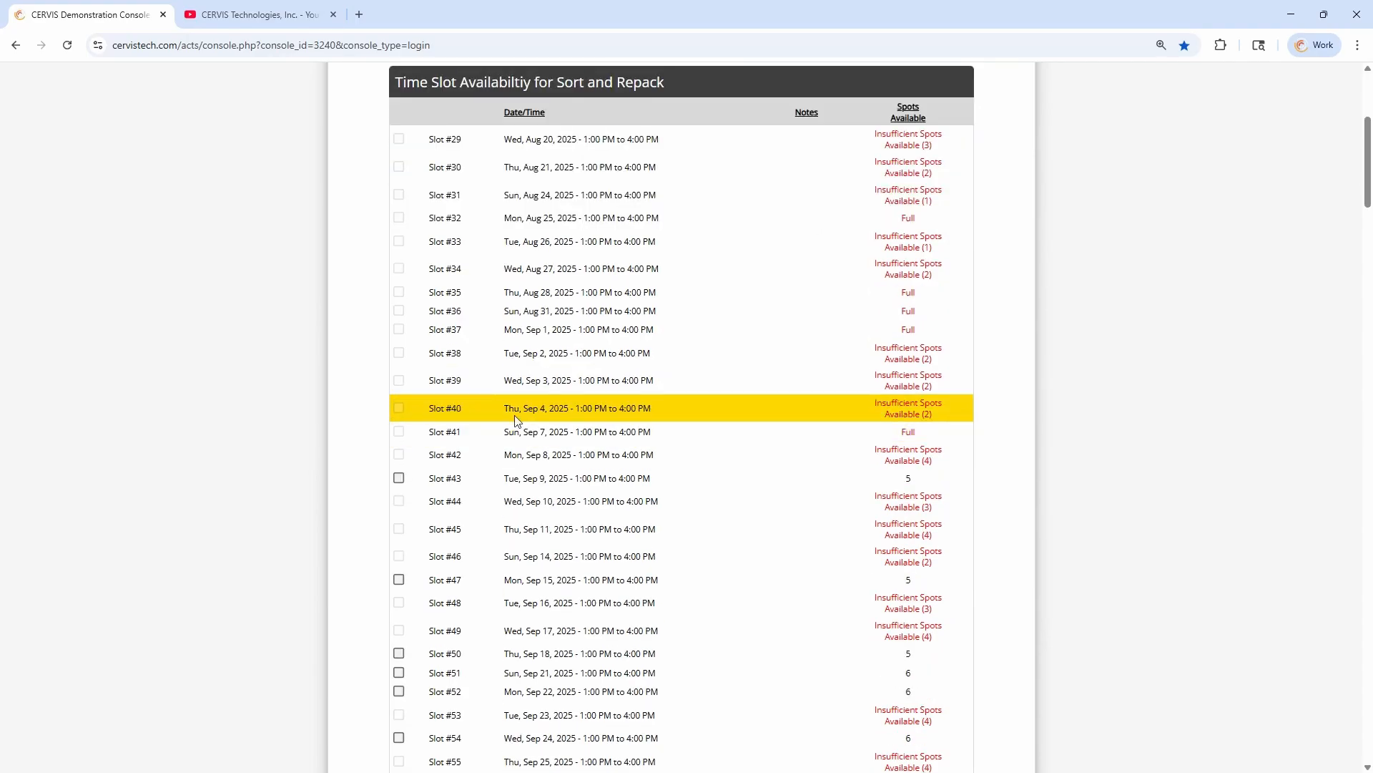
{"action": "left_click", "coordinate": [398, 335]}
{"action": "left_click", "coordinate": [398, 436]}
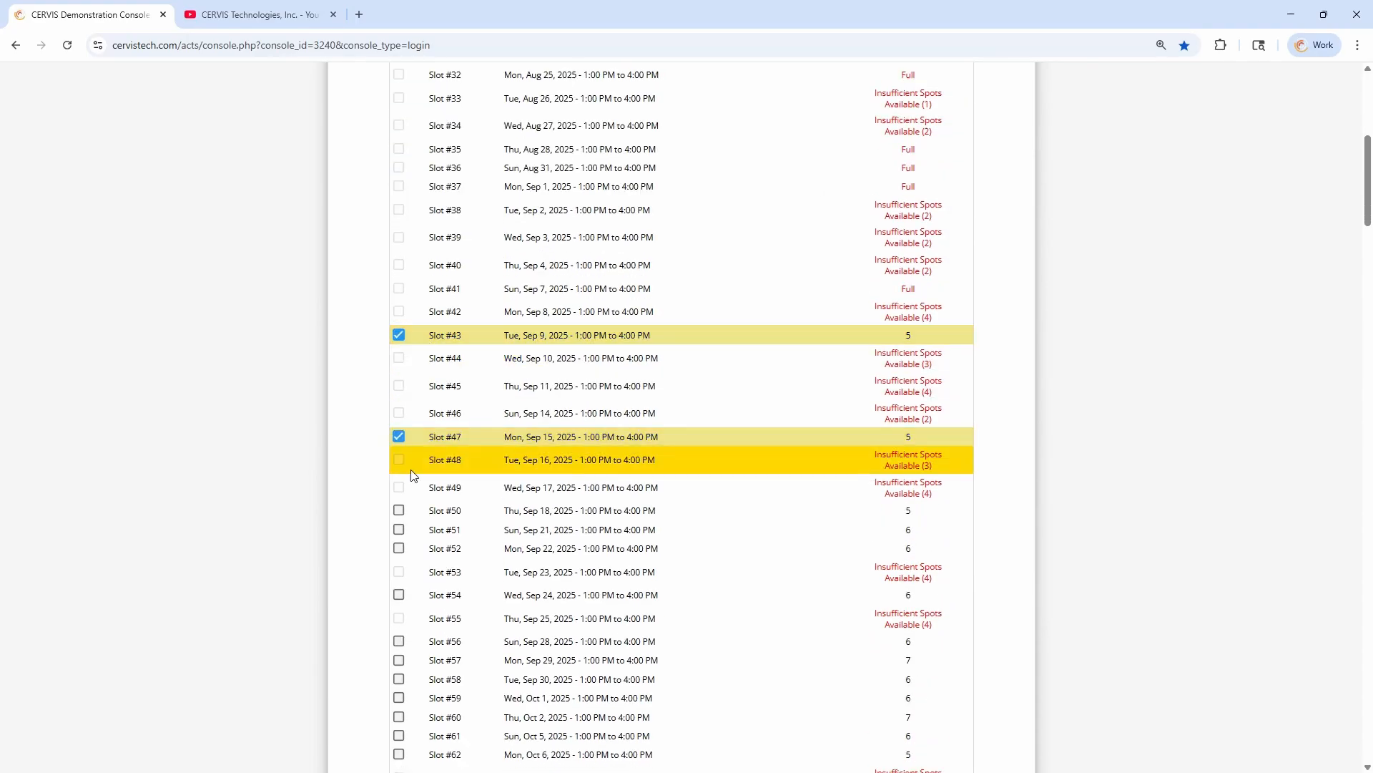
{"action": "left_click", "coordinate": [399, 510]}
{"action": "left_click", "coordinate": [398, 530]}
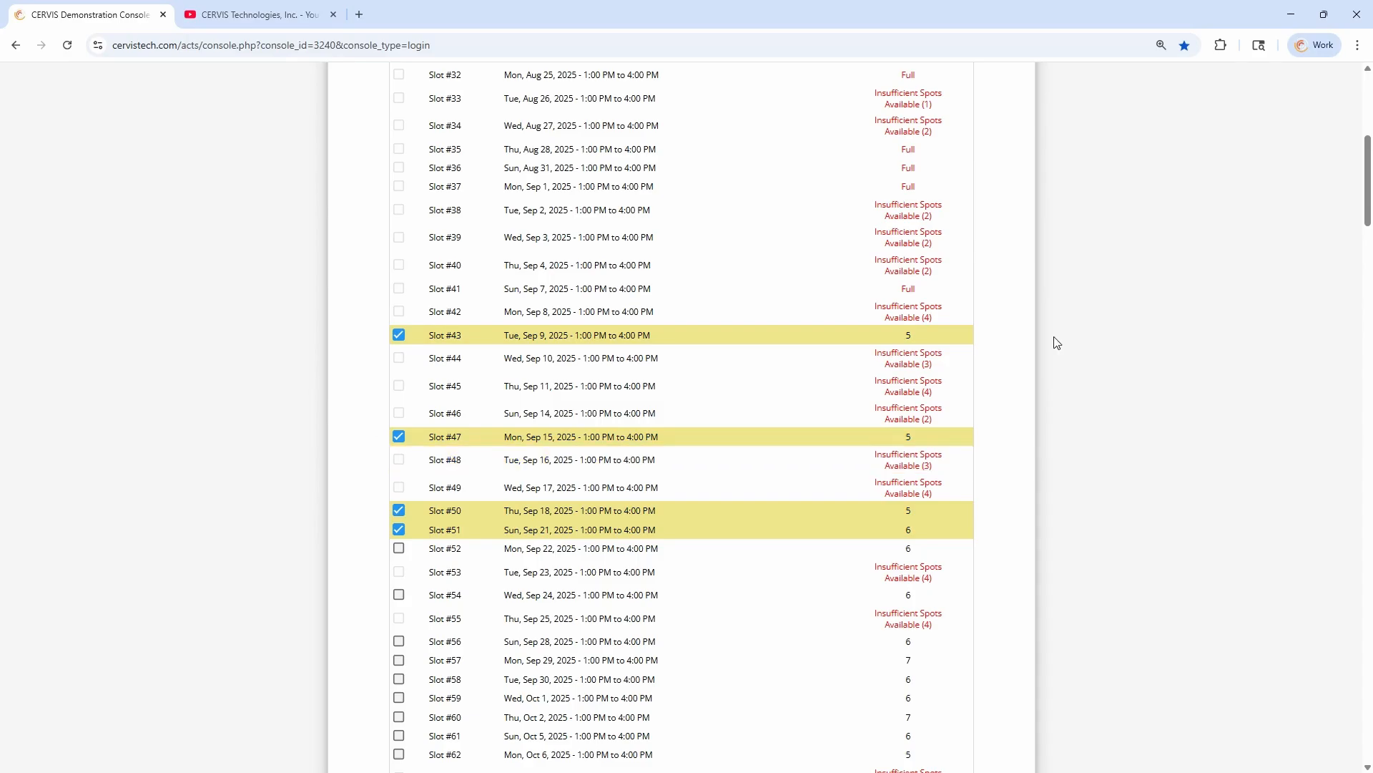
{"action": "left_click_drag", "start_coordinate": [1371, 195], "coordinate": [1251, 729]}
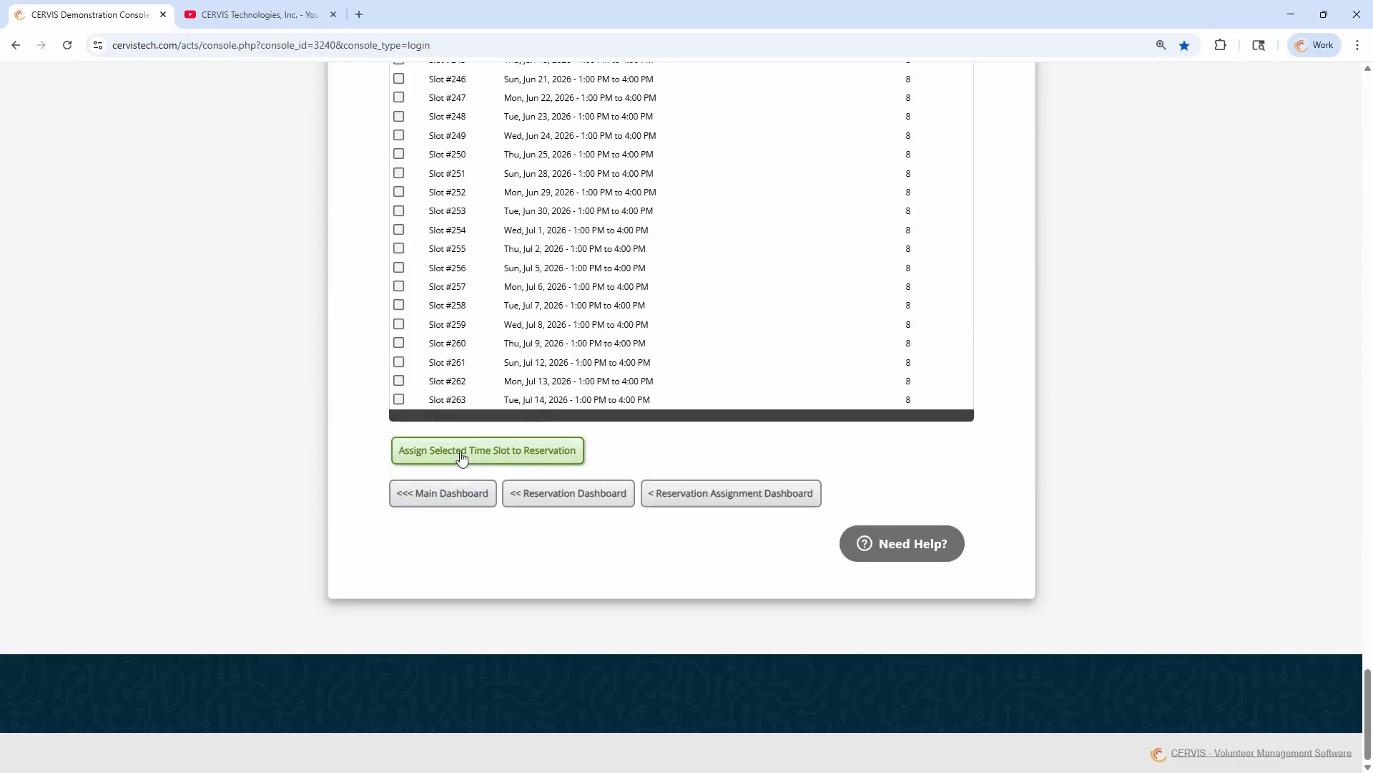
{"action": "left_click", "coordinate": [501, 453]}
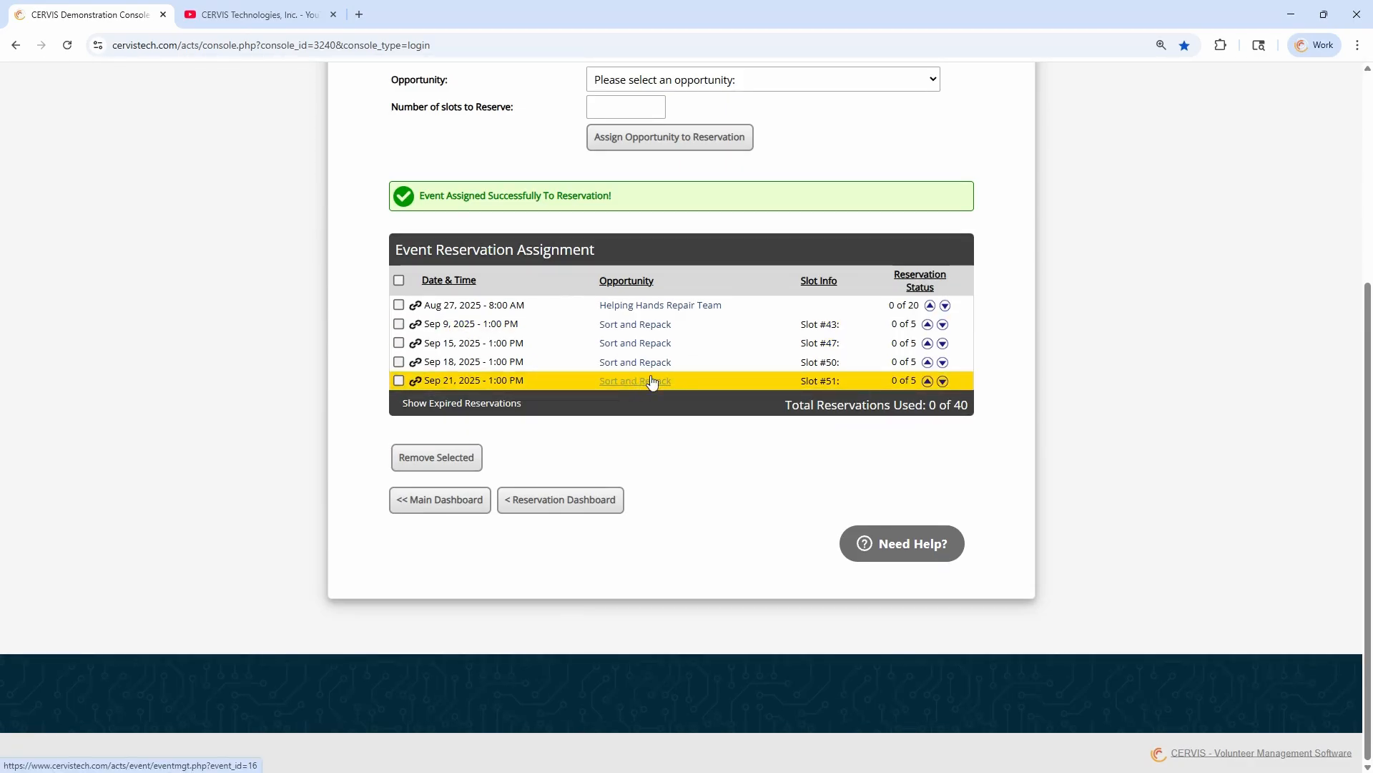
{"action": "scroll", "coordinate": [544, 272], "scroll_direction": "up", "scroll_amount": 3}
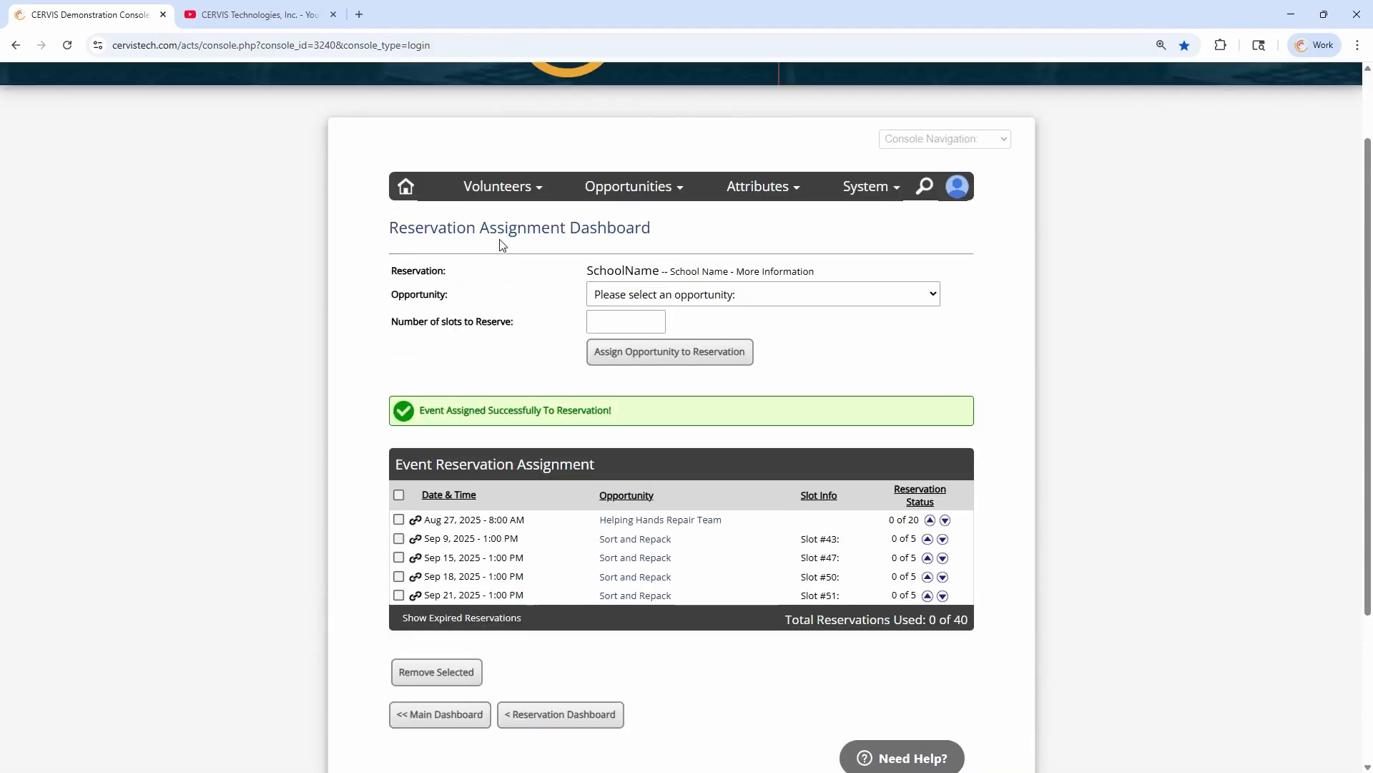
{"action": "scroll", "coordinate": [564, 264], "scroll_direction": "down", "scroll_amount": 2}
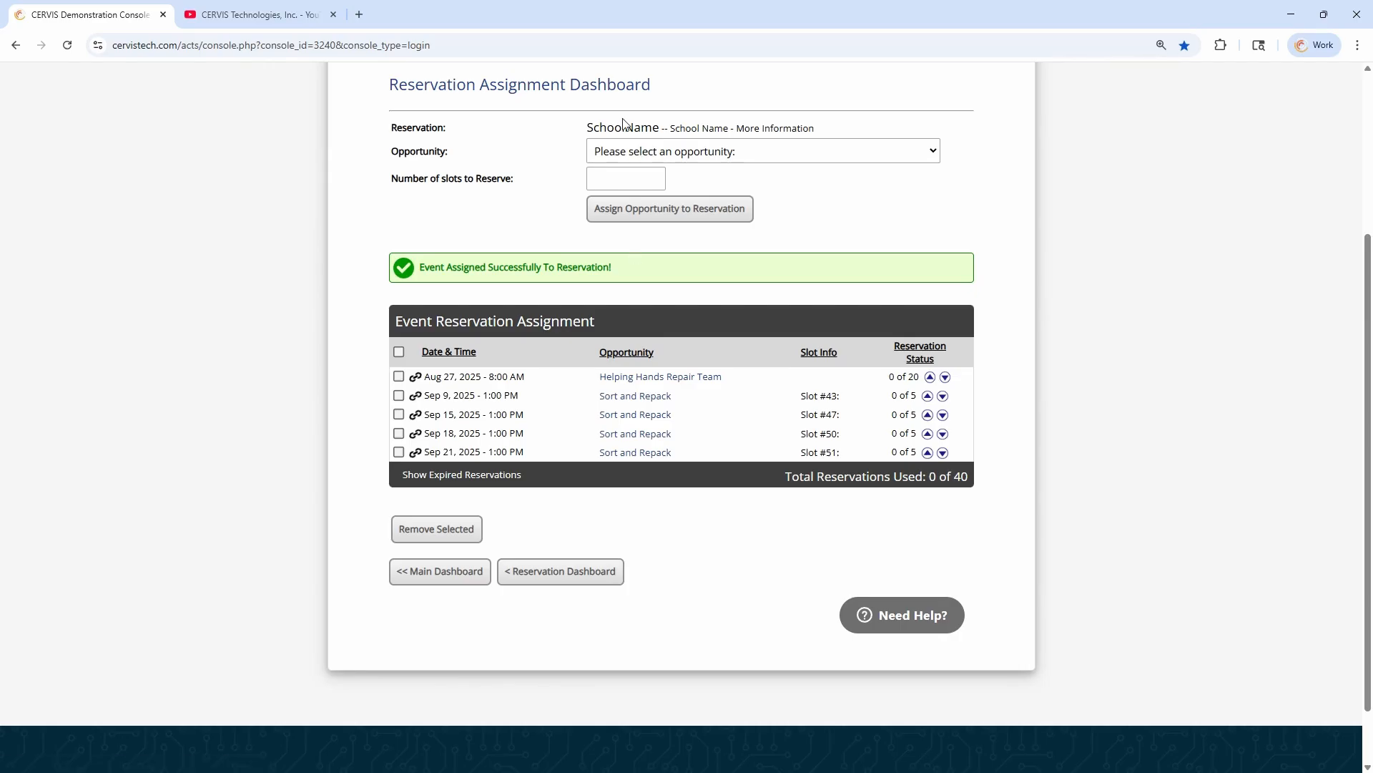
{"action": "left_click", "coordinate": [543, 158]}
{"action": "double_click", "coordinate": [624, 126]}
{"action": "left_click", "coordinate": [570, 148]}
Copy the event-specific reservation code link for the Helping Hands Repair Team and open it in a new incognito window
{"action": "mouse_move", "coordinate": [416, 378]}
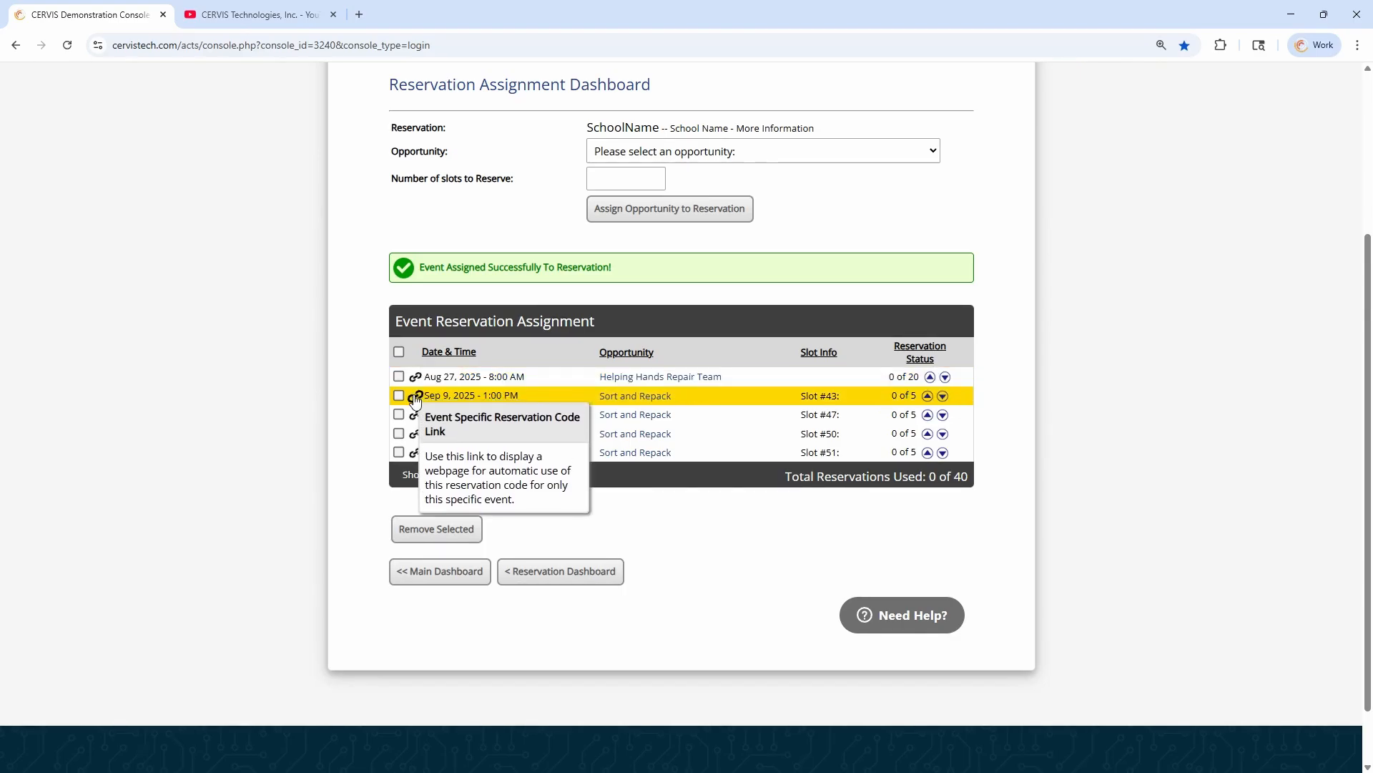
{"action": "left_click", "coordinate": [416, 377]}
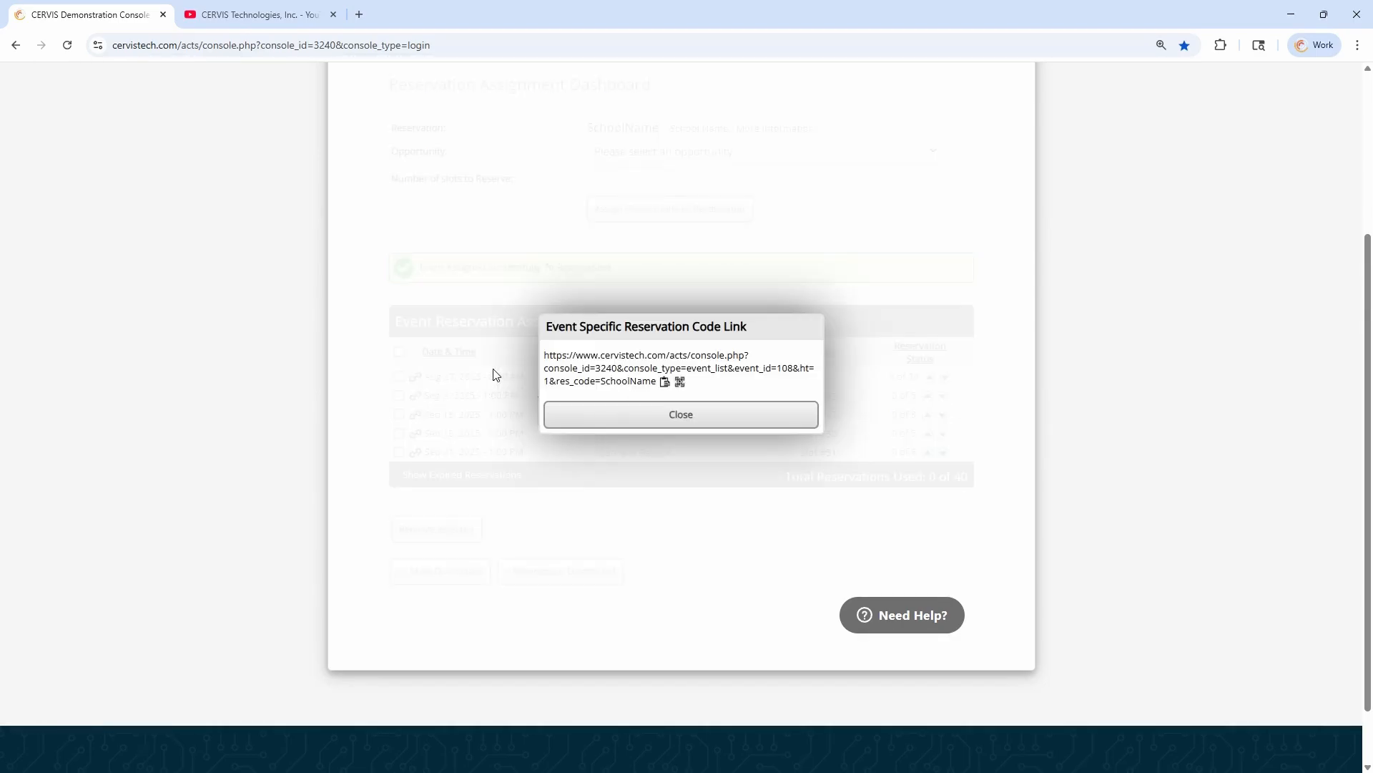
{"action": "left_click", "coordinate": [663, 382]}
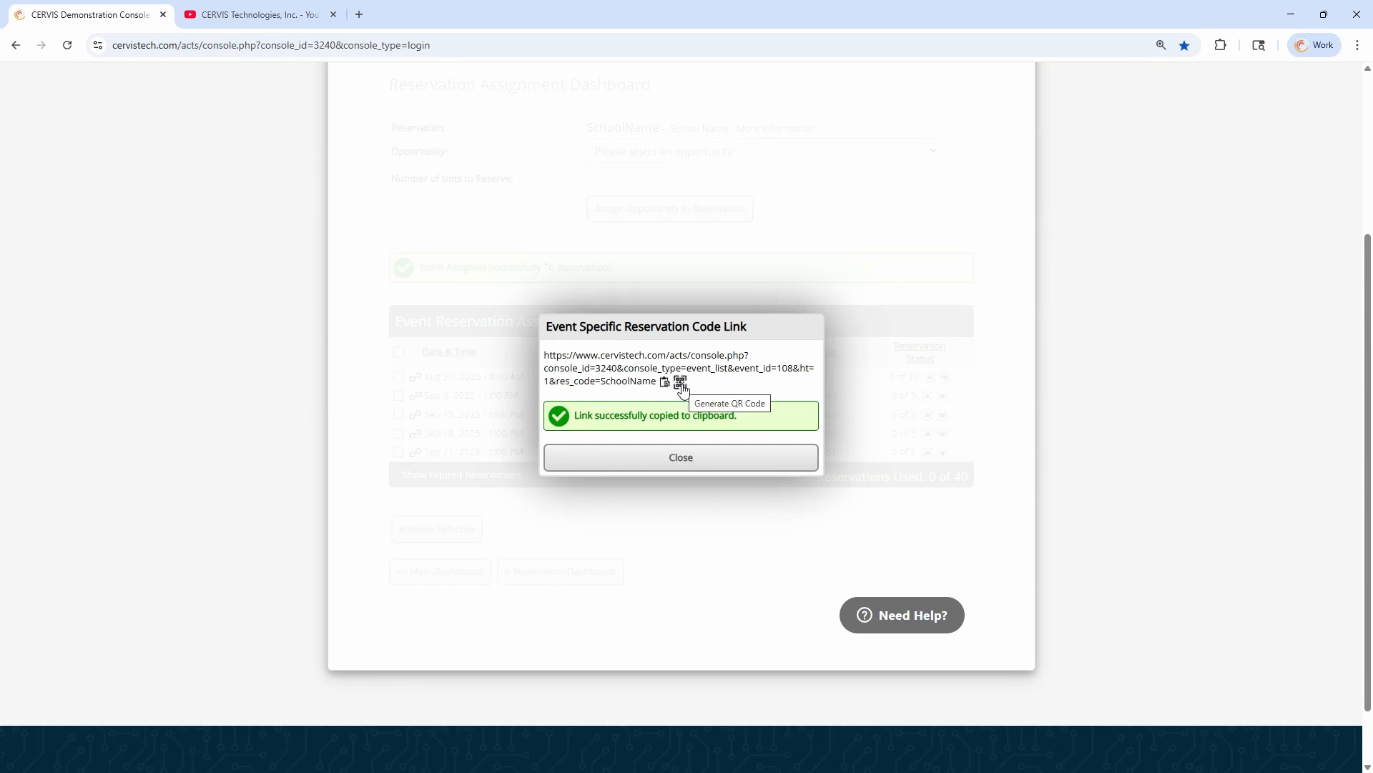
{"action": "left_click", "coordinate": [681, 385]}
{"action": "key", "text": "ctrl+shift+n"}
{"action": "key", "text": "ctrl+v"}
{"action": "key", "text": "Return"}
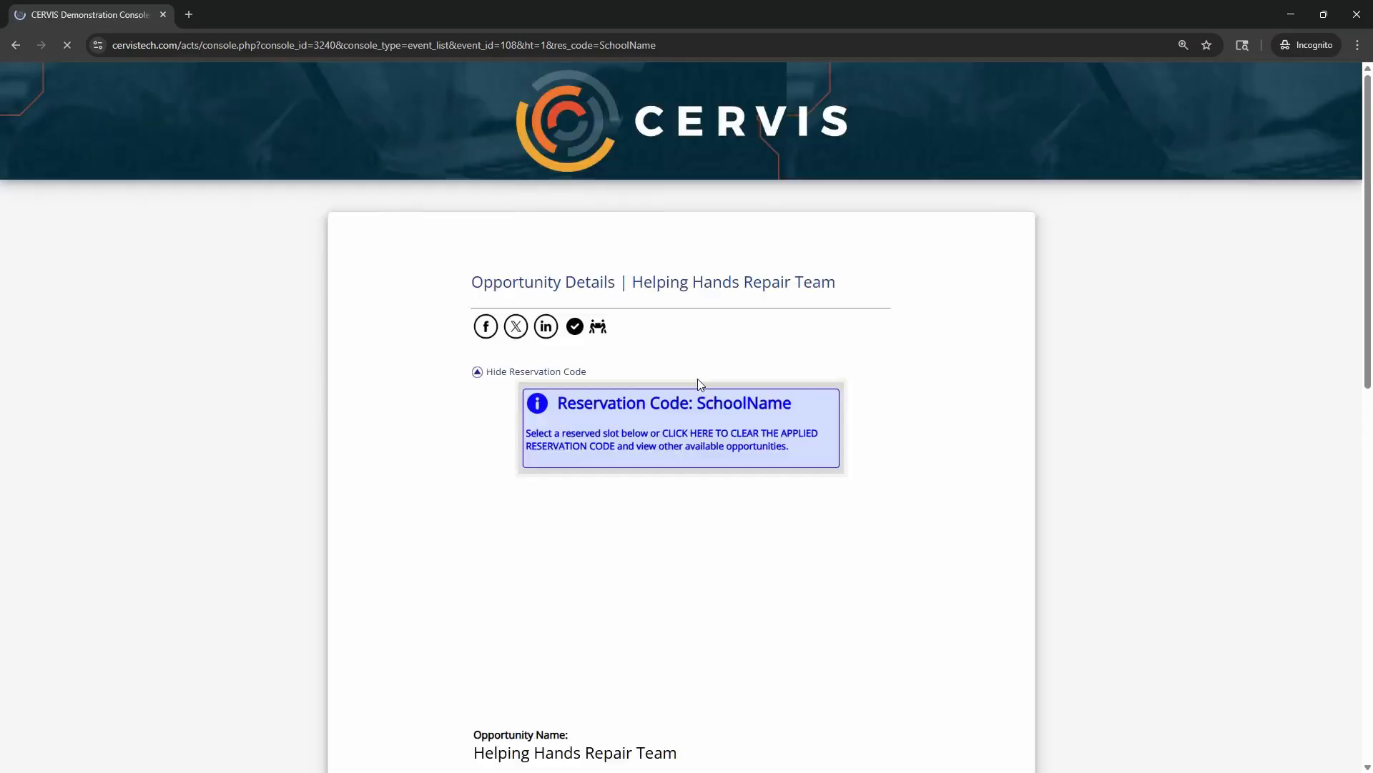
Examine the Helping Hands Repair Team opportunity page for its applied reservation code and event details
{"action": "scroll", "coordinate": [700, 385], "scroll_direction": "down", "scroll_amount": 2}
{"action": "left_click_drag", "start_coordinate": [644, 171], "coordinate": [855, 179]}
{"action": "left_click", "coordinate": [851, 173]}
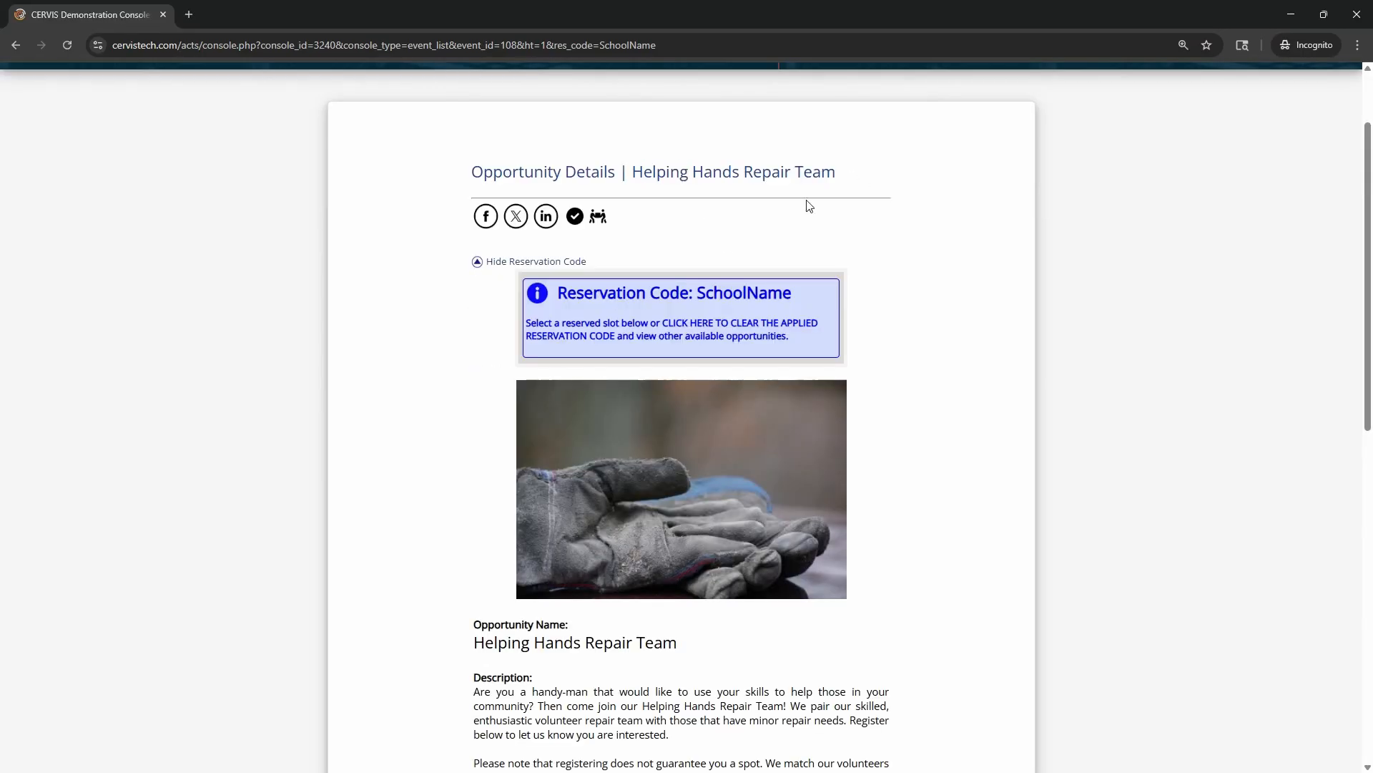
{"action": "left_click_drag", "start_coordinate": [698, 293], "coordinate": [806, 294]}
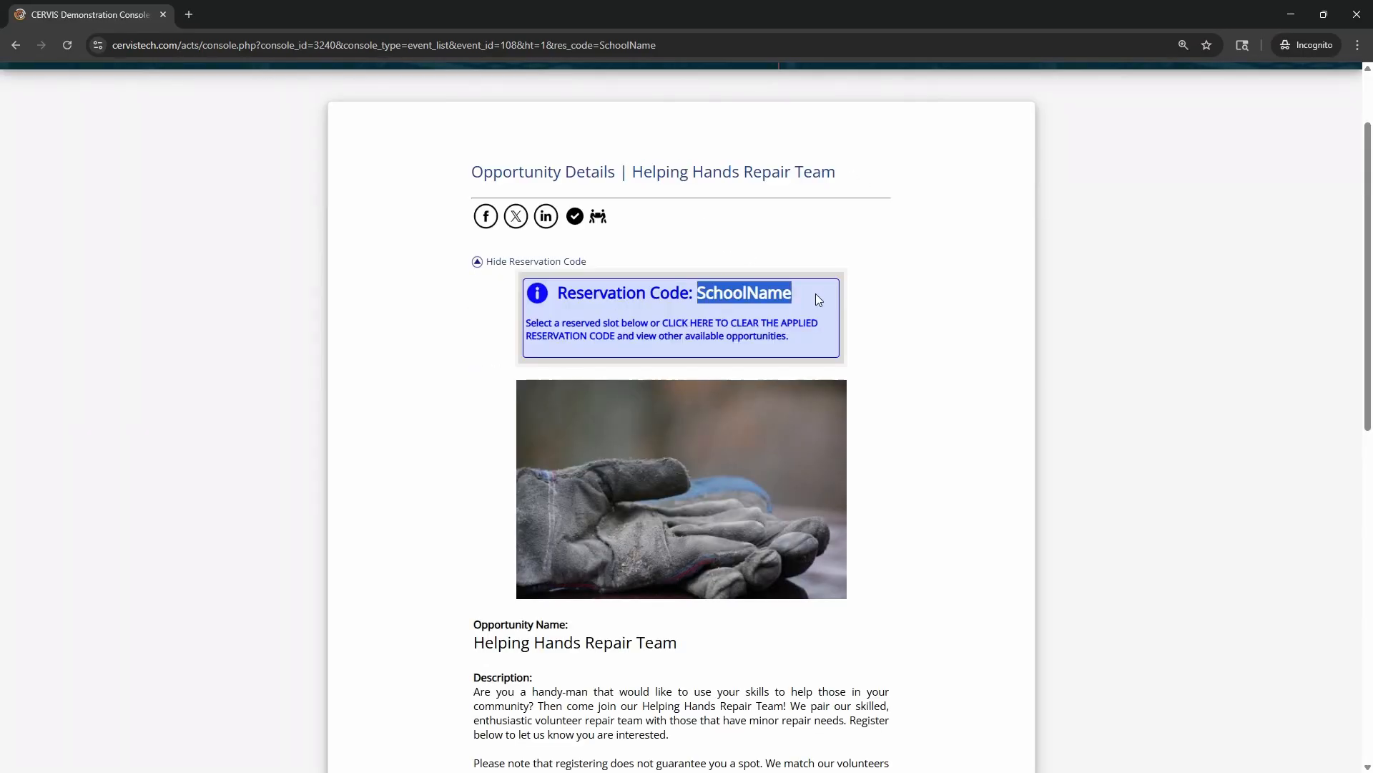
{"action": "left_click", "coordinate": [863, 242]}
{"action": "scroll", "coordinate": [923, 291], "scroll_direction": "down", "scroll_amount": 9}
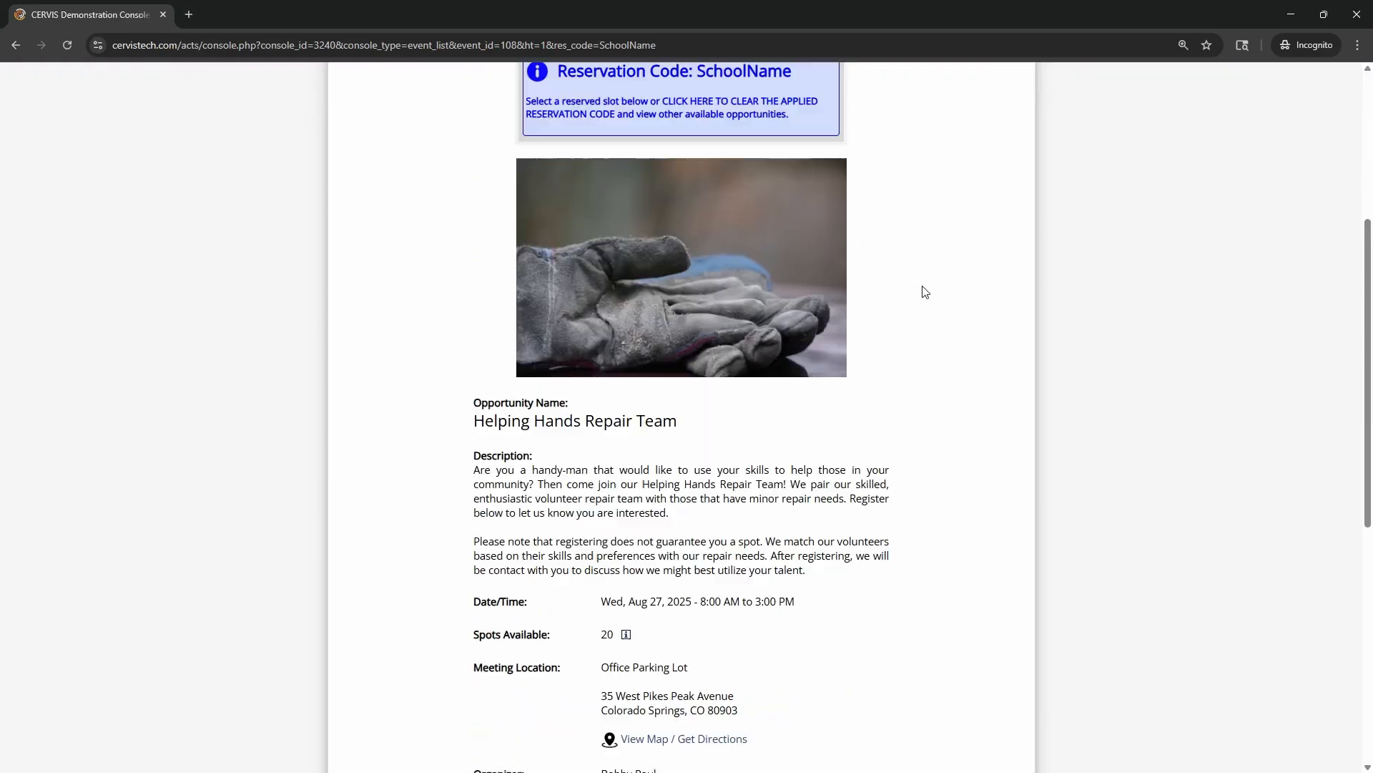
Remove &res_code=SchoolName from the page address, reload the Helping Hands Repair Team page and check its available spots without the code
{"action": "left_click_drag", "start_coordinate": [600, 213], "coordinate": [720, 218]}
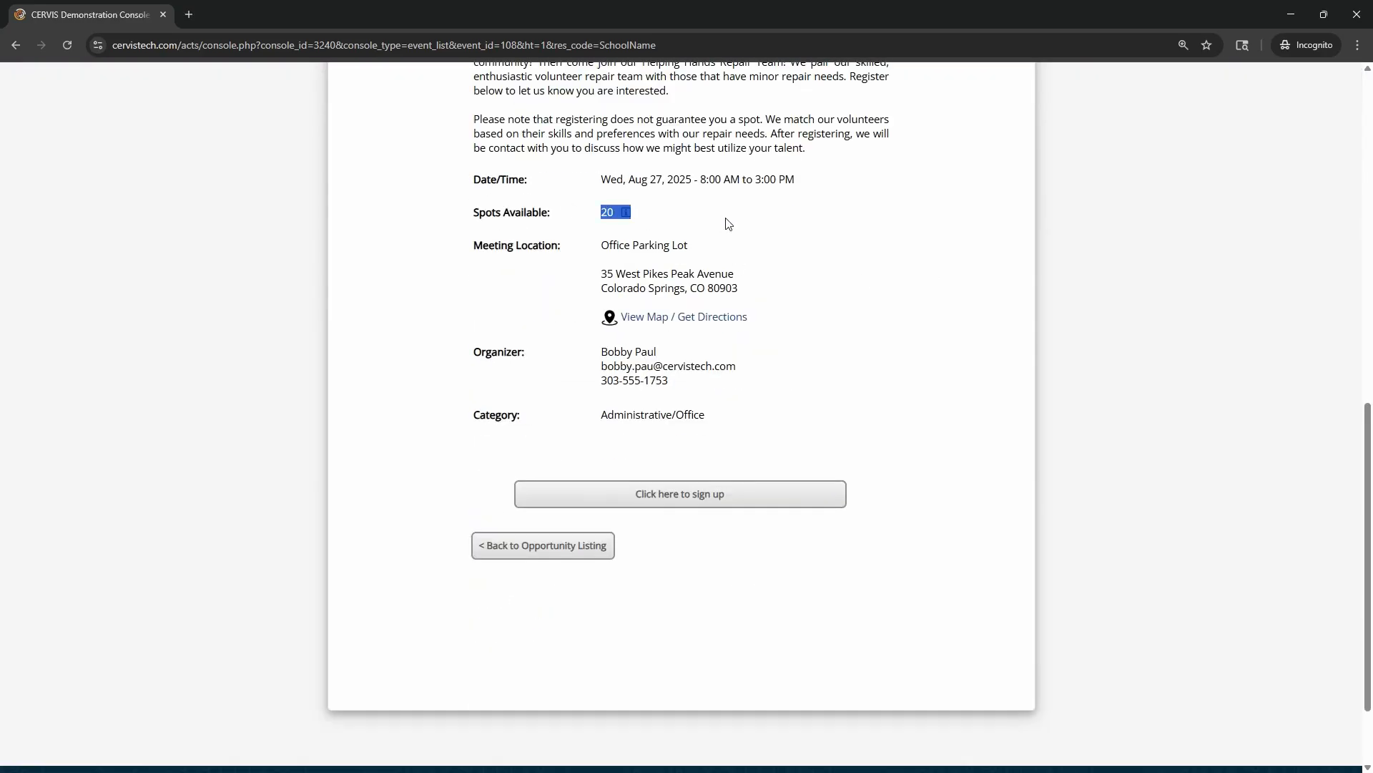
{"action": "left_click", "coordinate": [698, 216]}
{"action": "left_click", "coordinate": [604, 45]}
{"action": "left_click_drag", "start_coordinate": [613, 45], "coordinate": [837, 48]}
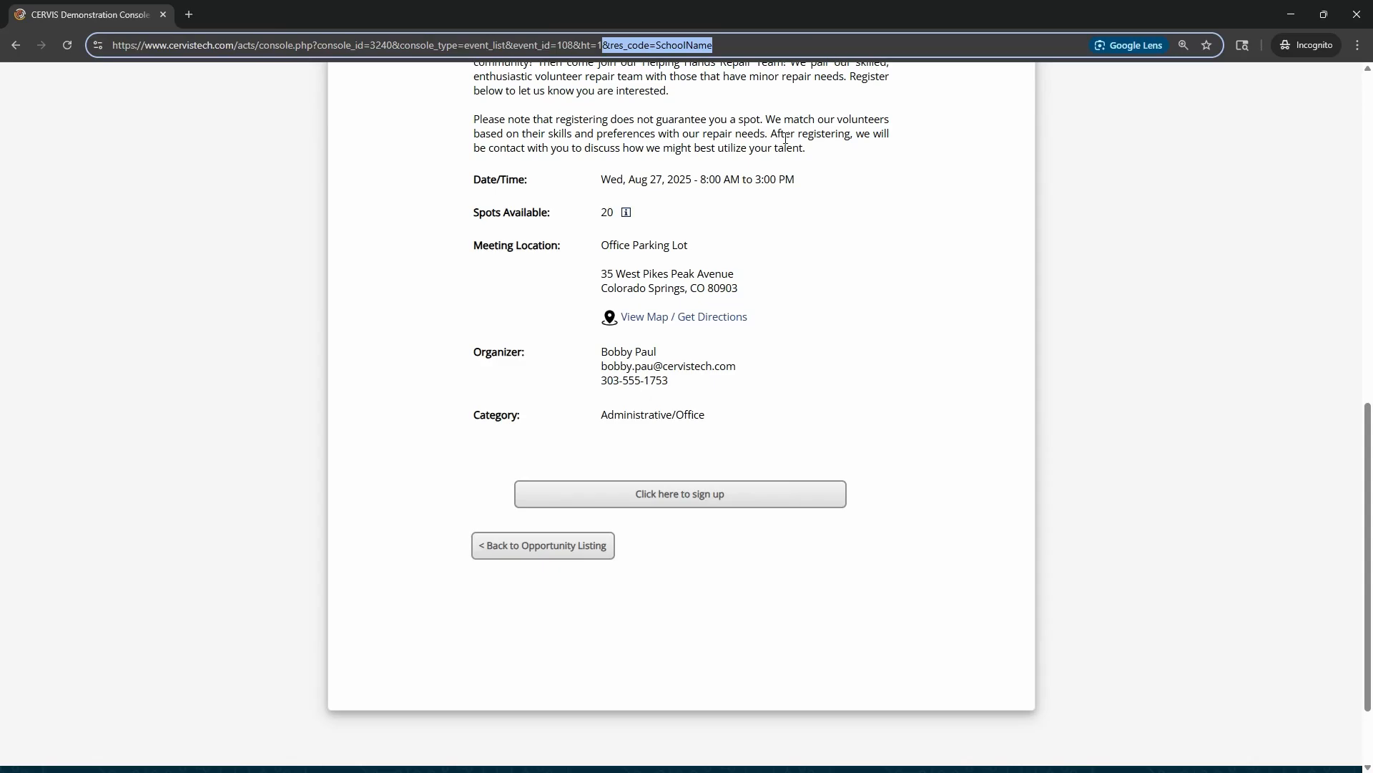
{"action": "key", "text": "BackSpace"}
{"action": "key", "text": "Return"}
{"action": "scroll", "coordinate": [723, 308], "scroll_direction": "down", "scroll_amount": 4}
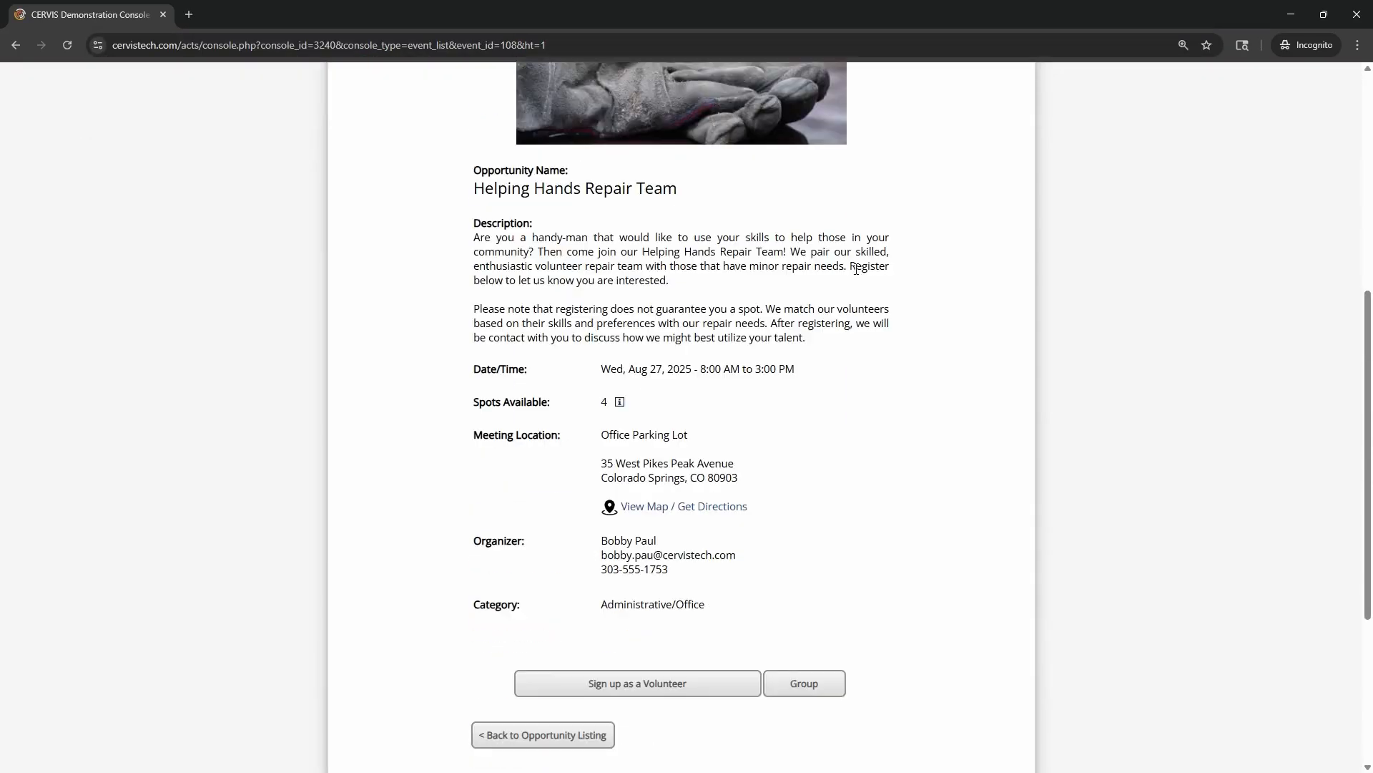
{"action": "double_click", "coordinate": [674, 402]}
{"action": "left_click", "coordinate": [651, 403]}
{"action": "double_click", "coordinate": [637, 397]}
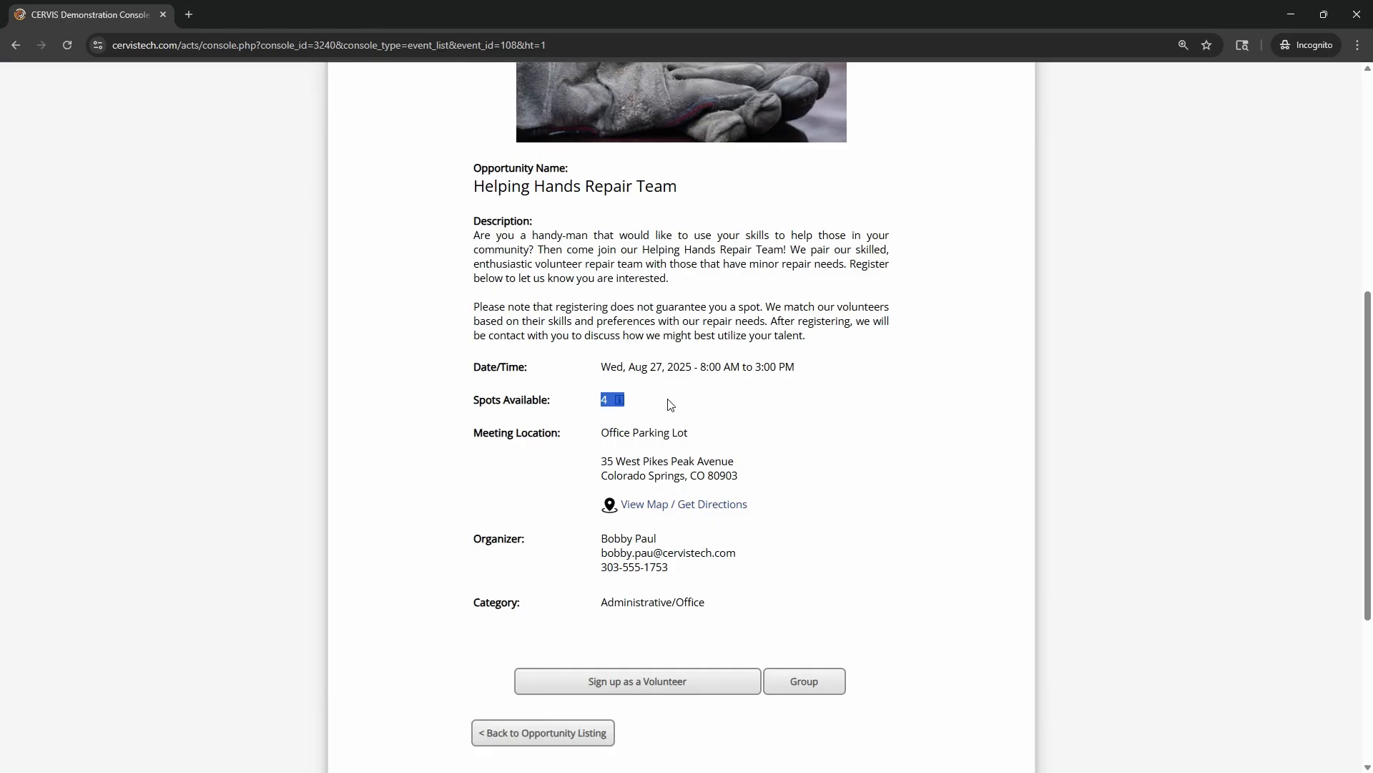
{"action": "left_click", "coordinate": [669, 403]}
Apply the reservation code SchoolName on the Helping Hands Repair Team page and check the spots available under it
{"action": "scroll", "coordinate": [815, 282], "scroll_direction": "up", "scroll_amount": 4}
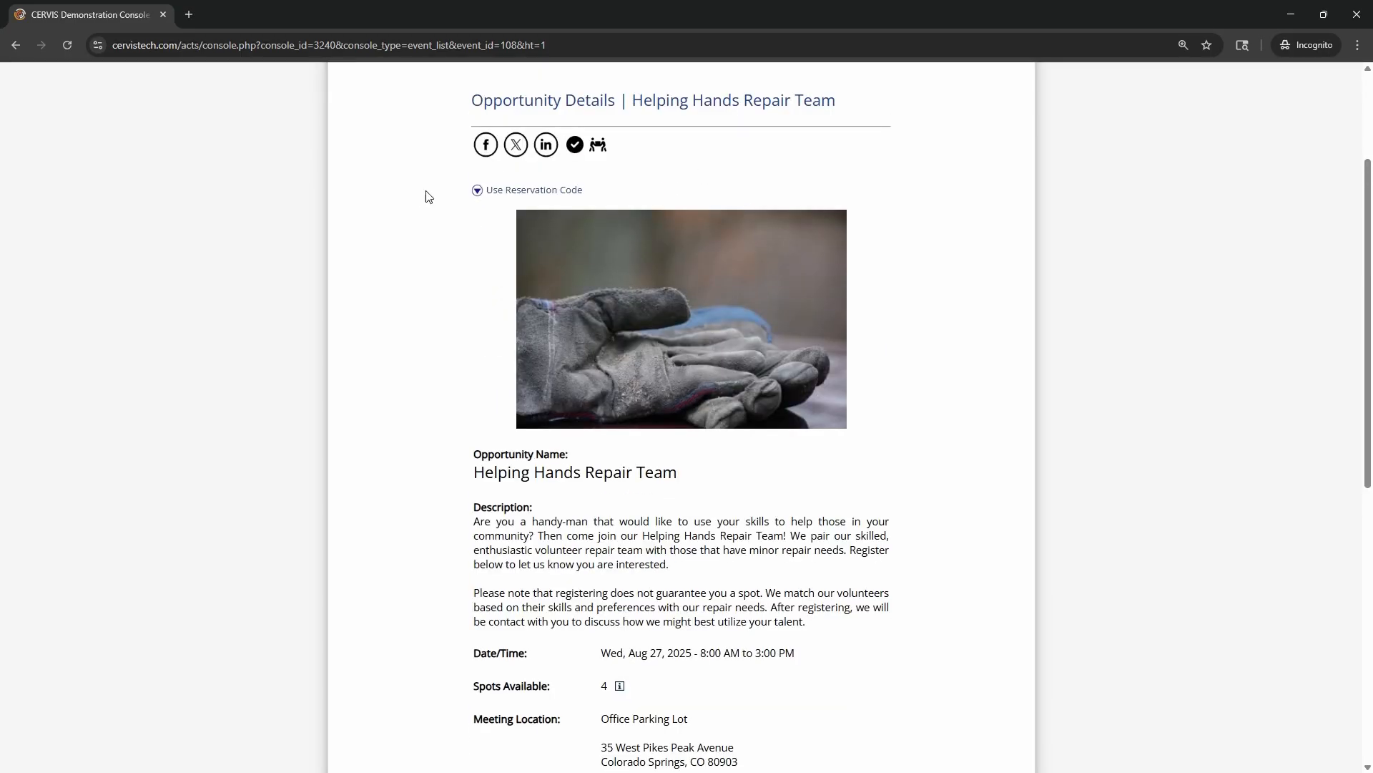
{"action": "left_click", "coordinate": [504, 195]}
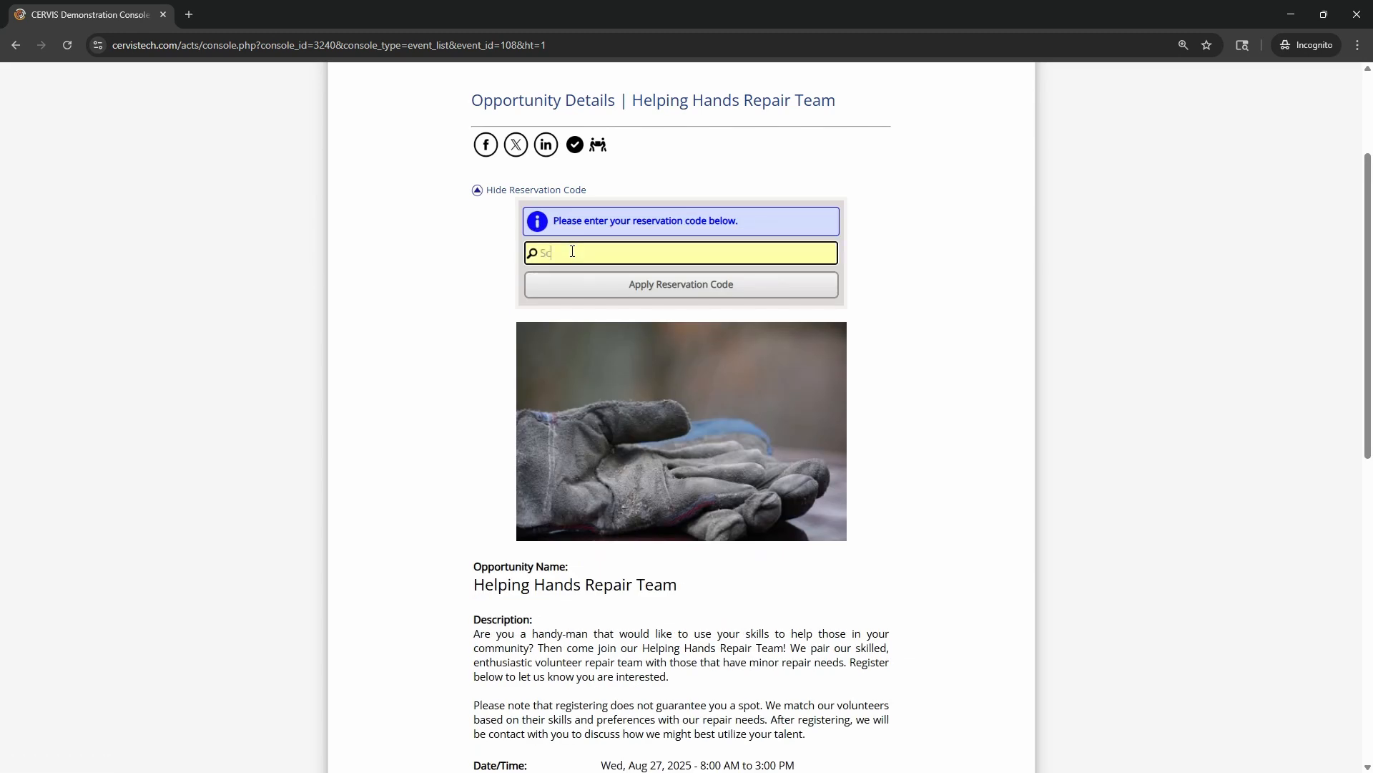
{"action": "type", "text": "SchoolName"}
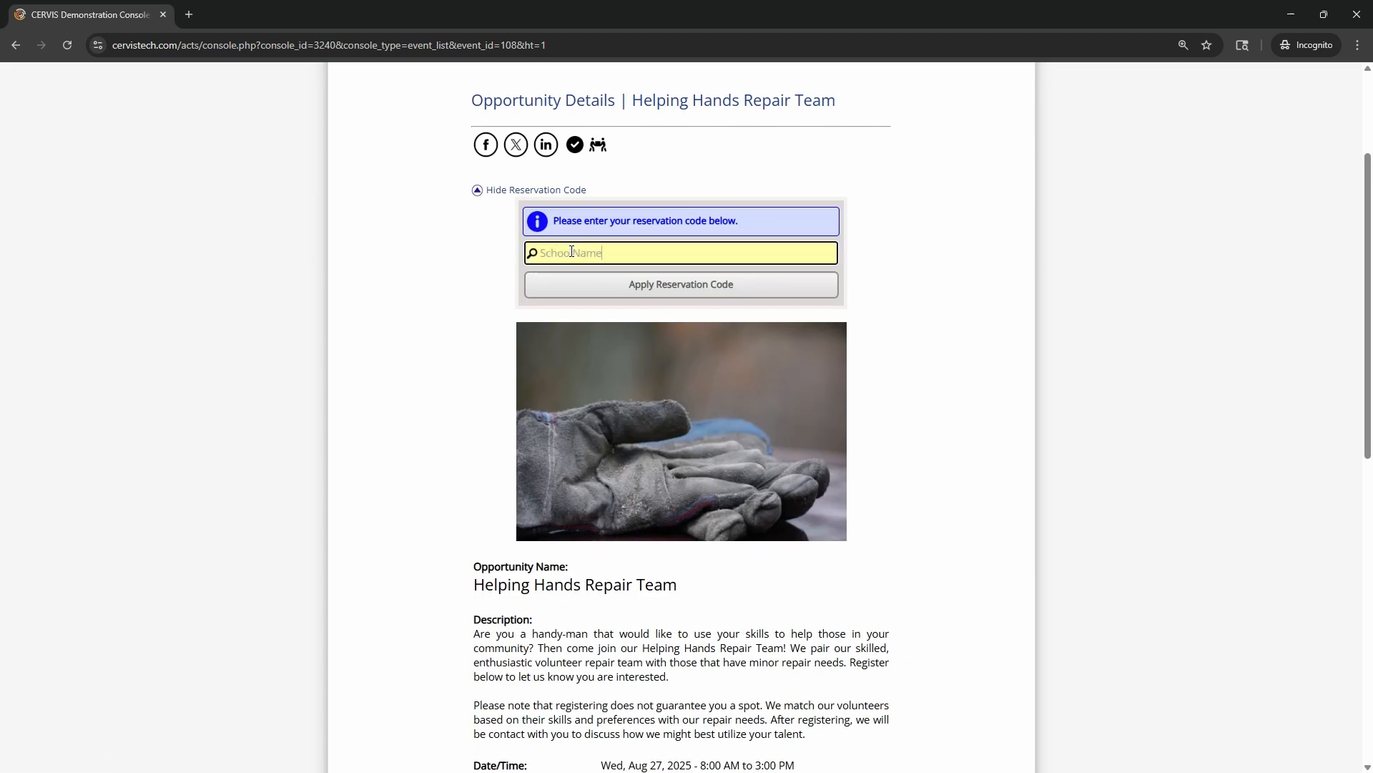
{"action": "left_click", "coordinate": [658, 284]}
{"action": "scroll", "coordinate": [873, 297], "scroll_direction": "down", "scroll_amount": 4}
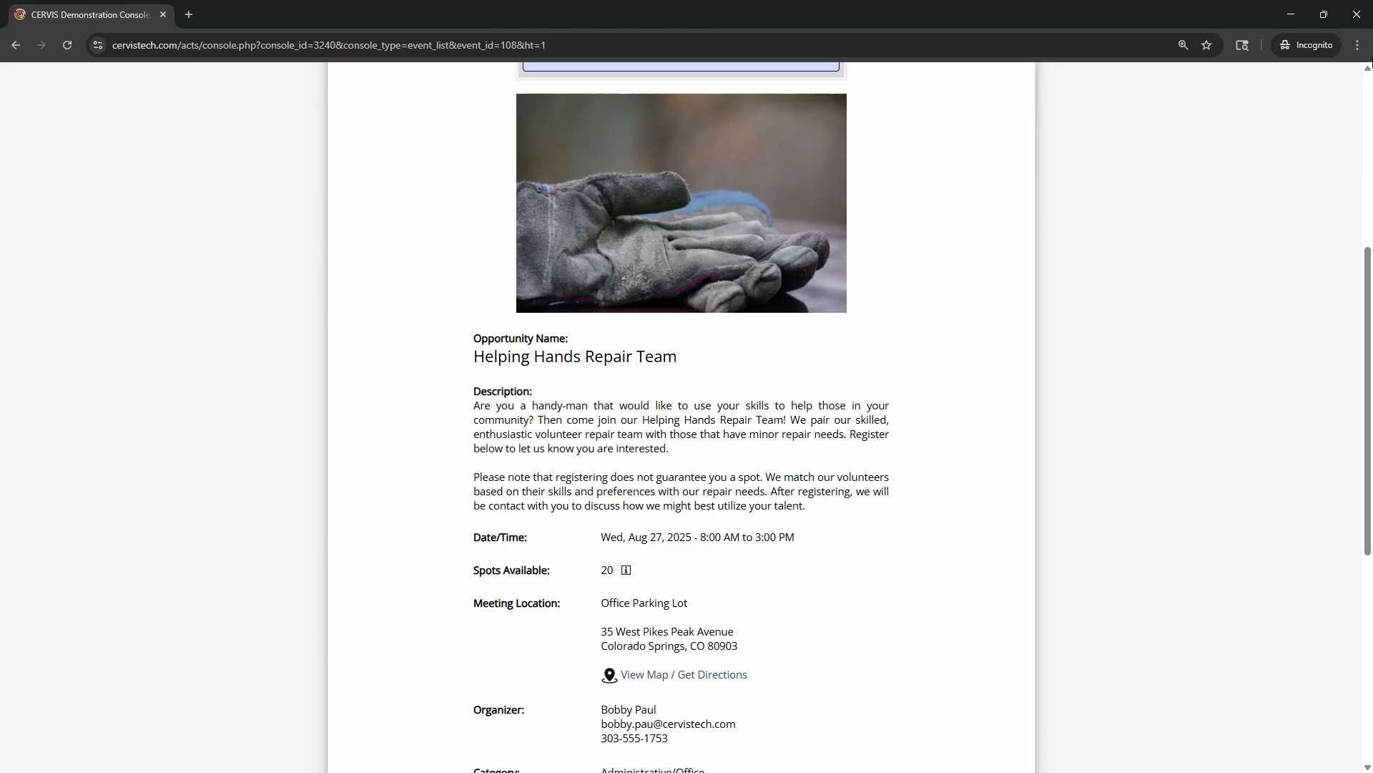
Close the incognito window and the event-specific link dialog, and return to the reservation dashboard
{"action": "left_click", "coordinate": [1358, 19]}
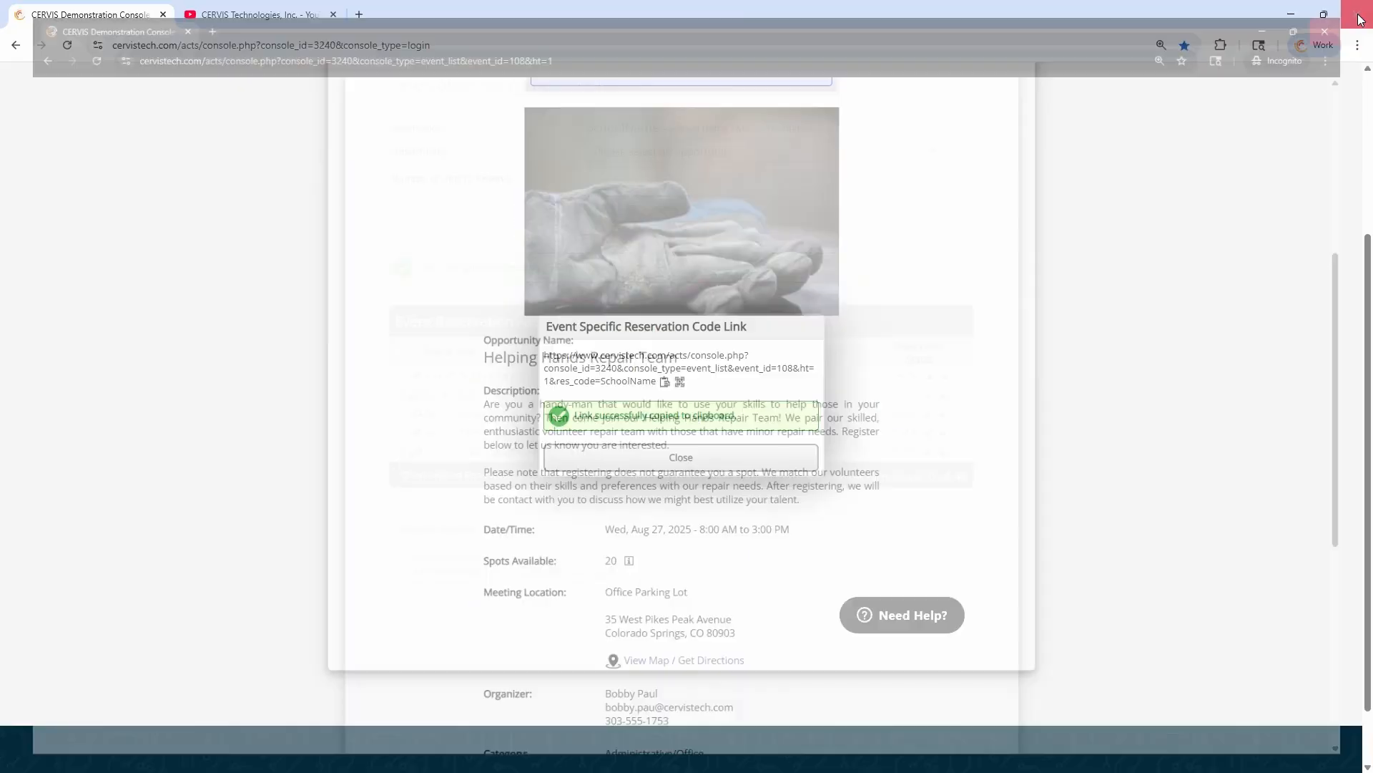
{"action": "left_click", "coordinate": [565, 460]}
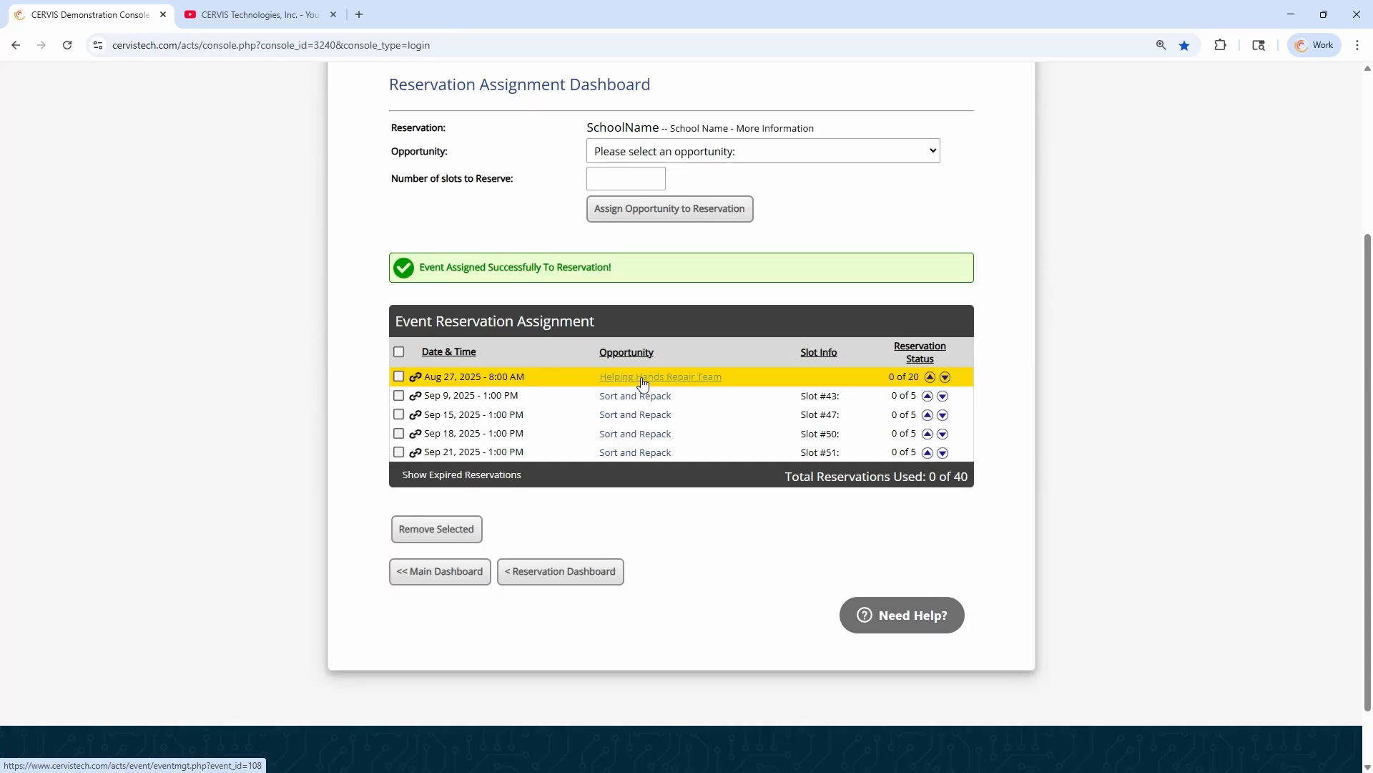
{"action": "left_click", "coordinate": [590, 576]}
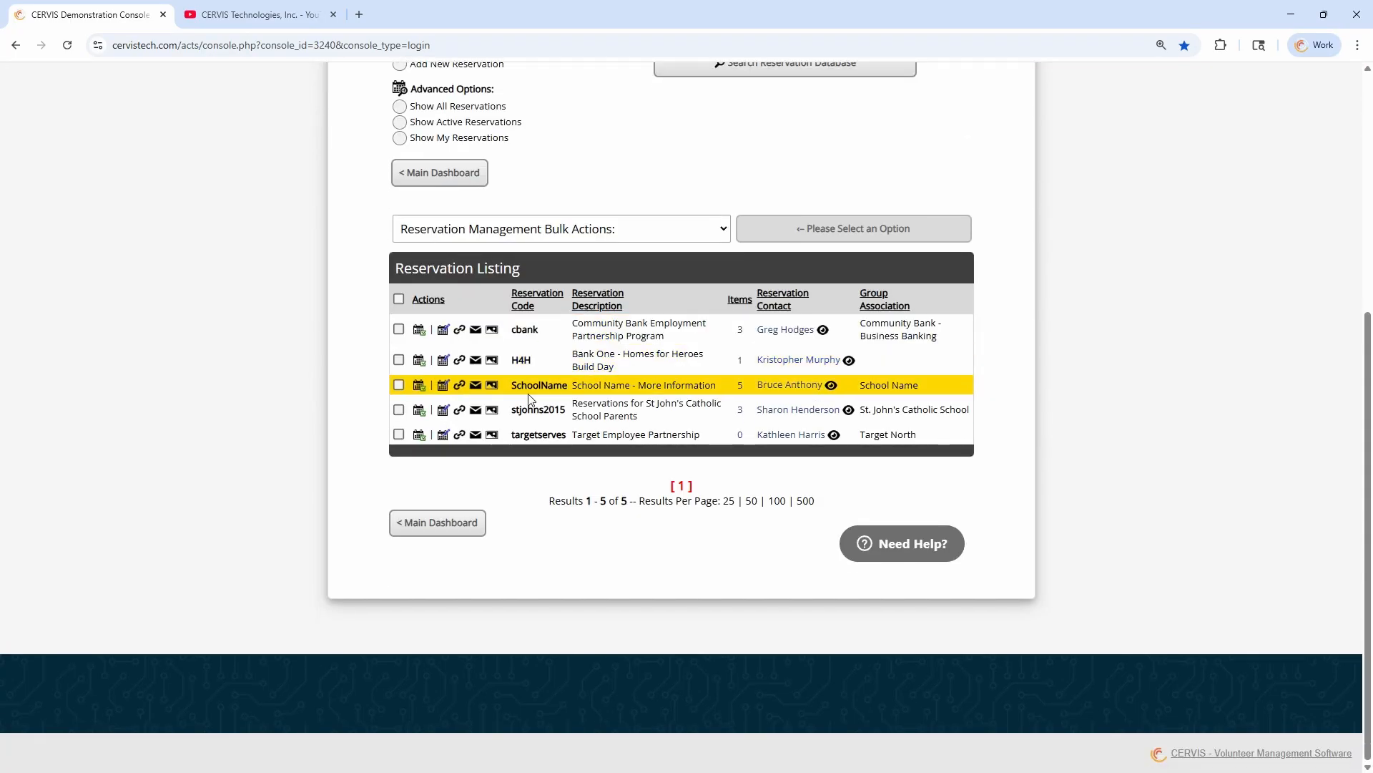
Copy the short reservation code link for the SchoolName reservation and open it in a new incognito window
{"action": "left_click", "coordinate": [461, 389]}
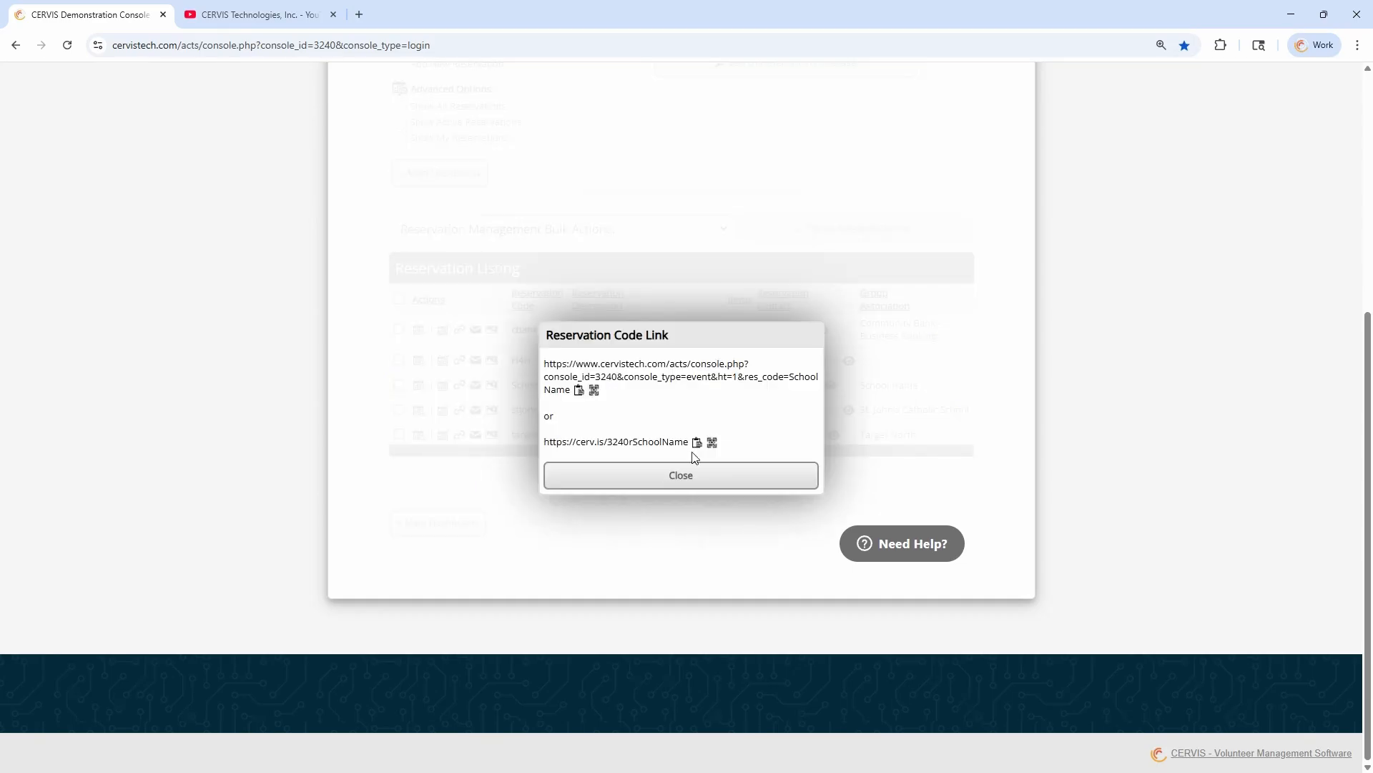
{"action": "left_click", "coordinate": [697, 441]}
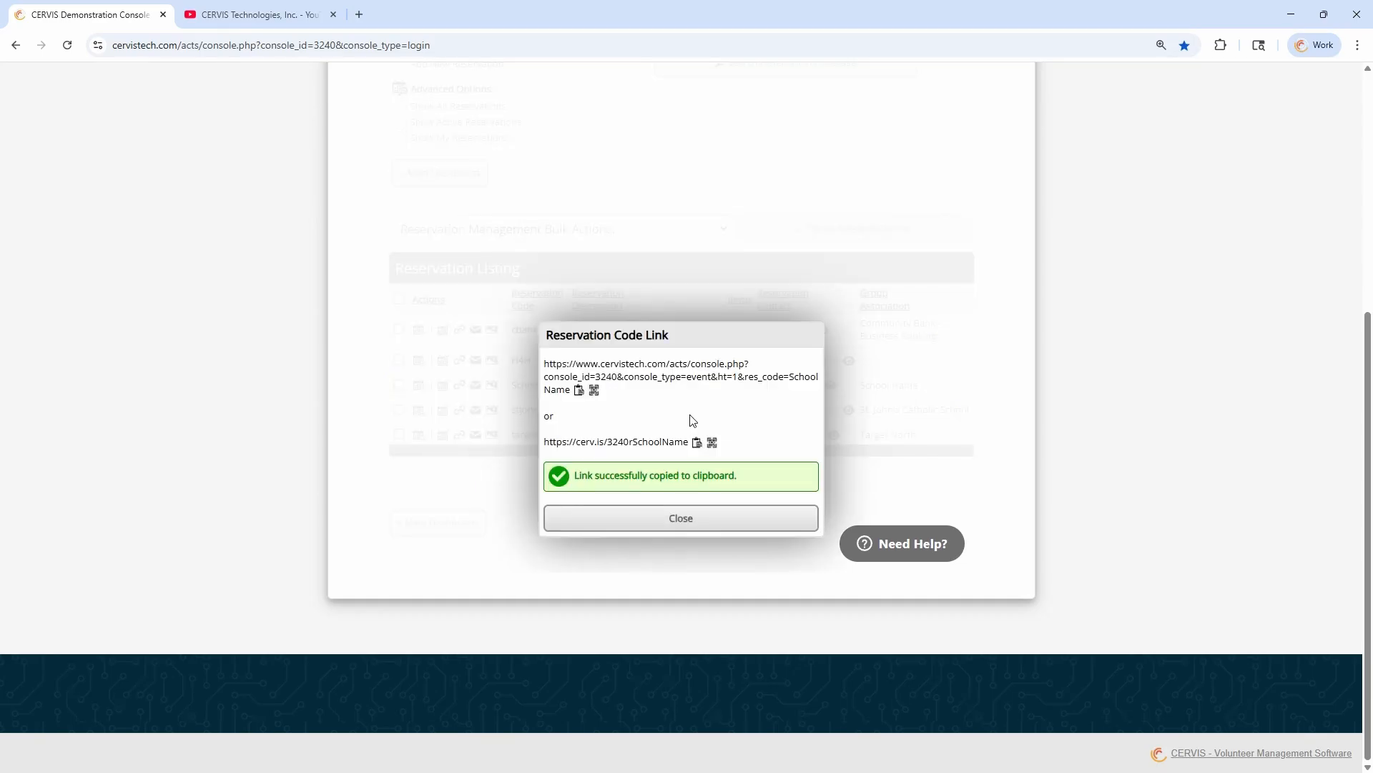
{"action": "key", "text": "ctrl+shift+n"}
{"action": "key", "text": "ctrl+v"}
{"action": "key", "text": "Return"}
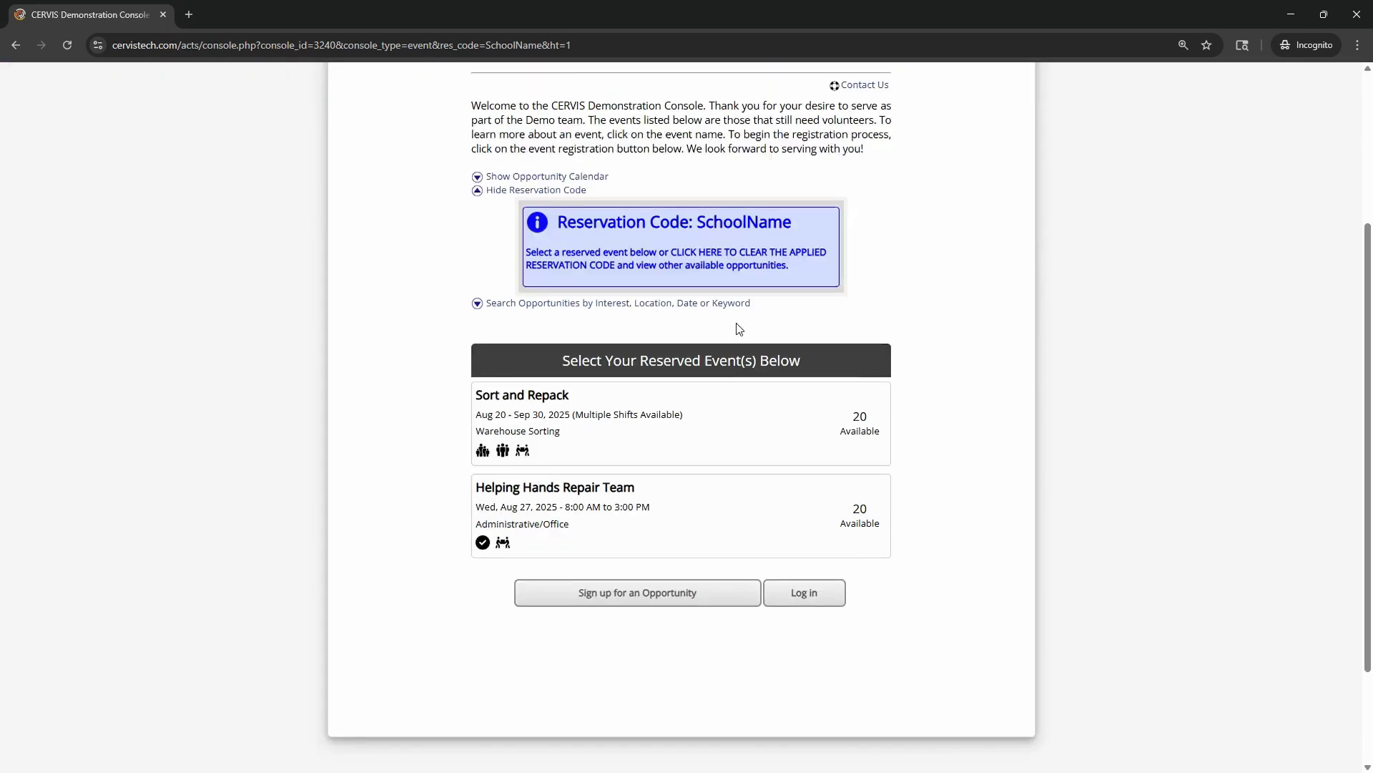
Review the reserved events, examine the Sort and Repack opportunity's reserved time slots, and return to the opportunity listing
{"action": "scroll", "coordinate": [740, 329], "scroll_direction": "down", "scroll_amount": 1}
{"action": "scroll", "coordinate": [963, 458], "scroll_direction": "up", "scroll_amount": 2}
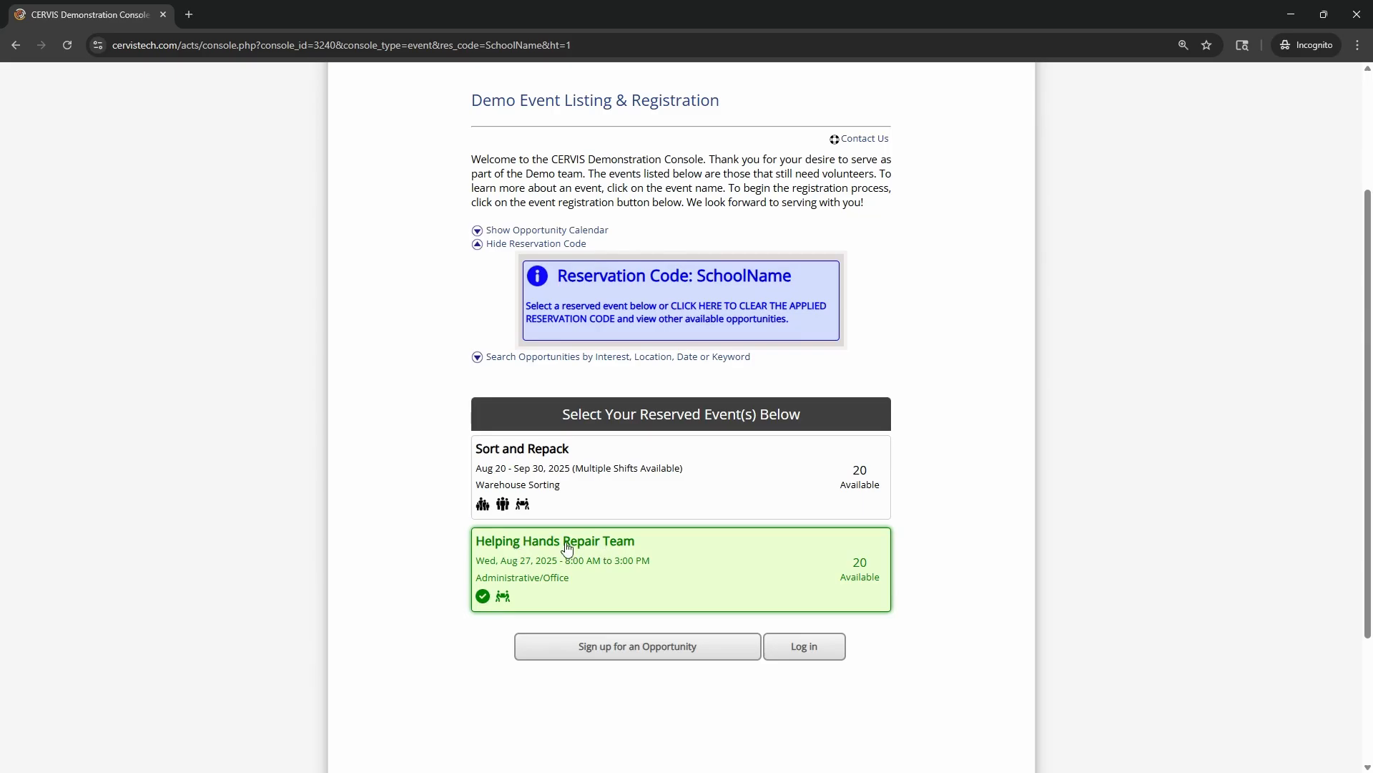
{"action": "left_click", "coordinate": [523, 458]}
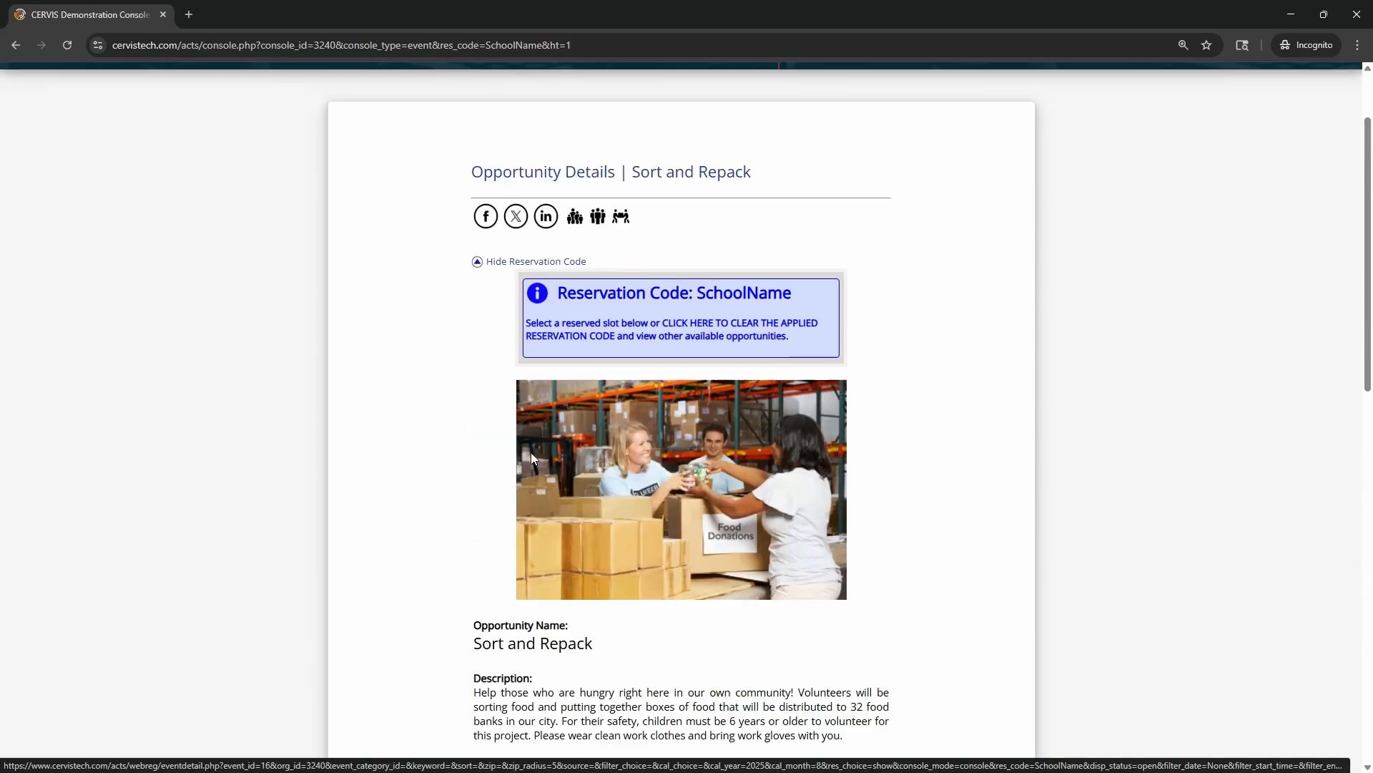
{"action": "scroll", "coordinate": [500, 430], "scroll_direction": "down", "scroll_amount": 7}
{"action": "scroll", "coordinate": [493, 544], "scroll_direction": "down", "scroll_amount": 2}
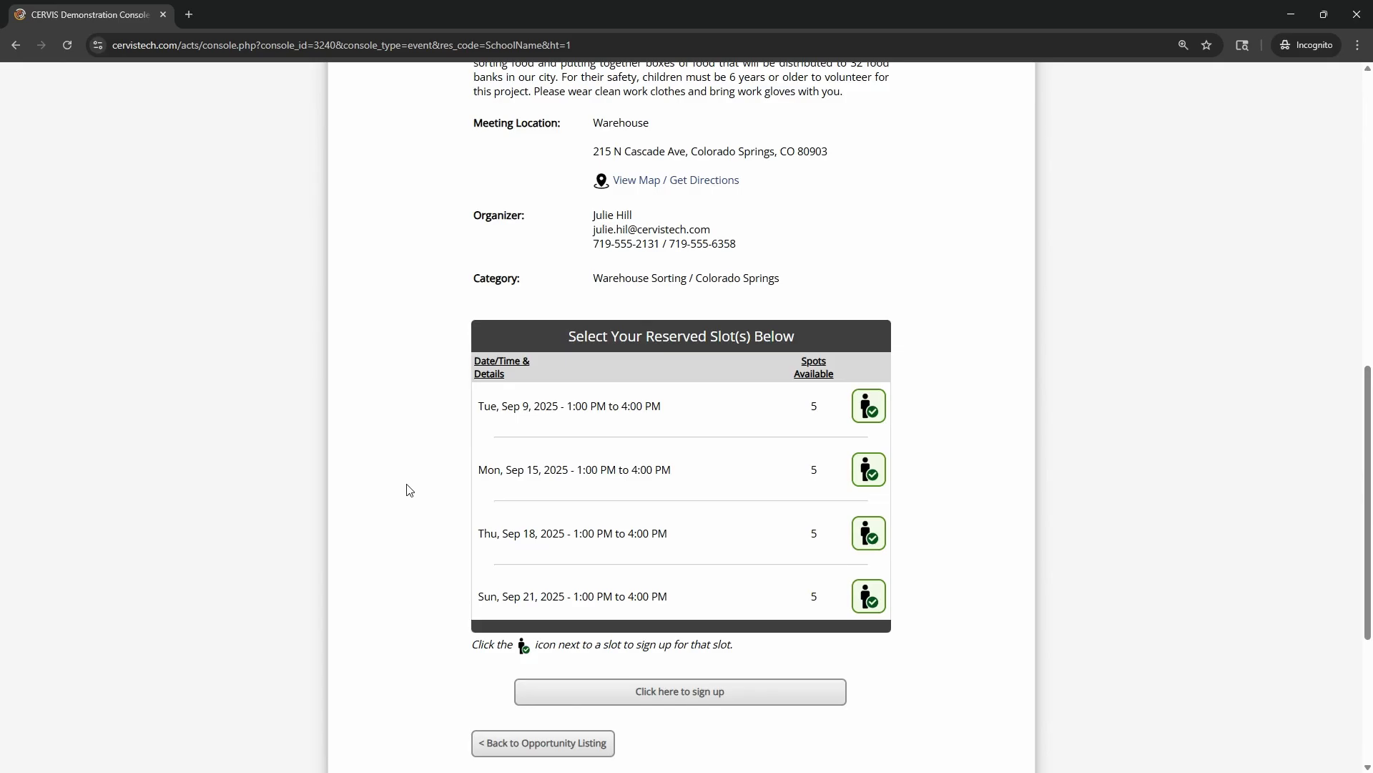
{"action": "scroll", "coordinate": [411, 492], "scroll_direction": "down", "scroll_amount": 2}
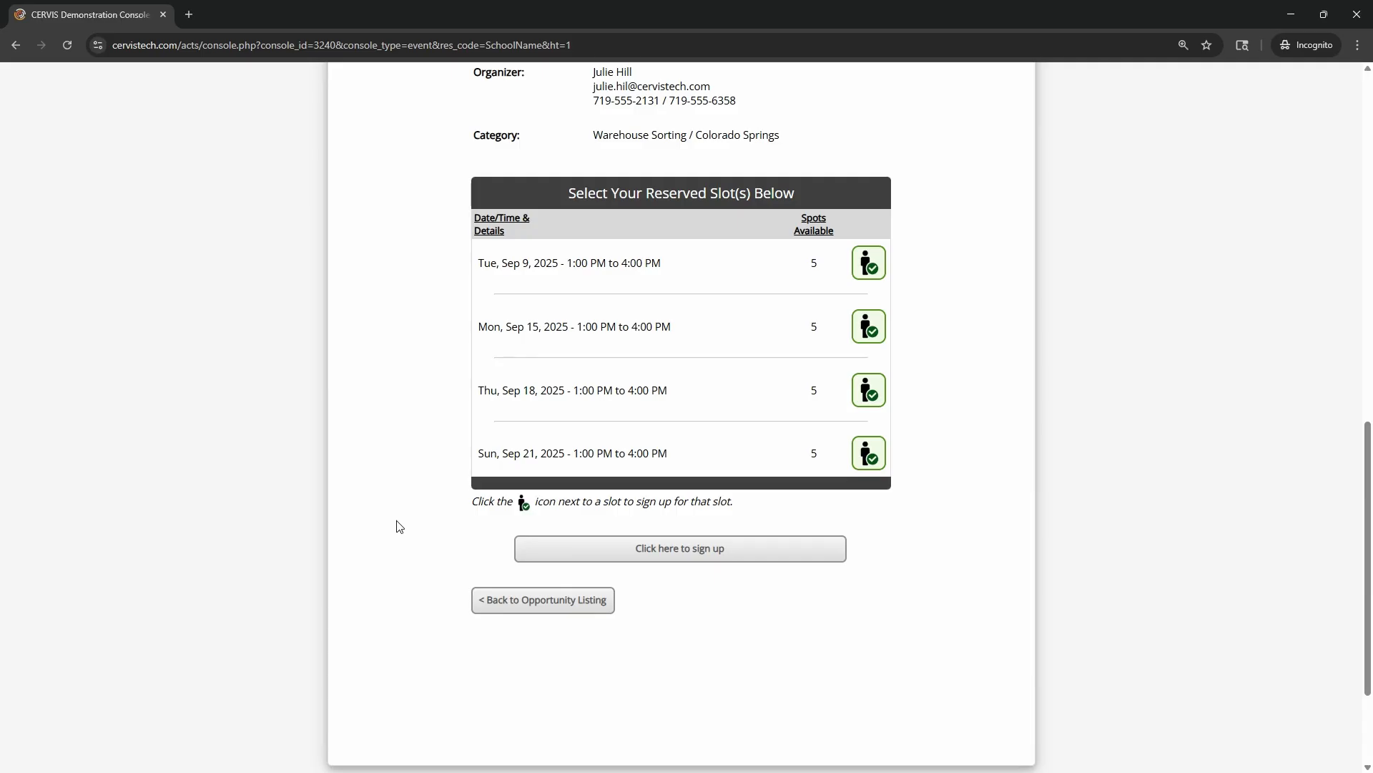
{"action": "left_click", "coordinate": [594, 601]}
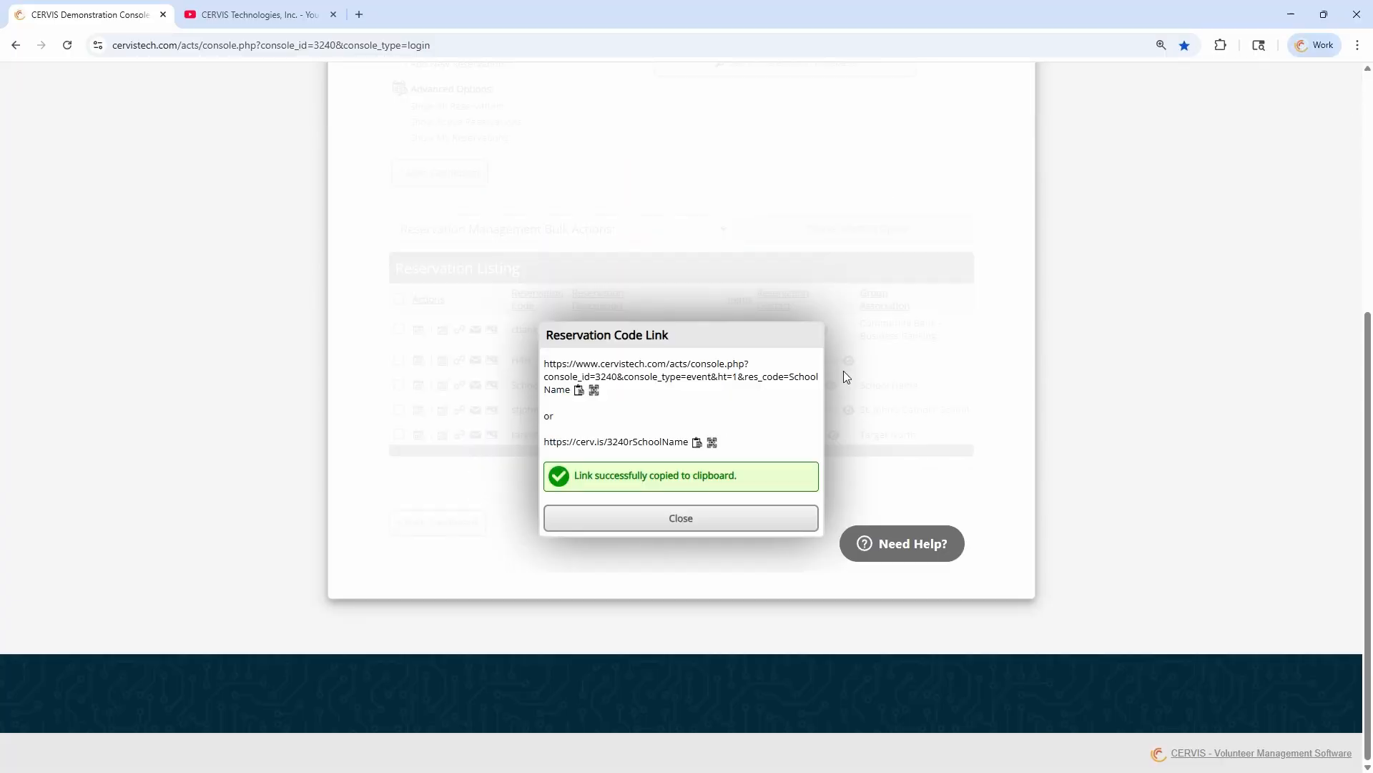
Close the reservation code link dialog, view the photo management page of the cbank reservation, and return to the reservation dashboard
{"action": "left_click", "coordinate": [737, 526]}
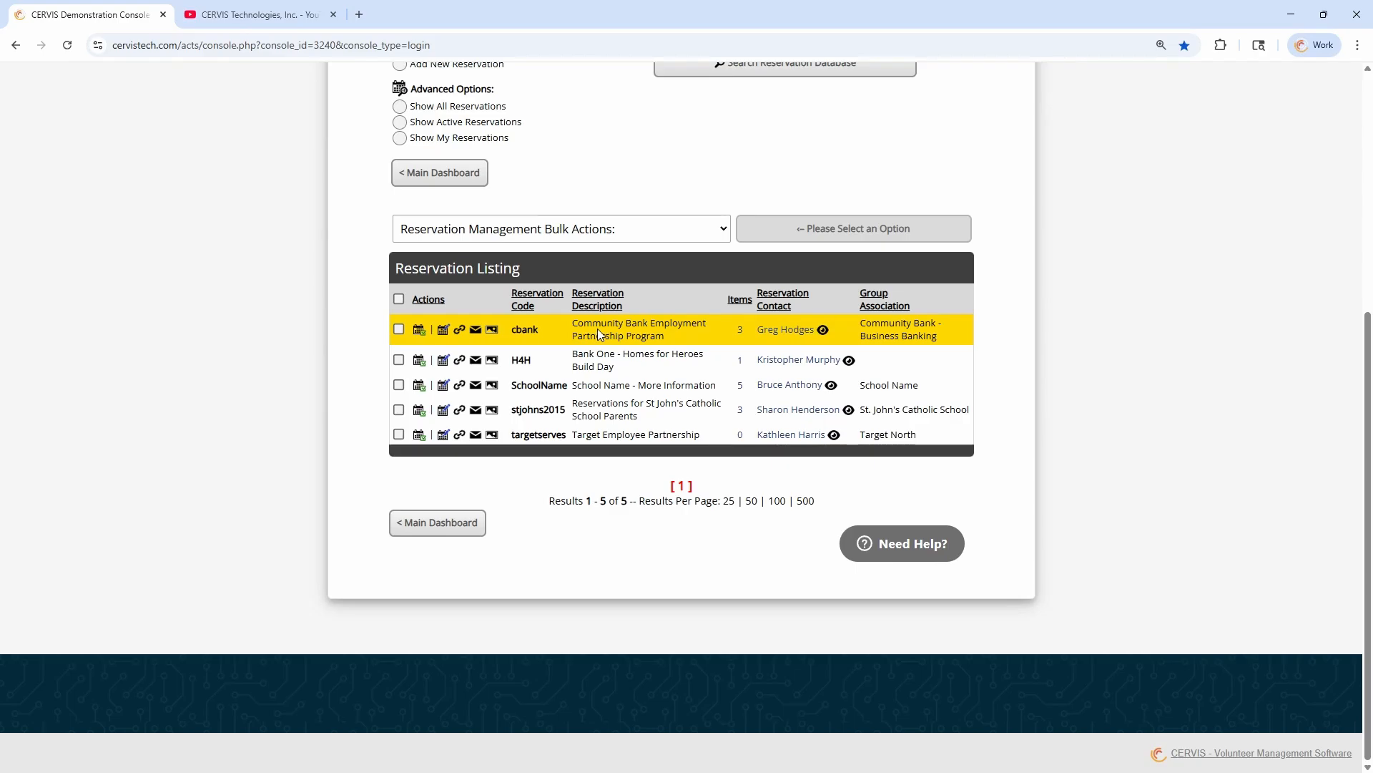
{"action": "left_click", "coordinate": [497, 334]}
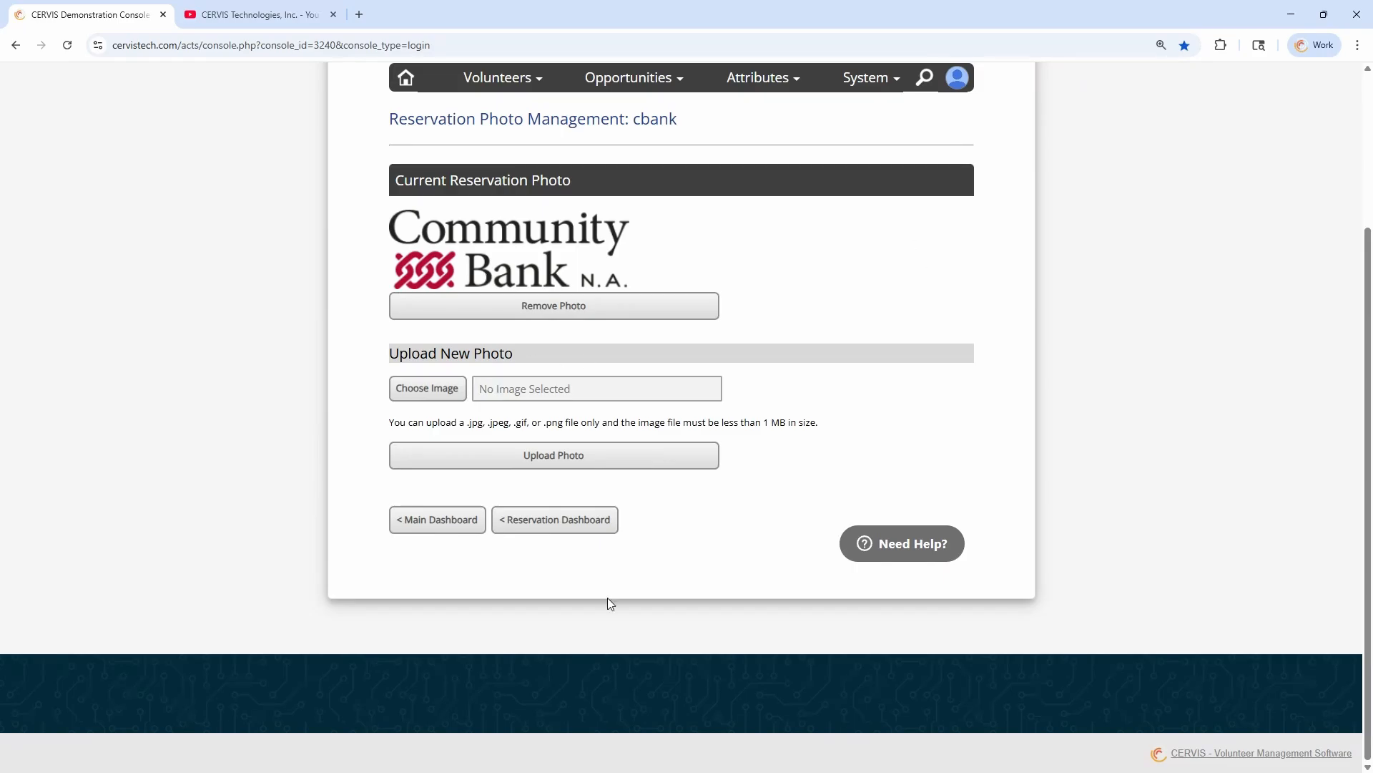
{"action": "left_click", "coordinate": [563, 528]}
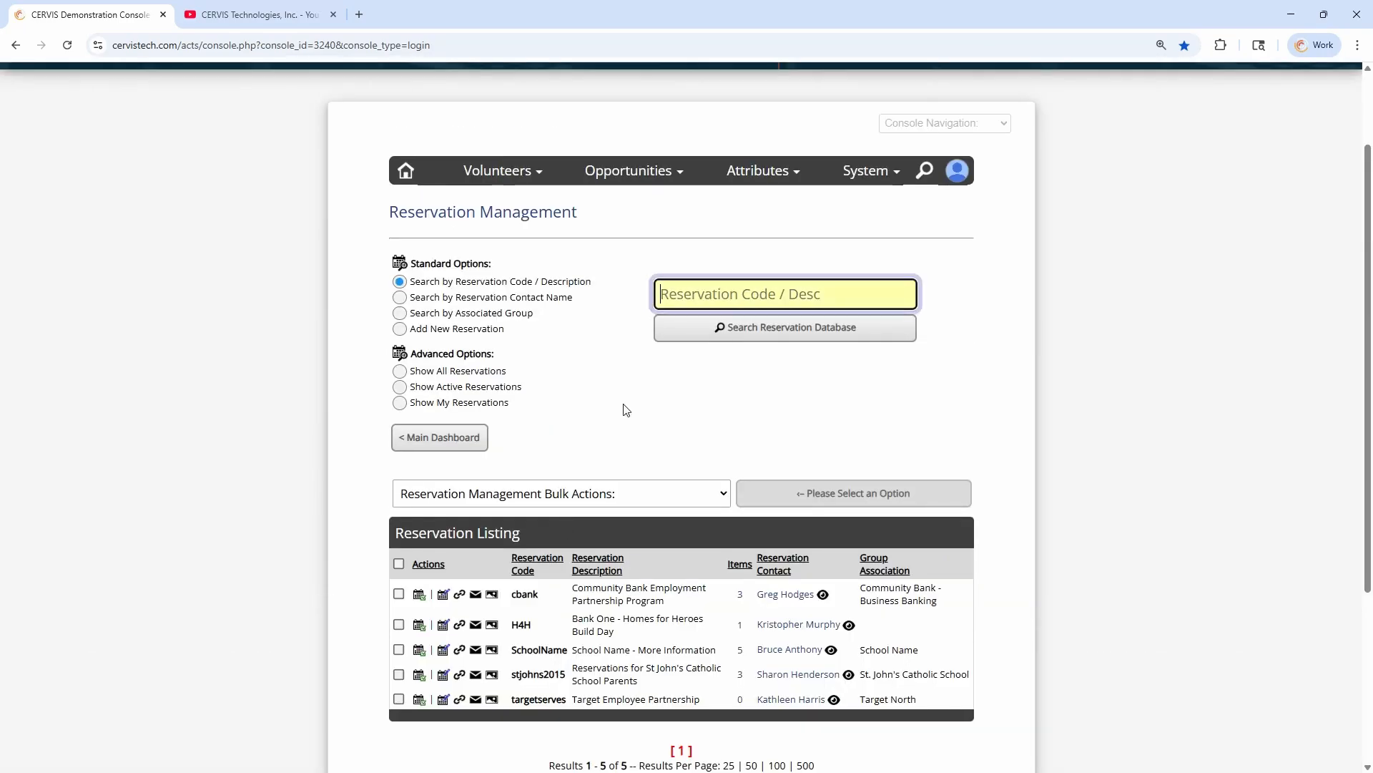
Copy the short reservation code link for the cbank reservation and open it in a new incognito window
{"action": "scroll", "coordinate": [622, 405], "scroll_direction": "down", "scroll_amount": 3}
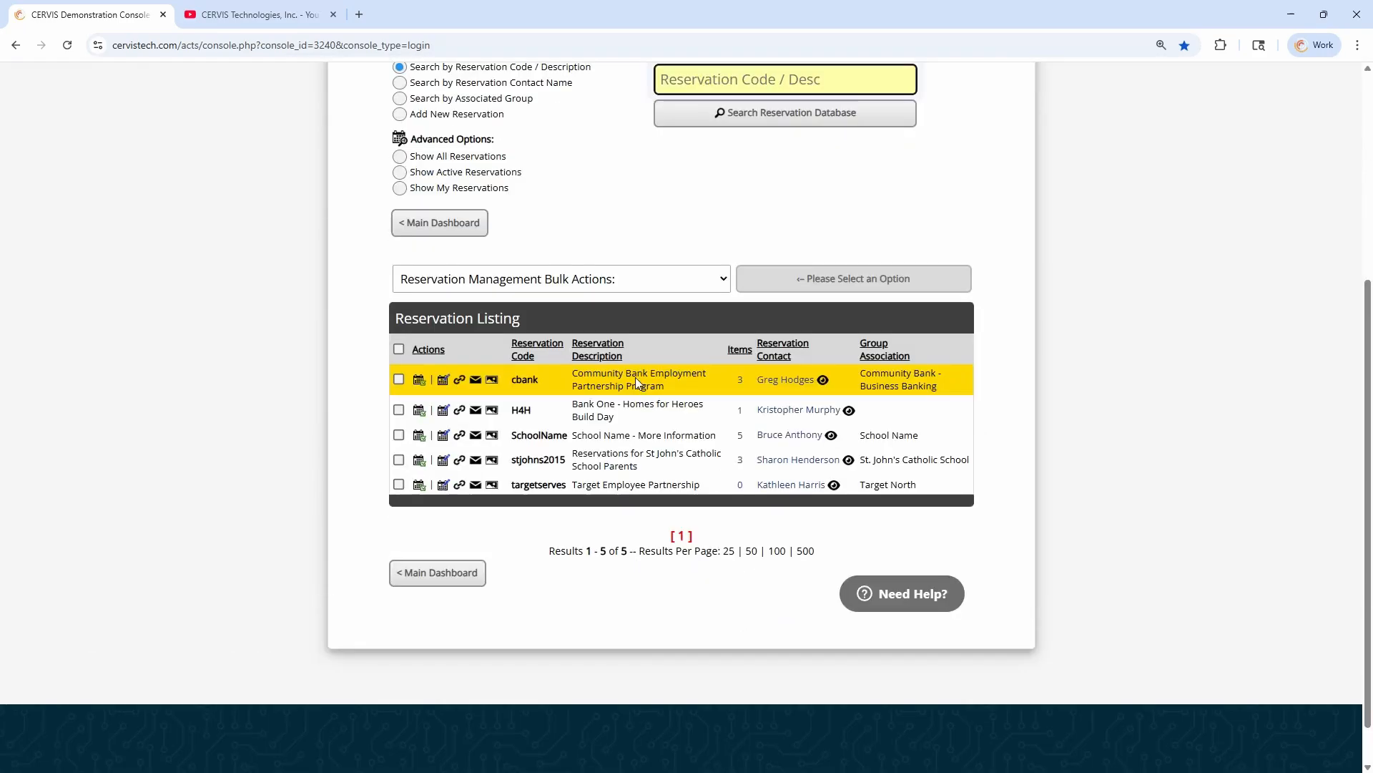
{"action": "left_click", "coordinate": [460, 380]}
{"action": "left_click", "coordinate": [667, 437]}
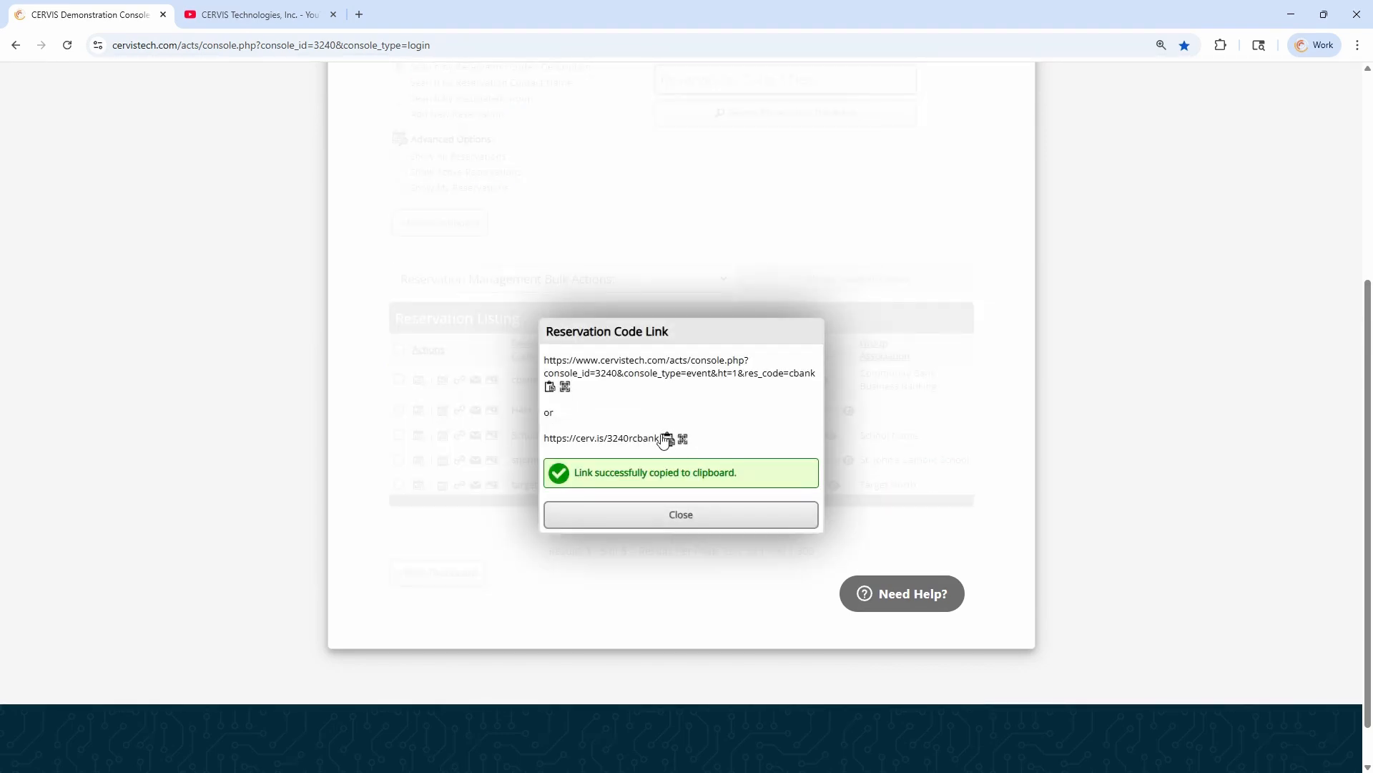
{"action": "key", "text": "ctrl+shift+n"}
{"action": "key", "text": "ctrl+v"}
{"action": "key", "text": "Return"}
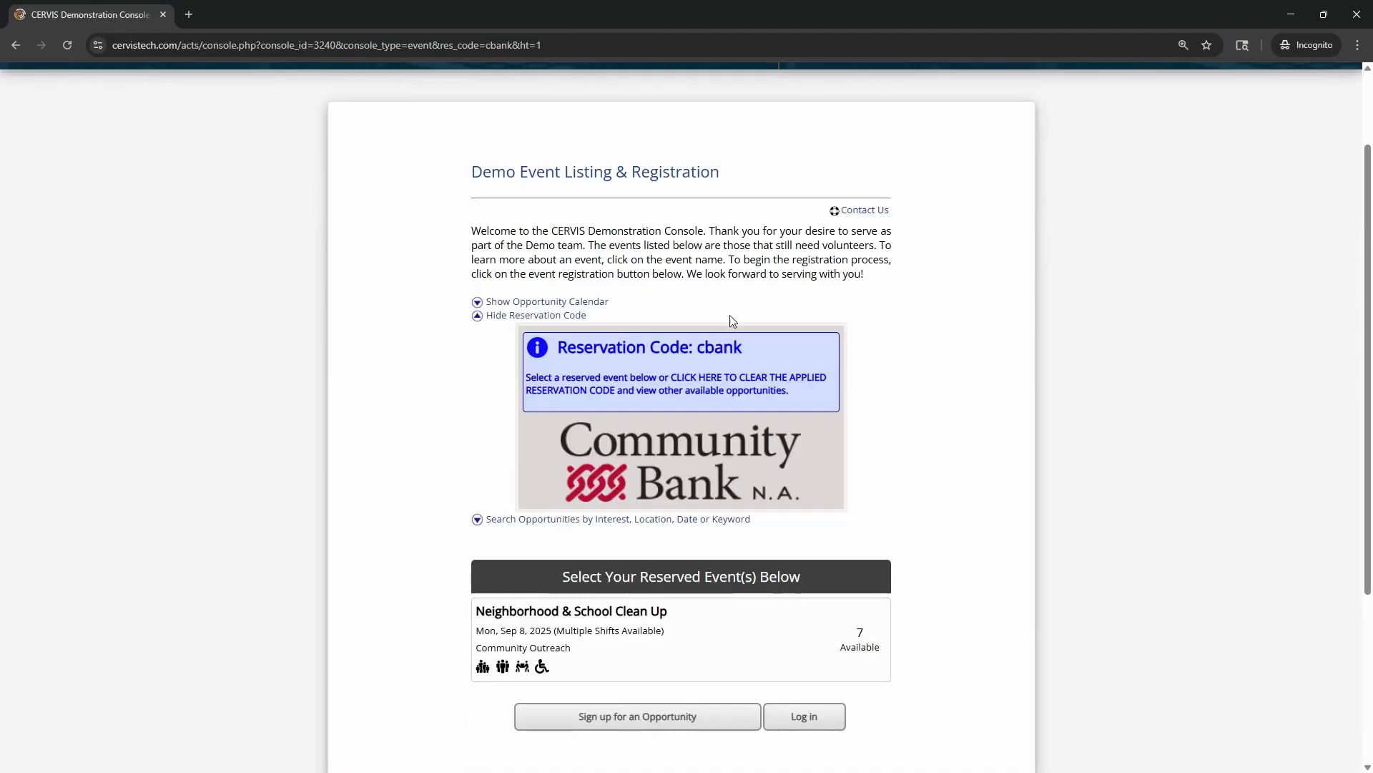
Examine the cbank reservation page's logo and reserved event, and close the incognito window and the link dialog
{"action": "scroll", "coordinate": [722, 220], "scroll_direction": "down", "scroll_amount": 3}
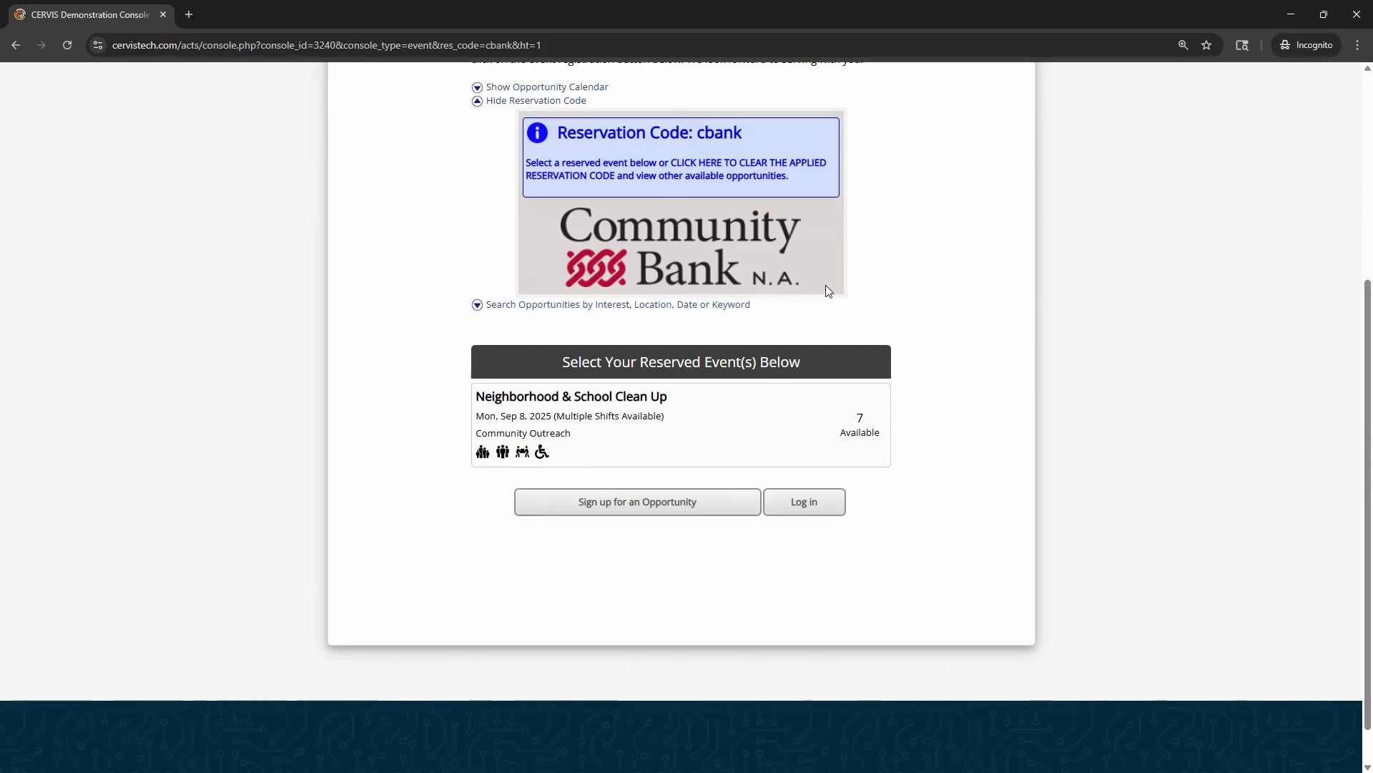
{"action": "scroll", "coordinate": [952, 300], "scroll_direction": "up", "scroll_amount": 3}
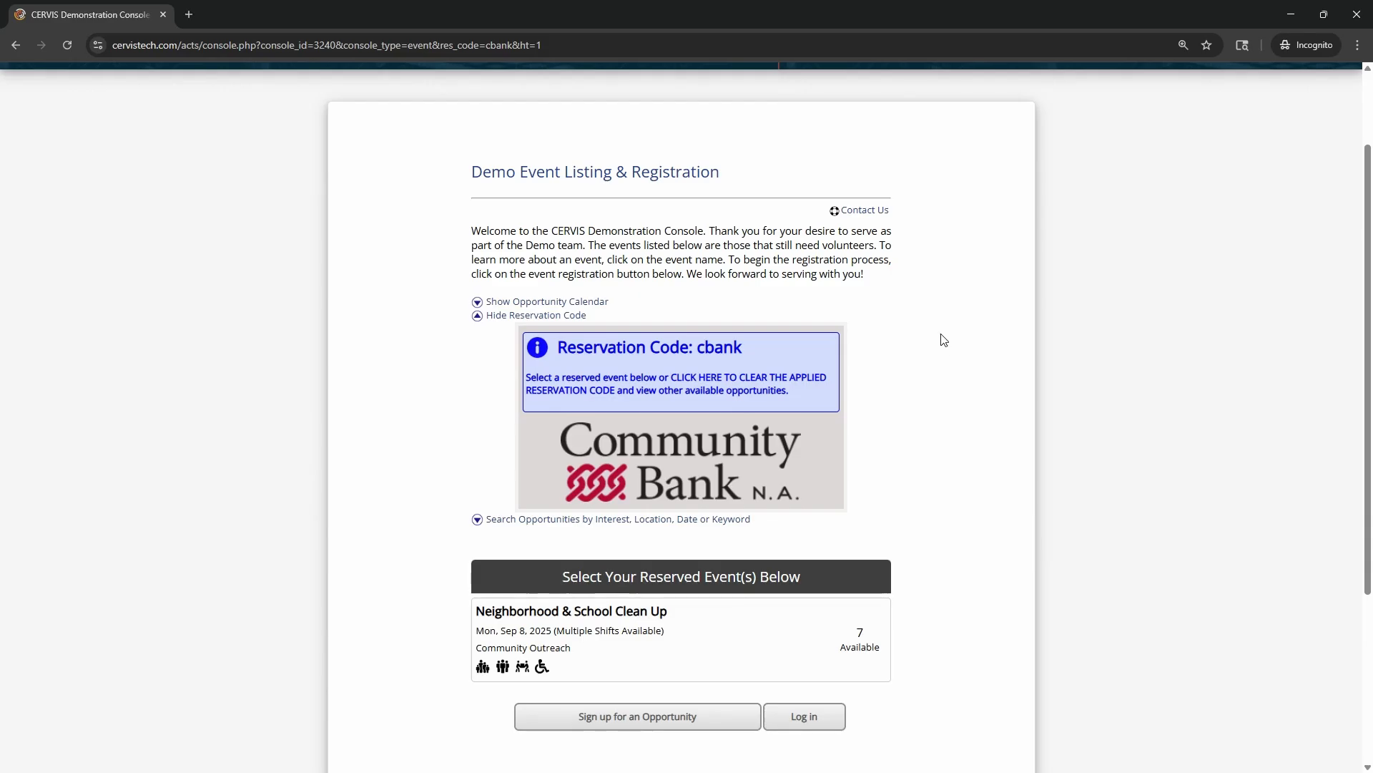
{"action": "scroll", "coordinate": [941, 336], "scroll_direction": "down", "scroll_amount": 2}
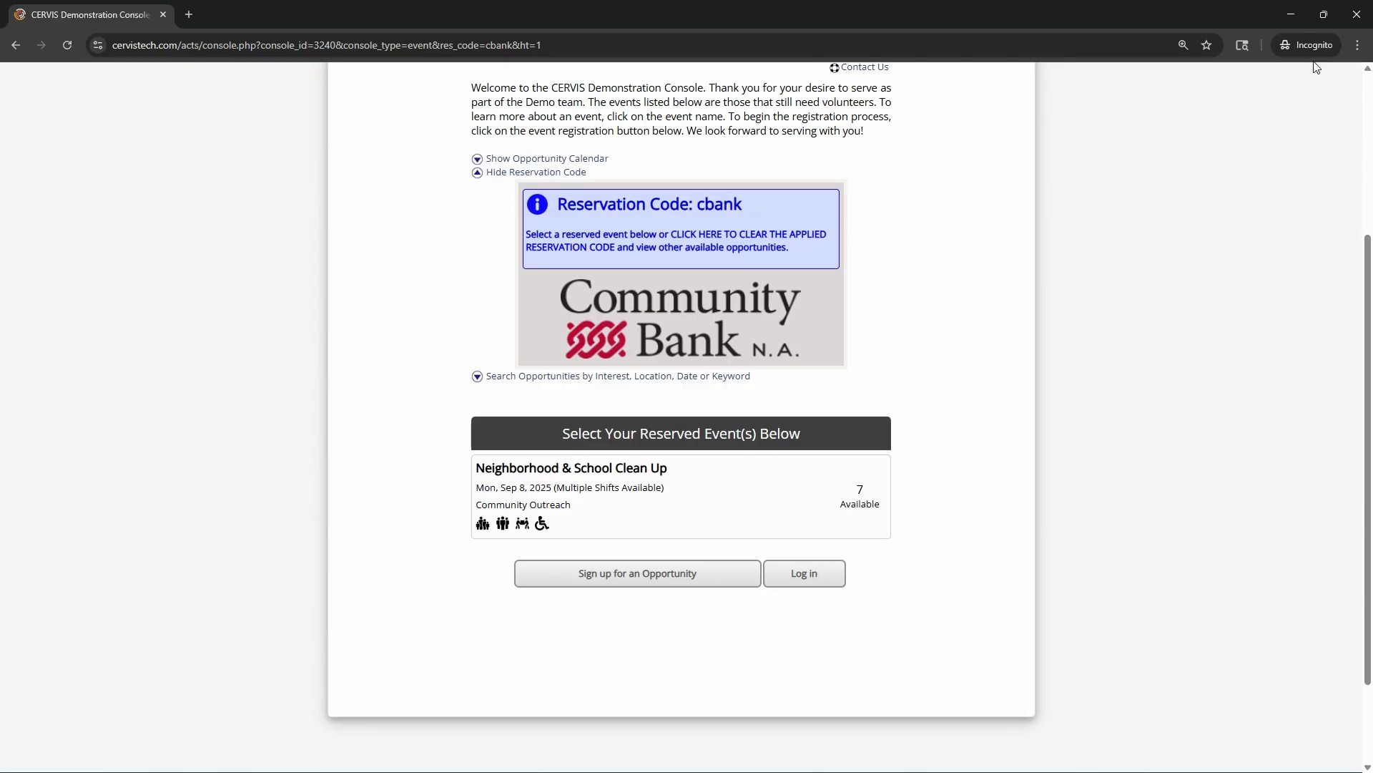
{"action": "left_click", "coordinate": [1357, 14]}
{"action": "left_click", "coordinate": [647, 514]}
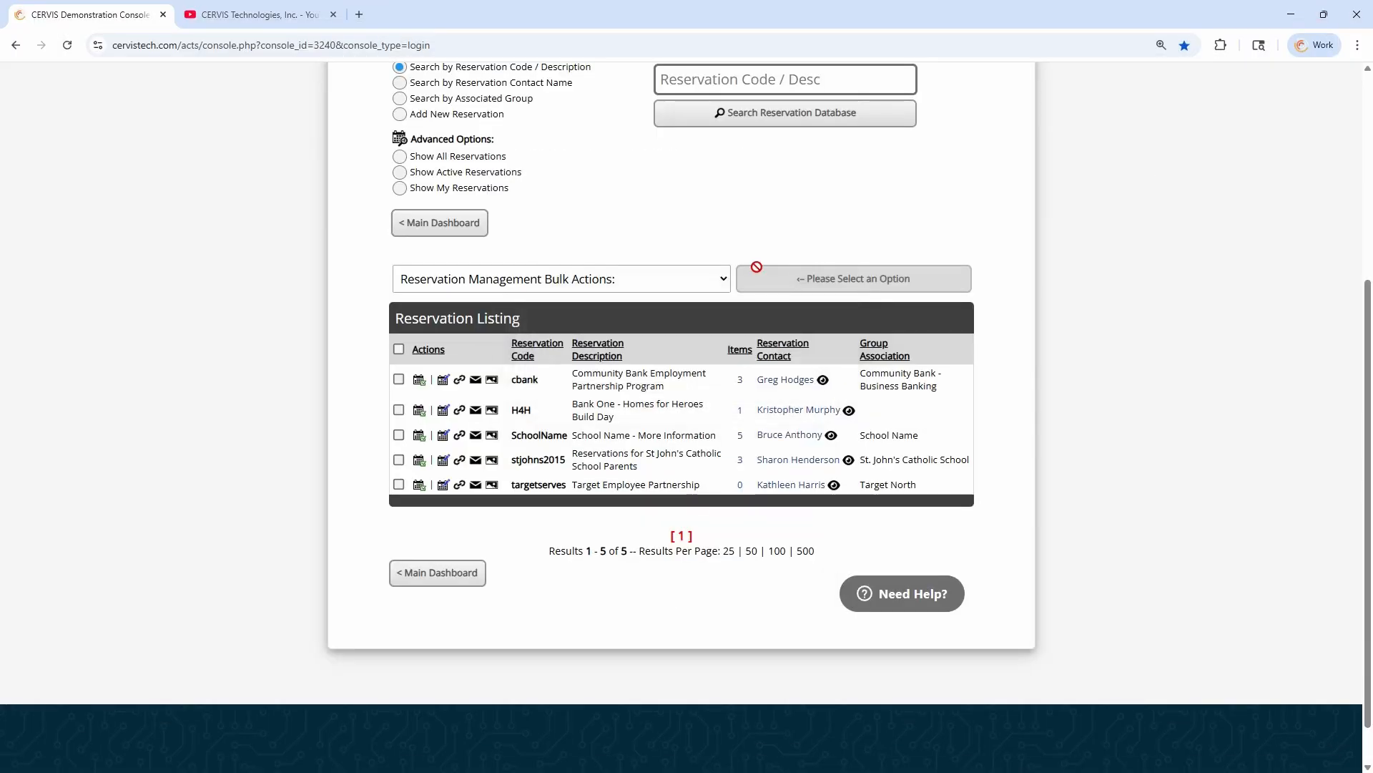
Open the Sort and Repack opportunity's registration page from the opportunity dashboard and examine the reservation status of its time slots
{"action": "scroll", "coordinate": [624, 387], "scroll_direction": "up", "scroll_amount": 1}
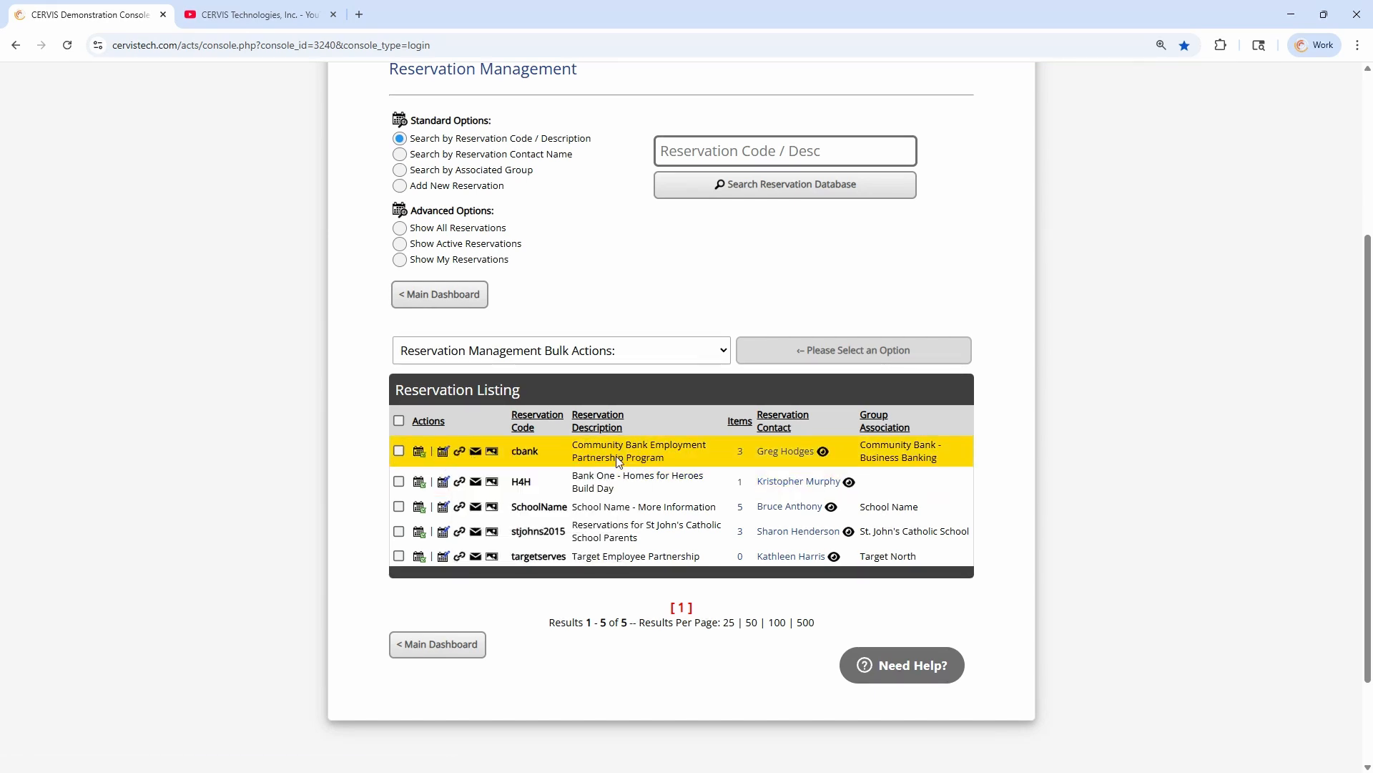
{"action": "left_click", "coordinate": [432, 654]}
{"action": "left_click", "coordinate": [824, 405]}
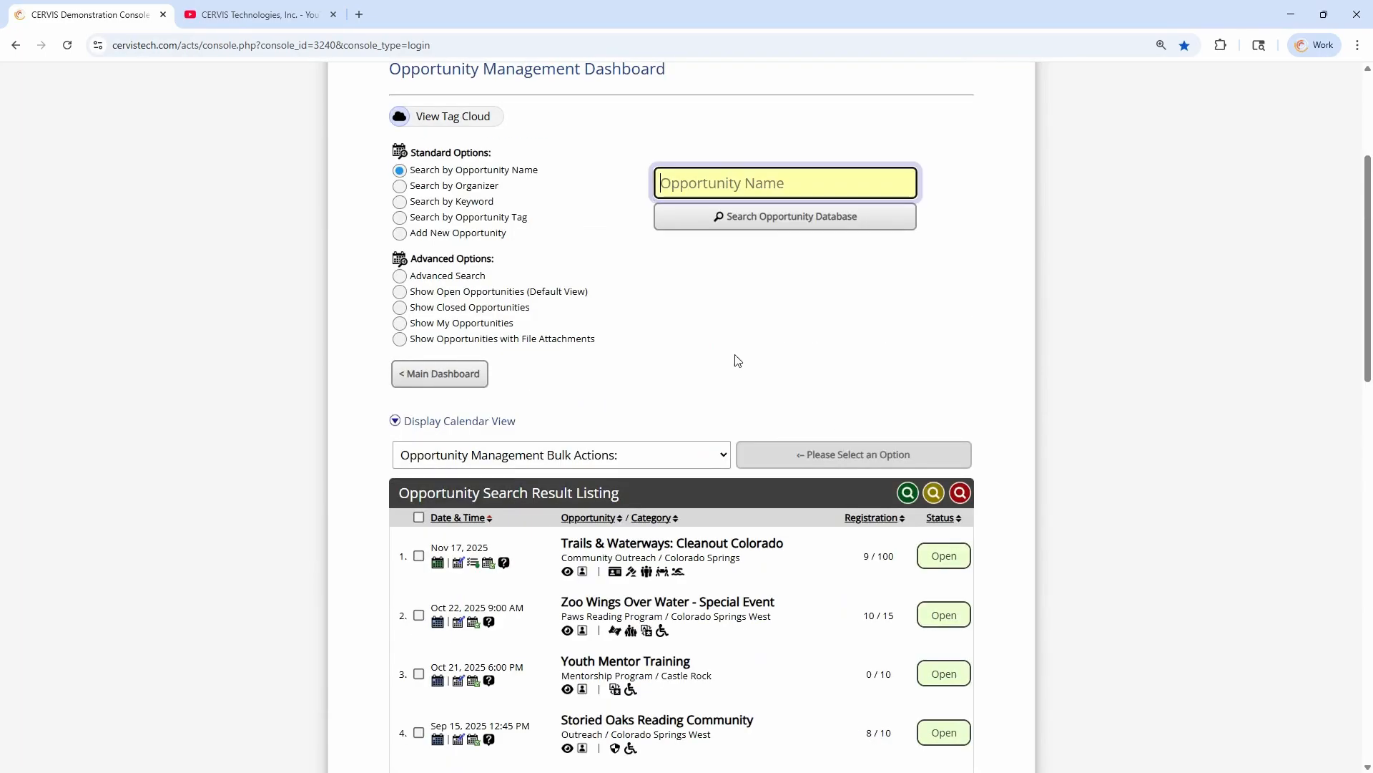
{"action": "scroll", "coordinate": [715, 365], "scroll_direction": "down", "scroll_amount": 10}
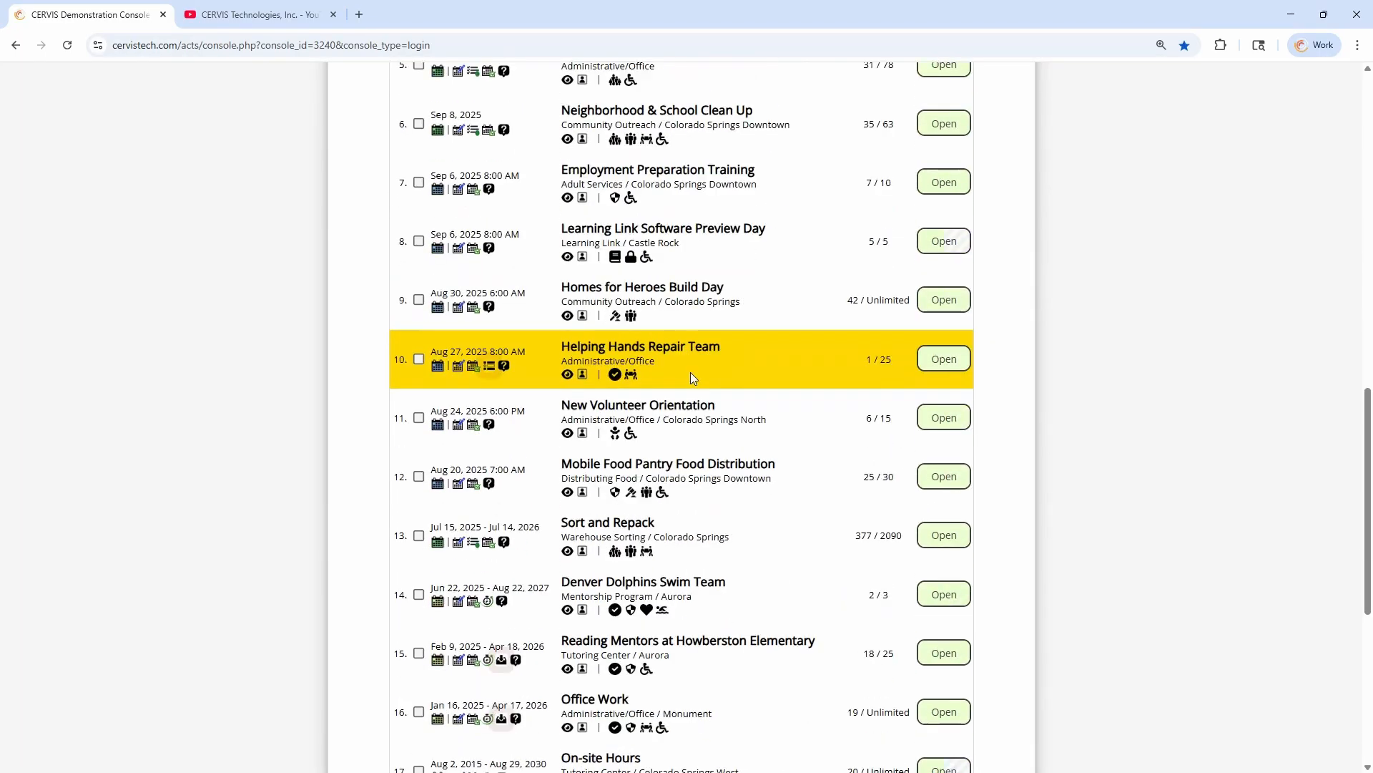
{"action": "scroll", "coordinate": [689, 377], "scroll_direction": "down", "scroll_amount": 2}
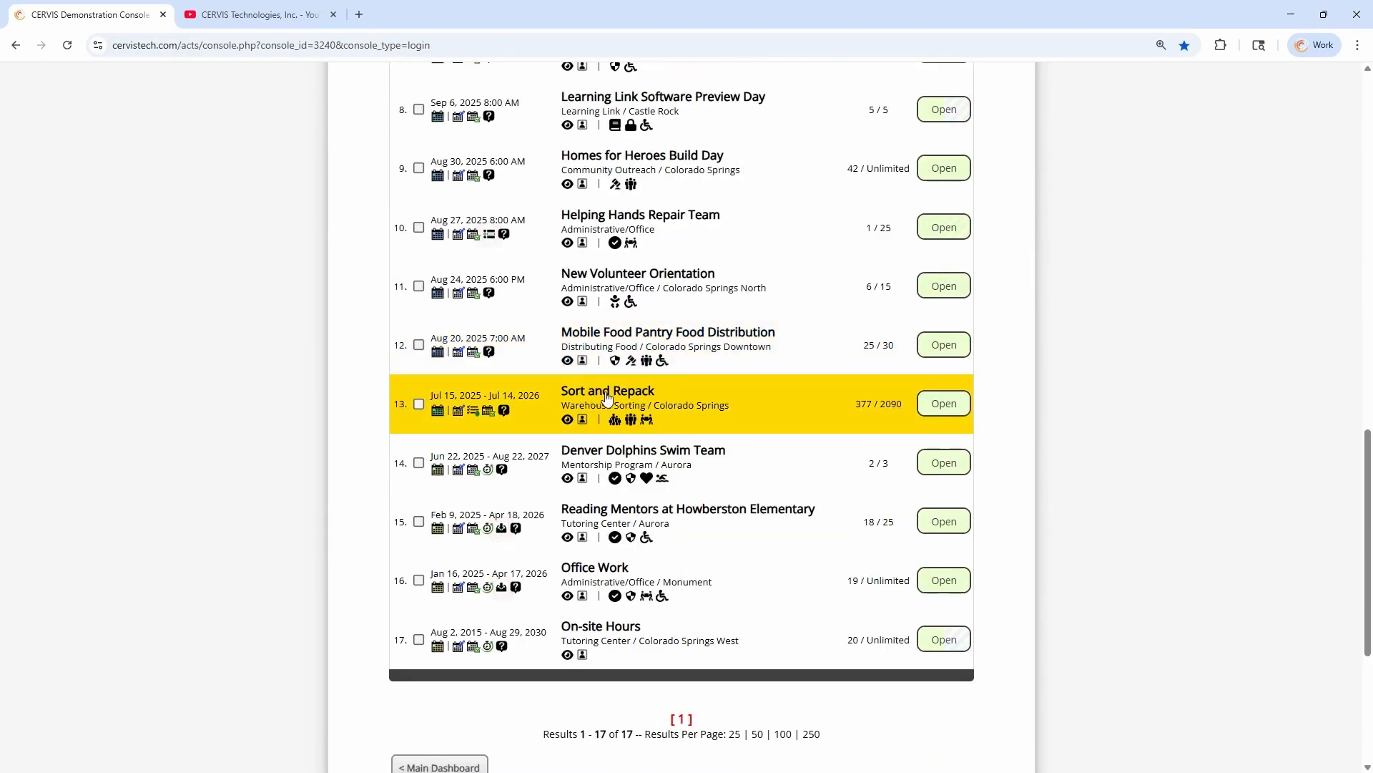
{"action": "left_click", "coordinate": [488, 413]}
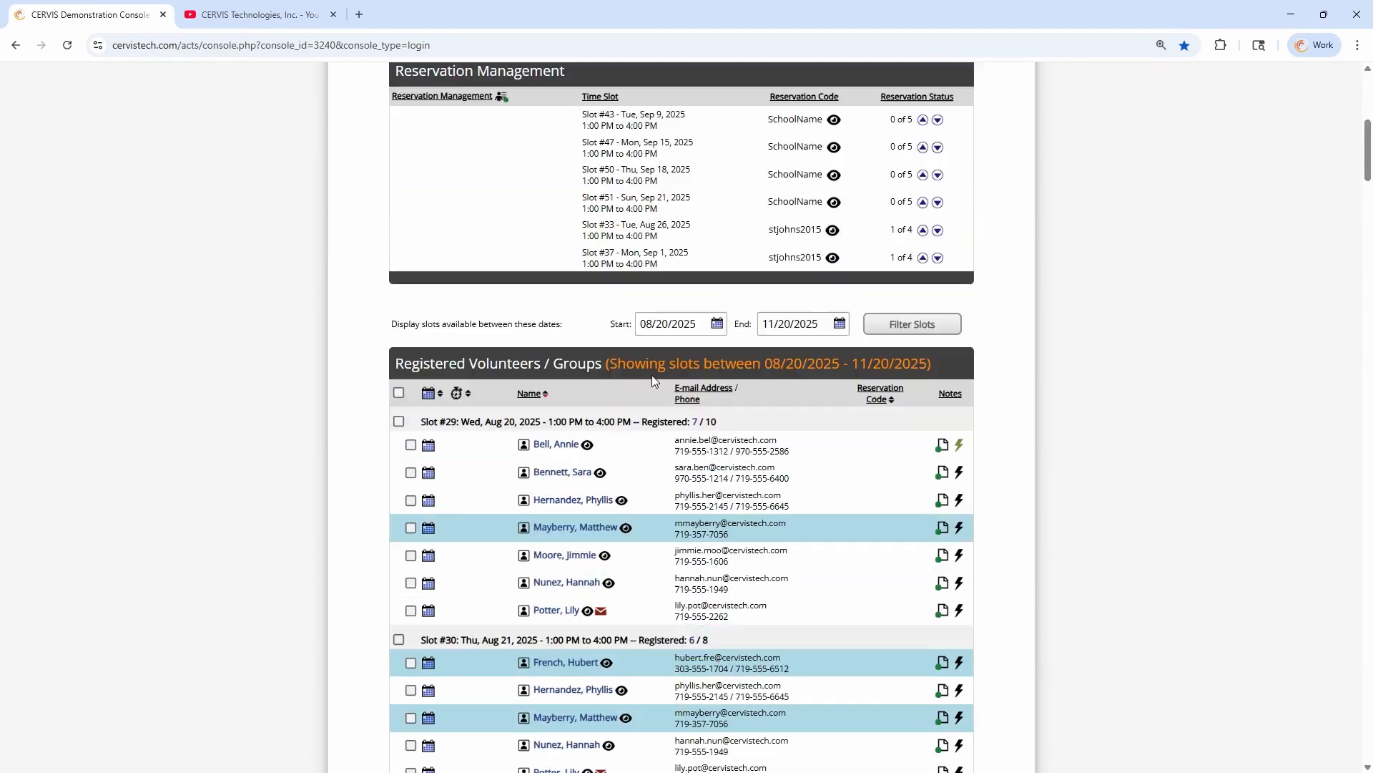
{"action": "scroll", "coordinate": [652, 376], "scroll_direction": "up", "scroll_amount": 3}
{"action": "scroll", "coordinate": [668, 395], "scroll_direction": "down", "scroll_amount": 3}
{"action": "scroll", "coordinate": [665, 248], "scroll_direction": "up", "scroll_amount": 2}
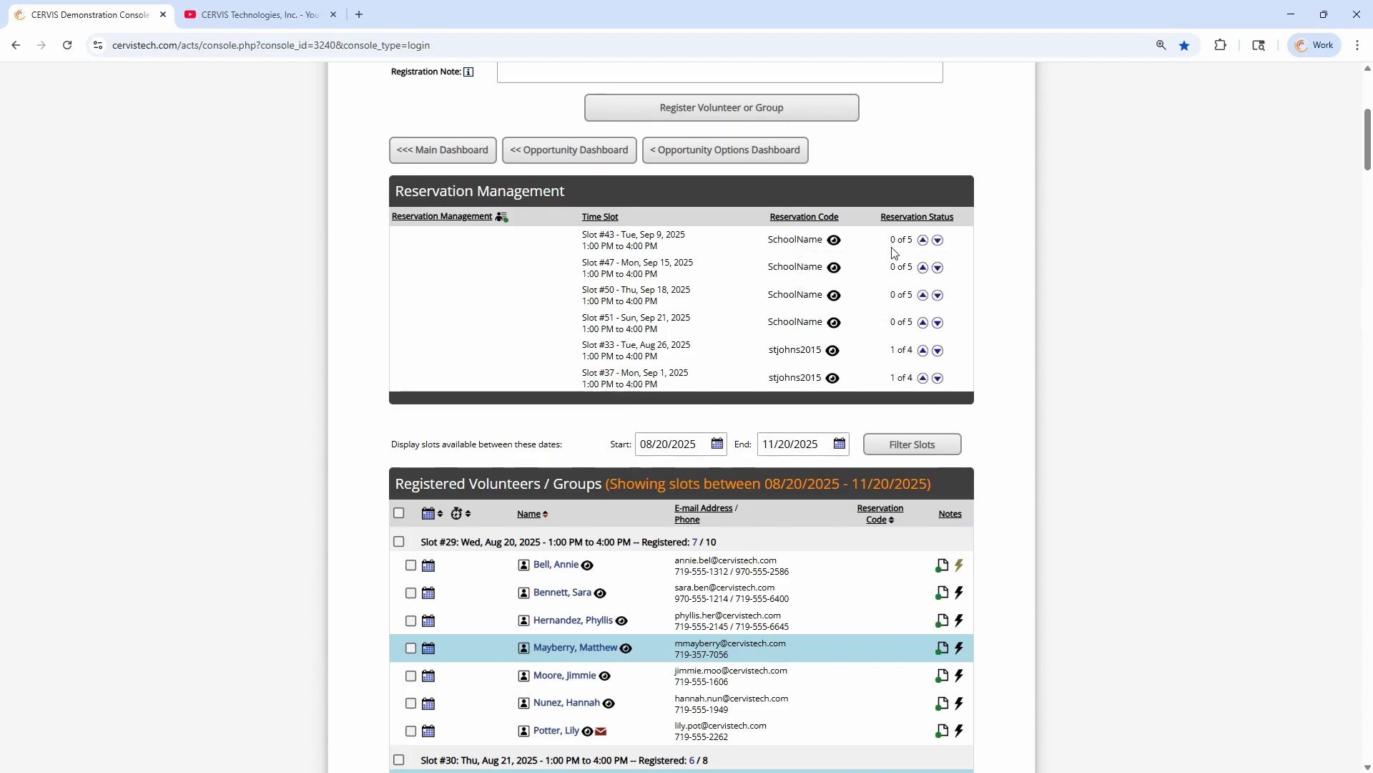
Examine the reservation codes of the Sort and Repack time slots and the used and unused reservations listed for Slot #33
{"action": "double_click", "coordinate": [797, 241]}
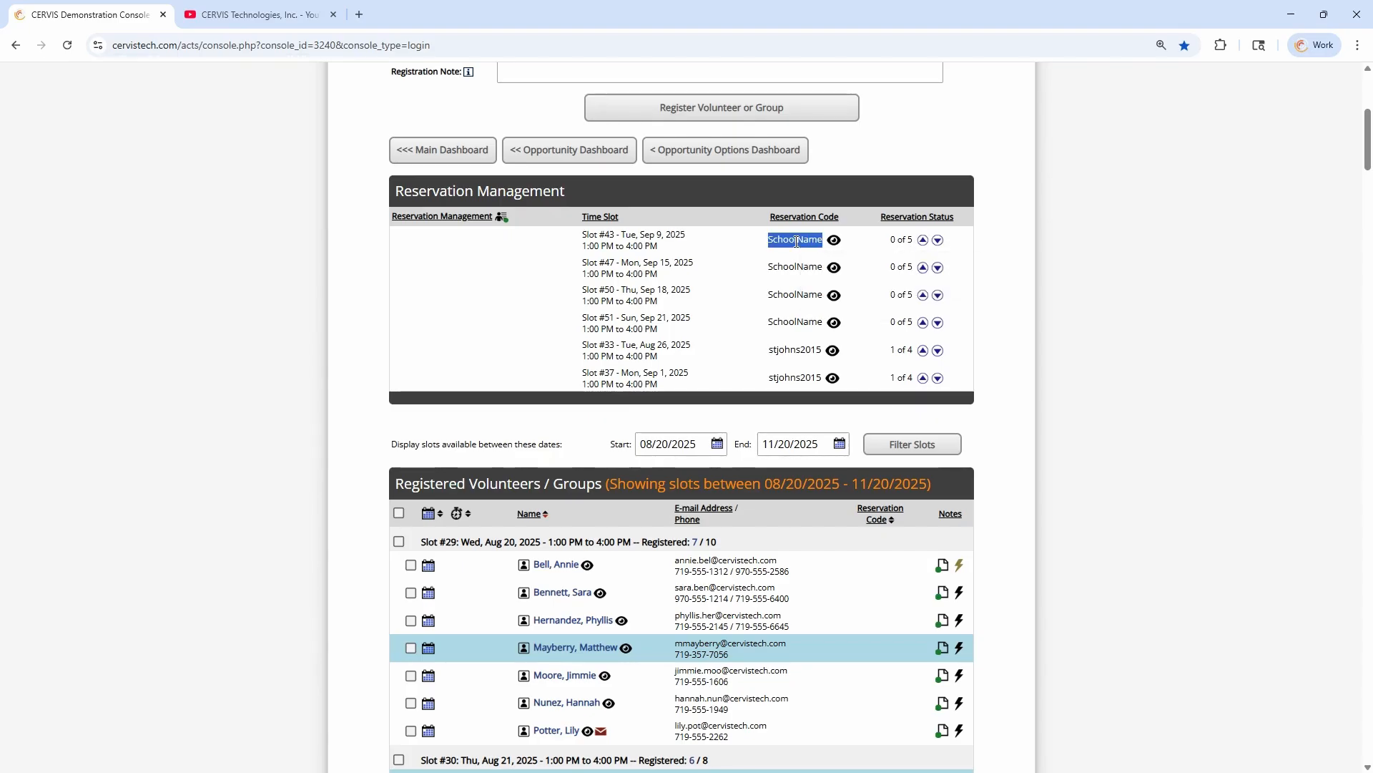
{"action": "left_click", "coordinate": [836, 241]}
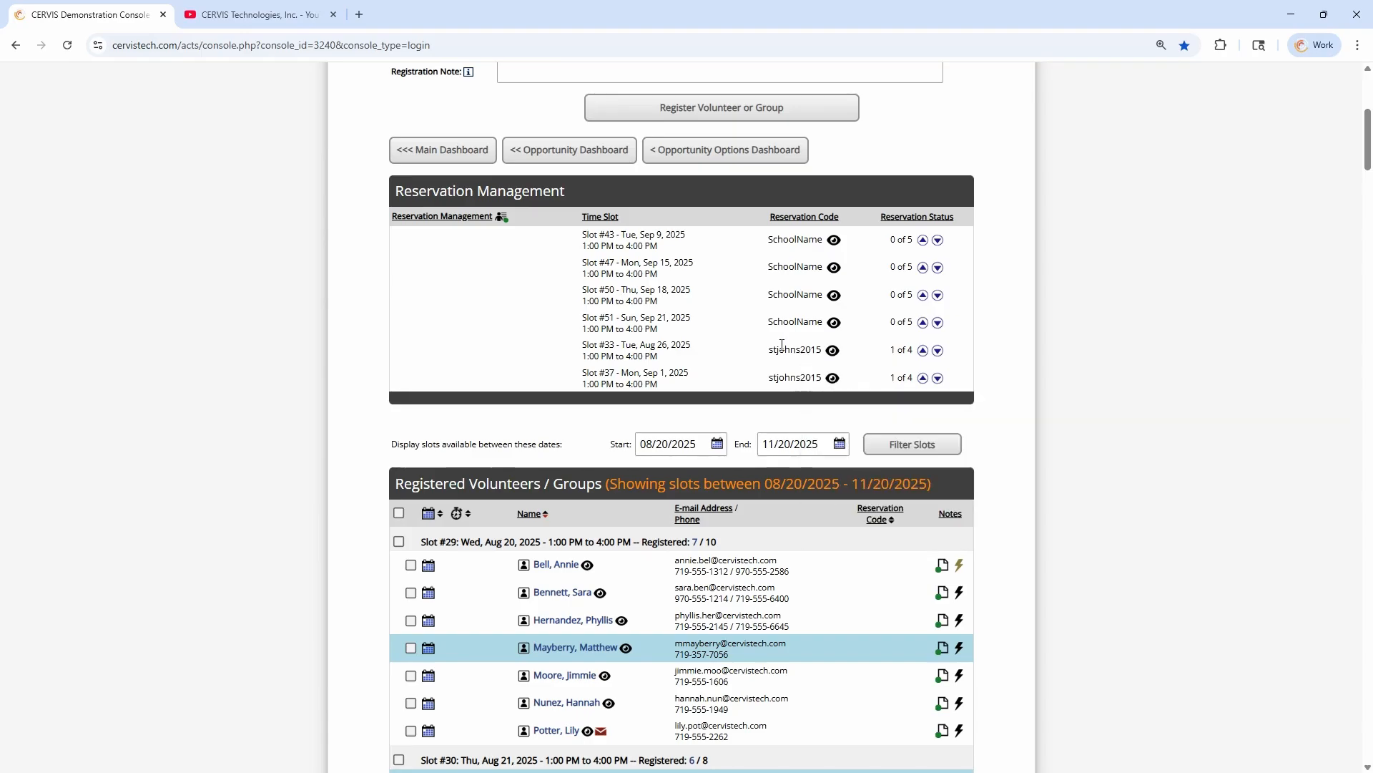
{"action": "scroll", "coordinate": [834, 363], "scroll_direction": "down", "scroll_amount": 3}
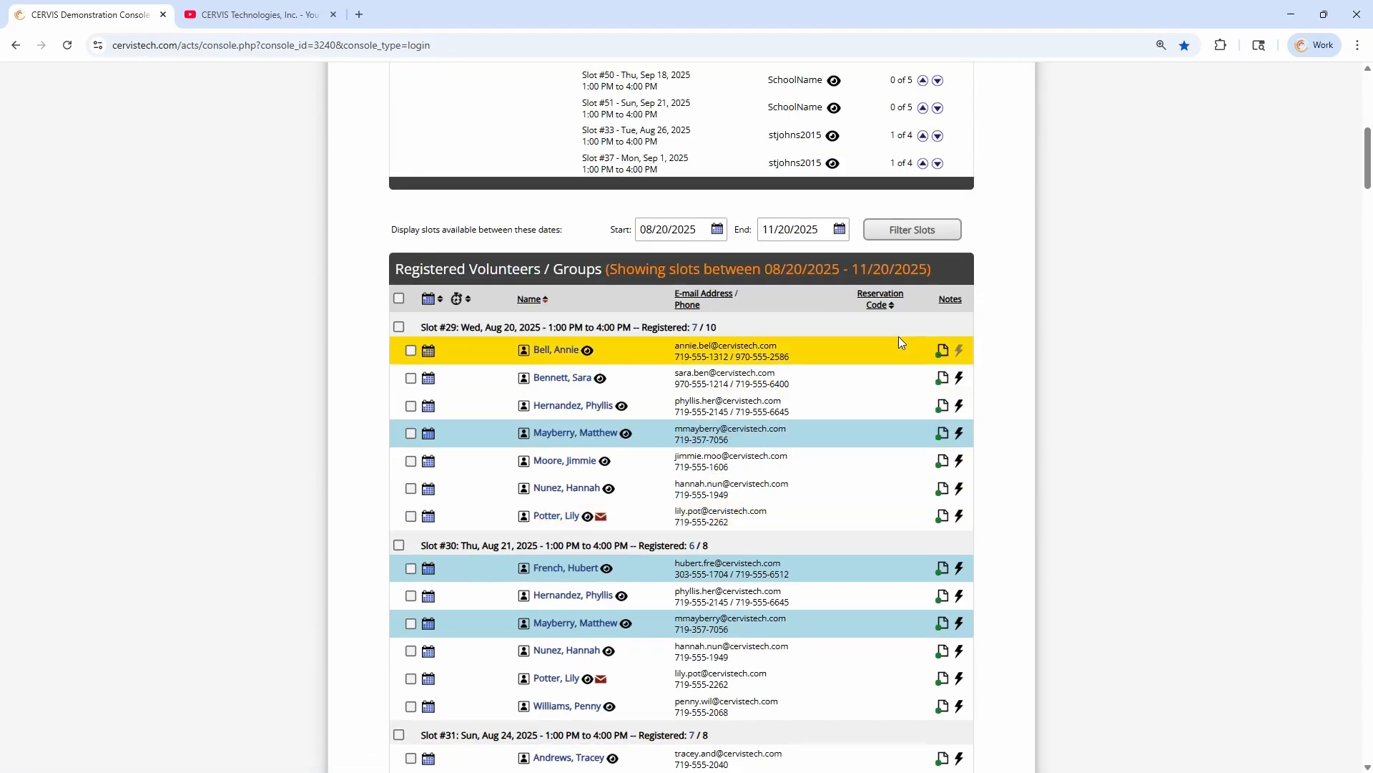
{"action": "scroll", "coordinate": [899, 476], "scroll_direction": "down", "scroll_amount": 3}
{"action": "scroll", "coordinate": [896, 469], "scroll_direction": "down", "scroll_amount": 10}
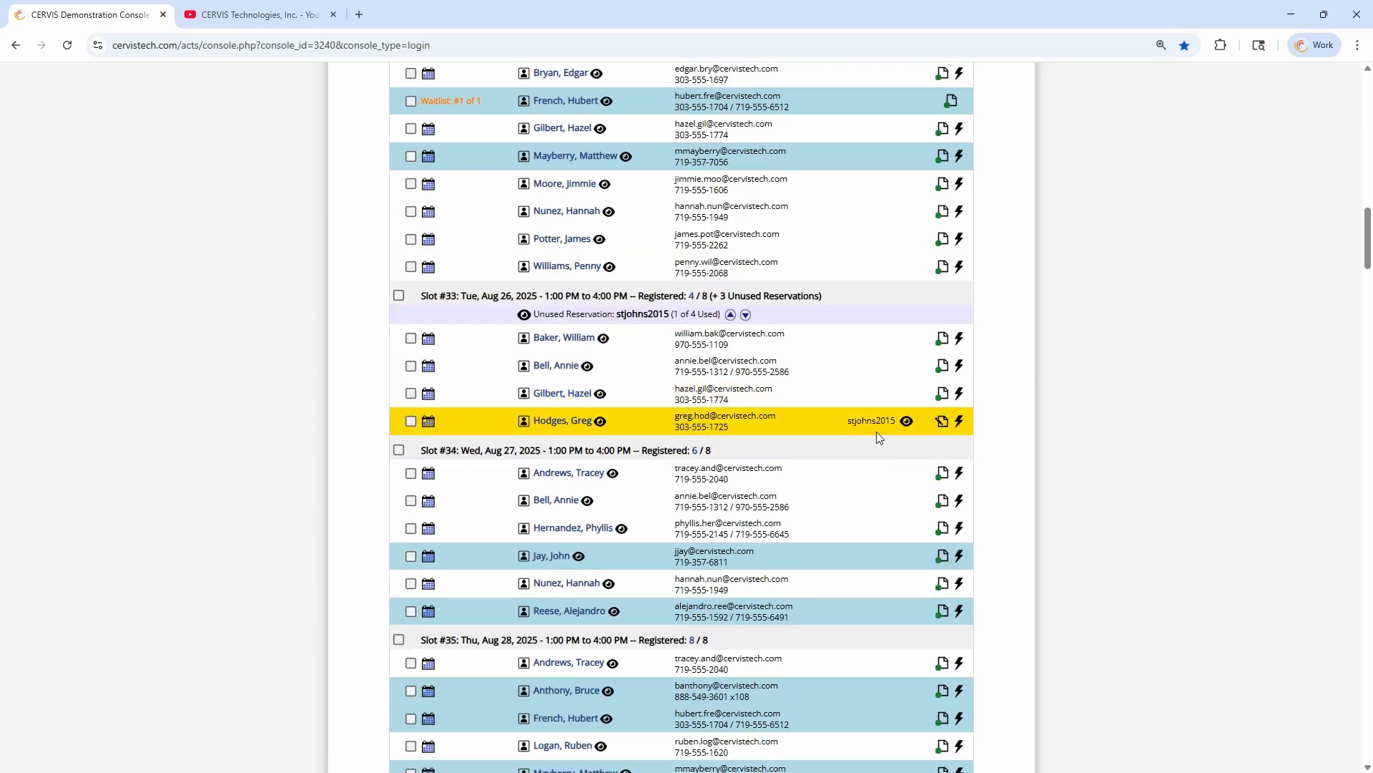
{"action": "mouse_move", "coordinate": [906, 427]}
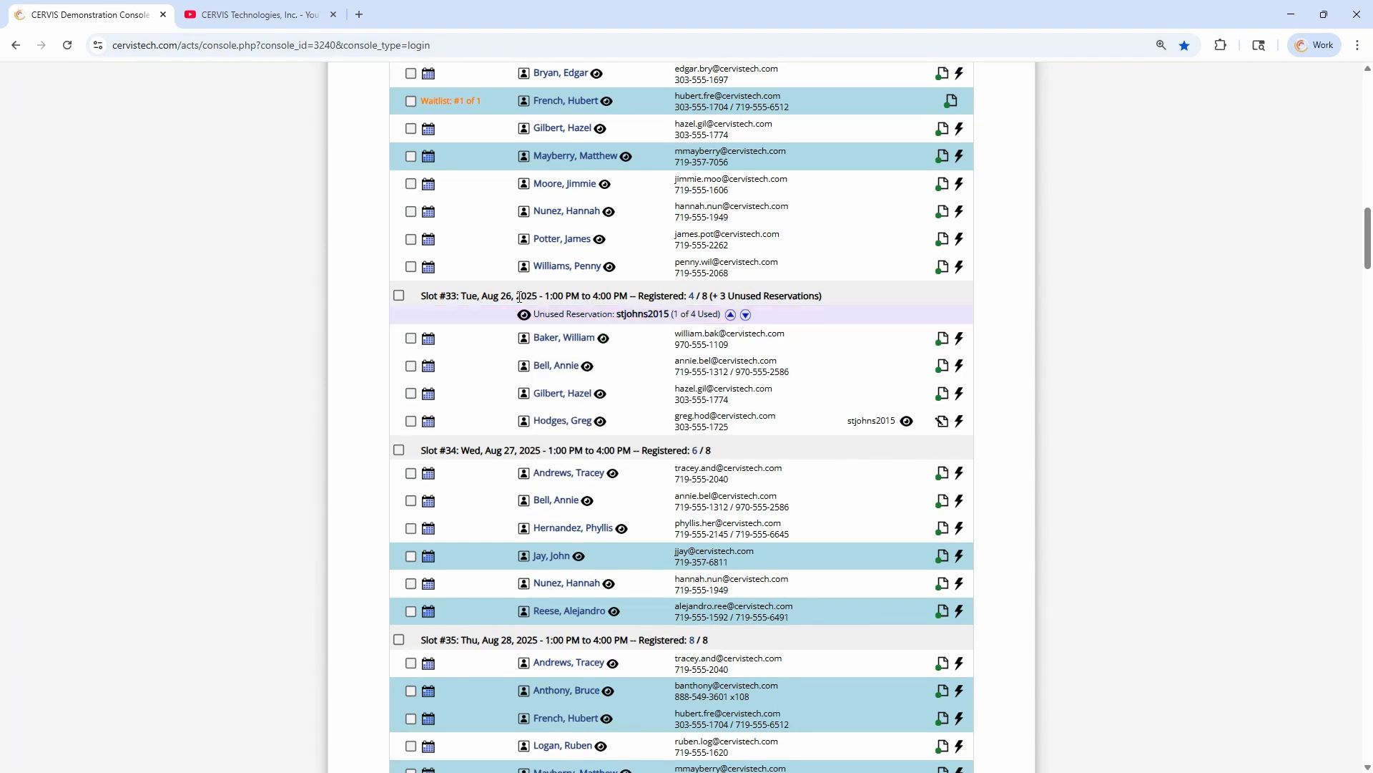
{"action": "left_click_drag", "start_coordinate": [497, 294], "coordinate": [693, 297]}
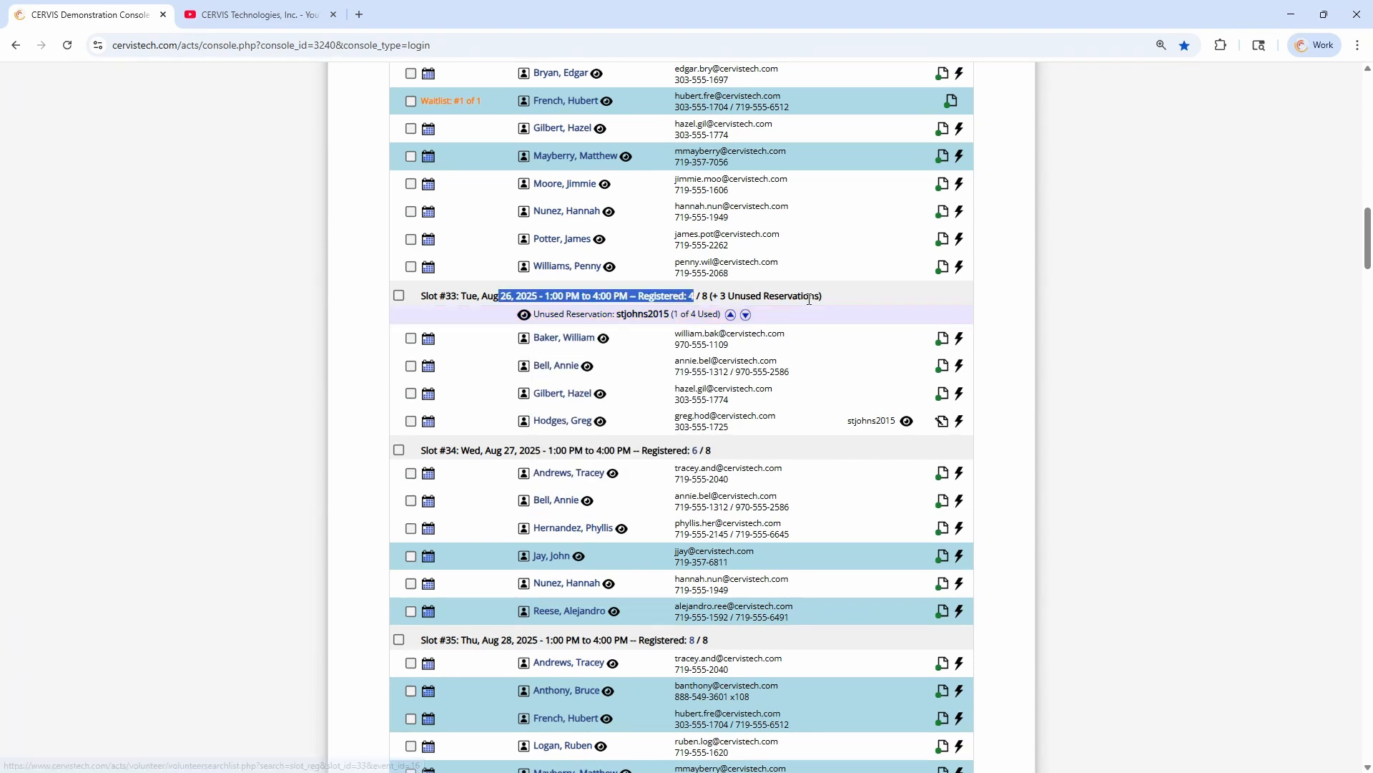
{"action": "left_click", "coordinate": [853, 299]}
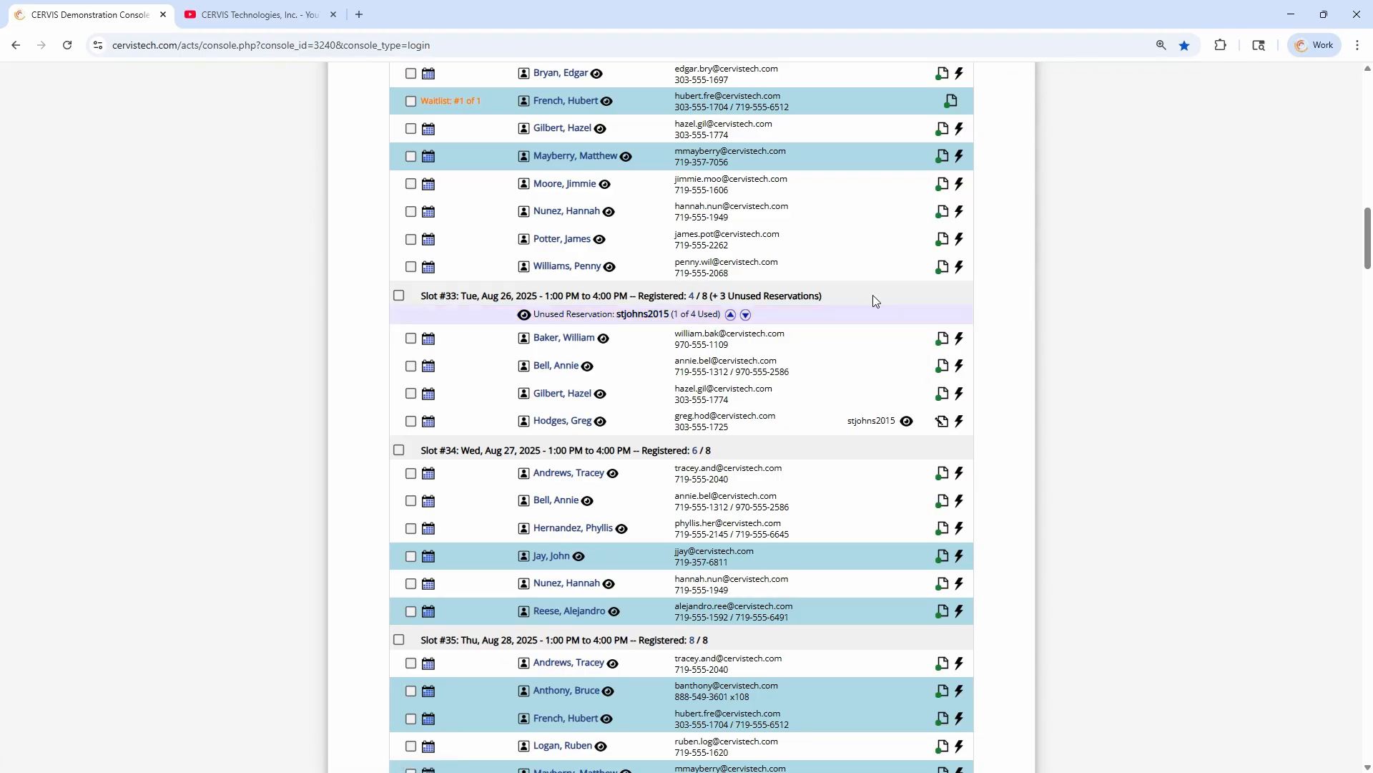
{"action": "scroll", "coordinate": [878, 340], "scroll_direction": "up", "scroll_amount": 20}
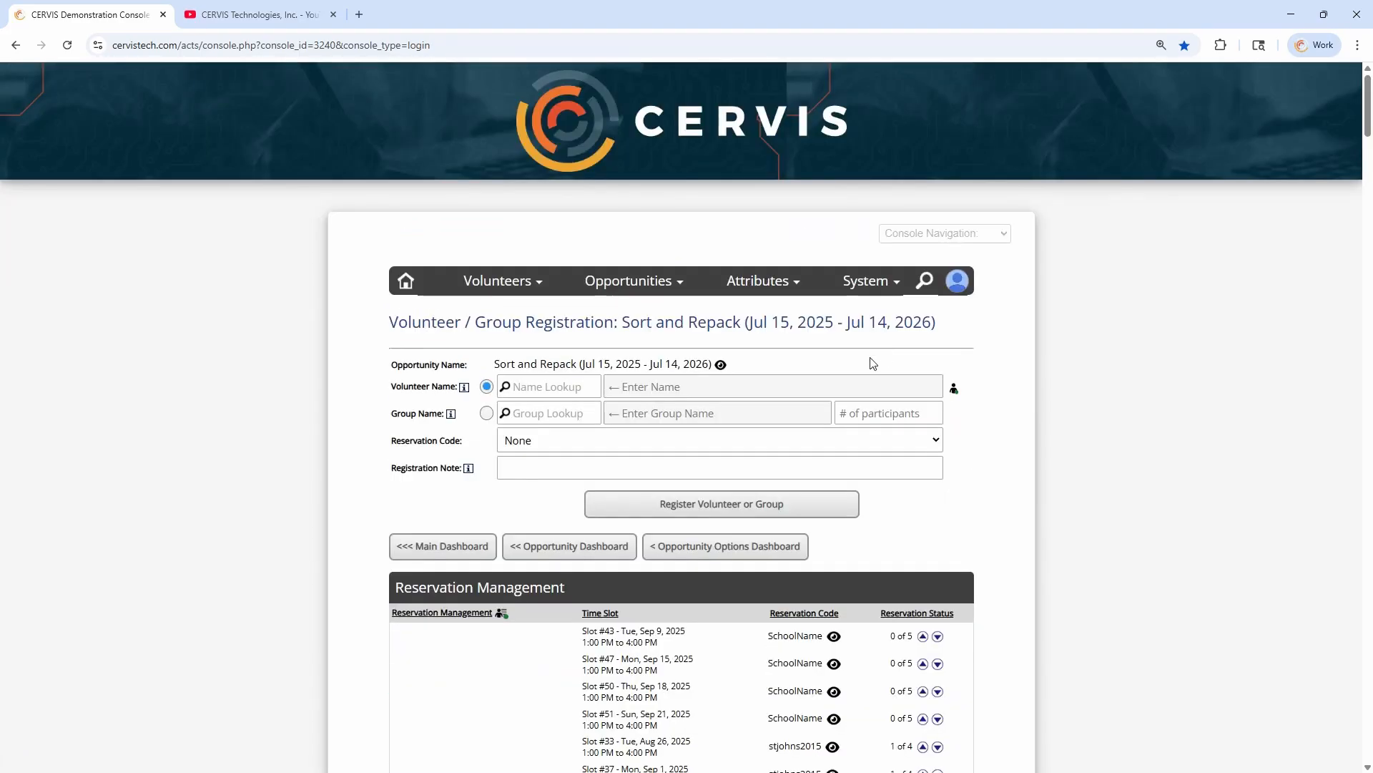
Open the system configuration from the main dashboard and expand the Sign-in Console / Kiosk Options section
{"action": "left_click", "coordinate": [406, 280]}
{"action": "scroll", "coordinate": [360, 391], "scroll_direction": "down", "scroll_amount": 1}
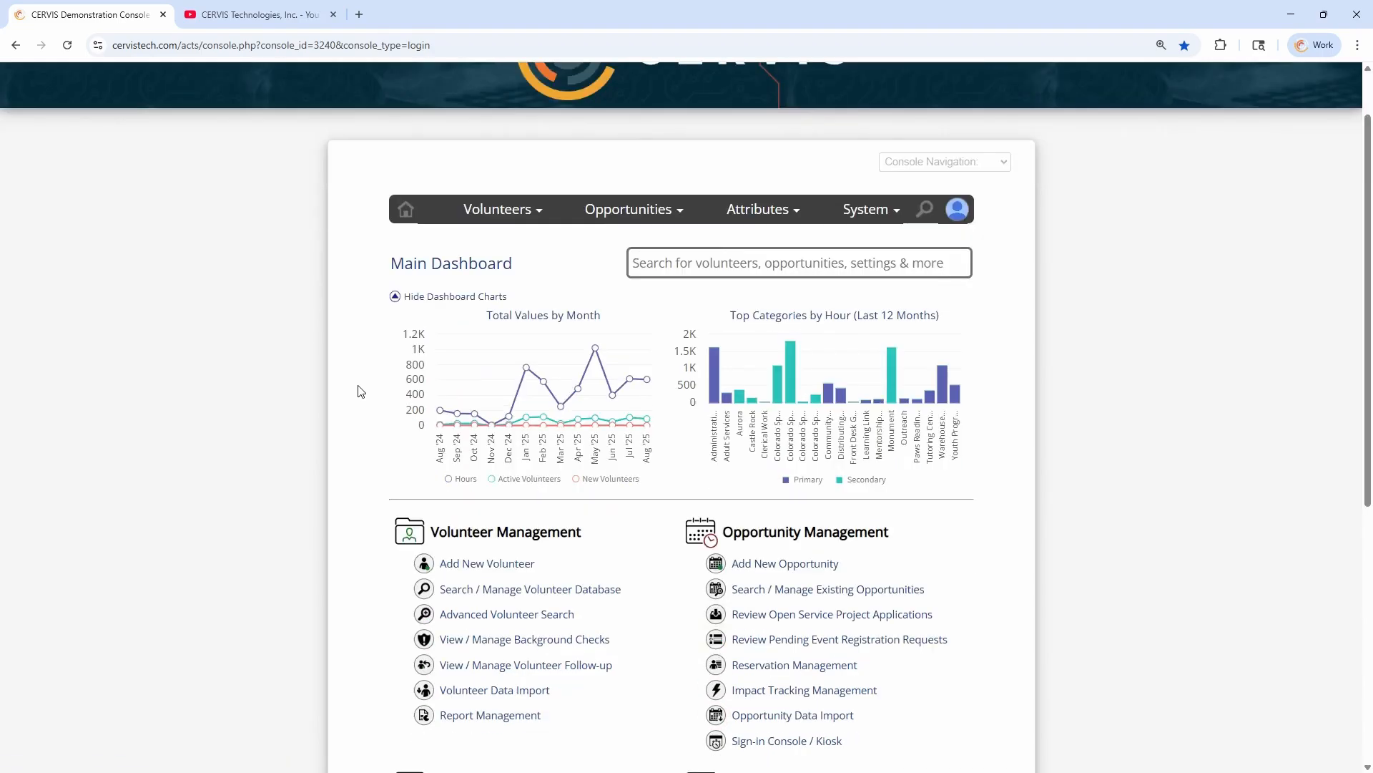
{"action": "scroll", "coordinate": [360, 391], "scroll_direction": "down", "scroll_amount": 2}
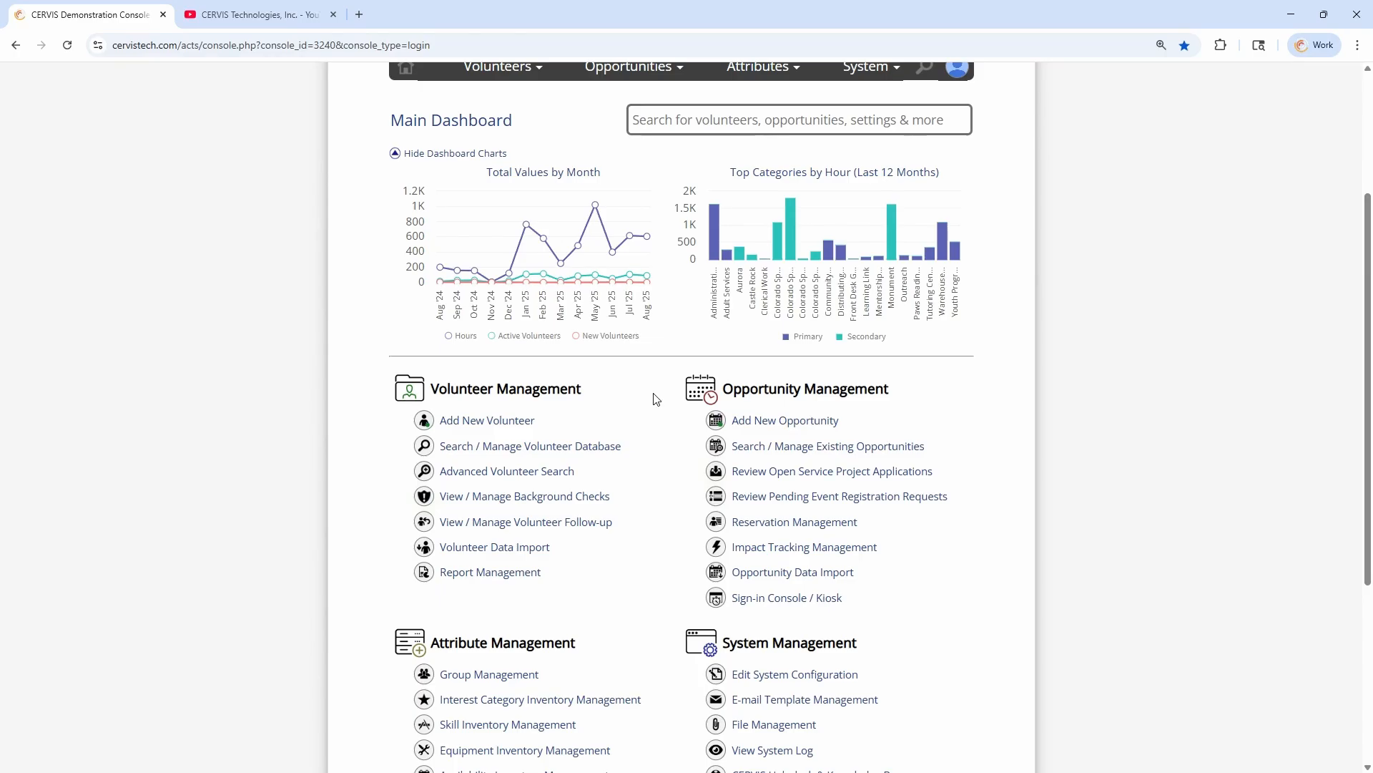
{"action": "scroll", "coordinate": [656, 399], "scroll_direction": "down", "scroll_amount": 4}
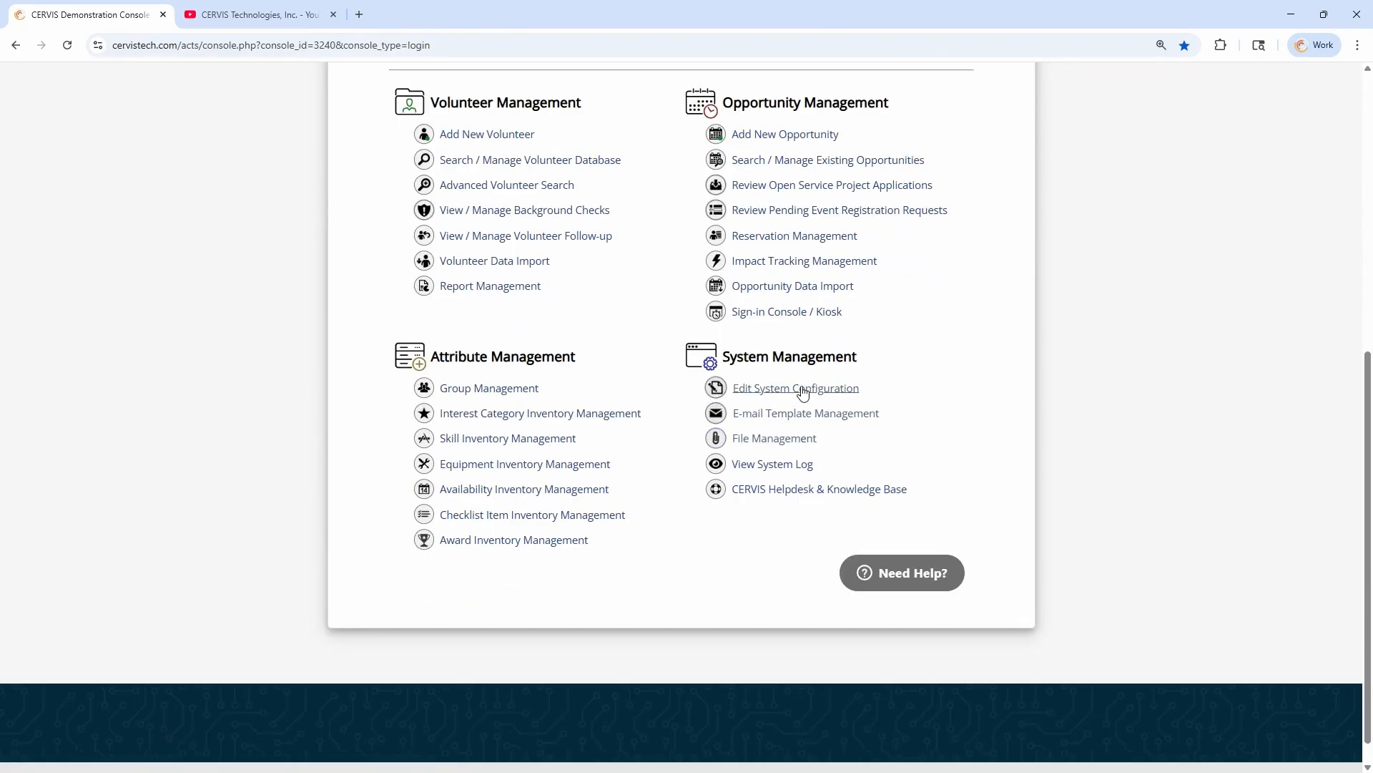
{"action": "left_click", "coordinate": [801, 390]}
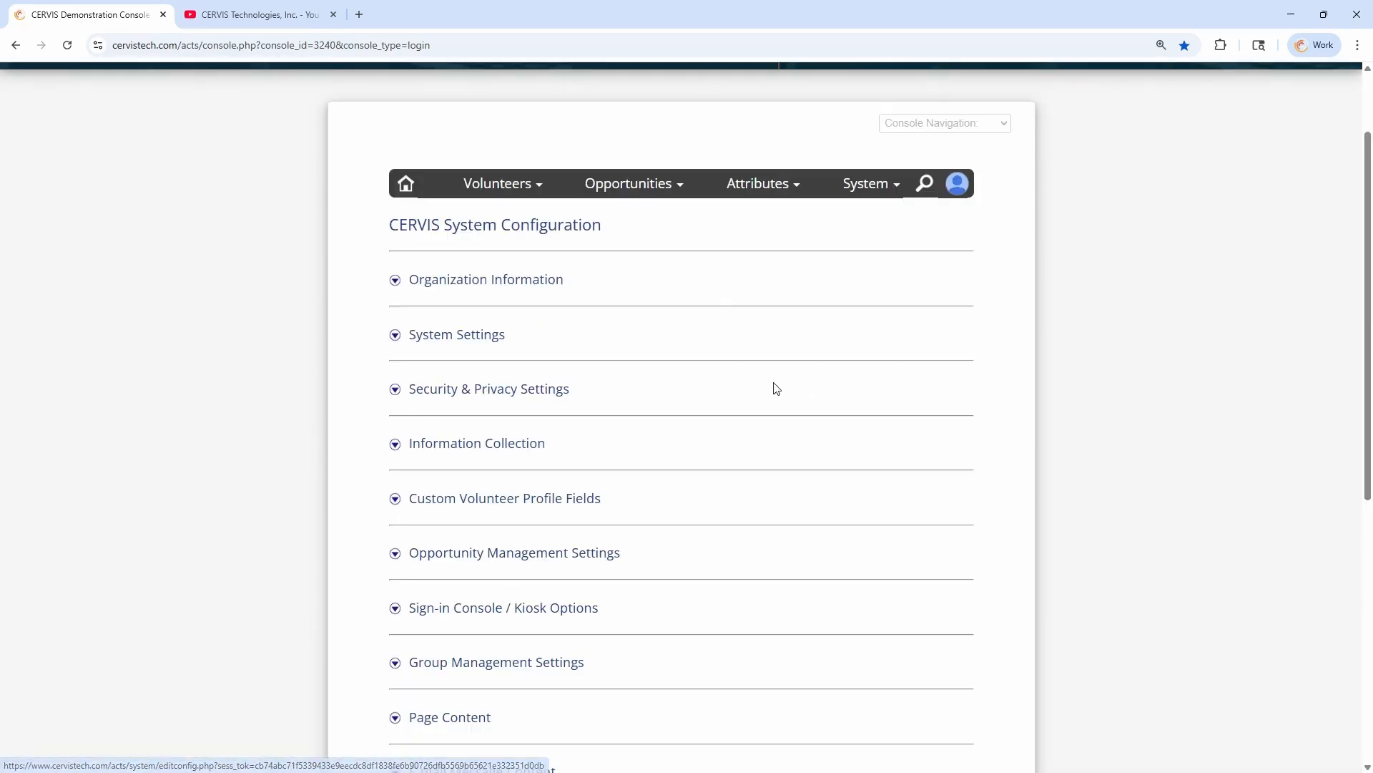
{"action": "scroll", "coordinate": [520, 395], "scroll_direction": "down", "scroll_amount": 3}
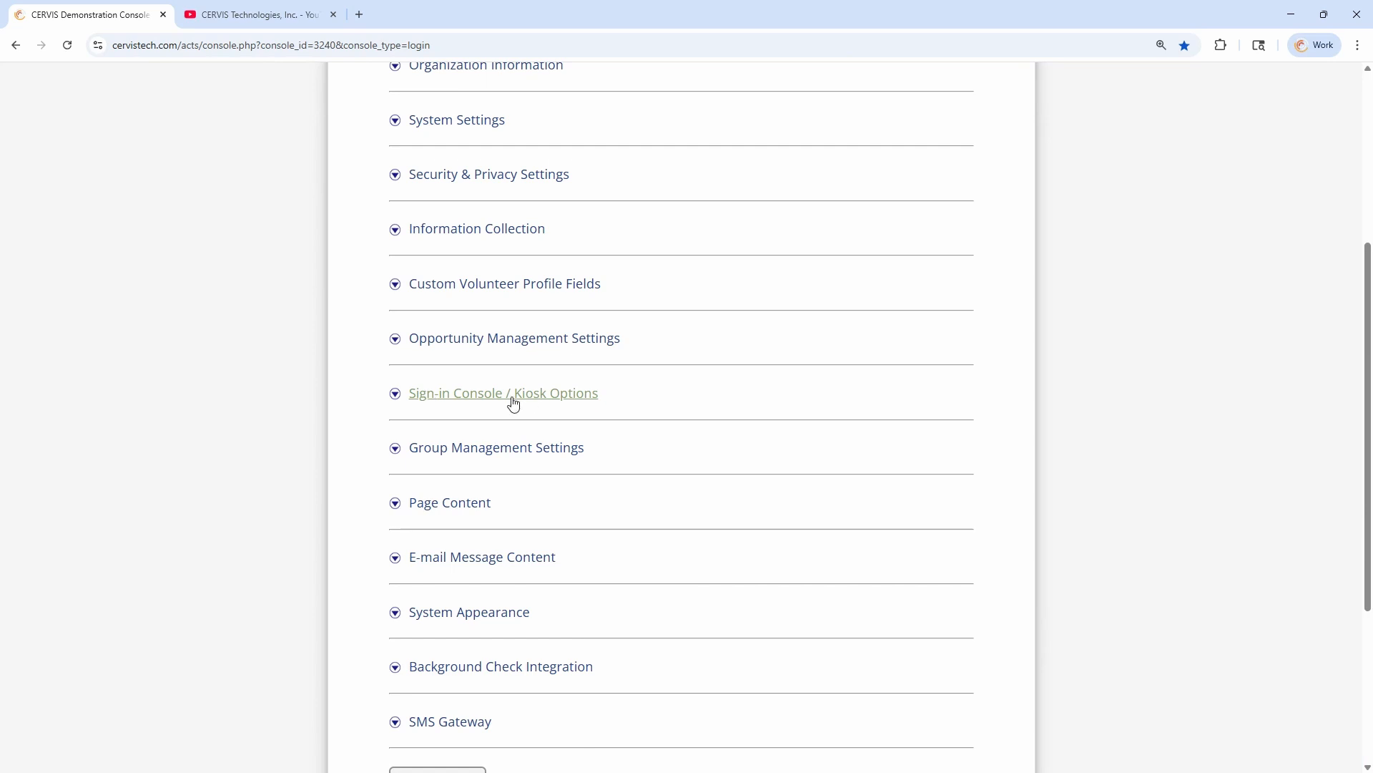
{"action": "left_click", "coordinate": [513, 404]}
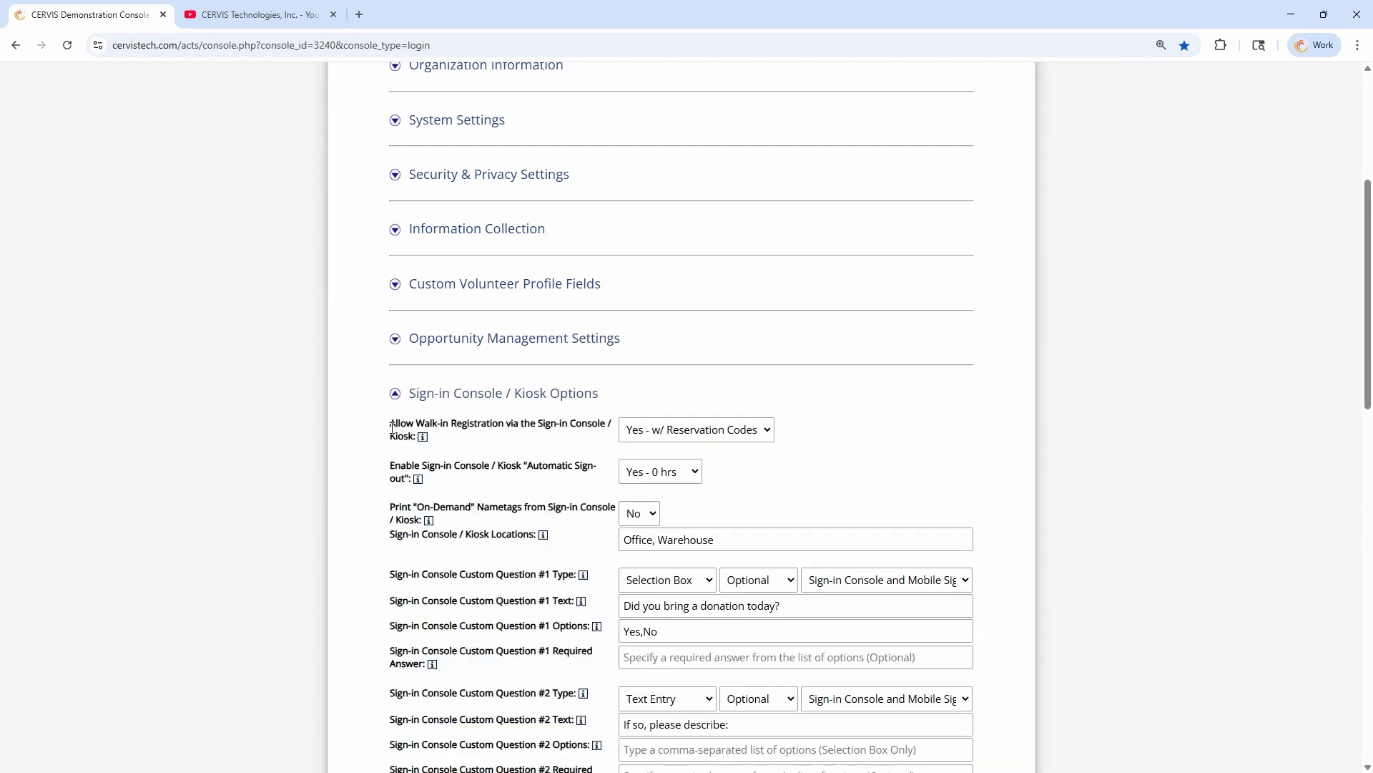
Review the walk-in registration choices for the kiosk, keep Yes - w/ Reservation Codes selected, and return to the main dashboard
{"action": "left_click_drag", "start_coordinate": [391, 423], "coordinate": [406, 435]}
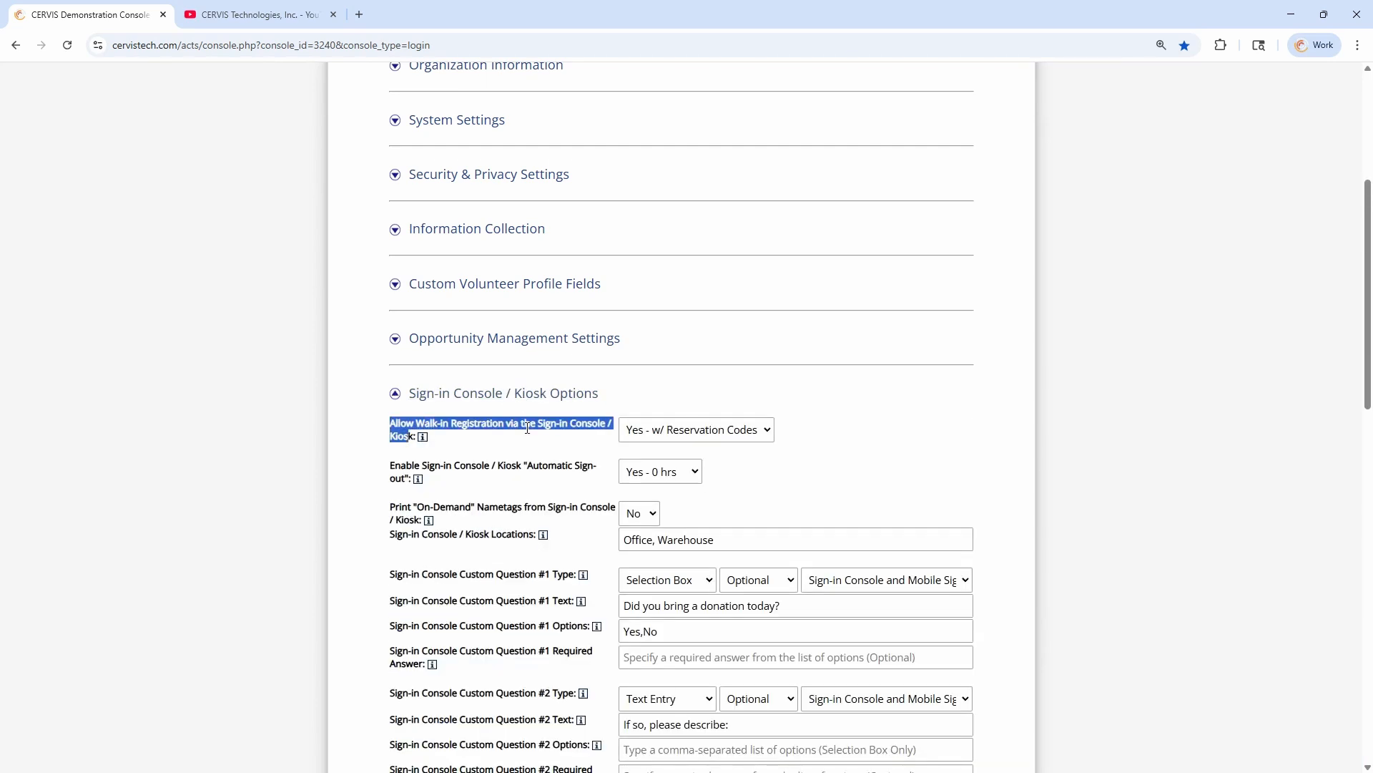
{"action": "left_click", "coordinate": [530, 449]}
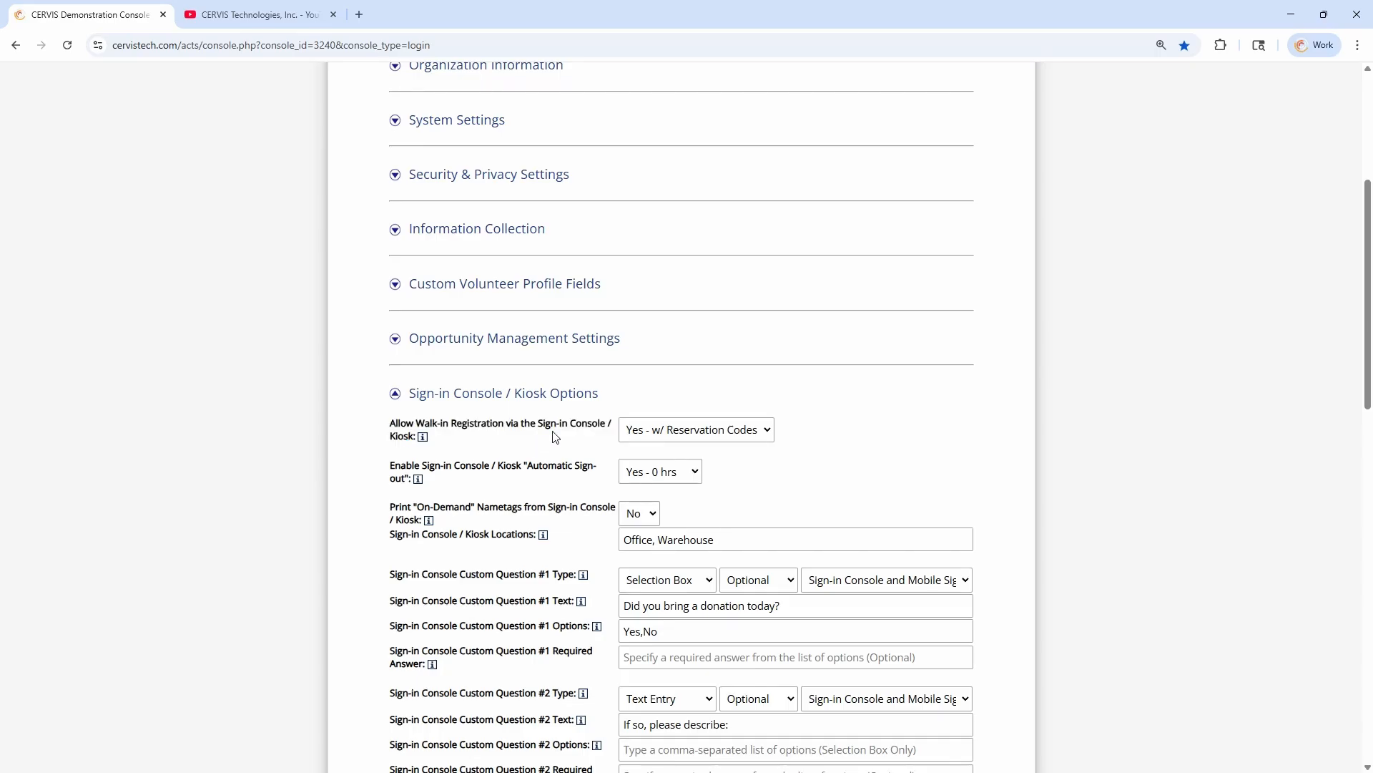
{"action": "left_click", "coordinate": [668, 431]}
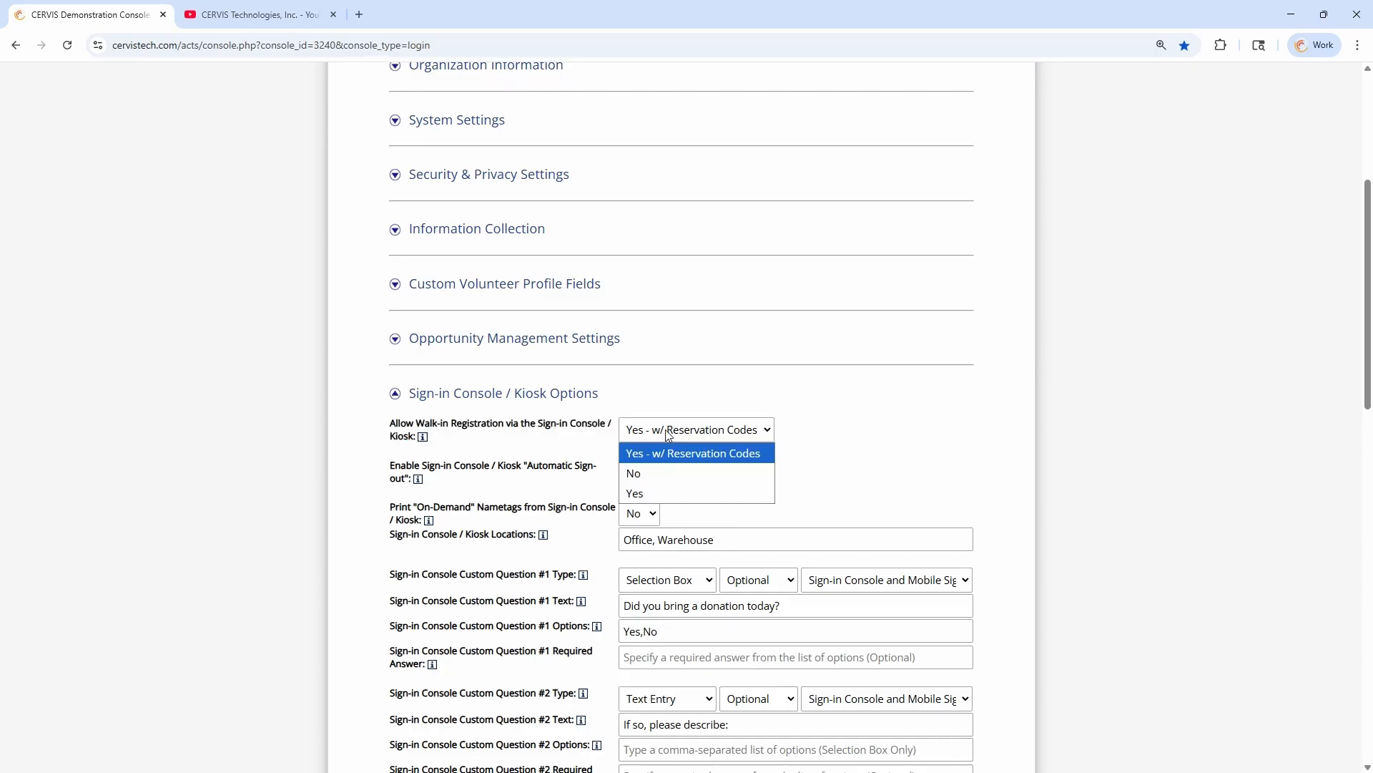
{"action": "left_click", "coordinate": [686, 455]}
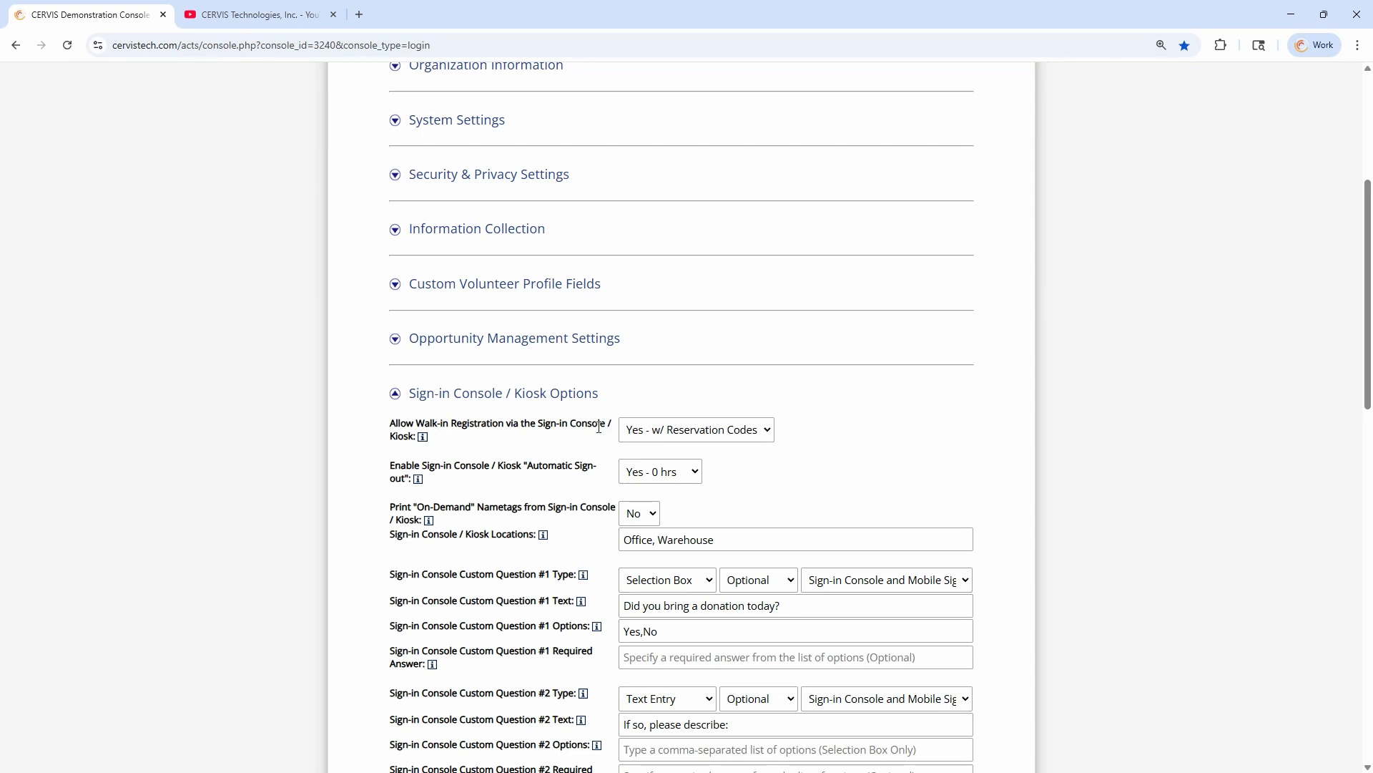
{"action": "left_click", "coordinate": [575, 395]}
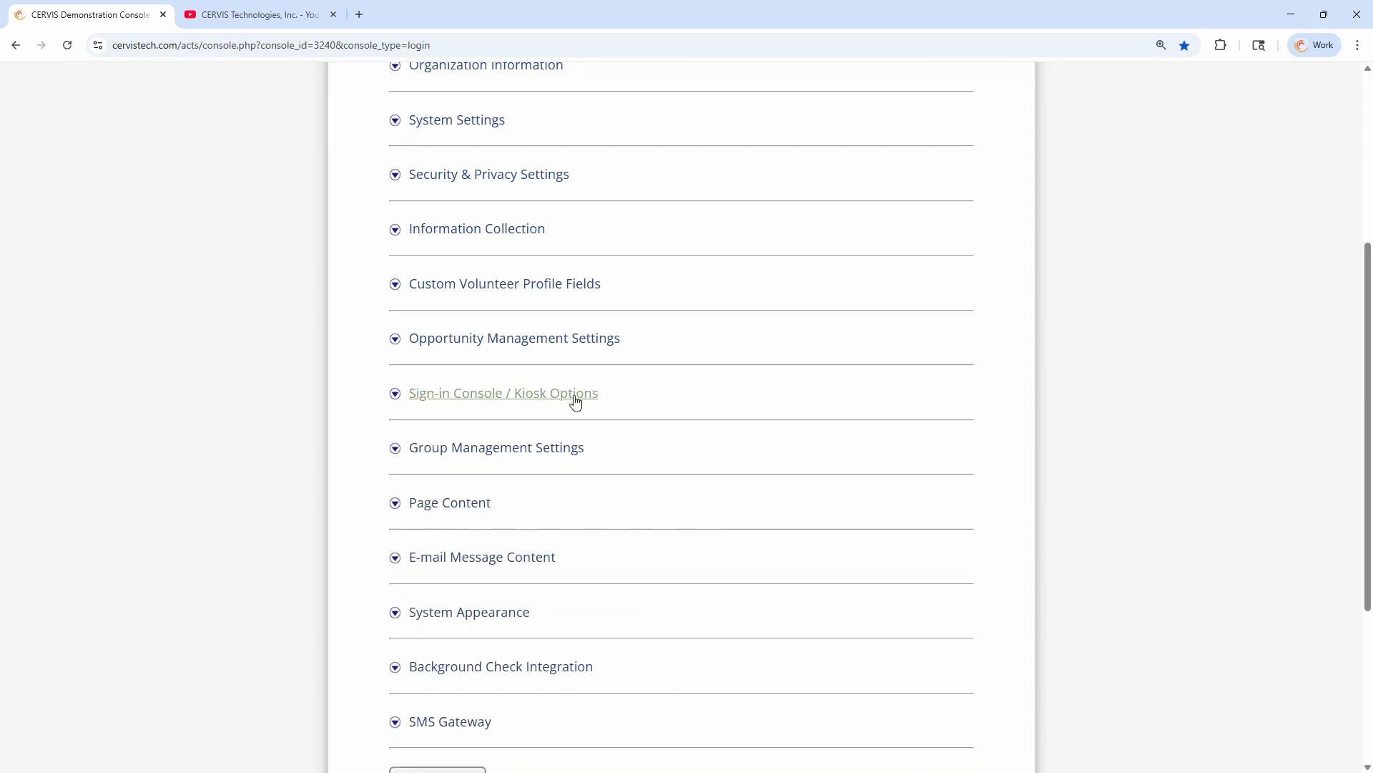
{"action": "scroll", "coordinate": [551, 422], "scroll_direction": "up", "scroll_amount": 5}
{"action": "left_click", "coordinate": [406, 282]}
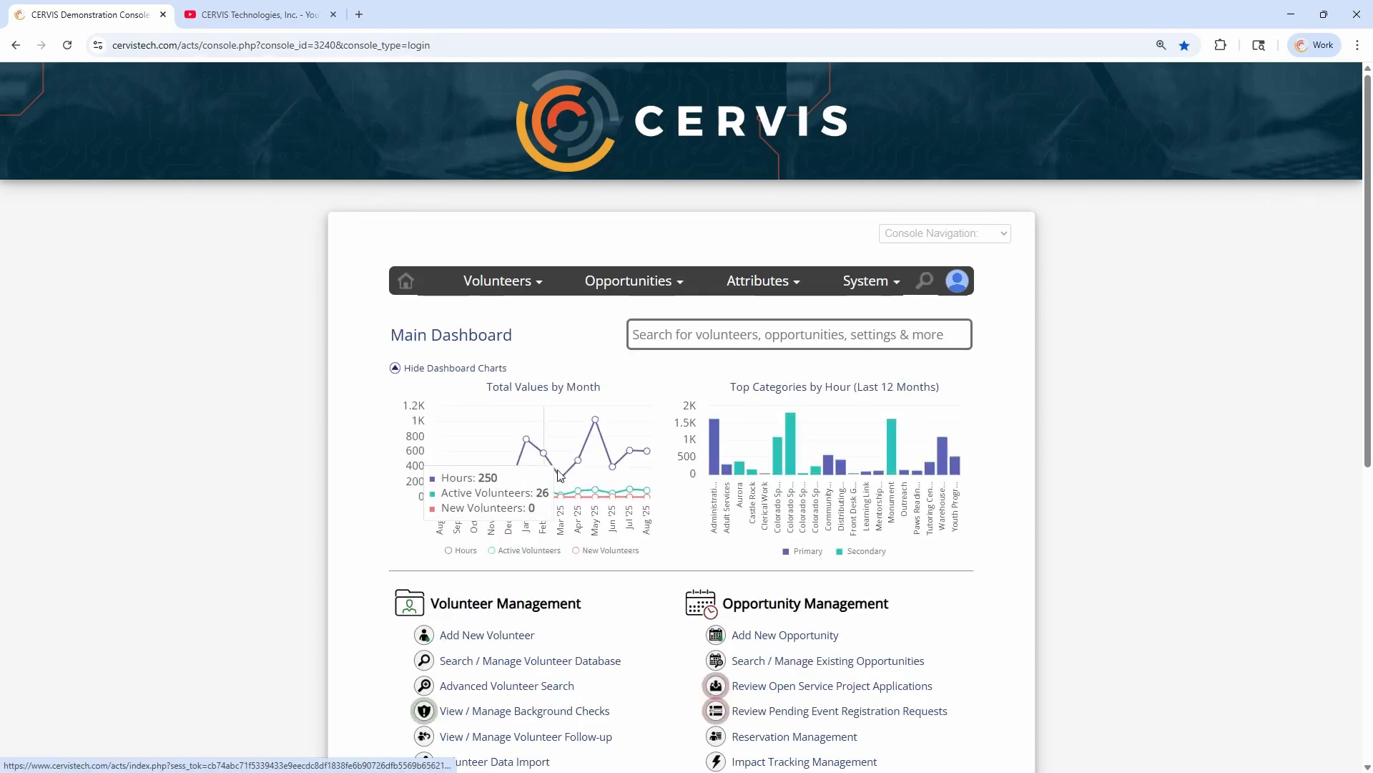
Start a new opportunity and examine its Registration Restriction Options, including background check, custom field, checklist item and group membership restrictions
{"action": "scroll", "coordinate": [634, 601], "scroll_direction": "down", "scroll_amount": 5}
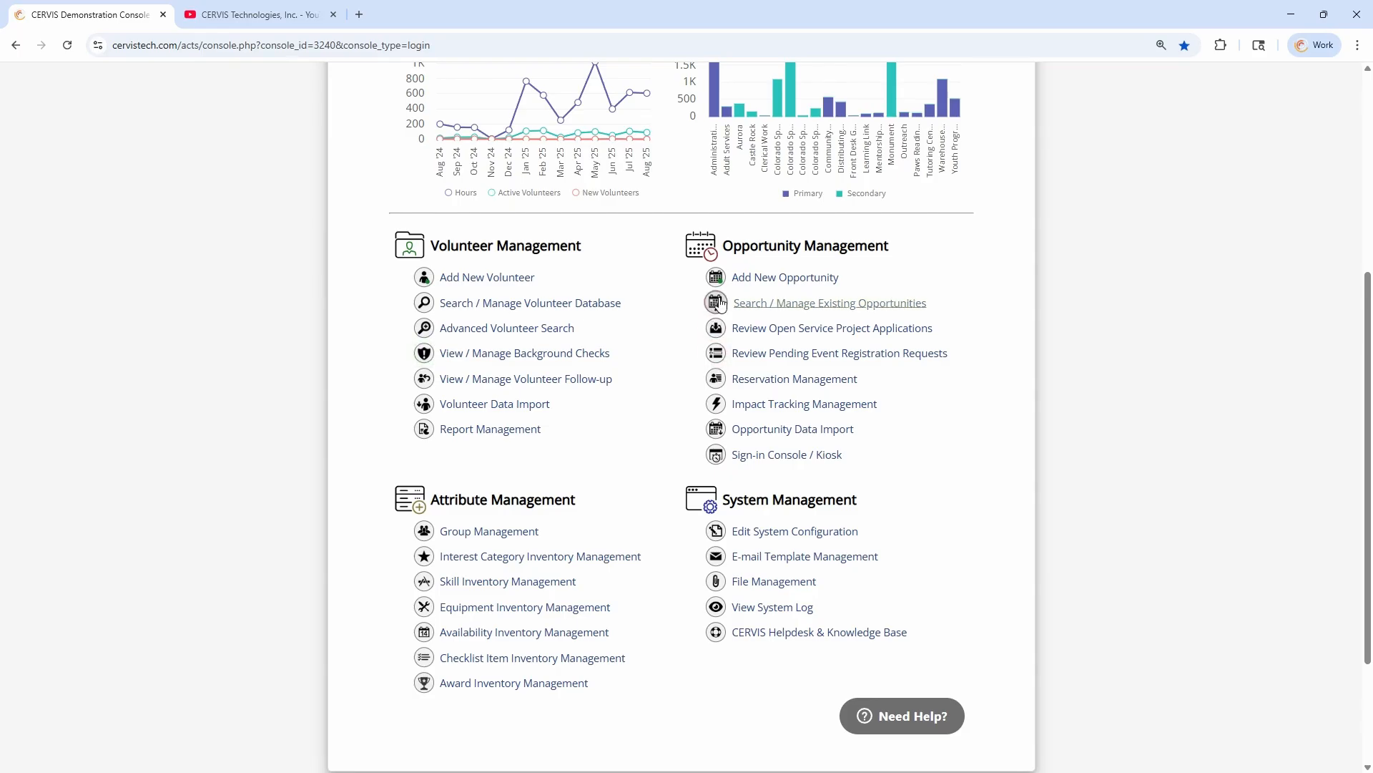
{"action": "left_click", "coordinate": [787, 279]}
{"action": "scroll", "coordinate": [644, 307], "scroll_direction": "down", "scroll_amount": 15}
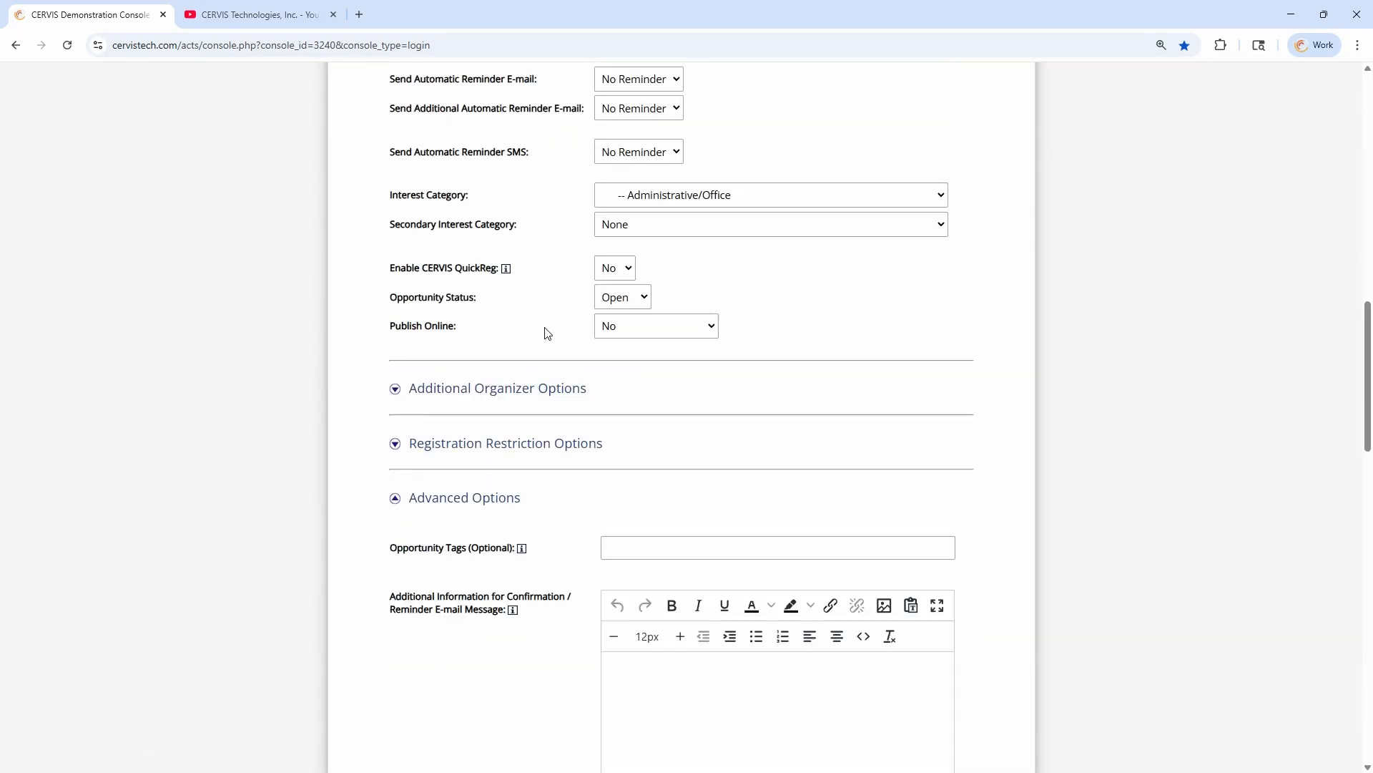
{"action": "left_click", "coordinate": [510, 445]}
{"action": "scroll", "coordinate": [613, 539], "scroll_direction": "down", "scroll_amount": 2}
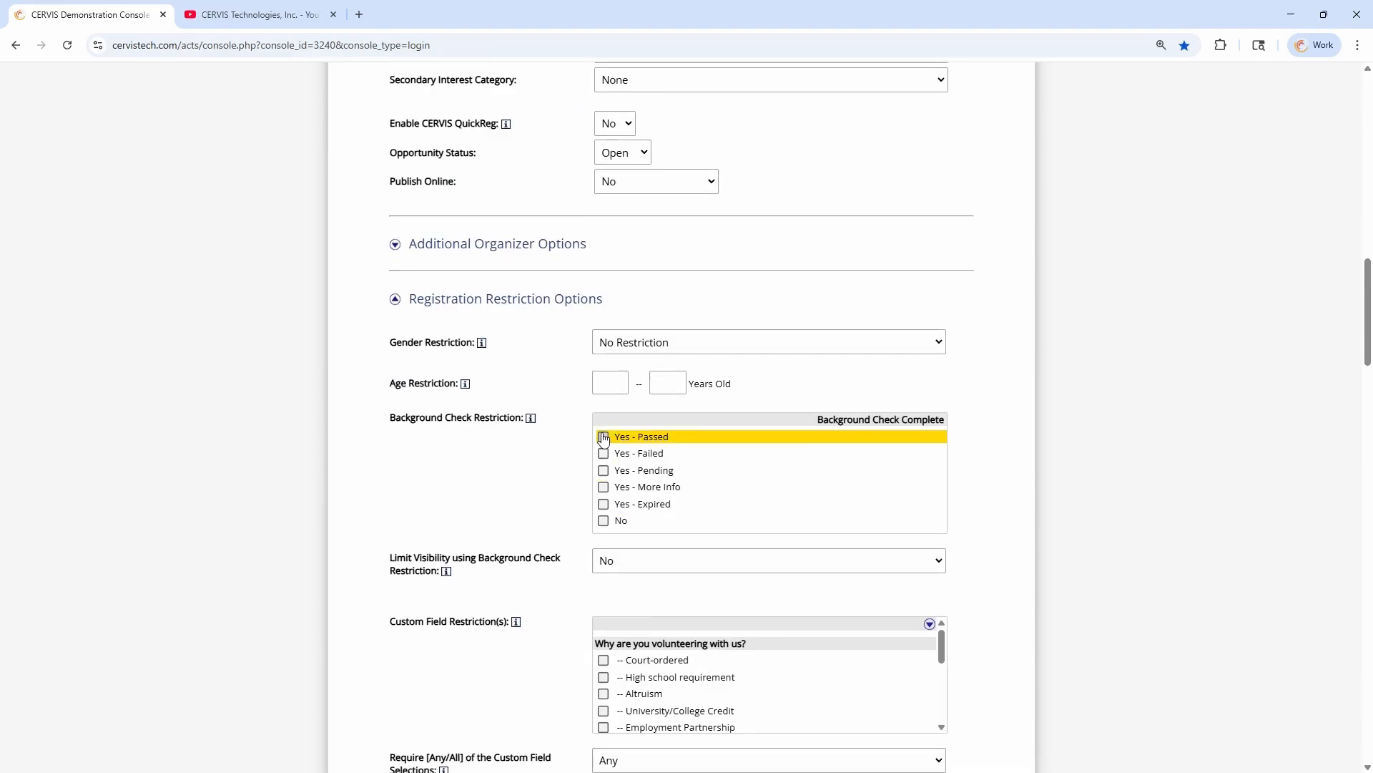
{"action": "scroll", "coordinate": [567, 496], "scroll_direction": "down", "scroll_amount": 7}
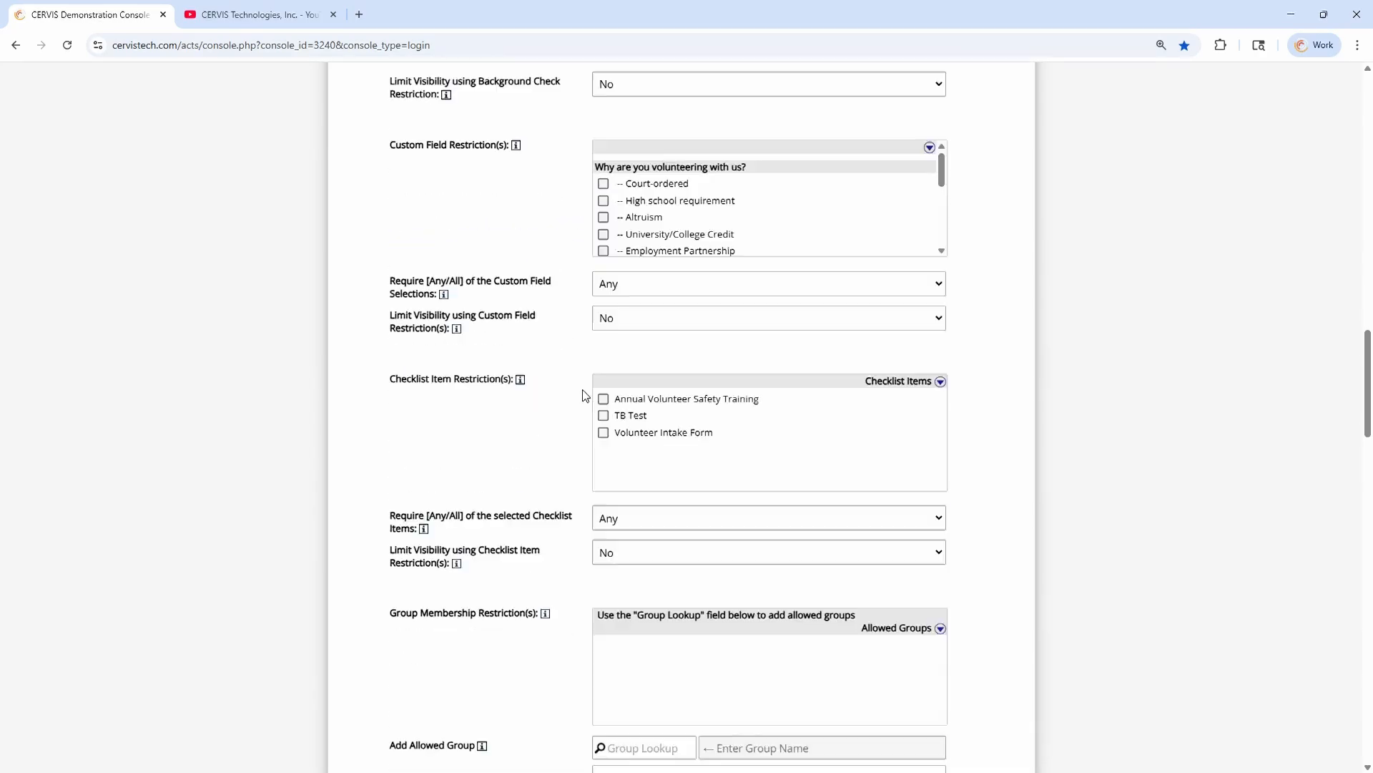
{"action": "scroll", "coordinate": [585, 408], "scroll_direction": "down", "scroll_amount": 3}
{"action": "scroll", "coordinate": [585, 415], "scroll_direction": "up", "scroll_amount": 4}
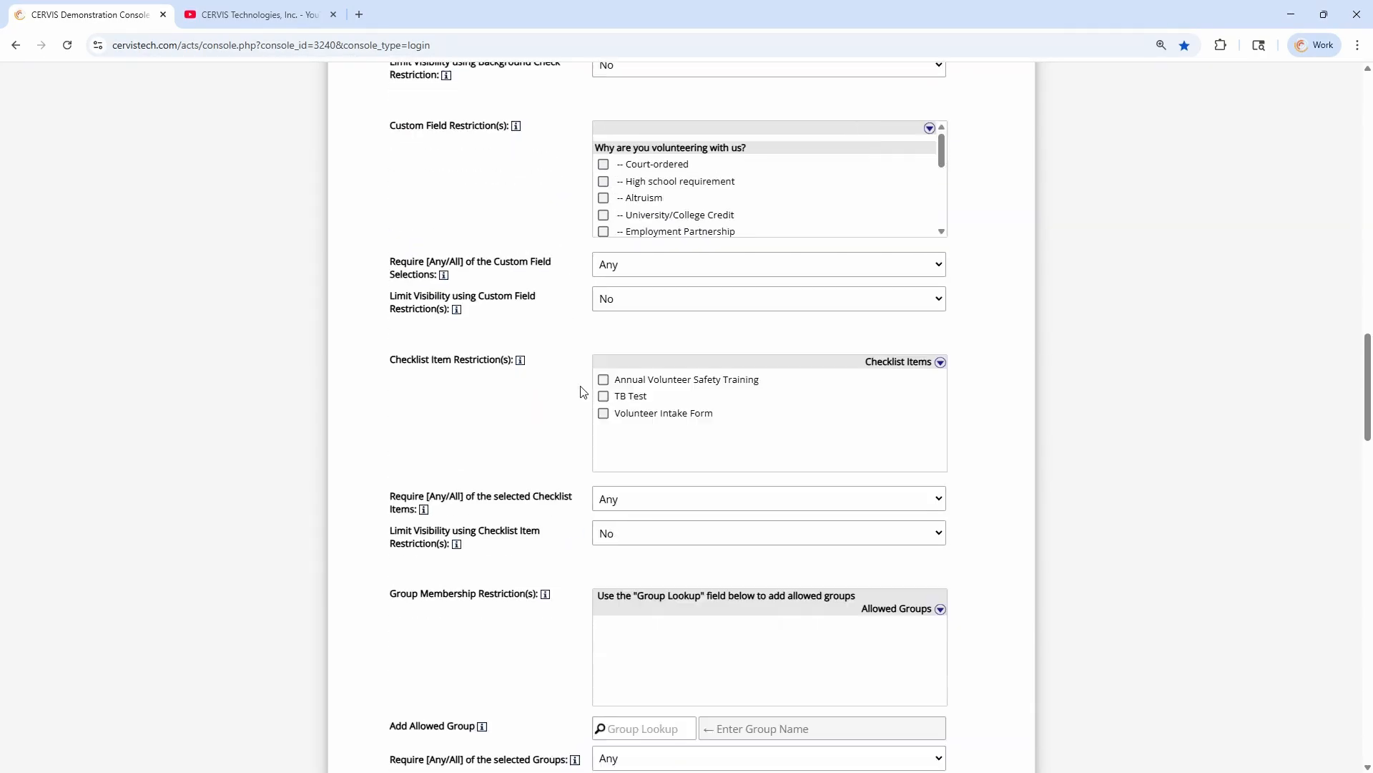
{"action": "scroll", "coordinate": [572, 364], "scroll_direction": "up", "scroll_amount": 1}
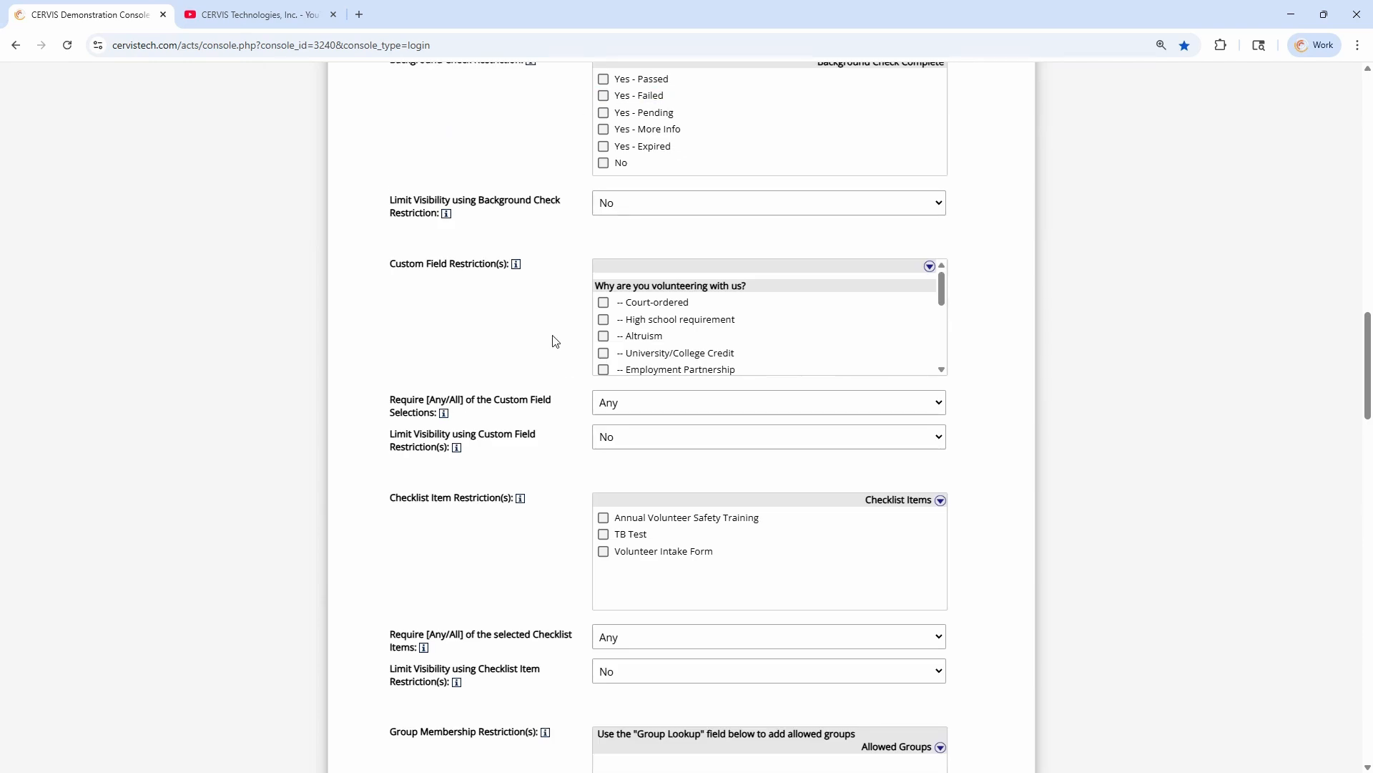
{"action": "scroll", "coordinate": [563, 334], "scroll_direction": "down", "scroll_amount": 12}
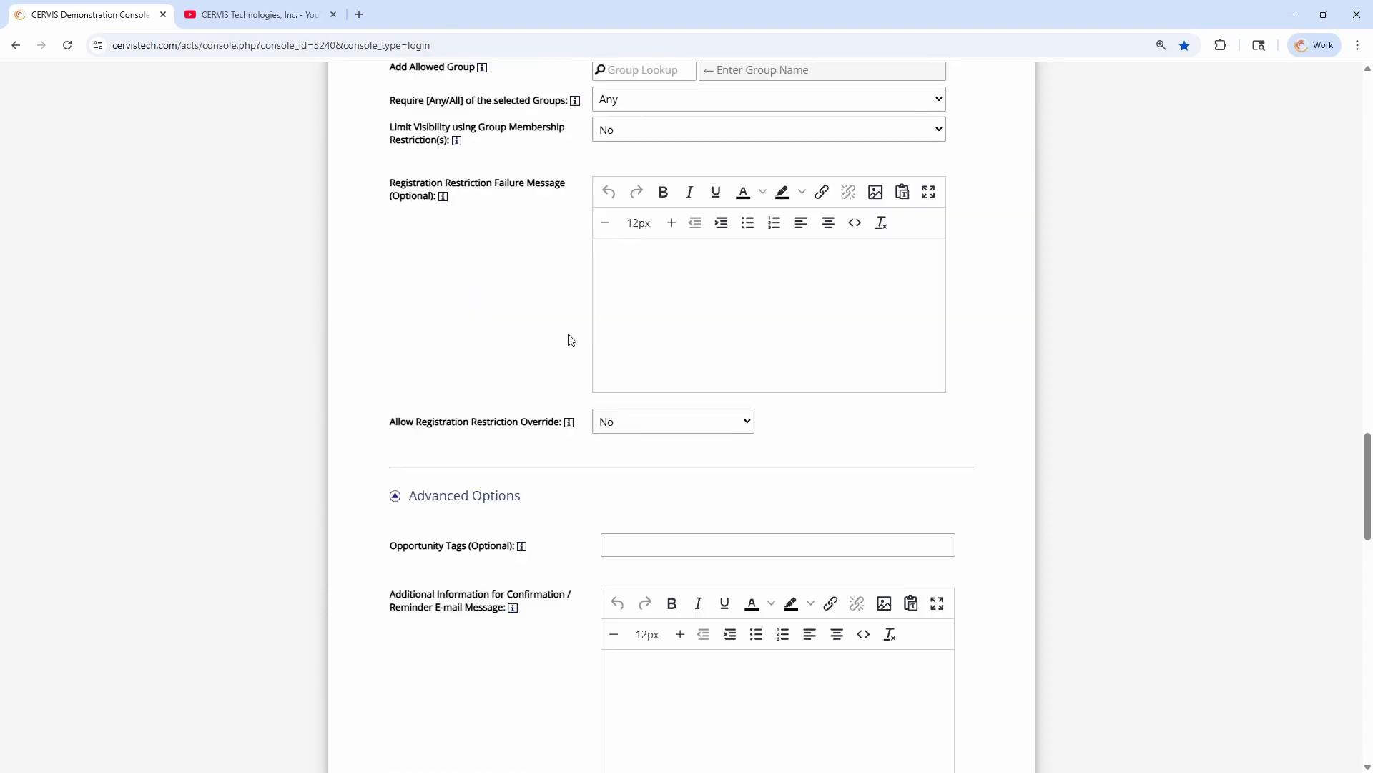
Review the available choices for Allow Registration Restriction Override in the new opportunity form
{"action": "left_click_drag", "start_coordinate": [407, 360], "coordinate": [571, 373]}
{"action": "left_click", "coordinate": [650, 364]}
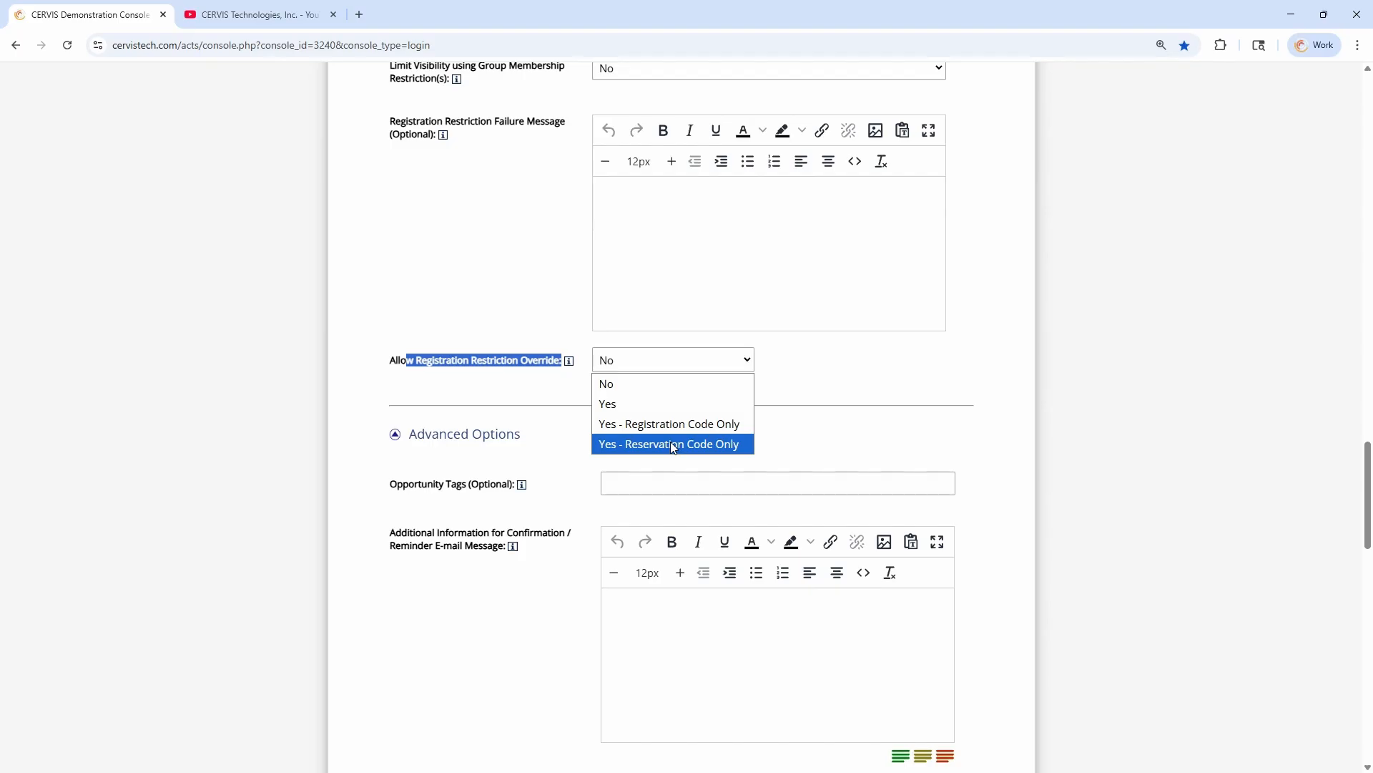
{"action": "left_click", "coordinate": [525, 359]}
{"action": "left_click", "coordinate": [624, 368]}
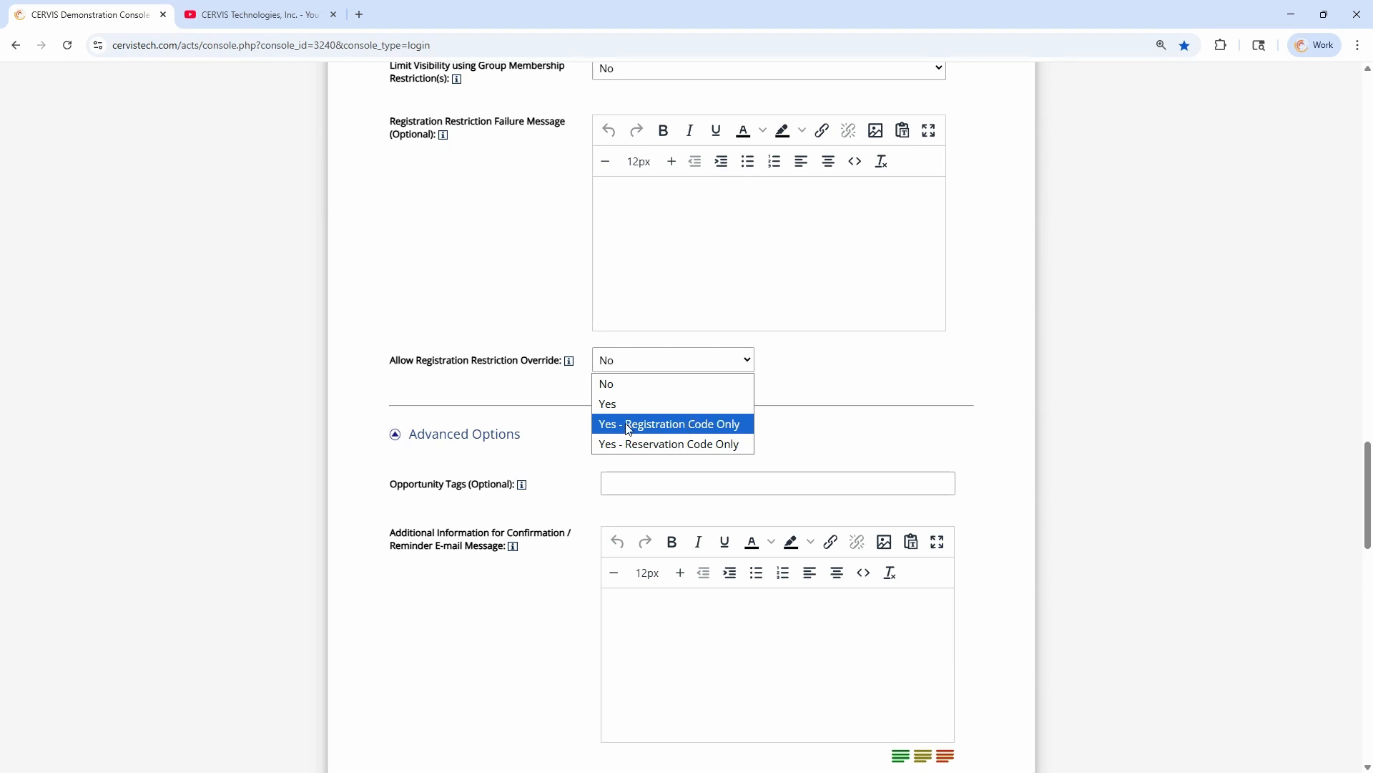
Set Allow Registration Restriction Override to Yes - Reservation Code Only, and leave the opportunity form unsaved for the main dashboard
{"action": "left_click", "coordinate": [614, 404]}
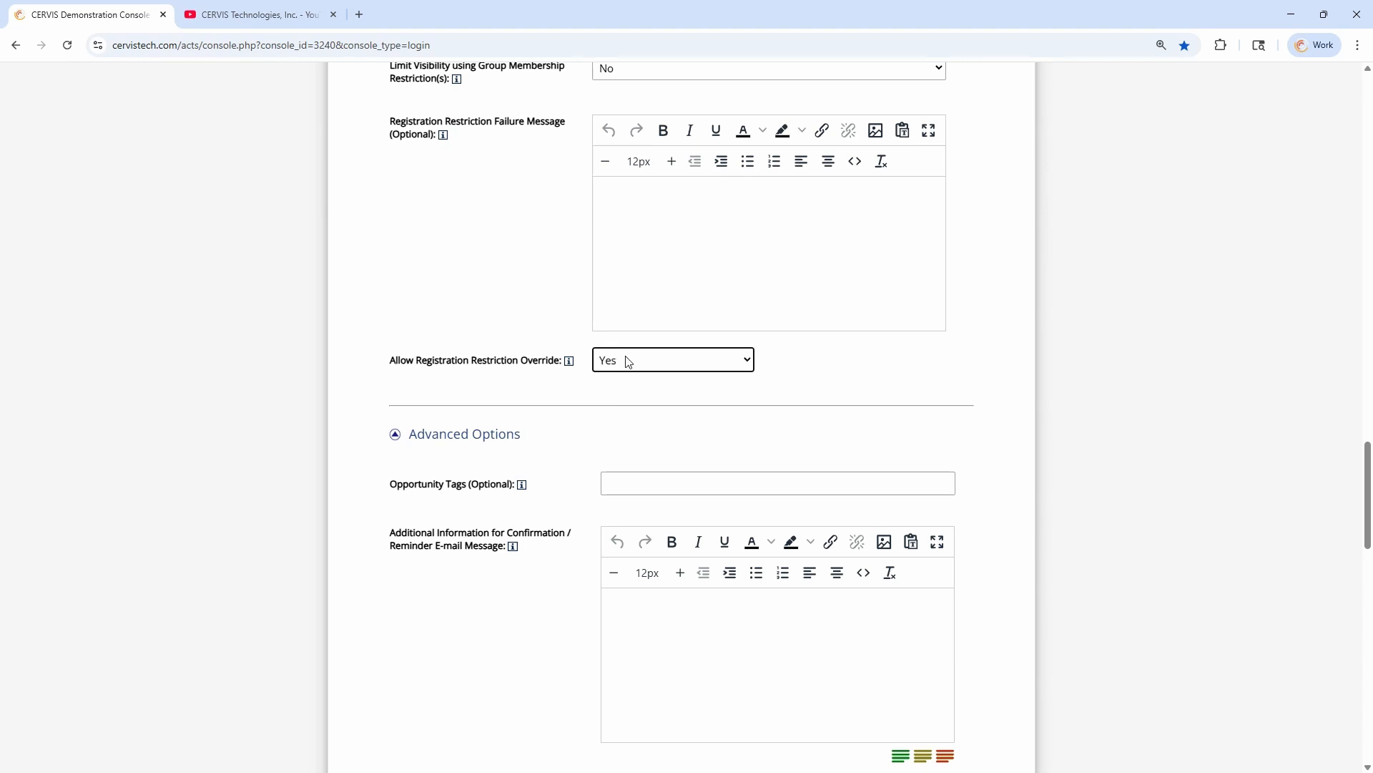
{"action": "left_click", "coordinate": [629, 362]}
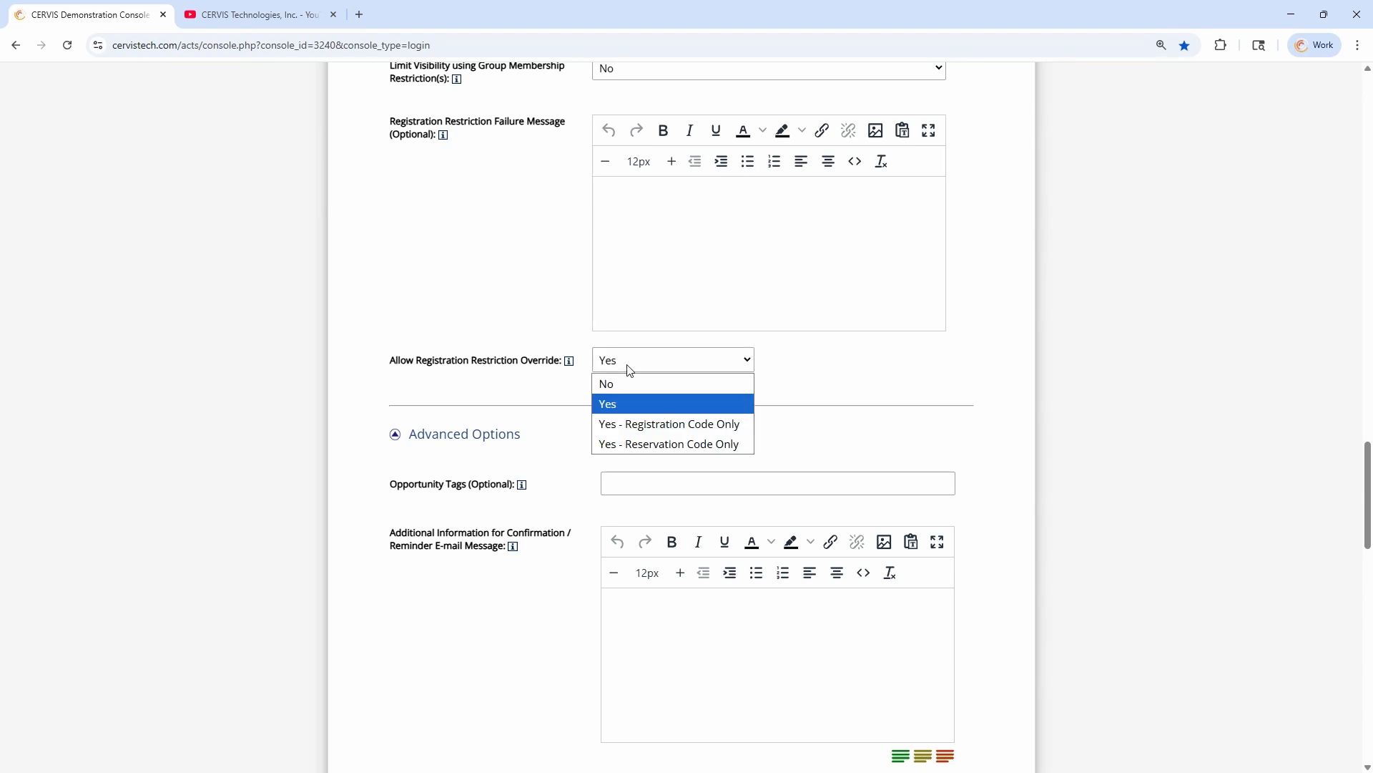
{"action": "left_click", "coordinate": [656, 449]}
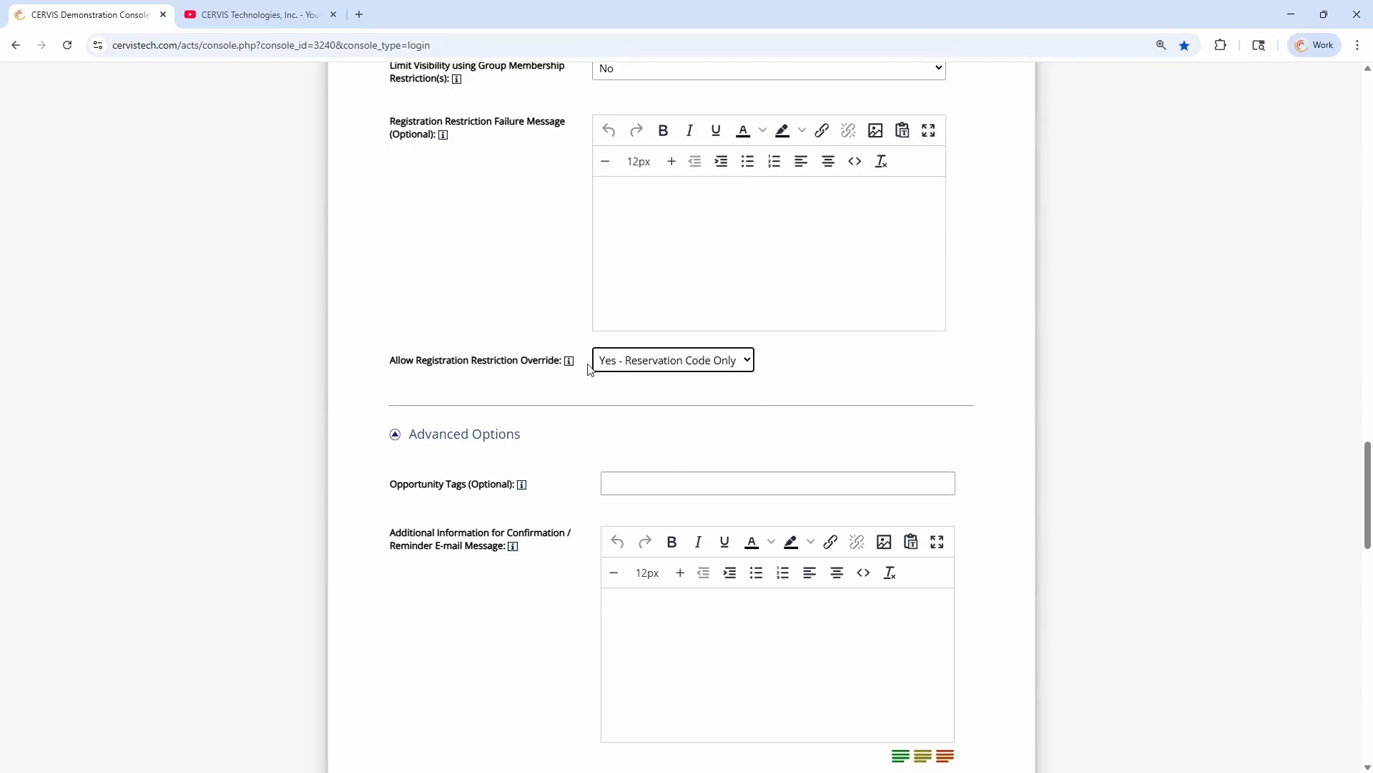
{"action": "left_click", "coordinate": [474, 354]}
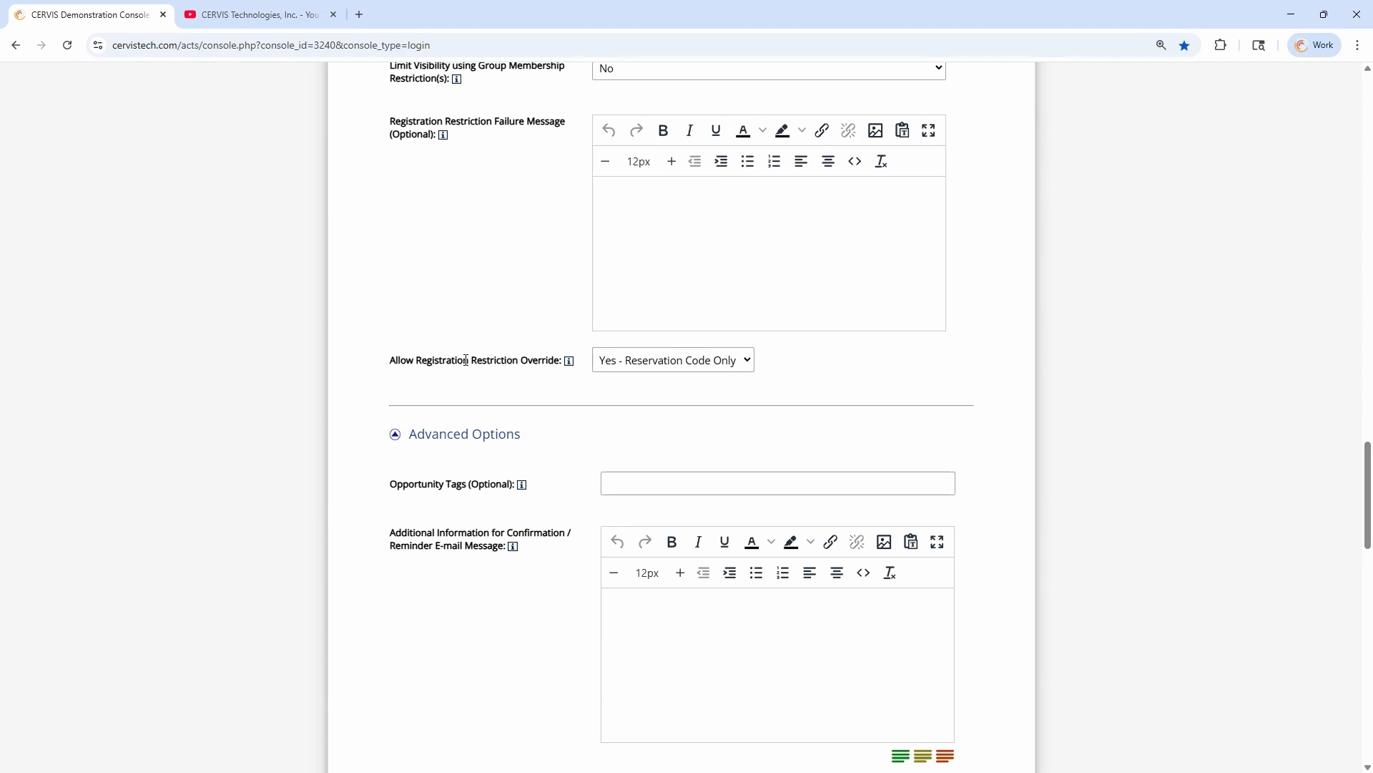
{"action": "scroll", "coordinate": [494, 360], "scroll_direction": "up", "scroll_amount": 20}
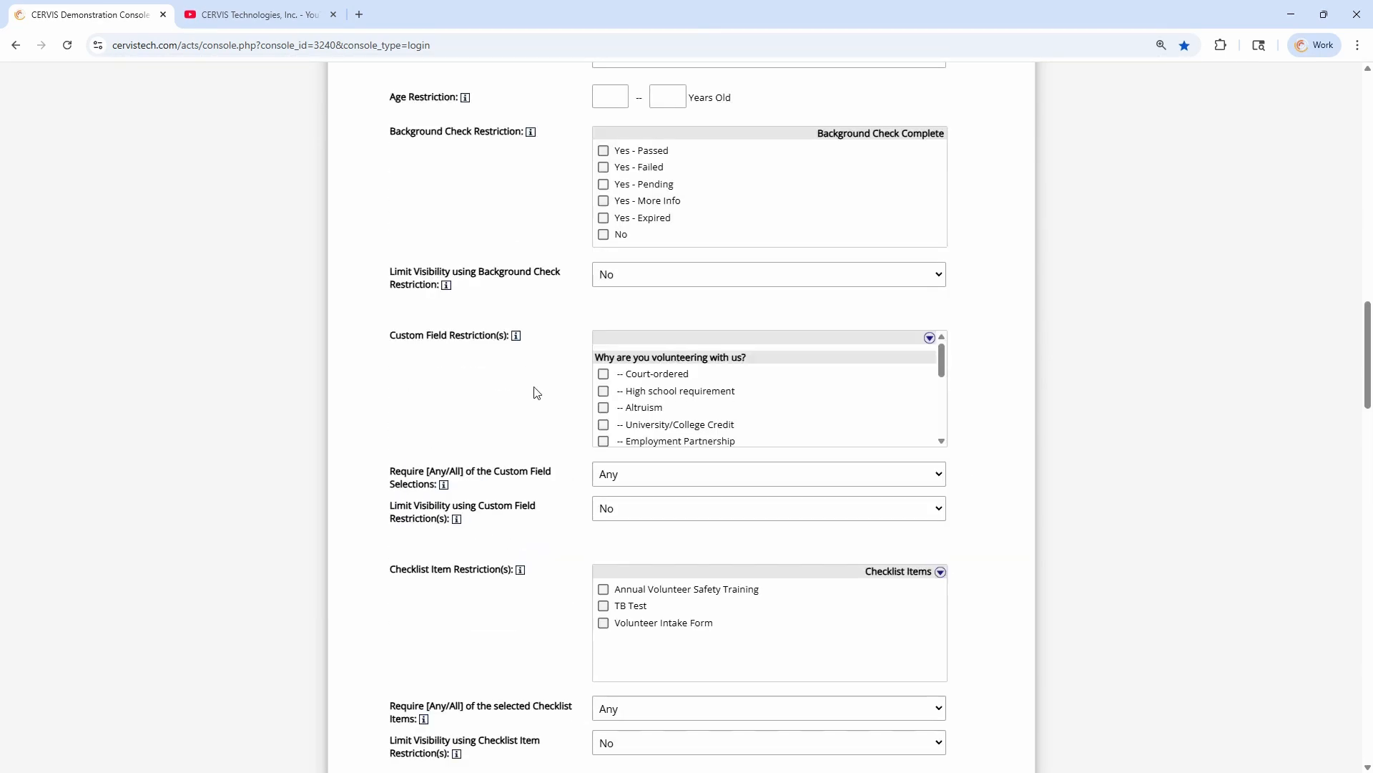
{"action": "left_click", "coordinate": [406, 281]}
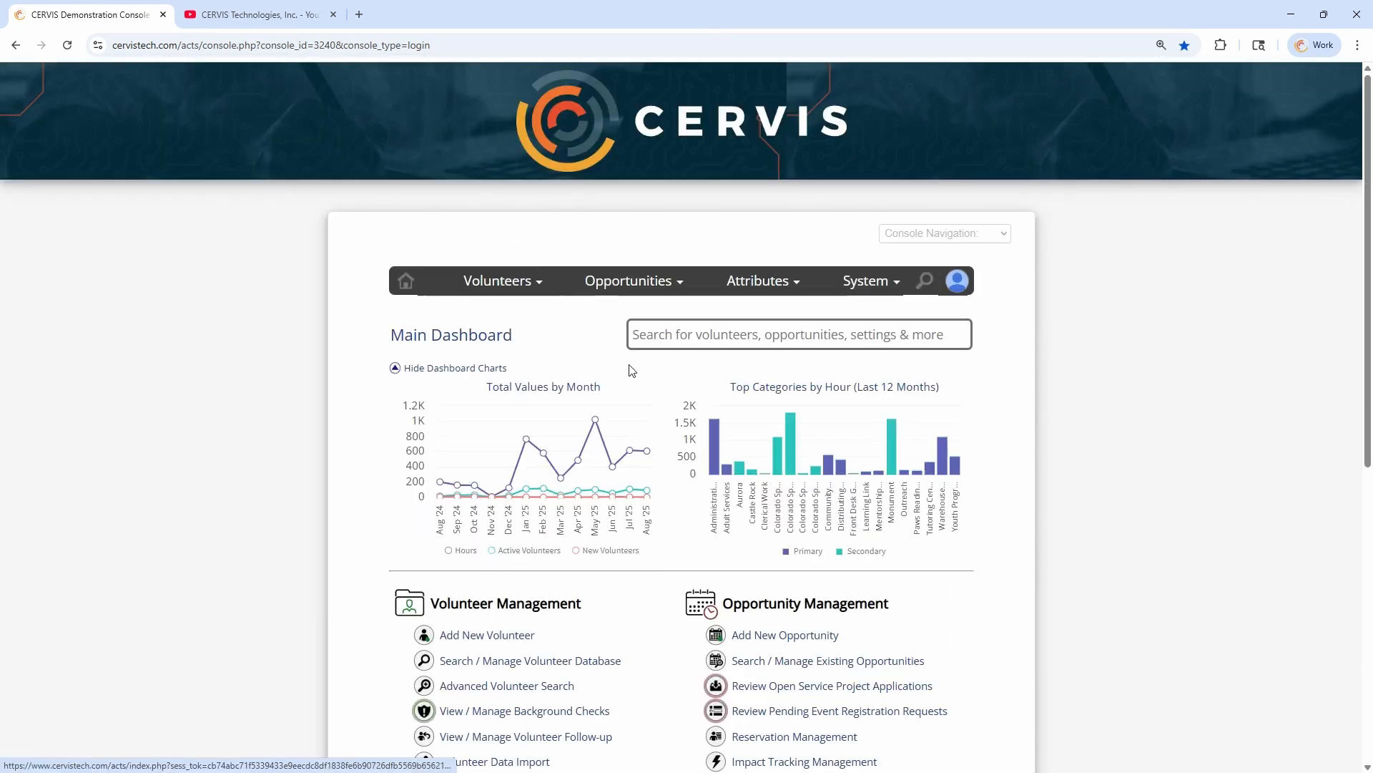
Open the reservation management page and start a new reservation
{"action": "scroll", "coordinate": [663, 588], "scroll_direction": "down", "scroll_amount": 1}
{"action": "scroll", "coordinate": [663, 588], "scroll_direction": "down", "scroll_amount": 2}
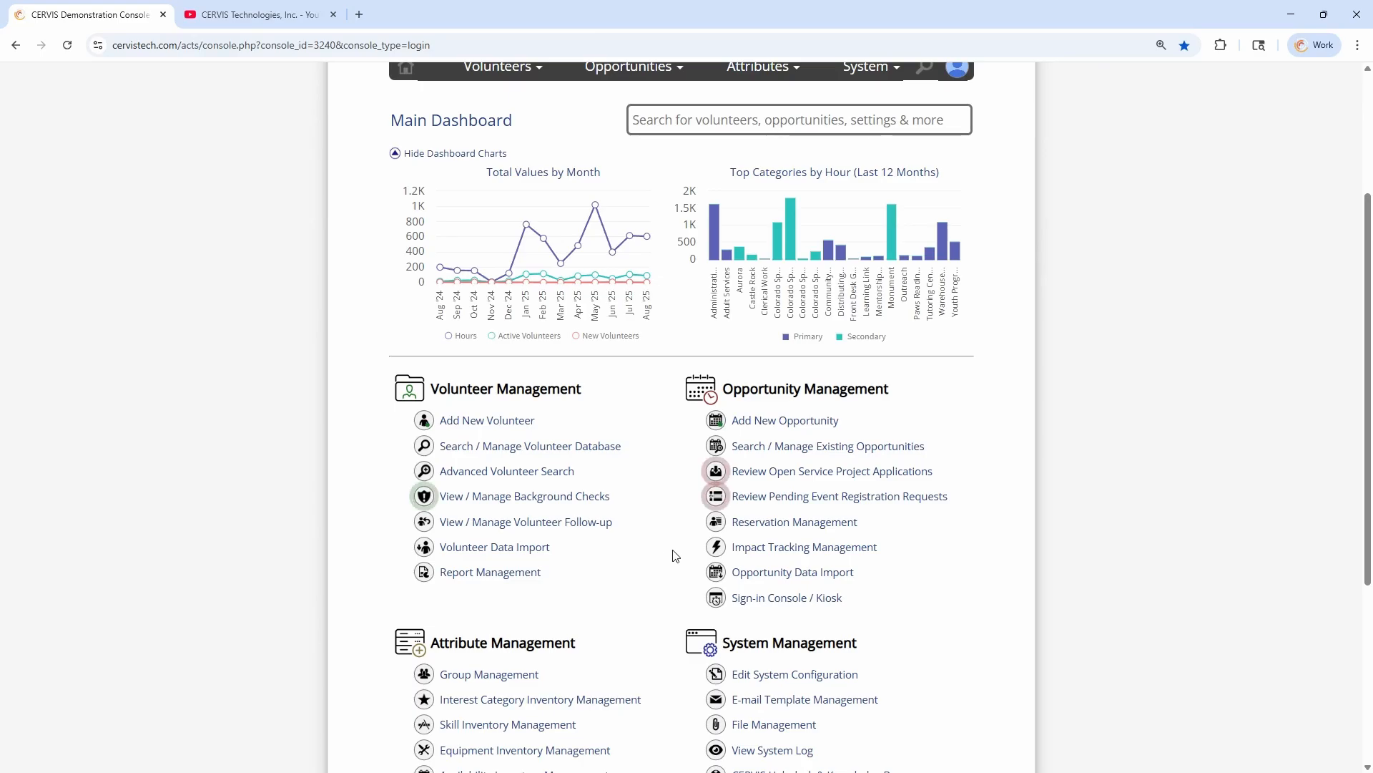
{"action": "left_click", "coordinate": [768, 524]}
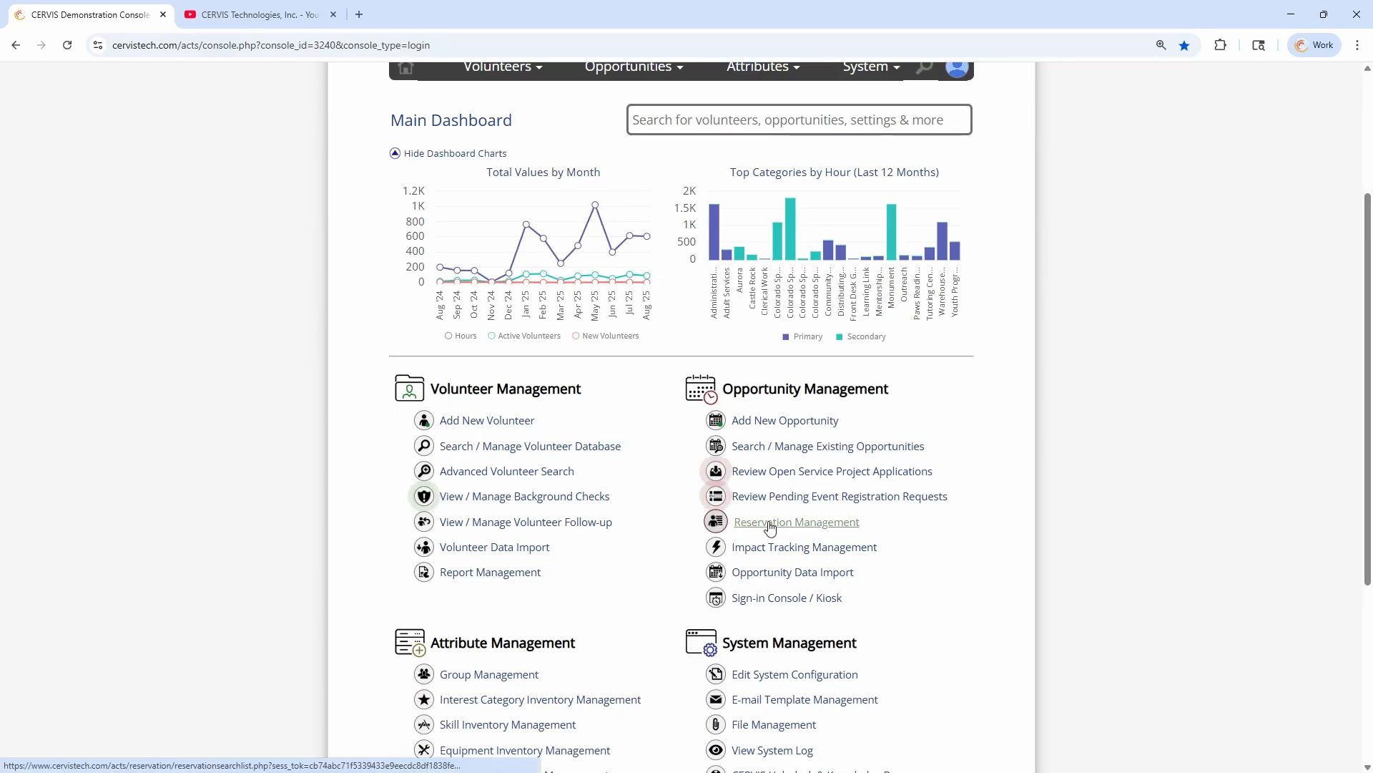
{"action": "scroll", "coordinate": [715, 429], "scroll_direction": "down", "scroll_amount": 3}
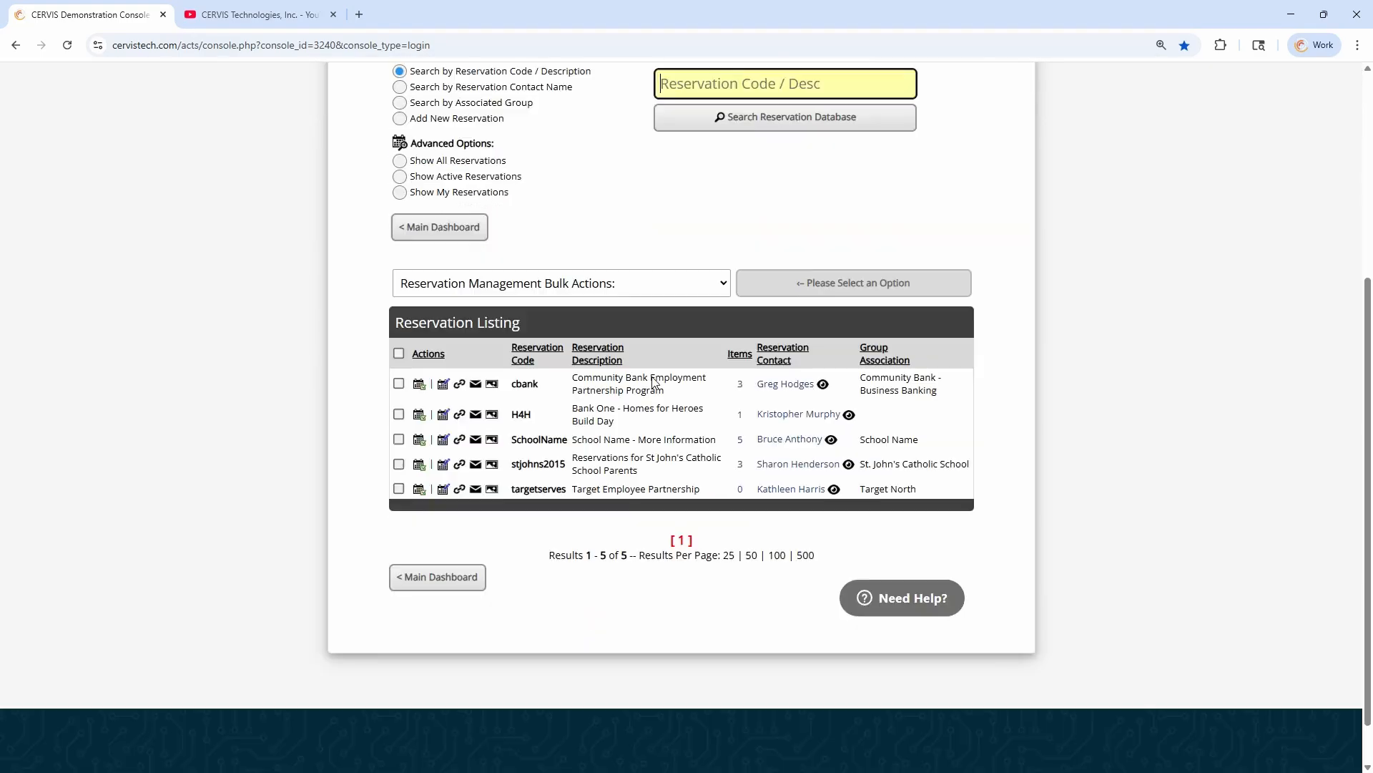
{"action": "scroll", "coordinate": [568, 319], "scroll_direction": "up", "scroll_amount": 2}
{"action": "left_click", "coordinate": [483, 259]}
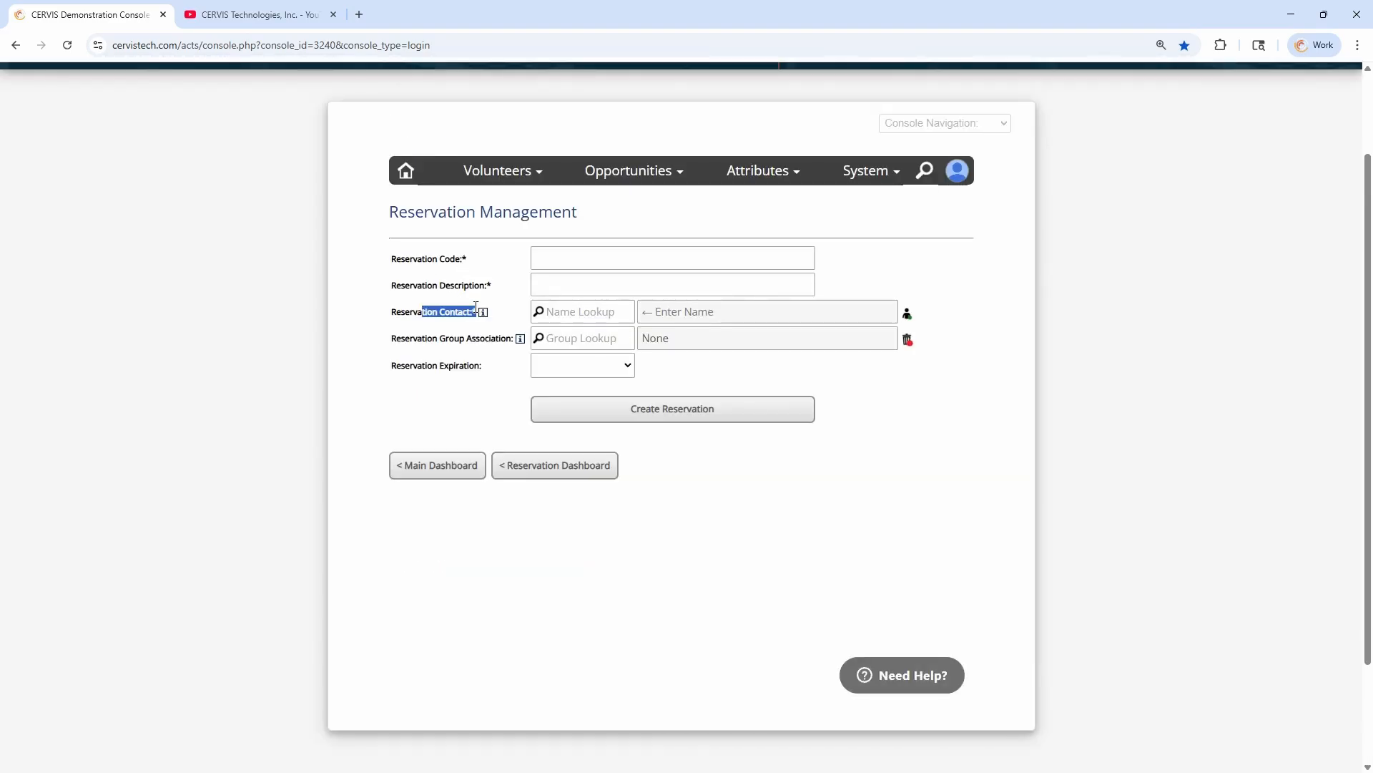
Examine the Reservation Contact and Reservation Group Association fields, and leave the new reservation form unsaved for the main dashboard
{"action": "left_click", "coordinate": [590, 312]}
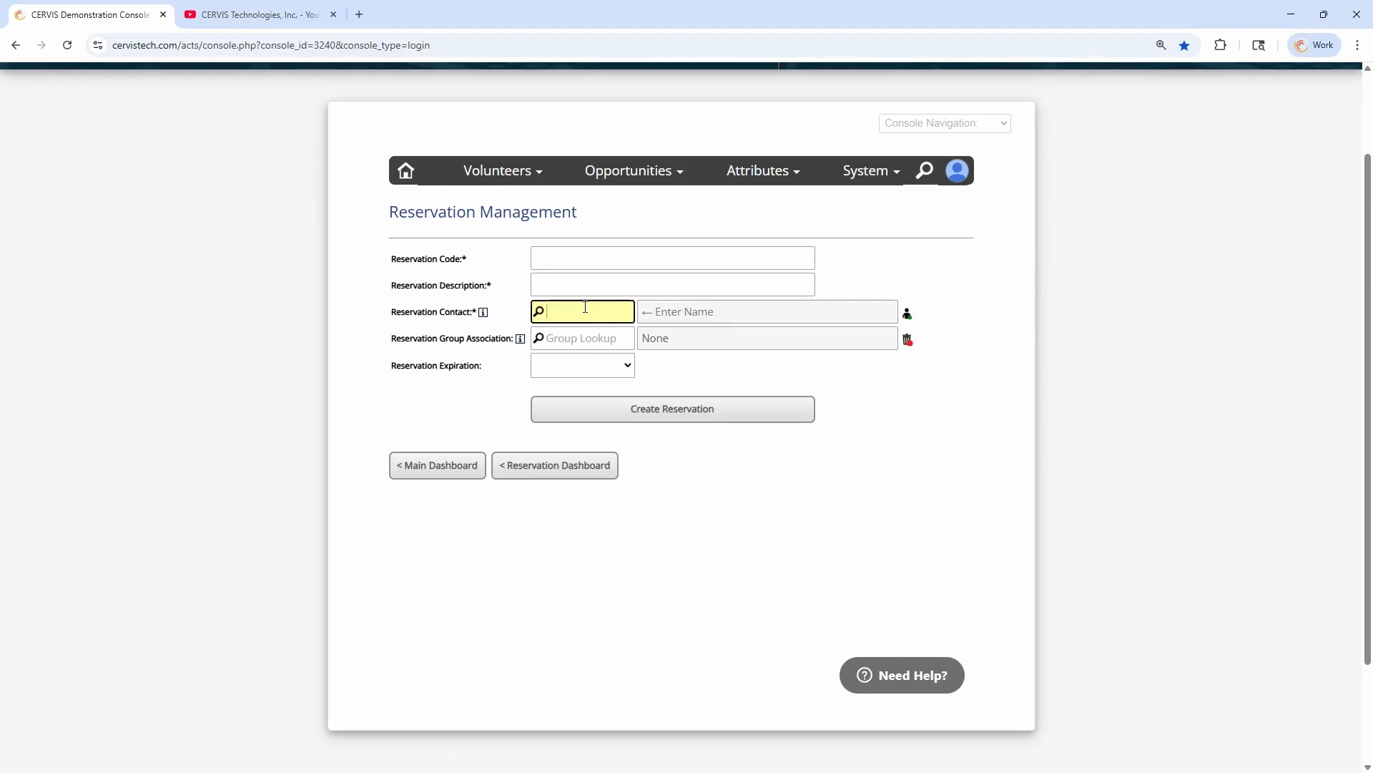
{"action": "double_click", "coordinate": [458, 337]}
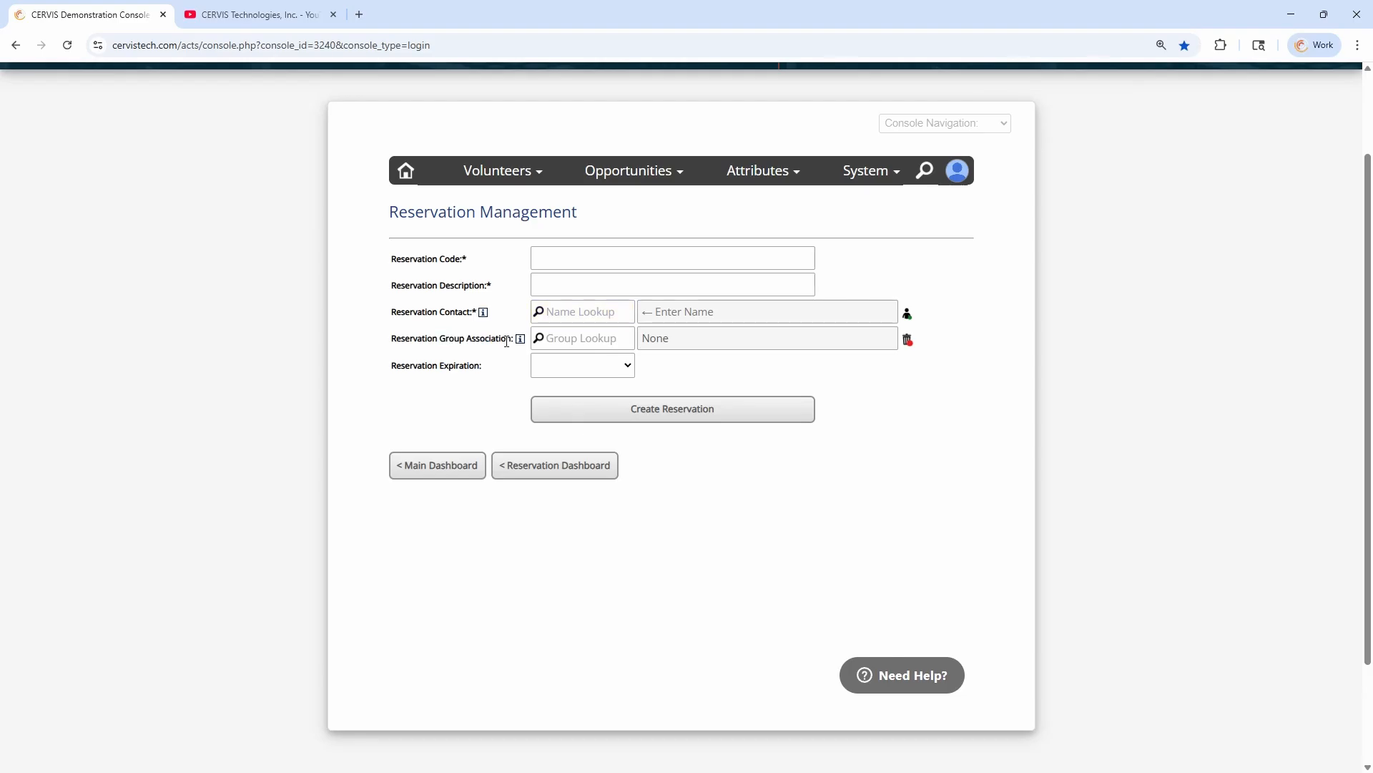
{"action": "left_click", "coordinate": [596, 332]}
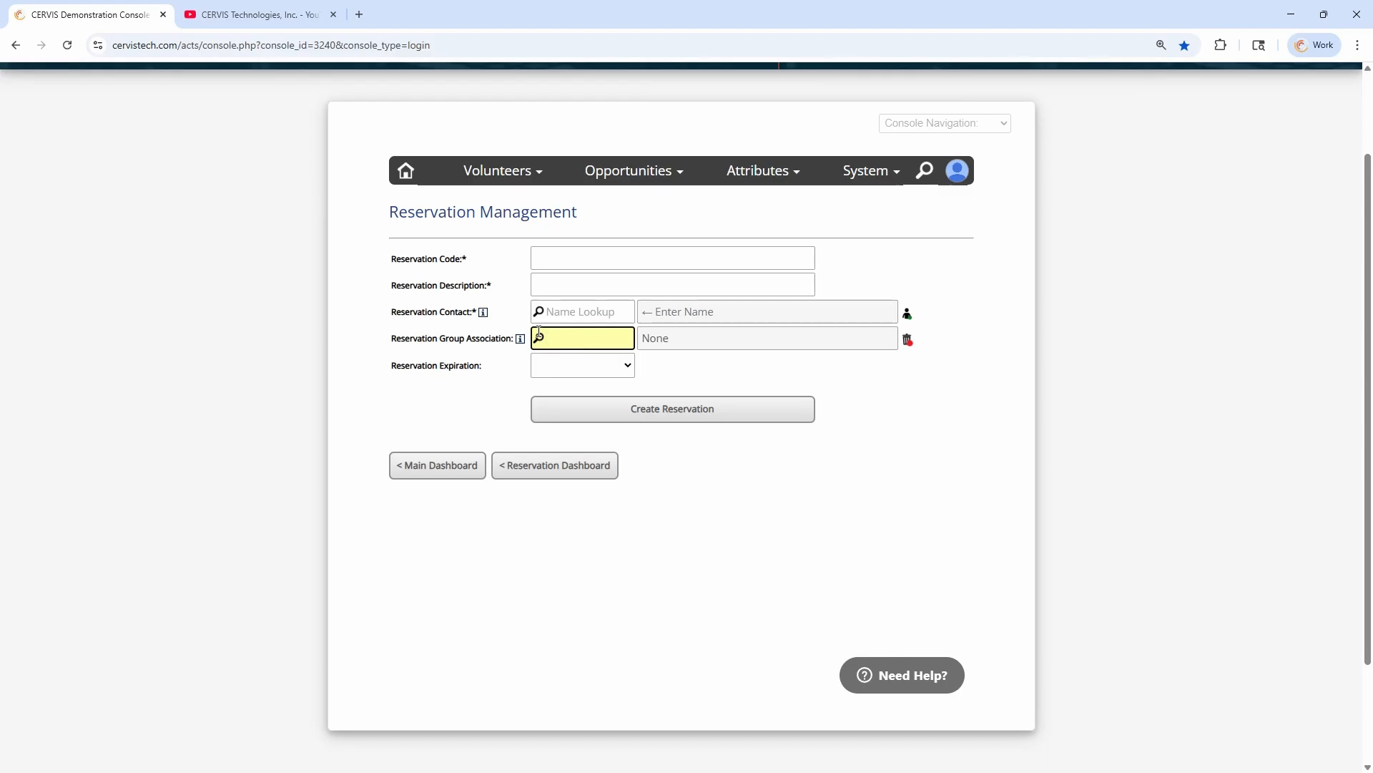
{"action": "left_click", "coordinate": [490, 339]}
{"action": "left_click", "coordinate": [586, 340]}
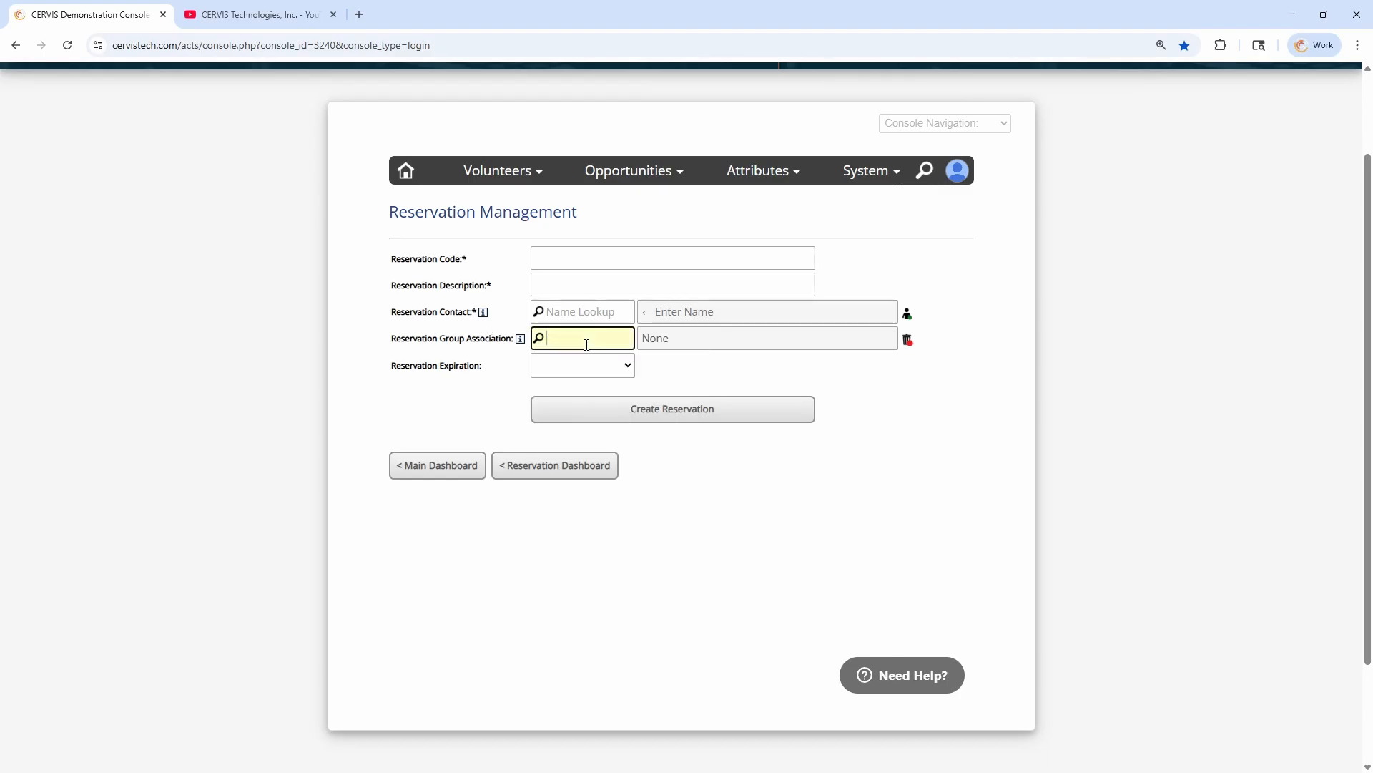
{"action": "left_click", "coordinate": [487, 339]}
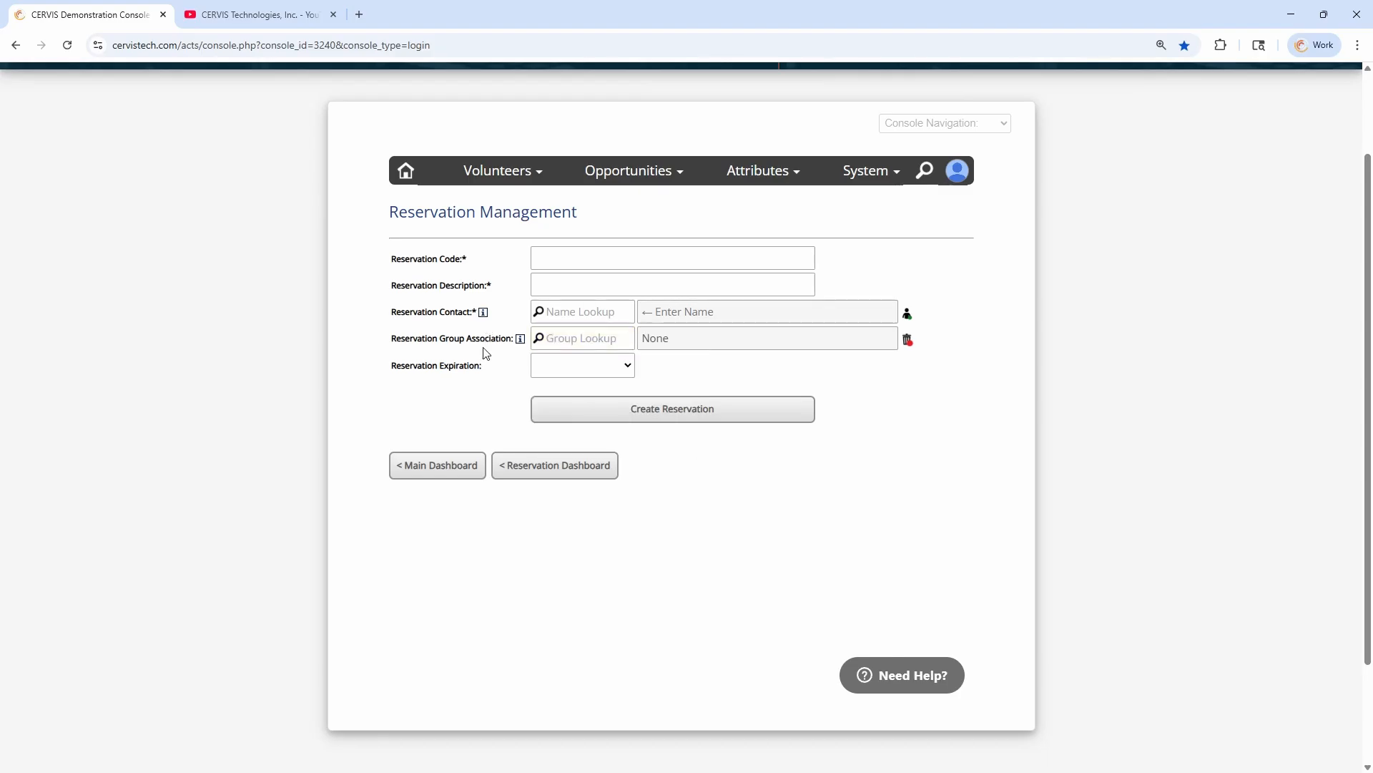
{"action": "left_click", "coordinate": [527, 473]}
{"action": "left_click", "coordinate": [466, 436]}
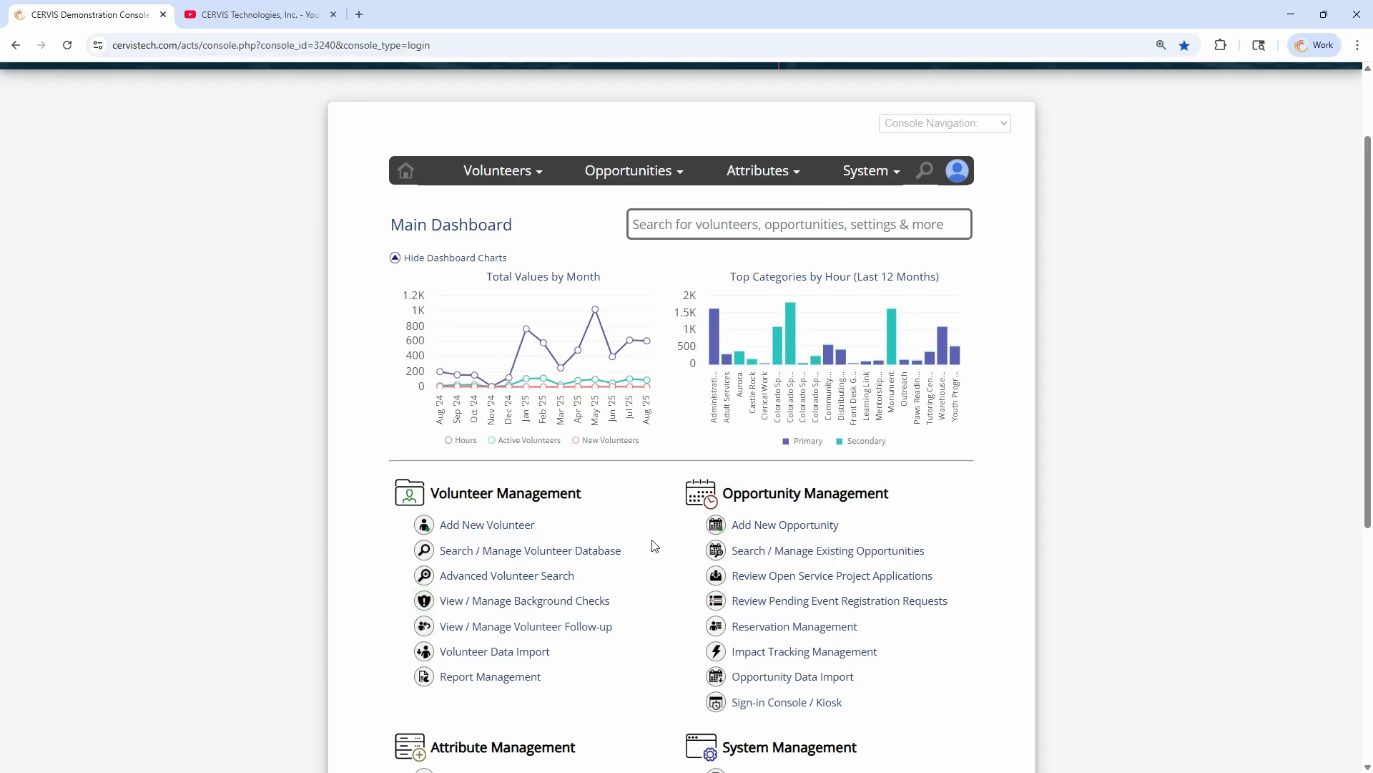
Start a new group in group management and examine the Primary Group Contact field
{"action": "scroll", "coordinate": [653, 545], "scroll_direction": "down", "scroll_amount": 2}
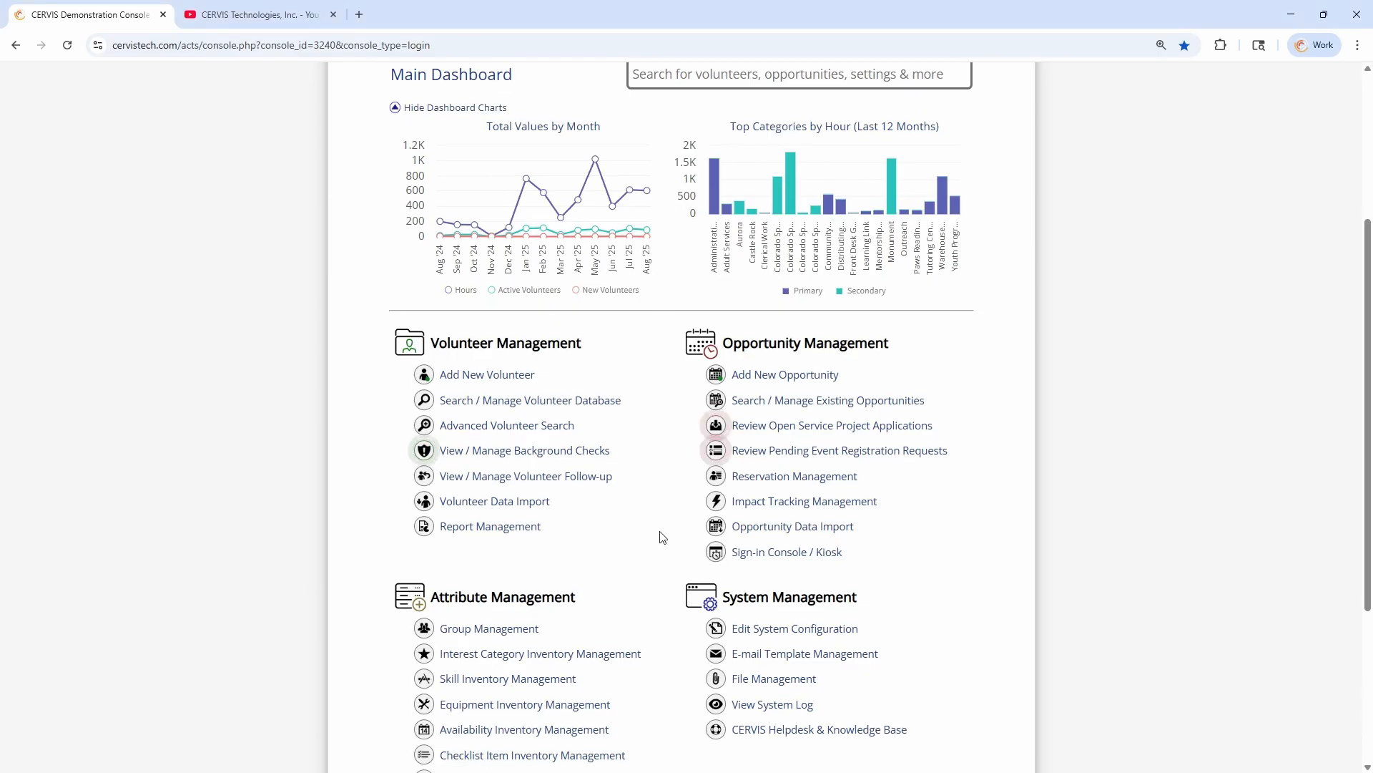
{"action": "scroll", "coordinate": [644, 515], "scroll_direction": "down", "scroll_amount": 1}
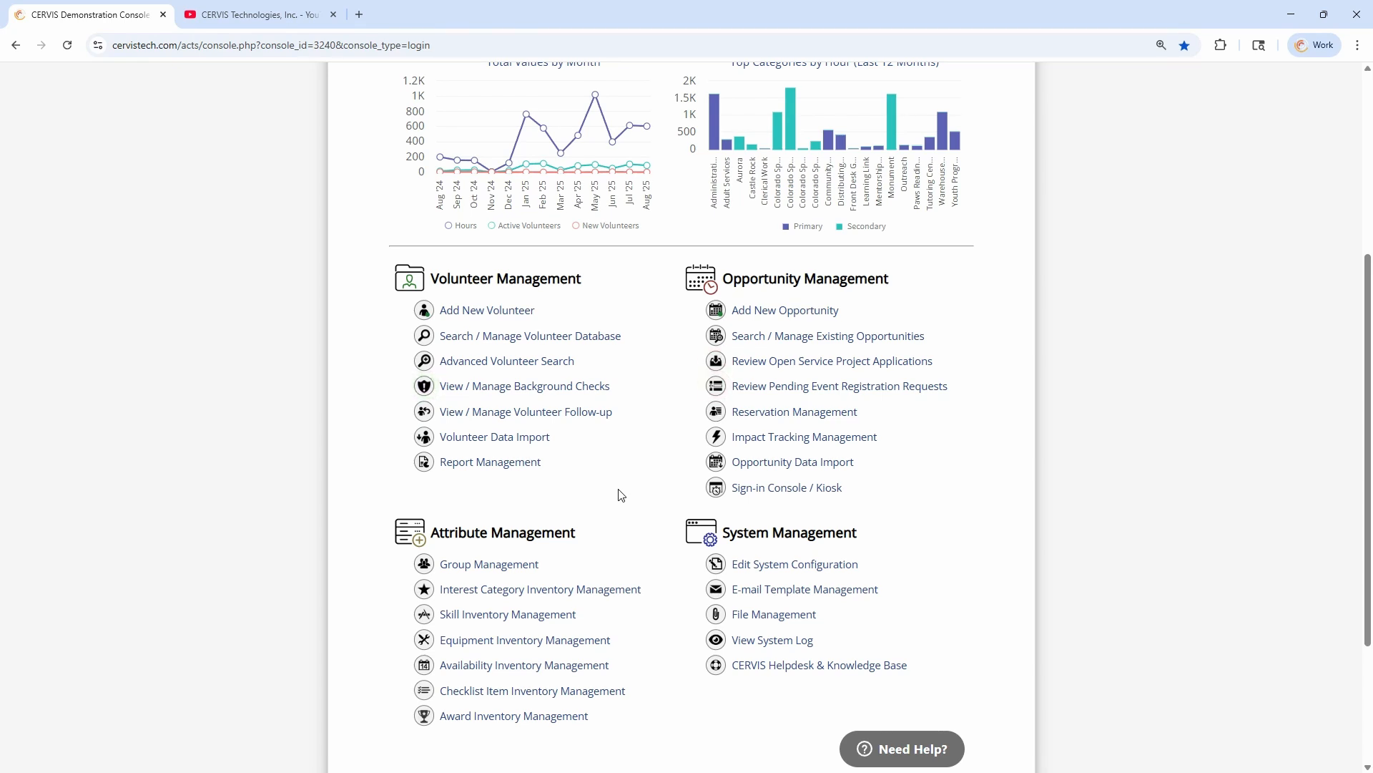
{"action": "left_click", "coordinate": [501, 563]}
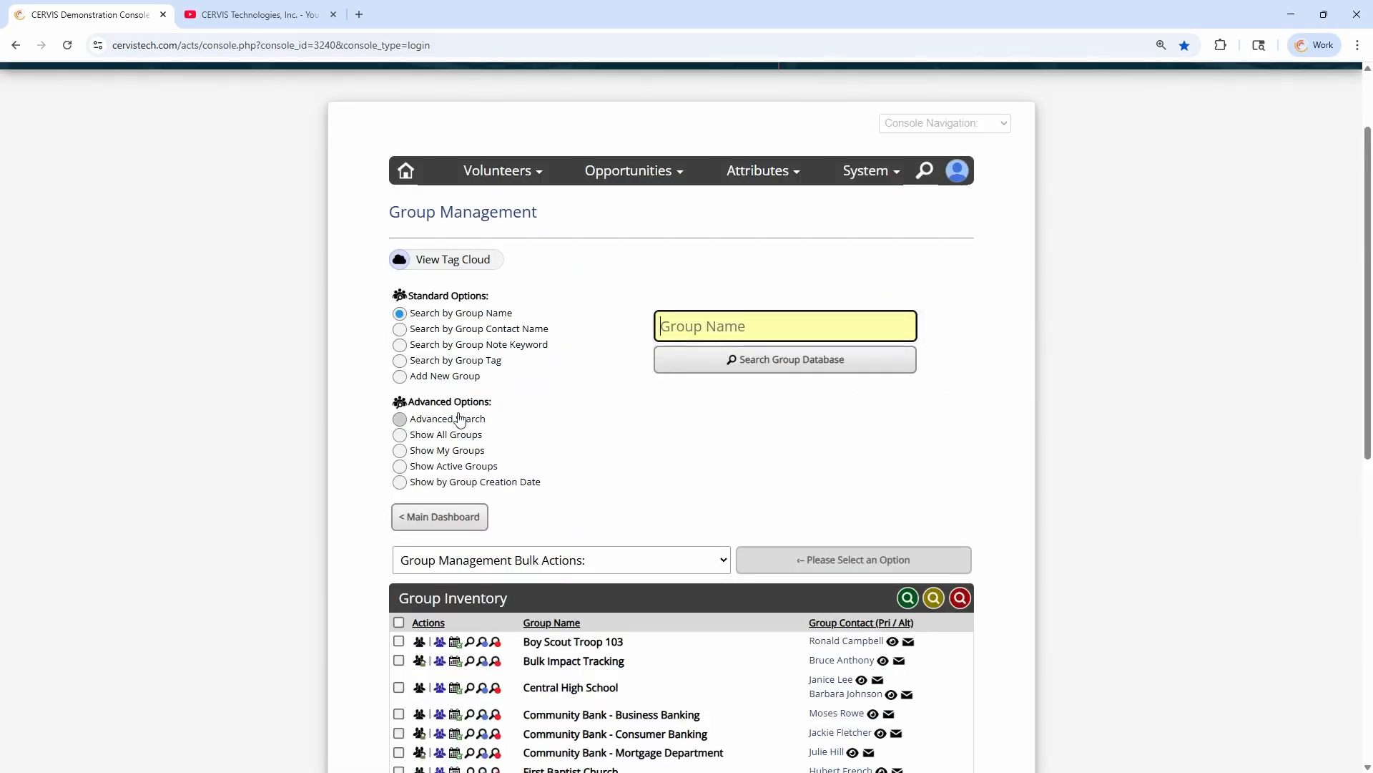
{"action": "left_click", "coordinate": [458, 377]}
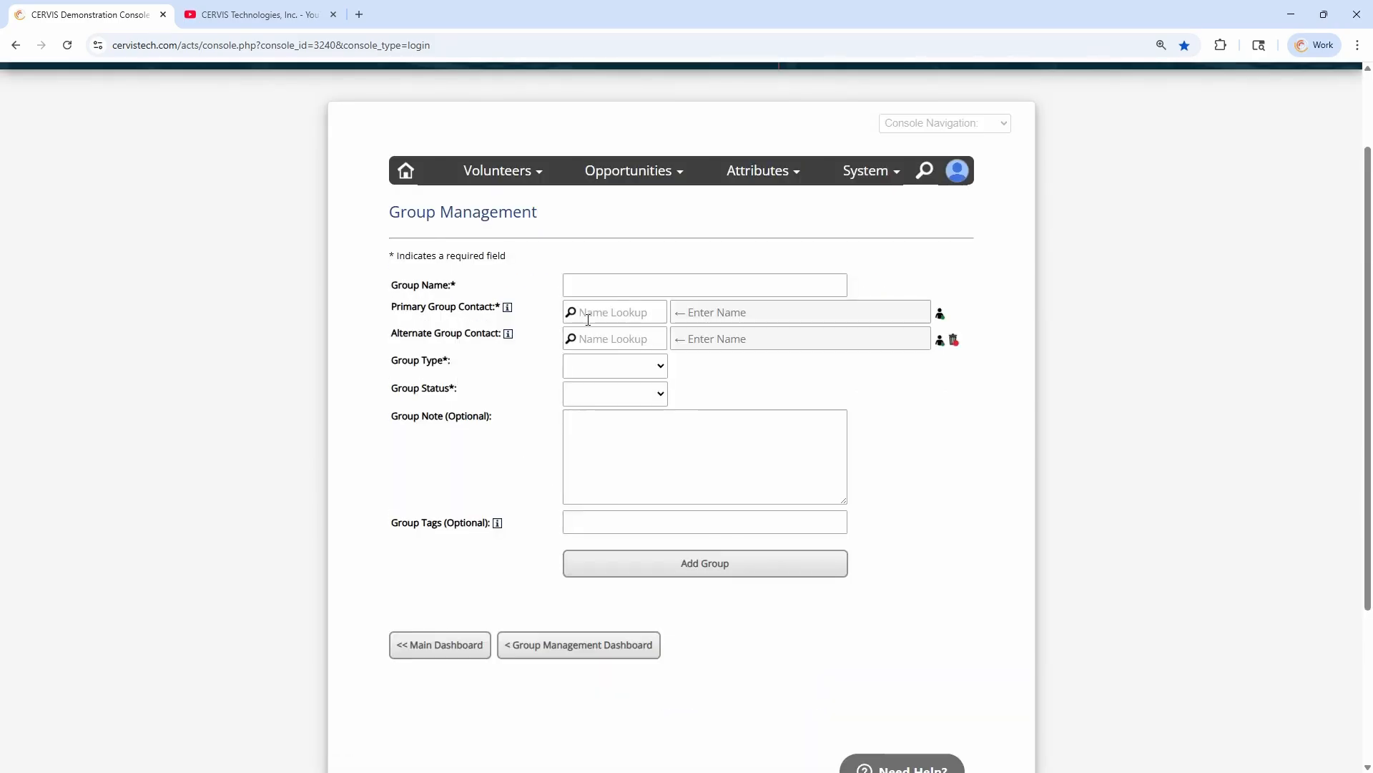
{"action": "left_click", "coordinate": [610, 311]}
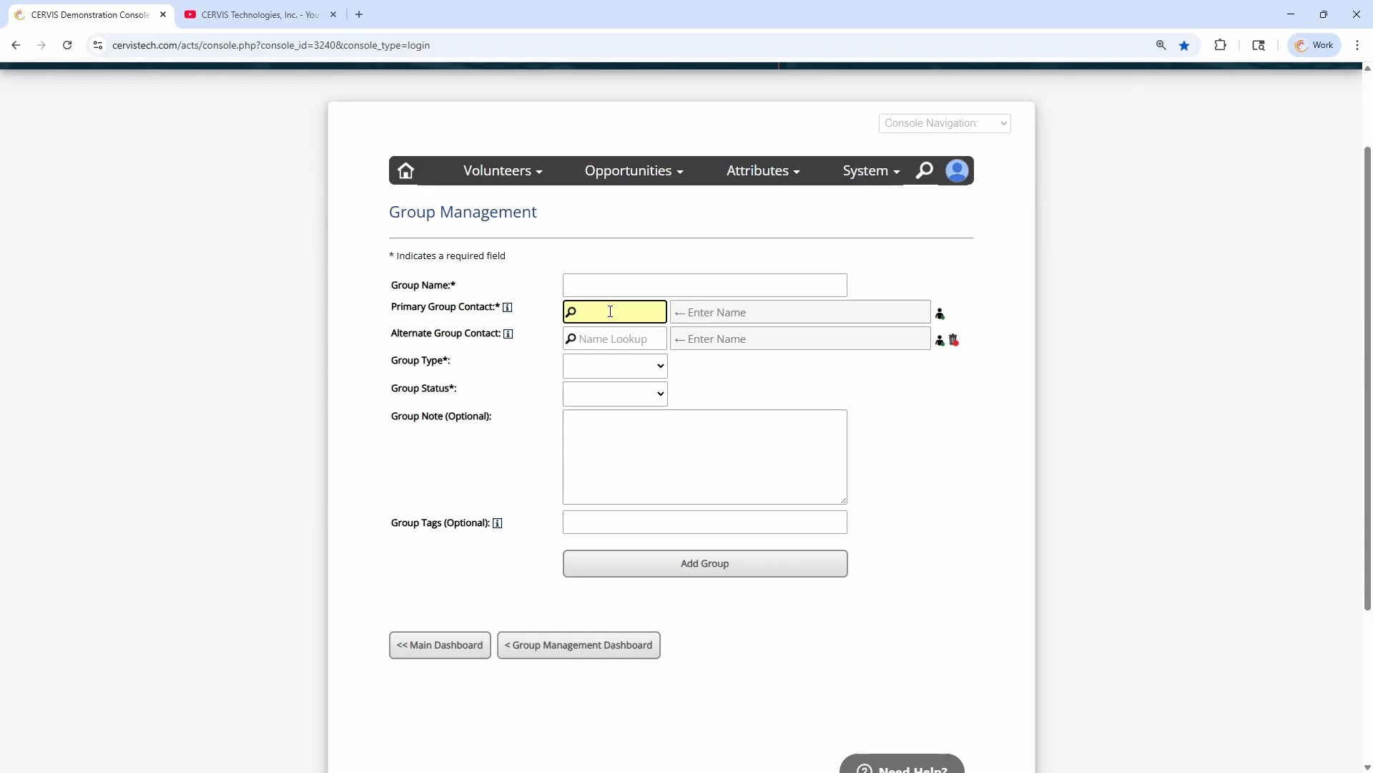
{"action": "left_click", "coordinate": [530, 316]}
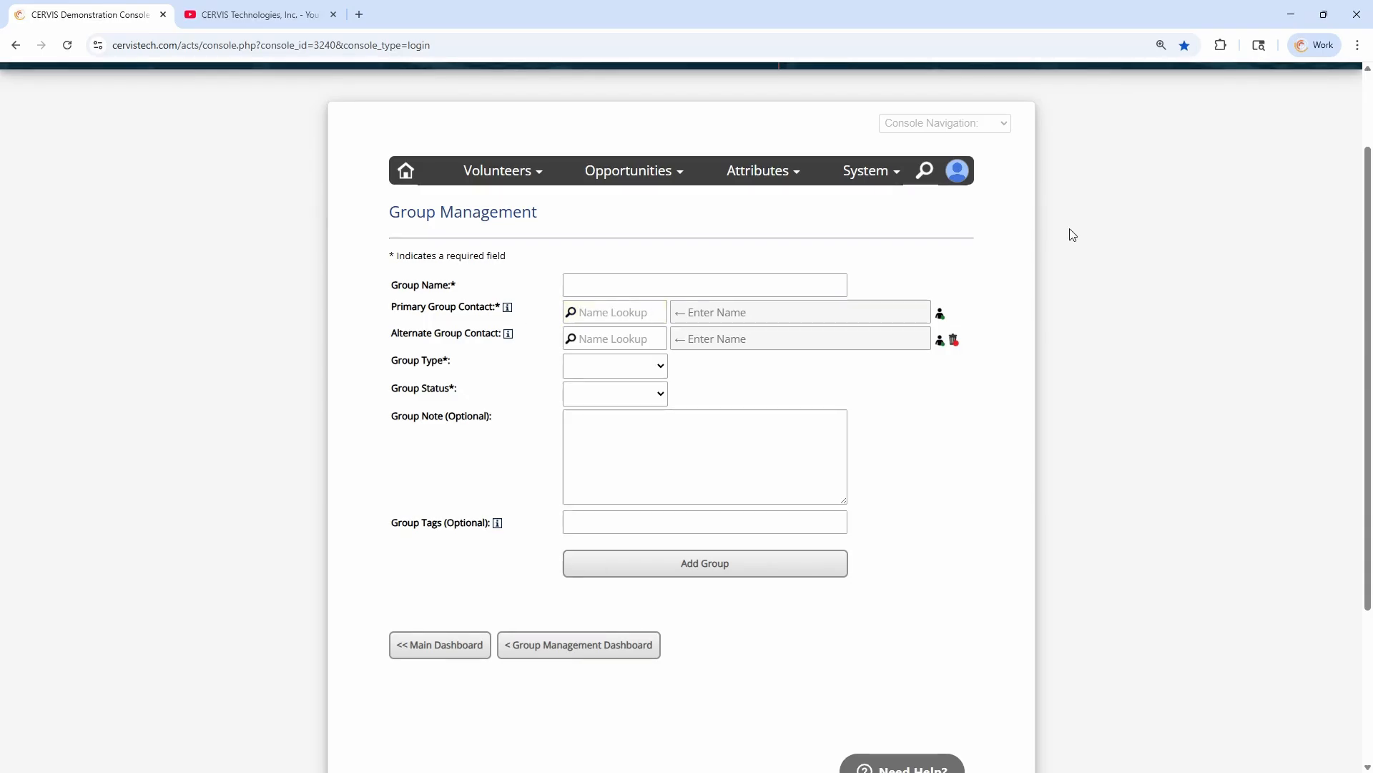
Switch to the volunteer access level and show the current registrations for upcoming opportunities
{"action": "mouse_move", "coordinate": [962, 177]}
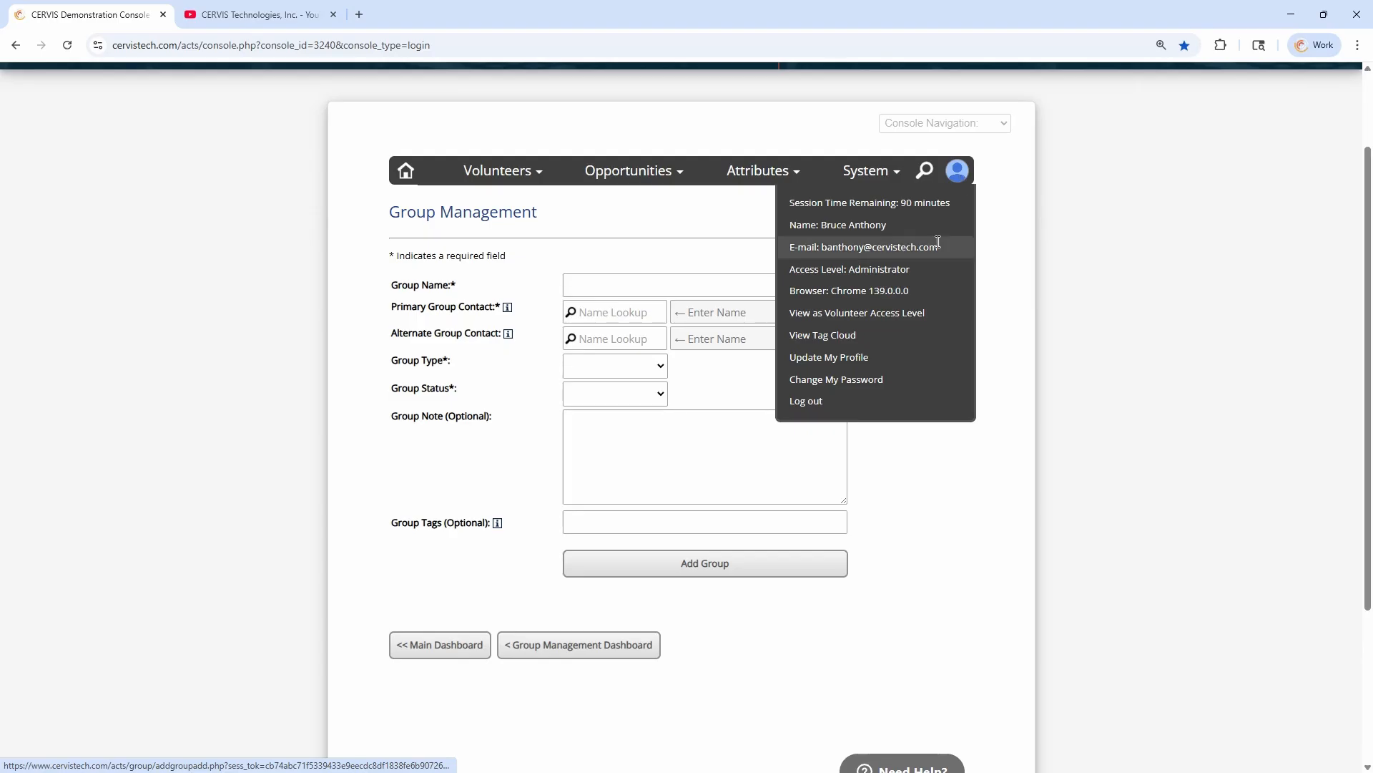
{"action": "left_click", "coordinate": [861, 322]}
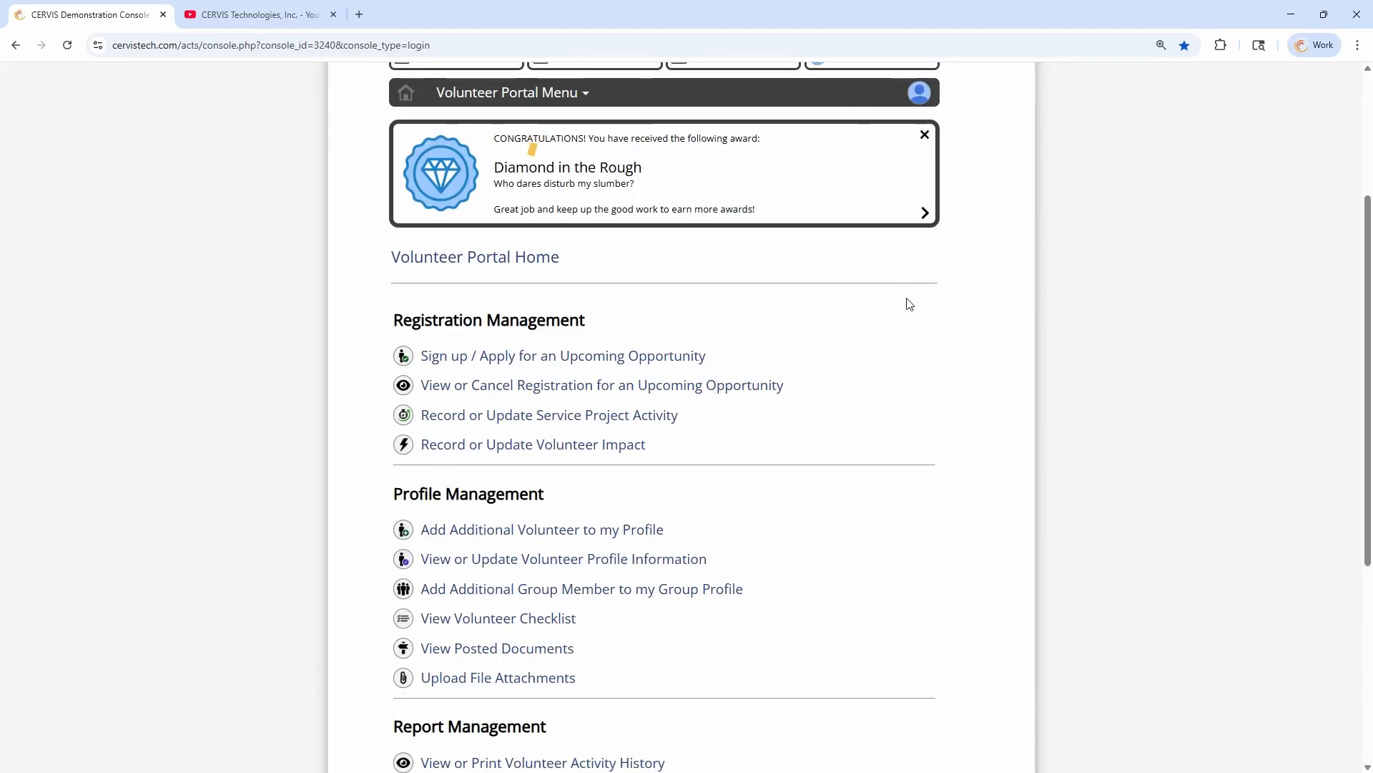
{"action": "left_click", "coordinate": [480, 384]}
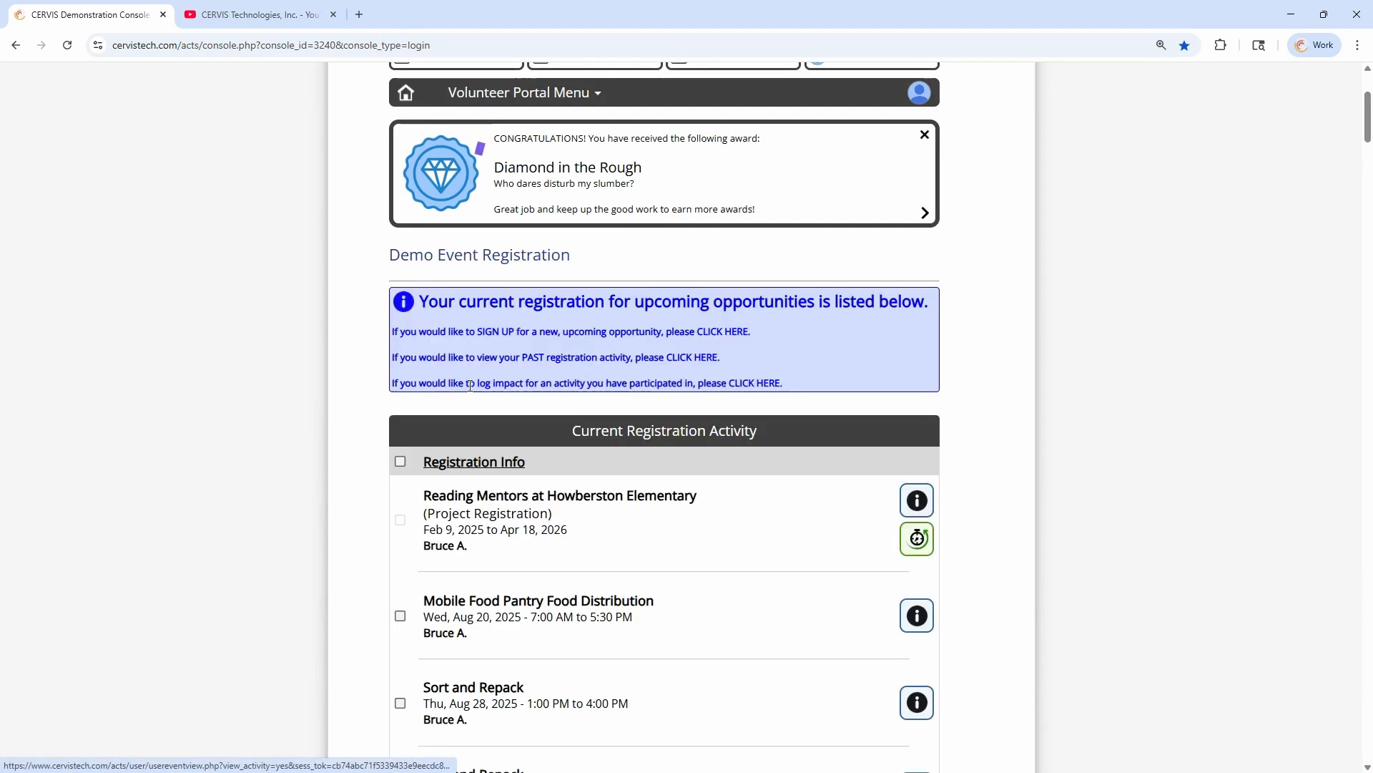
Examine the volunteers named in the current registration activity, and briefly select and deselect the Aug 25, 2025 Sort and Repack registration
{"action": "scroll", "coordinate": [448, 331], "scroll_direction": "down", "scroll_amount": 3}
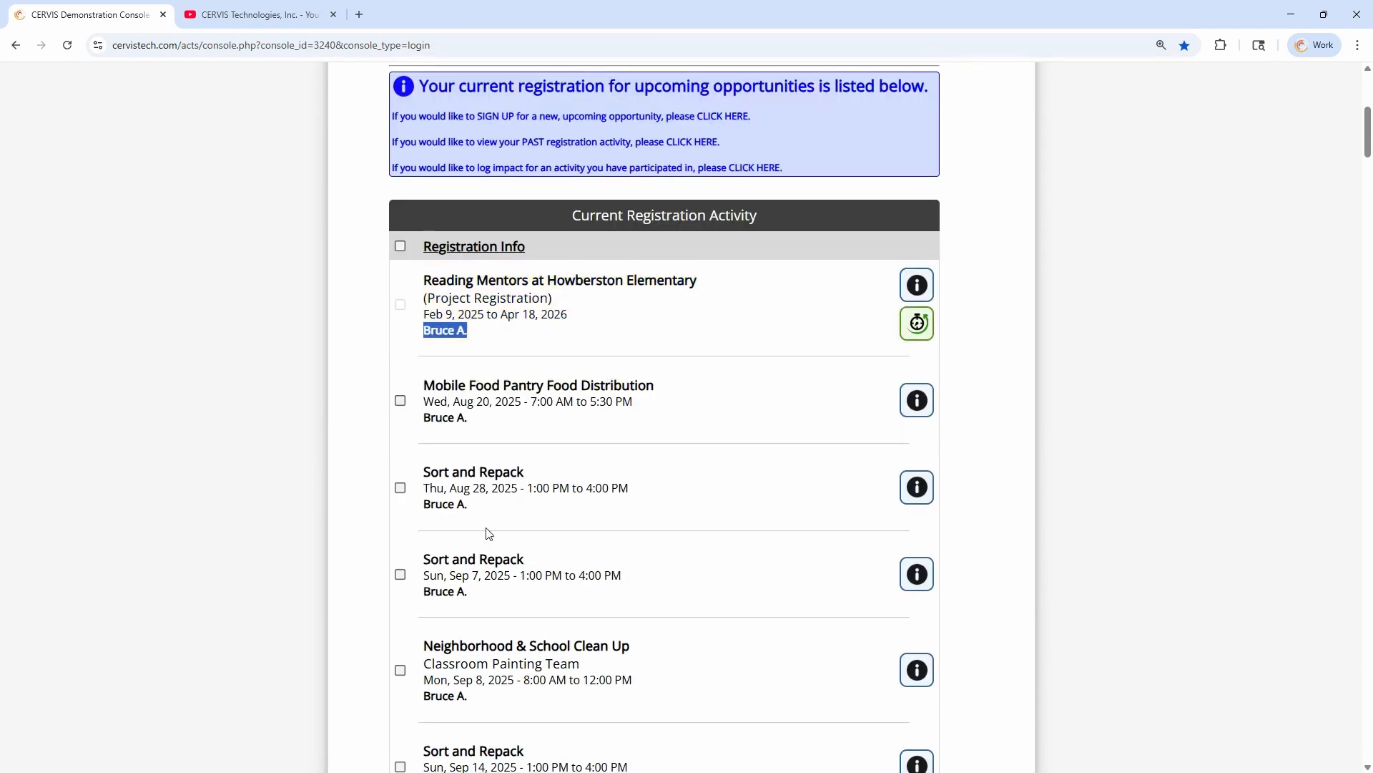
{"action": "scroll", "coordinate": [509, 333], "scroll_direction": "down", "scroll_amount": 15}
{"action": "scroll", "coordinate": [518, 350], "scroll_direction": "up", "scroll_amount": 3}
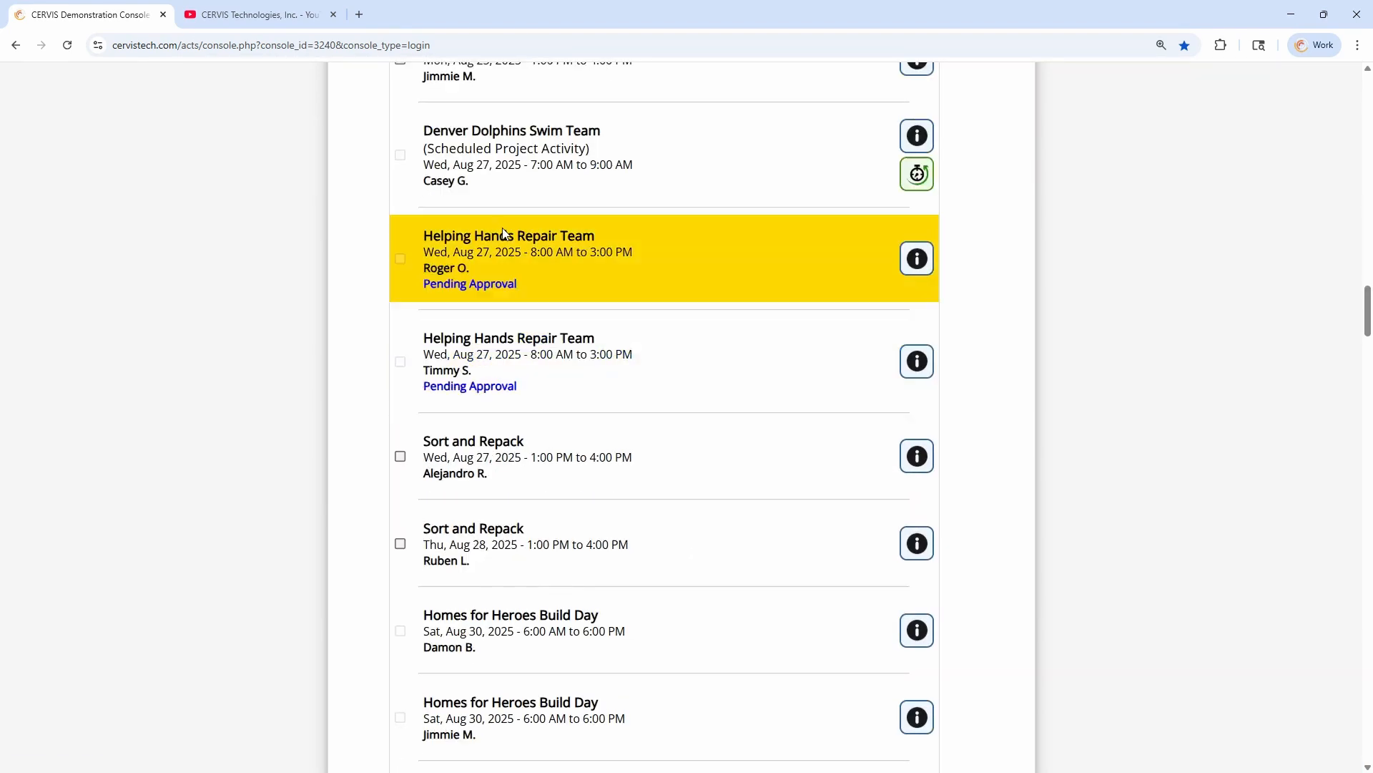
{"action": "triple_click", "coordinate": [449, 201]}
{"action": "triple_click", "coordinate": [427, 304]}
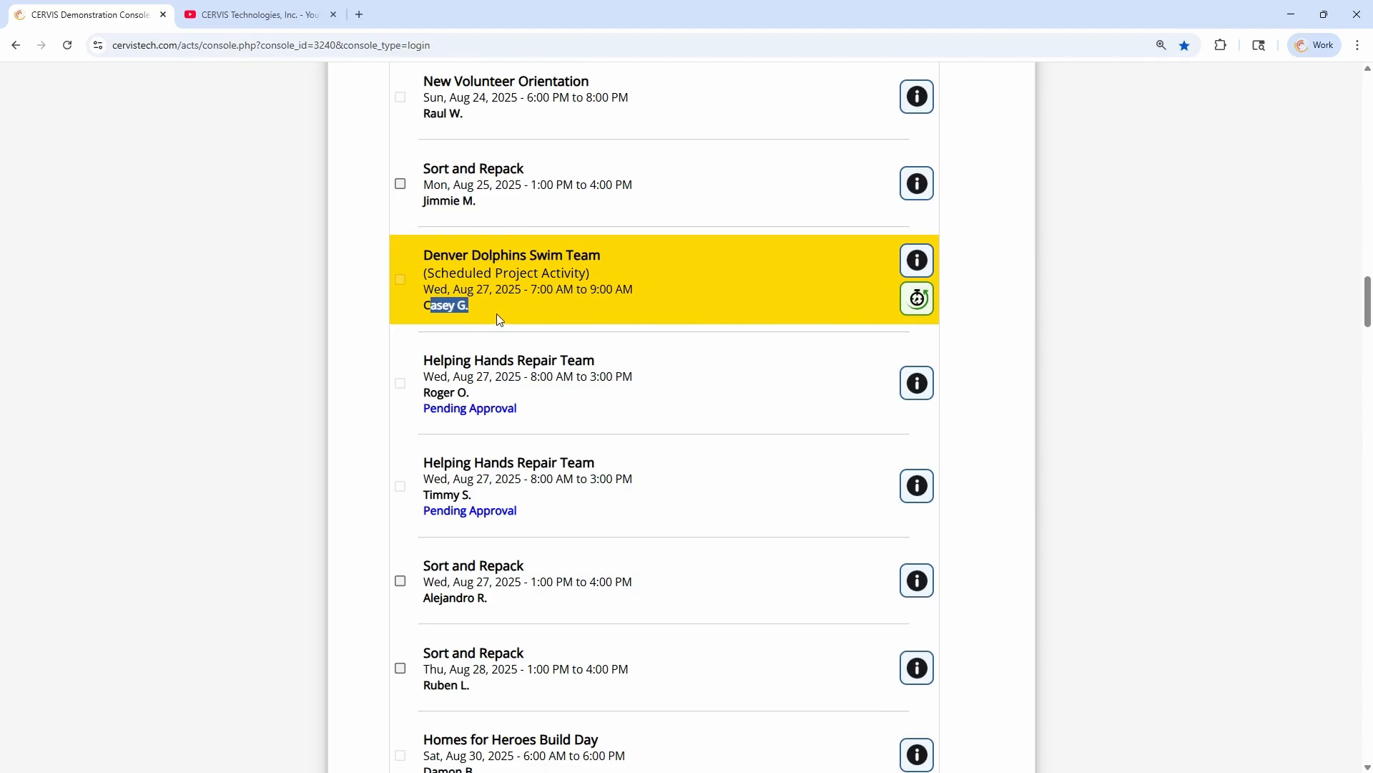
{"action": "left_click", "coordinate": [403, 381]}
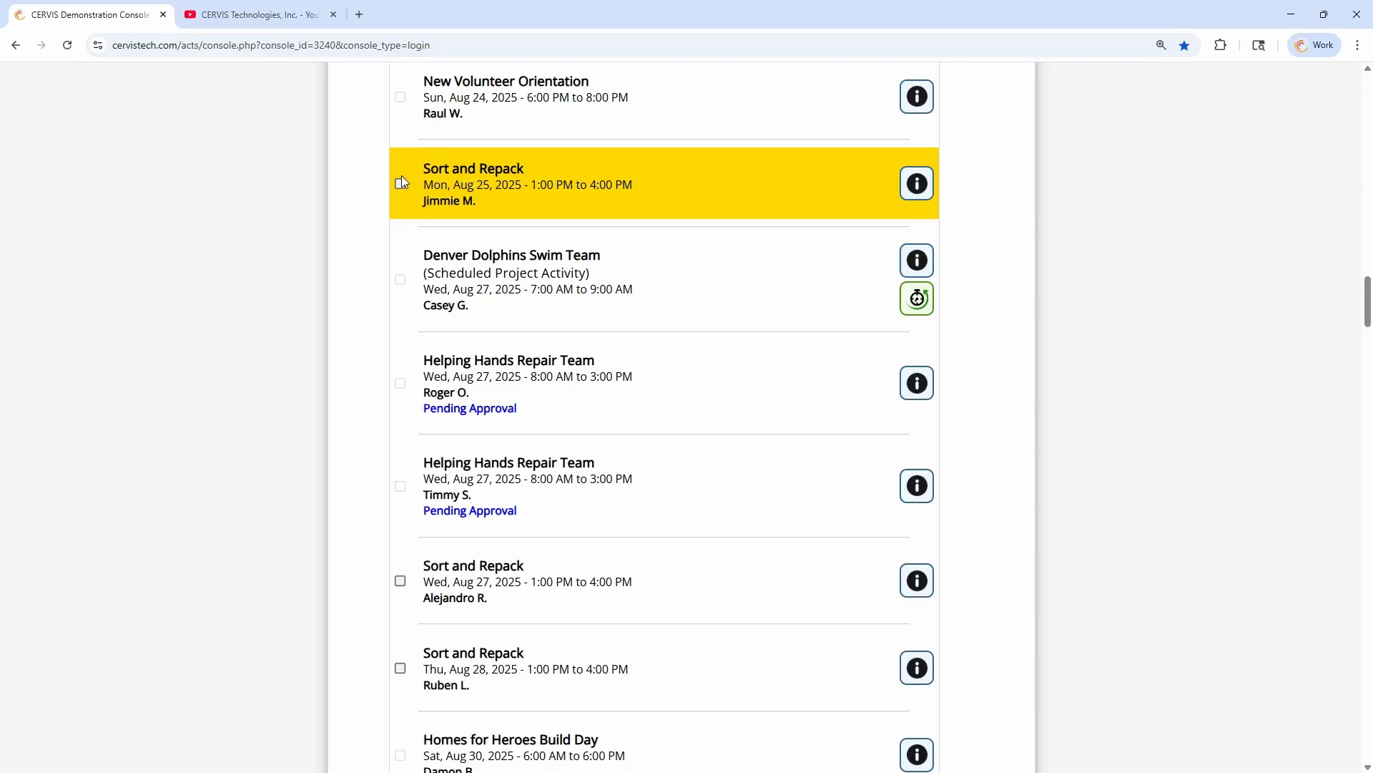
{"action": "left_click", "coordinate": [401, 184]}
{"action": "left_click", "coordinate": [400, 184]}
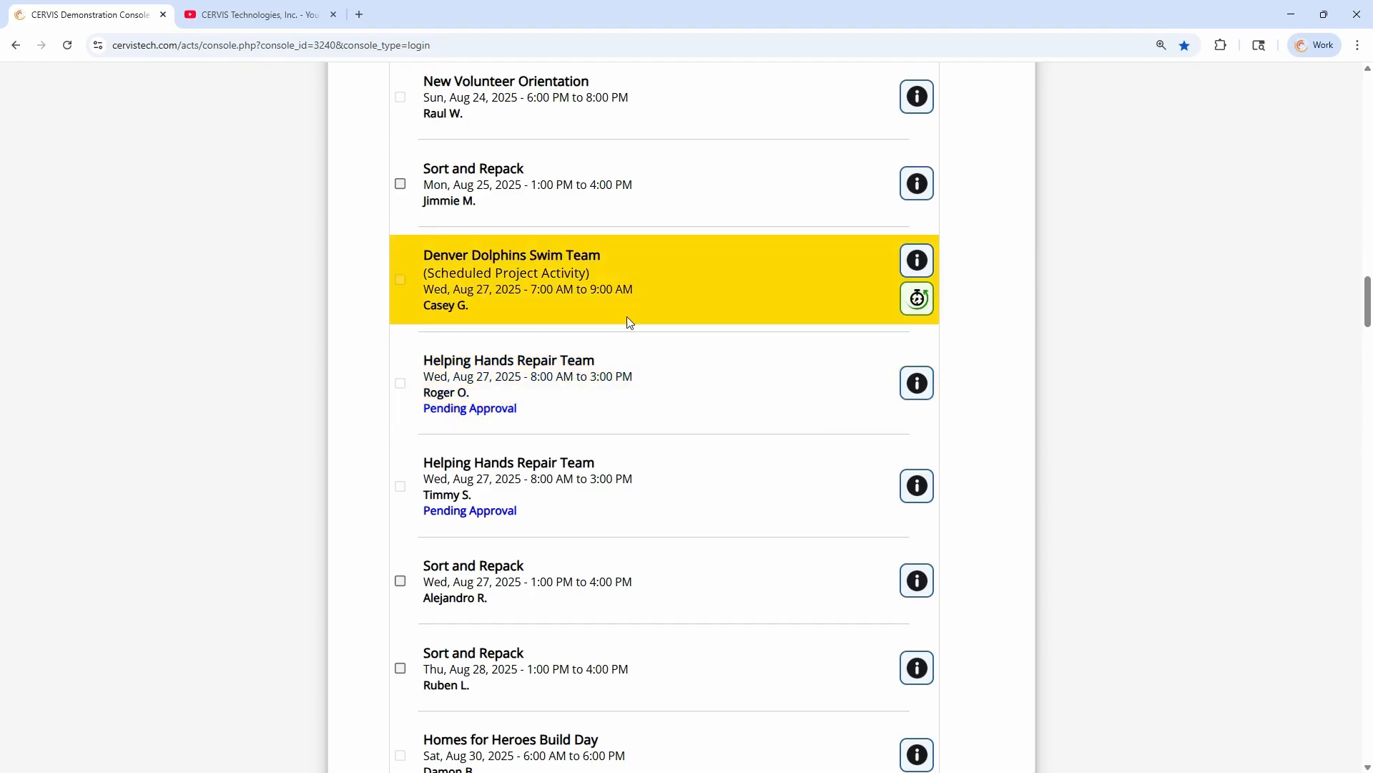
Review more of the listed registrations and switch back to the administrator access level
{"action": "scroll", "coordinate": [647, 525], "scroll_direction": "down", "scroll_amount": 6}
{"action": "scroll", "coordinate": [644, 516], "scroll_direction": "down", "scroll_amount": 2}
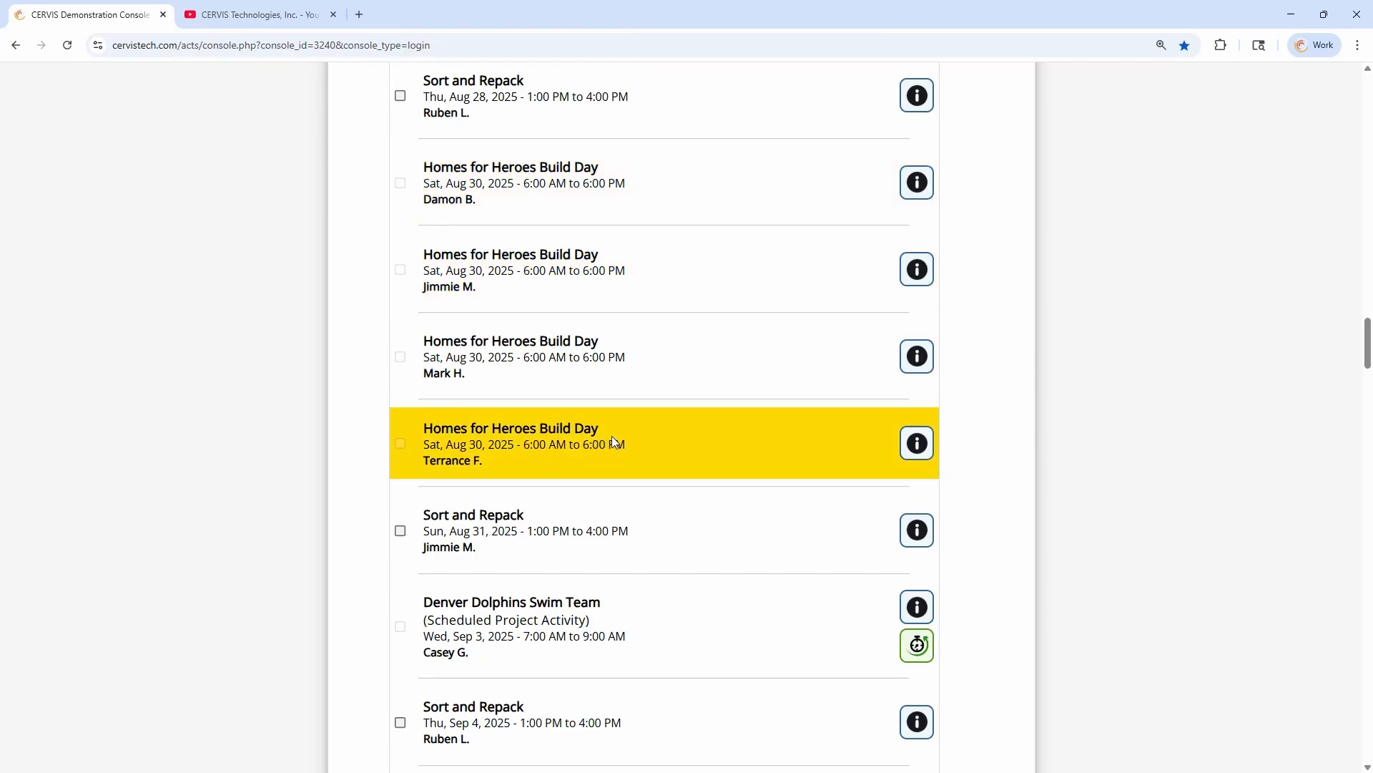
{"action": "scroll", "coordinate": [611, 427], "scroll_direction": "up", "scroll_amount": 20}
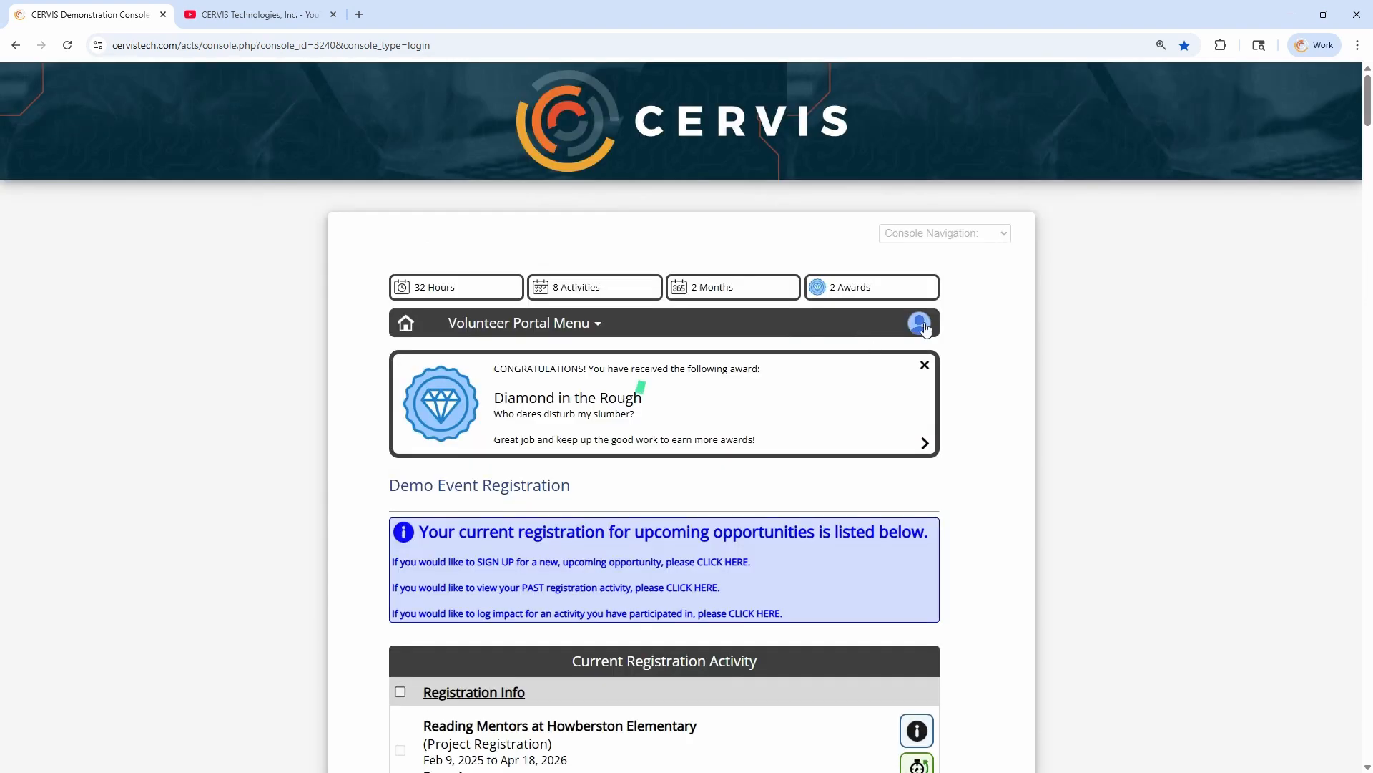
{"action": "left_click", "coordinate": [923, 325]}
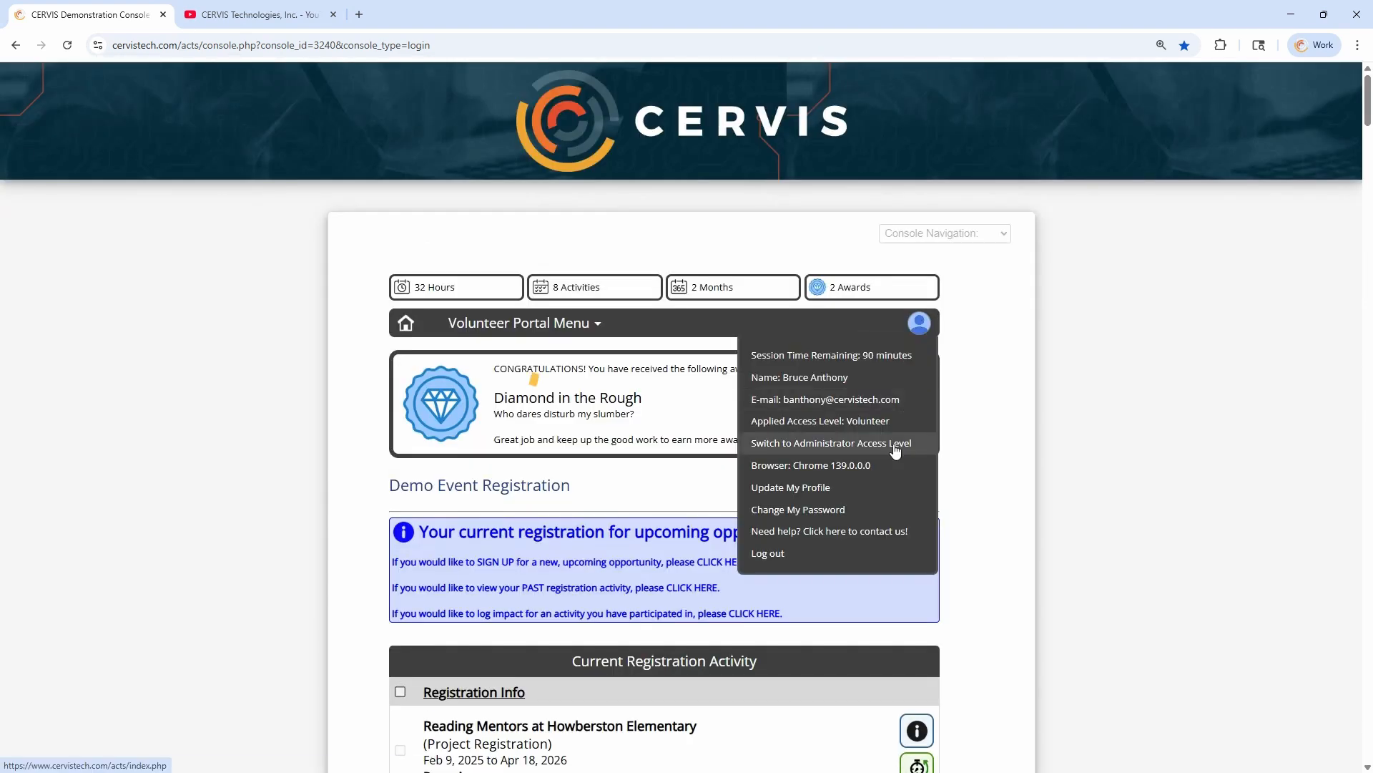
{"action": "left_click", "coordinate": [894, 444]}
Start a new volunteer profile and set its CERVIS Access Level to Group Leader
{"action": "scroll", "coordinate": [594, 536], "scroll_direction": "down", "scroll_amount": 3}
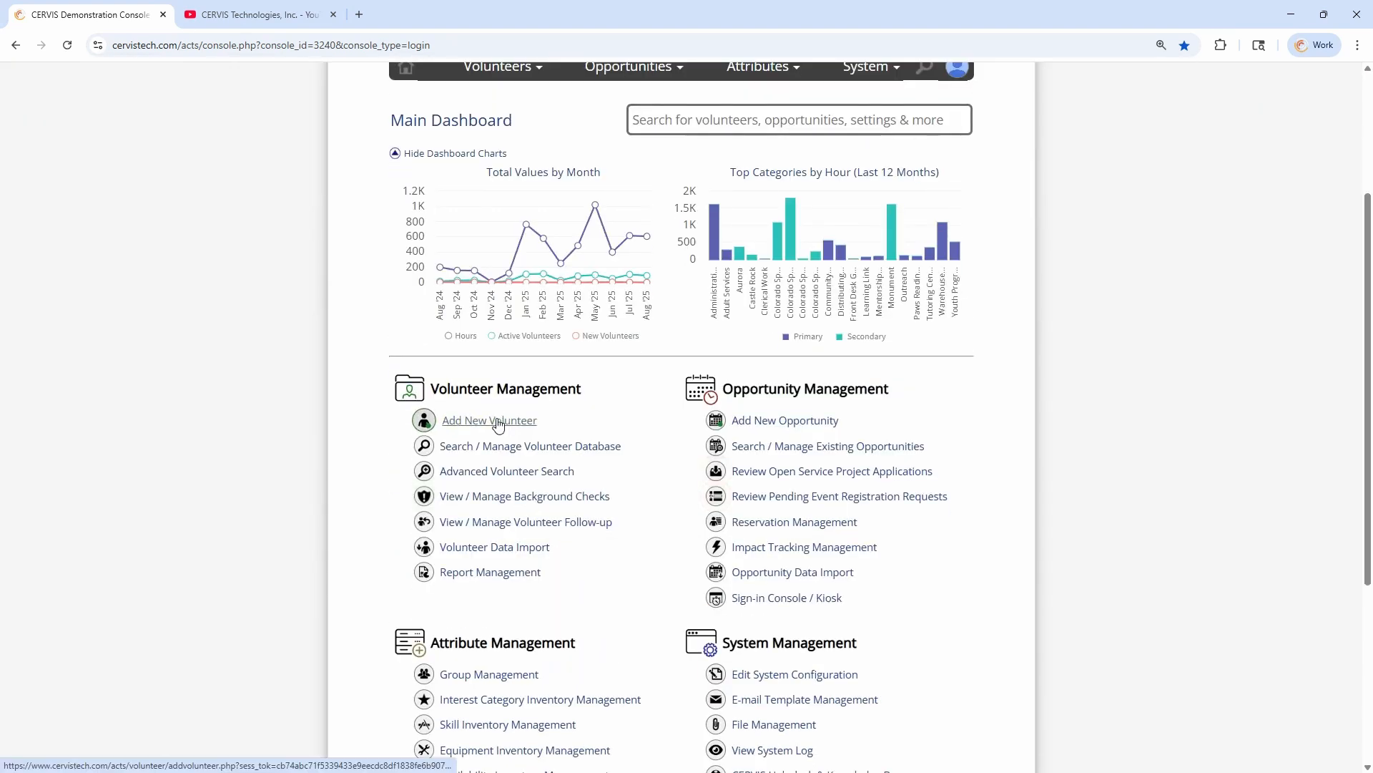
{"action": "left_click", "coordinate": [455, 421]}
{"action": "scroll", "coordinate": [611, 468], "scroll_direction": "down", "scroll_amount": 10}
{"action": "scroll", "coordinate": [610, 468], "scroll_direction": "down", "scroll_amount": 6}
{"action": "left_click", "coordinate": [683, 261]}
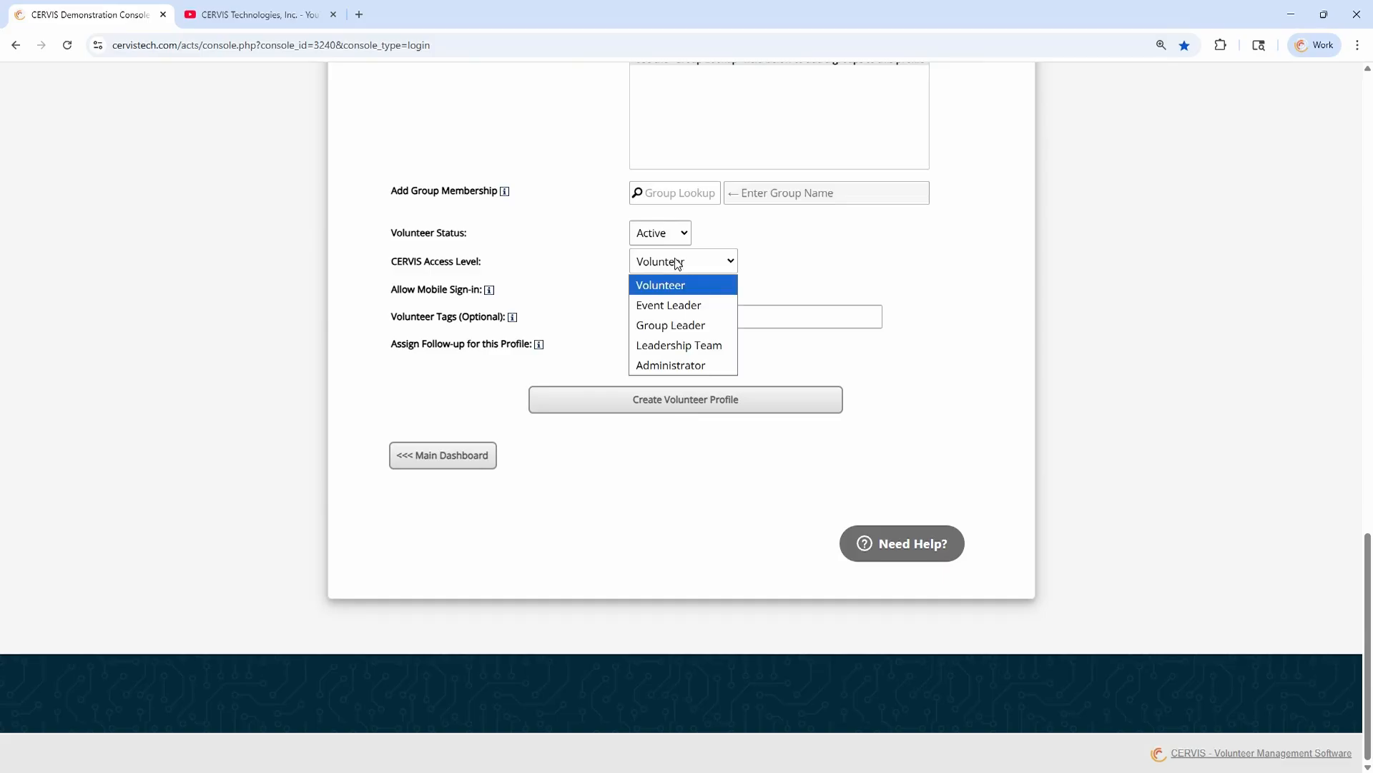
{"action": "left_click", "coordinate": [690, 323]}
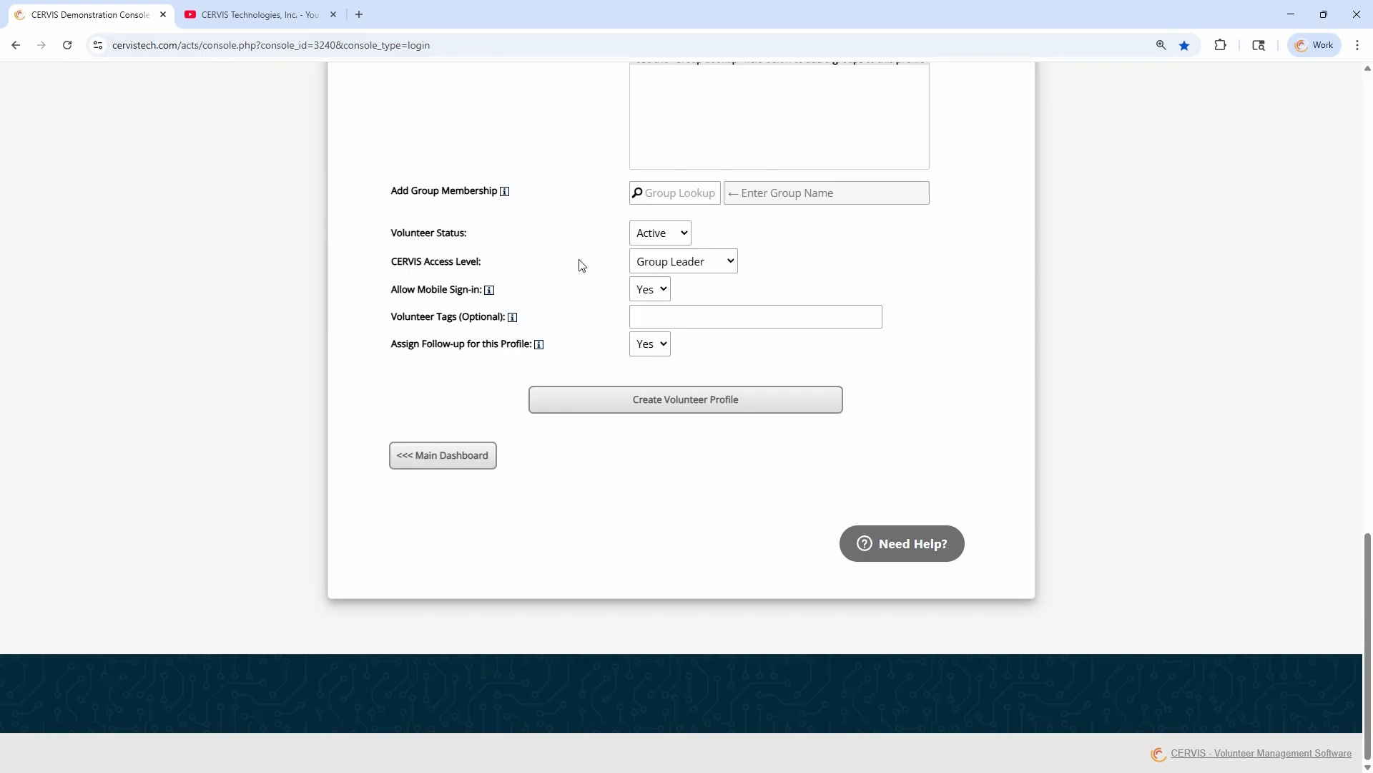
Set the new profile's CERVIS Access Level back to Volunteer and leave the form unsaved for the main dashboard
{"action": "left_click", "coordinate": [676, 261]}
{"action": "left_click", "coordinate": [662, 281]}
{"action": "left_click", "coordinate": [651, 264]}
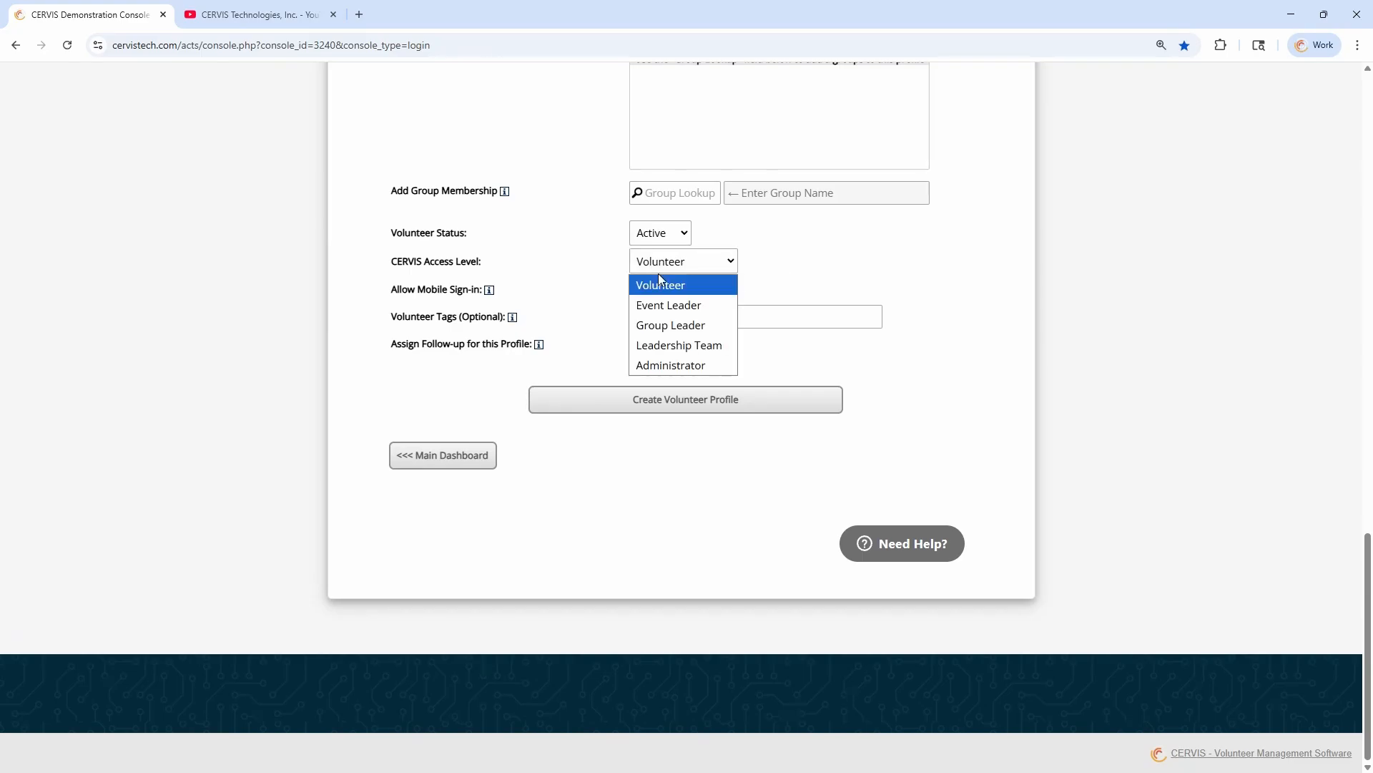
{"action": "left_click", "coordinate": [592, 270]}
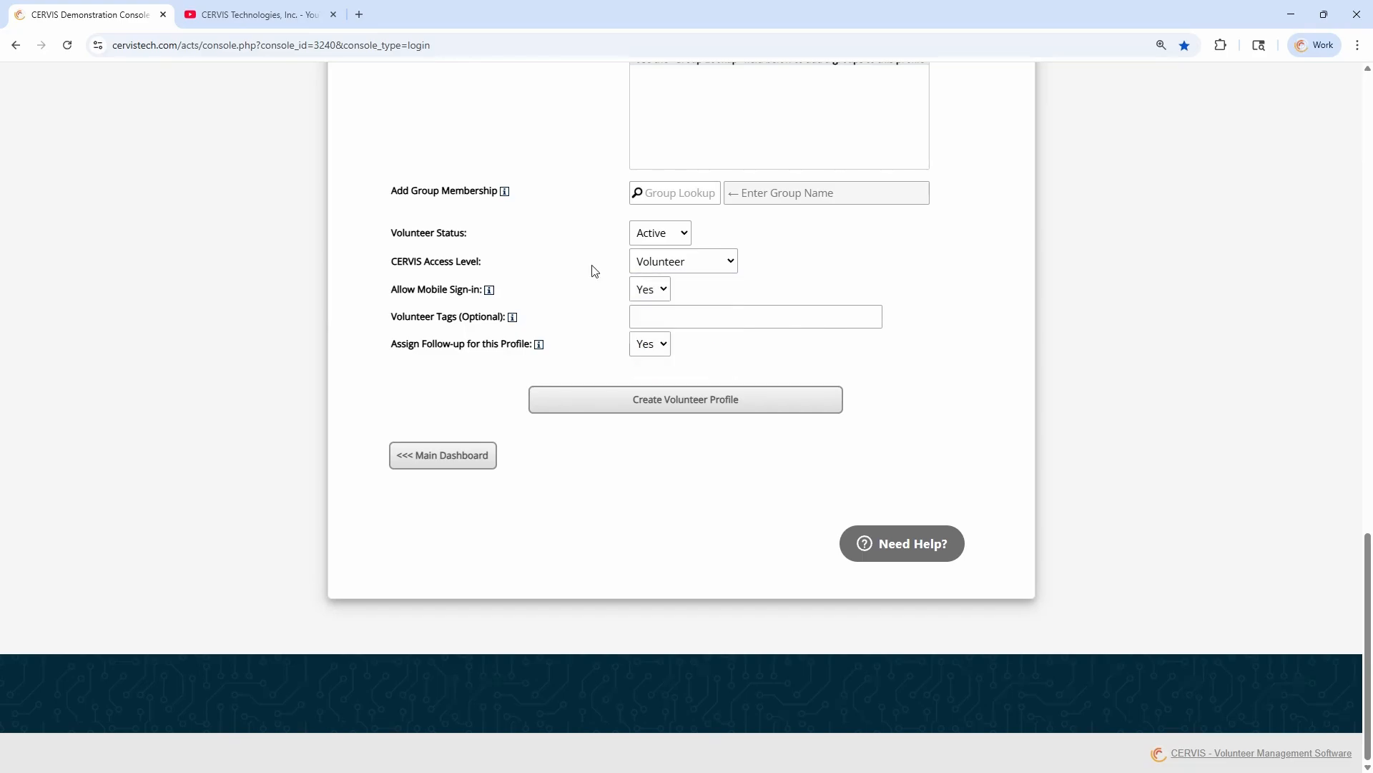
{"action": "left_click", "coordinate": [453, 455]}
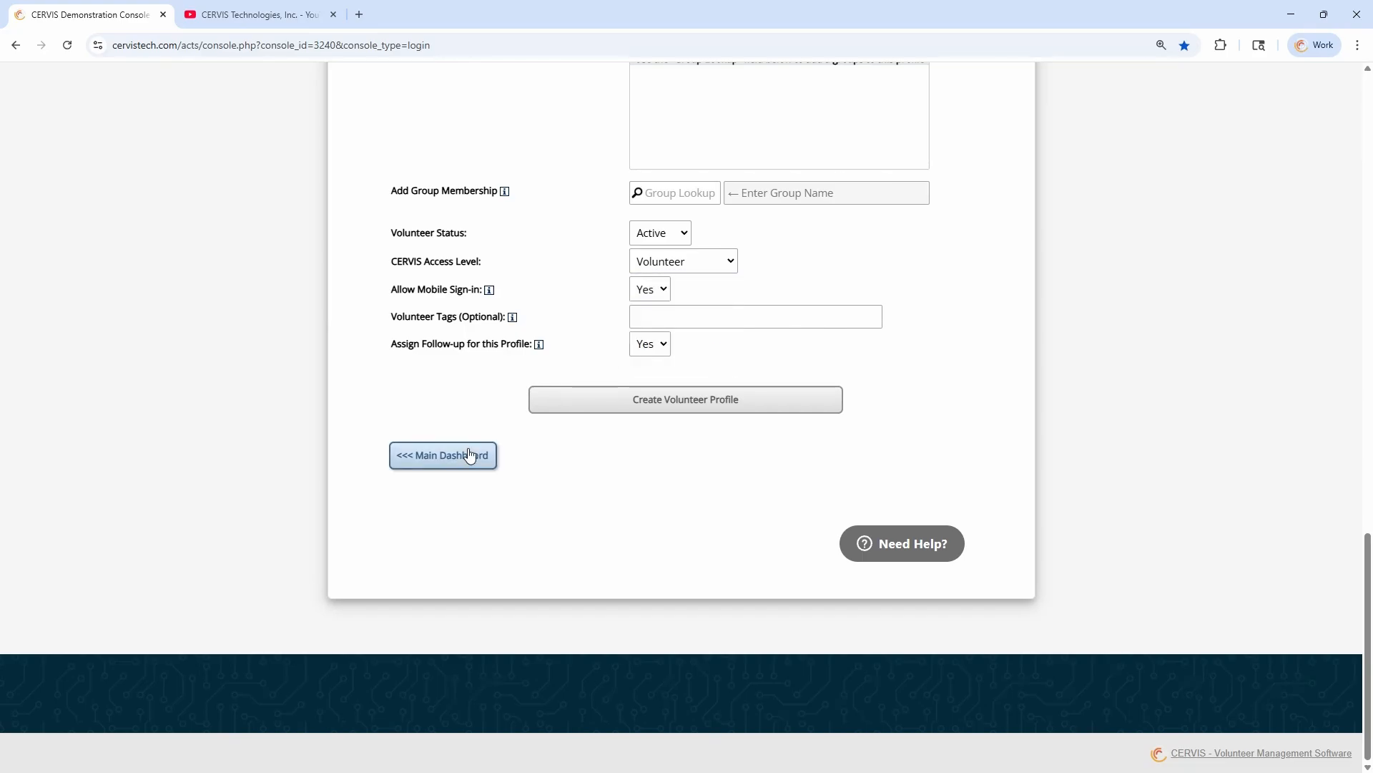
Open the Group Management Settings in the system configuration and set Allow Group Leader(s) to Access Group Management to Yes
{"action": "left_click", "coordinate": [780, 362]}
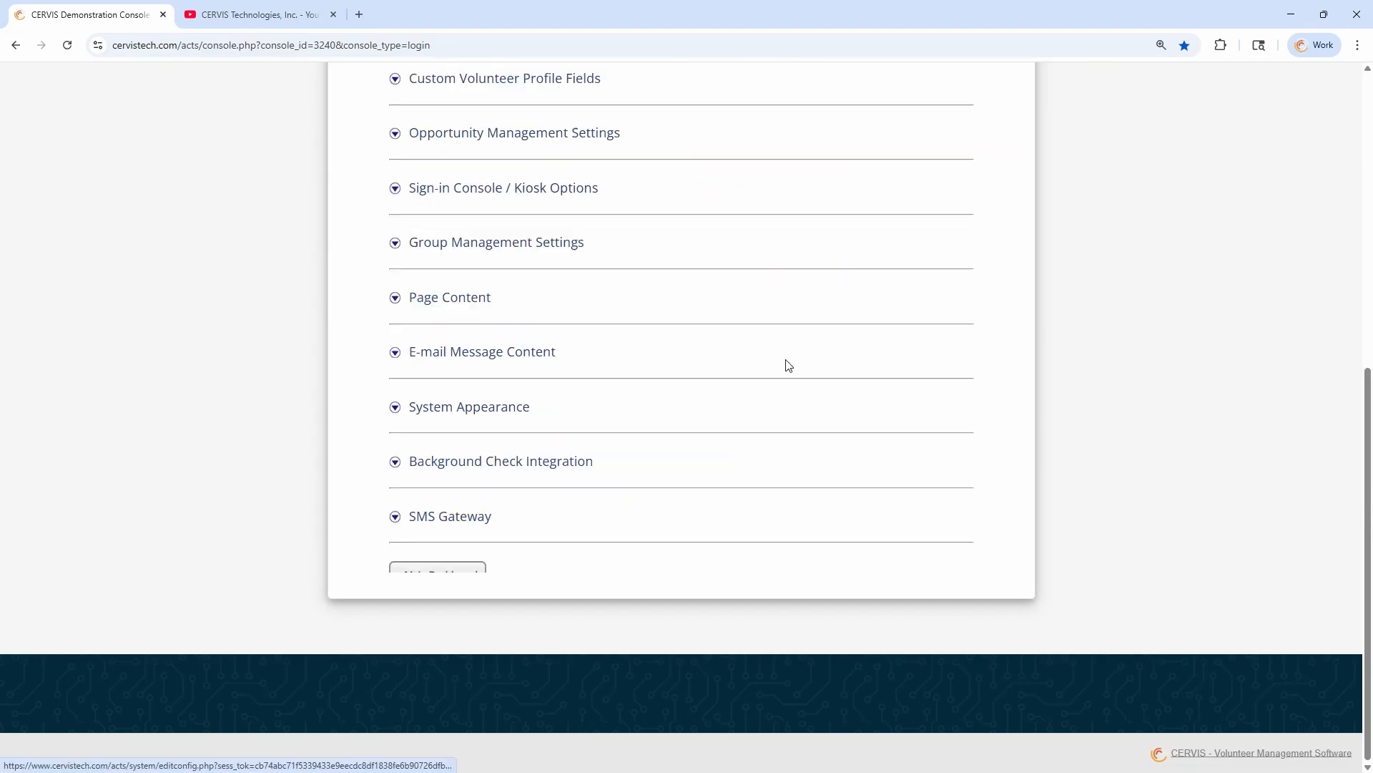
{"action": "scroll", "coordinate": [604, 411], "scroll_direction": "down", "scroll_amount": 3}
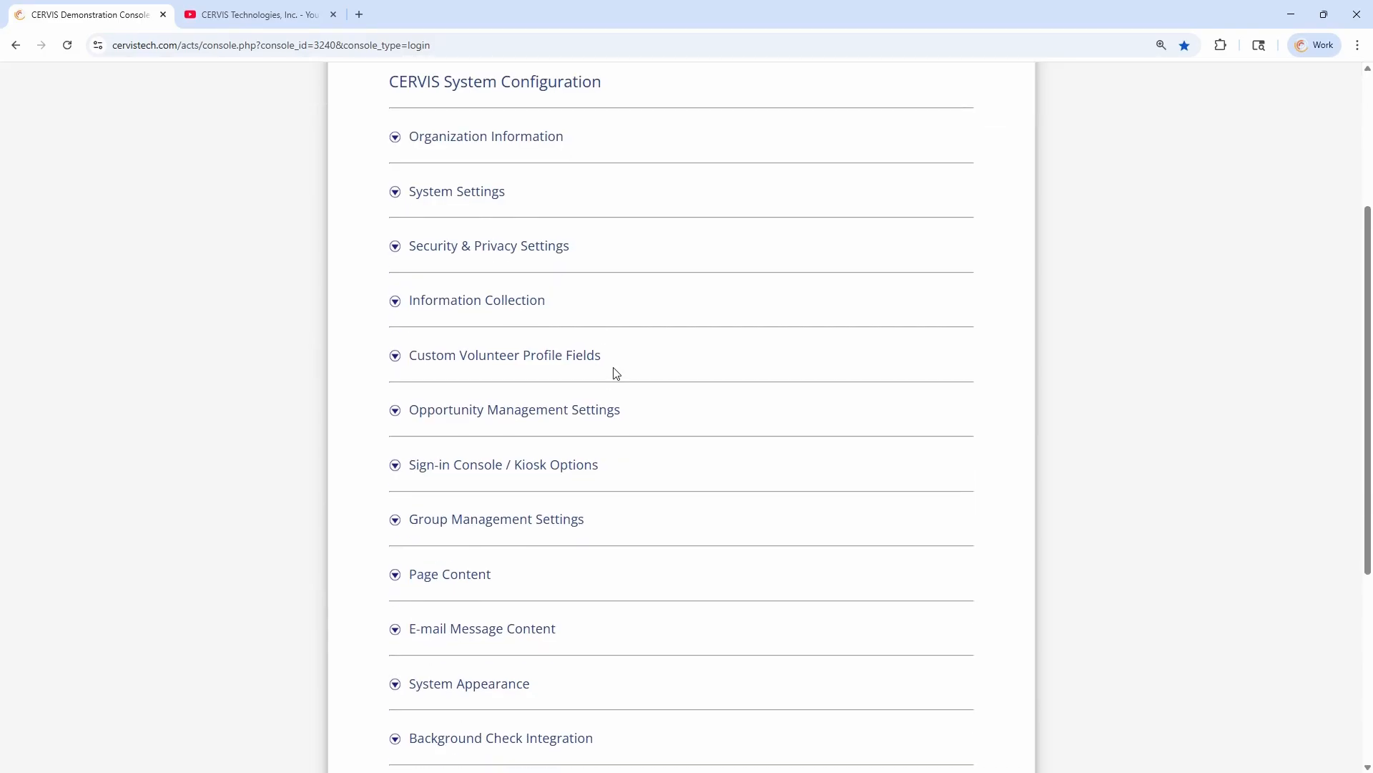
{"action": "scroll", "coordinate": [627, 372], "scroll_direction": "down", "scroll_amount": 1}
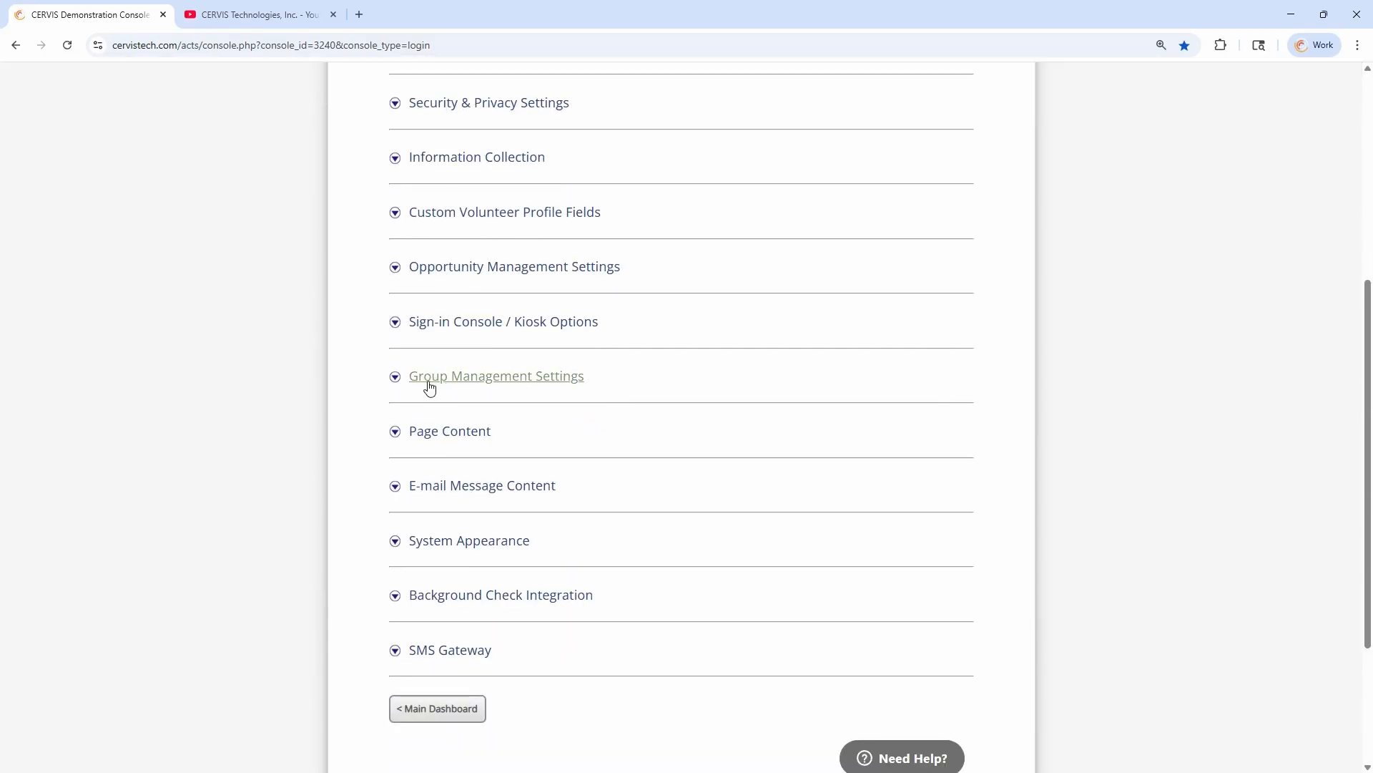
{"action": "left_click", "coordinate": [506, 387]}
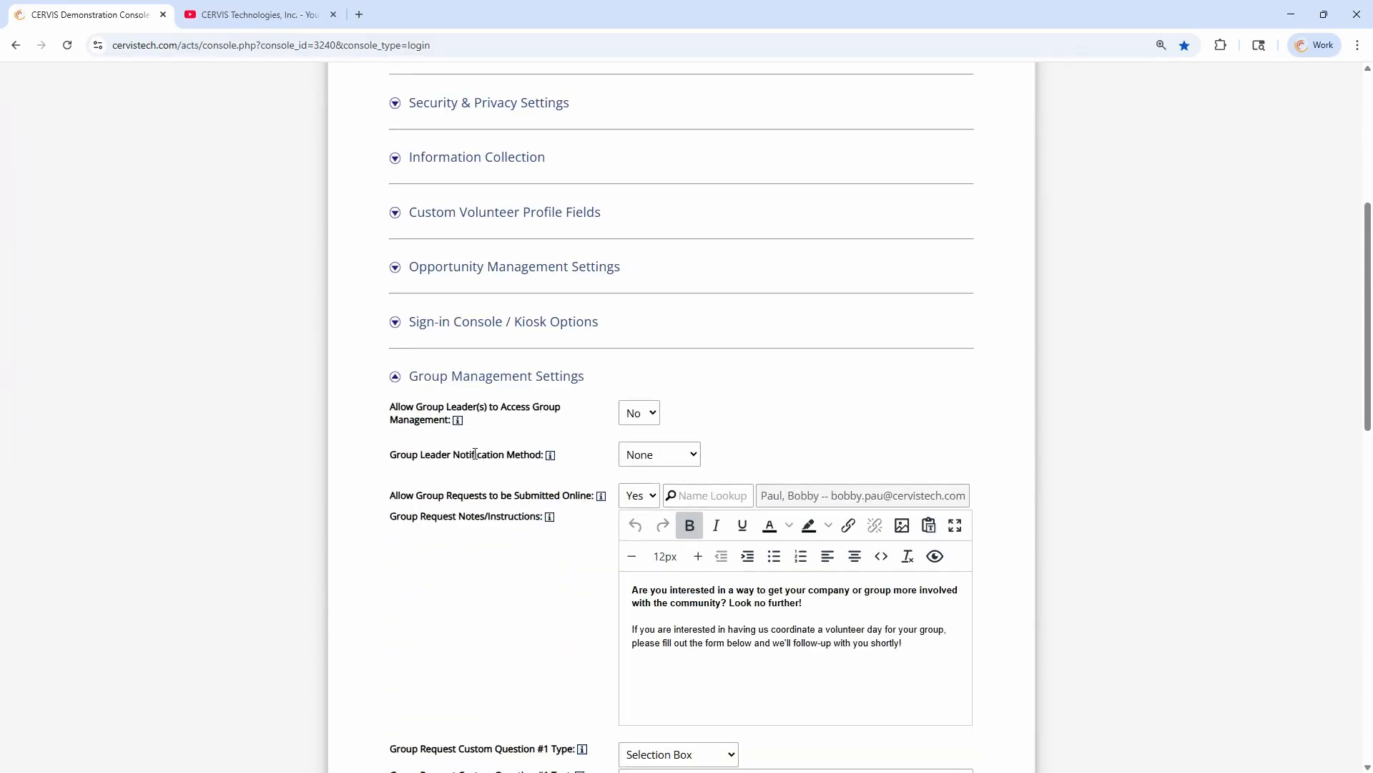
{"action": "left_click_drag", "start_coordinate": [398, 407], "coordinate": [426, 422]}
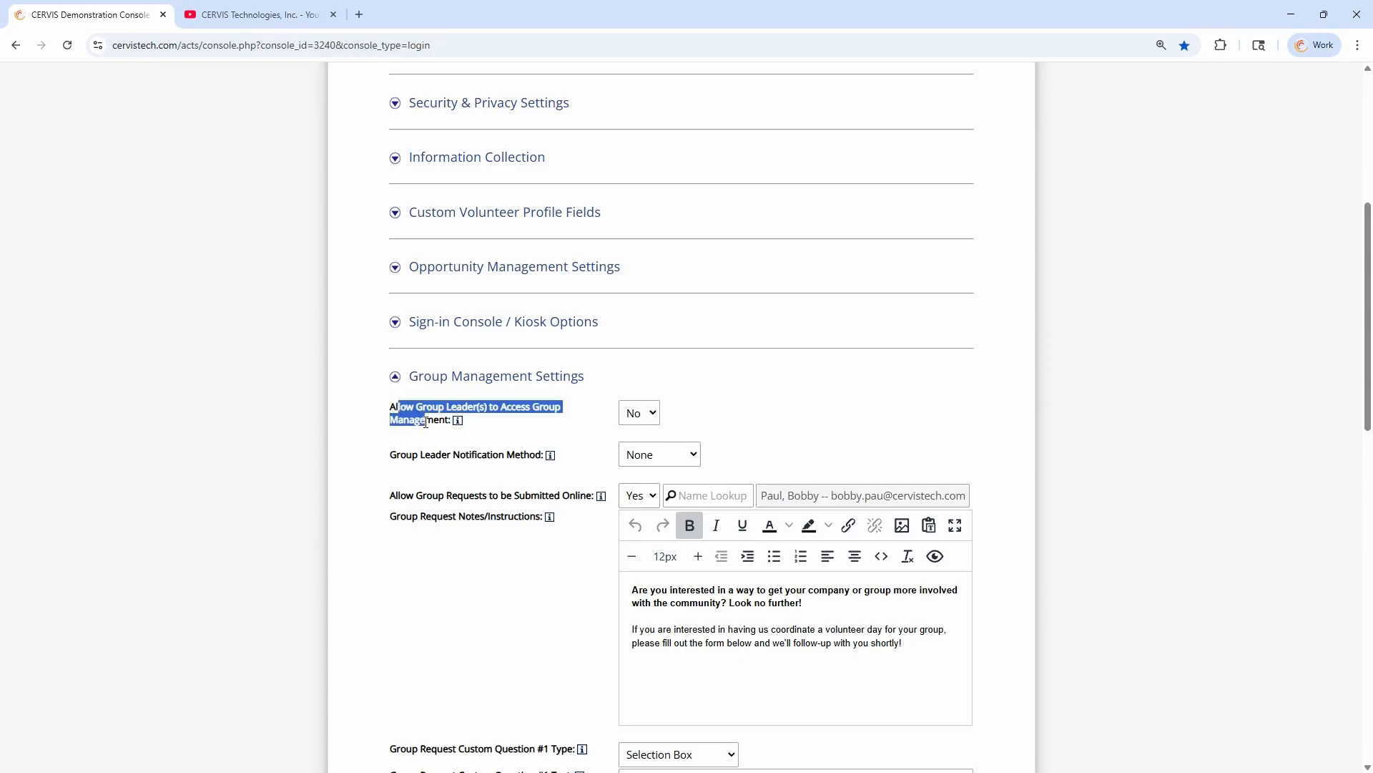
{"action": "left_click", "coordinate": [639, 412]}
{"action": "left_click", "coordinate": [638, 455]}
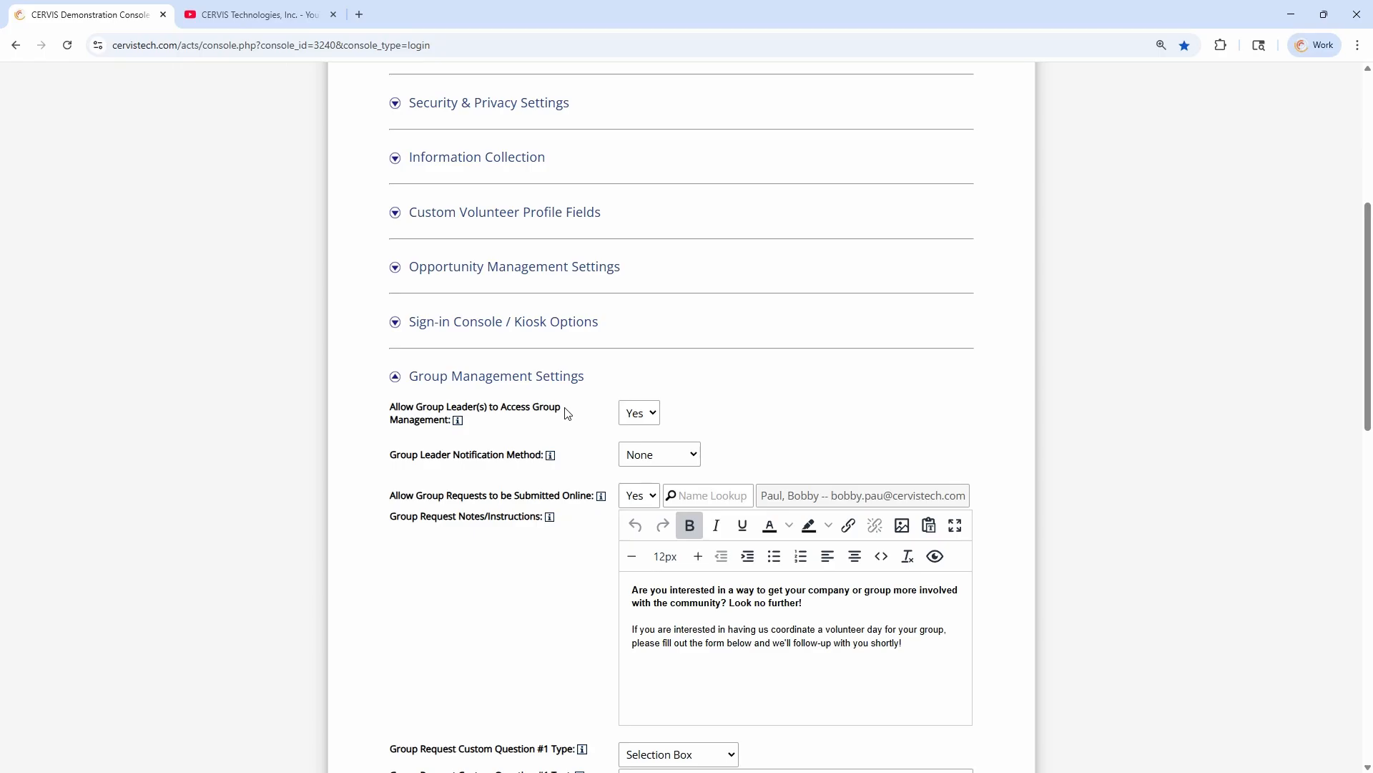
Examine the Allow Group Self-Registration setting and its options, keeping Yes - Reserve Only selected
{"action": "scroll", "coordinate": [592, 405], "scroll_direction": "down", "scroll_amount": 9}
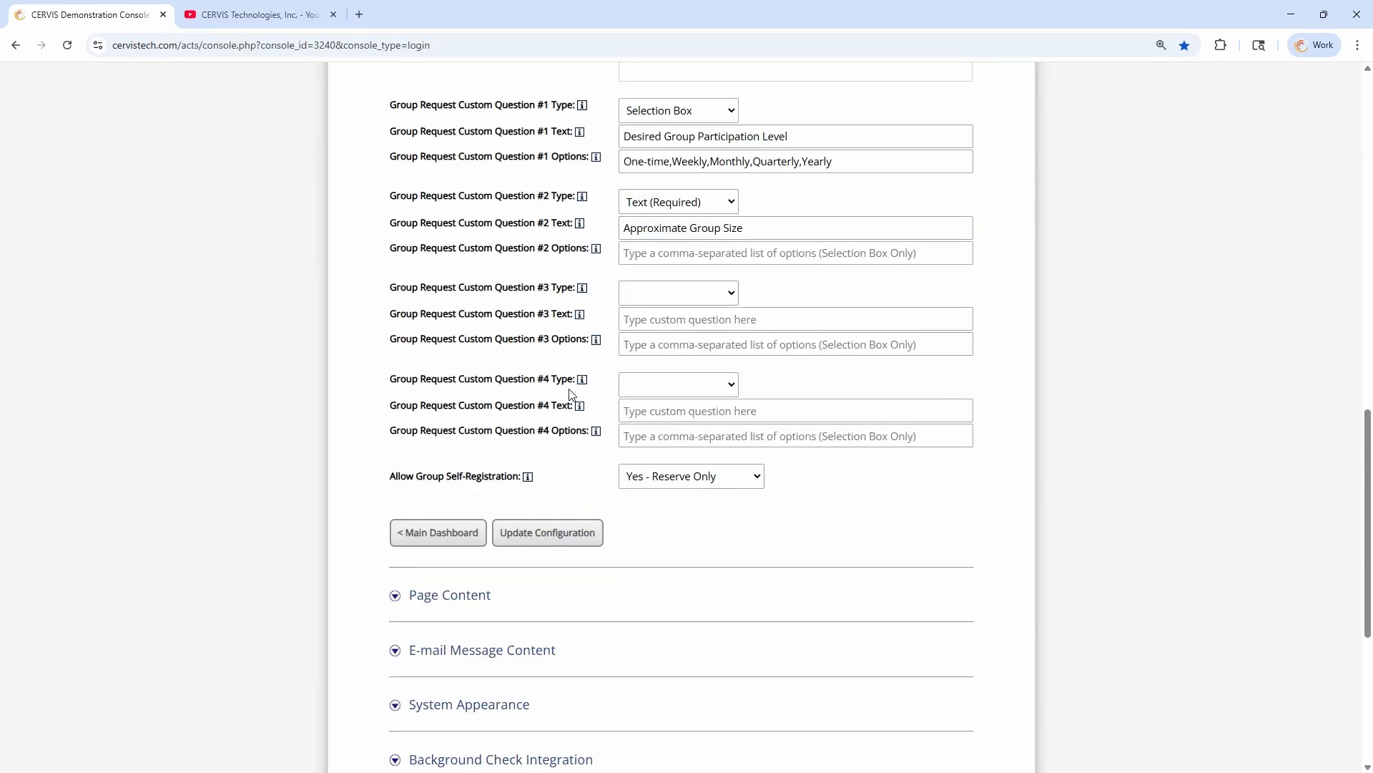
{"action": "left_click_drag", "start_coordinate": [389, 477], "coordinate": [416, 477]}
{"action": "left_click", "coordinate": [500, 477]}
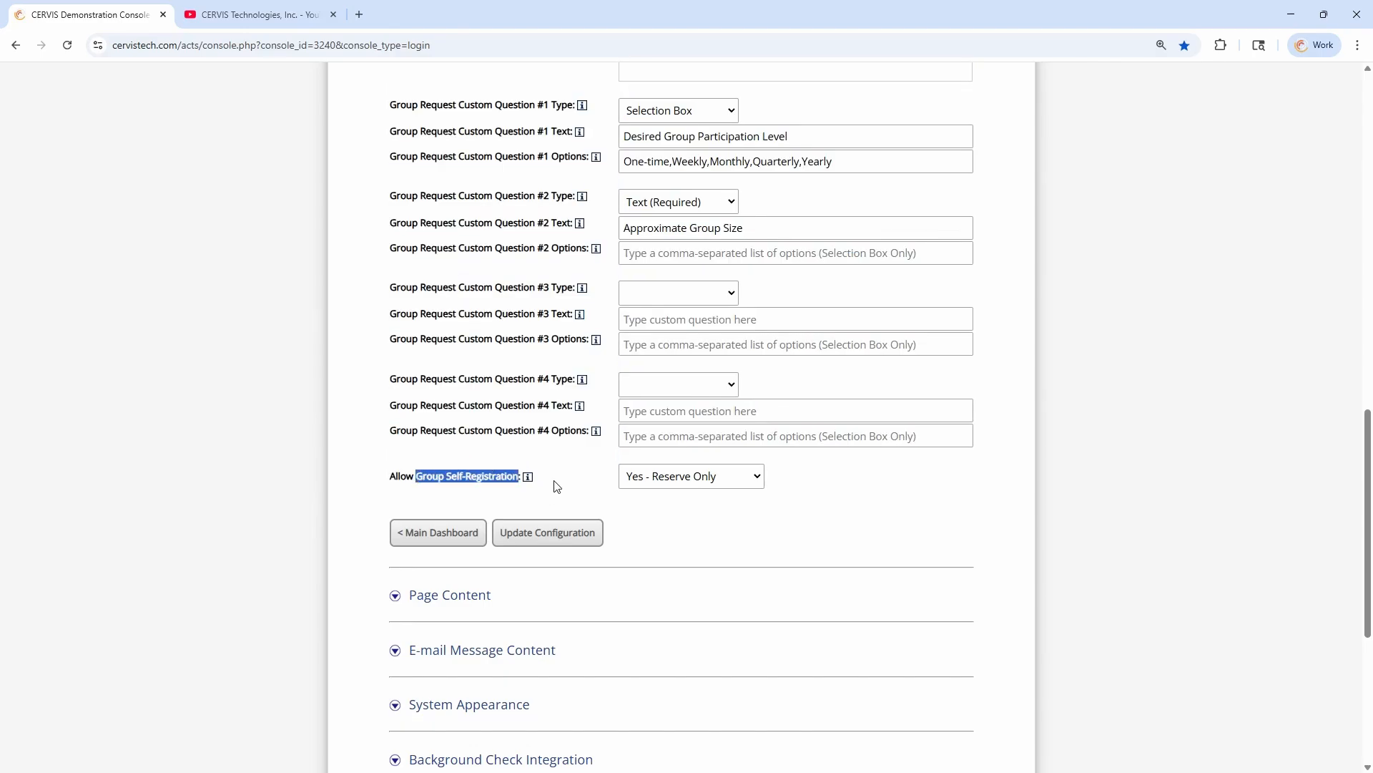
{"action": "left_click", "coordinate": [557, 486]}
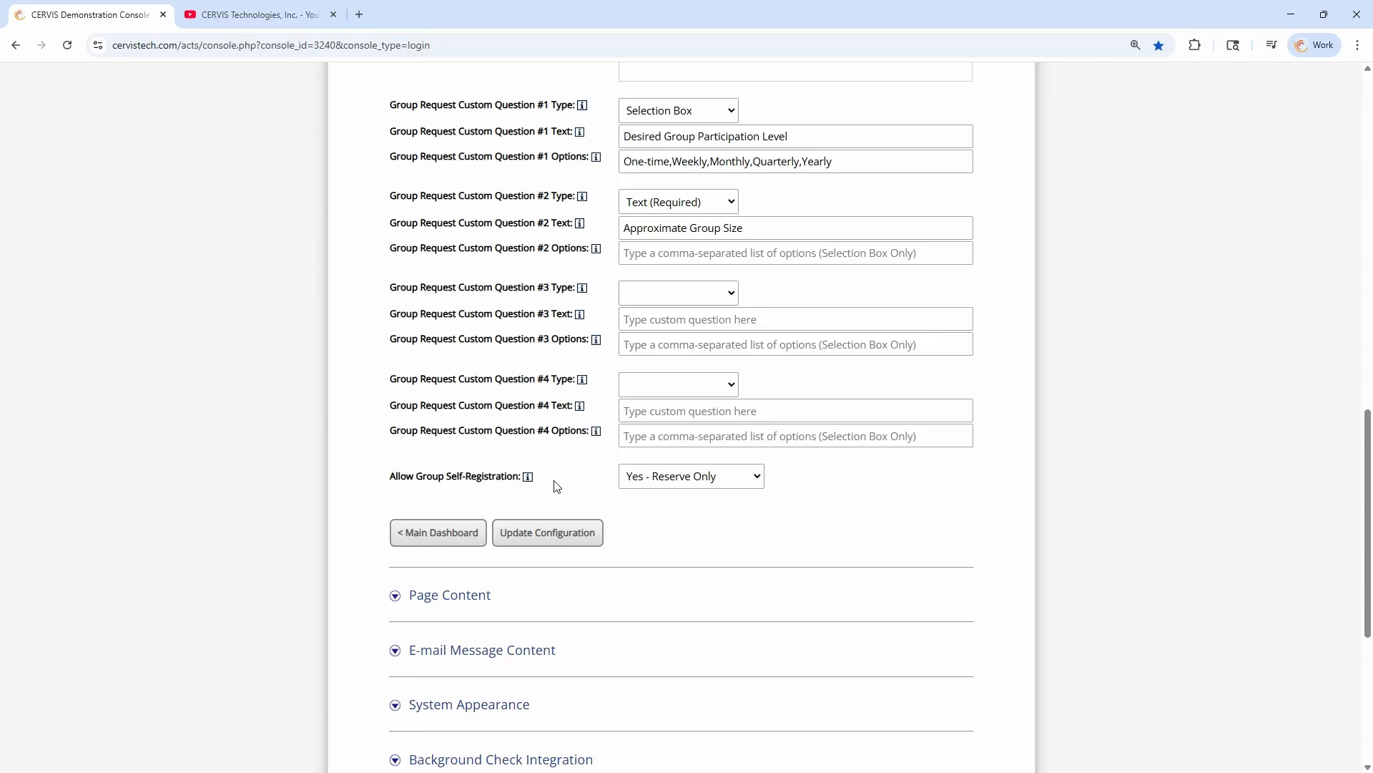
{"action": "left_click_drag", "start_coordinate": [416, 476], "coordinate": [515, 478]}
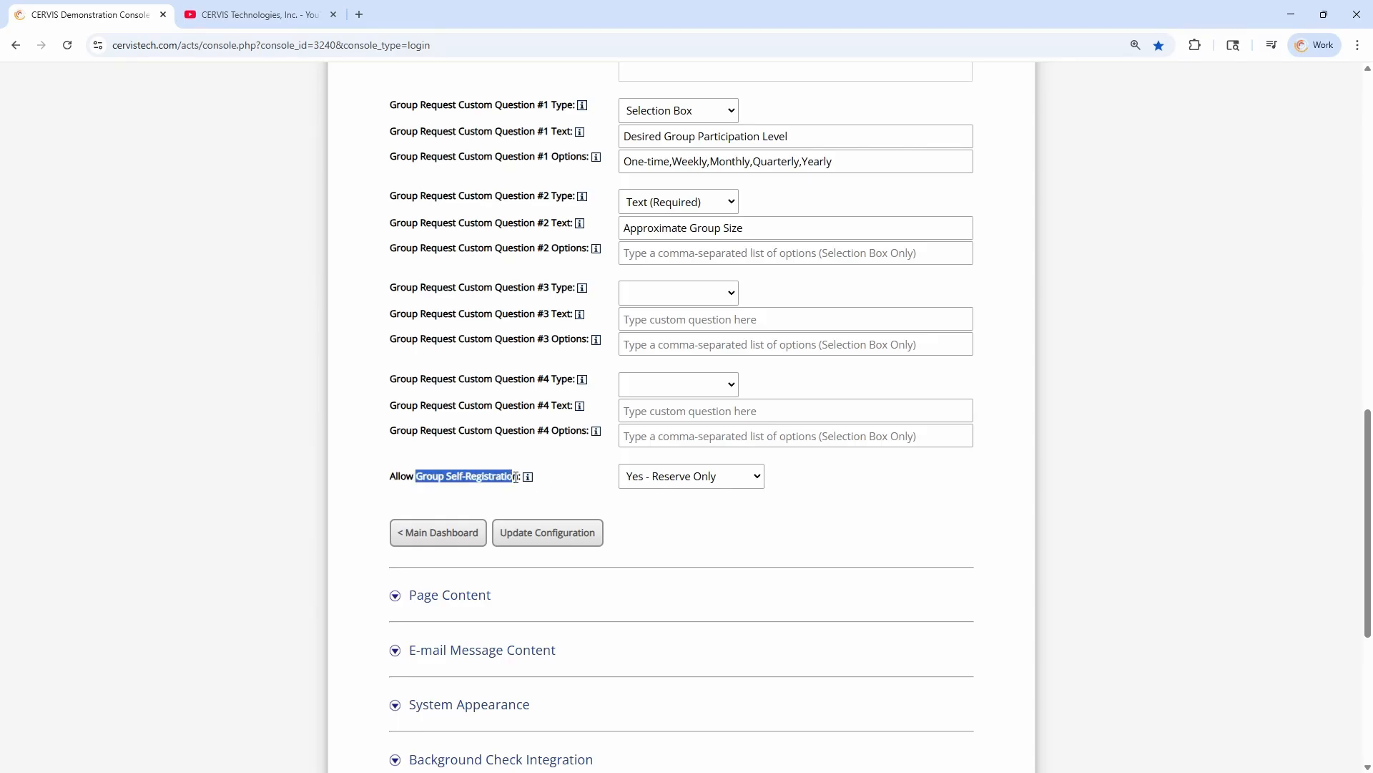
{"action": "left_click", "coordinate": [520, 478]}
{"action": "left_click", "coordinate": [626, 485]}
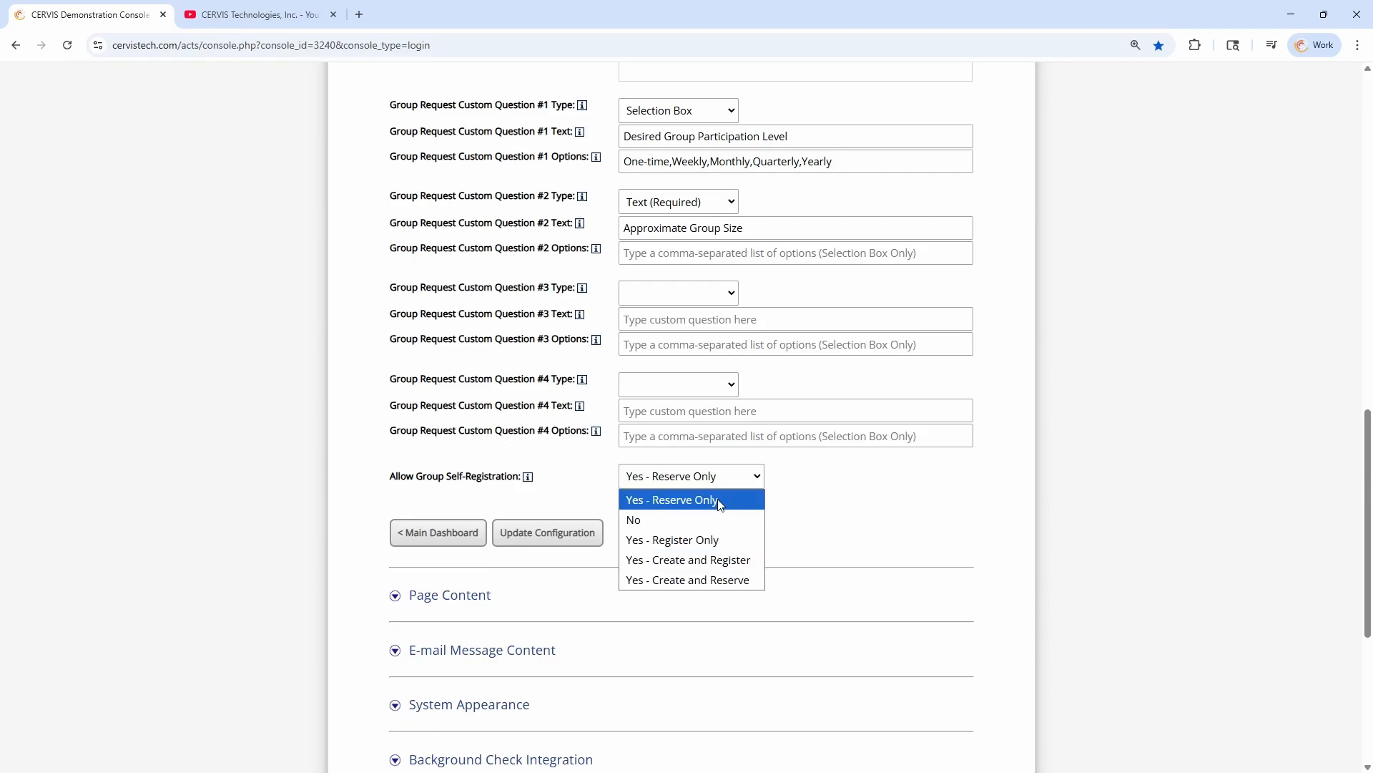
{"action": "left_click", "coordinate": [704, 505]}
Switch Allow Group Self-Registration to No and back to Yes - Reserve Only
{"action": "left_click", "coordinate": [661, 487]}
{"action": "left_click", "coordinate": [645, 515]}
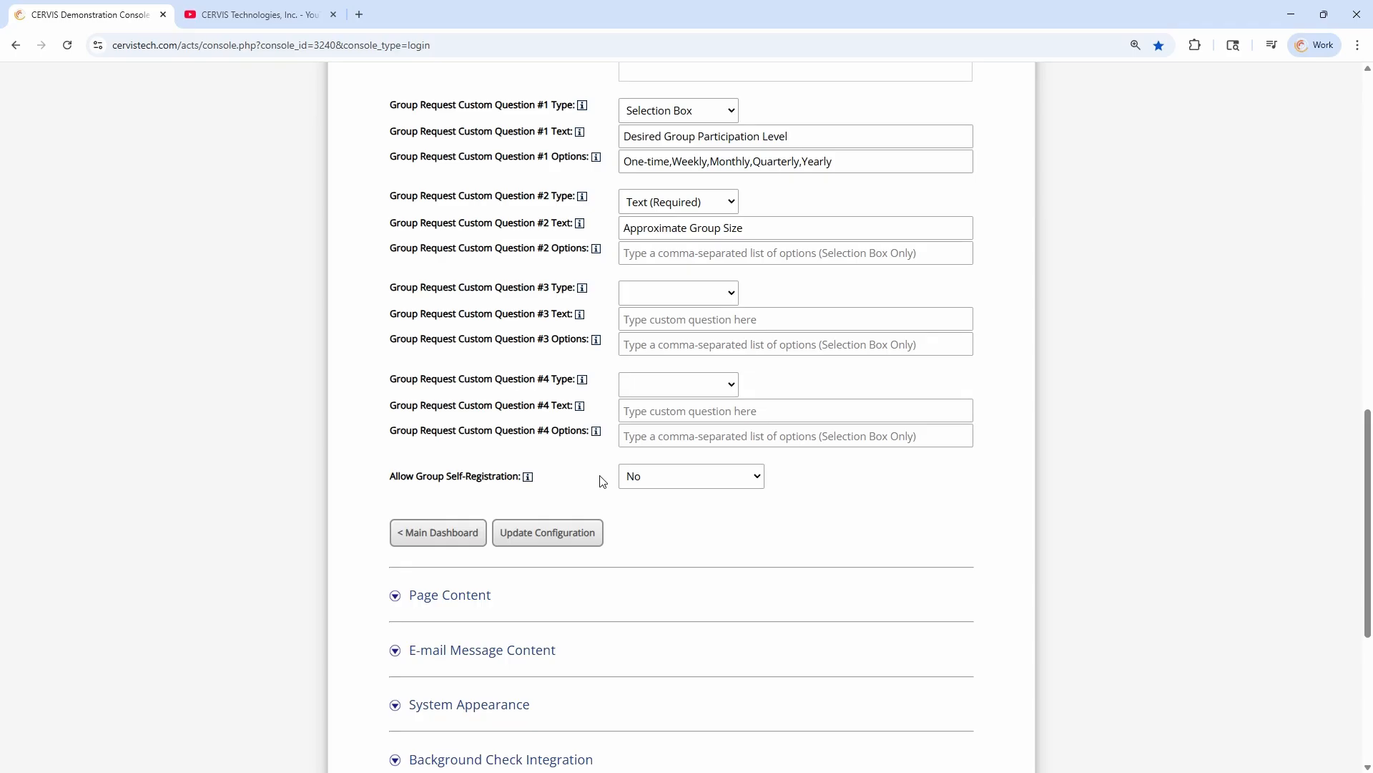
{"action": "left_click", "coordinate": [663, 485]}
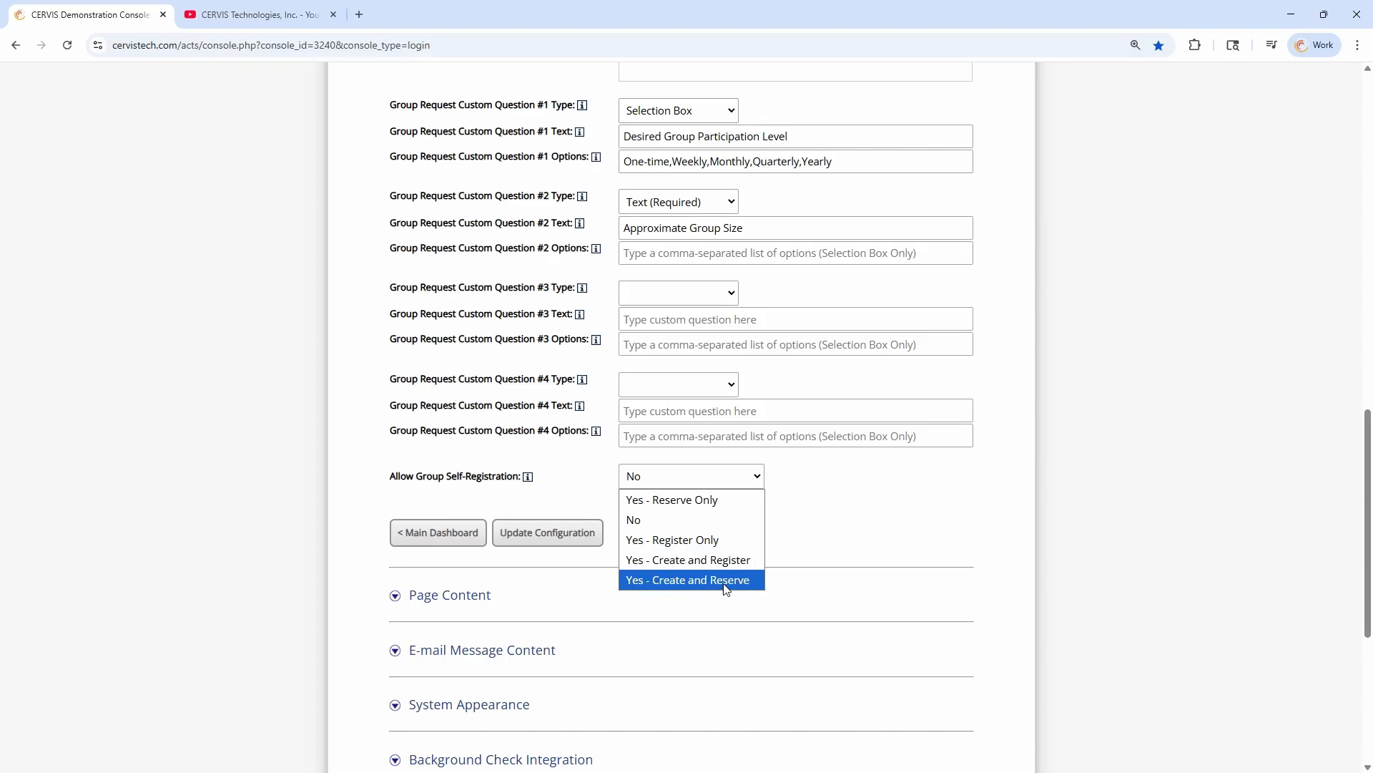
{"action": "left_click", "coordinate": [705, 504]}
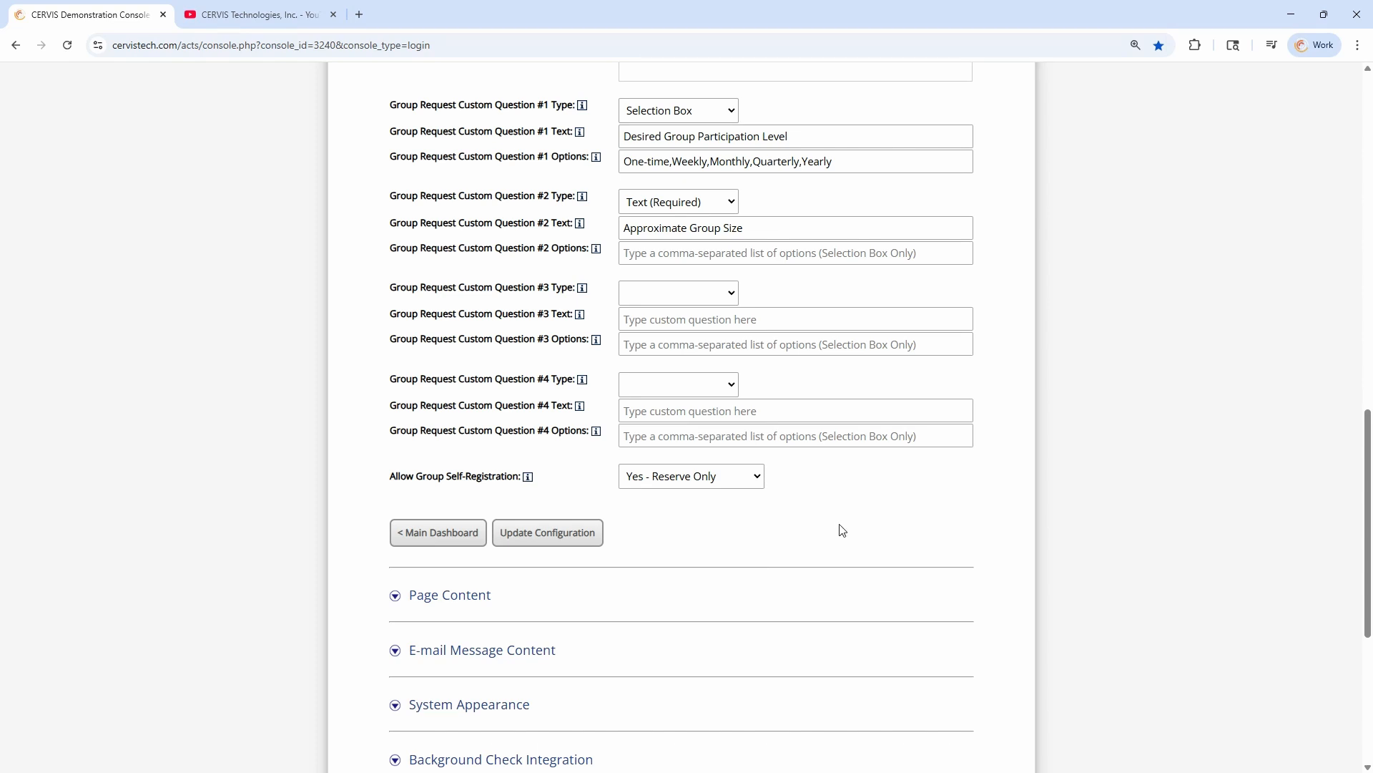
Leave the configuration for the CERVIS Event Listing and open the Sort and Repack opportunity
{"action": "scroll", "coordinate": [851, 526], "scroll_direction": "up", "scroll_amount": 15}
{"action": "left_click", "coordinate": [970, 233]}
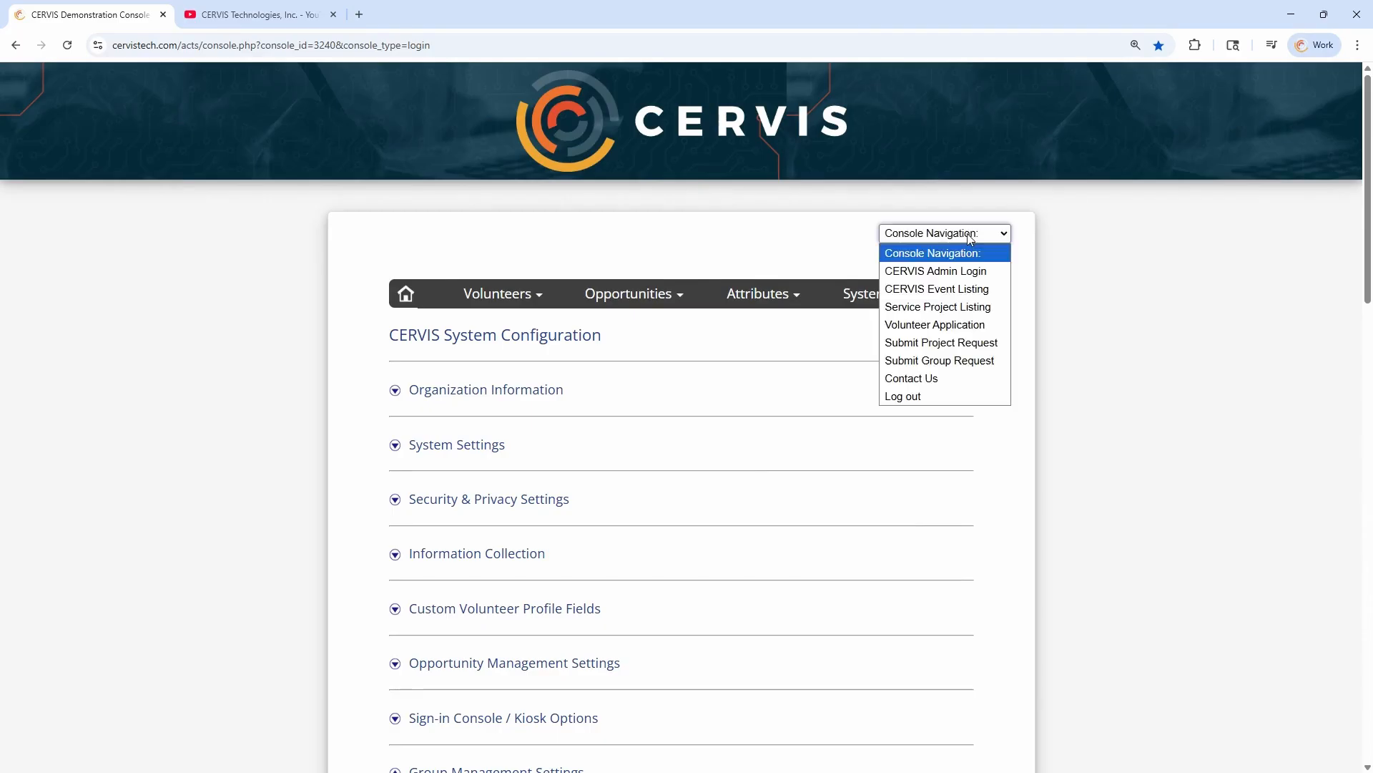
{"action": "left_click", "coordinate": [937, 289]}
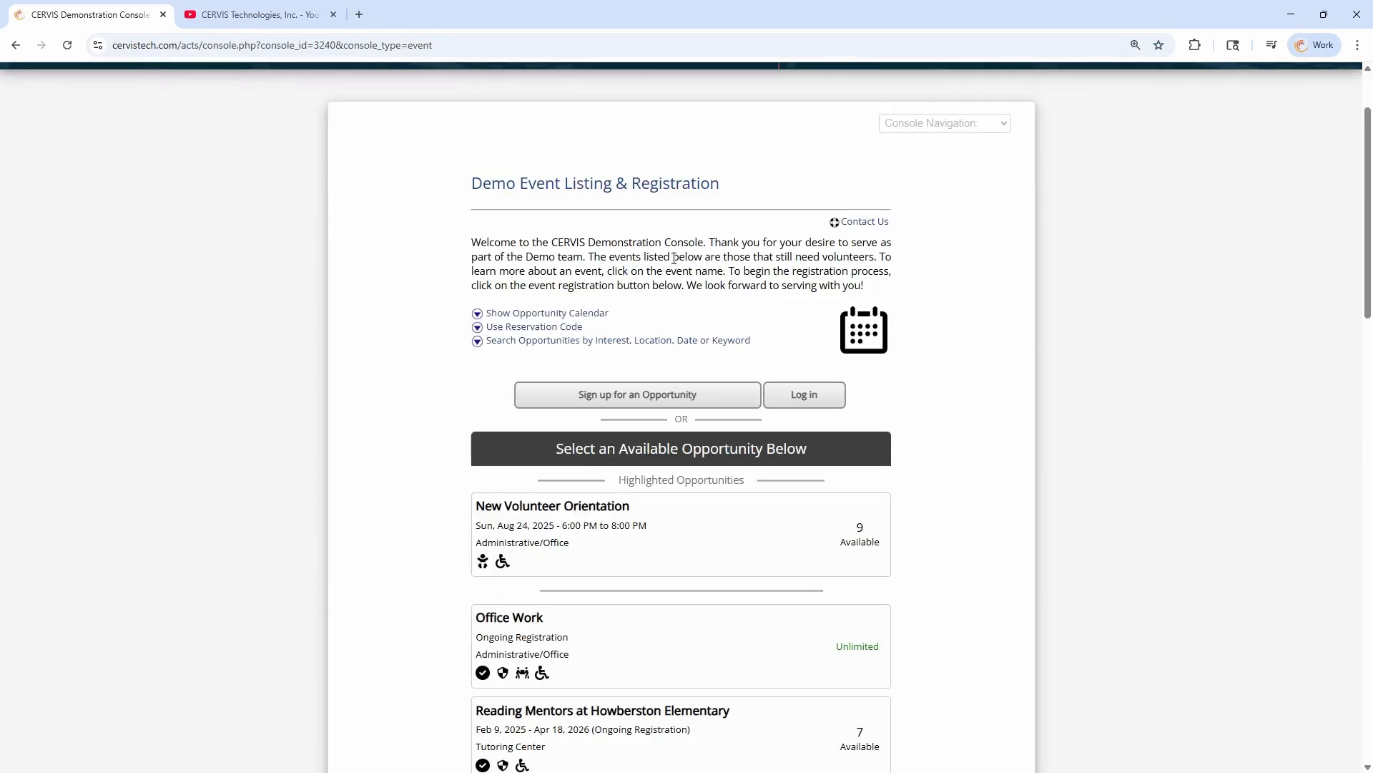
{"action": "scroll", "coordinate": [776, 257], "scroll_direction": "down", "scroll_amount": 9}
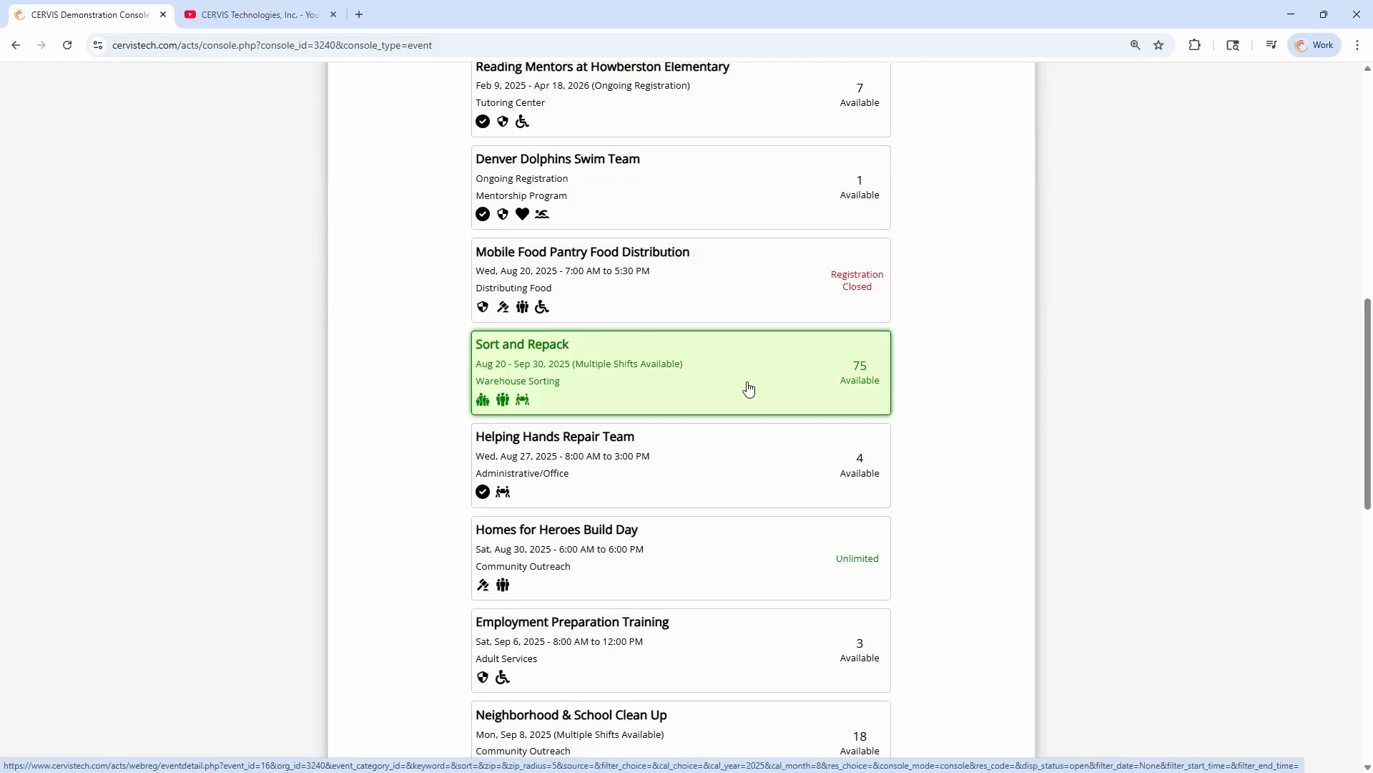
{"action": "left_click", "coordinate": [721, 389]}
Start a group sign-up for the Mon, Sep 22, 2025, 1:00 PM to 4:00 PM slot and log in with Google
{"action": "scroll", "coordinate": [928, 340], "scroll_direction": "down", "scroll_amount": 10}
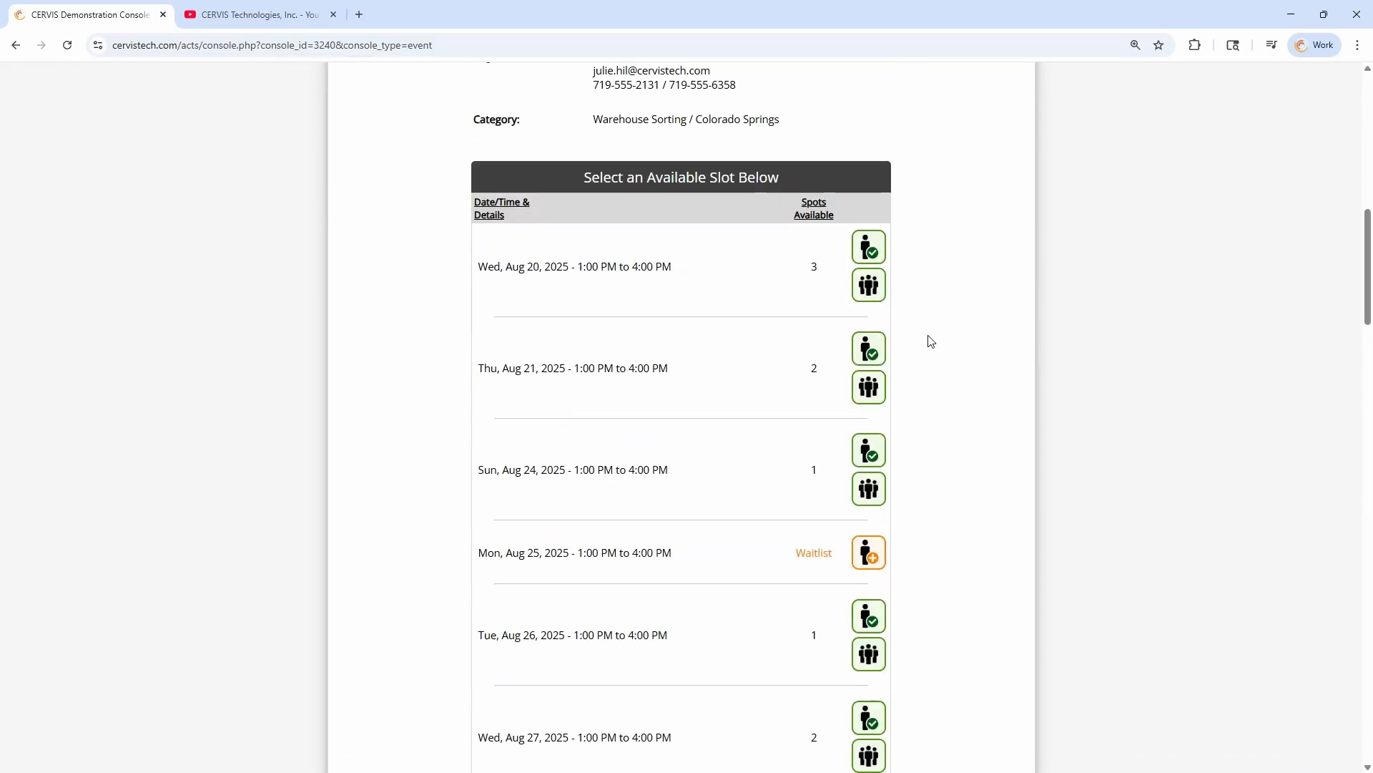
{"action": "scroll", "coordinate": [950, 337], "scroll_direction": "down", "scroll_amount": 2}
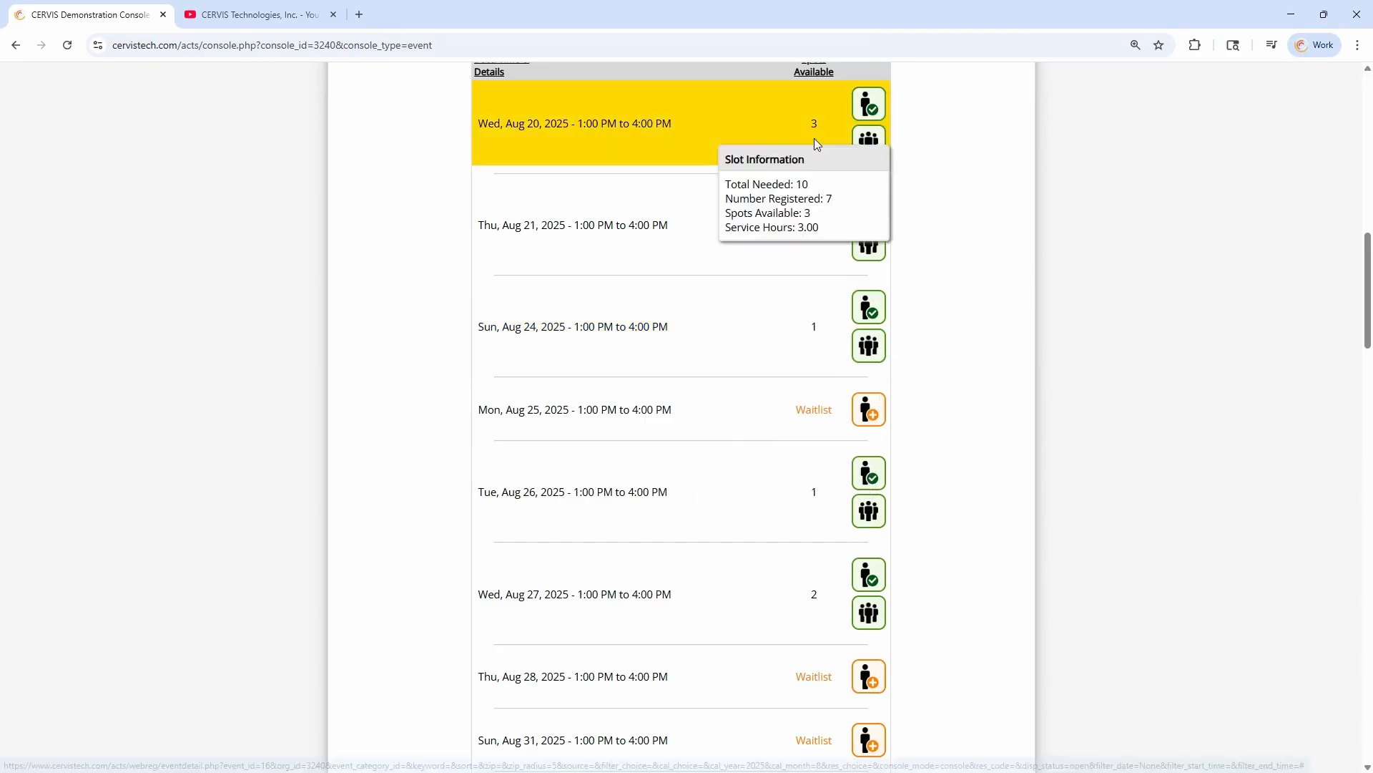
{"action": "scroll", "coordinate": [659, 470], "scroll_direction": "down", "scroll_amount": 8}
{"action": "scroll", "coordinate": [646, 461], "scroll_direction": "down", "scroll_amount": 12}
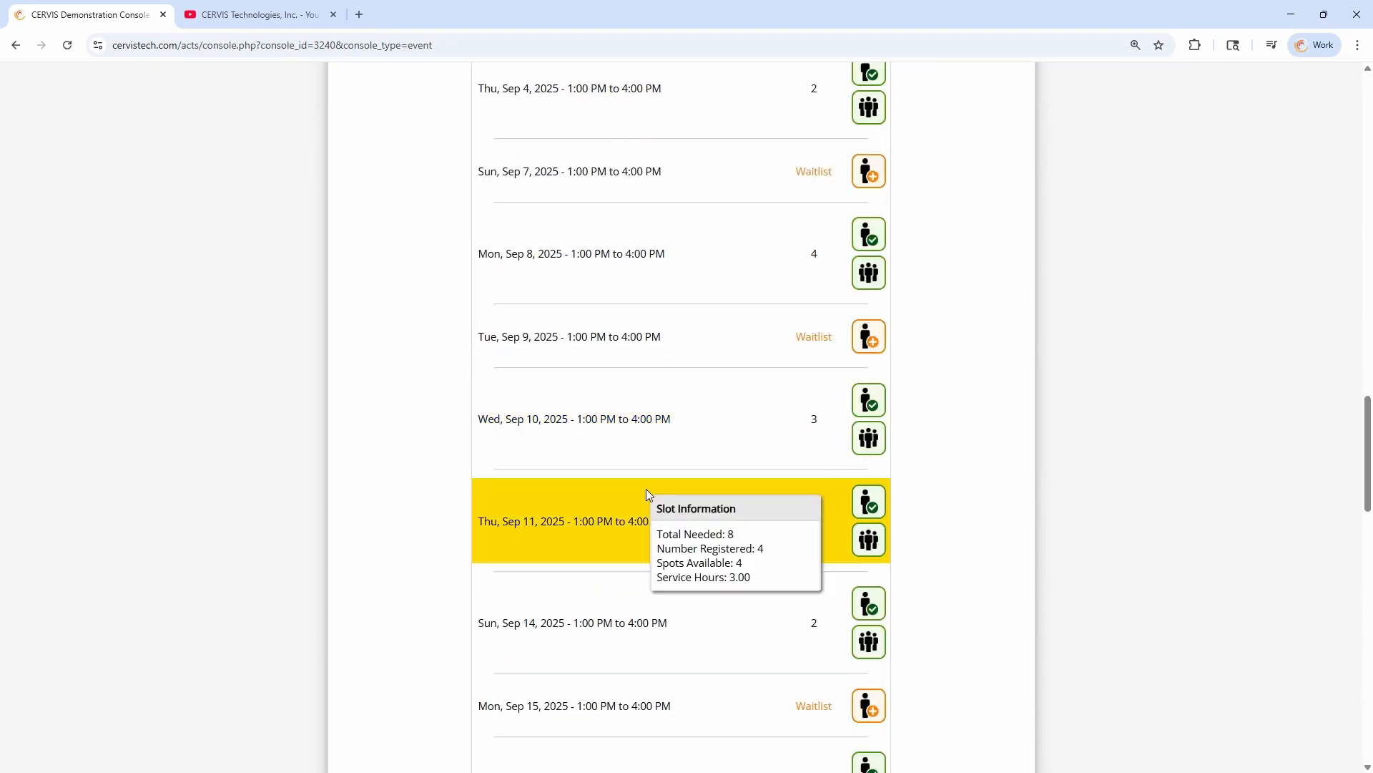
{"action": "scroll", "coordinate": [687, 529], "scroll_direction": "down", "scroll_amount": 4}
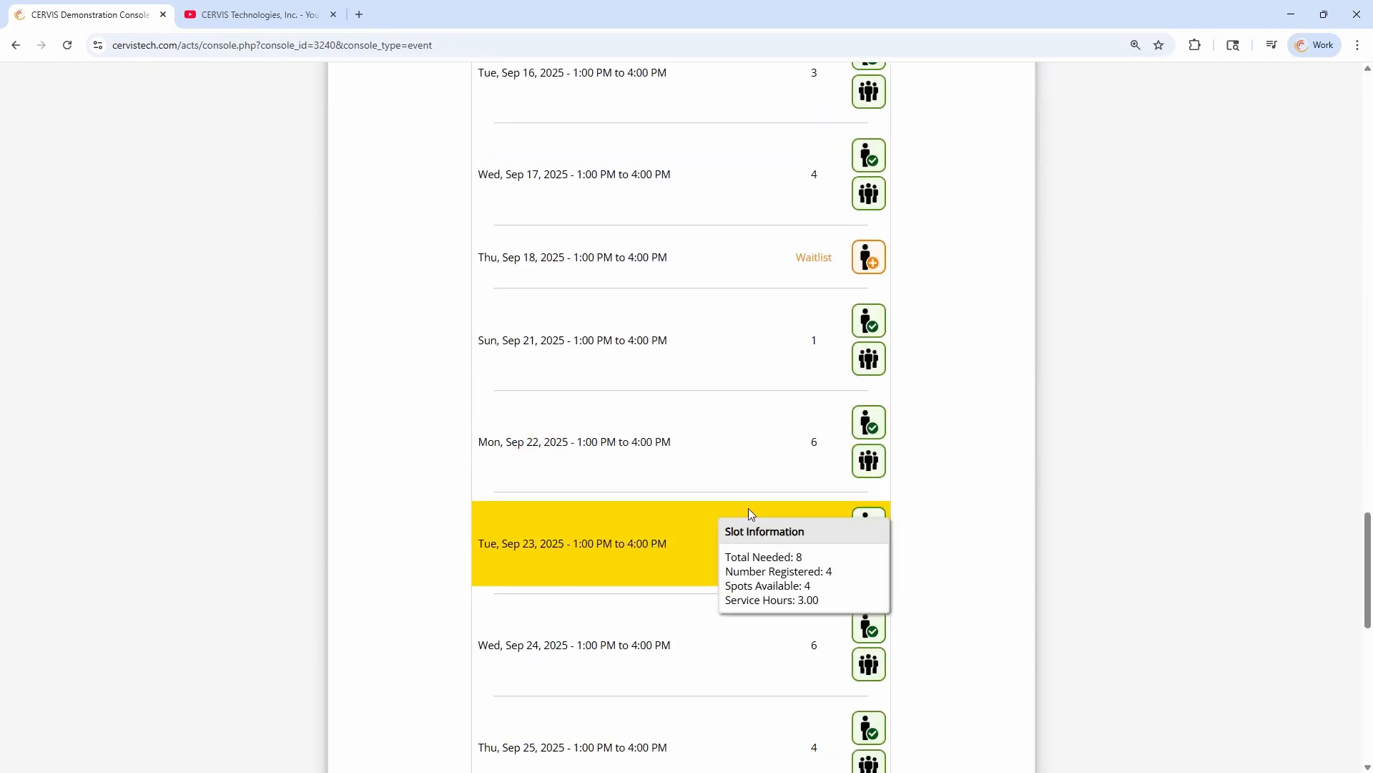
{"action": "left_click", "coordinate": [871, 462]}
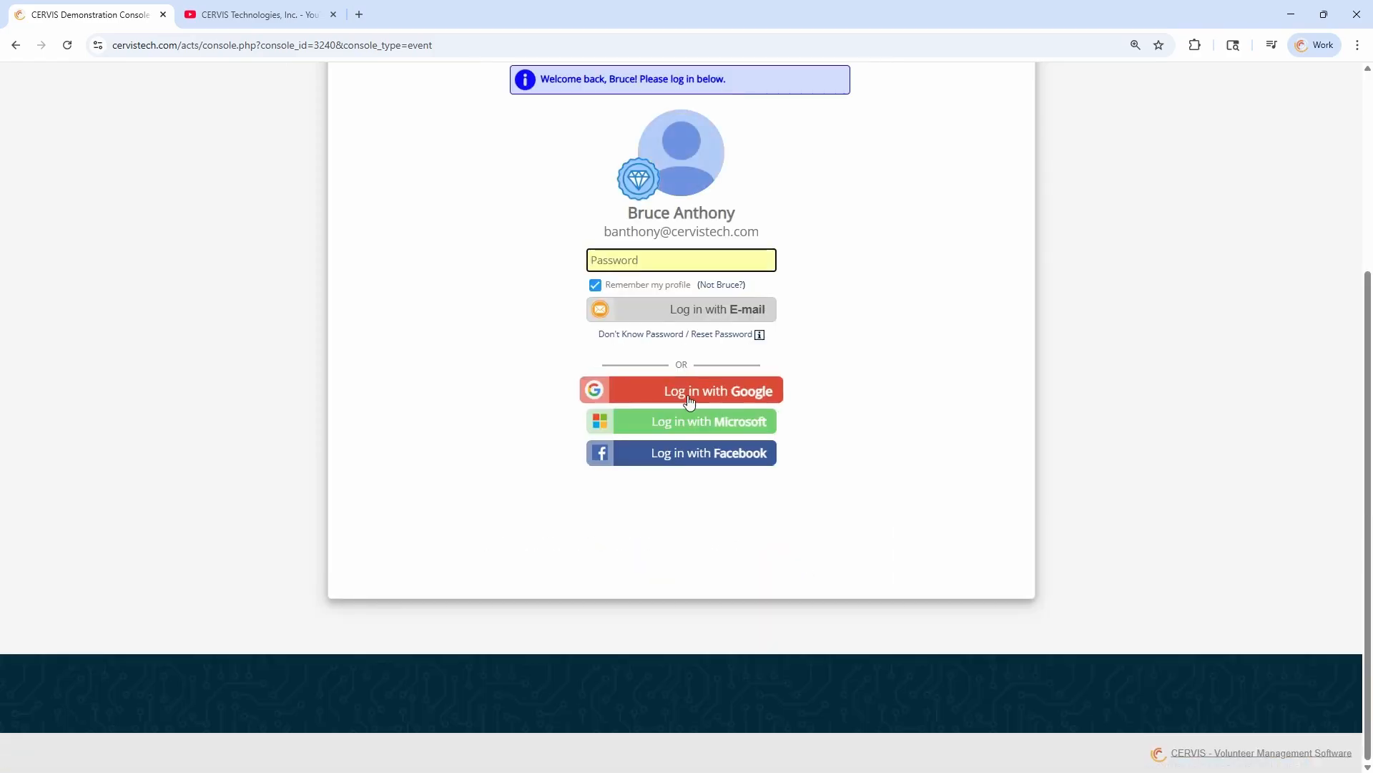
{"action": "left_click", "coordinate": [681, 390]}
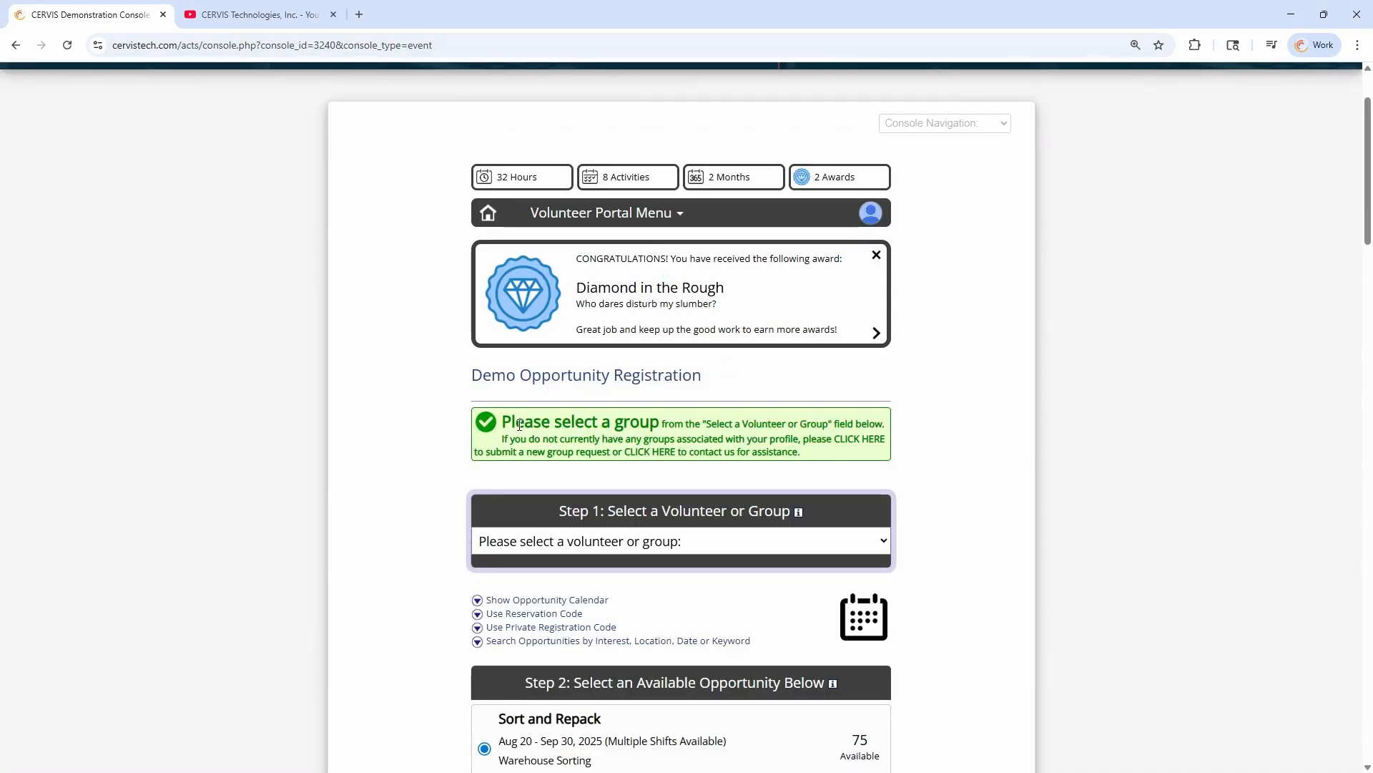
Select the Tau Beta Pi - Colorado Springs Chapter group and proceed to sign it up for Sort and Repack
{"action": "scroll", "coordinate": [602, 534], "scroll_direction": "down", "scroll_amount": 2}
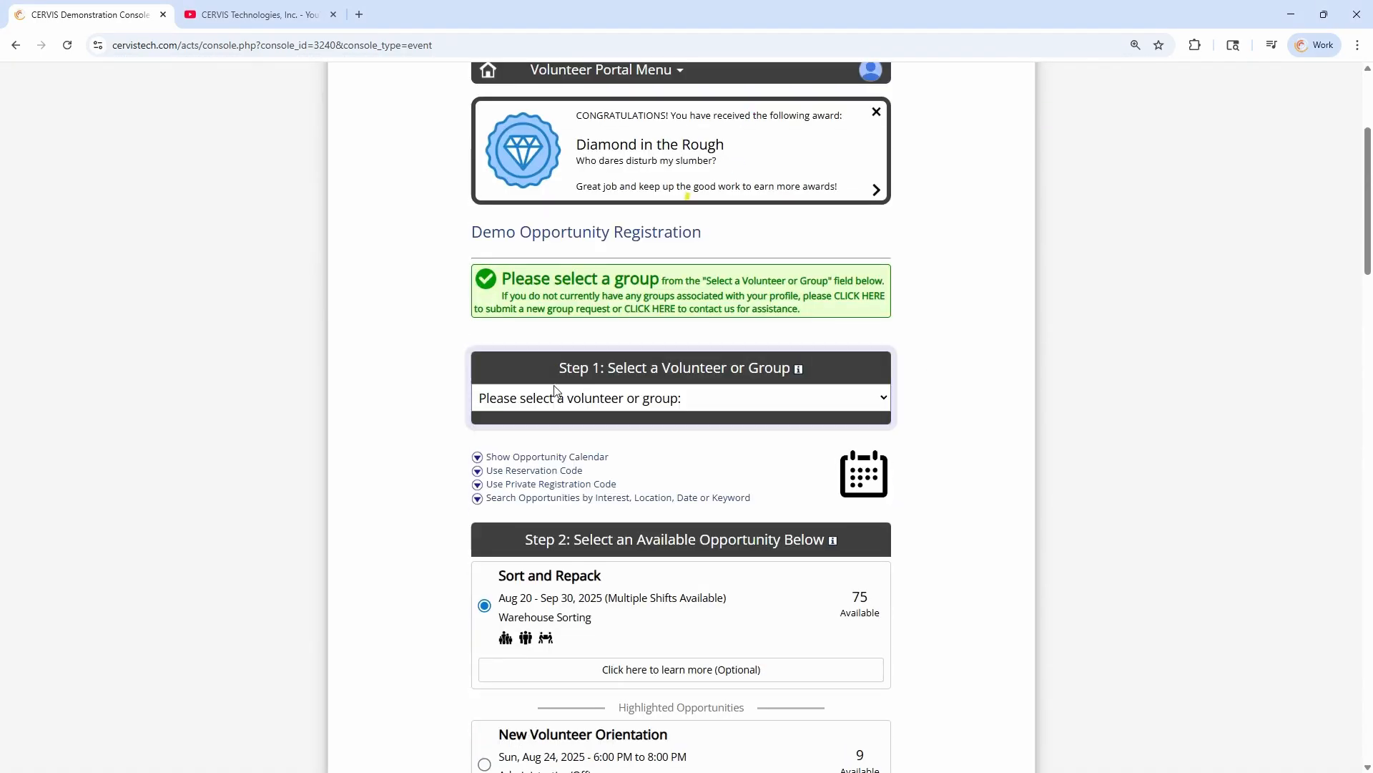
{"action": "left_click_drag", "start_coordinate": [615, 367], "coordinate": [742, 371]}
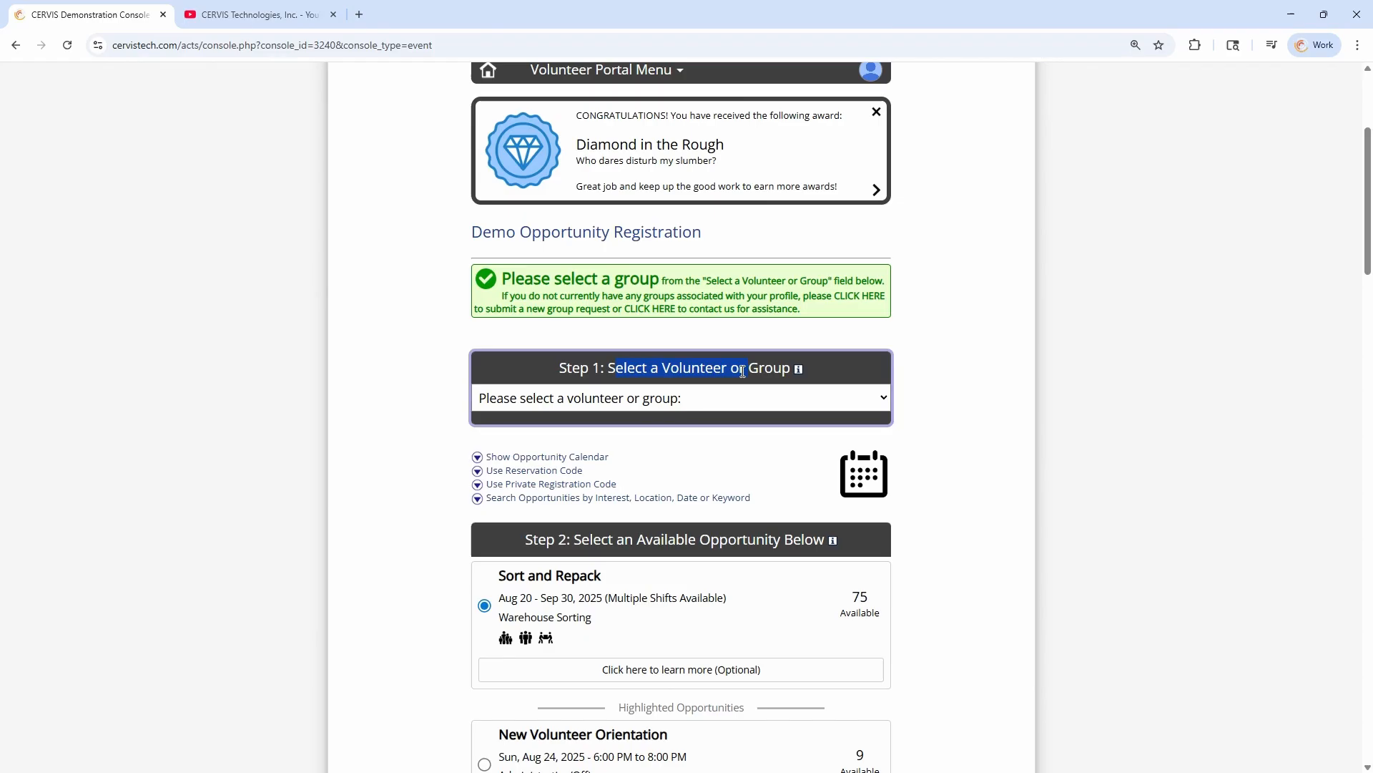
{"action": "left_click", "coordinate": [684, 400]}
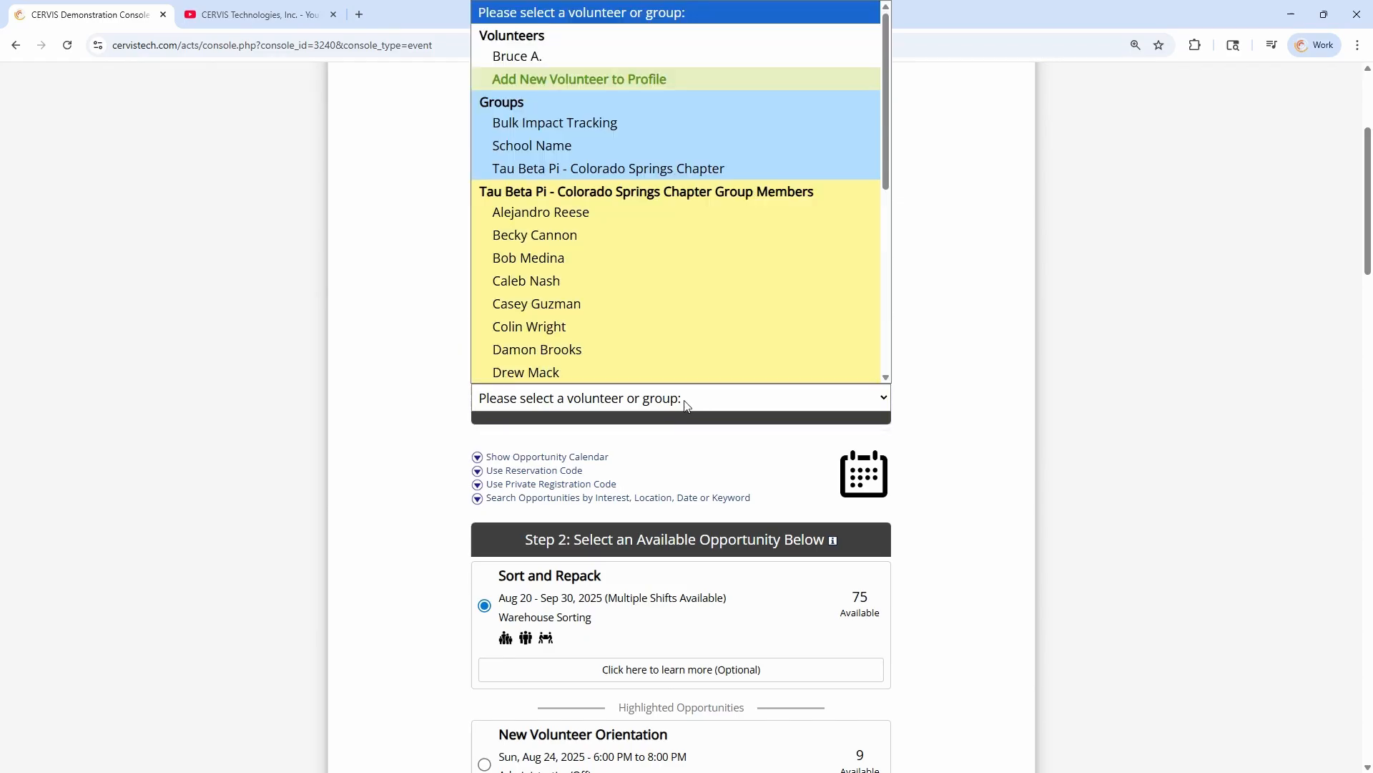
{"action": "left_click", "coordinate": [616, 170]}
{"action": "scroll", "coordinate": [429, 455], "scroll_direction": "down", "scroll_amount": 2}
{"action": "left_click", "coordinate": [637, 399]}
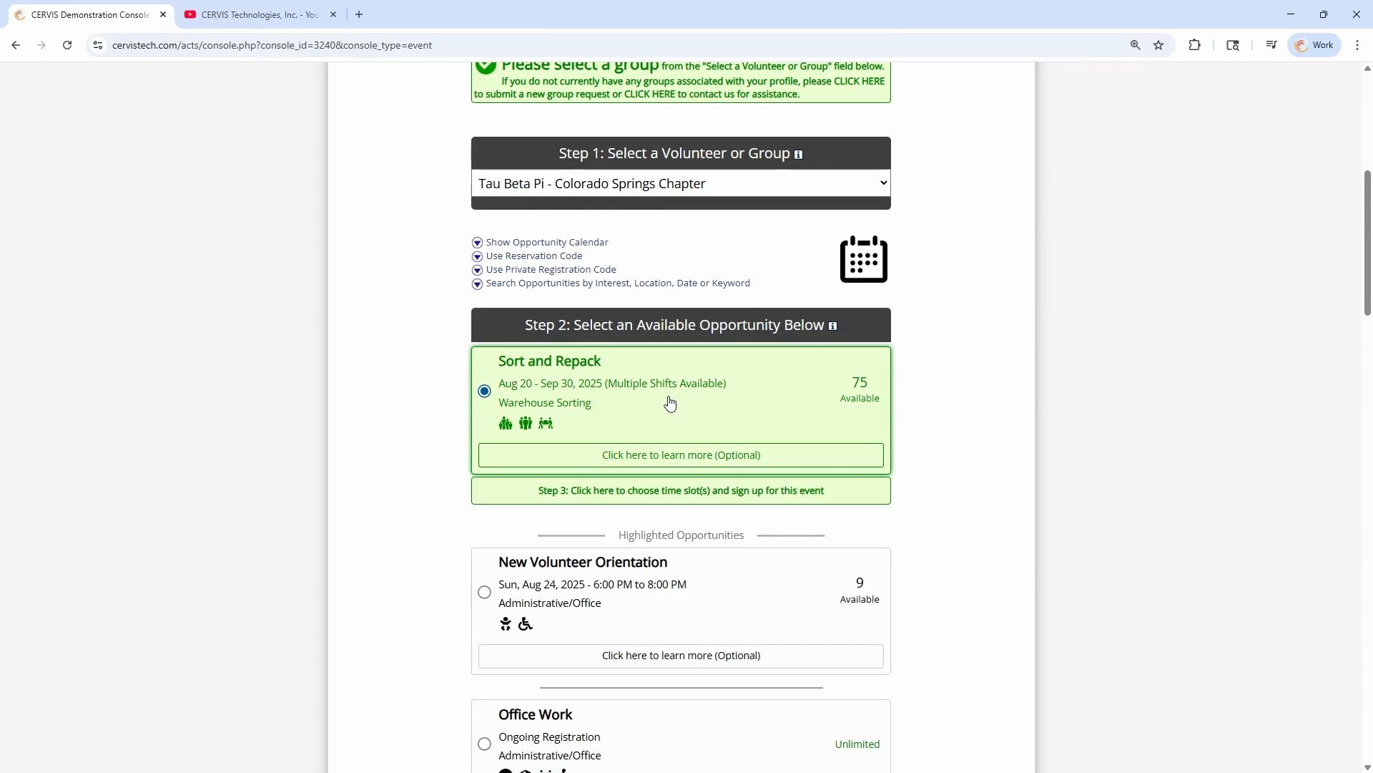
{"action": "left_click", "coordinate": [672, 495]}
Enter 6 group participants and create the group reservation for the Mon, Sep 22, 2025 slot
{"action": "left_click", "coordinate": [685, 617]}
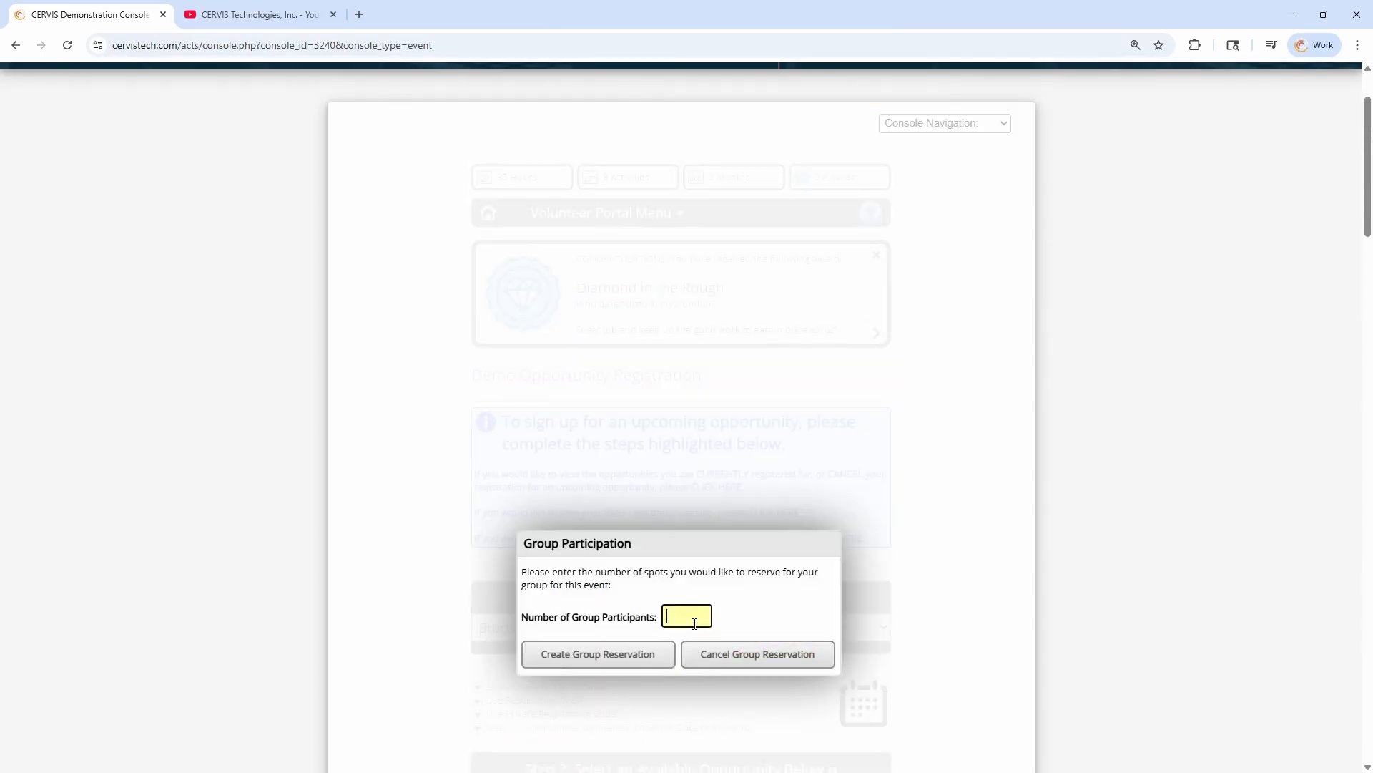
{"action": "scroll", "coordinate": [1003, 496], "scroll_direction": "down", "scroll_amount": 4}
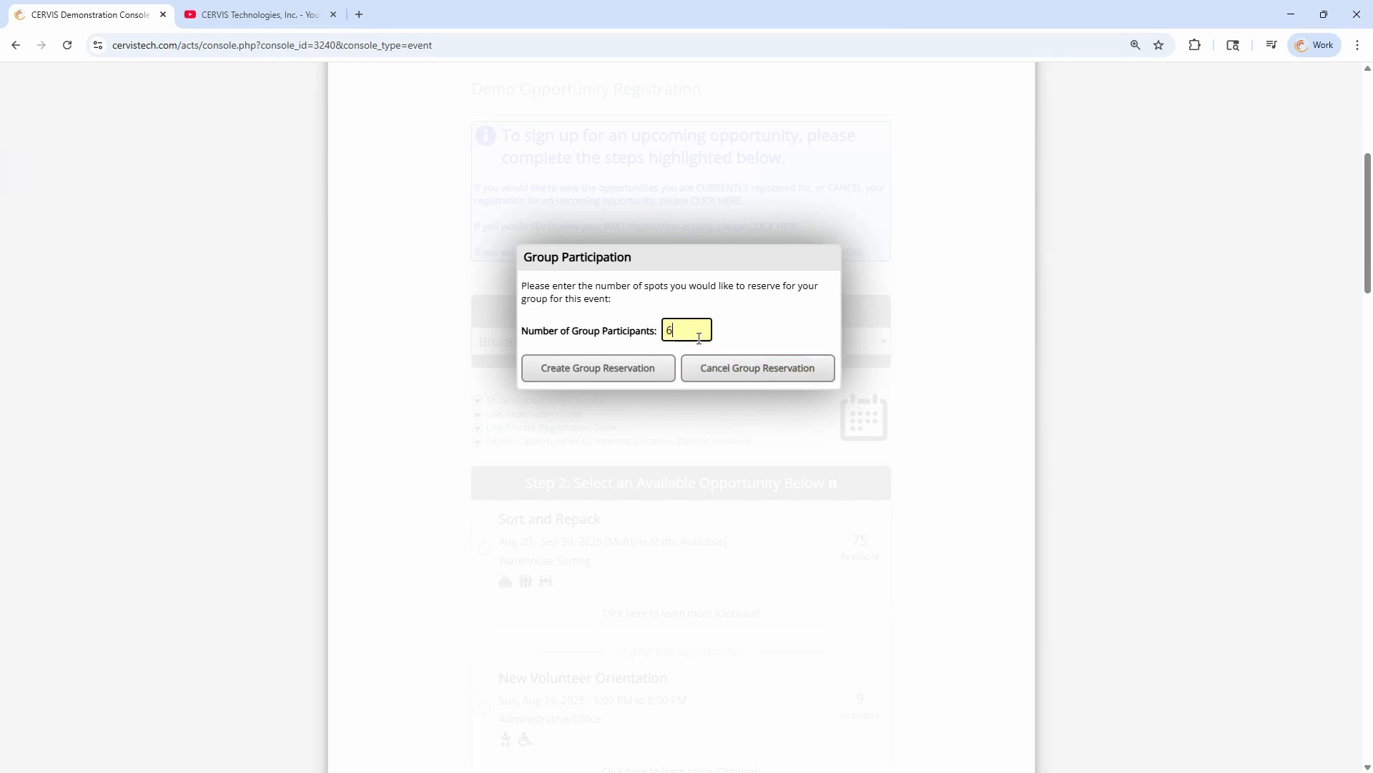
{"action": "left_click", "coordinate": [619, 369]}
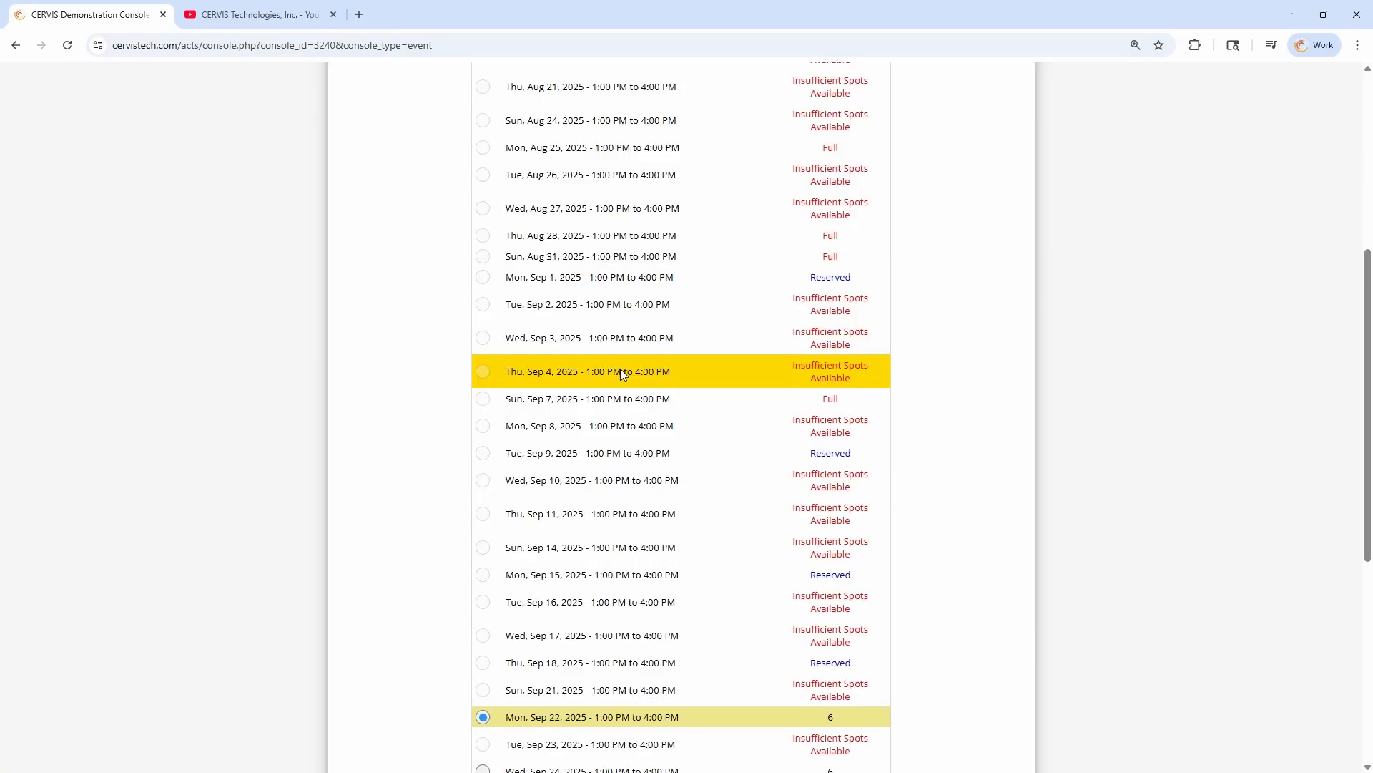
{"action": "scroll", "coordinate": [844, 603], "scroll_direction": "down", "scroll_amount": 5}
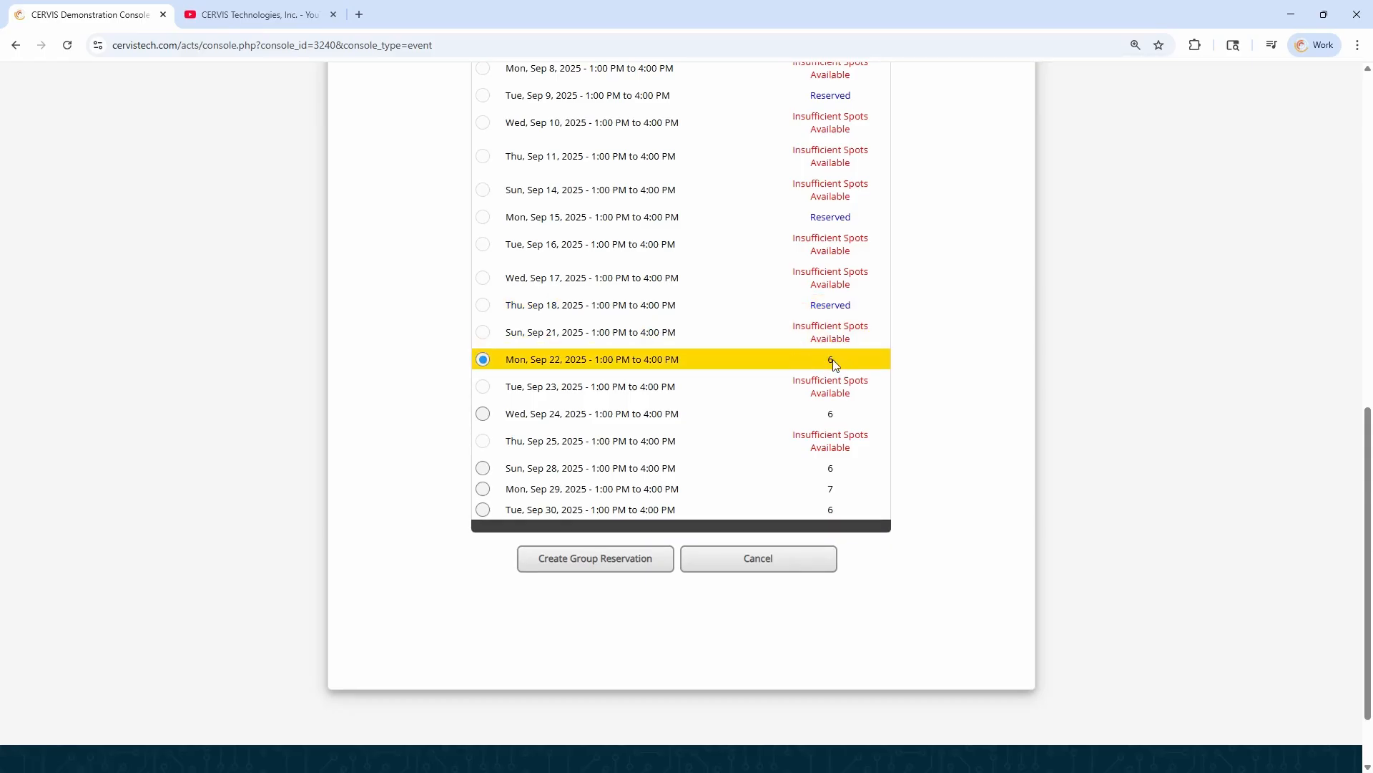
{"action": "left_click", "coordinate": [598, 560]}
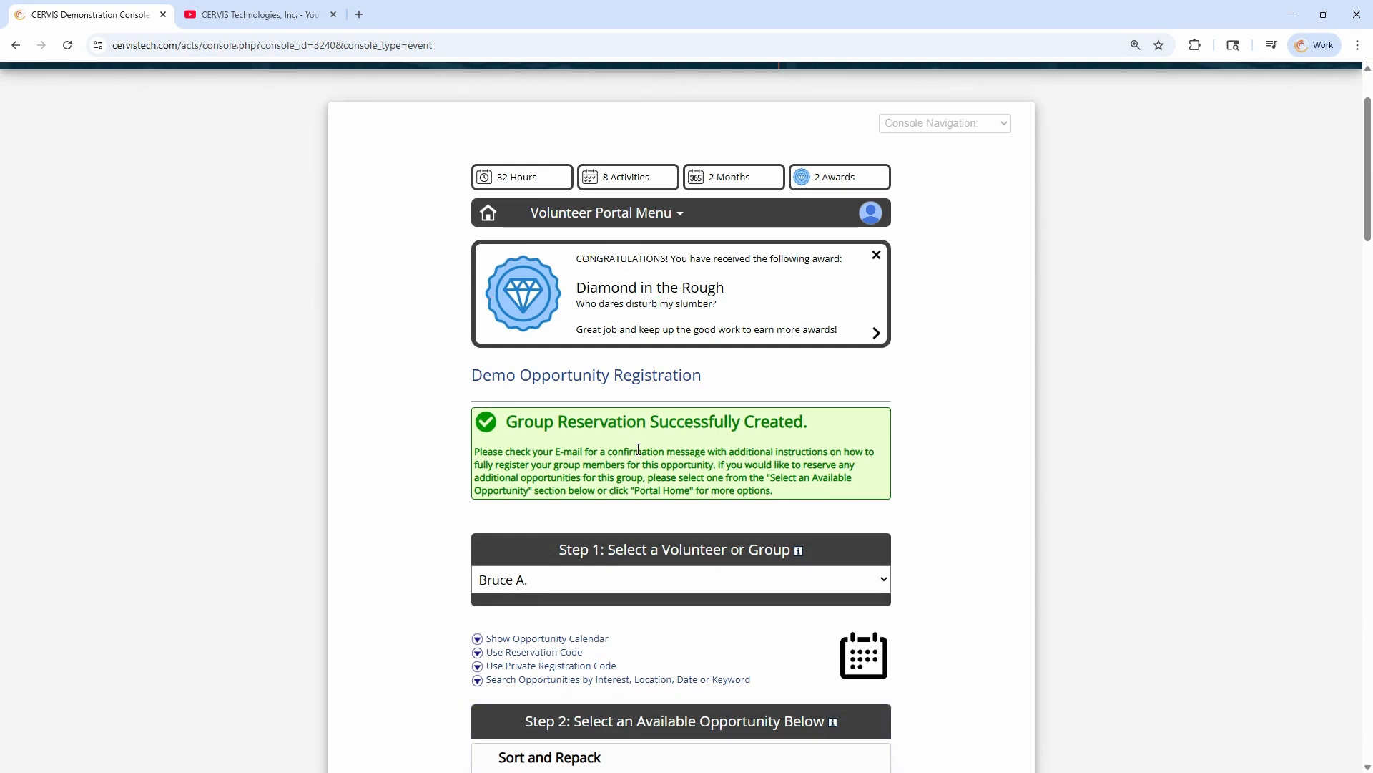
Read the group reservation confirmation and its instructions for fully registering the group members
{"action": "left_click_drag", "start_coordinate": [505, 421], "coordinate": [822, 427]}
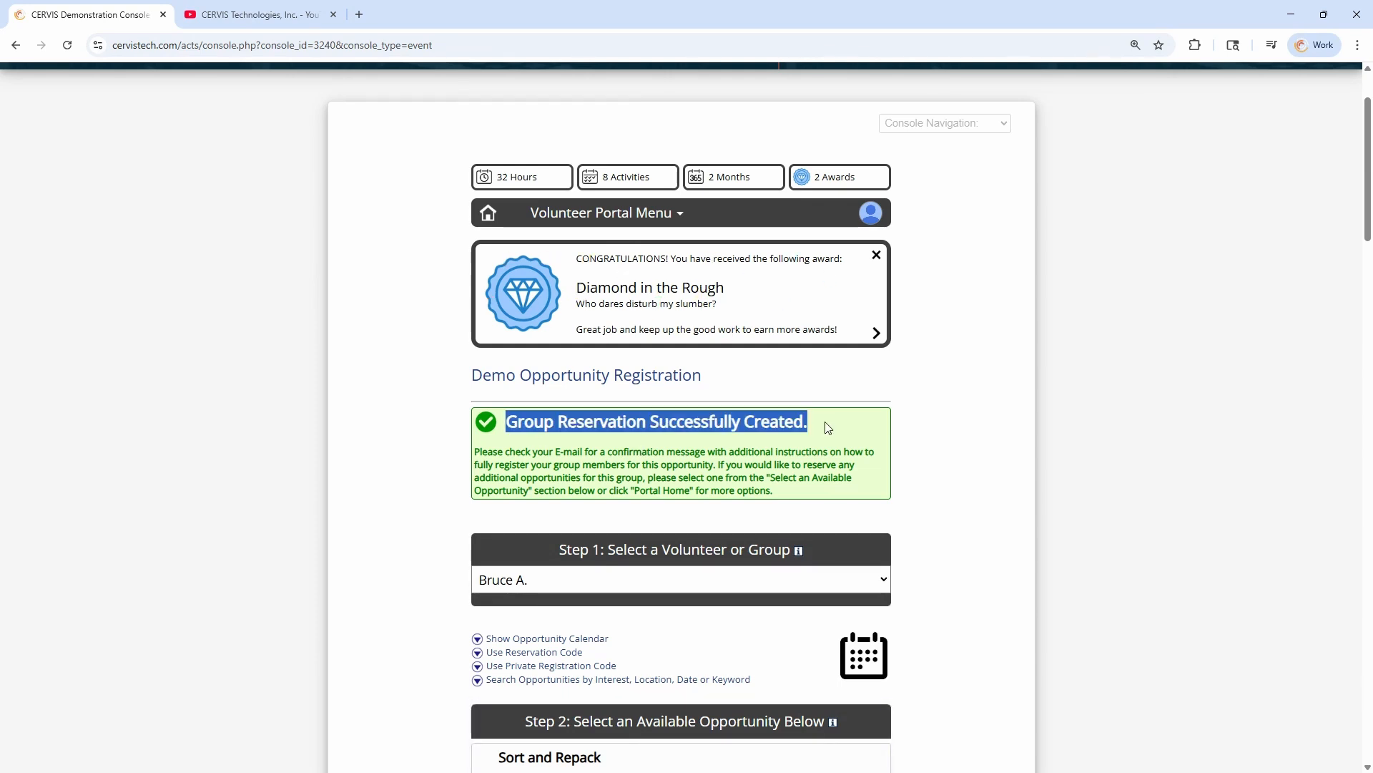
{"action": "left_click", "coordinate": [819, 430]}
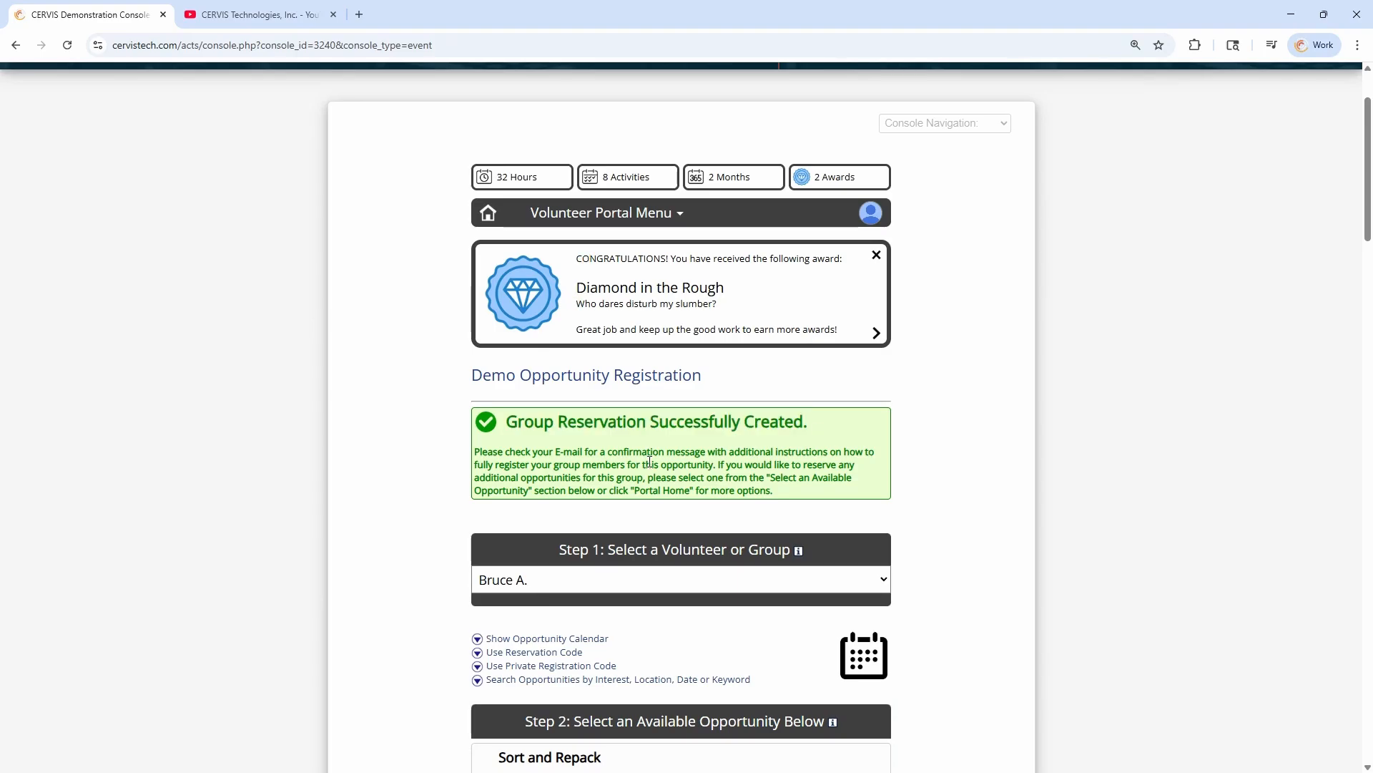
{"action": "left_click_drag", "start_coordinate": [515, 451], "coordinate": [621, 465]}
{"action": "left_click_drag", "start_coordinate": [475, 466], "coordinate": [726, 469]}
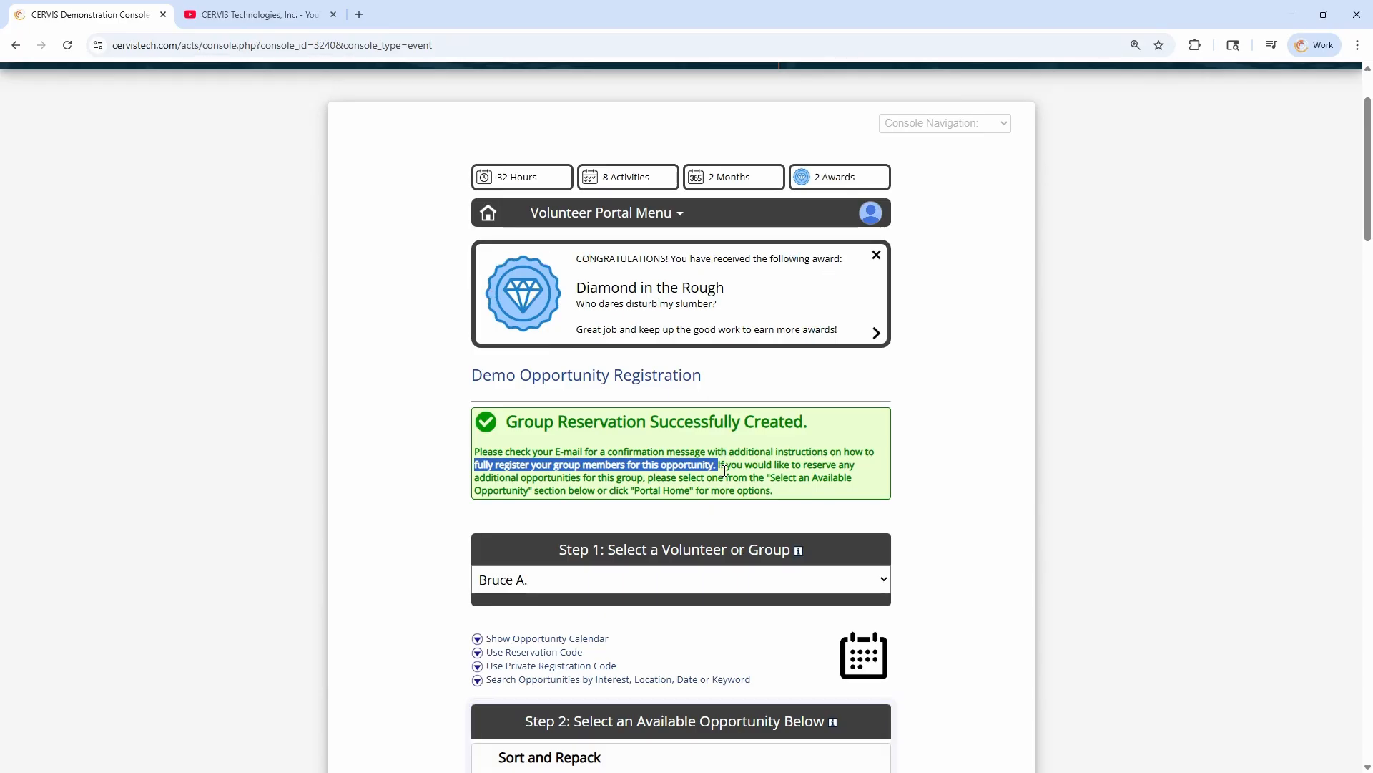
Switch from the Volunteer to the Administrator access level
{"action": "left_click", "coordinate": [724, 470]}
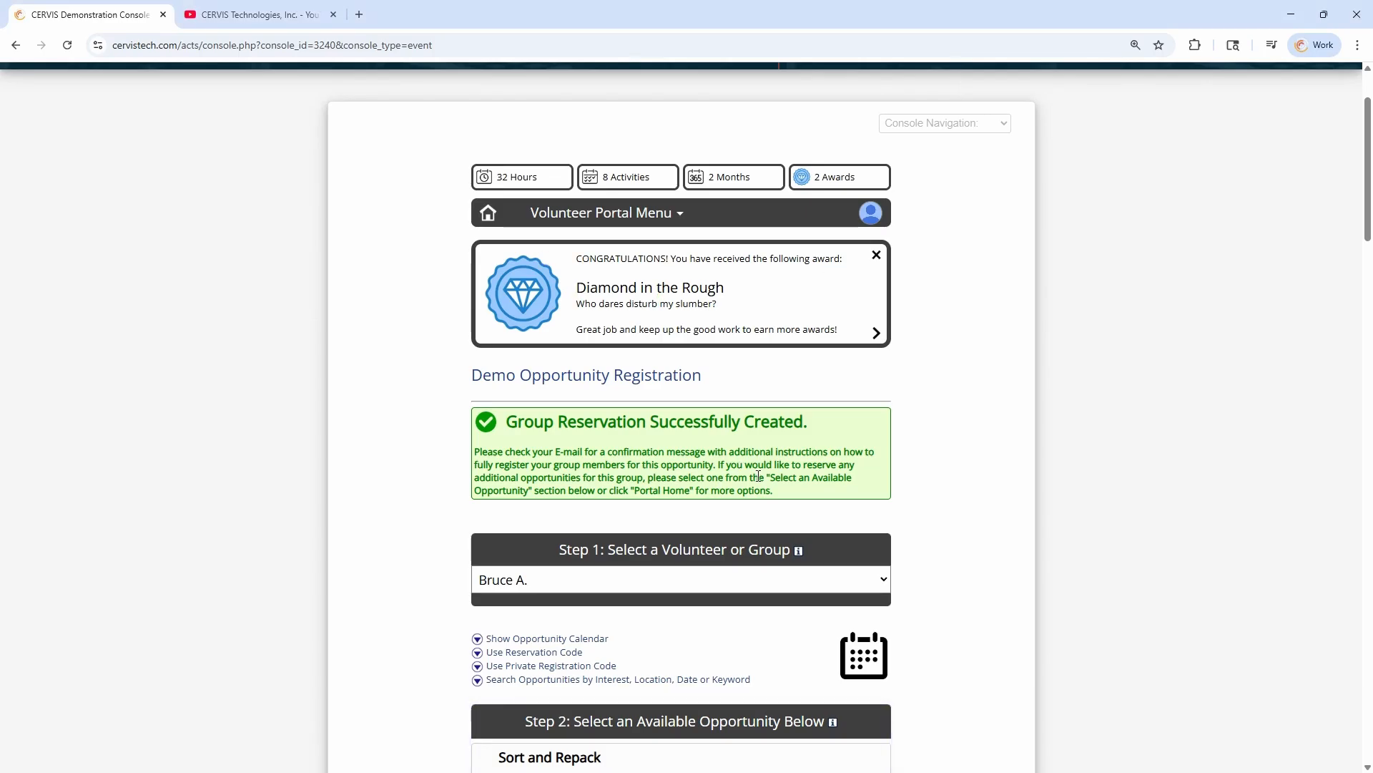
{"action": "mouse_move", "coordinate": [872, 217]}
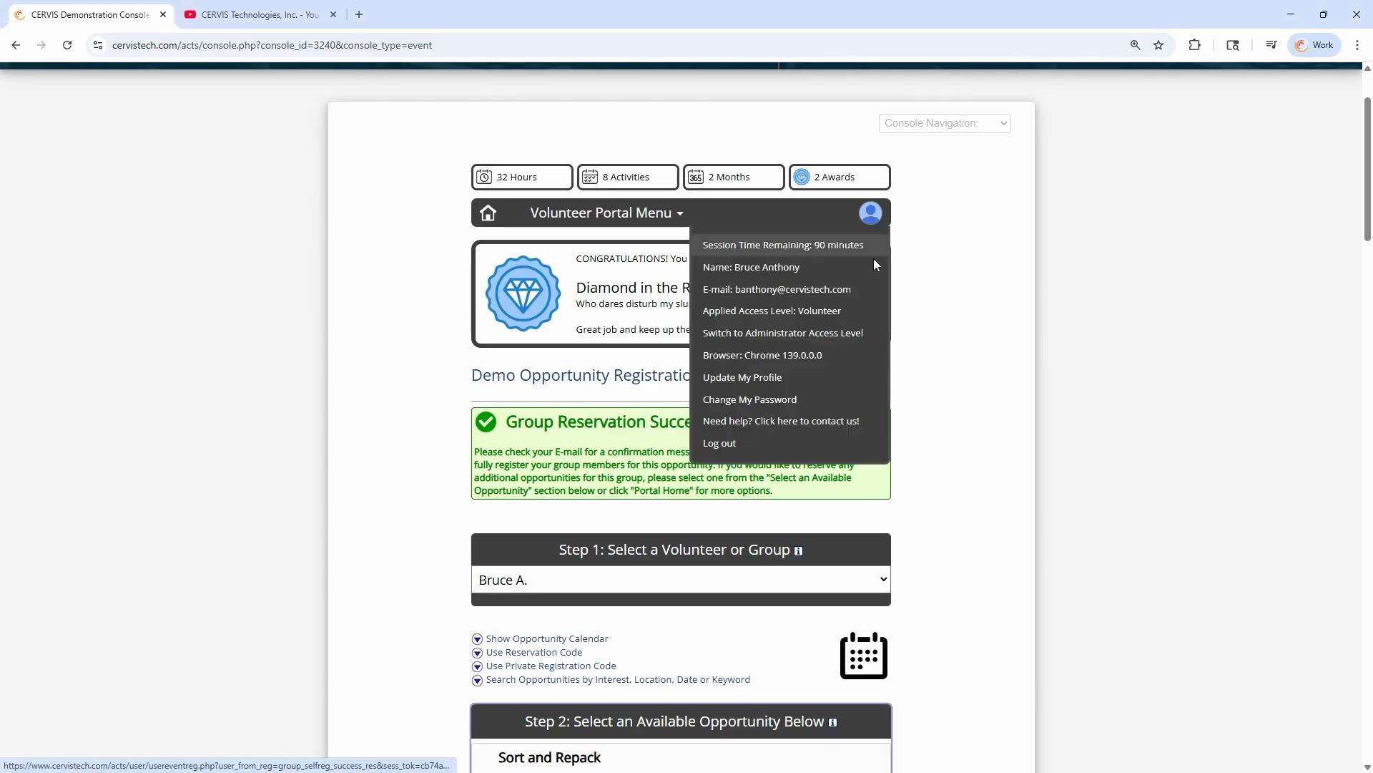
{"action": "left_click", "coordinate": [860, 333]}
Open Reservation Management and examine the auto-created reservation for the Tau Beta Pi - Colorado Springs Chapter
{"action": "scroll", "coordinate": [603, 515], "scroll_direction": "down", "scroll_amount": 1}
{"action": "scroll", "coordinate": [603, 515], "scroll_direction": "down", "scroll_amount": 5}
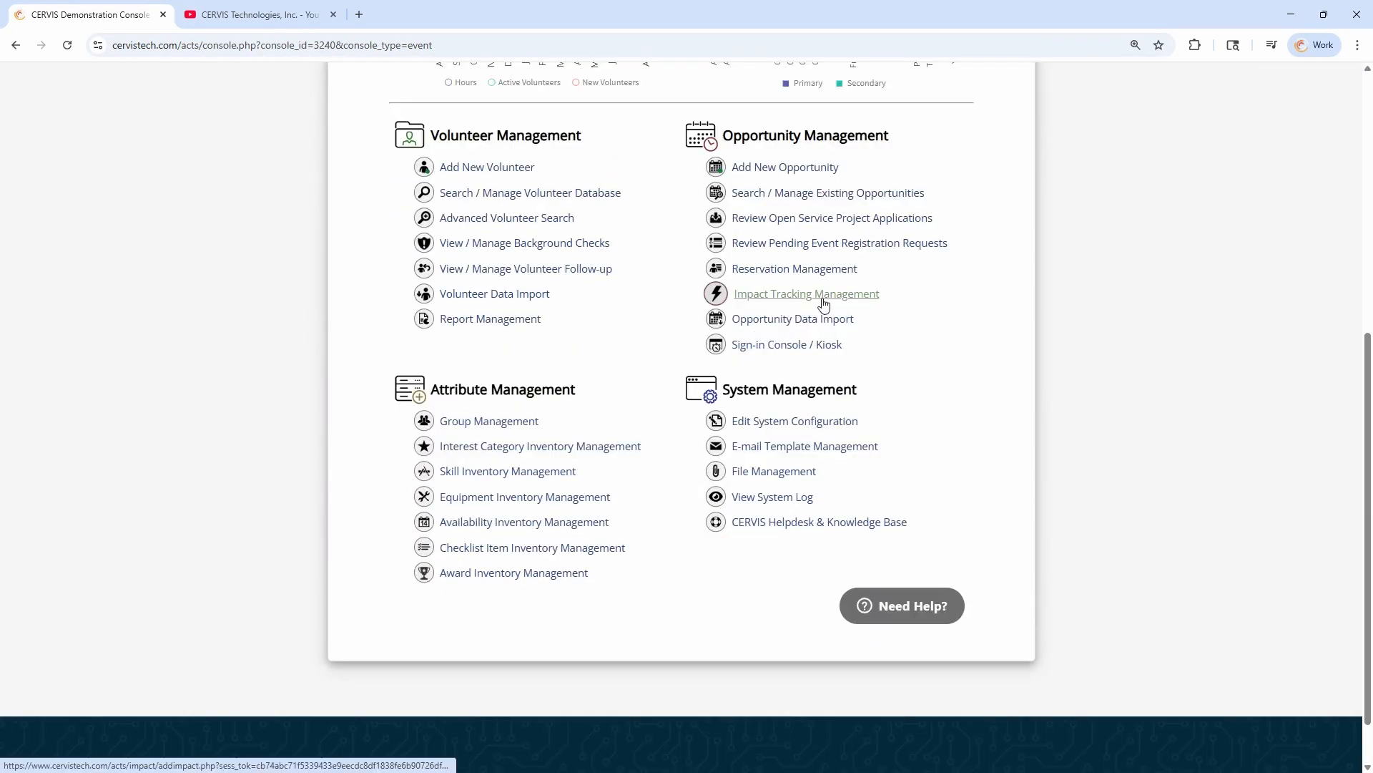
{"action": "left_click", "coordinate": [800, 276]}
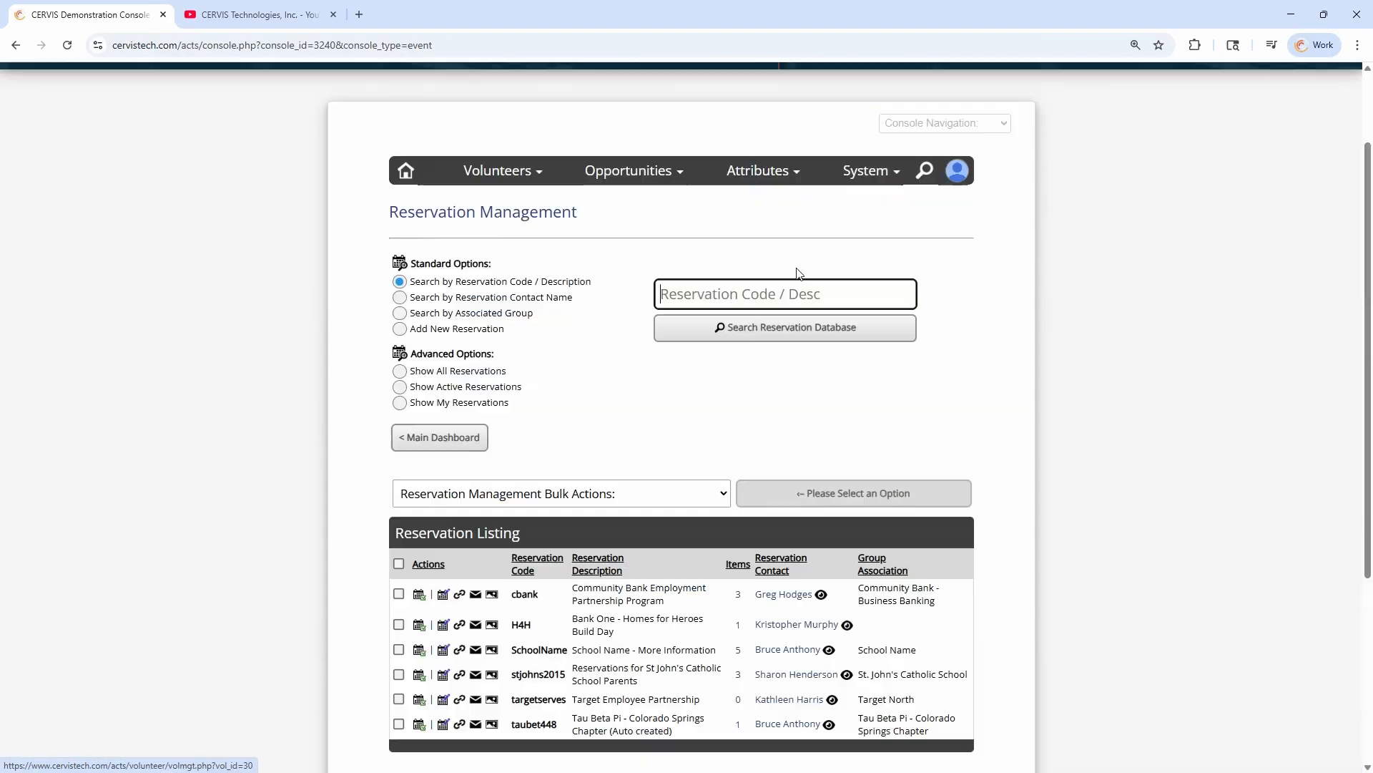
{"action": "scroll", "coordinate": [543, 399], "scroll_direction": "down", "scroll_amount": 3}
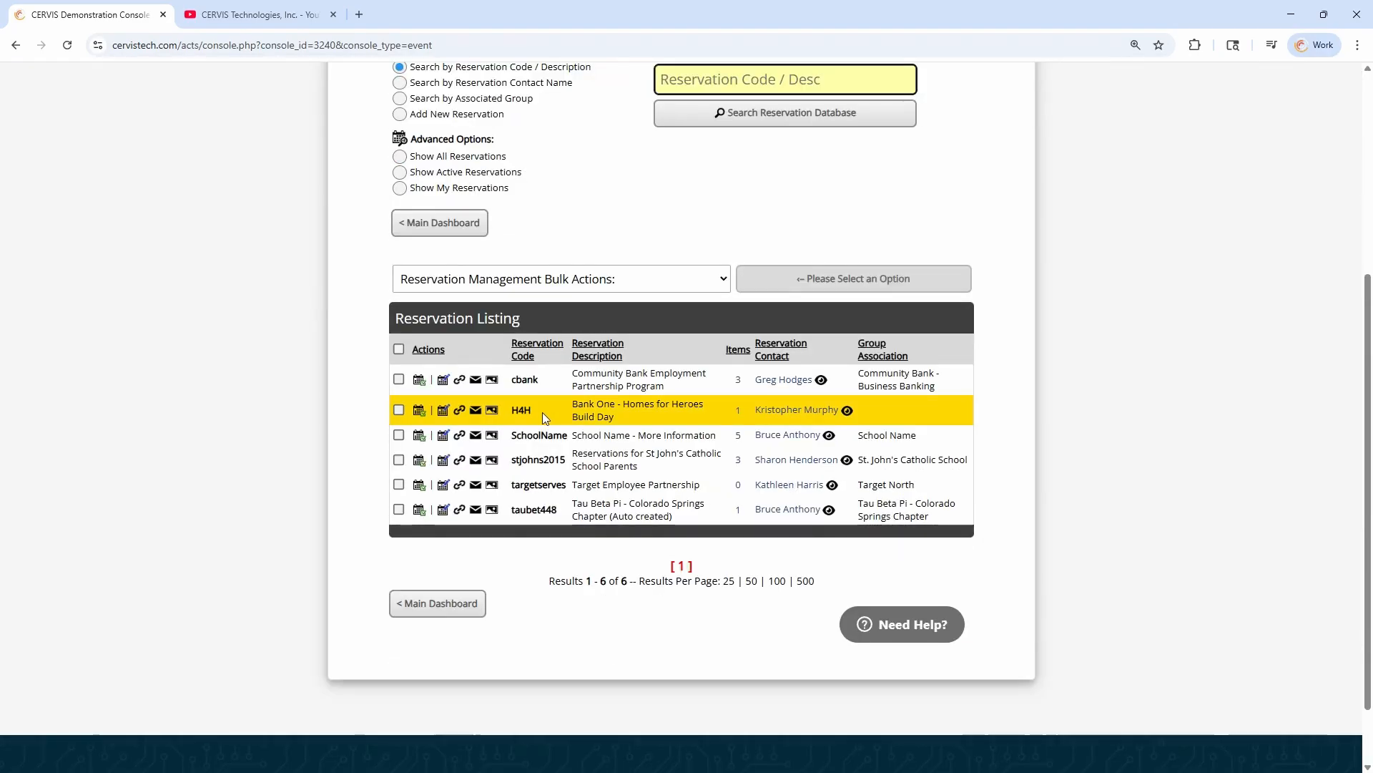
{"action": "scroll", "coordinate": [547, 409], "scroll_direction": "down", "scroll_amount": 1}
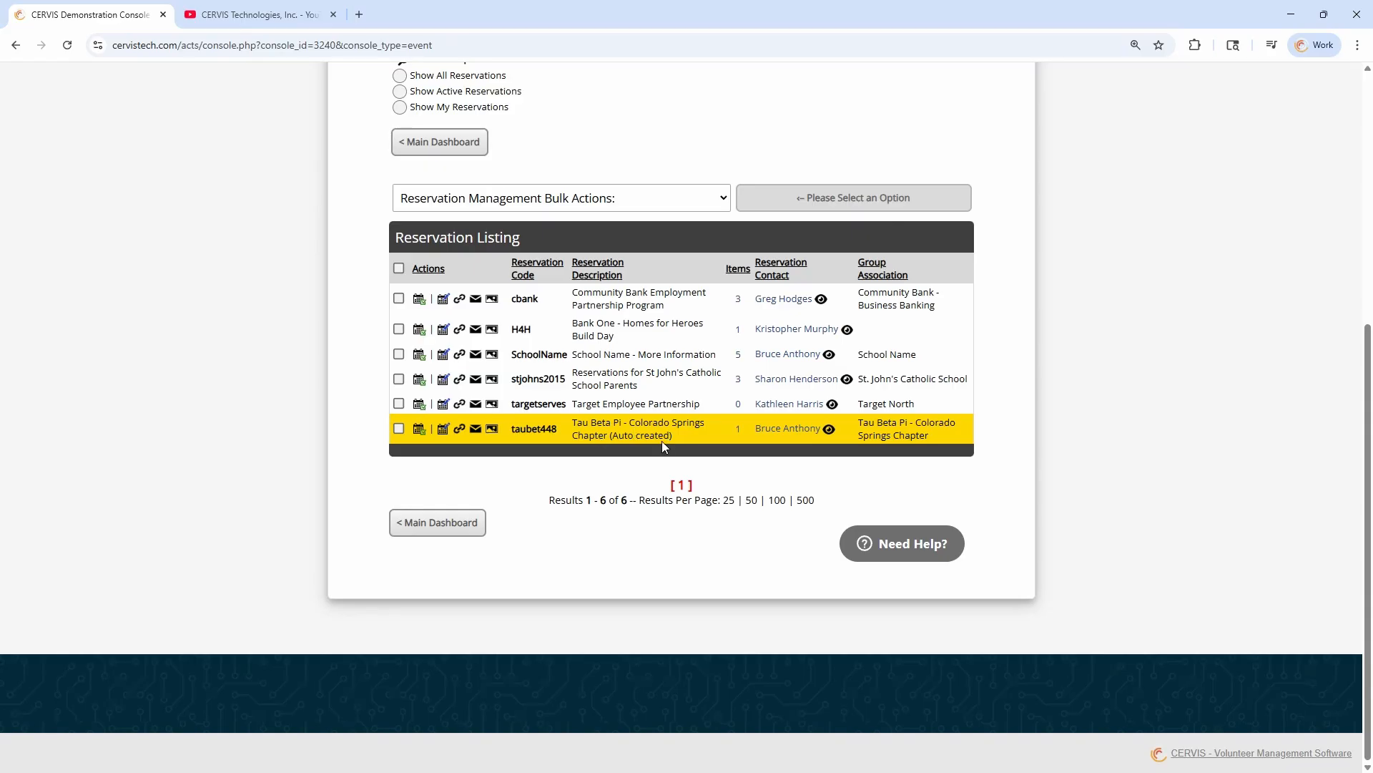
{"action": "mouse_move", "coordinate": [782, 433]}
Return to the main dashboard and open the system configuration's Group Management Settings at Allow Group Self-Registration
{"action": "left_click", "coordinate": [460, 521]}
{"action": "left_click", "coordinate": [810, 486]}
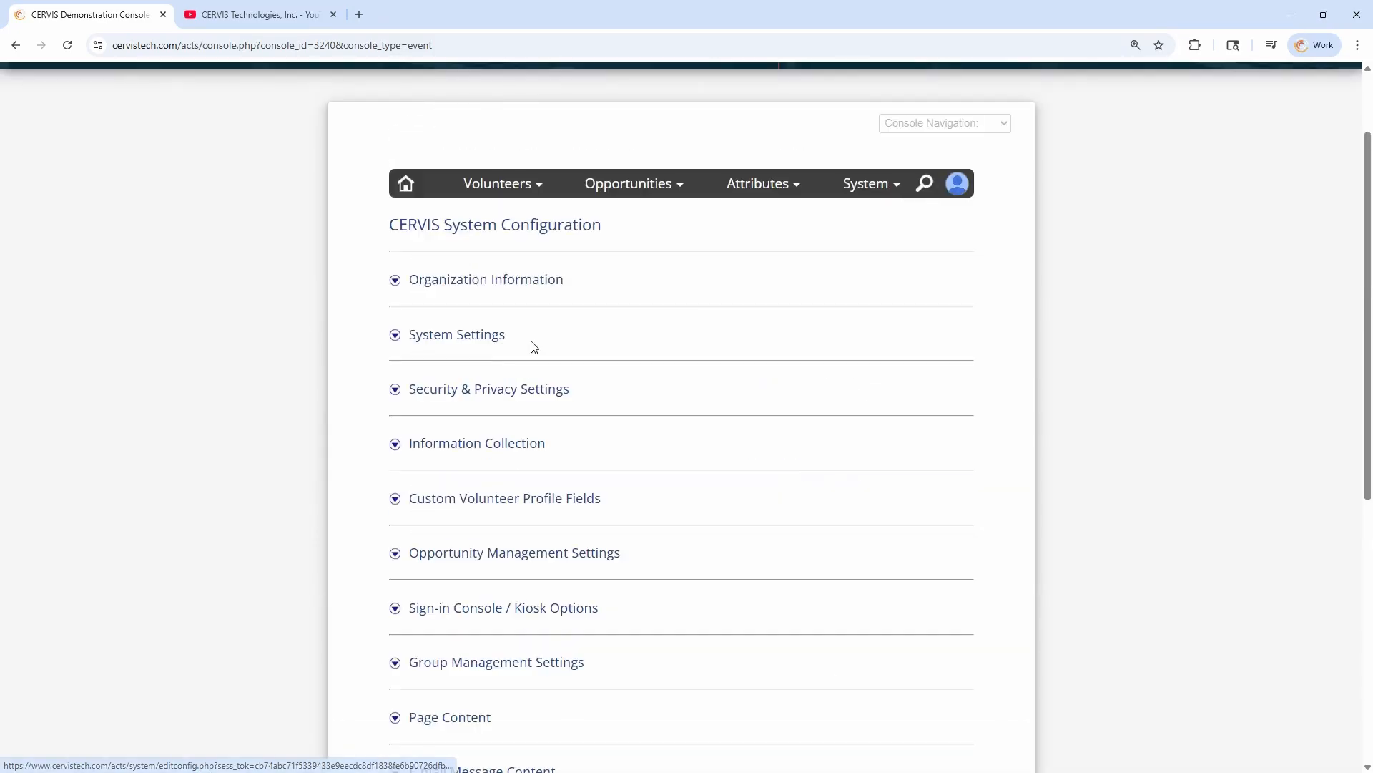
{"action": "scroll", "coordinate": [533, 346], "scroll_direction": "down", "scroll_amount": 7}
{"action": "scroll", "coordinate": [533, 294], "scroll_direction": "up", "scroll_amount": 1}
{"action": "left_click", "coordinate": [535, 236]}
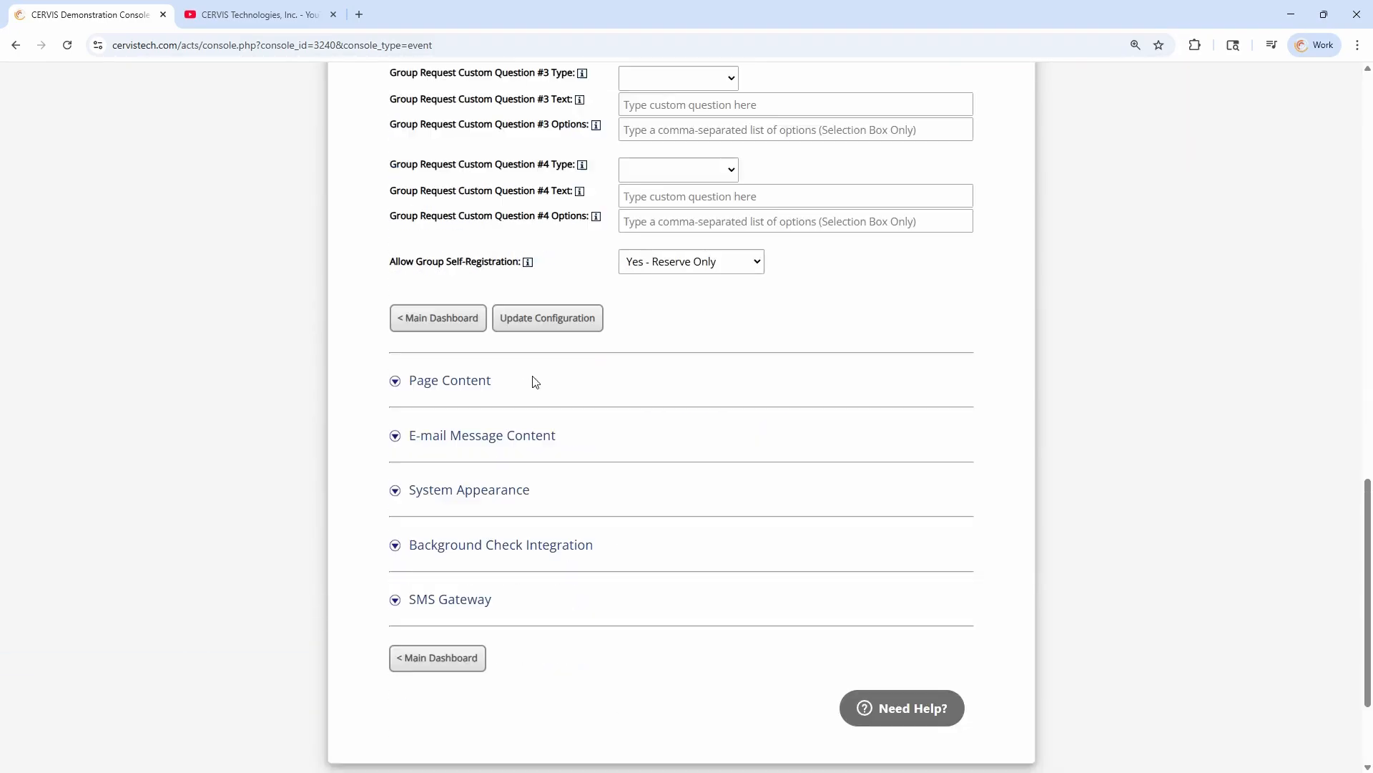
{"action": "left_click_drag", "start_coordinate": [405, 262], "coordinate": [508, 262]}
{"action": "scroll", "coordinate": [620, 276], "scroll_direction": "up", "scroll_amount": 2}
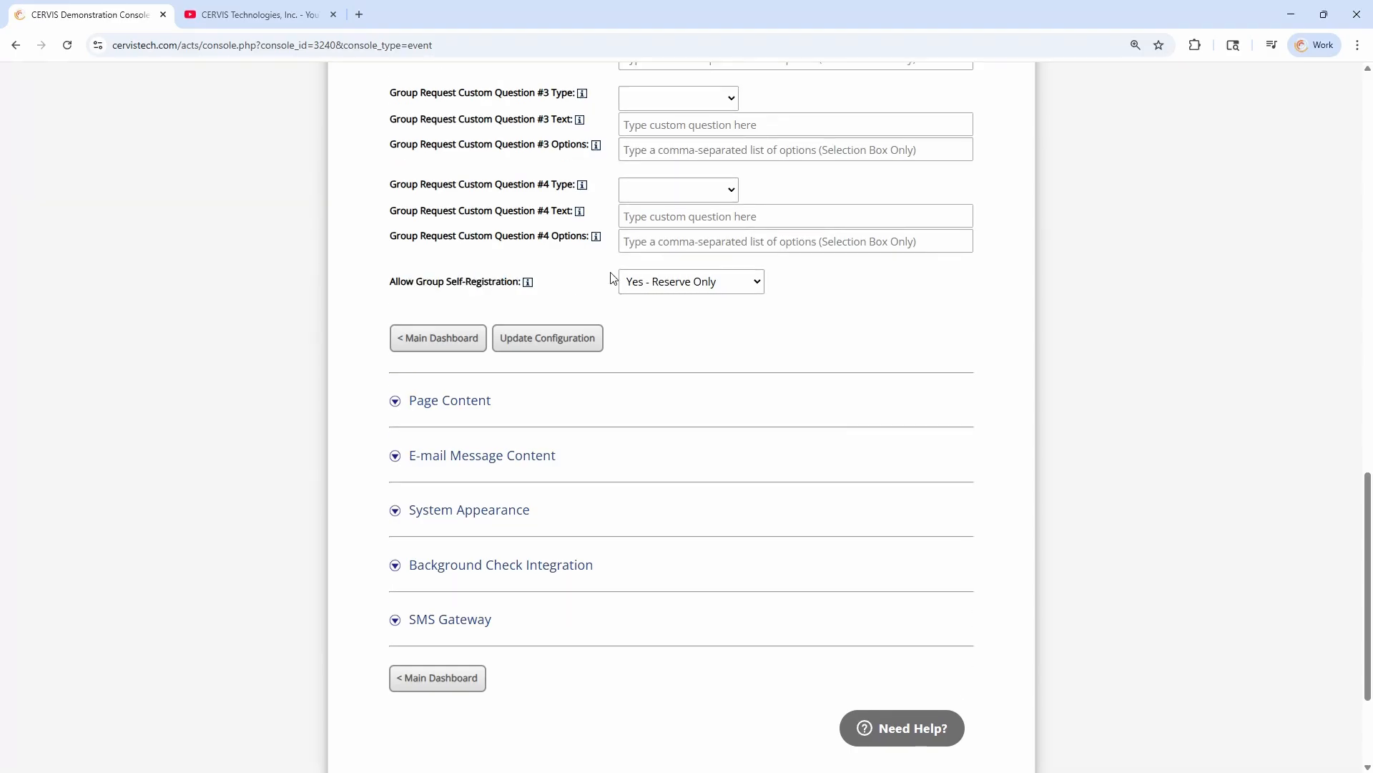
Try Yes - Register Only and Yes - Create and Reserve for Allow Group Self-Registration
{"action": "left_click", "coordinate": [692, 411]}
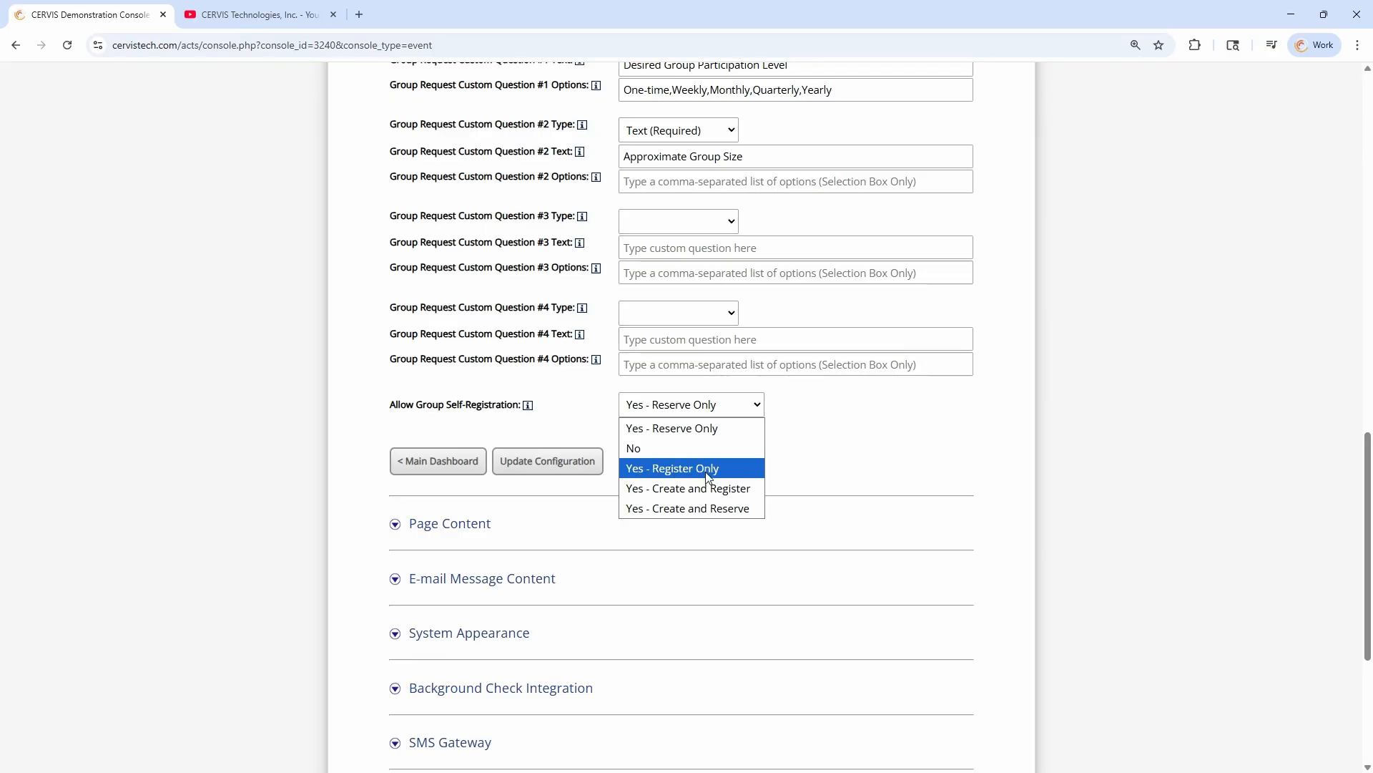
{"action": "left_click", "coordinate": [681, 478]}
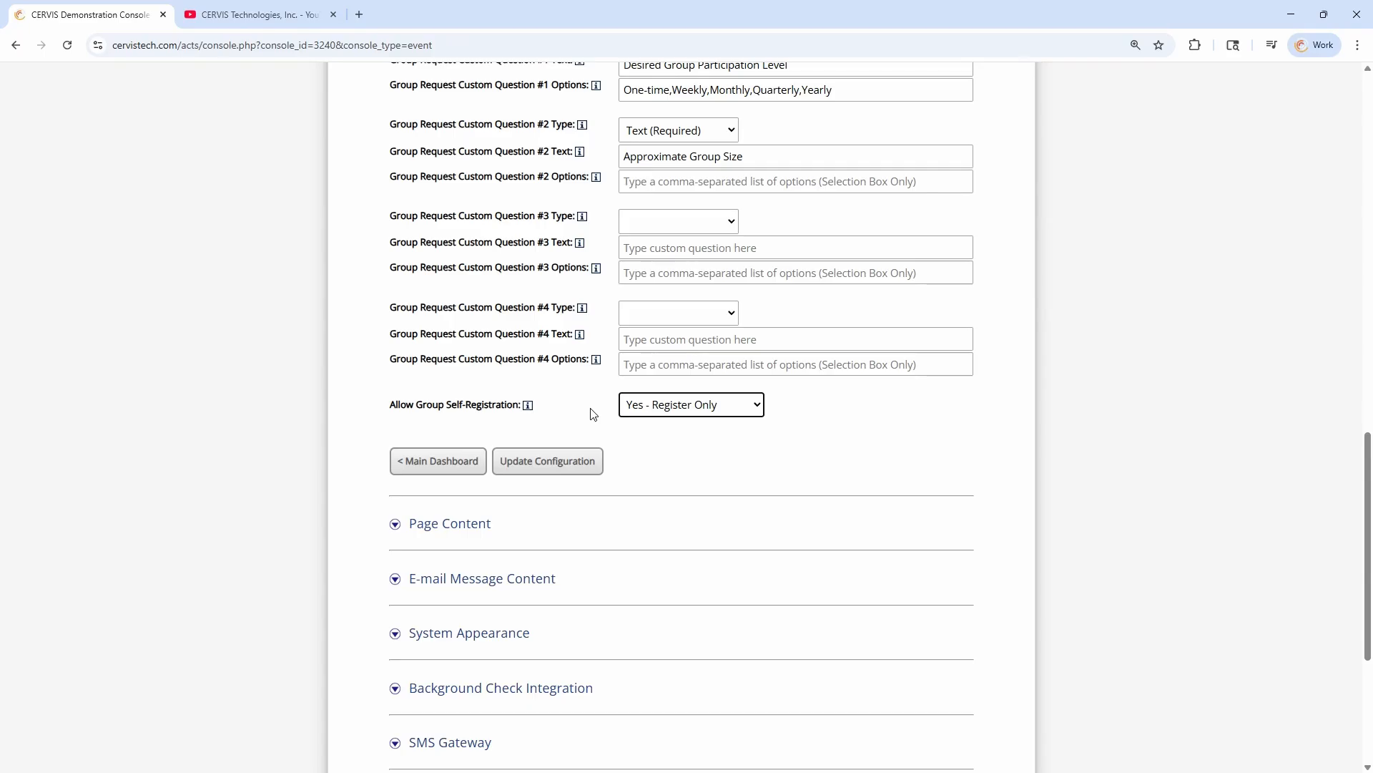
{"action": "left_click", "coordinate": [711, 406]}
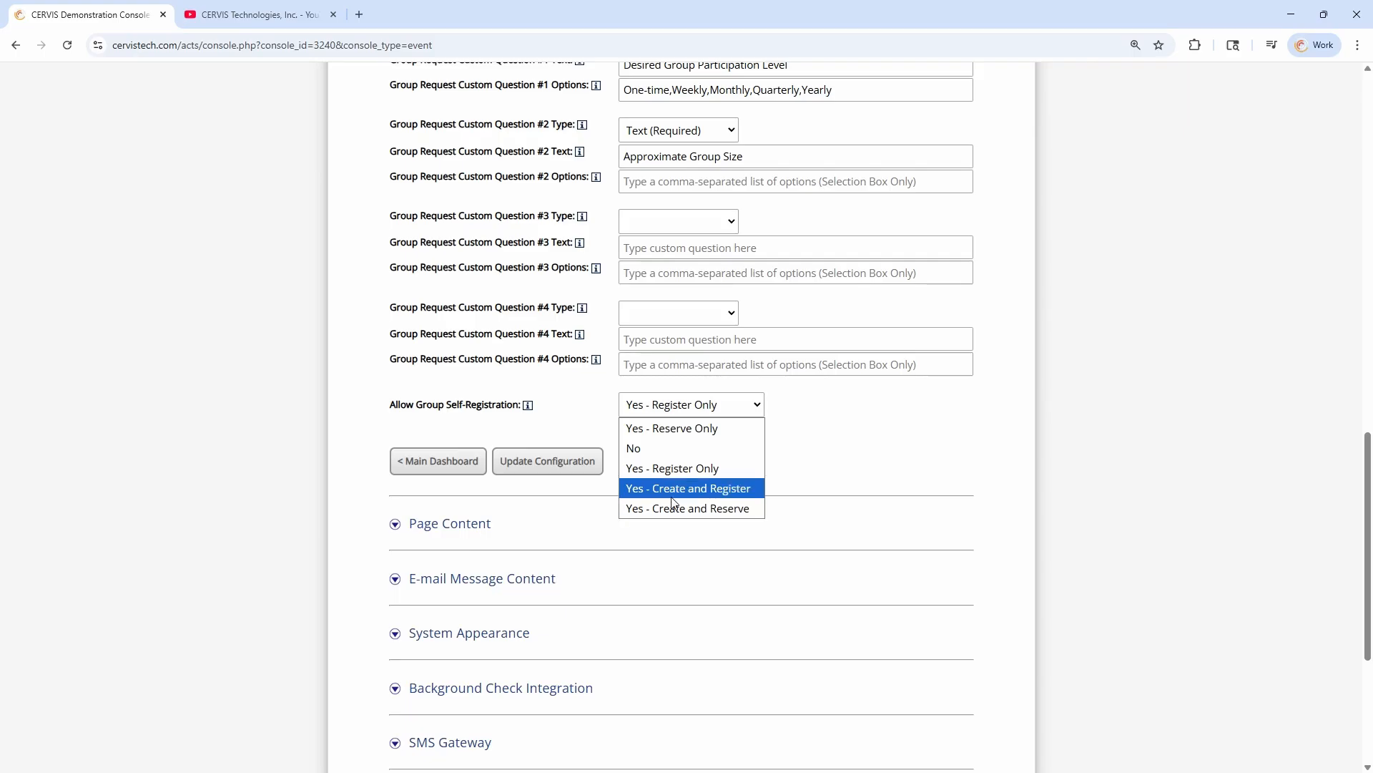
{"action": "left_click", "coordinate": [685, 509]}
{"action": "left_click", "coordinate": [647, 442]}
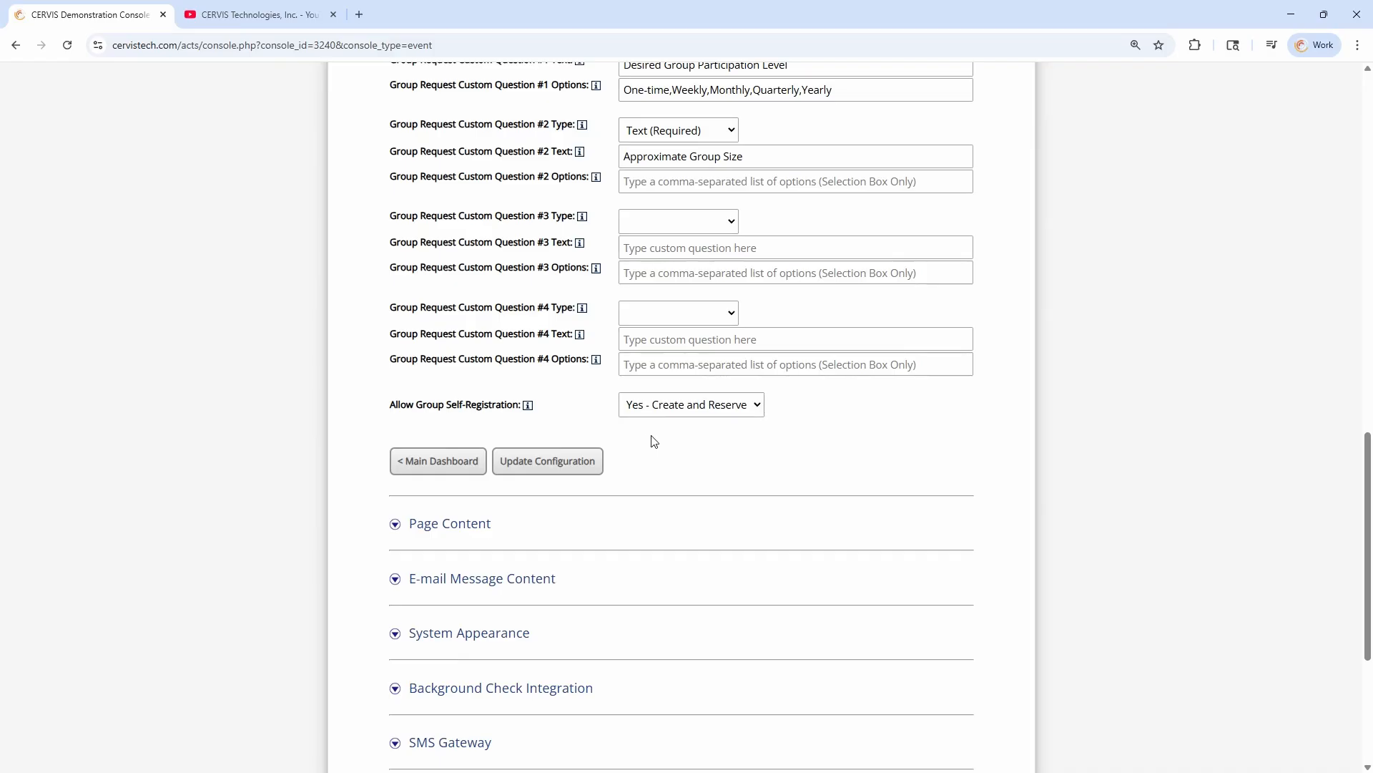
{"action": "left_click", "coordinate": [721, 415]}
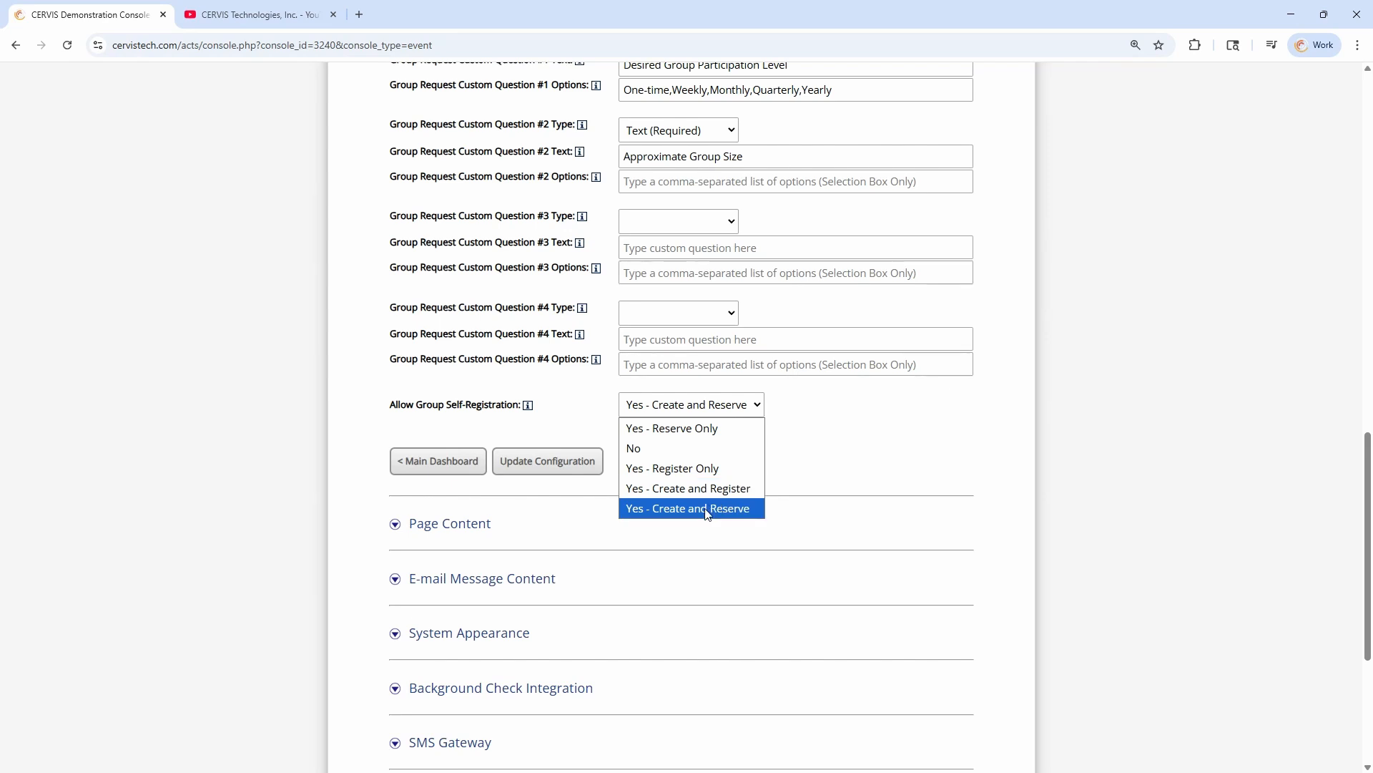
{"action": "left_click", "coordinate": [707, 510]}
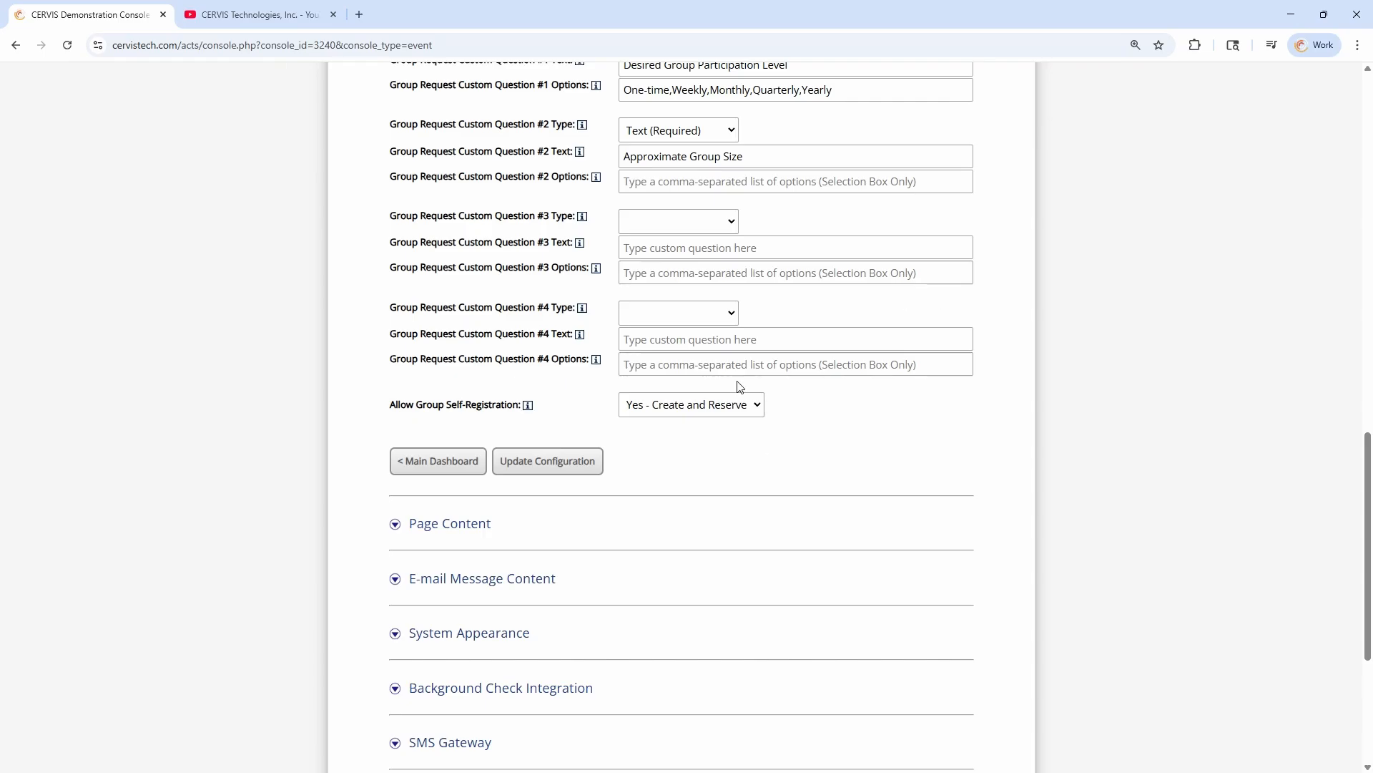
Try Yes - Create and Register and Yes - Create and Reserve for group self-registration, and restore Yes - Reserve Only
{"action": "left_click", "coordinate": [733, 407]}
{"action": "left_click", "coordinate": [740, 487]}
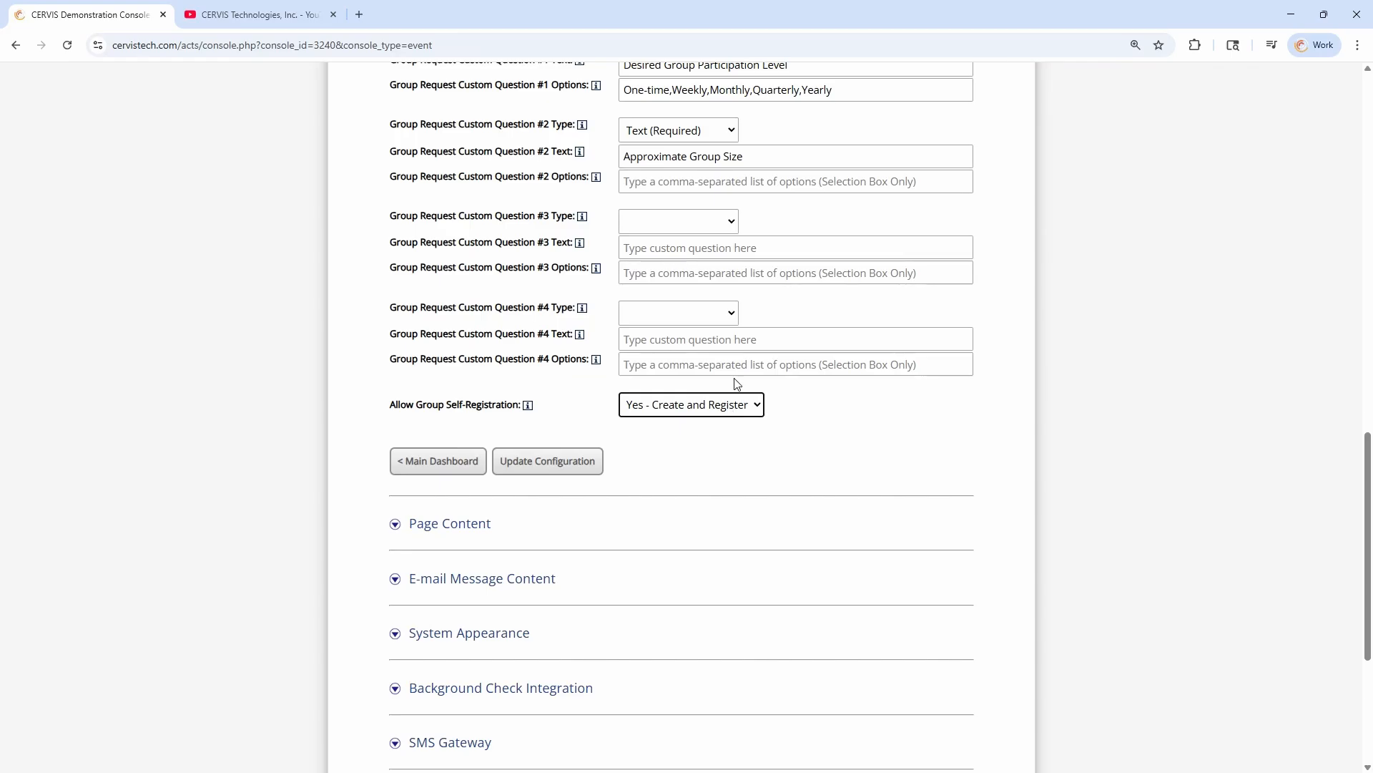
{"action": "left_click", "coordinate": [729, 408]}
{"action": "left_click", "coordinate": [721, 508]}
{"action": "left_click", "coordinate": [700, 427]}
{"action": "left_click", "coordinate": [695, 406]}
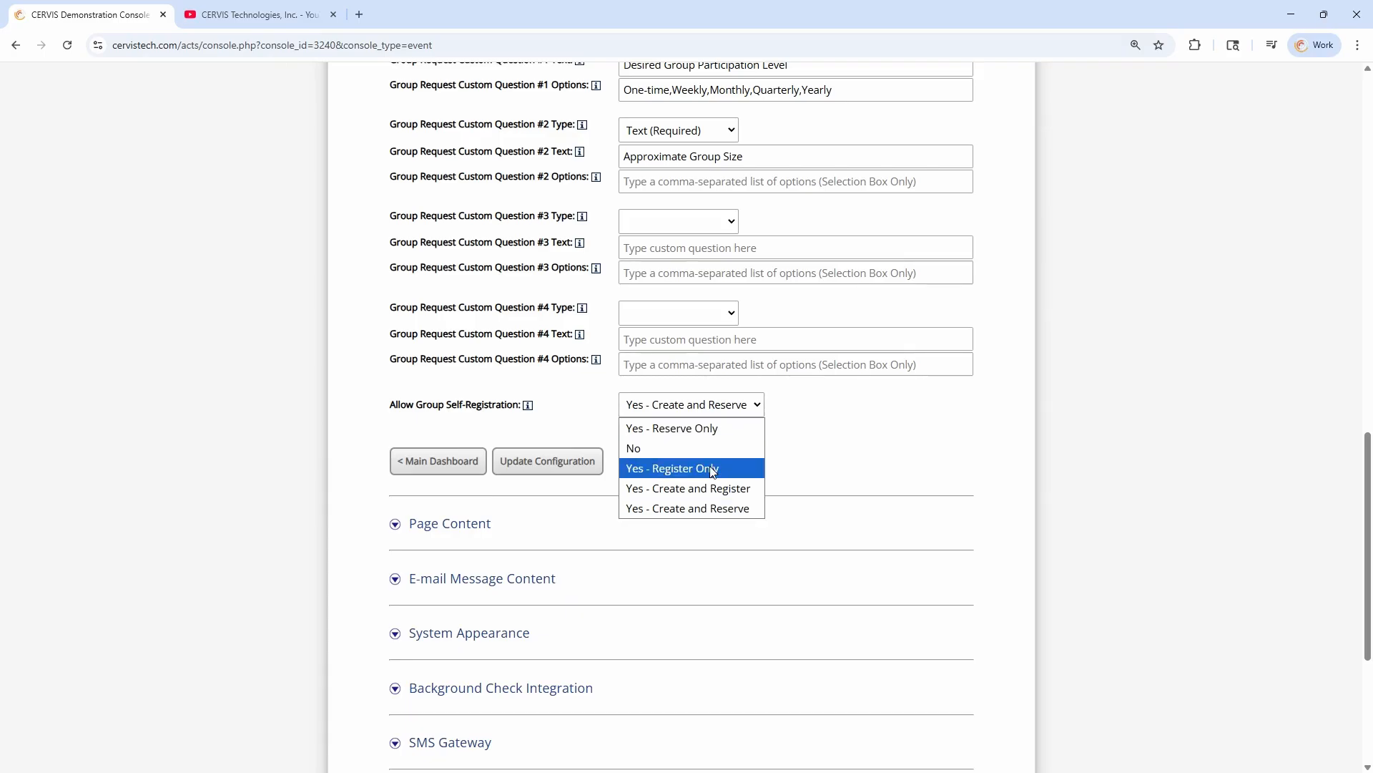
{"action": "left_click", "coordinate": [678, 428]}
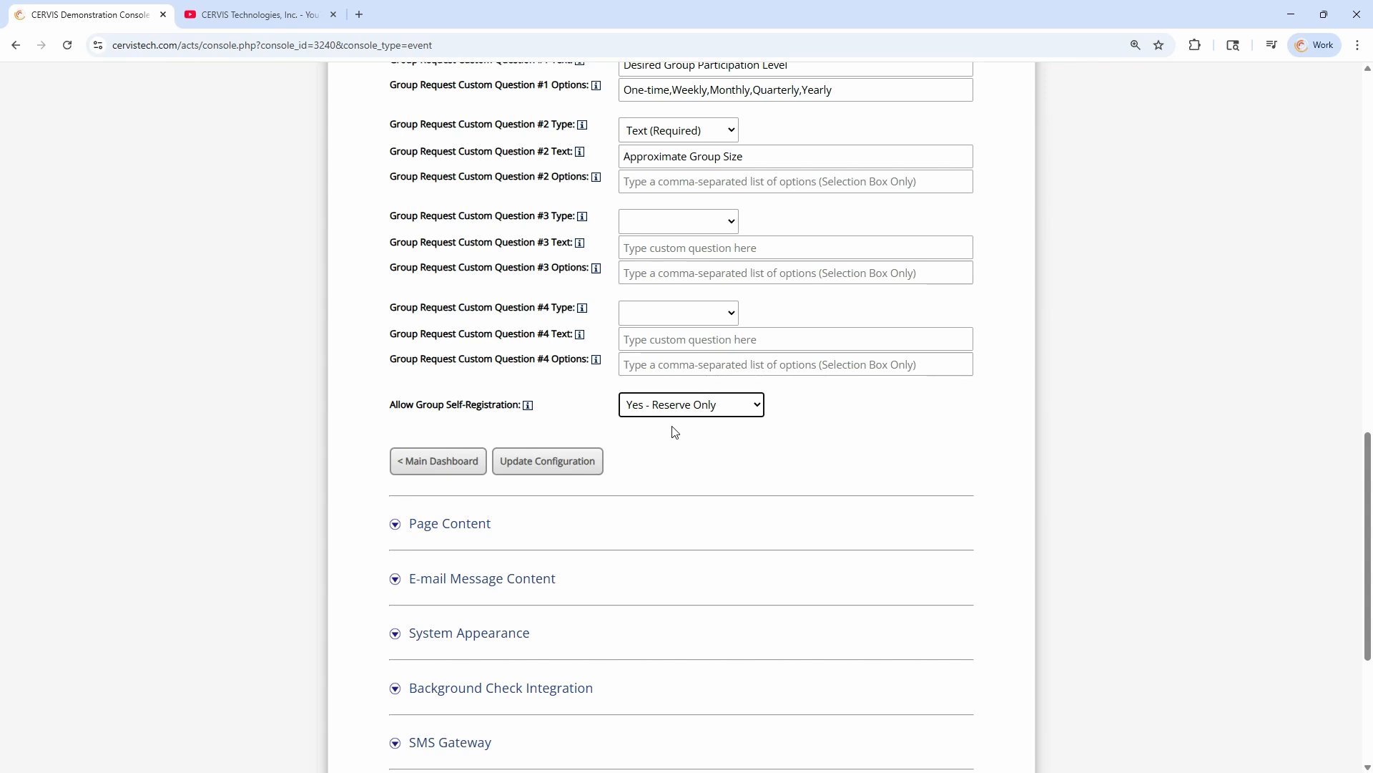
{"action": "left_click", "coordinate": [686, 441]}
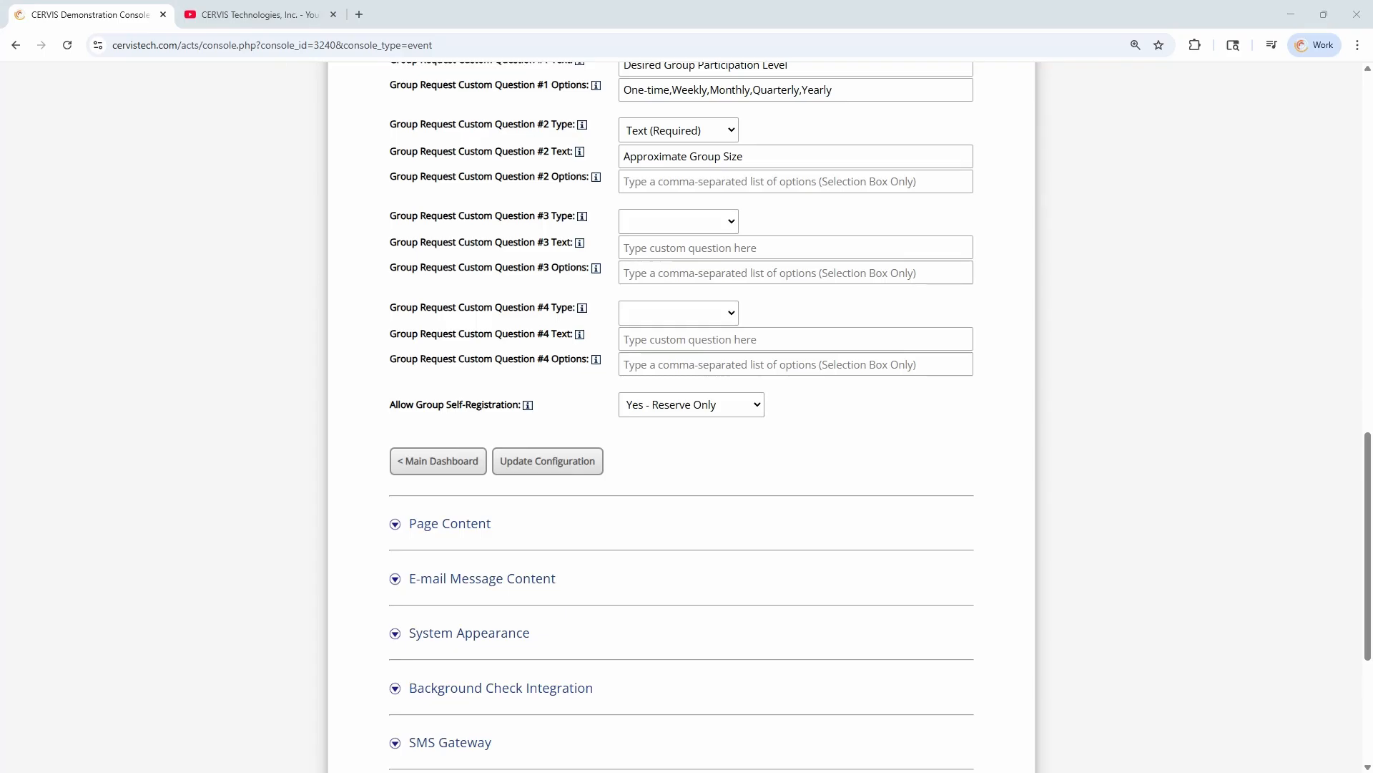
Examine the Allow Group Requests to be Submitted Online setting and its assigned contact person
{"action": "left_click", "coordinate": [705, 472]}
{"action": "scroll", "coordinate": [706, 472], "scroll_direction": "up", "scroll_amount": 2}
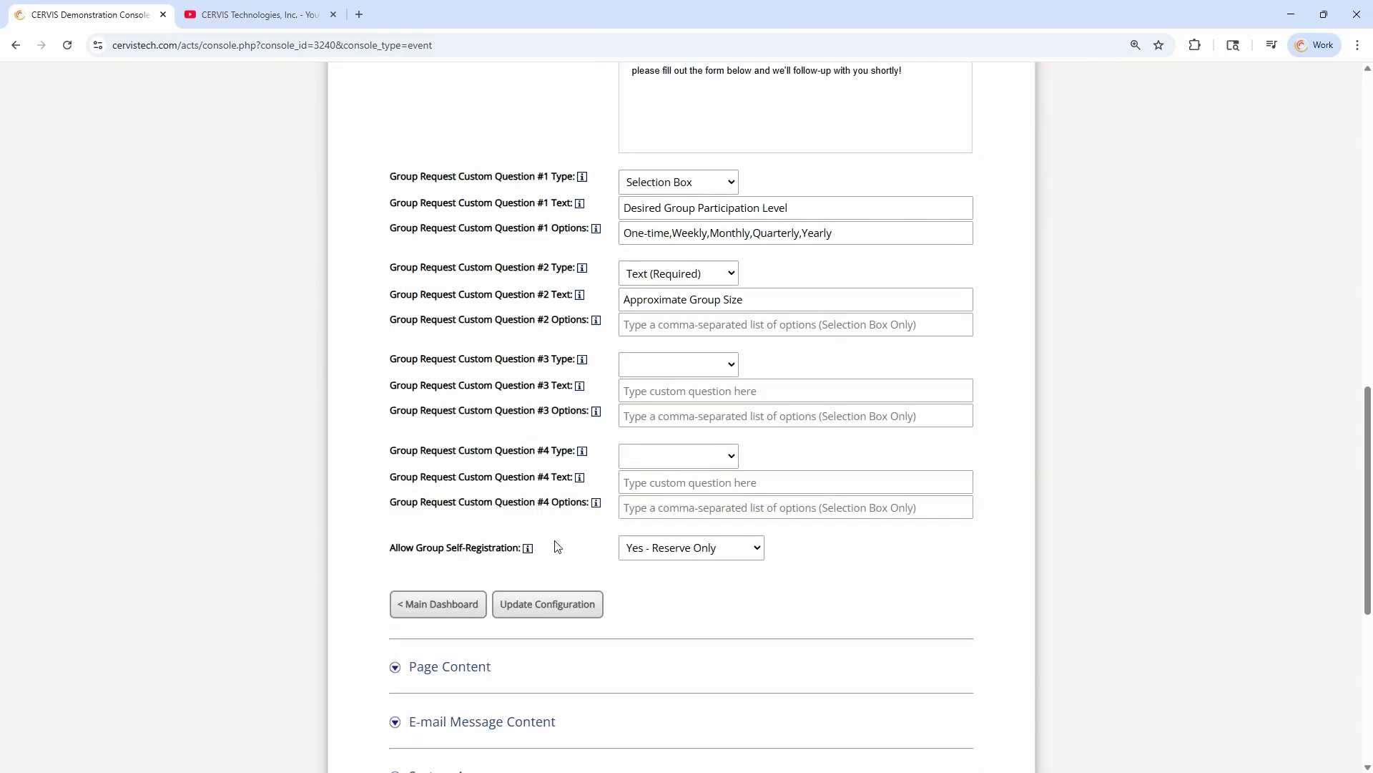
{"action": "scroll", "coordinate": [557, 546], "scroll_direction": "up", "scroll_amount": 5}
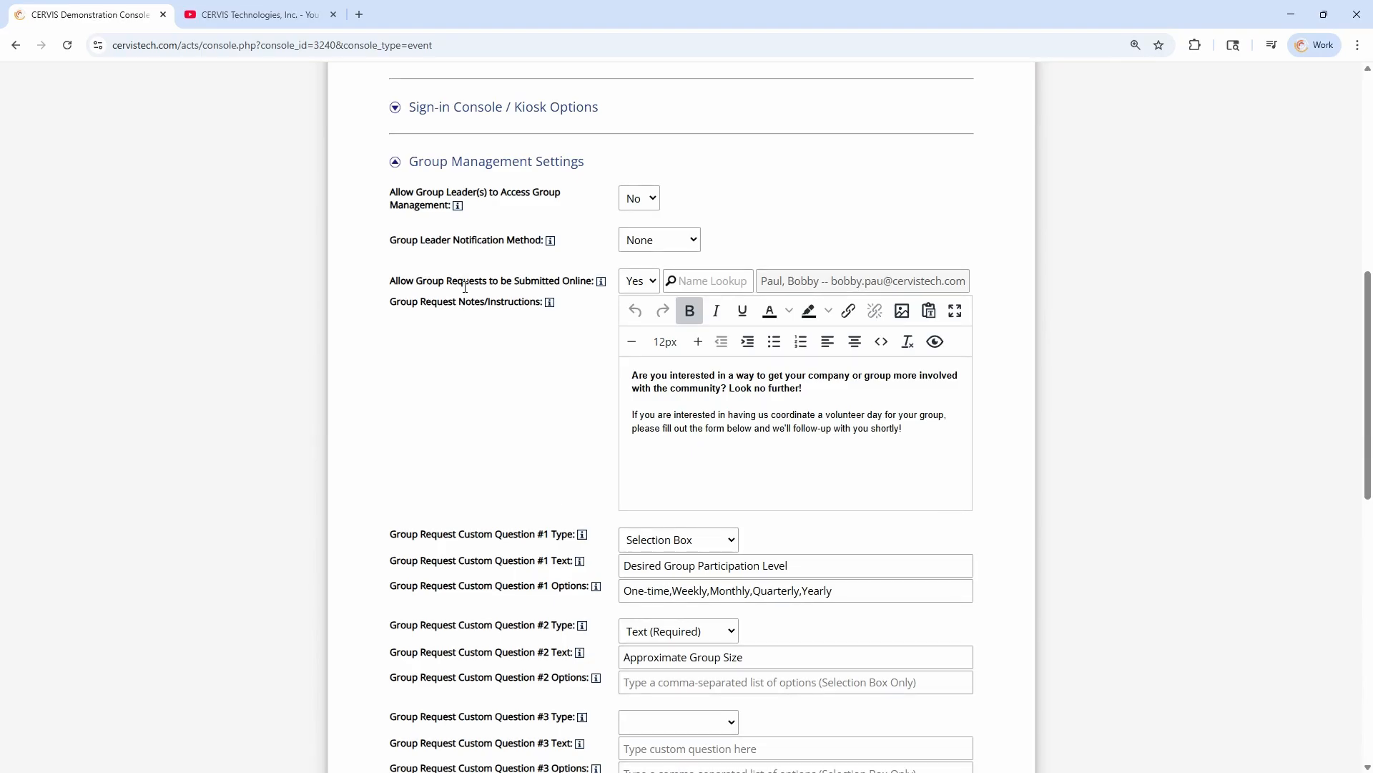
{"action": "left_click_drag", "start_coordinate": [427, 281], "coordinate": [583, 281]}
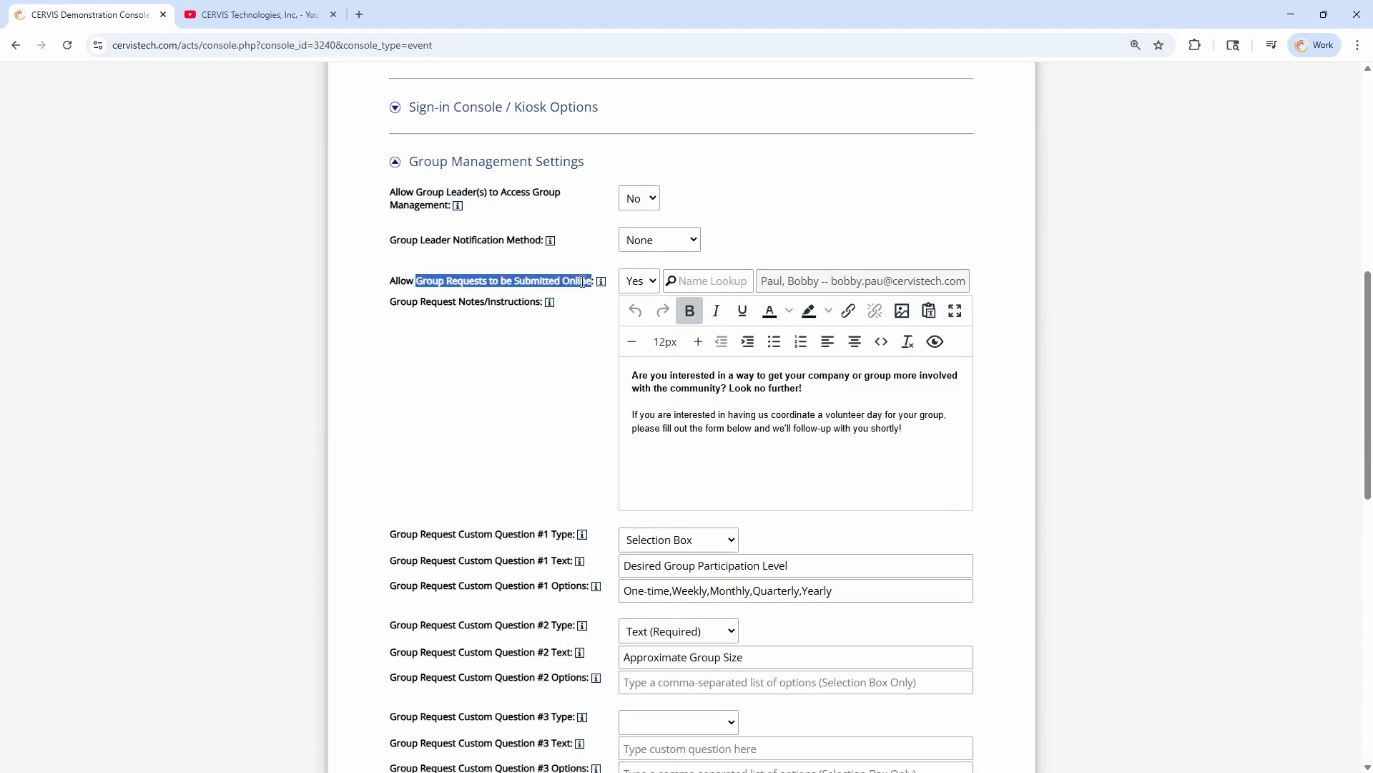
{"action": "left_click", "coordinate": [561, 282]}
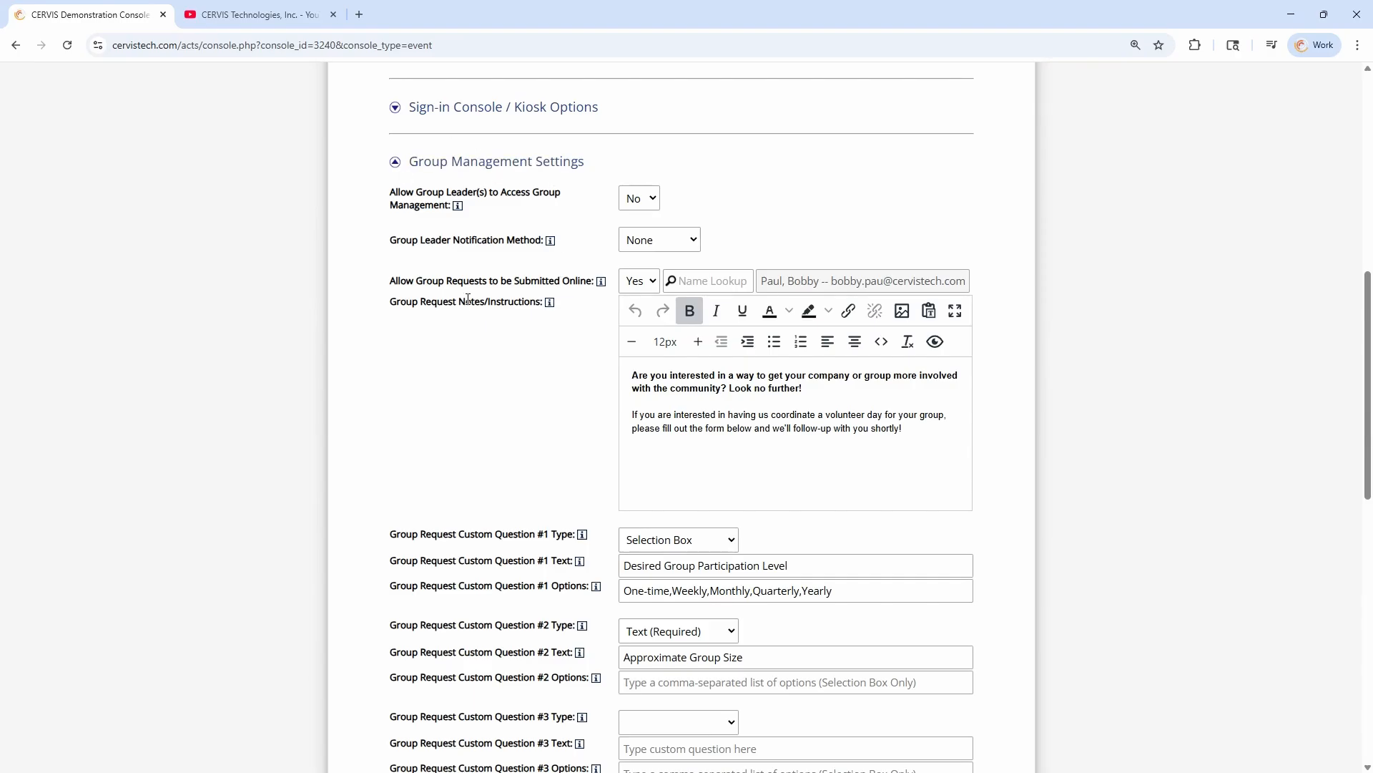
{"action": "left_click_drag", "start_coordinate": [391, 280], "coordinate": [603, 282]}
{"action": "left_click", "coordinate": [573, 298]}
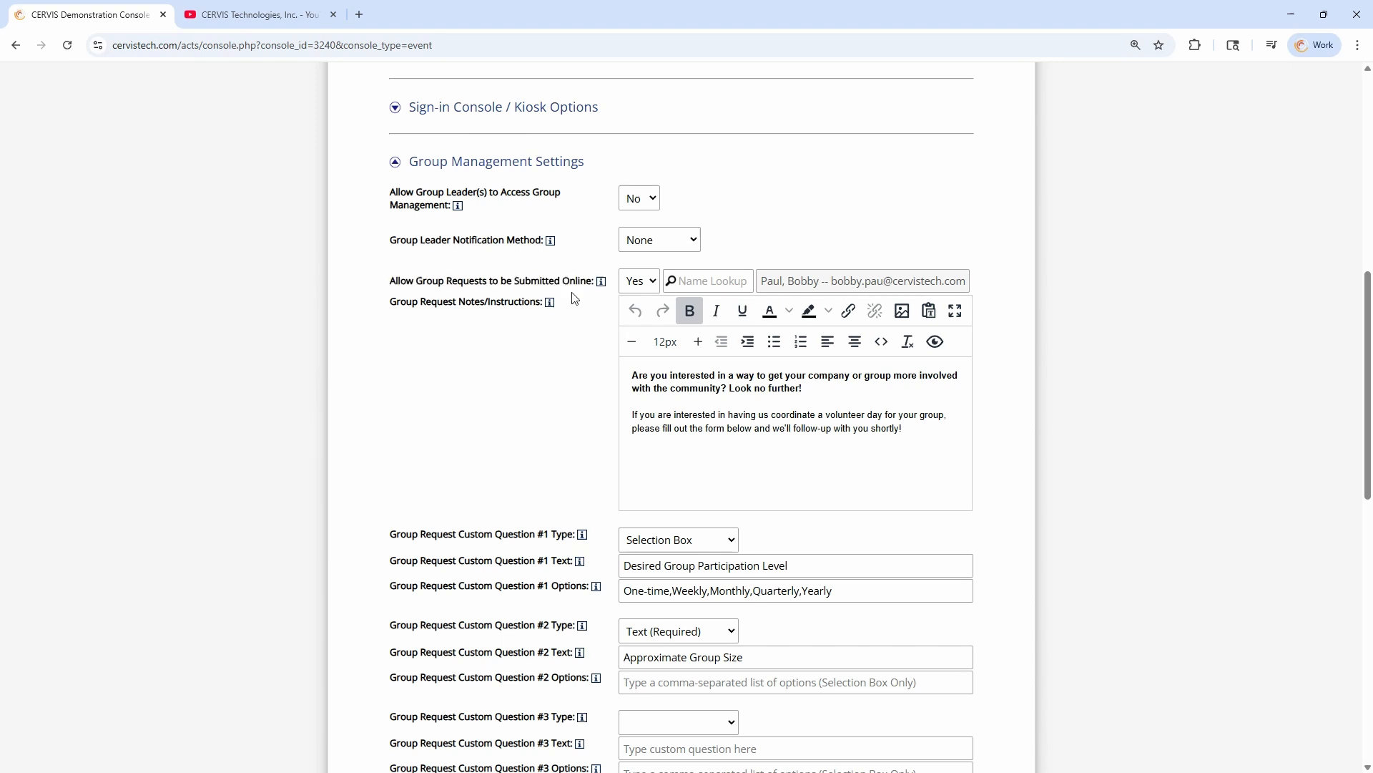
{"action": "left_click", "coordinate": [637, 281]}
{"action": "left_click", "coordinate": [640, 283]}
{"action": "left_click", "coordinate": [720, 280]}
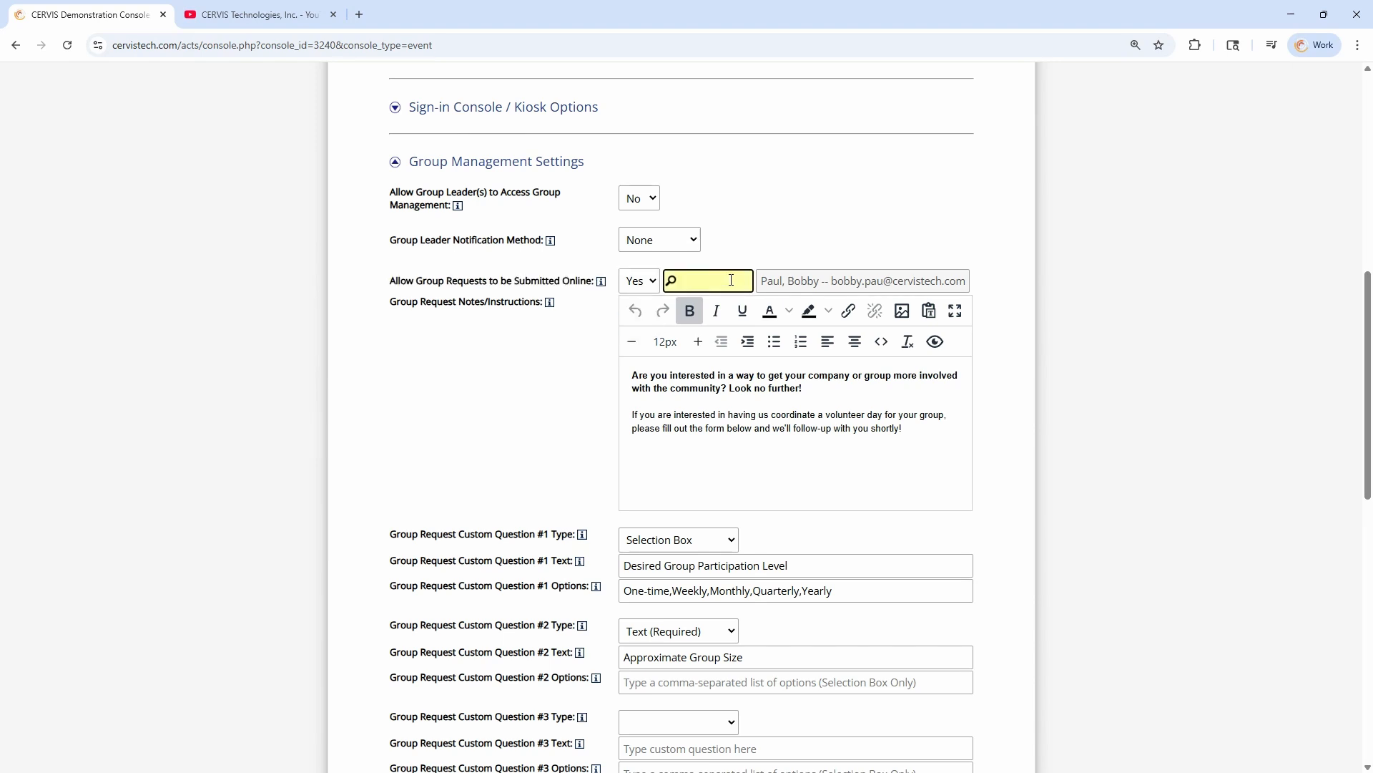
{"action": "left_click_drag", "start_coordinate": [780, 281], "coordinate": [914, 279]}
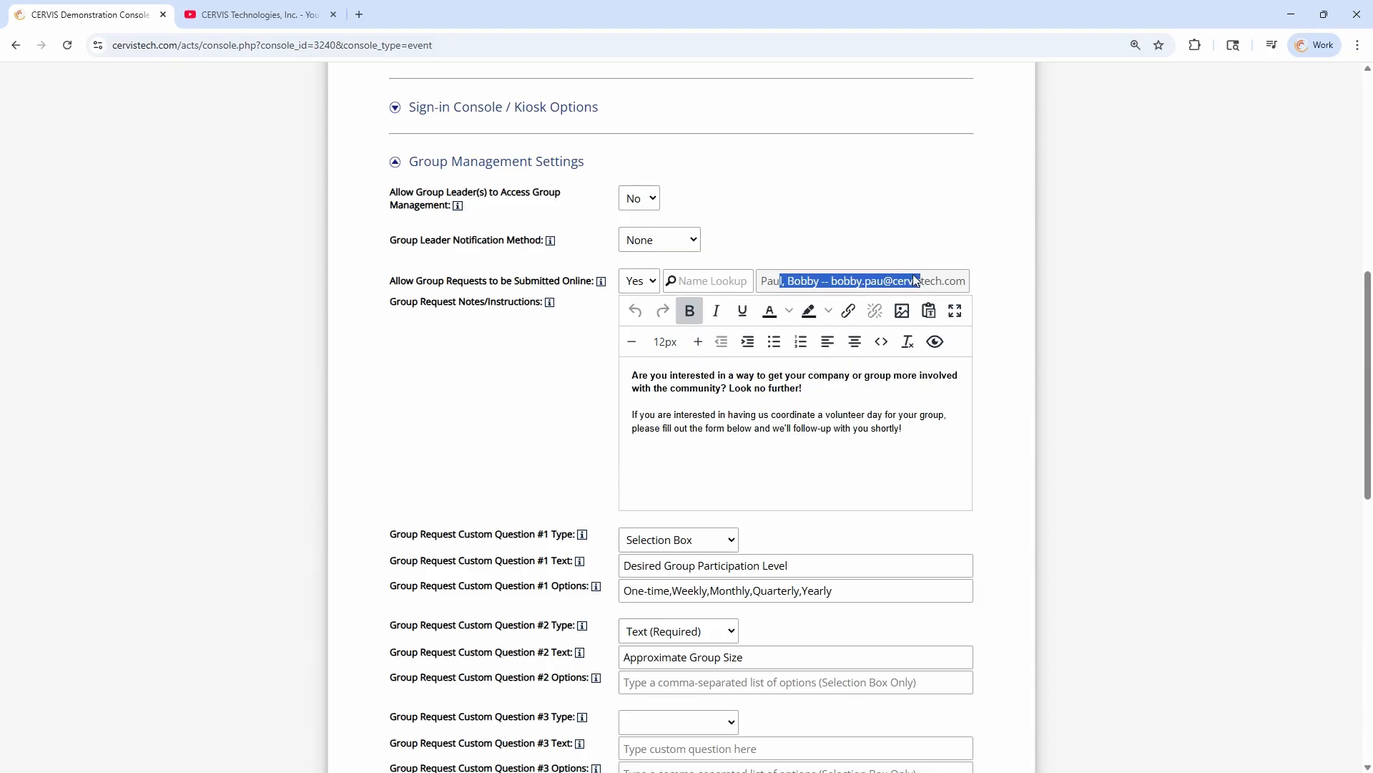
{"action": "left_click", "coordinate": [899, 283]}
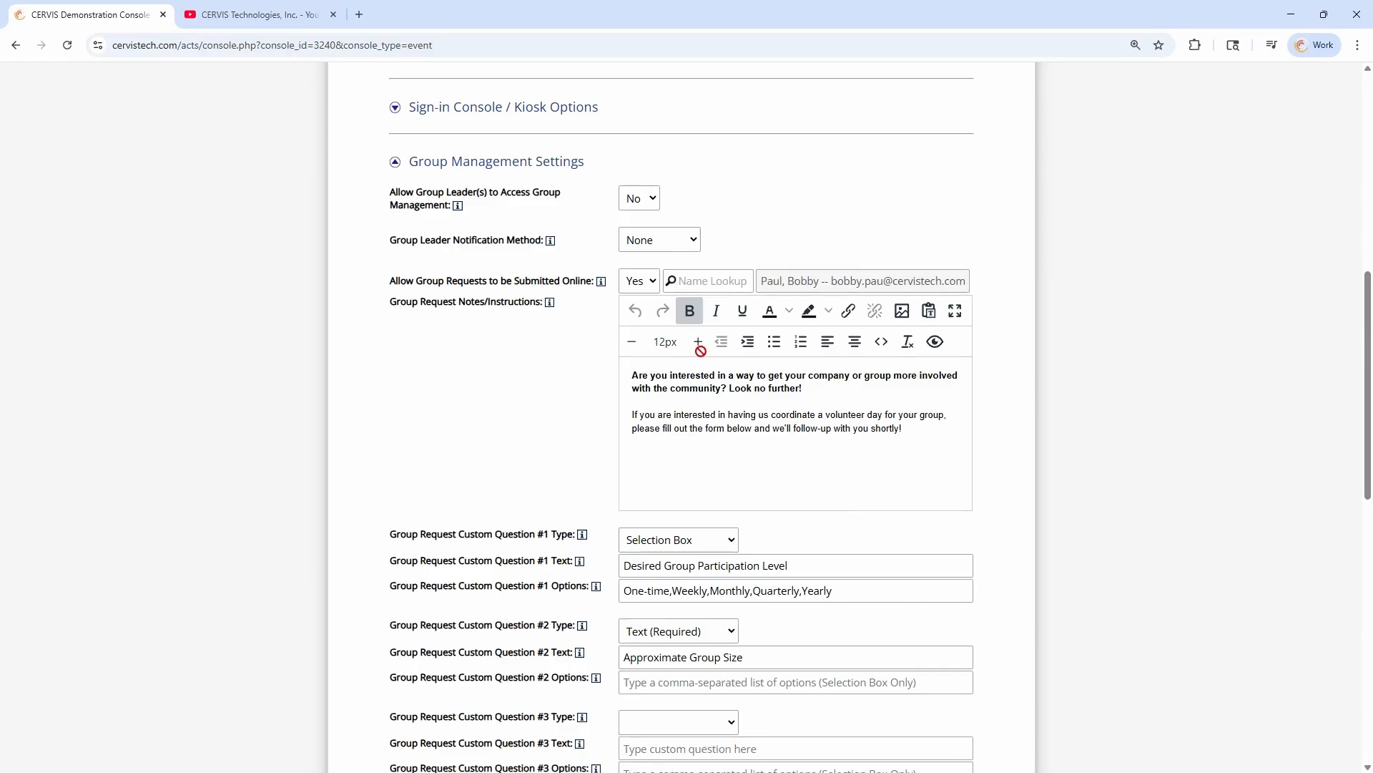
Expand System Settings and set Send Auto E-mail Notification of Follow-up Assignment to Yes
{"action": "scroll", "coordinate": [561, 281], "scroll_direction": "up", "scroll_amount": 3}
{"action": "scroll", "coordinate": [542, 338], "scroll_direction": "up", "scroll_amount": 3}
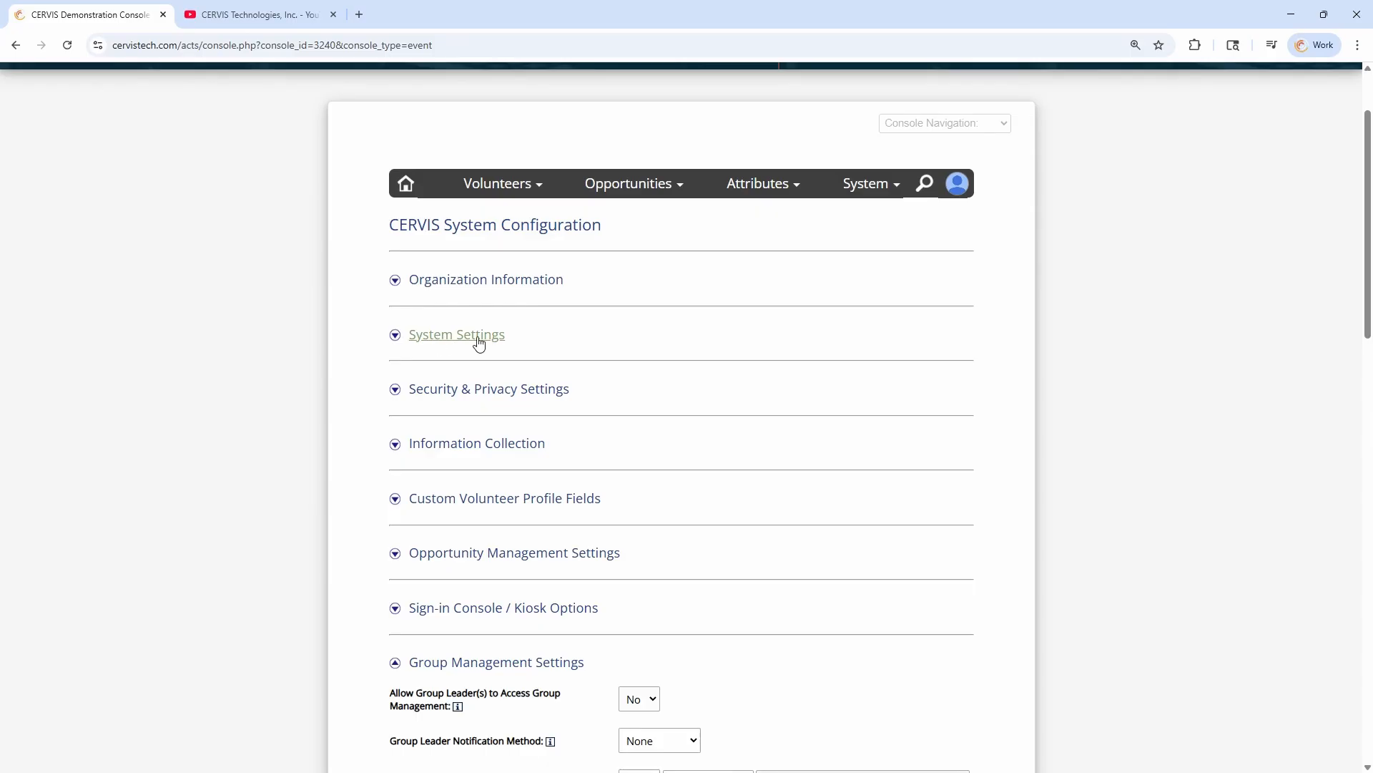
{"action": "left_click", "coordinate": [460, 344]}
{"action": "scroll", "coordinate": [594, 340], "scroll_direction": "down", "scroll_amount": 3}
{"action": "scroll", "coordinate": [605, 336], "scroll_direction": "down", "scroll_amount": 2}
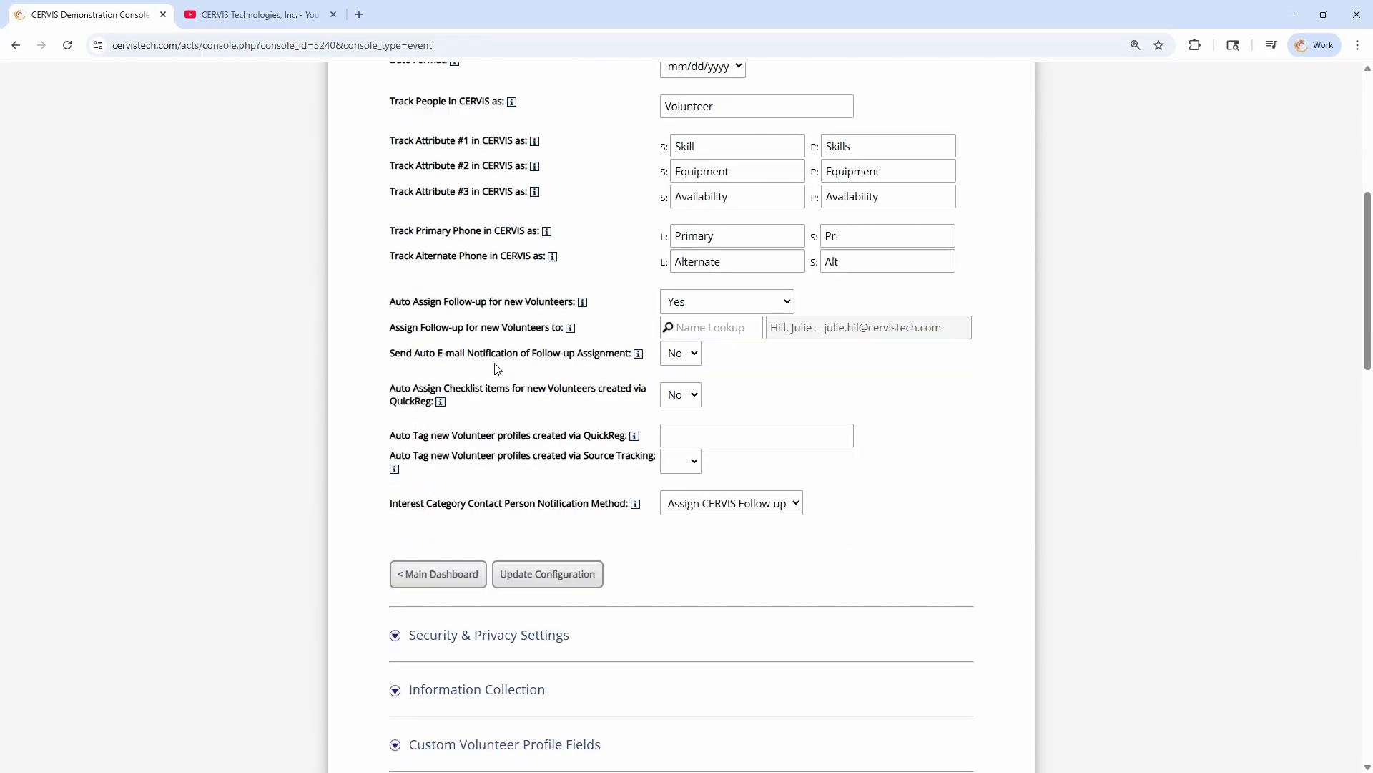
{"action": "left_click_drag", "start_coordinate": [389, 353], "coordinate": [640, 361]}
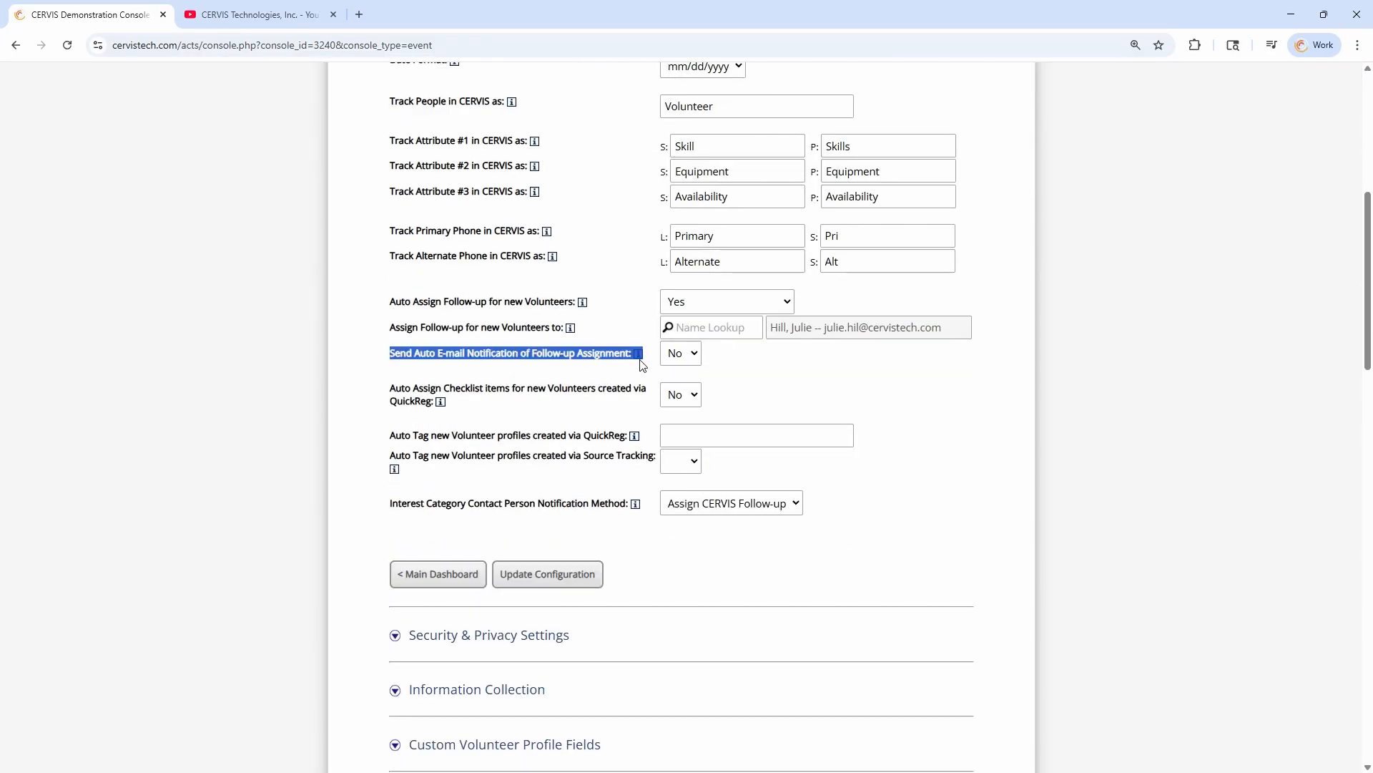
{"action": "left_click", "coordinate": [680, 353]}
{"action": "left_click", "coordinate": [682, 392]}
{"action": "left_click", "coordinate": [718, 358]}
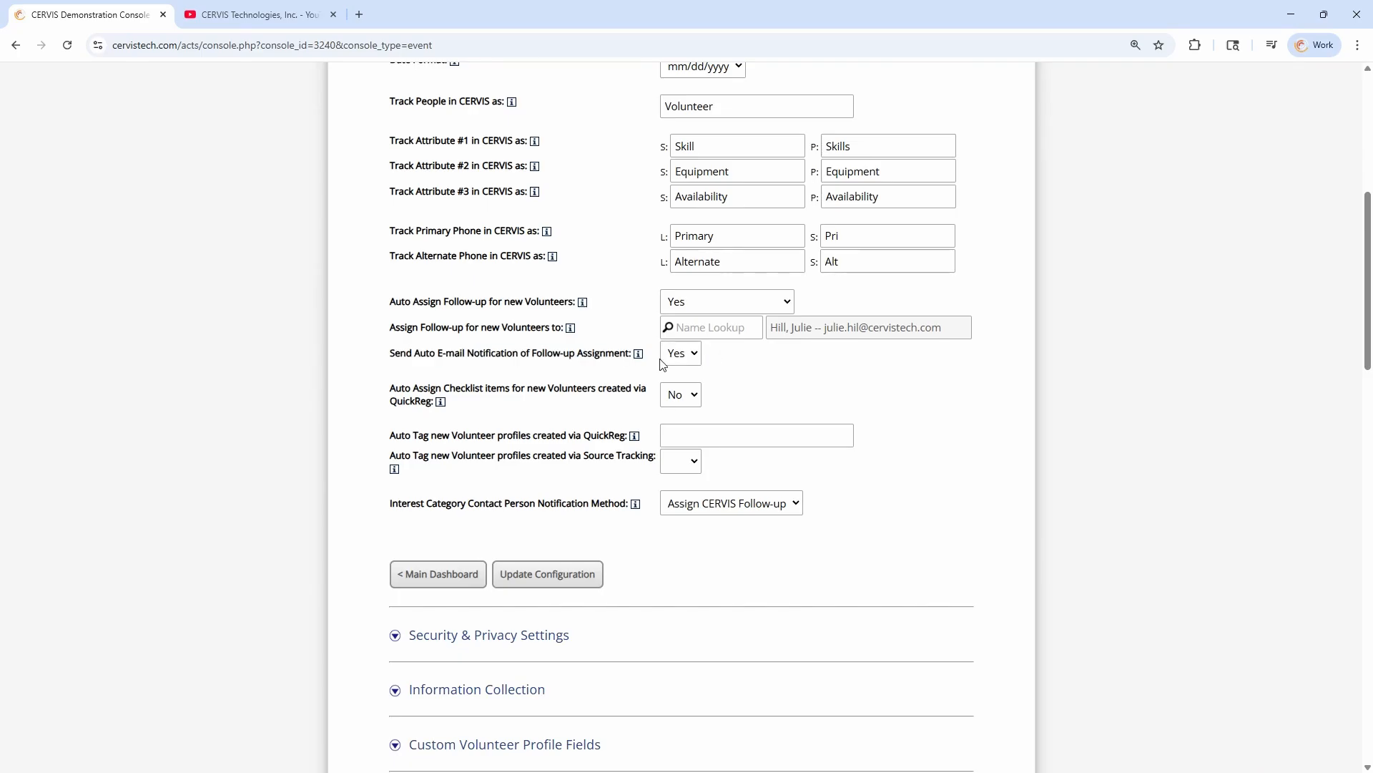
Examine the follow-up notification label and the Auto Assign Follow-up for new Volunteers options
{"action": "left_click_drag", "start_coordinate": [570, 353], "coordinate": [596, 353]}
{"action": "left_click", "coordinate": [600, 352]}
{"action": "left_click_drag", "start_coordinate": [414, 301], "coordinate": [527, 301]}
{"action": "left_click_drag", "start_coordinate": [553, 305], "coordinate": [564, 305]}
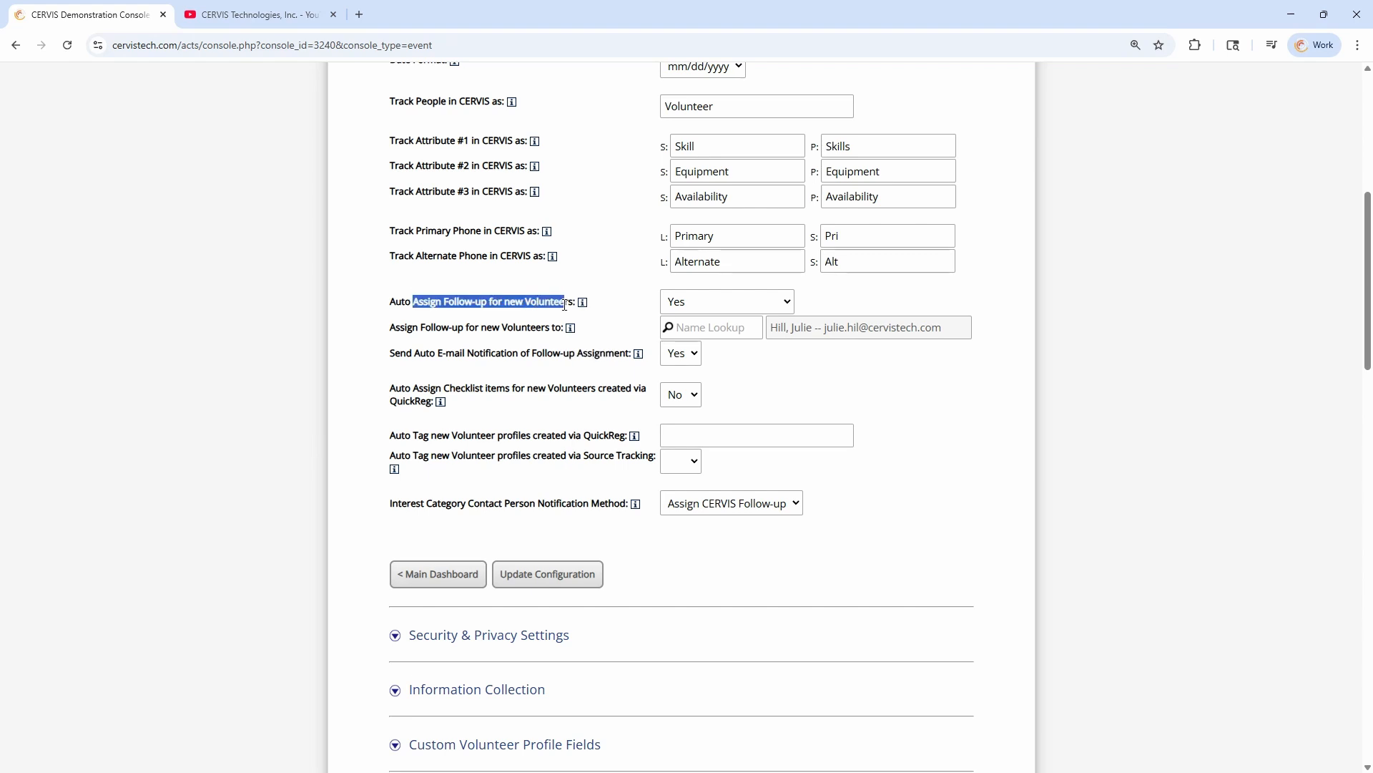
{"action": "left_click", "coordinate": [694, 302]}
{"action": "left_click", "coordinate": [639, 309]}
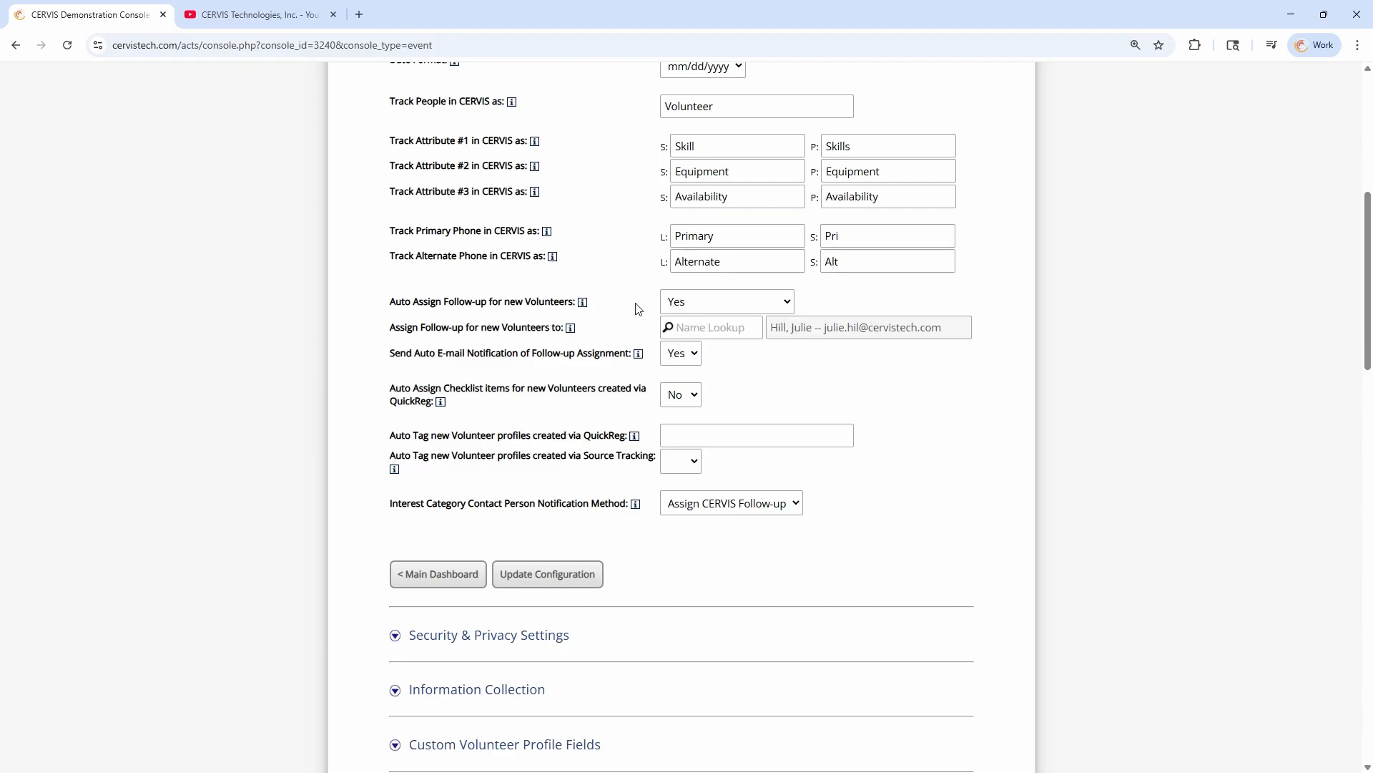
Return to Group Management Settings and read the Group Request Notes/Instructions text
{"action": "scroll", "coordinate": [633, 315], "scroll_direction": "down", "scroll_amount": 10}
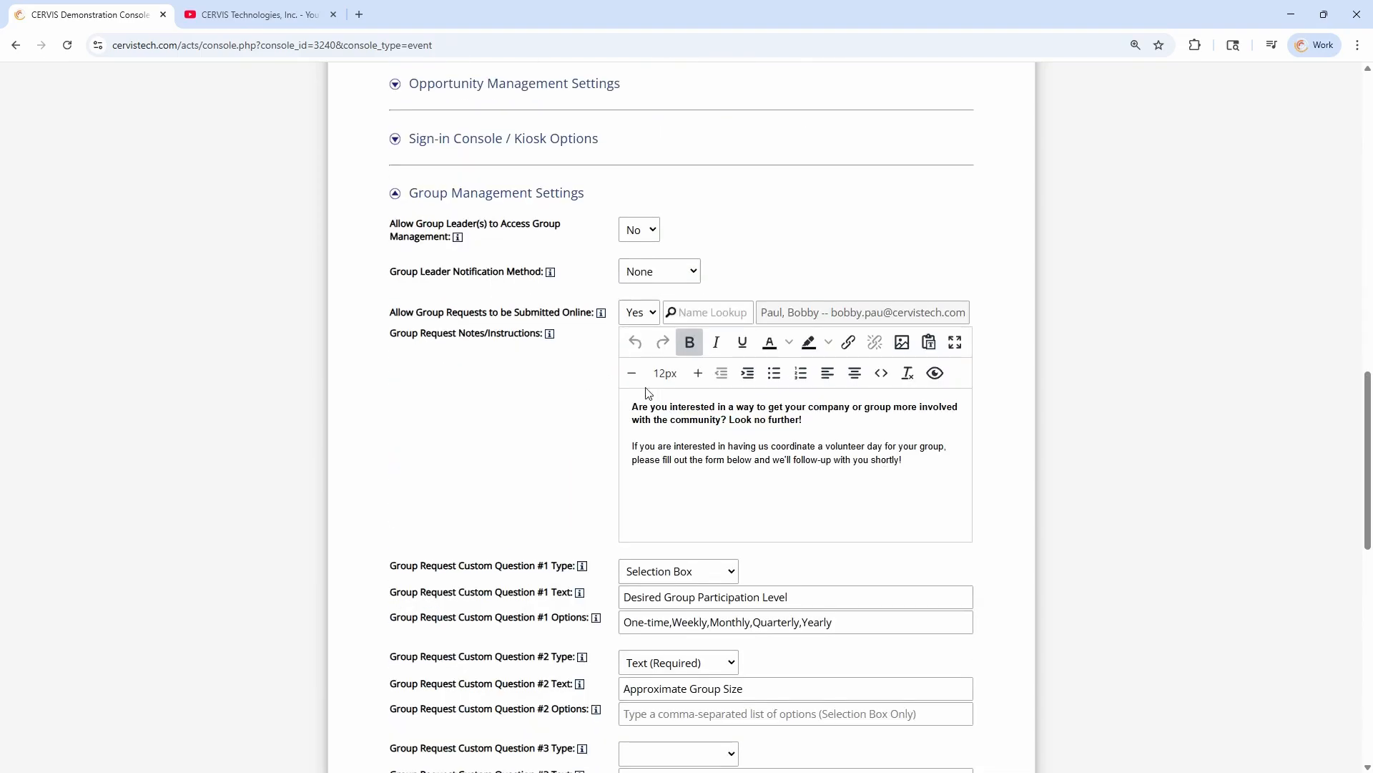
{"action": "scroll", "coordinate": [647, 392], "scroll_direction": "down", "scroll_amount": 1}
{"action": "left_click_drag", "start_coordinate": [400, 262], "coordinate": [522, 262]}
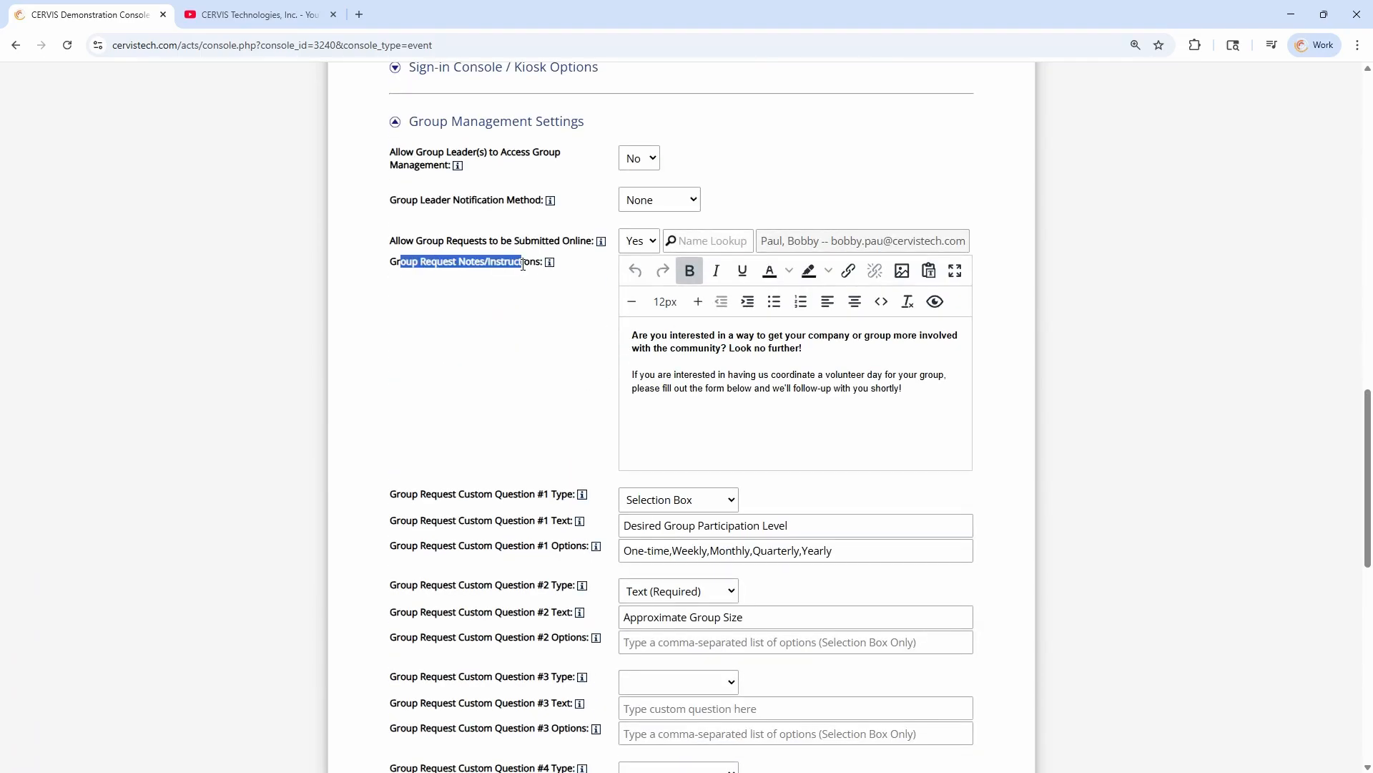
{"action": "mouse_move", "coordinate": [632, 335]}
{"action": "left_mouse_down"}
{"action": "mouse_move", "coordinate": [937, 402]}
{"action": "mouse_move", "coordinate": [633, 335]}
{"action": "left_mouse_up"}
{"action": "left_click", "coordinate": [699, 347]}
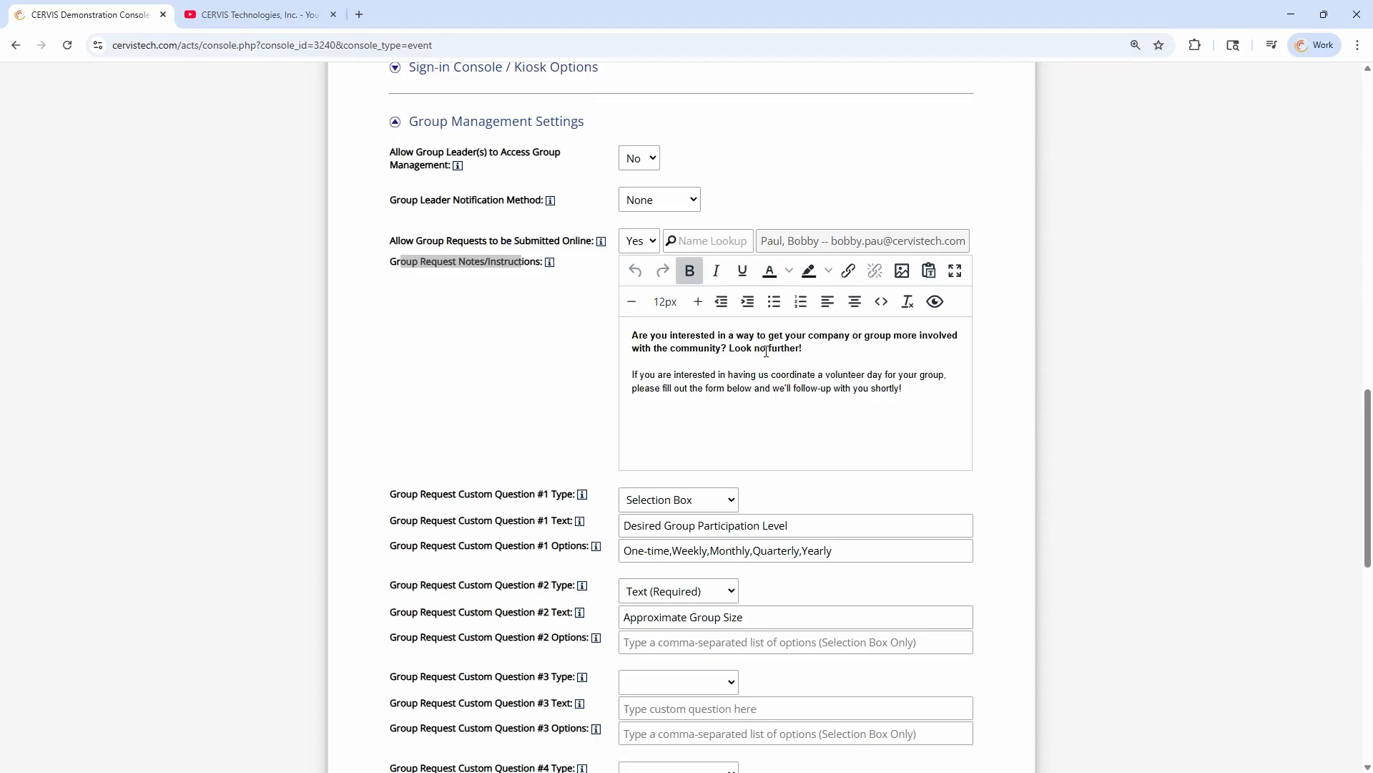
Preview the Group Request Notes/Instructions on the Volunteer Group Request form, and close the preview
{"action": "left_click", "coordinate": [493, 280]}
{"action": "left_click", "coordinate": [935, 302]}
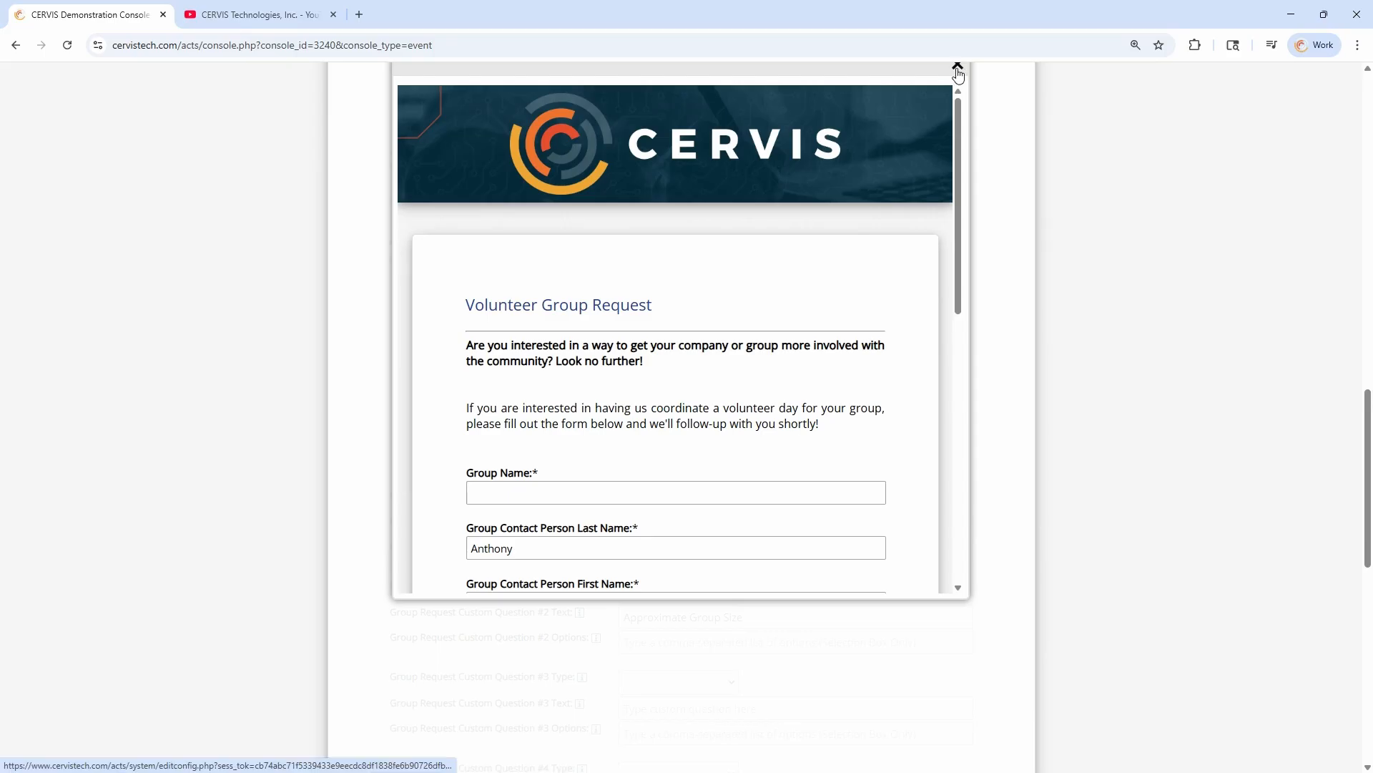
{"action": "left_click", "coordinate": [957, 65]}
Set the types of Group Request Custom Questions #3 and #4 to Disabled
{"action": "scroll", "coordinate": [495, 455], "scroll_direction": "down", "scroll_amount": 5}
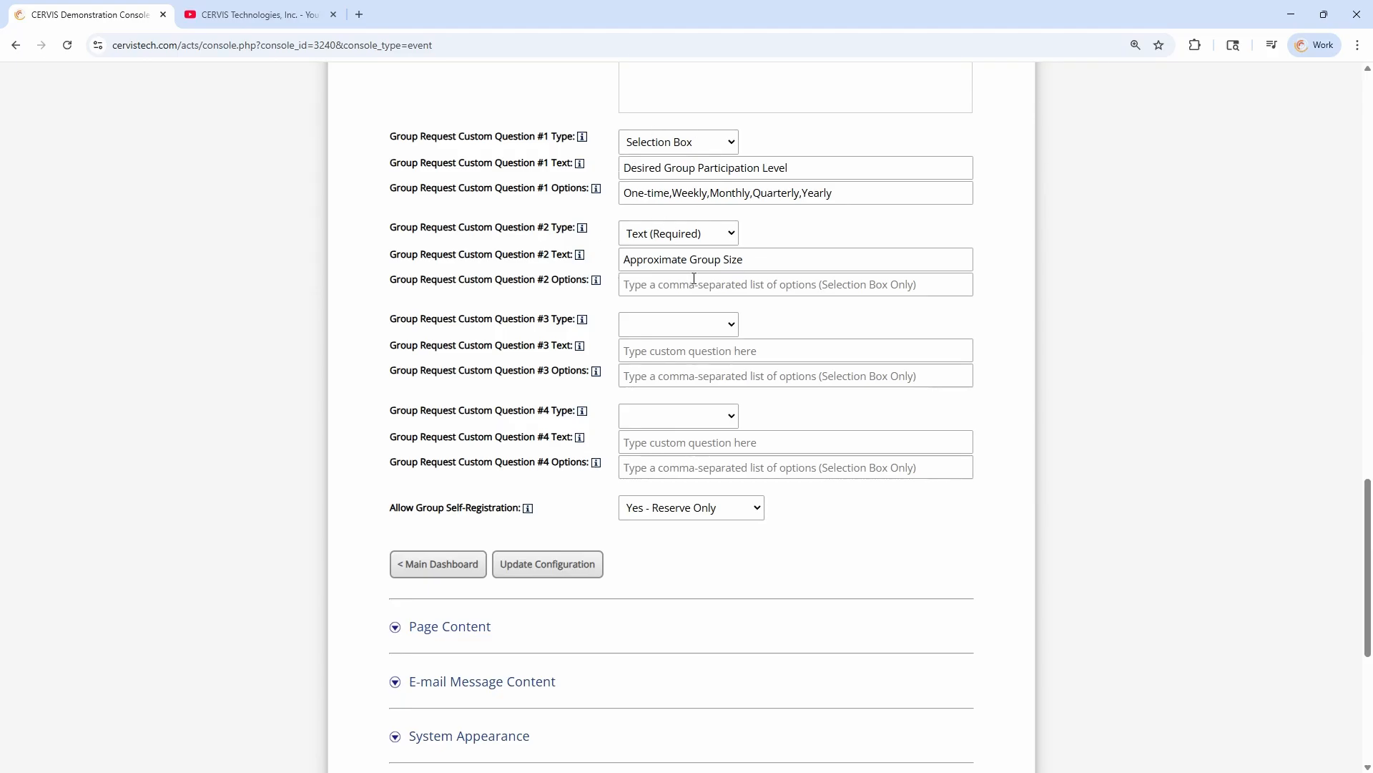
{"action": "left_click", "coordinate": [697, 323]}
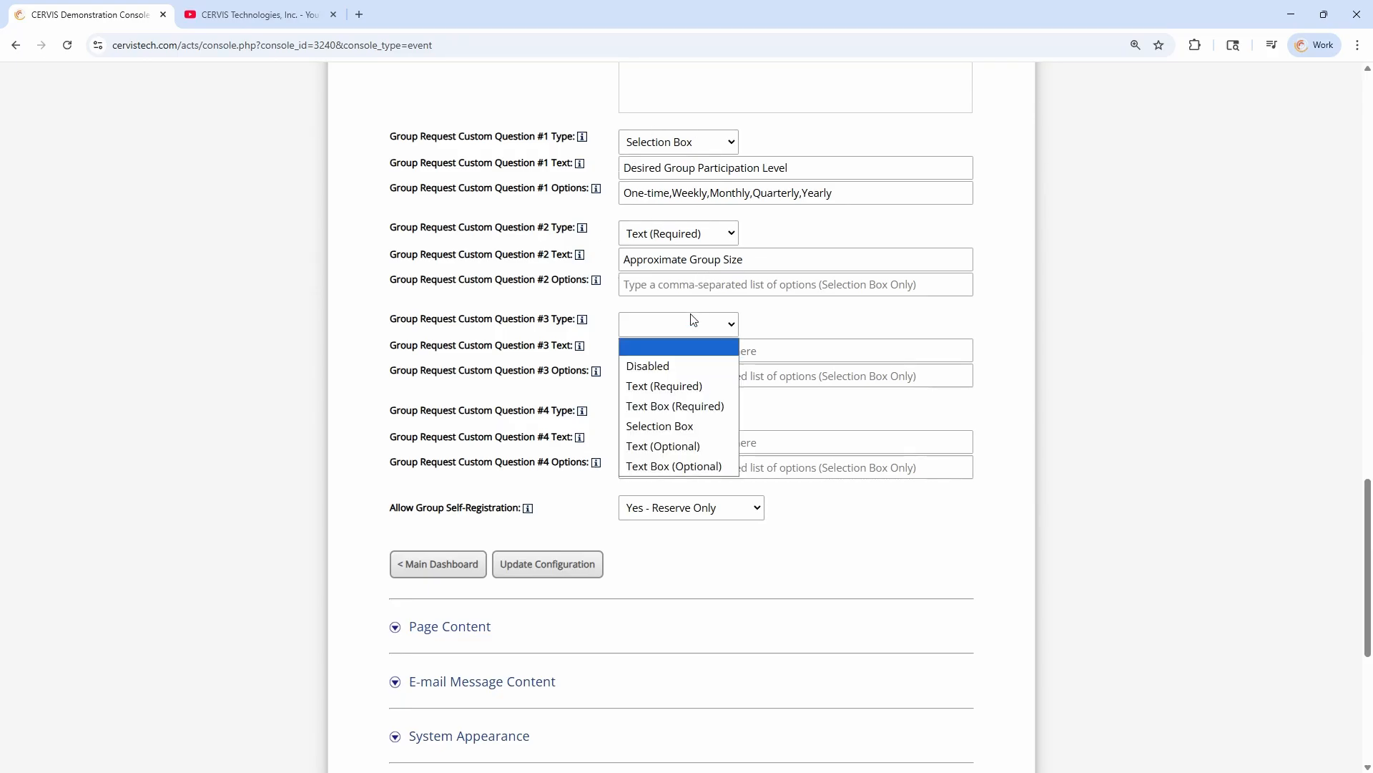
{"action": "left_click", "coordinate": [672, 367]}
{"action": "left_click", "coordinate": [667, 414]}
{"action": "left_click", "coordinate": [670, 453]}
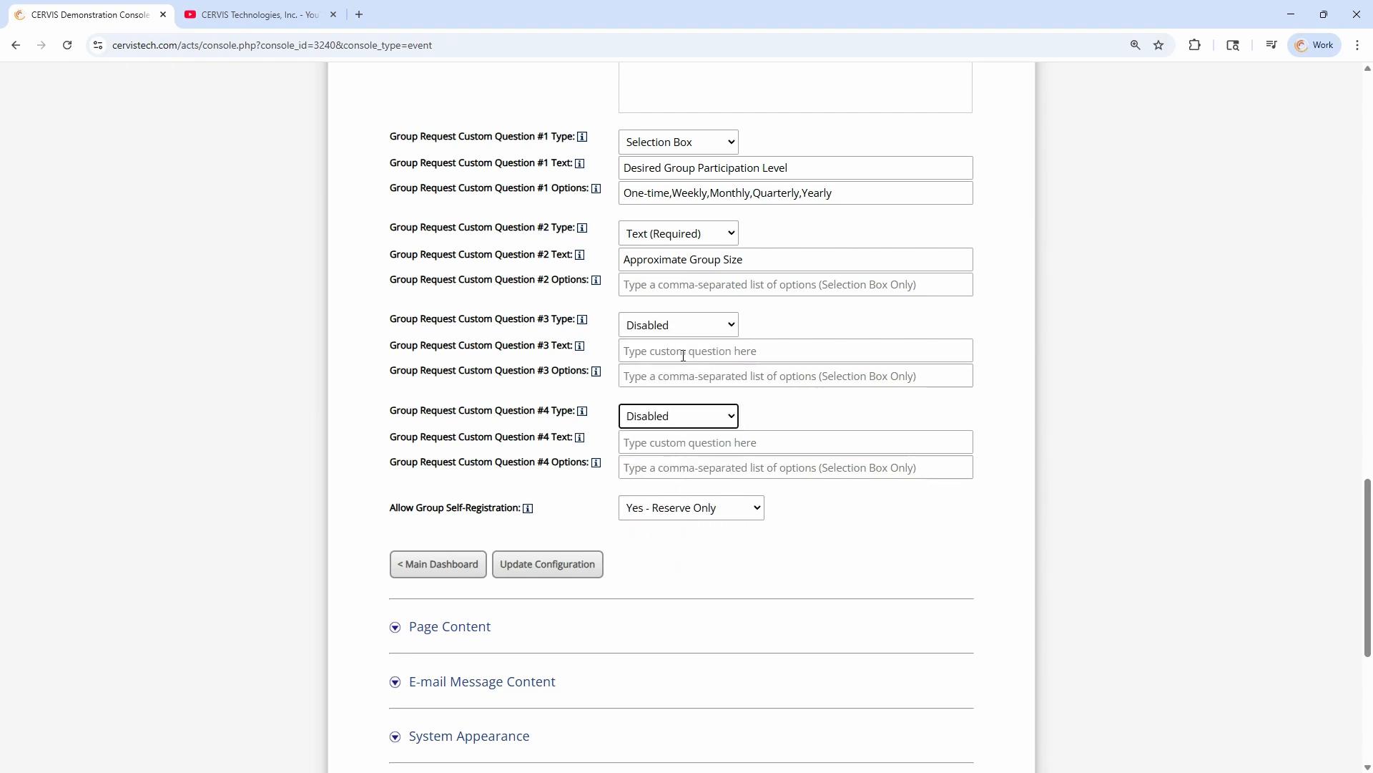
Try the Selection Box type for Custom Question #3, review question #1's comma-separated options, and set question #3 back to Disabled
{"action": "left_click", "coordinate": [669, 331]}
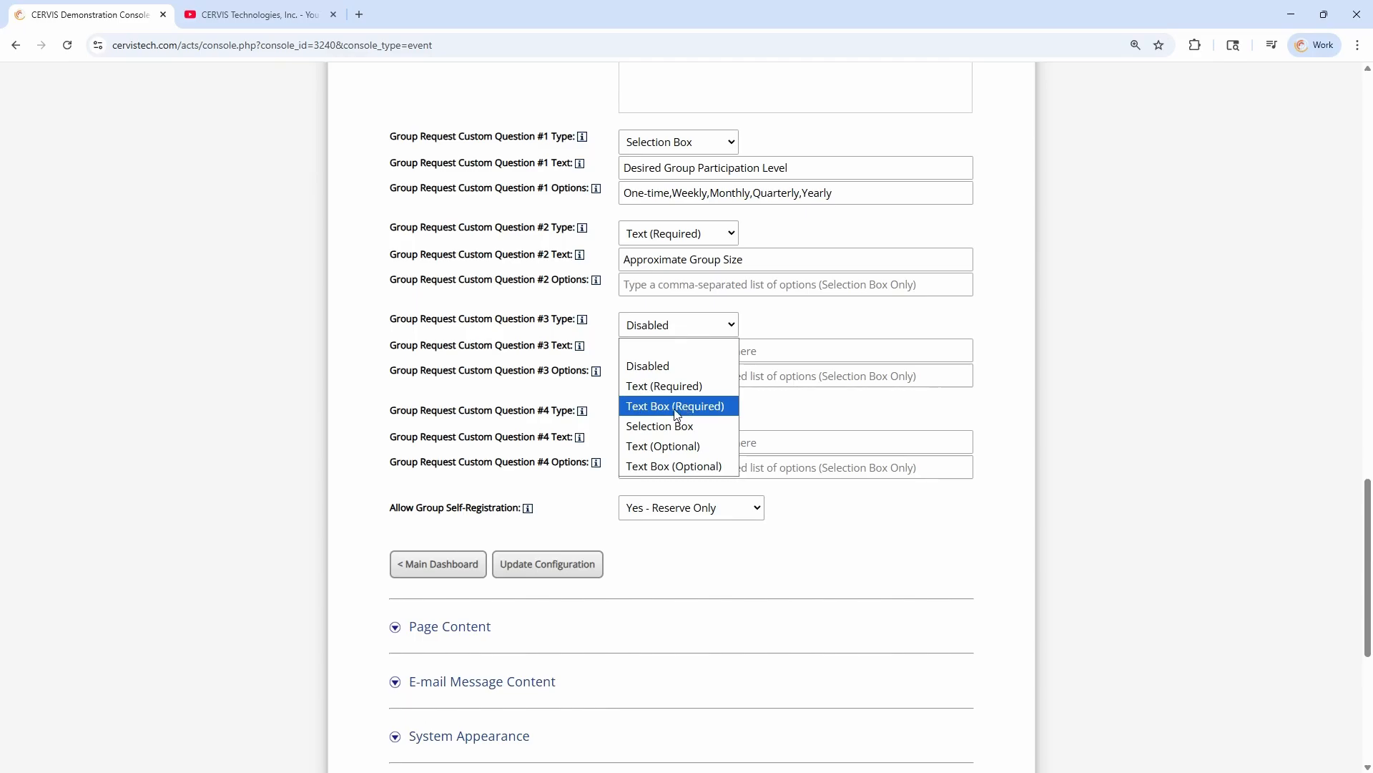
{"action": "left_click", "coordinate": [680, 427]}
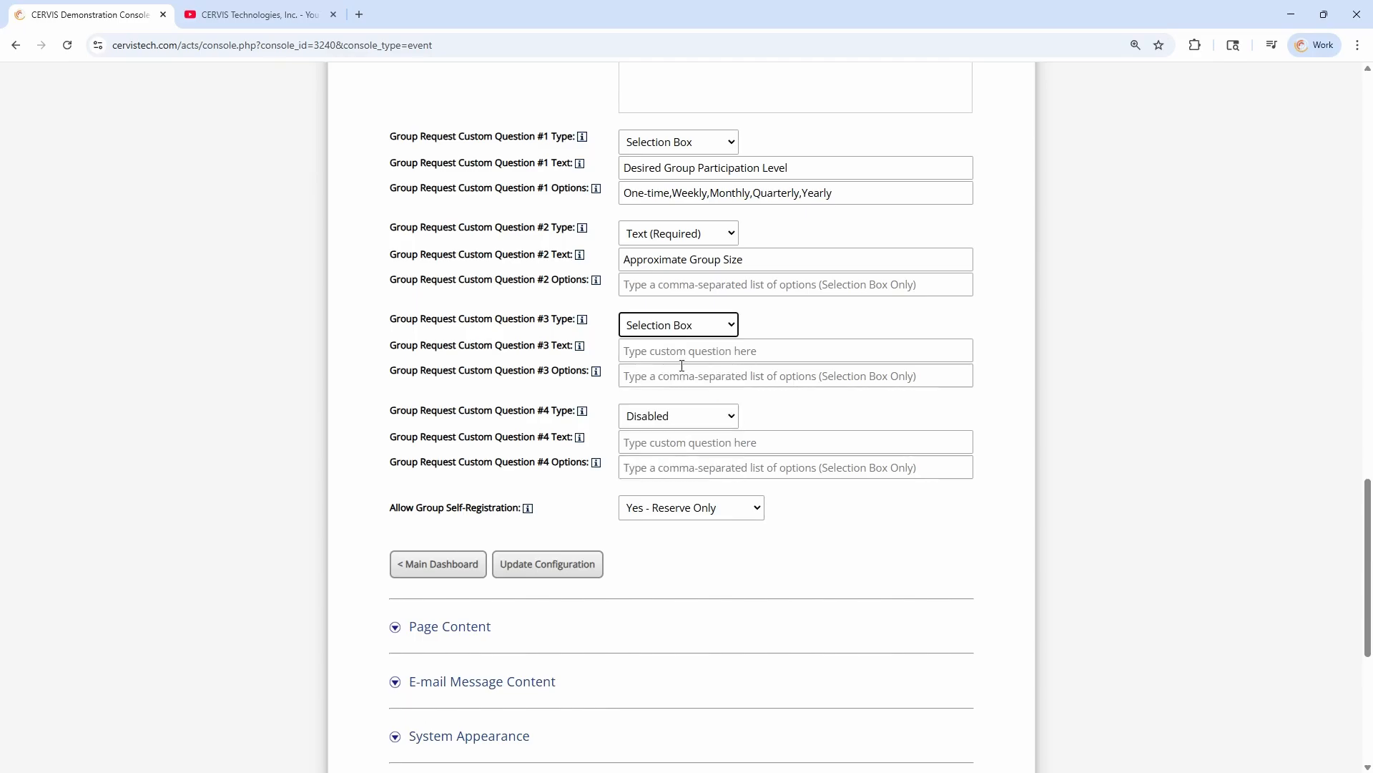
{"action": "left_click_drag", "start_coordinate": [624, 194], "coordinate": [840, 200]}
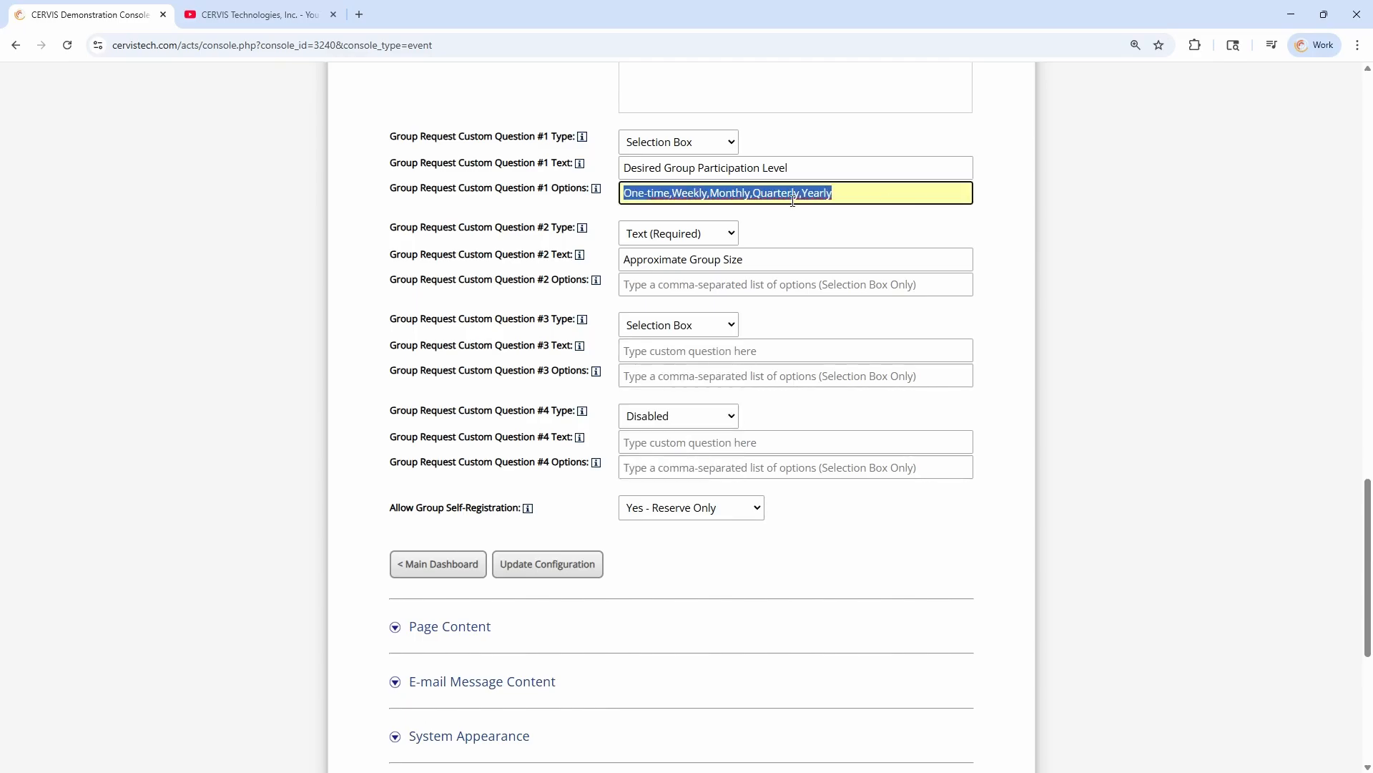
{"action": "left_click", "coordinate": [682, 194]}
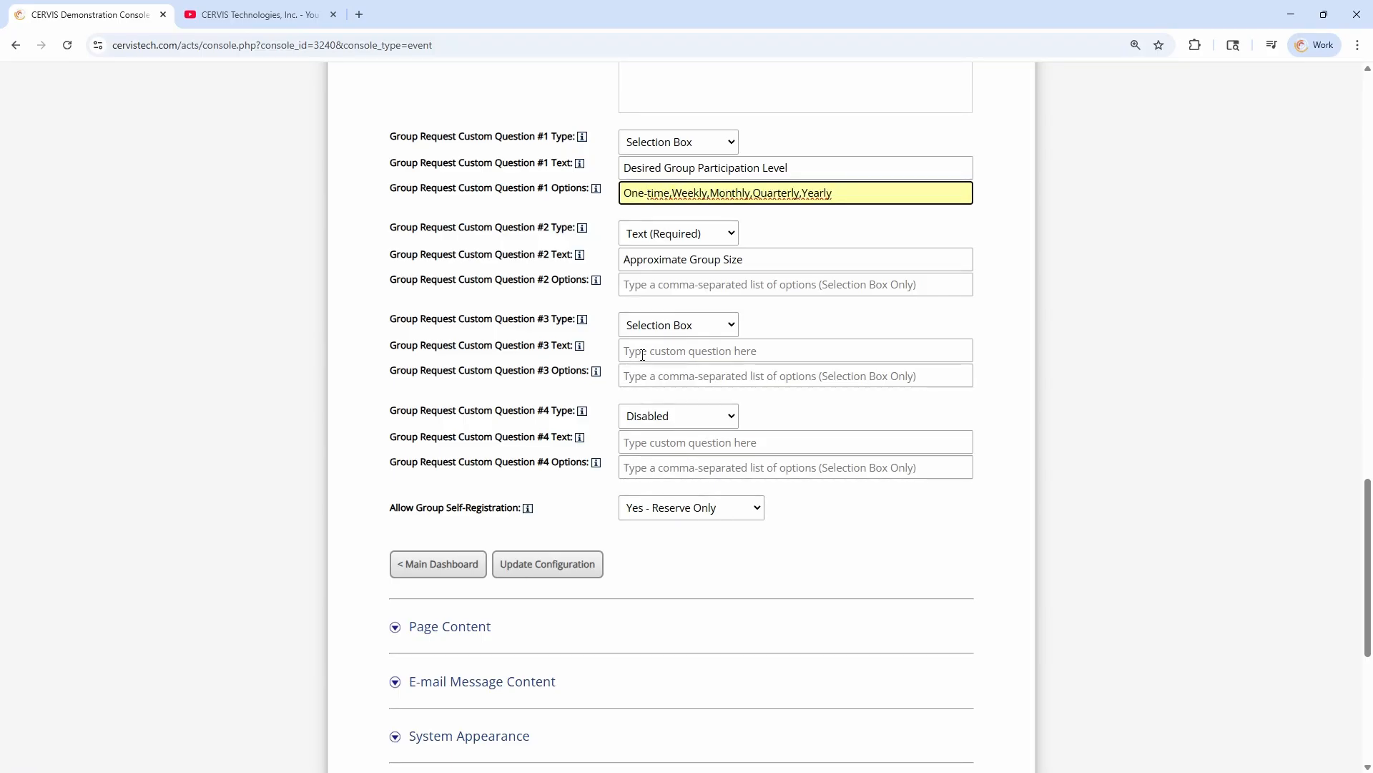
{"action": "left_click", "coordinate": [651, 325]}
{"action": "left_click", "coordinate": [642, 356]}
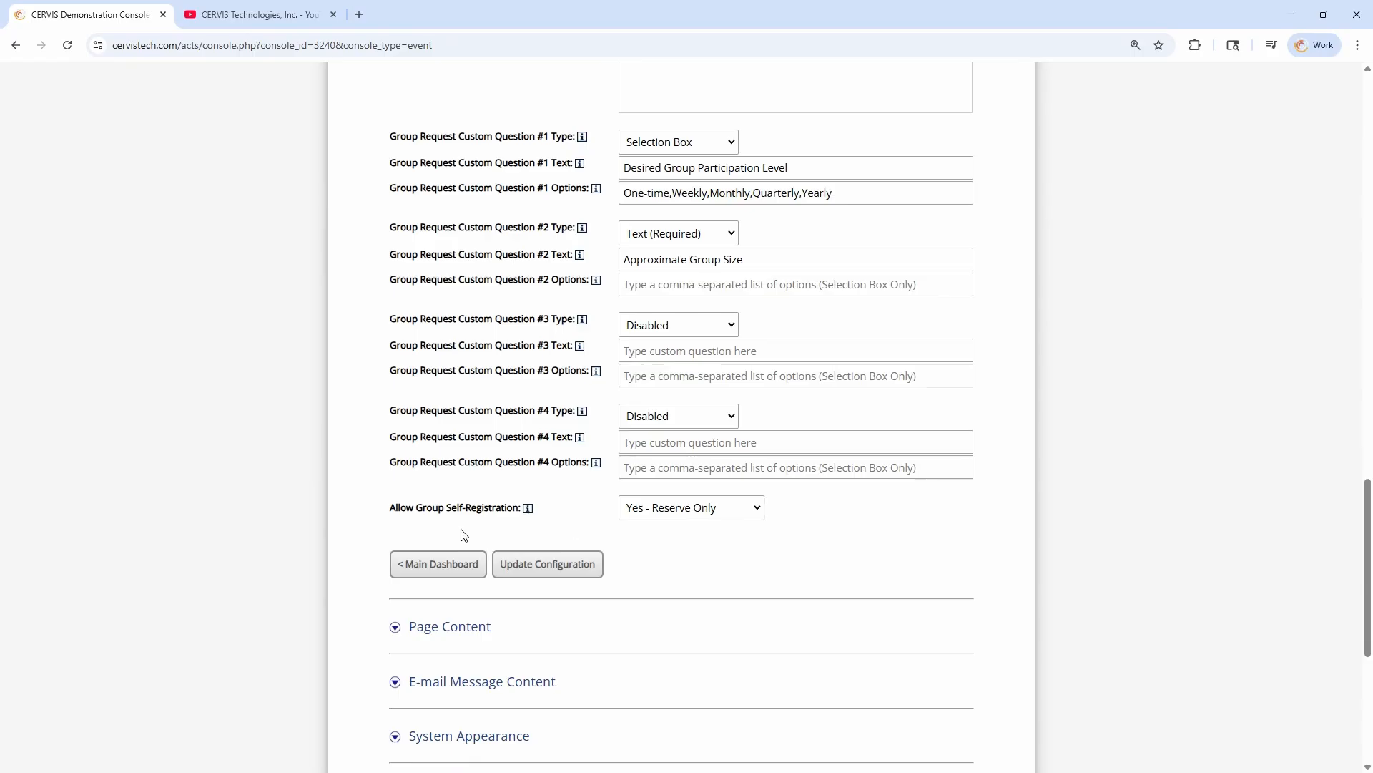
Return to the main dashboard and open Report Management from the Volunteer Management section
{"action": "left_click", "coordinate": [450, 564]}
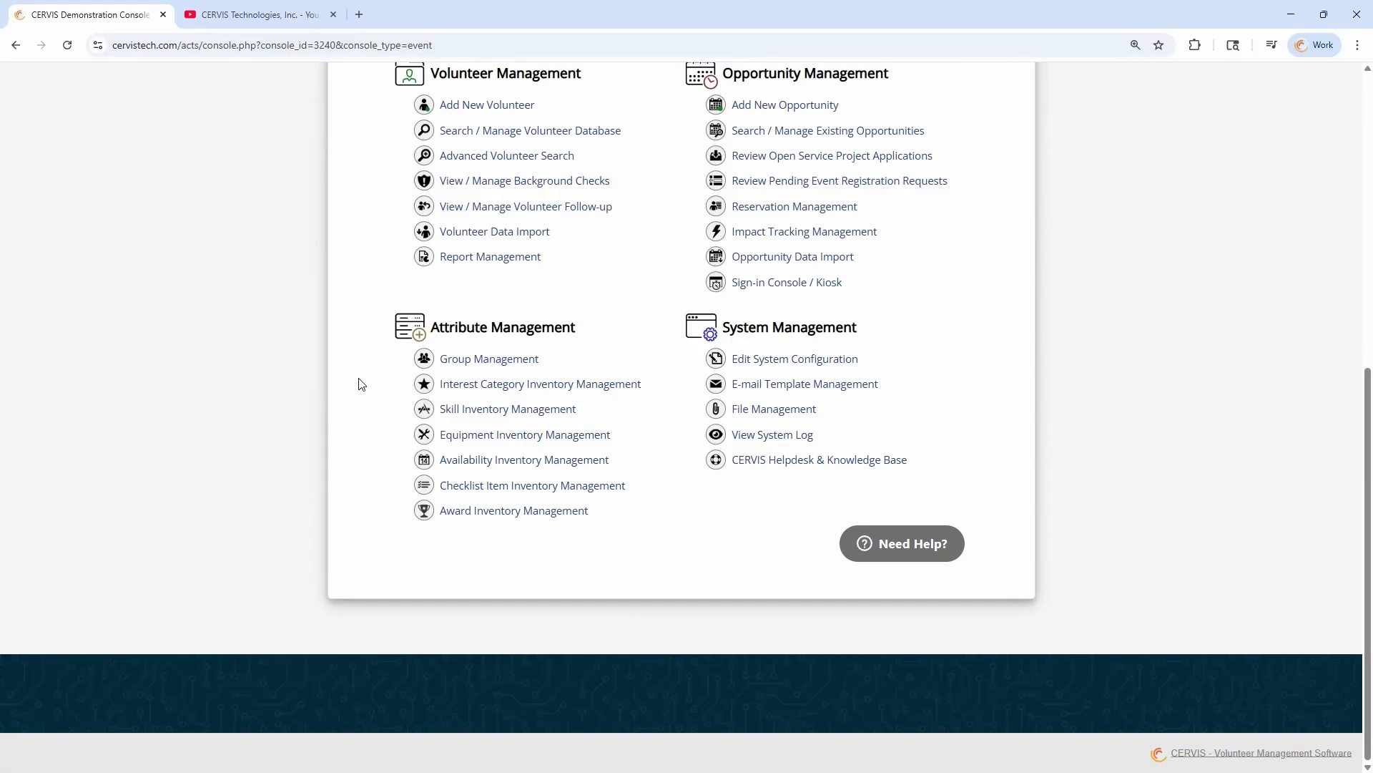
{"action": "scroll", "coordinate": [361, 384], "scroll_direction": "up", "scroll_amount": 2}
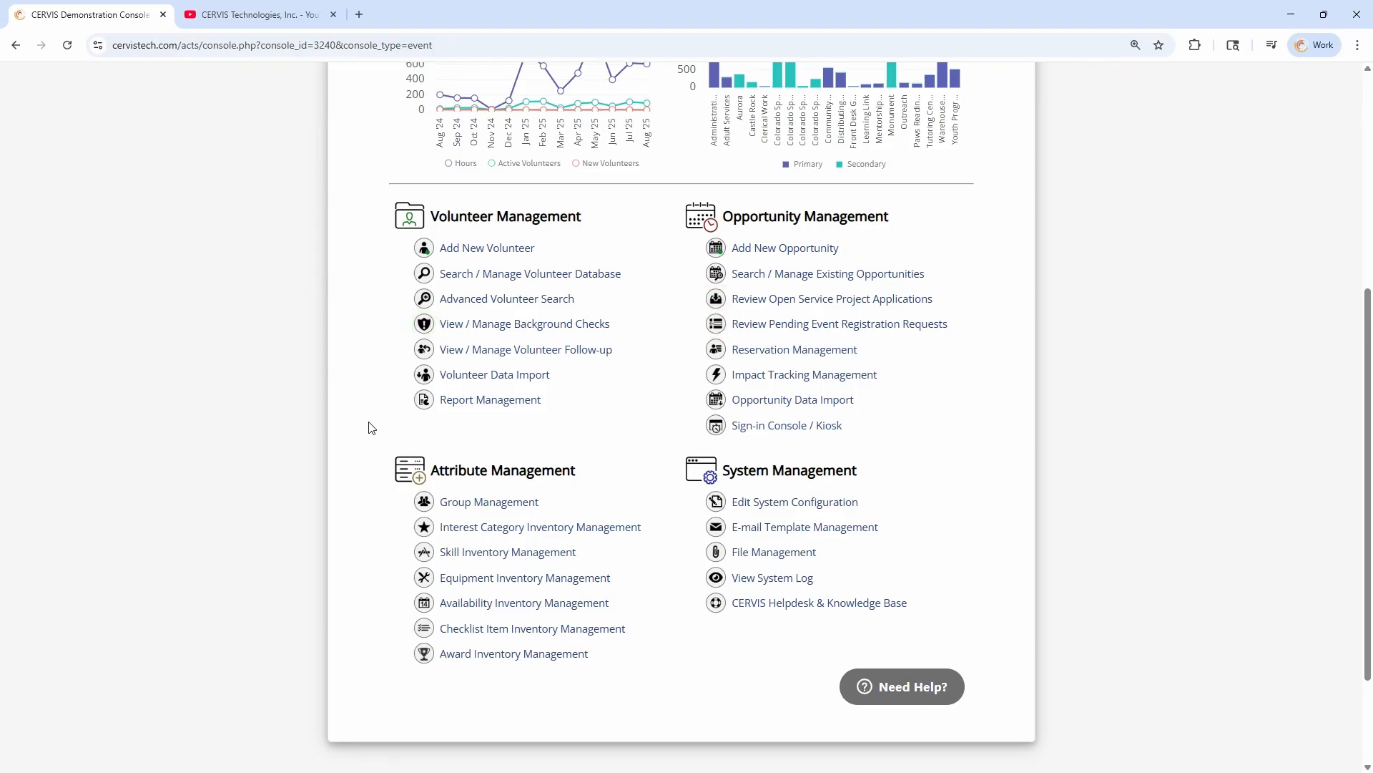
{"action": "left_click_drag", "start_coordinate": [440, 216], "coordinate": [581, 220]}
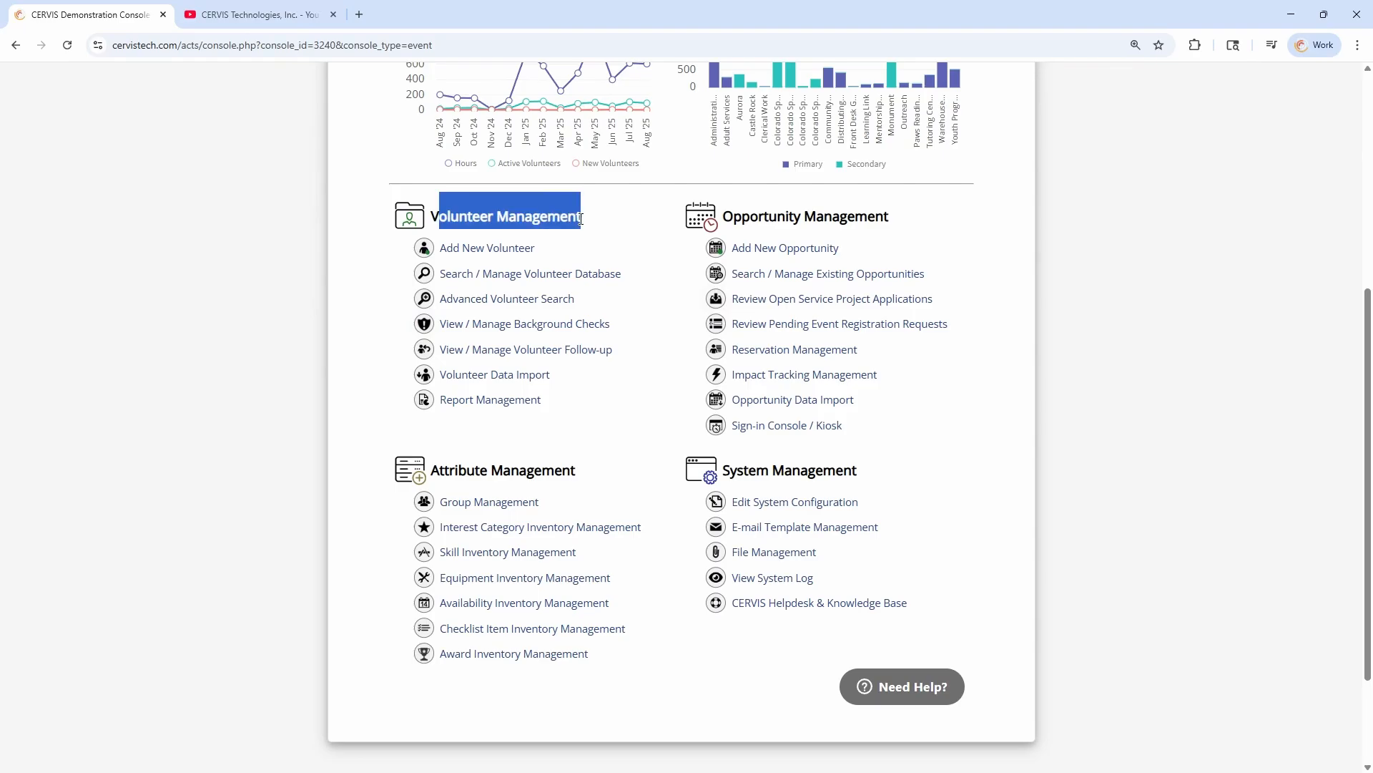
{"action": "left_click", "coordinate": [581, 220]}
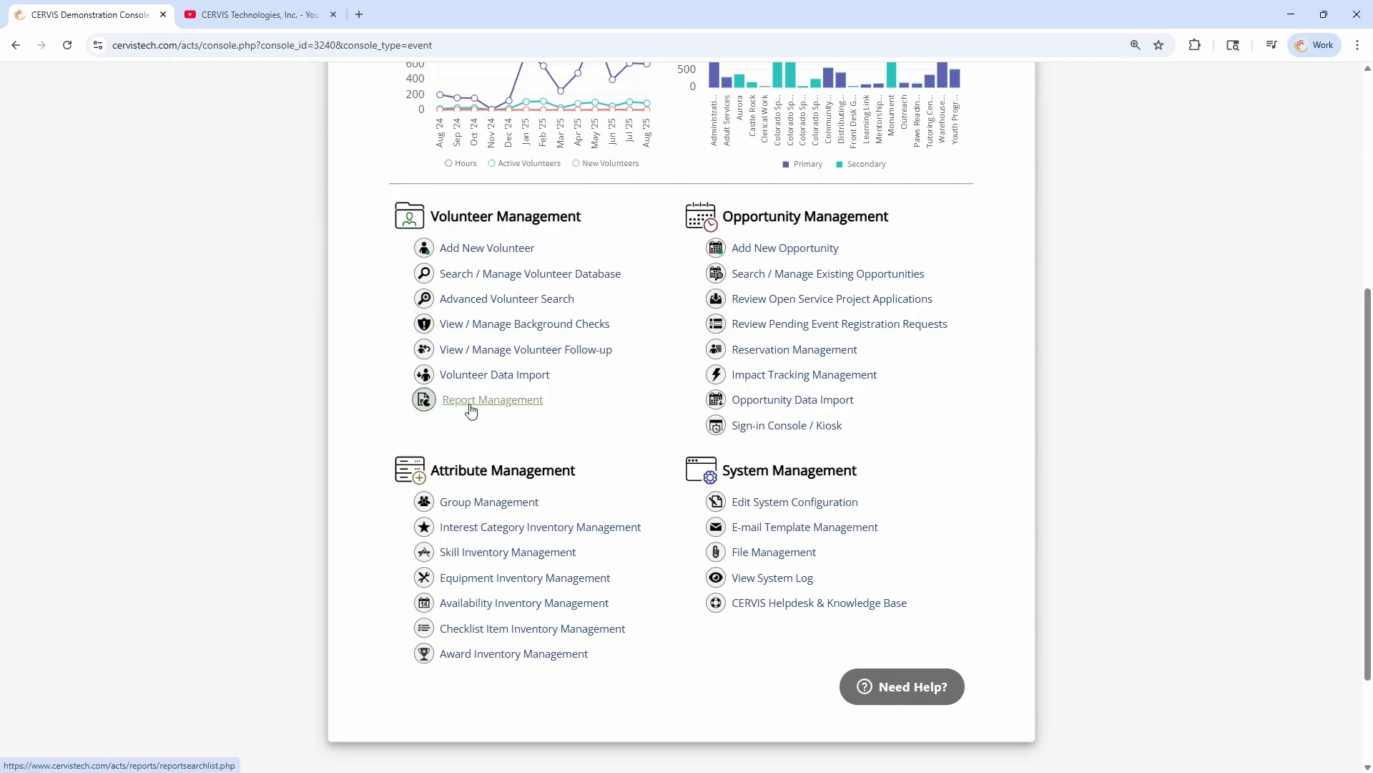
{"action": "left_click", "coordinate": [470, 401]}
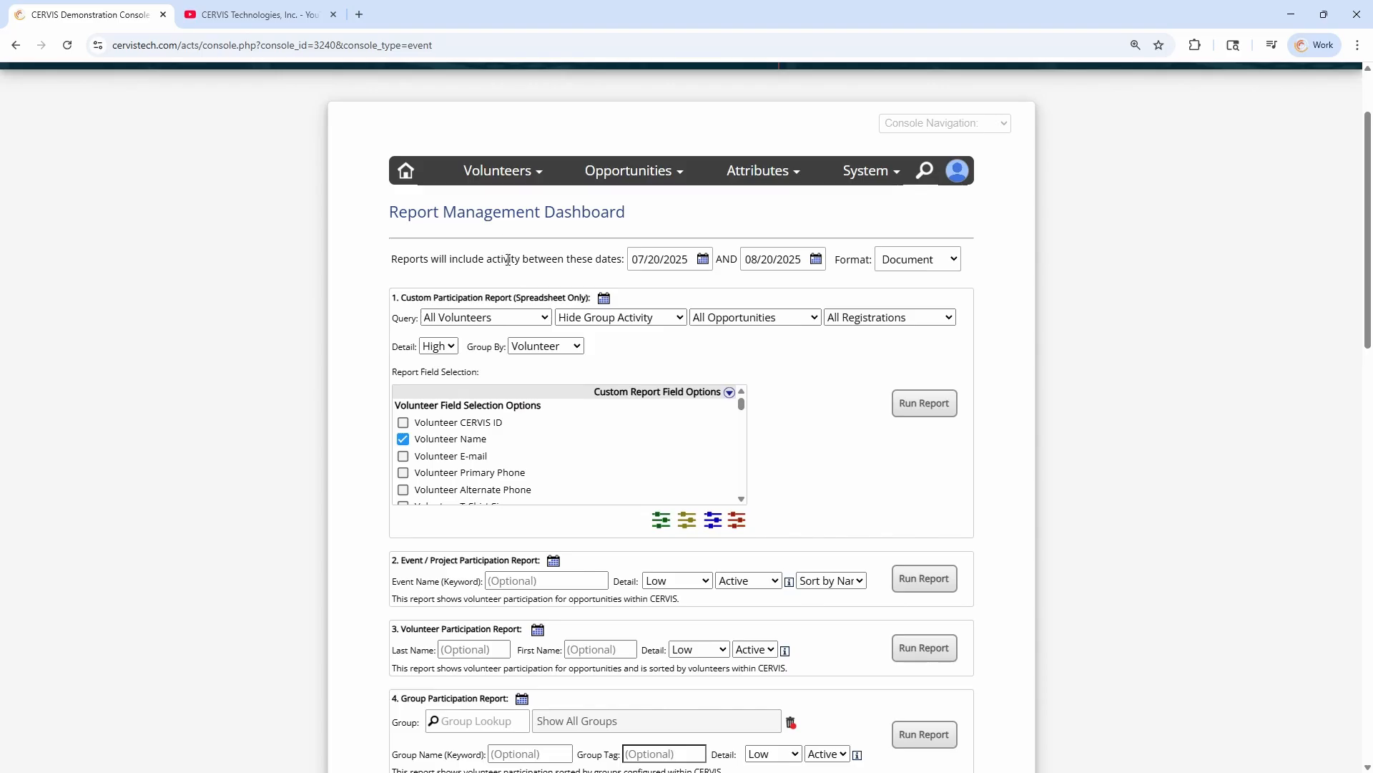
Check the Group Participation Report's date range requirement and set the start date for the reports to 01/01/2025
{"action": "scroll", "coordinate": [520, 277], "scroll_direction": "down", "scroll_amount": 5}
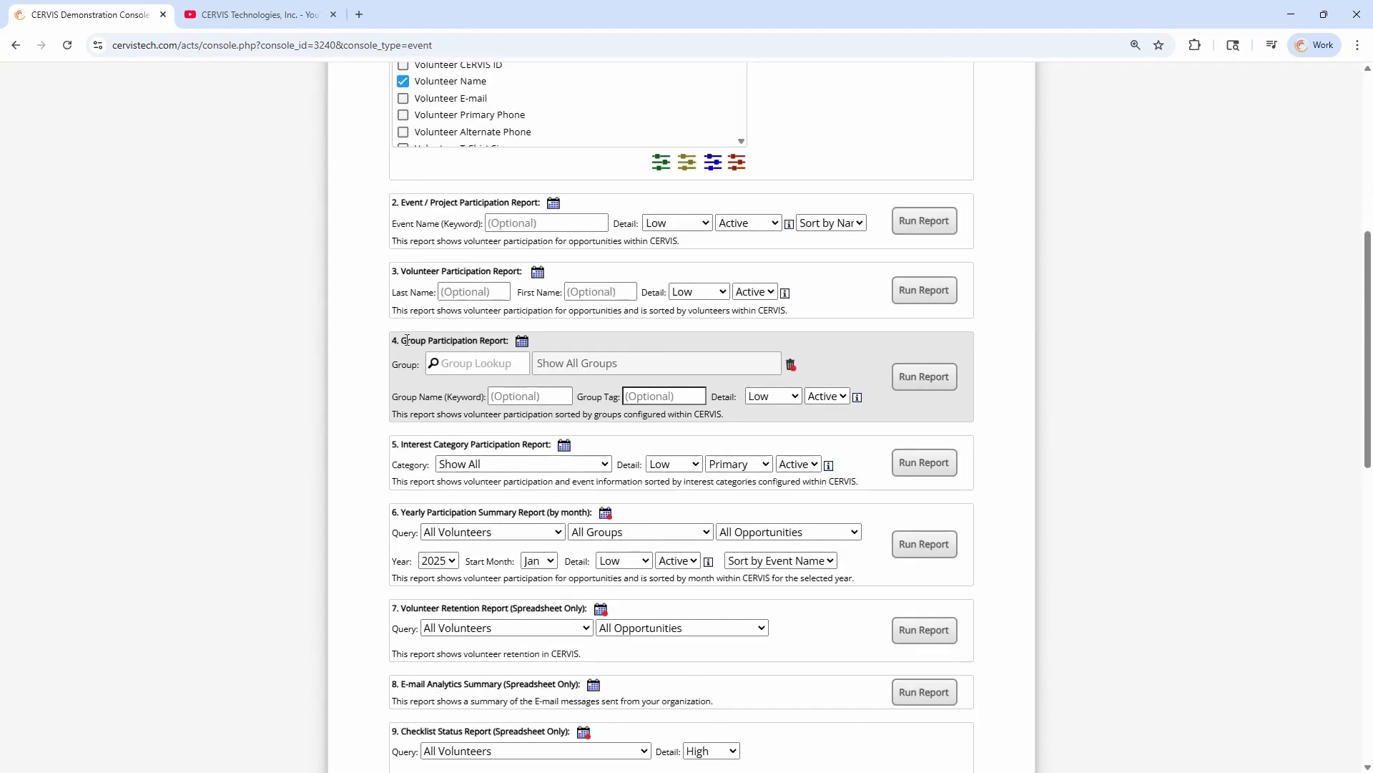
{"action": "left_click_drag", "start_coordinate": [405, 340], "coordinate": [512, 341]}
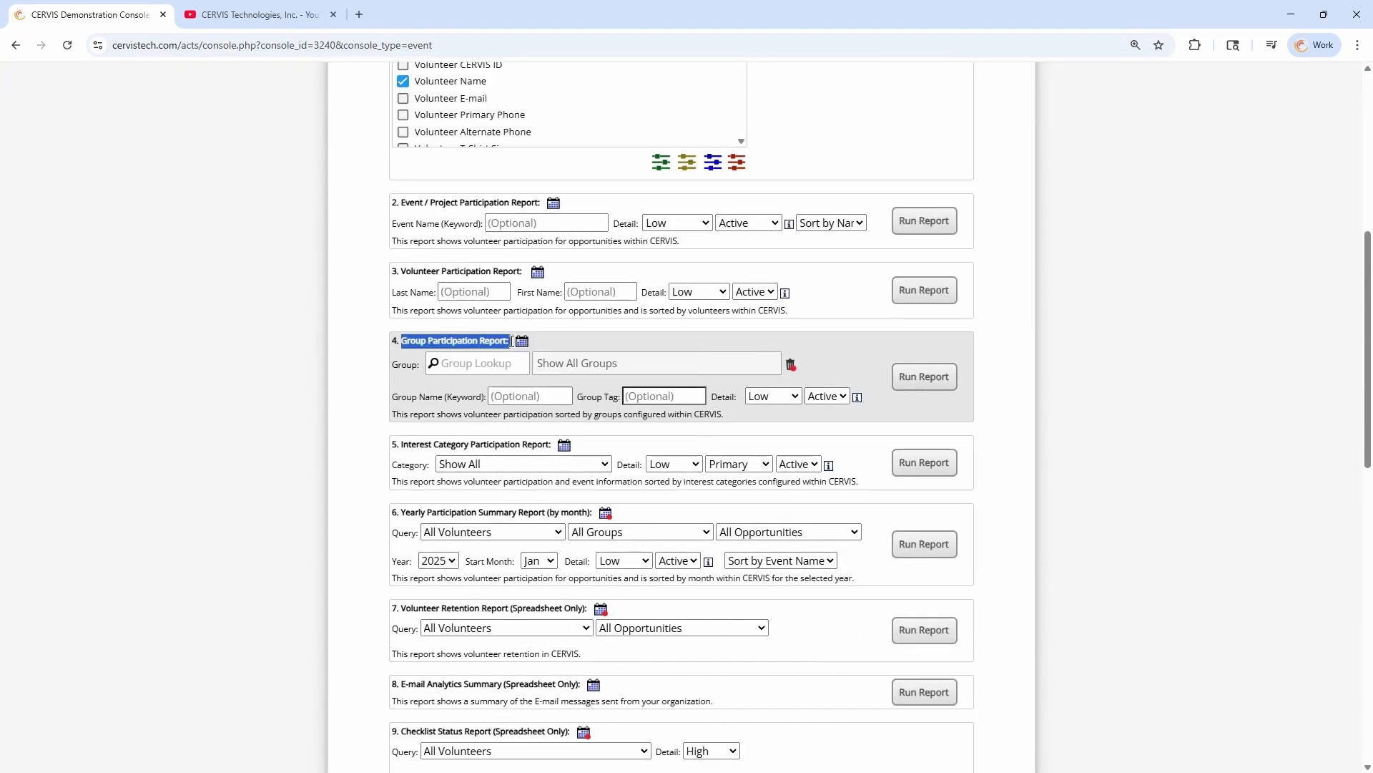
{"action": "left_click", "coordinate": [507, 342]}
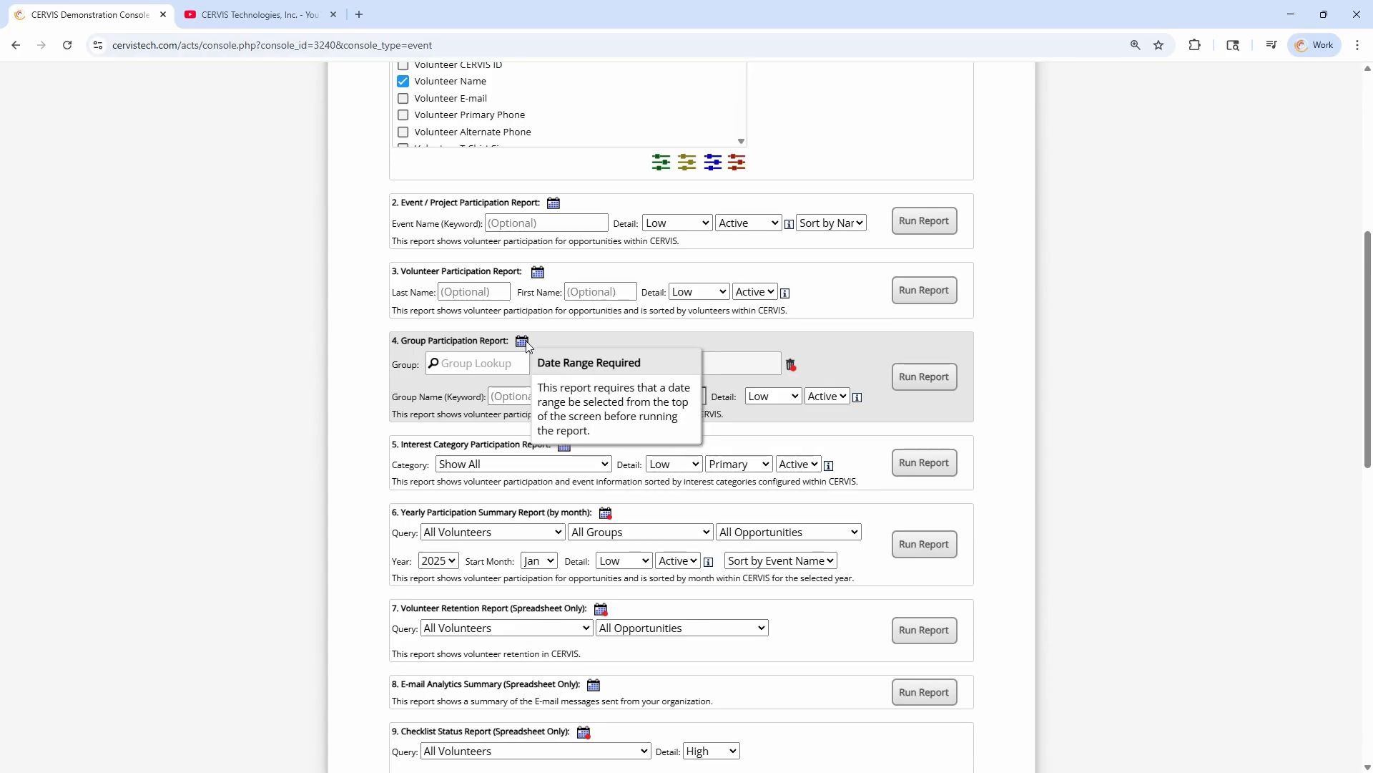
{"action": "scroll", "coordinate": [623, 329], "scroll_direction": "up", "scroll_amount": 6}
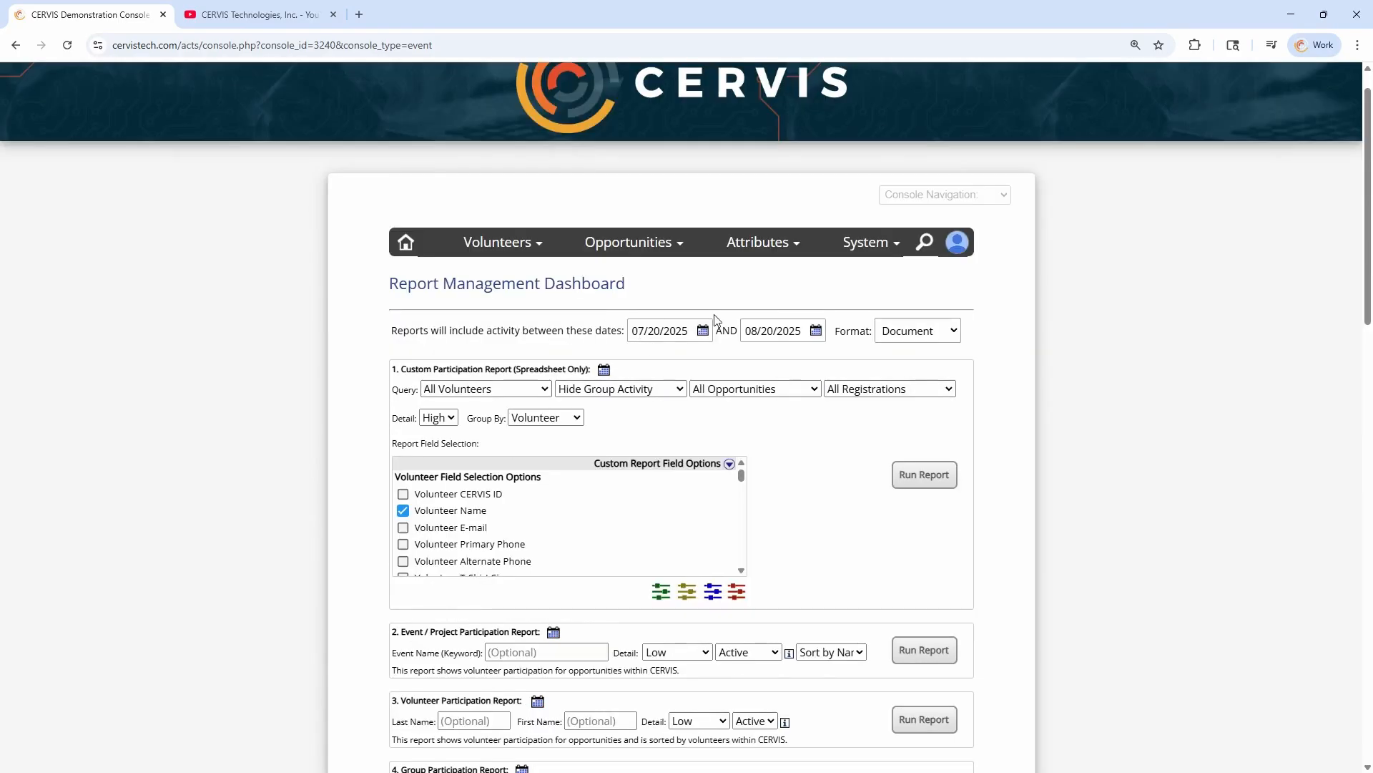
{"action": "left_click", "coordinate": [677, 331]}
{"action": "left_click", "coordinate": [650, 364]}
{"action": "left_click", "coordinate": [653, 368]}
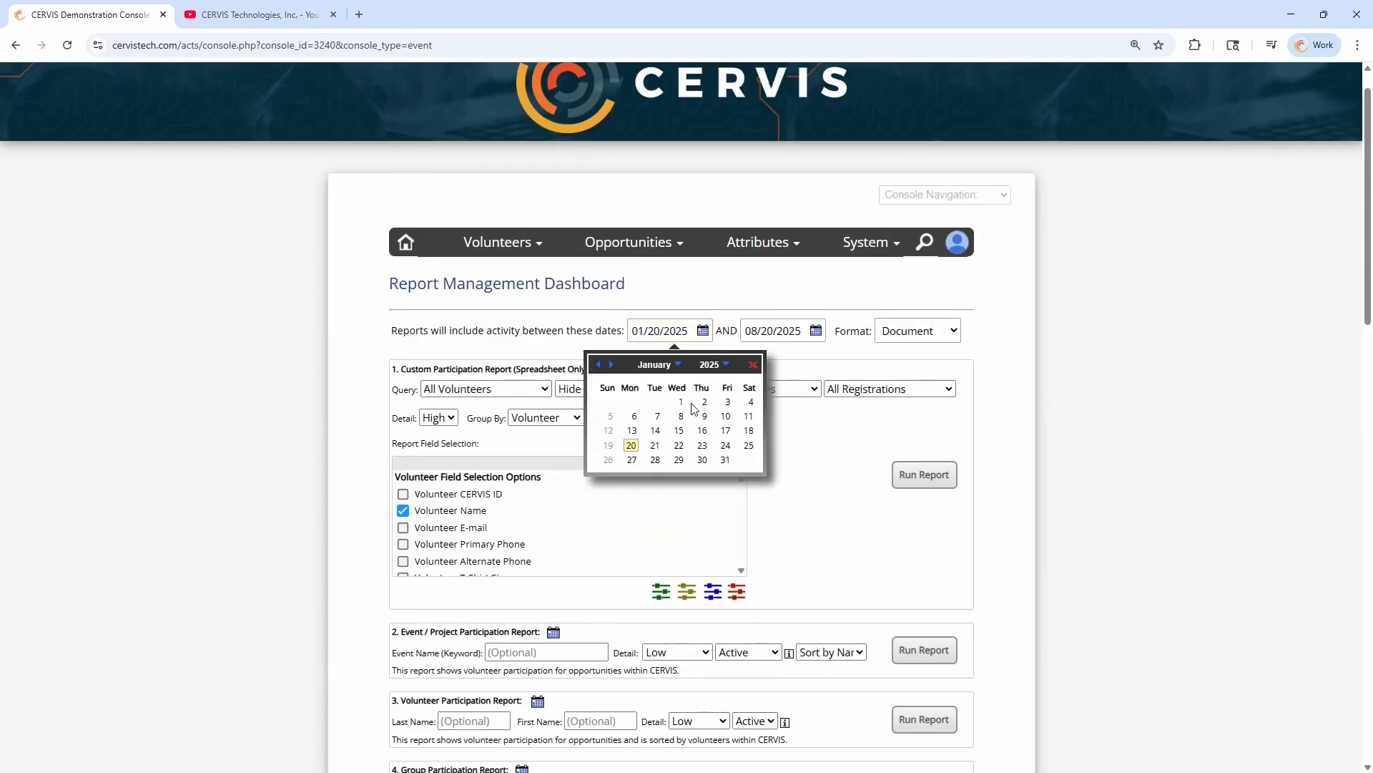
{"action": "left_click", "coordinate": [678, 397]}
Look up "School" in the Group Participation Report and select the "school name" group
{"action": "scroll", "coordinate": [402, 429], "scroll_direction": "down", "scroll_amount": 5}
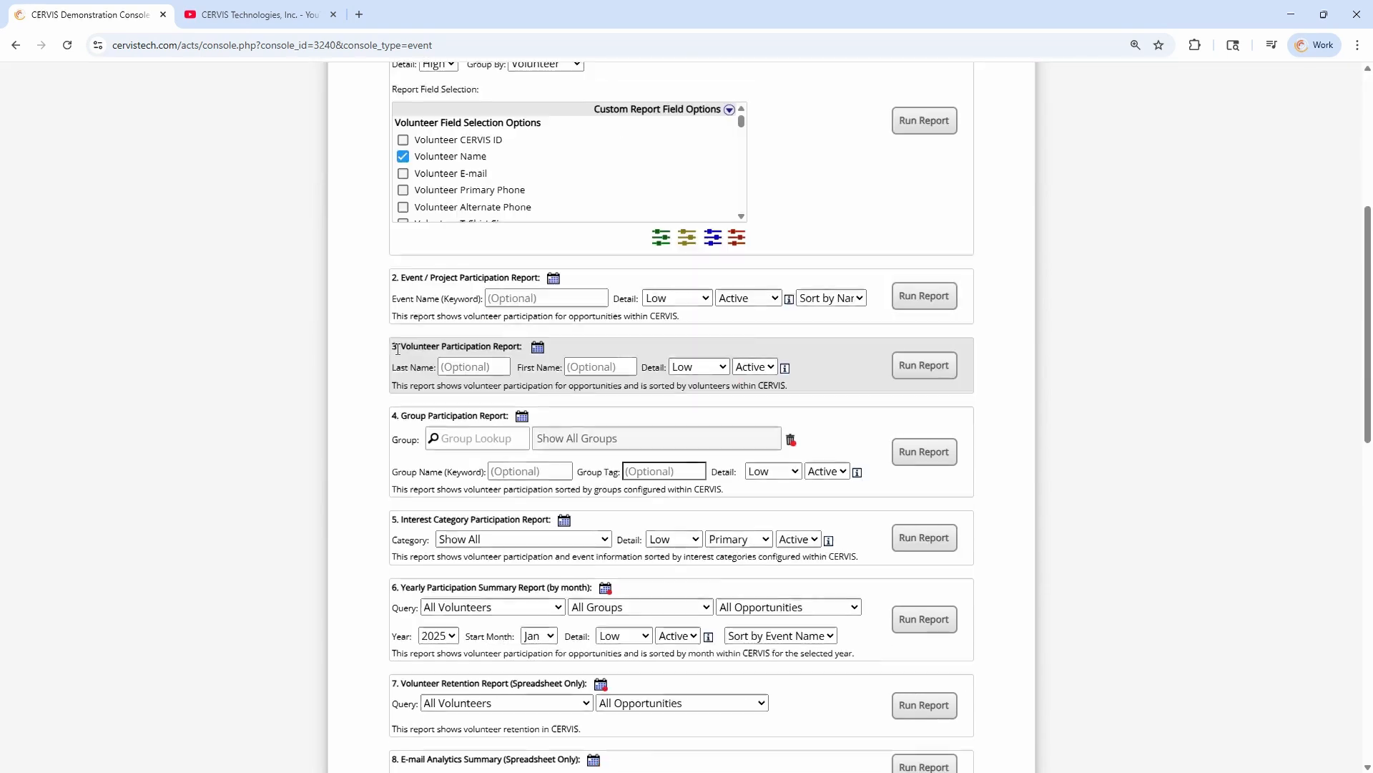
{"action": "left_click_drag", "start_coordinate": [402, 424], "coordinate": [506, 419]}
{"action": "left_click", "coordinate": [486, 423]}
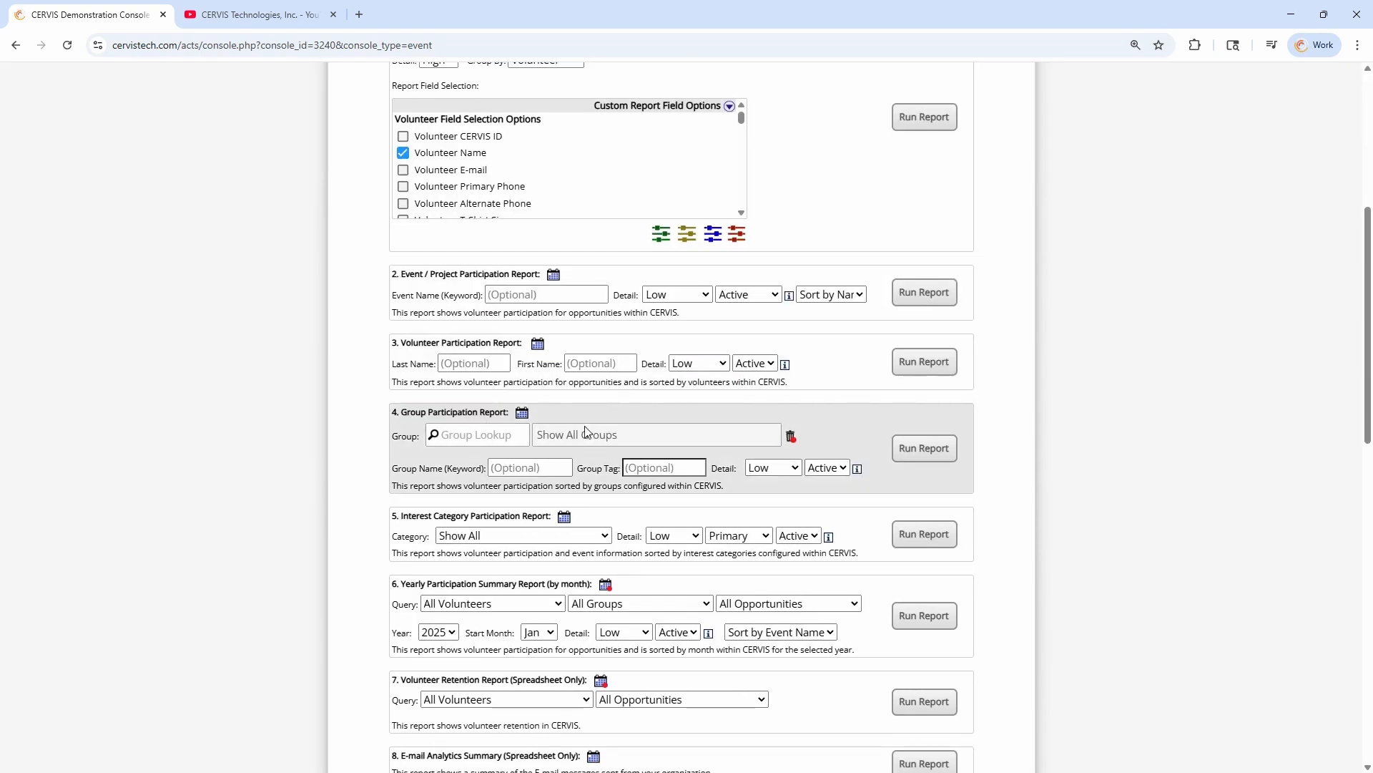
{"action": "left_click", "coordinate": [444, 435]}
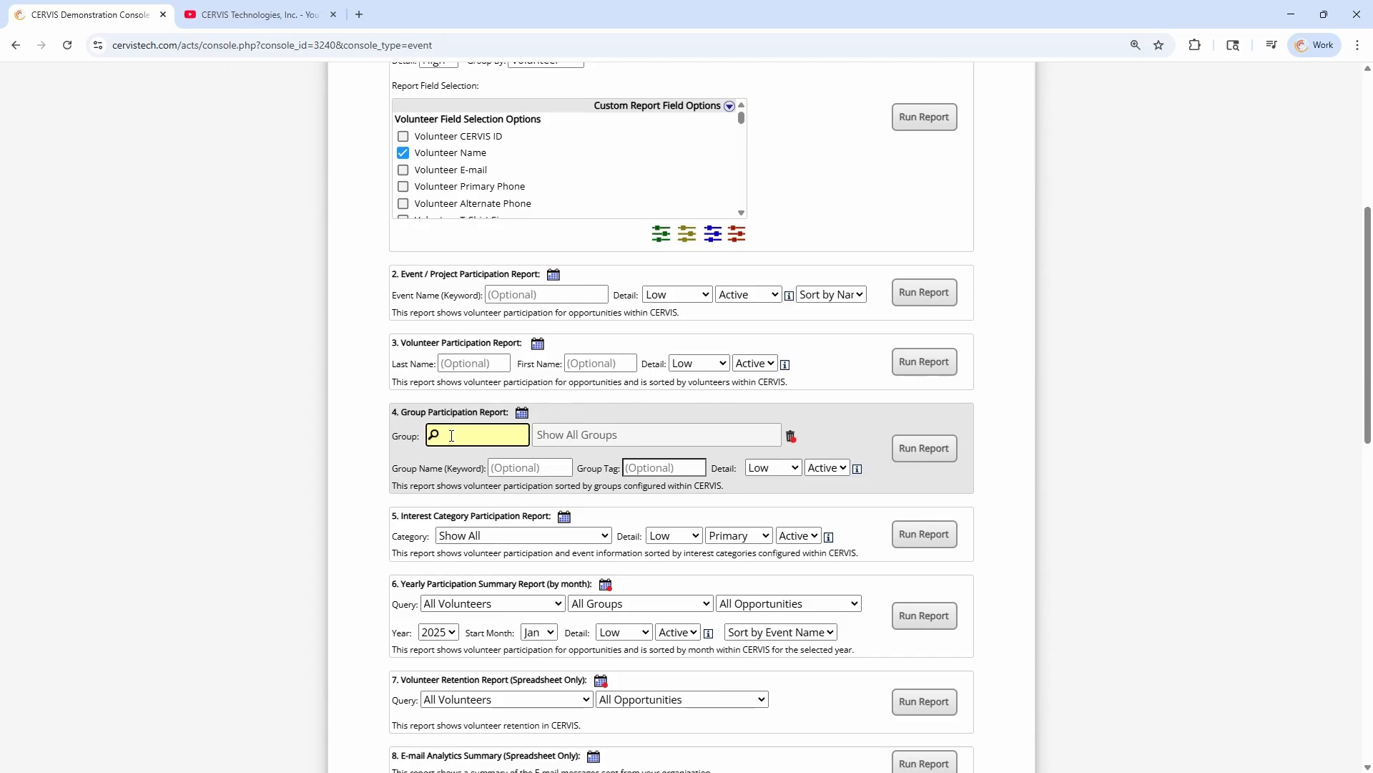
{"action": "type", "text": "School"}
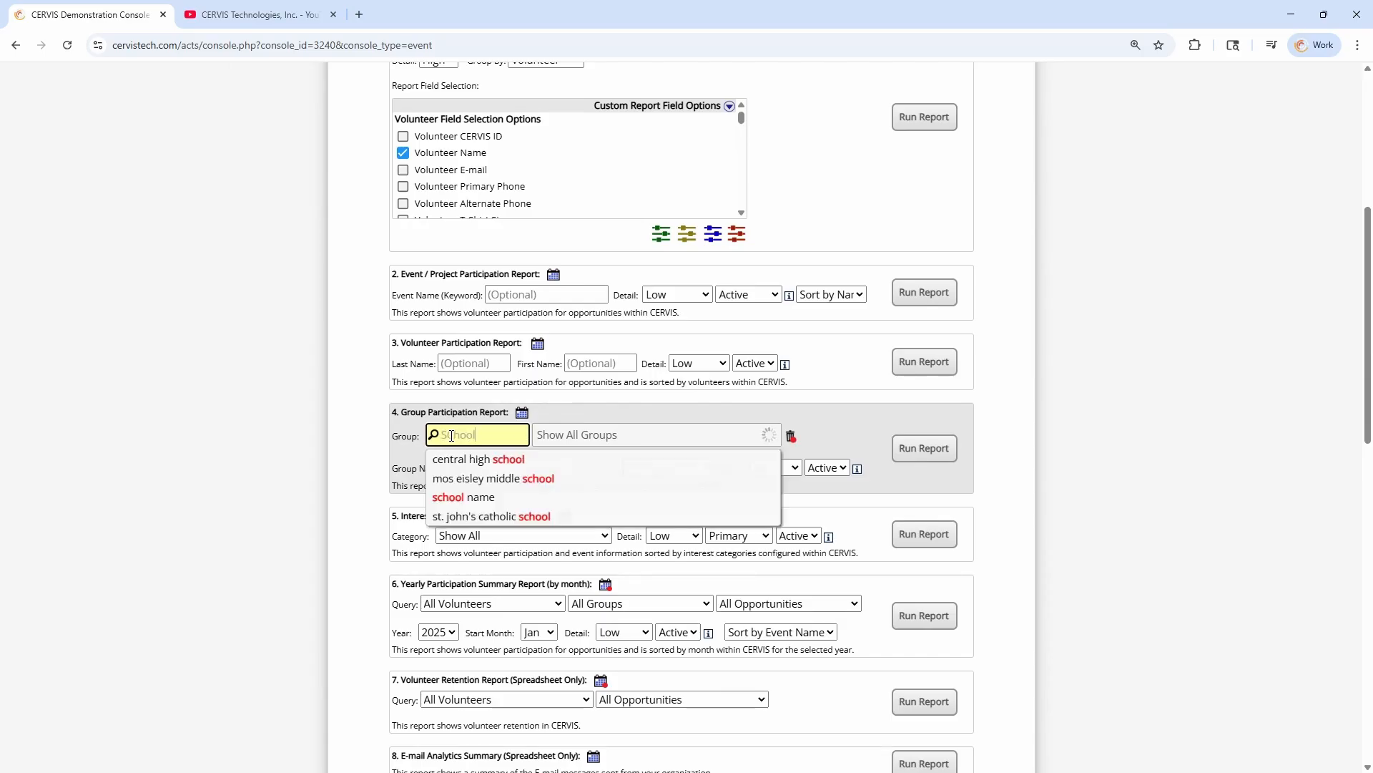
{"action": "left_click", "coordinate": [472, 499]}
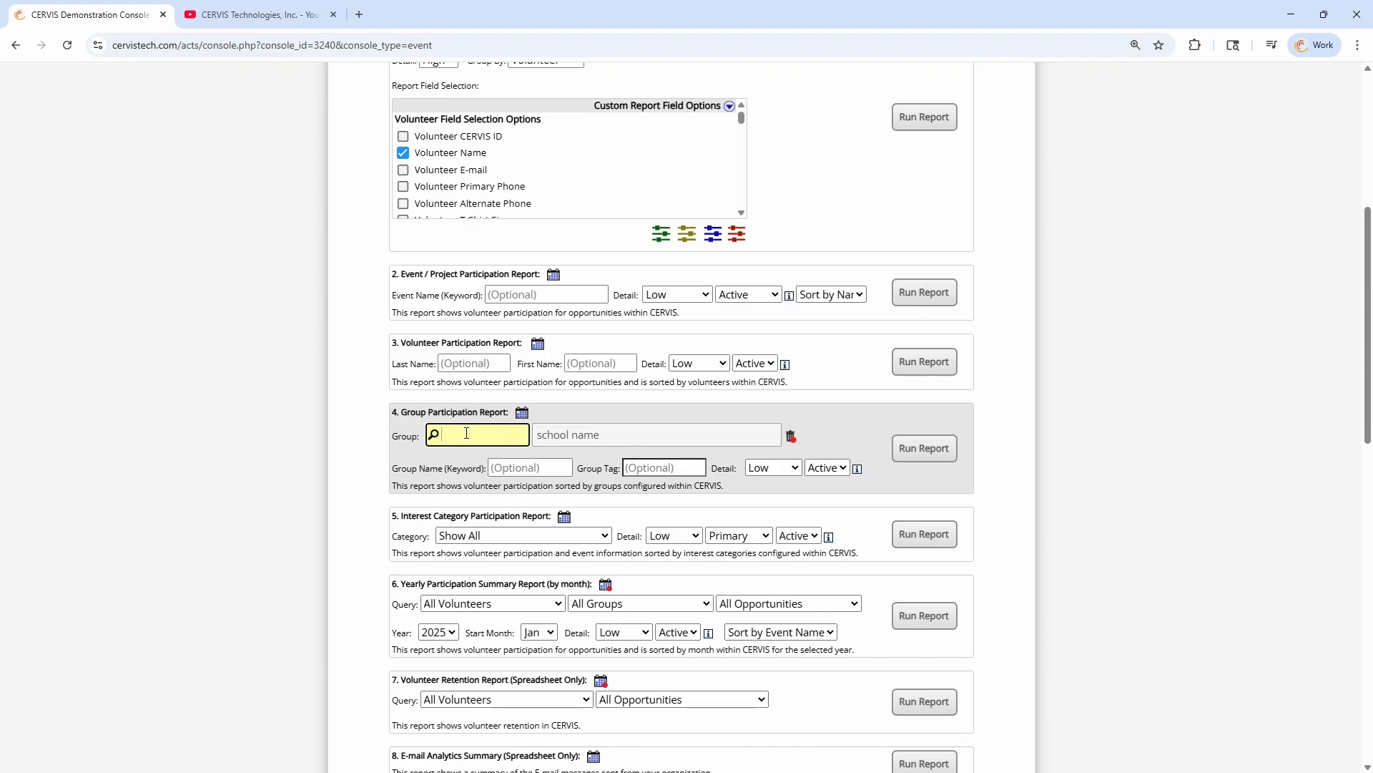
Examine the Group Lookup, Group Name (Keyword) and Group Tag filters of the Group Participation Report
{"action": "left_click", "coordinate": [415, 437]}
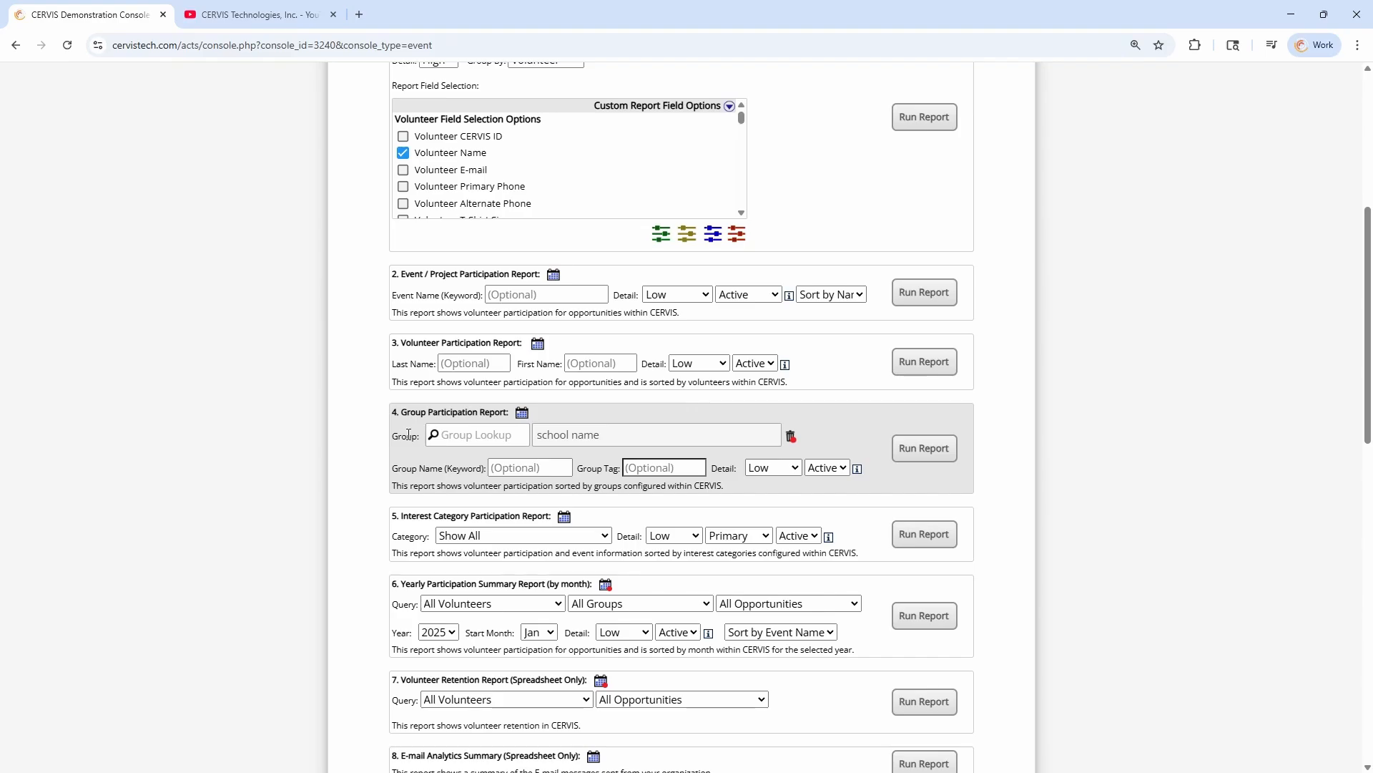
{"action": "left_click", "coordinate": [467, 429]}
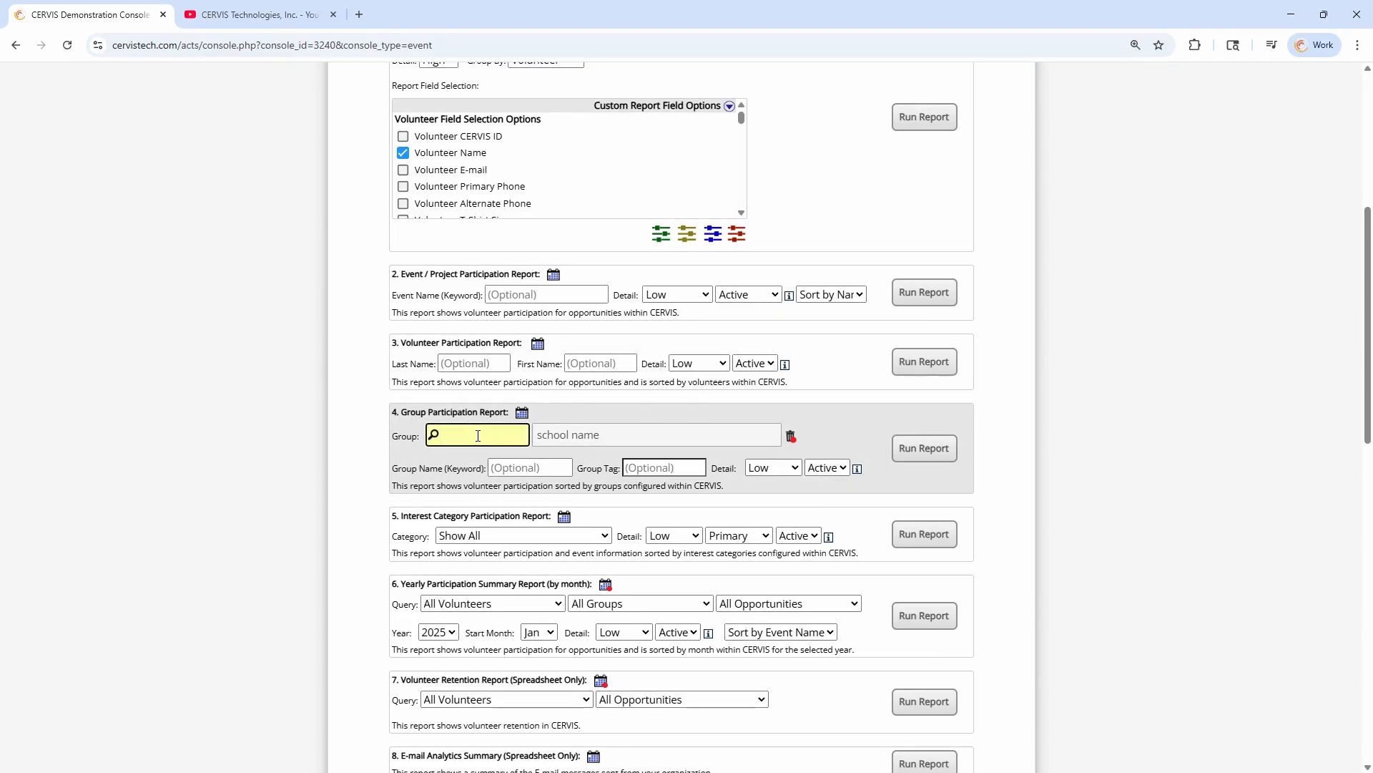
{"action": "left_click_drag", "start_coordinate": [412, 468], "coordinate": [502, 469]}
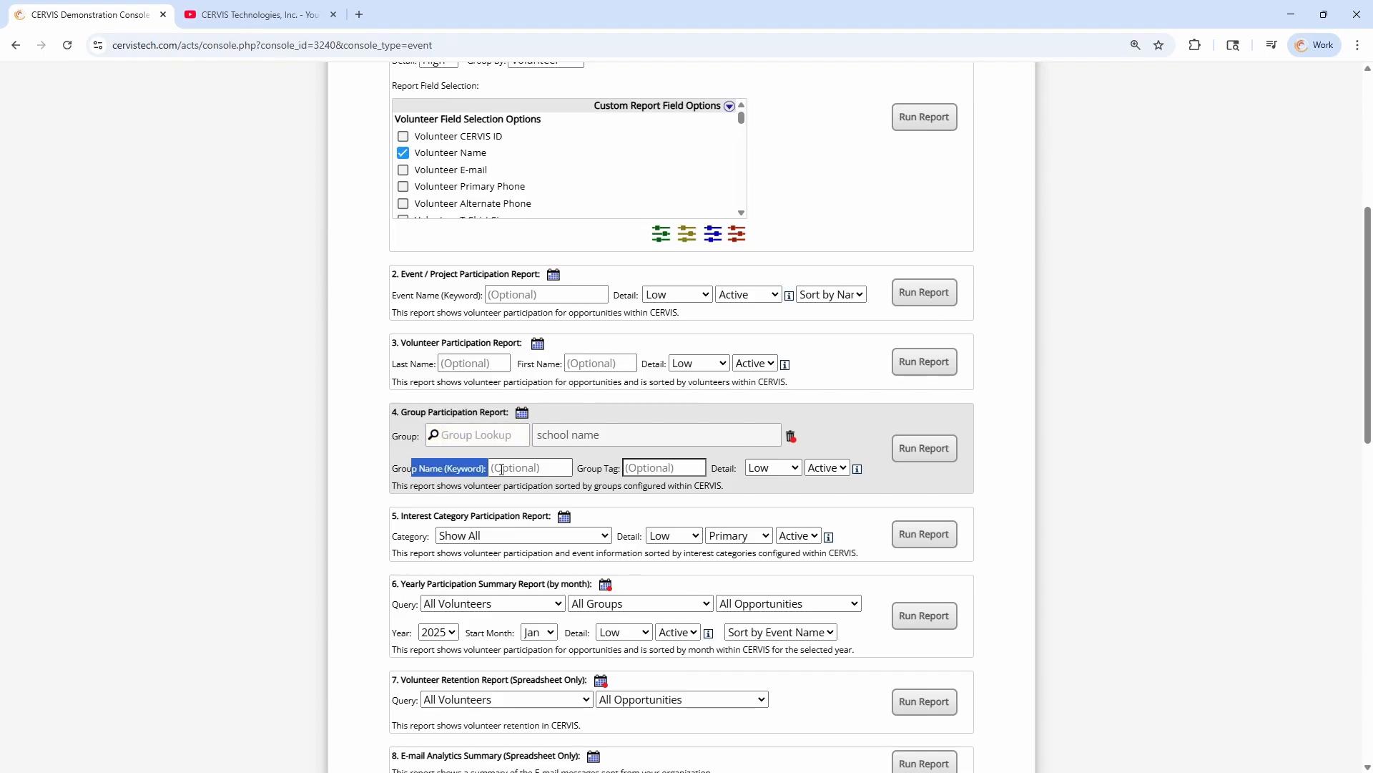
{"action": "left_click", "coordinate": [532, 470]}
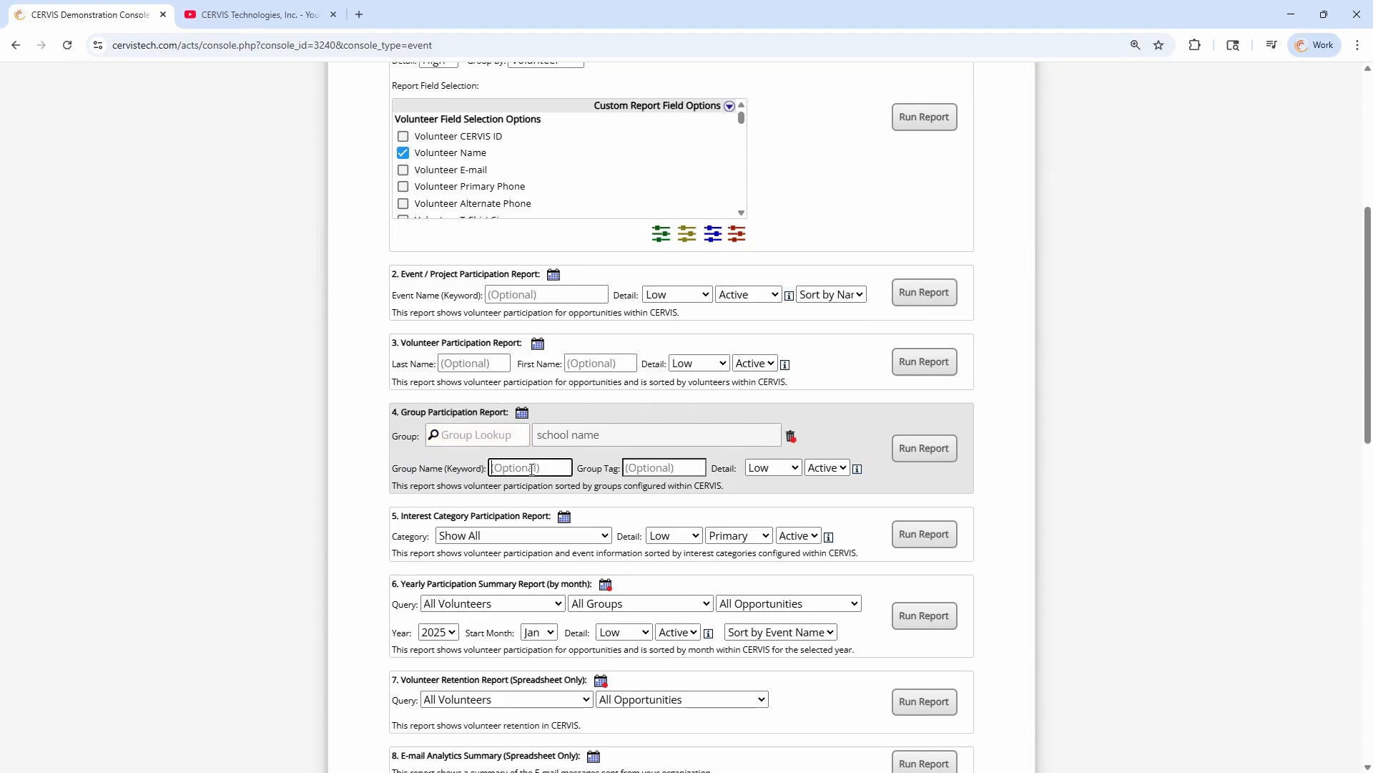
{"action": "left_click", "coordinate": [669, 472]}
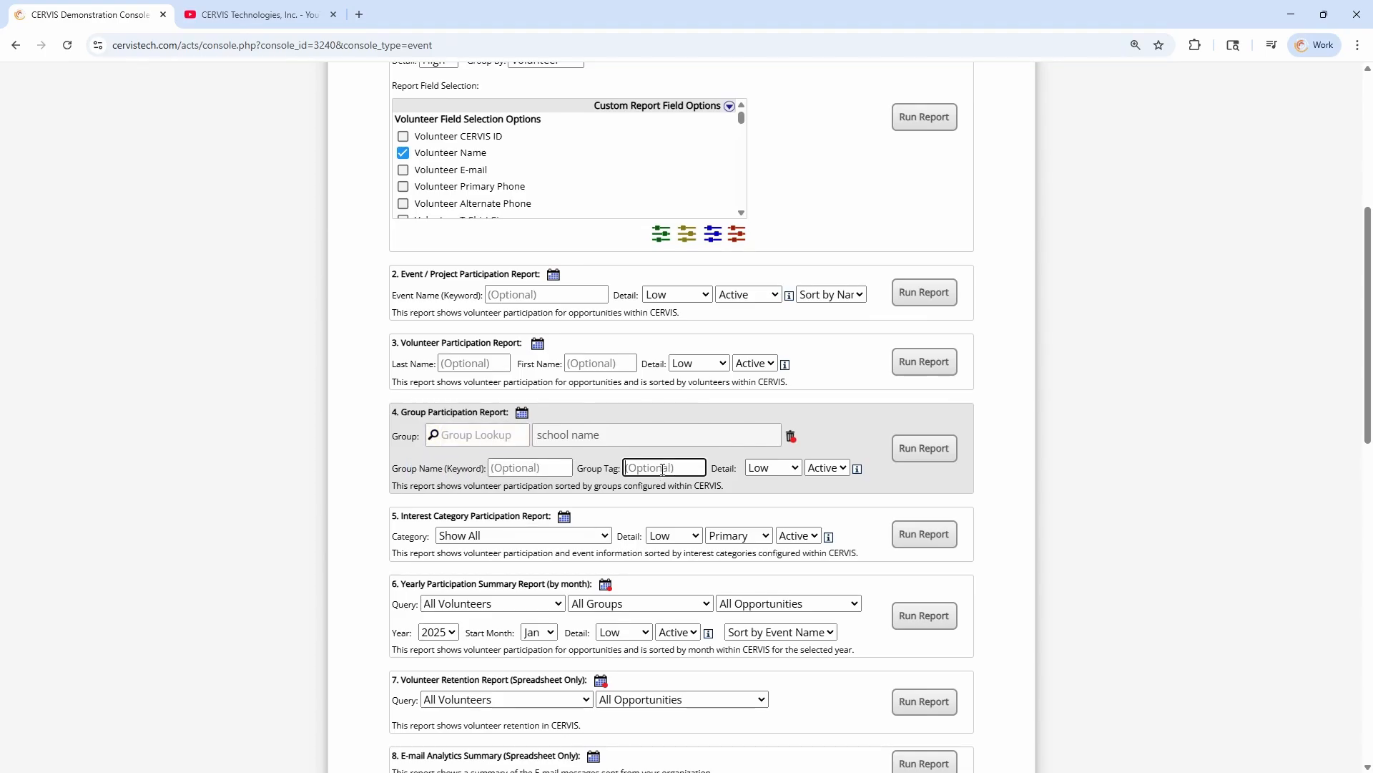
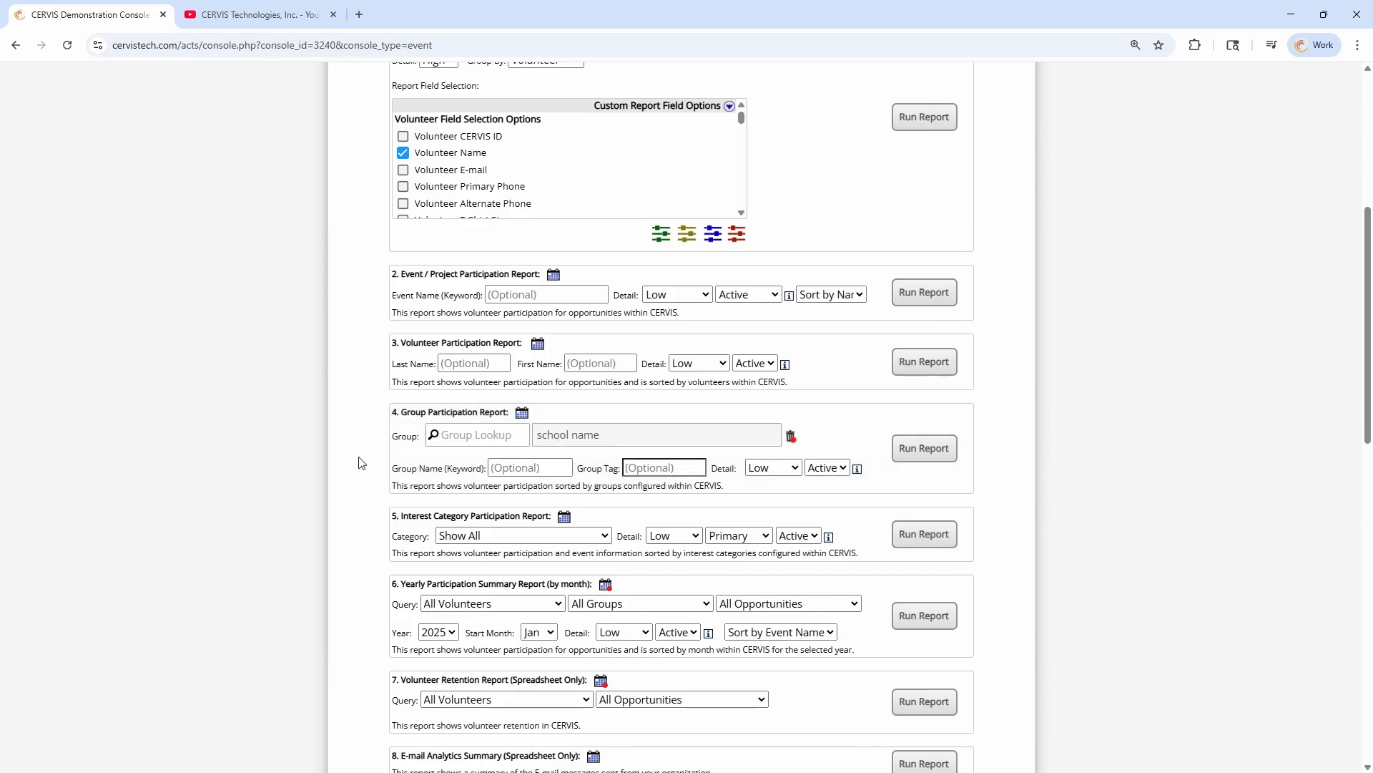
Examine the Custom Participation Report's query filters for volunteers, group activity, opportunities and registrations
{"action": "scroll", "coordinate": [379, 470], "scroll_direction": "up", "scroll_amount": 1}
{"action": "scroll", "coordinate": [376, 429], "scroll_direction": "up", "scroll_amount": 4}
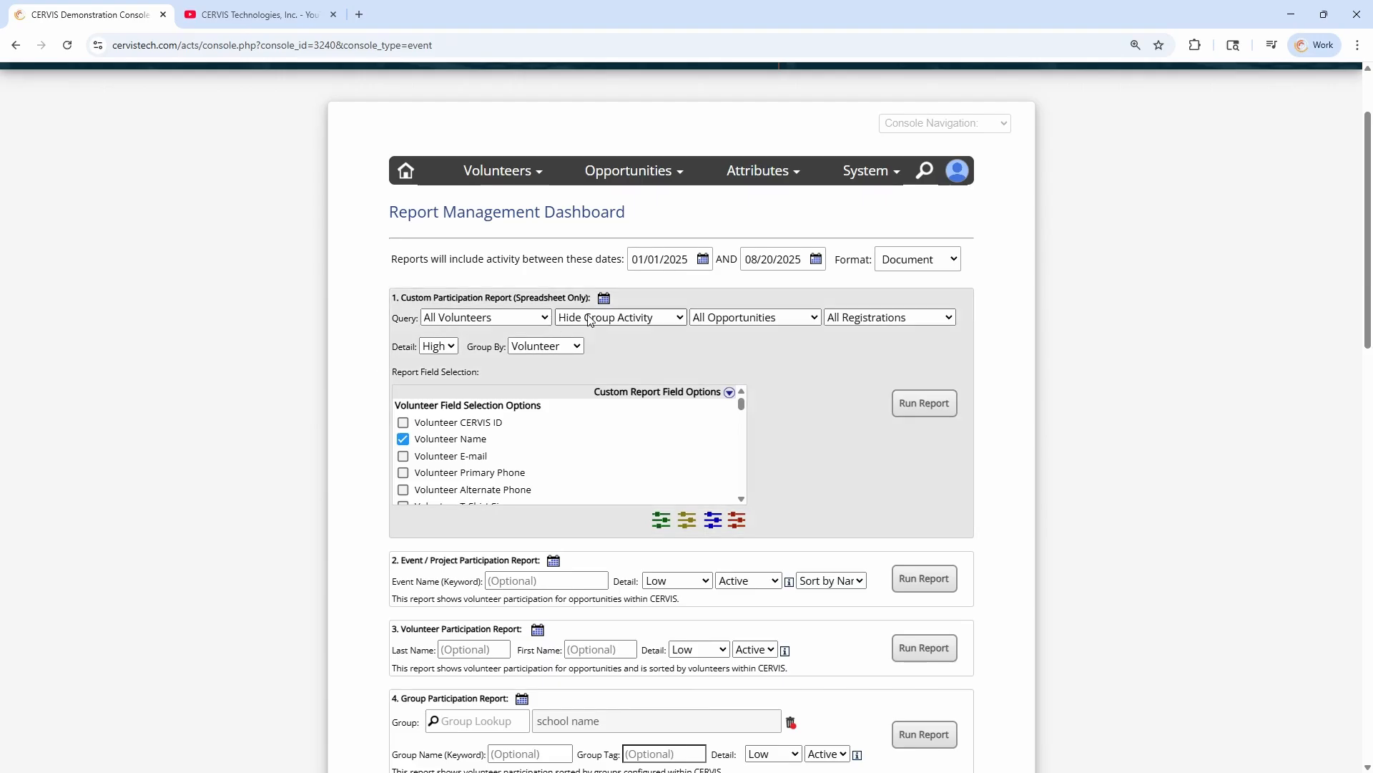
{"action": "left_click_drag", "start_coordinate": [424, 297], "coordinate": [554, 299]}
{"action": "left_click", "coordinate": [556, 299]}
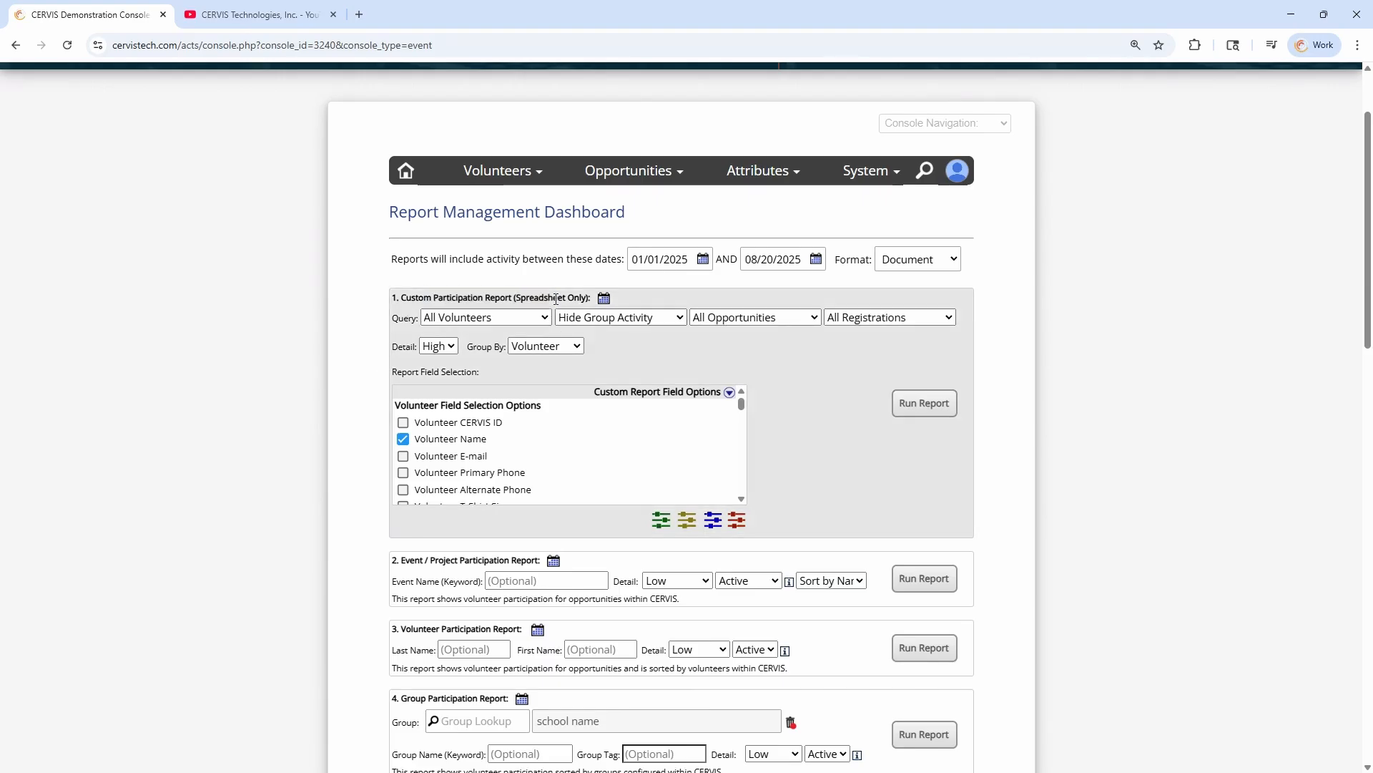
{"action": "left_click_drag", "start_coordinate": [402, 298], "coordinate": [593, 299]}
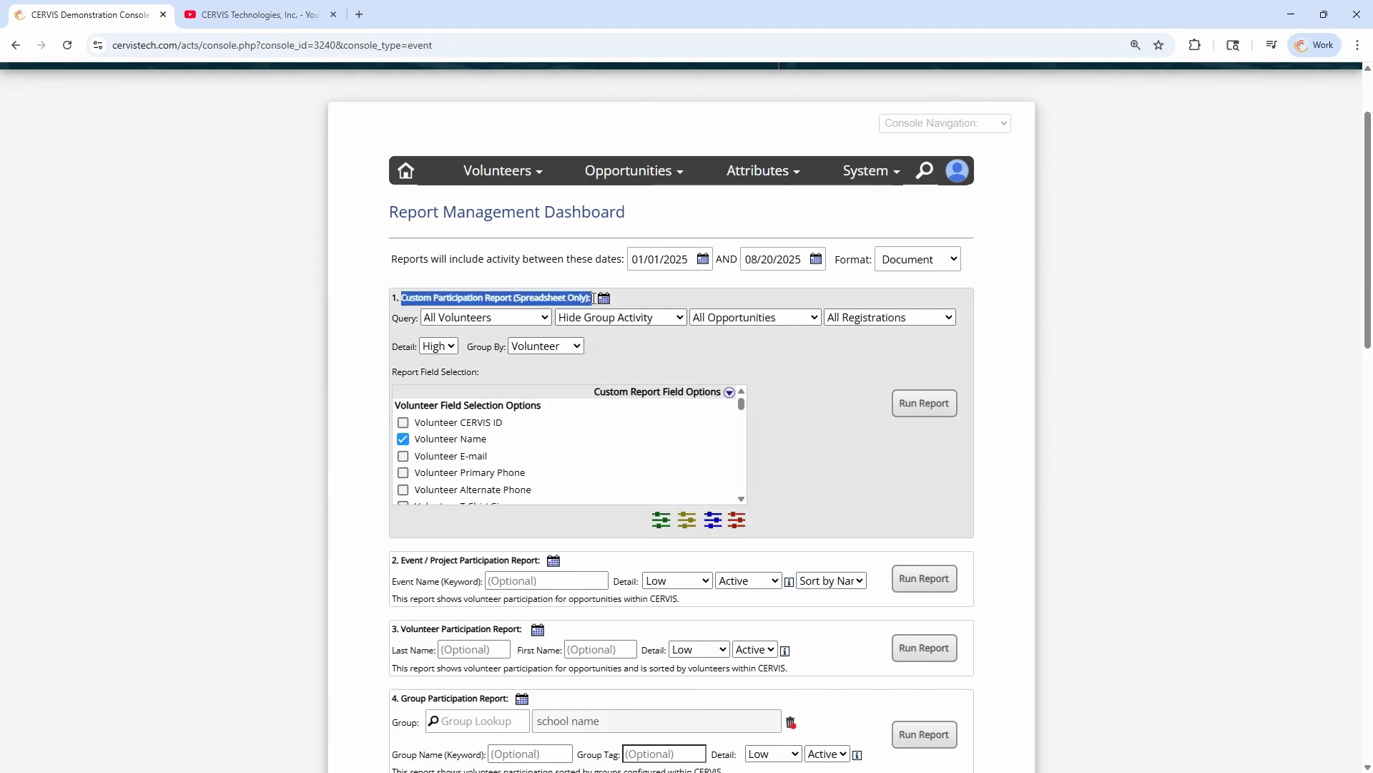
{"action": "left_click", "coordinate": [525, 295]}
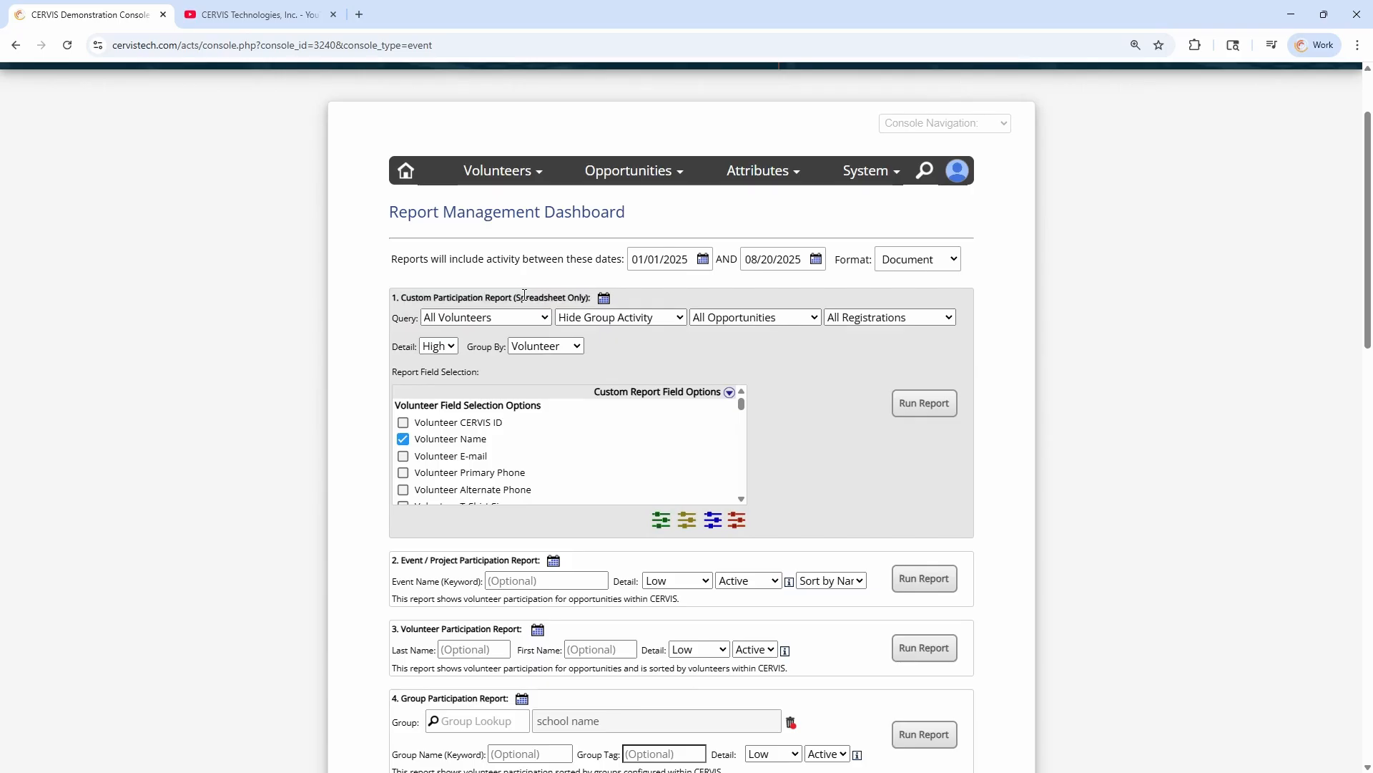
{"action": "double_click", "coordinate": [404, 318]}
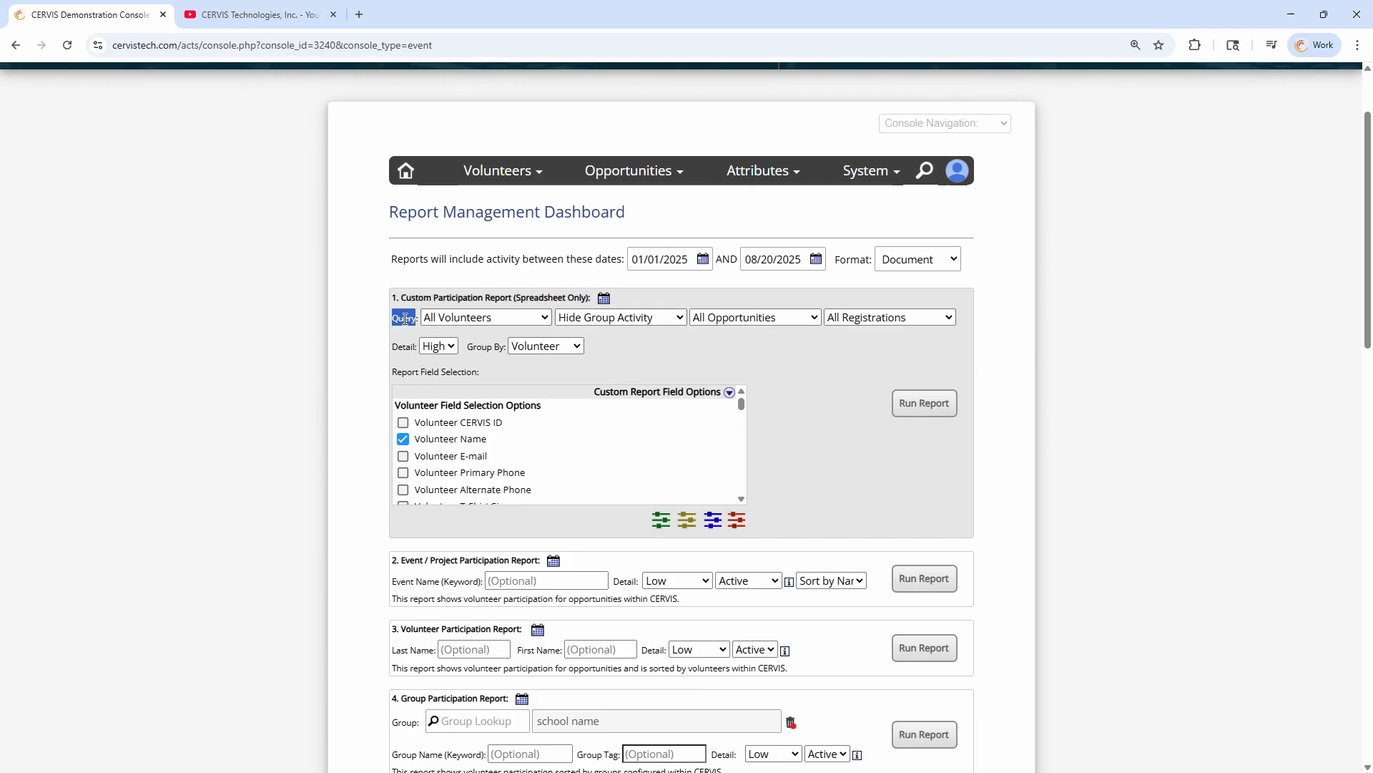
{"action": "left_click", "coordinate": [478, 319]}
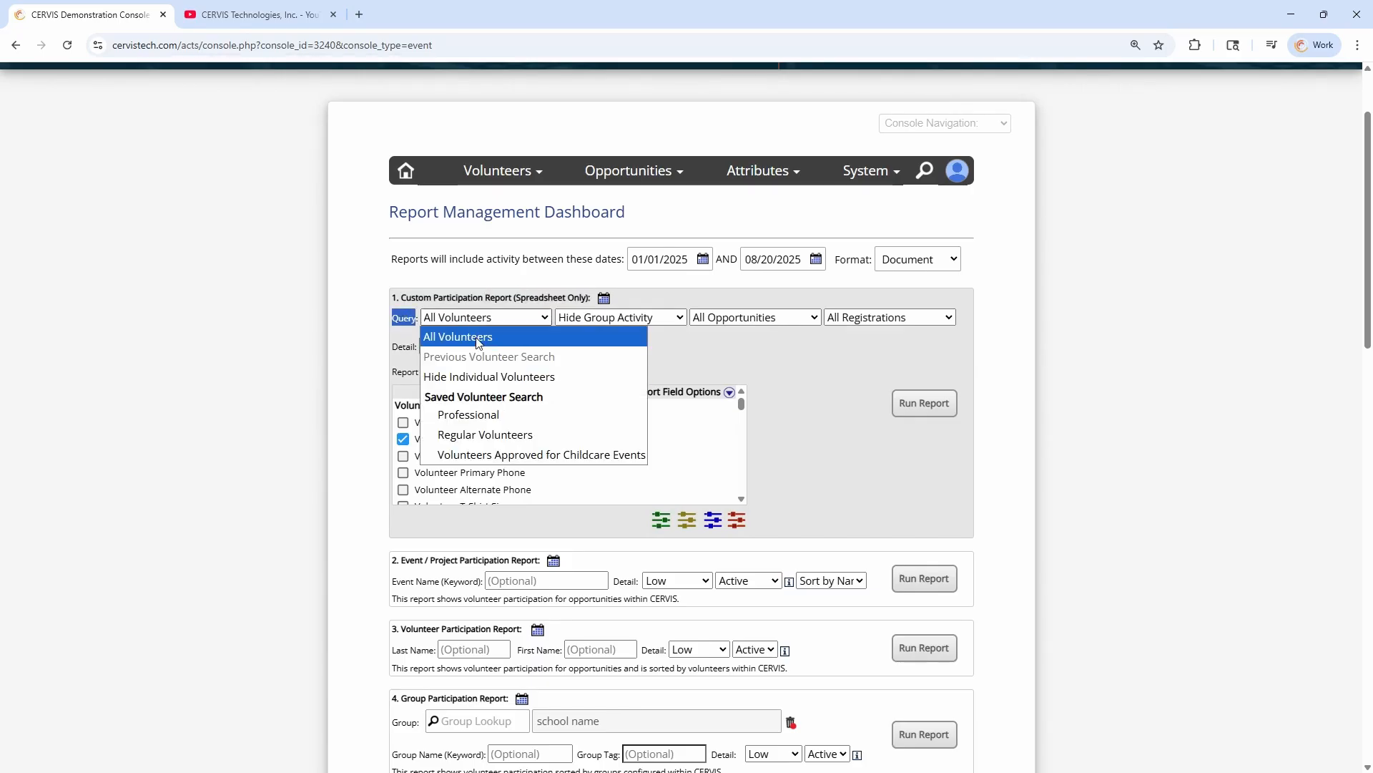
{"action": "left_click", "coordinate": [482, 338]}
{"action": "left_click", "coordinate": [591, 321]}
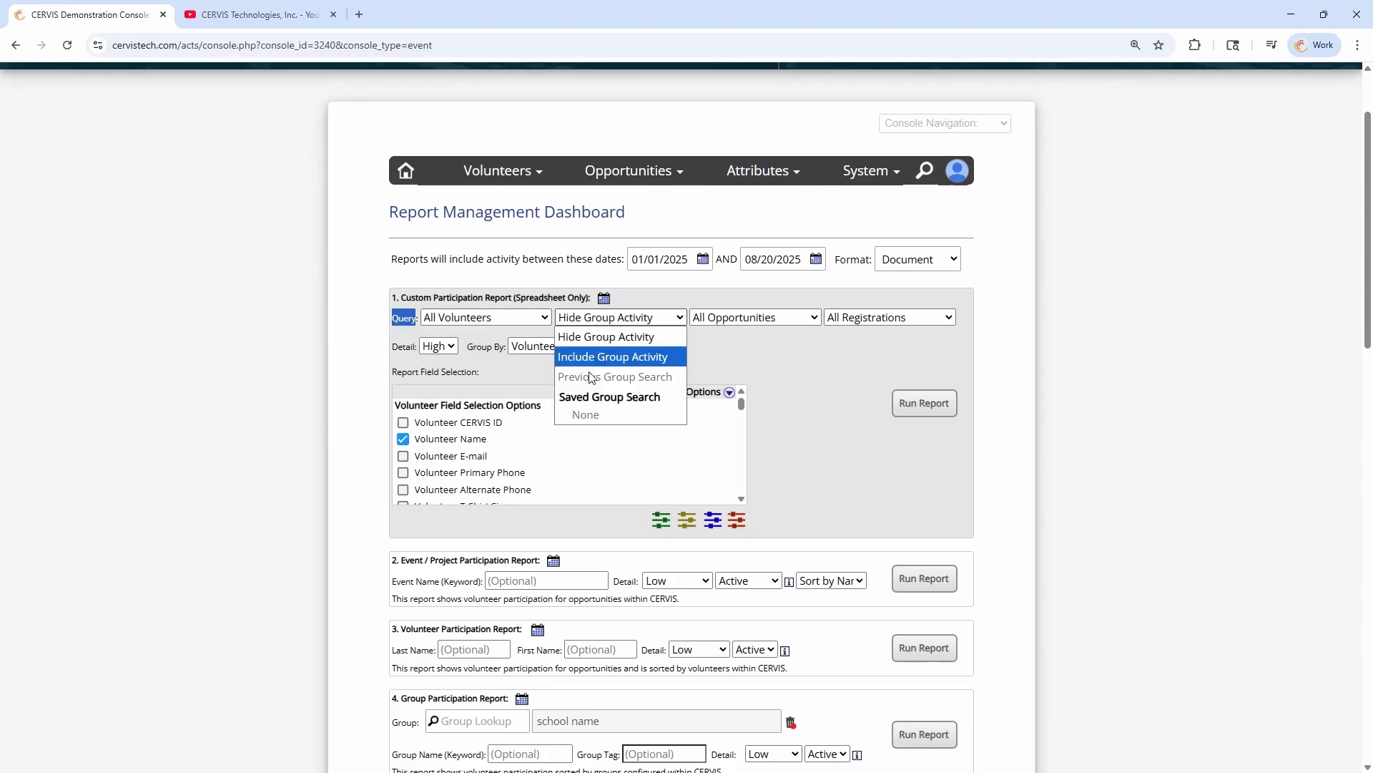
{"action": "left_click", "coordinate": [603, 323]}
{"action": "left_click", "coordinate": [731, 324]}
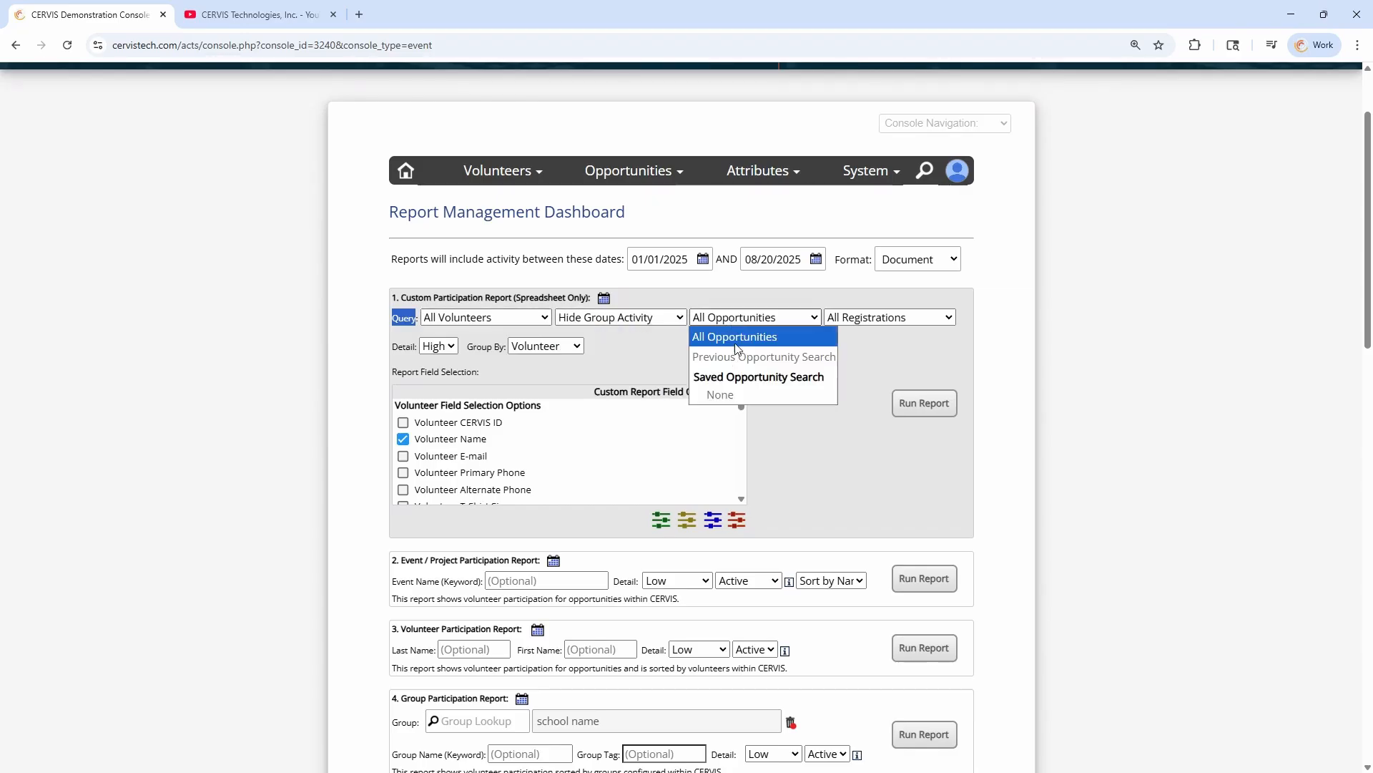
{"action": "left_click", "coordinate": [735, 324]}
{"action": "left_click", "coordinate": [594, 274]}
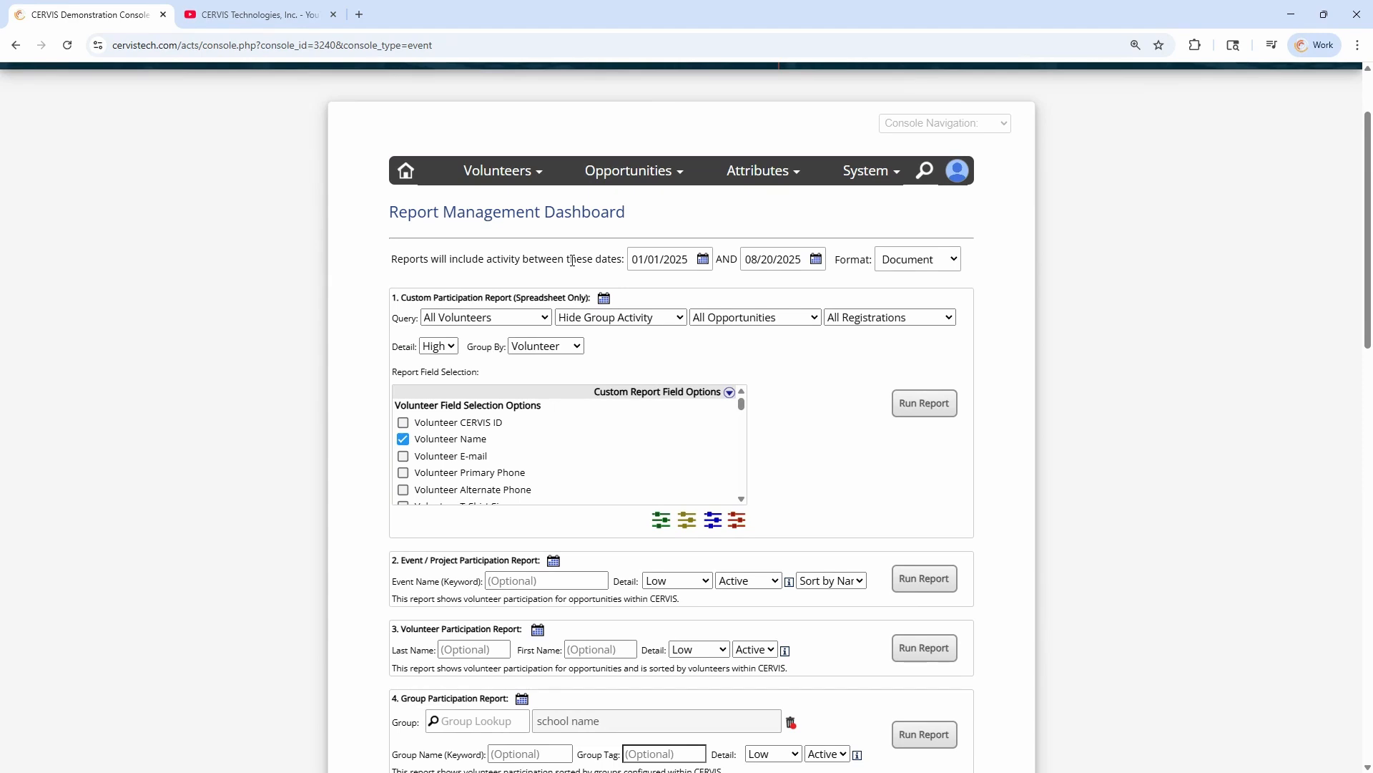
{"action": "left_click", "coordinate": [872, 322]}
{"action": "left_click", "coordinate": [872, 321]}
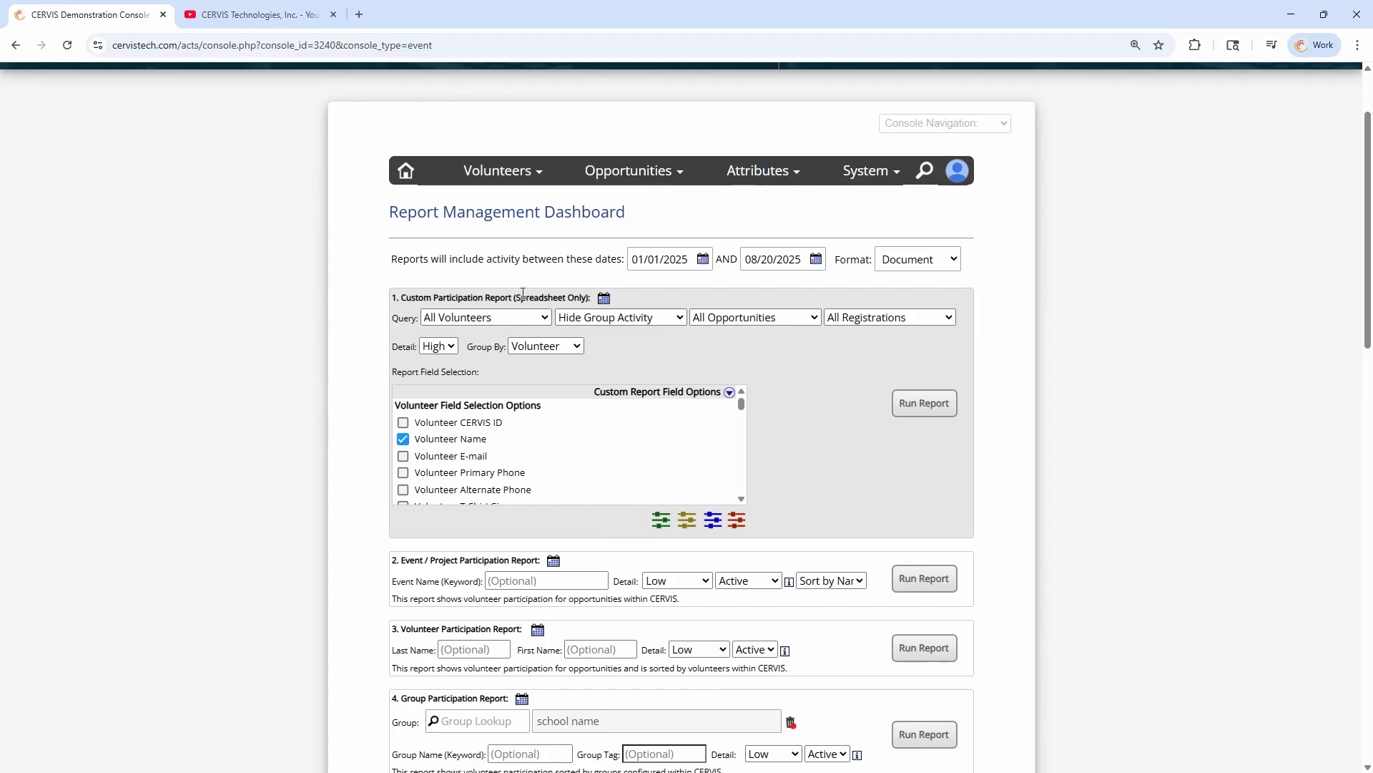
Open the search page for managing existing opportunities and look over its opportunity listing
{"action": "left_click", "coordinate": [620, 179]}
{"action": "left_click", "coordinate": [603, 236]}
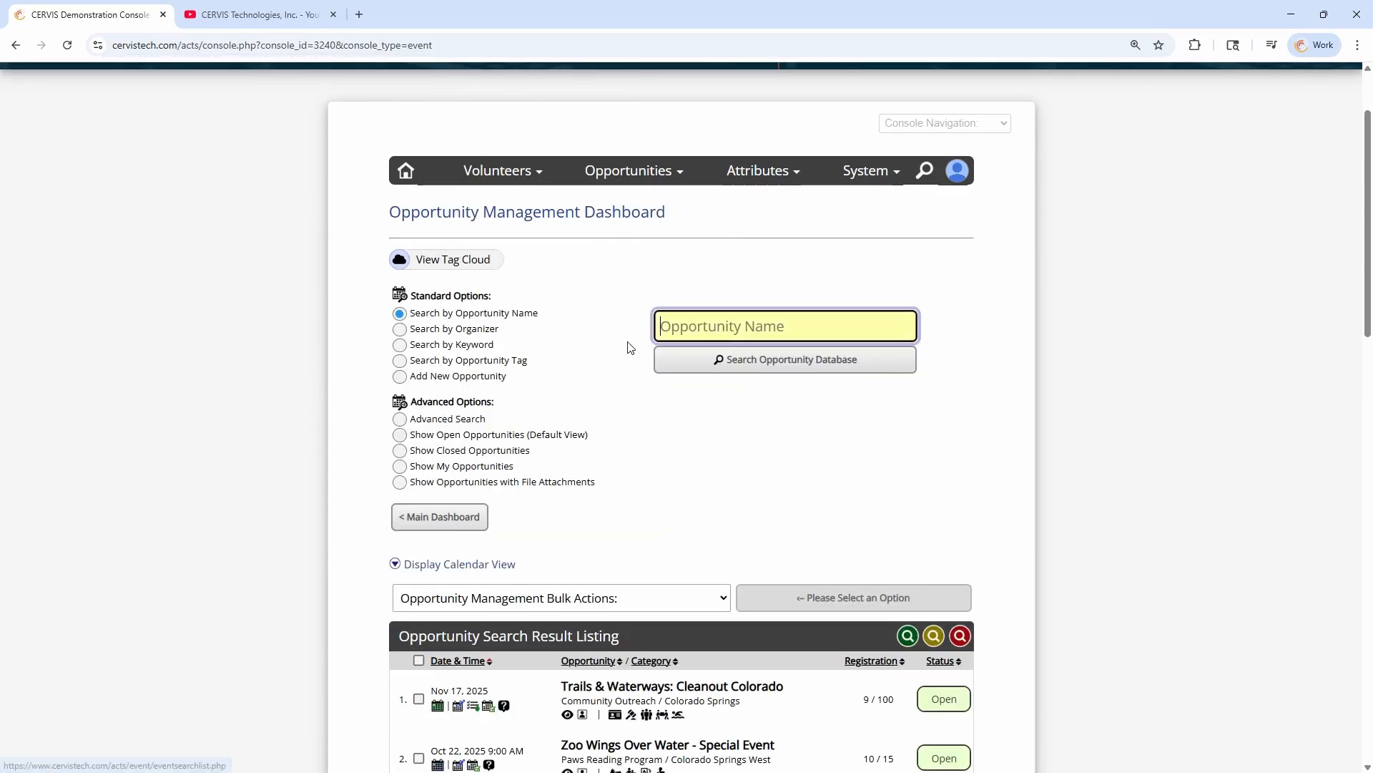
{"action": "scroll", "coordinate": [632, 335], "scroll_direction": "down", "scroll_amount": 4}
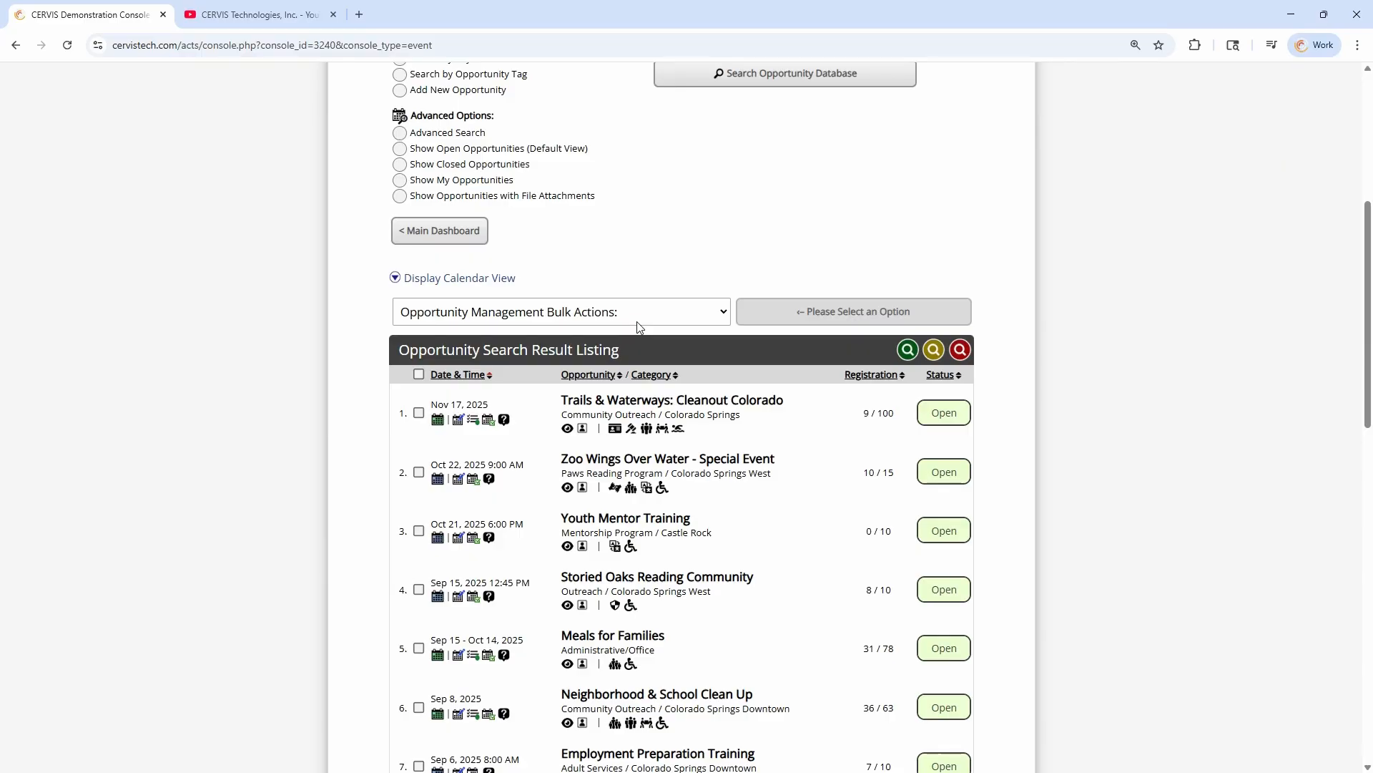
{"action": "scroll", "coordinate": [652, 328], "scroll_direction": "up", "scroll_amount": 1}
{"action": "scroll", "coordinate": [685, 361], "scroll_direction": "up", "scroll_amount": 1}
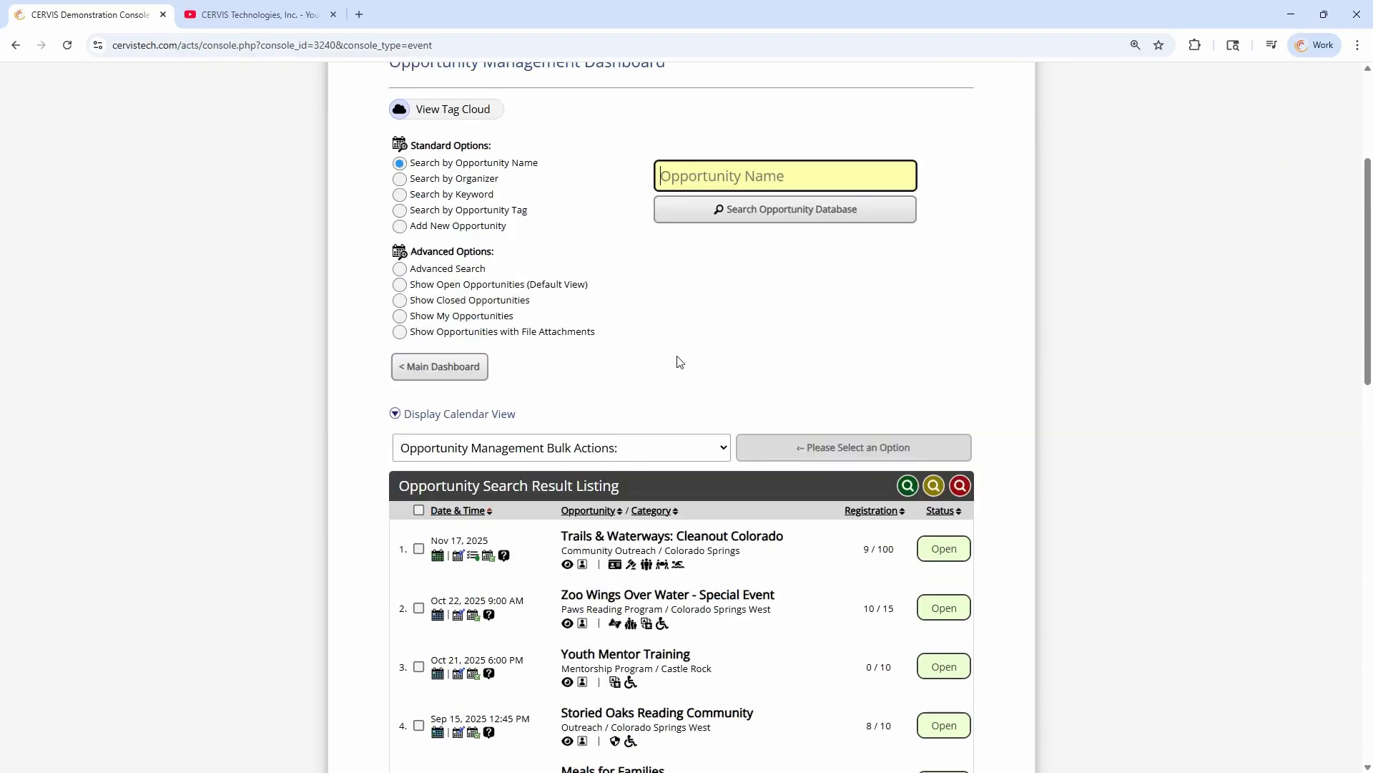
{"action": "scroll", "coordinate": [673, 404], "scroll_direction": "up", "scroll_amount": 1}
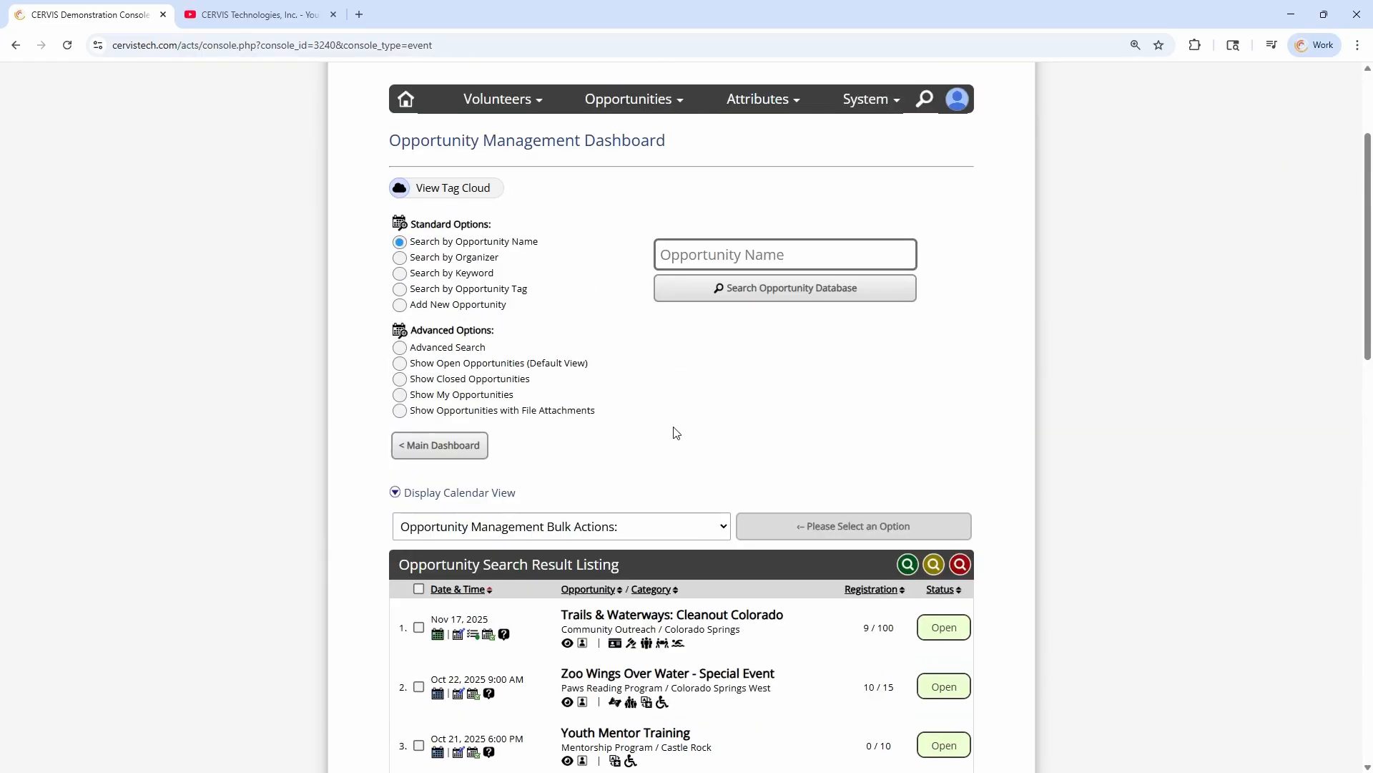
Search the opportunity database by opportunity name for "Clean up" and review the resulting listing
{"action": "left_click", "coordinate": [688, 255]}
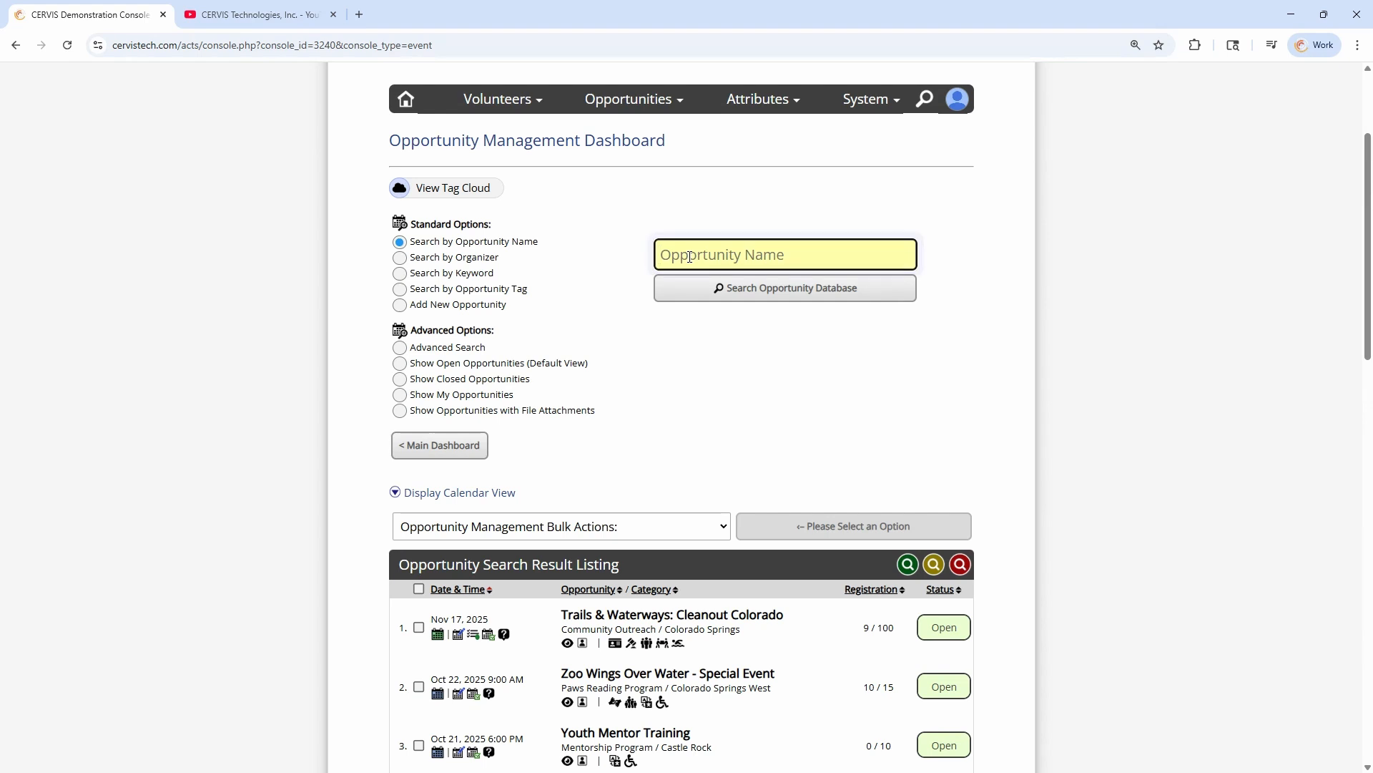
{"action": "type", "text": "Clean up"}
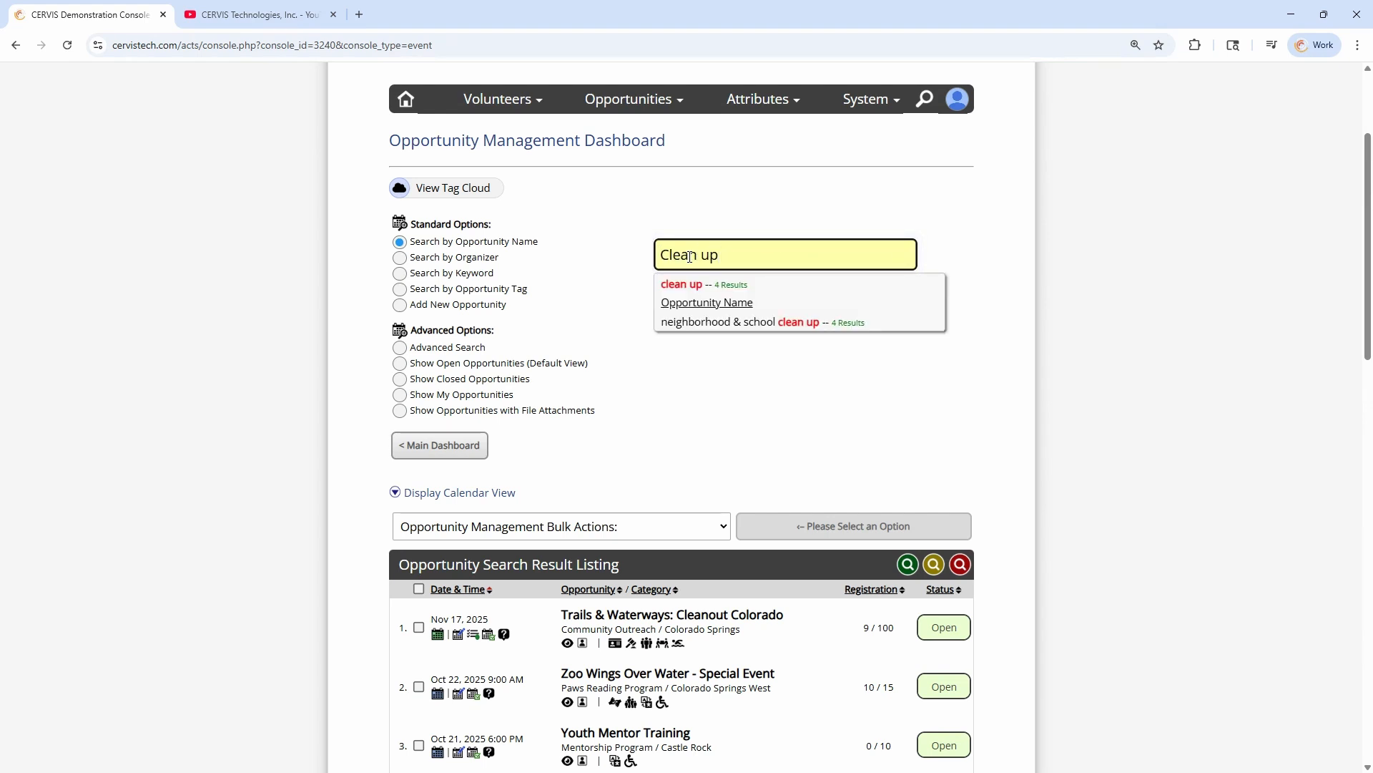
{"action": "key", "text": "Return"}
{"action": "scroll", "coordinate": [693, 240], "scroll_direction": "down", "scroll_amount": 4}
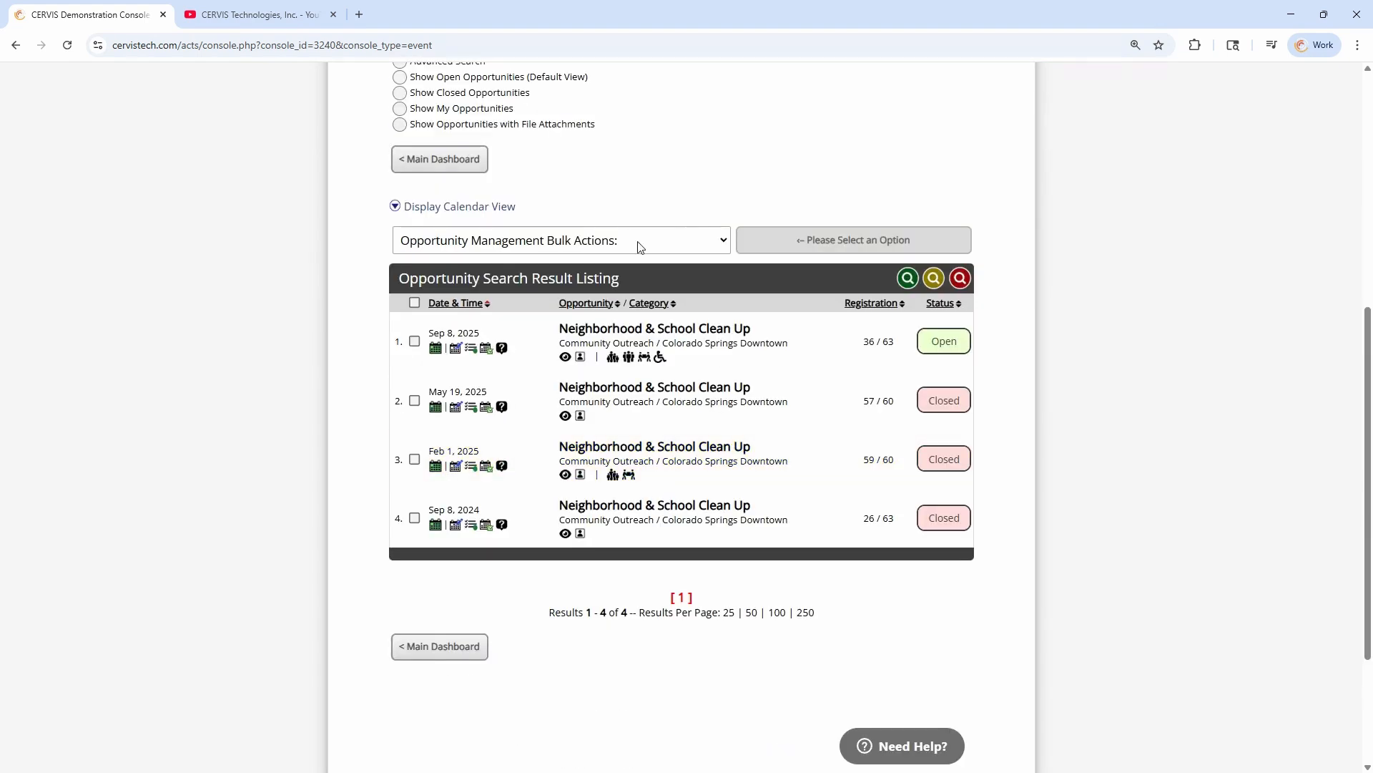
{"action": "scroll", "coordinate": [716, 236], "scroll_direction": "up", "scroll_amount": 2}
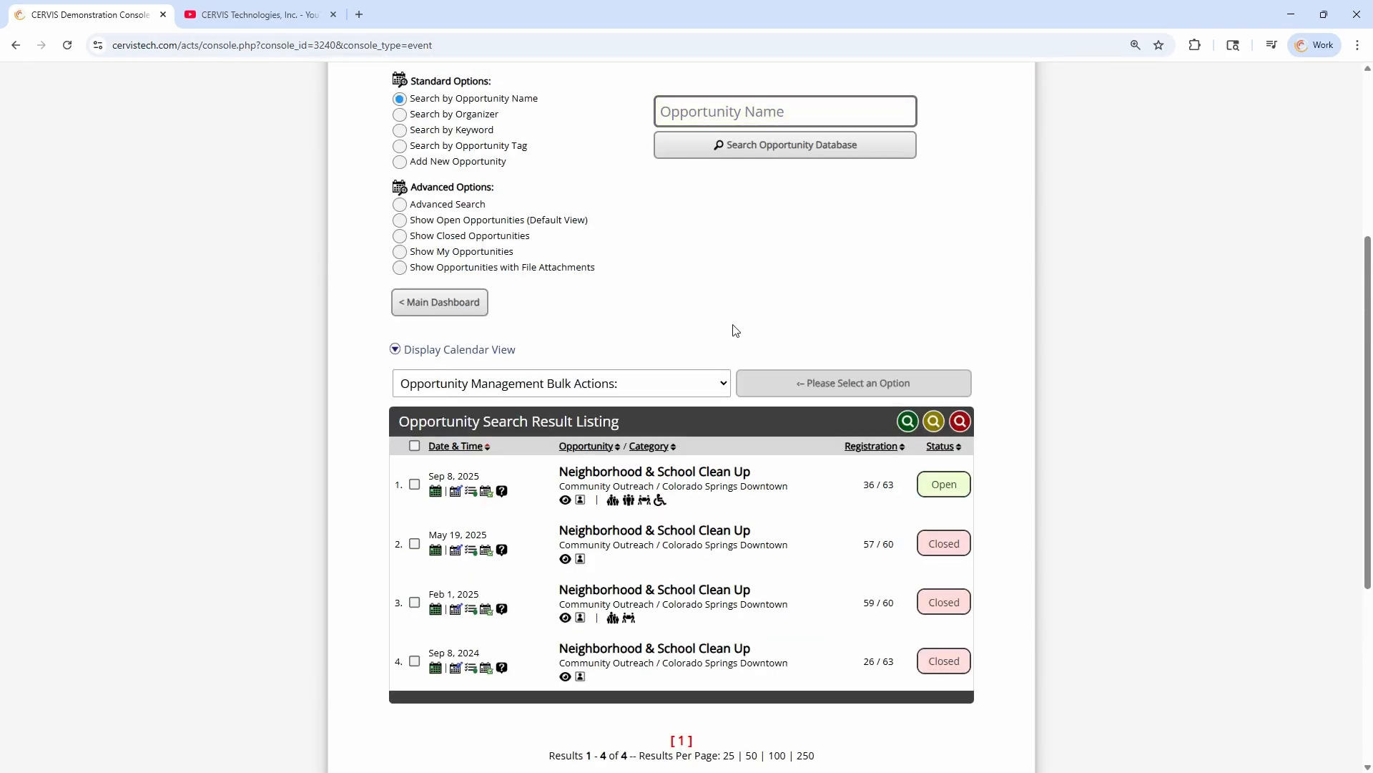
{"action": "scroll", "coordinate": [726, 358], "scroll_direction": "up", "scroll_amount": 3}
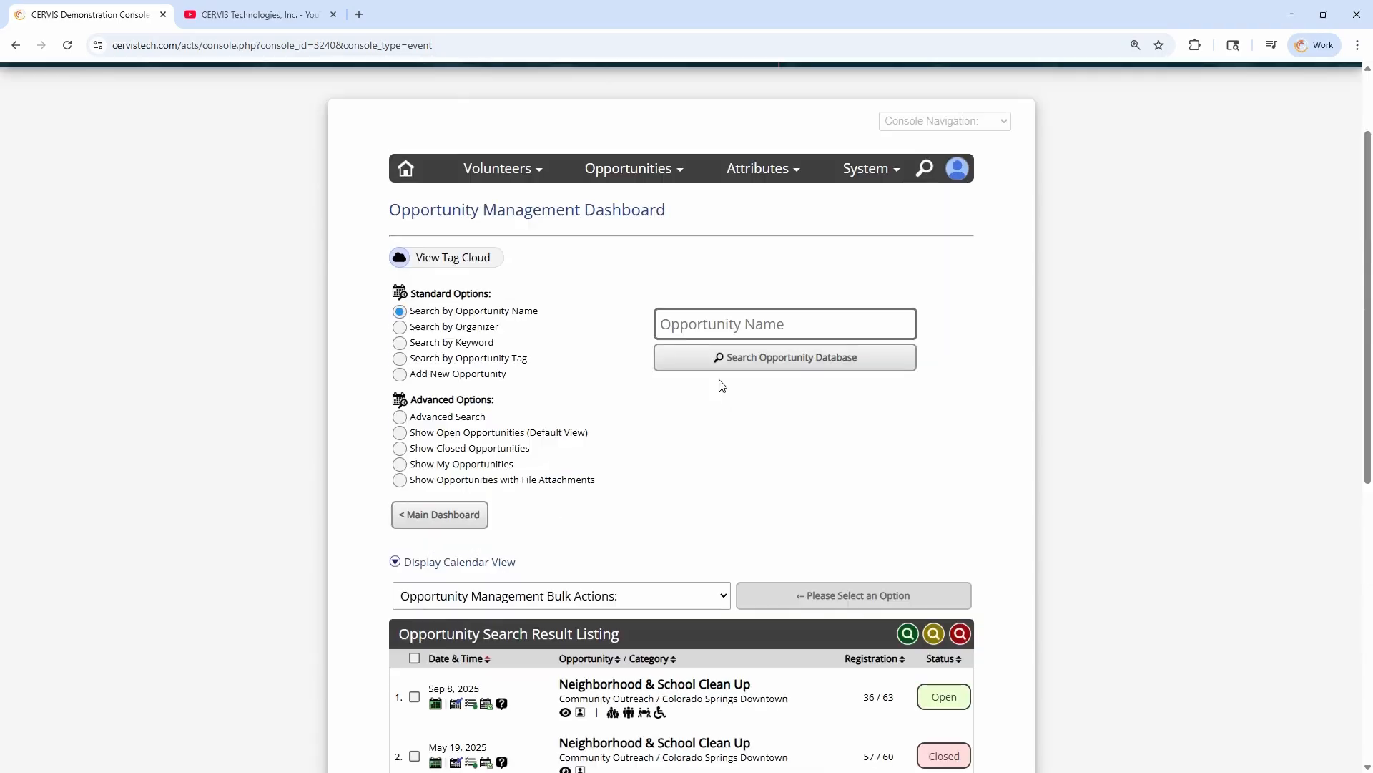
Return to Report Management and set the Custom Participation Report's opportunity query to Previous Opportunity Search
{"action": "left_click", "coordinate": [492, 173]}
{"action": "left_click", "coordinate": [477, 344]}
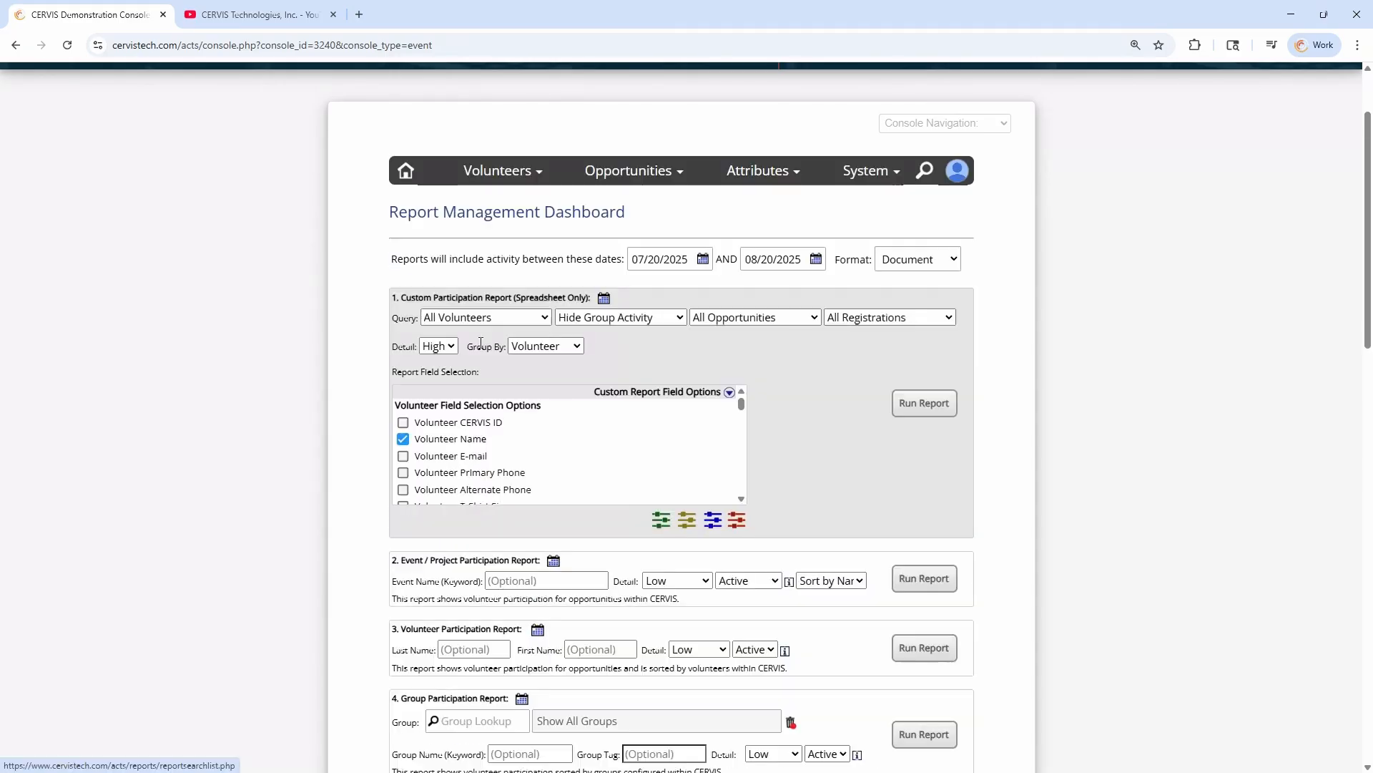
{"action": "left_click_drag", "start_coordinate": [405, 297], "coordinate": [578, 294]}
{"action": "left_click", "coordinate": [748, 316]}
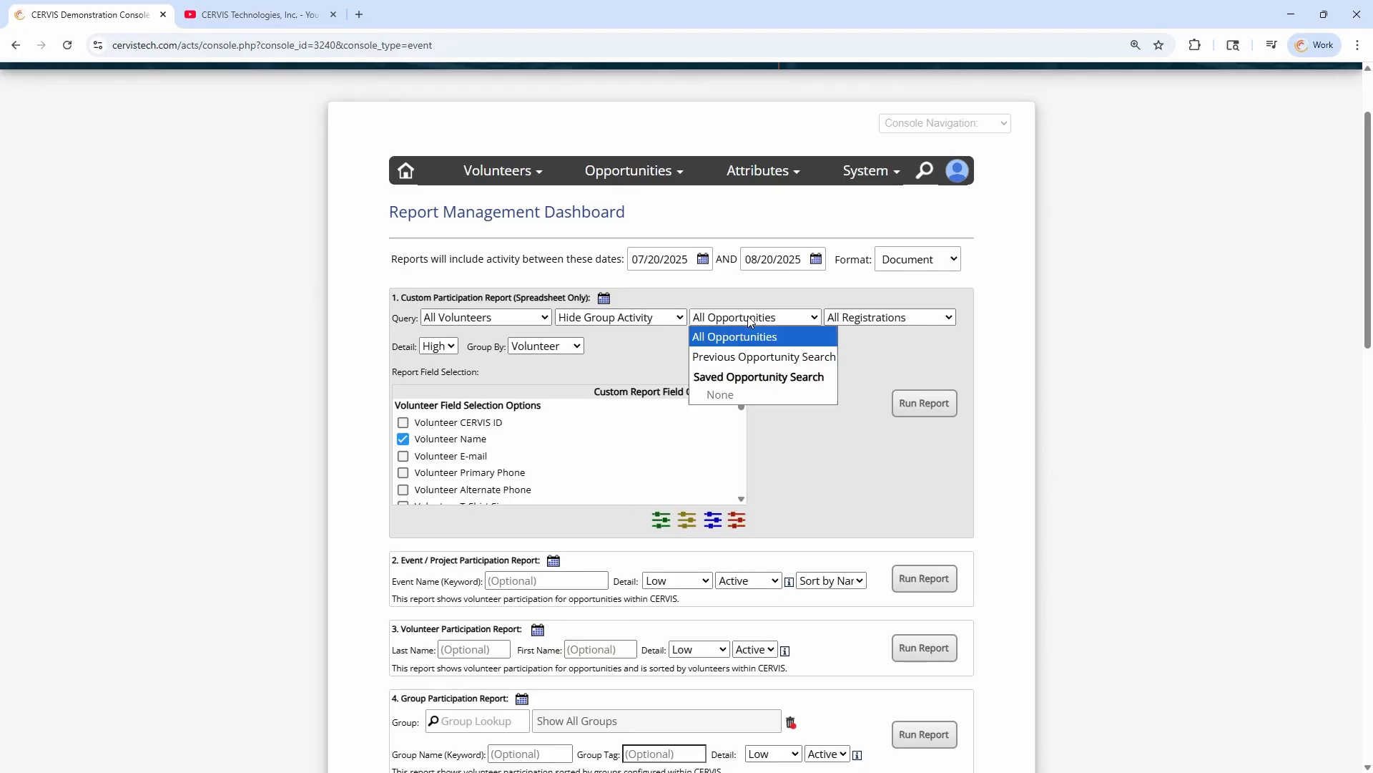
{"action": "left_click", "coordinate": [770, 357]}
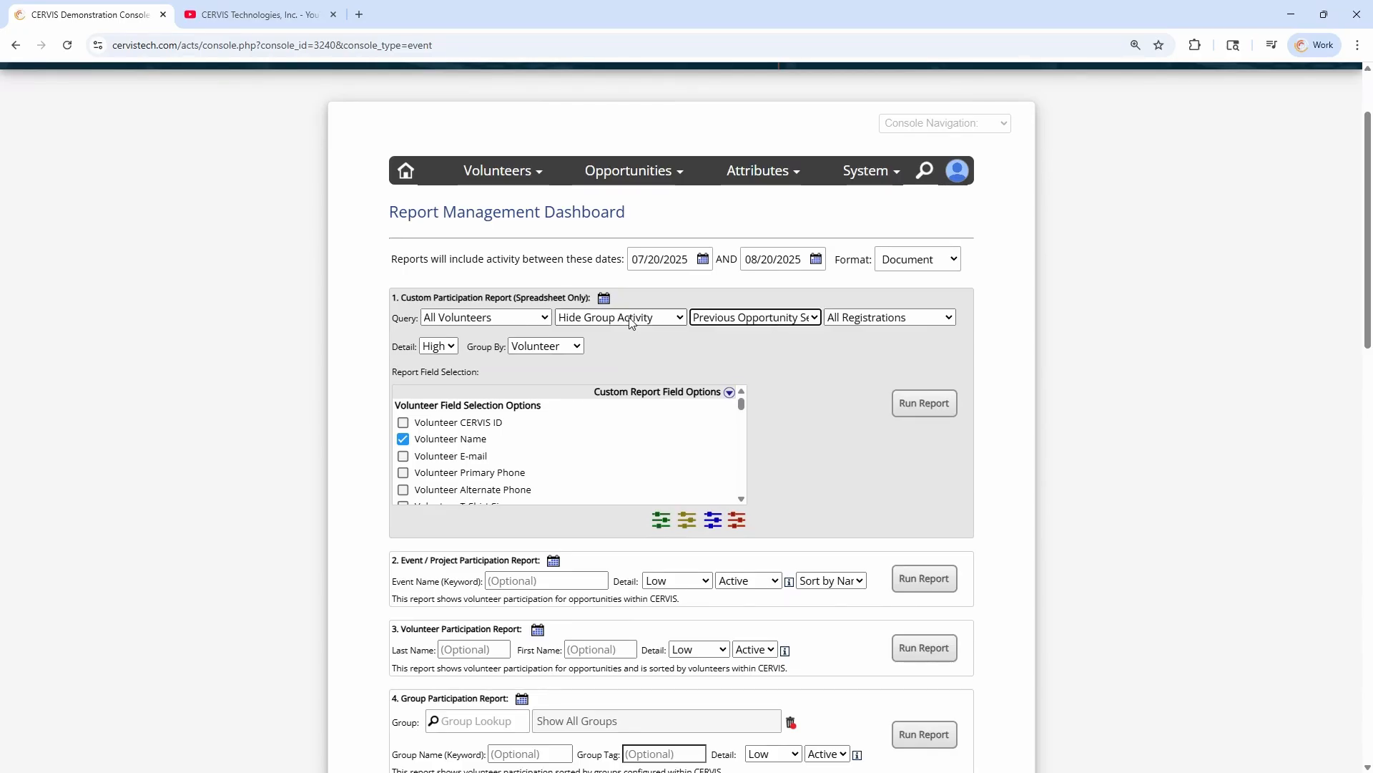
Open Group Management from the attributes, review the group inventory and switch the search to Search by Group Tag
{"action": "left_click", "coordinate": [633, 171]}
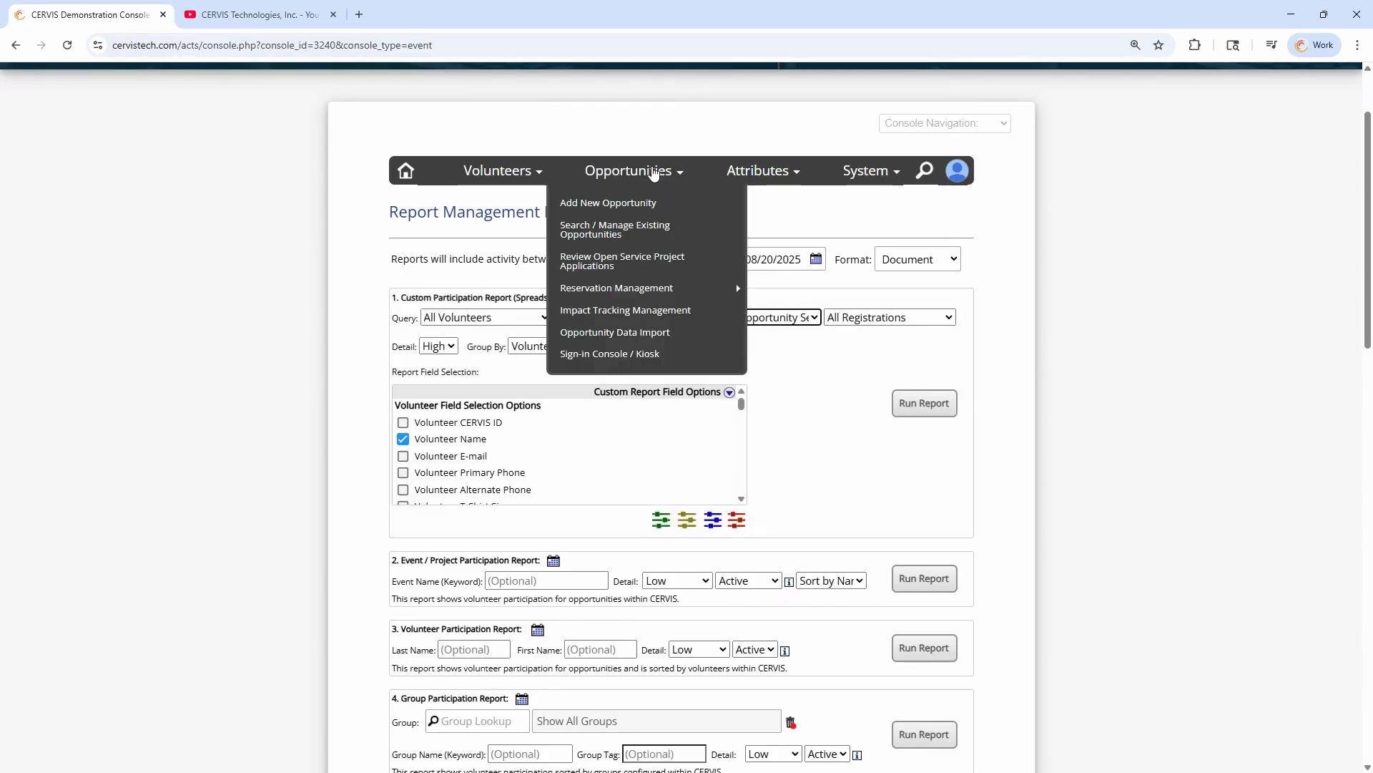
{"action": "left_click", "coordinate": [765, 178]}
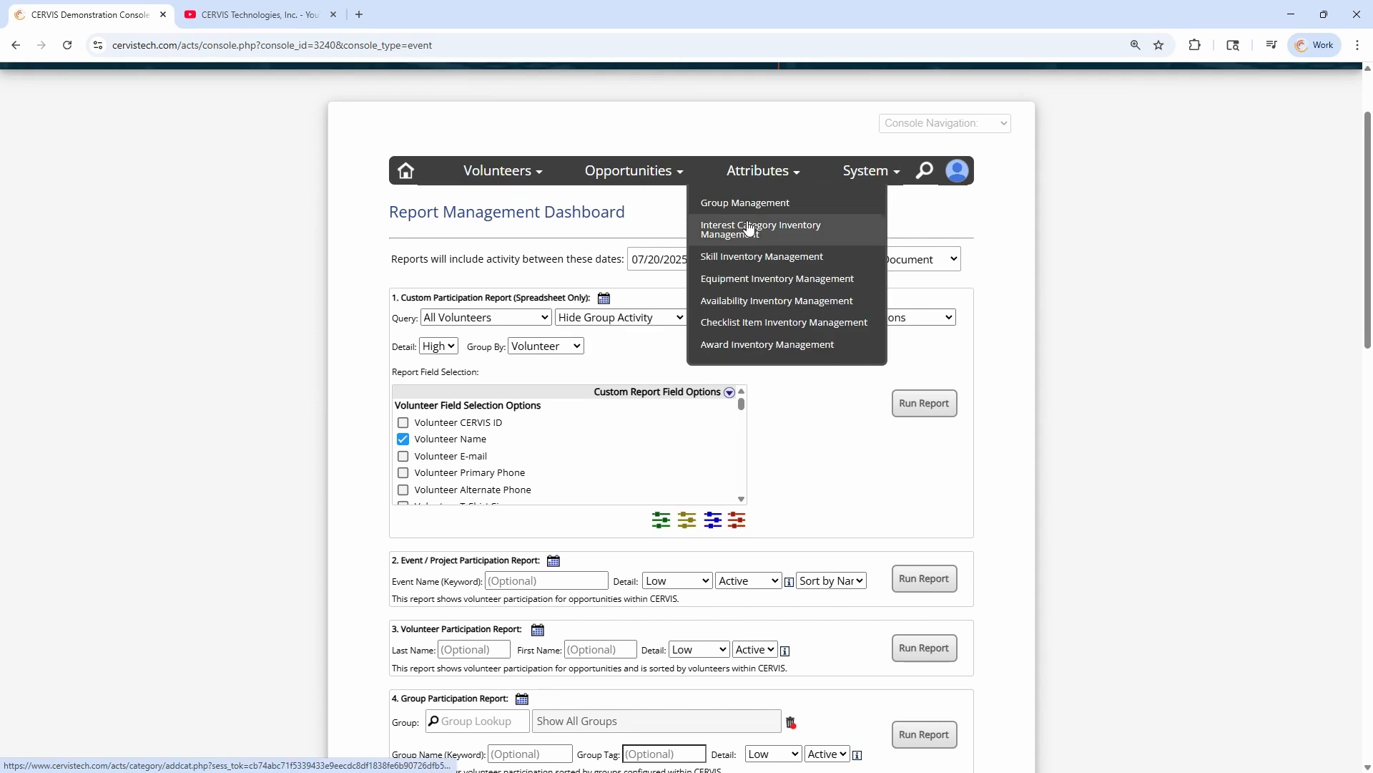
{"action": "left_click", "coordinate": [734, 214]}
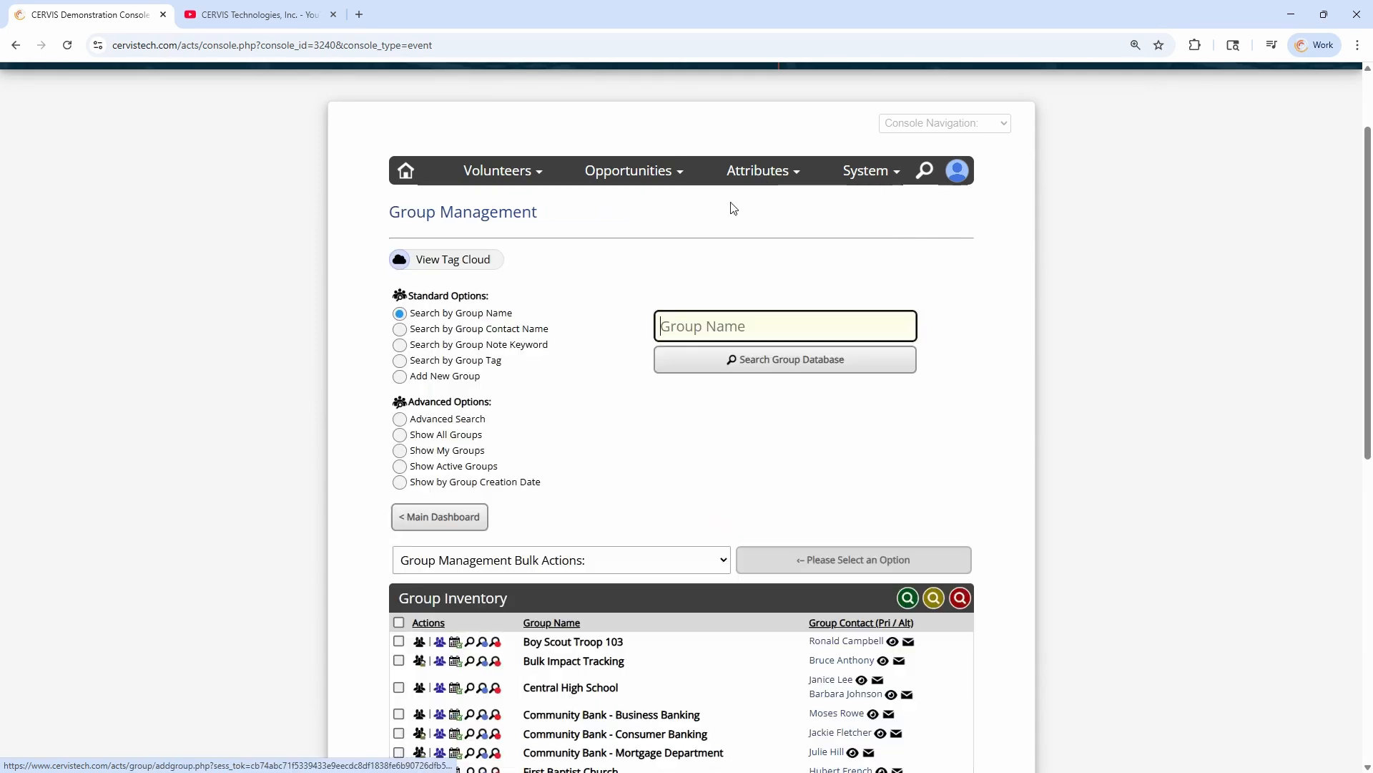
{"action": "scroll", "coordinate": [625, 341], "scroll_direction": "down", "scroll_amount": 4}
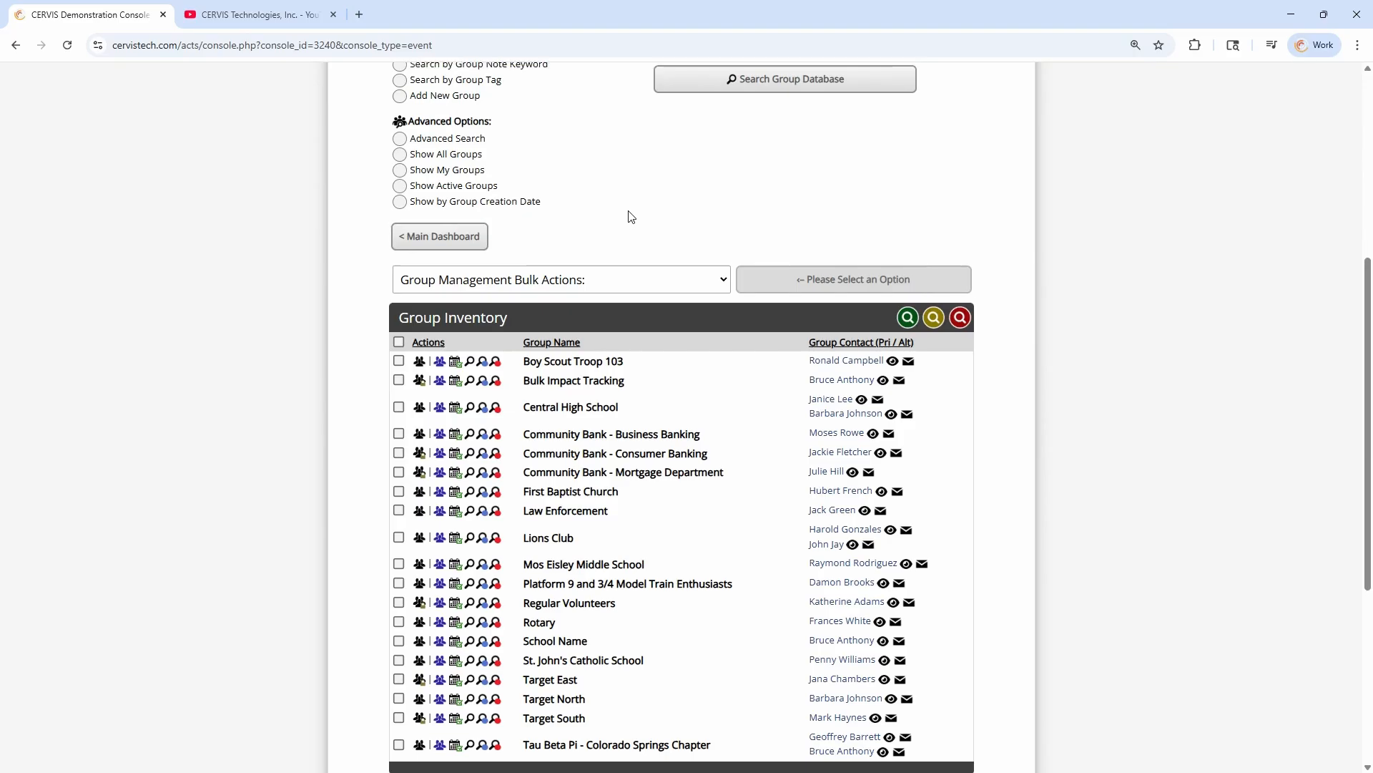
{"action": "scroll", "coordinate": [630, 218], "scroll_direction": "up", "scroll_amount": 2}
{"action": "left_click", "coordinate": [472, 224]}
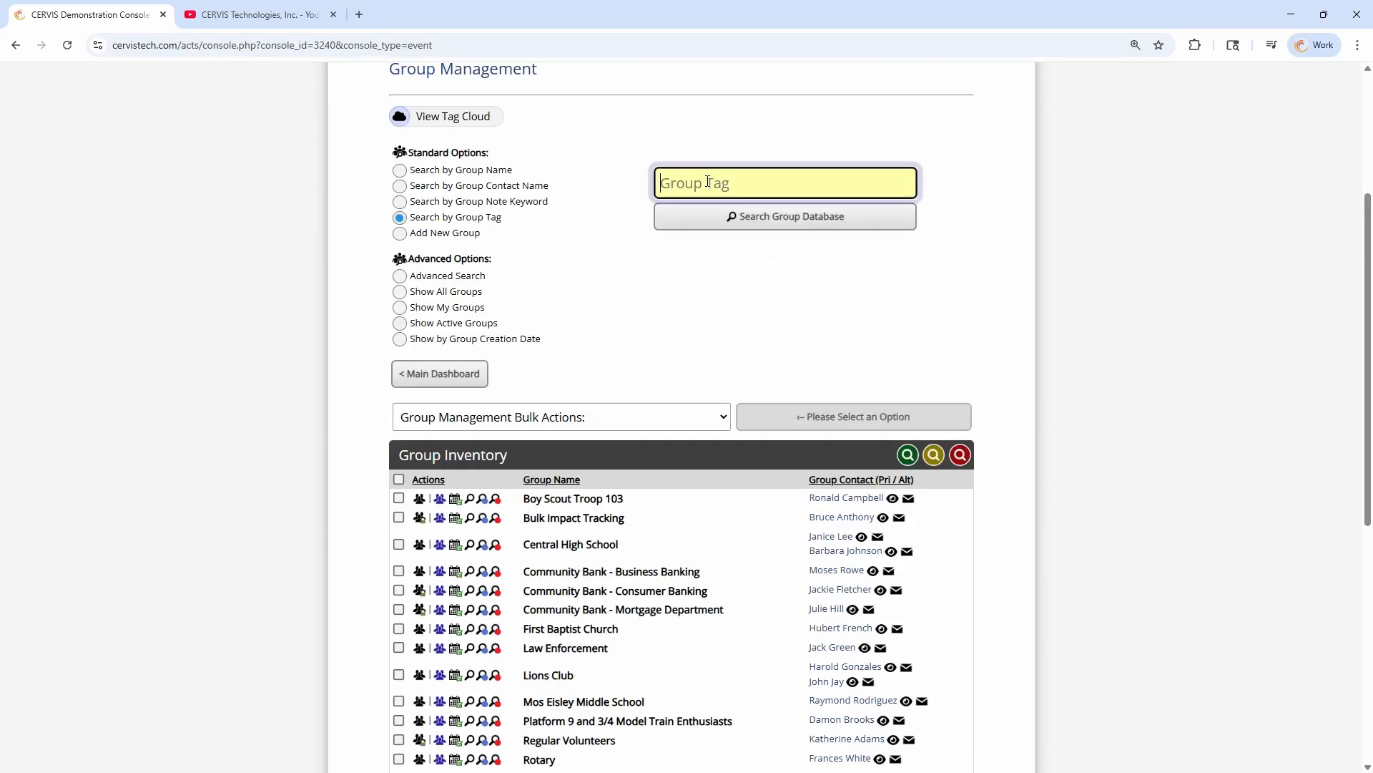
{"action": "type", "text": "church"}
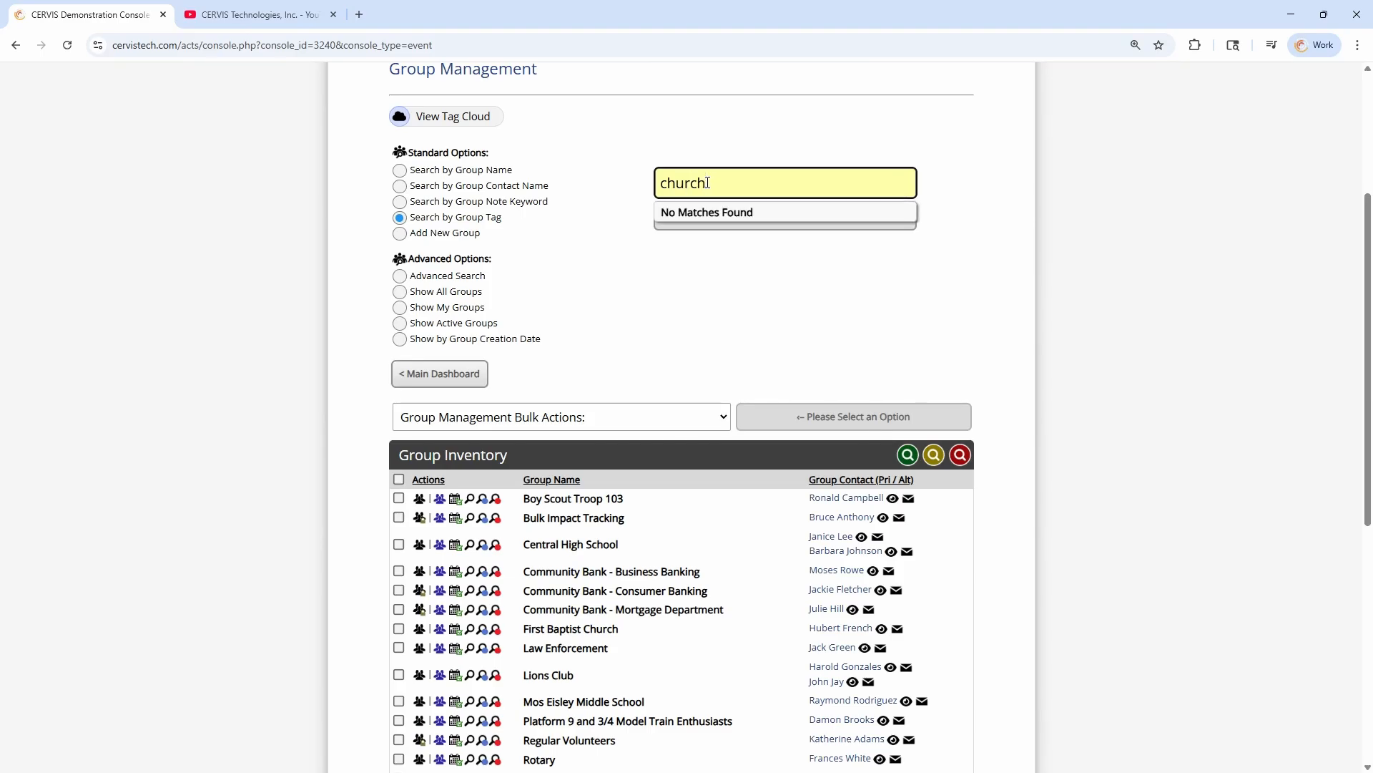
{"action": "key", "text": "BackSpace"}
{"action": "key", "text": "BackSpace"}
{"action": "key", "text": "BackSpace"}
{"action": "key", "text": "BackSpace"}
{"action": "key", "text": "BackSpace"}
{"action": "key", "text": "BackSpace"}
Look up "corpor" as the group tag and run the search with the suggested matching tag
{"action": "type", "text": "cro"}
{"action": "key", "text": "BackSpace"}
{"action": "key", "text": "BackSpace"}
{"action": "type", "text": "orpo"}
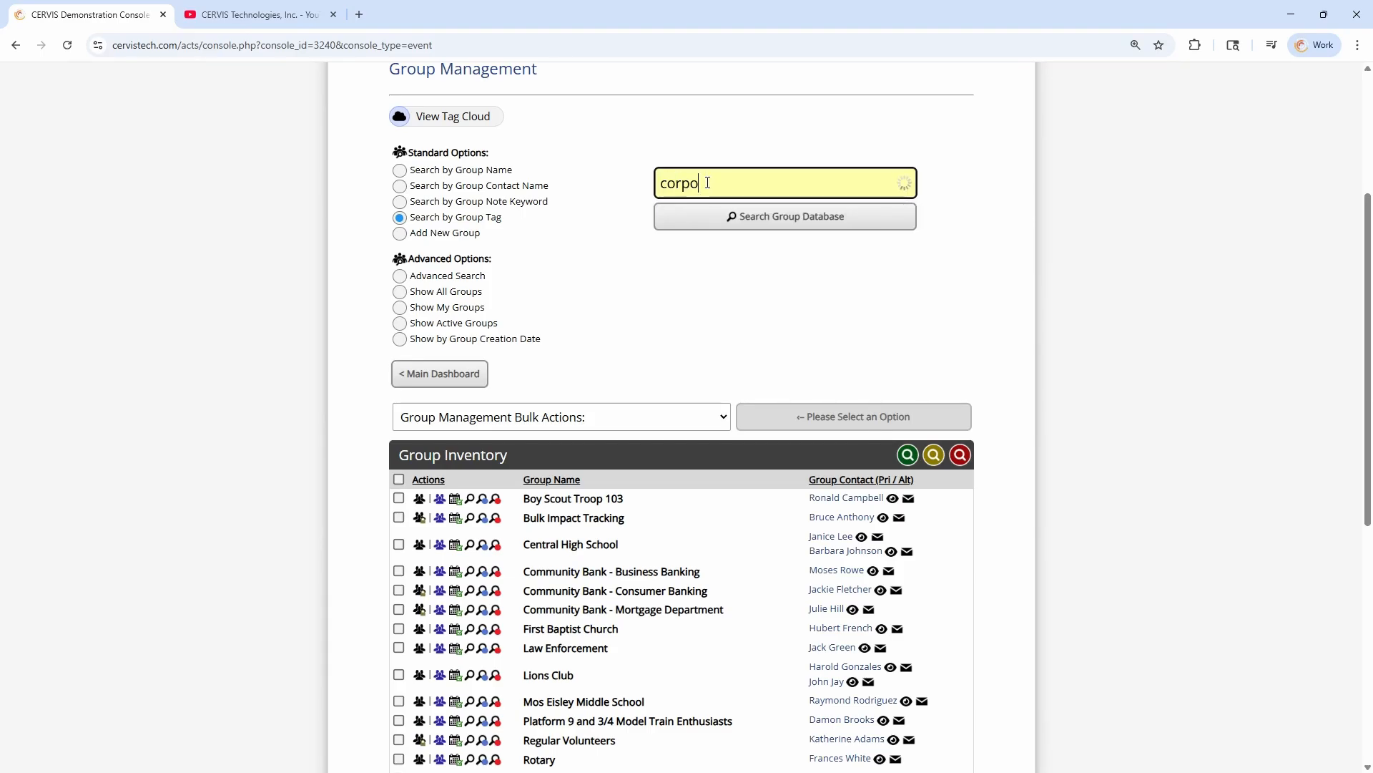
{"action": "type", "text": "r"}
{"action": "left_click", "coordinate": [710, 251]}
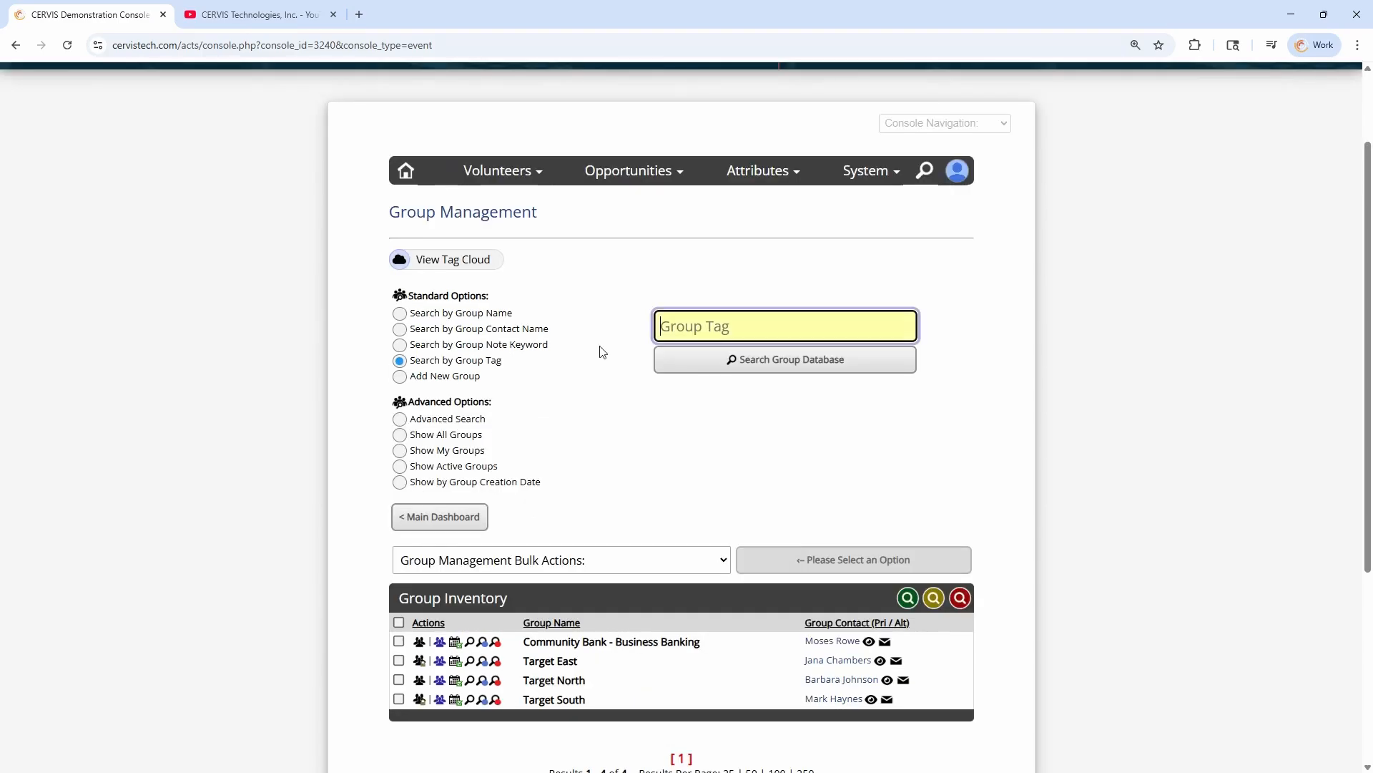
{"action": "left_click", "coordinate": [631, 421]}
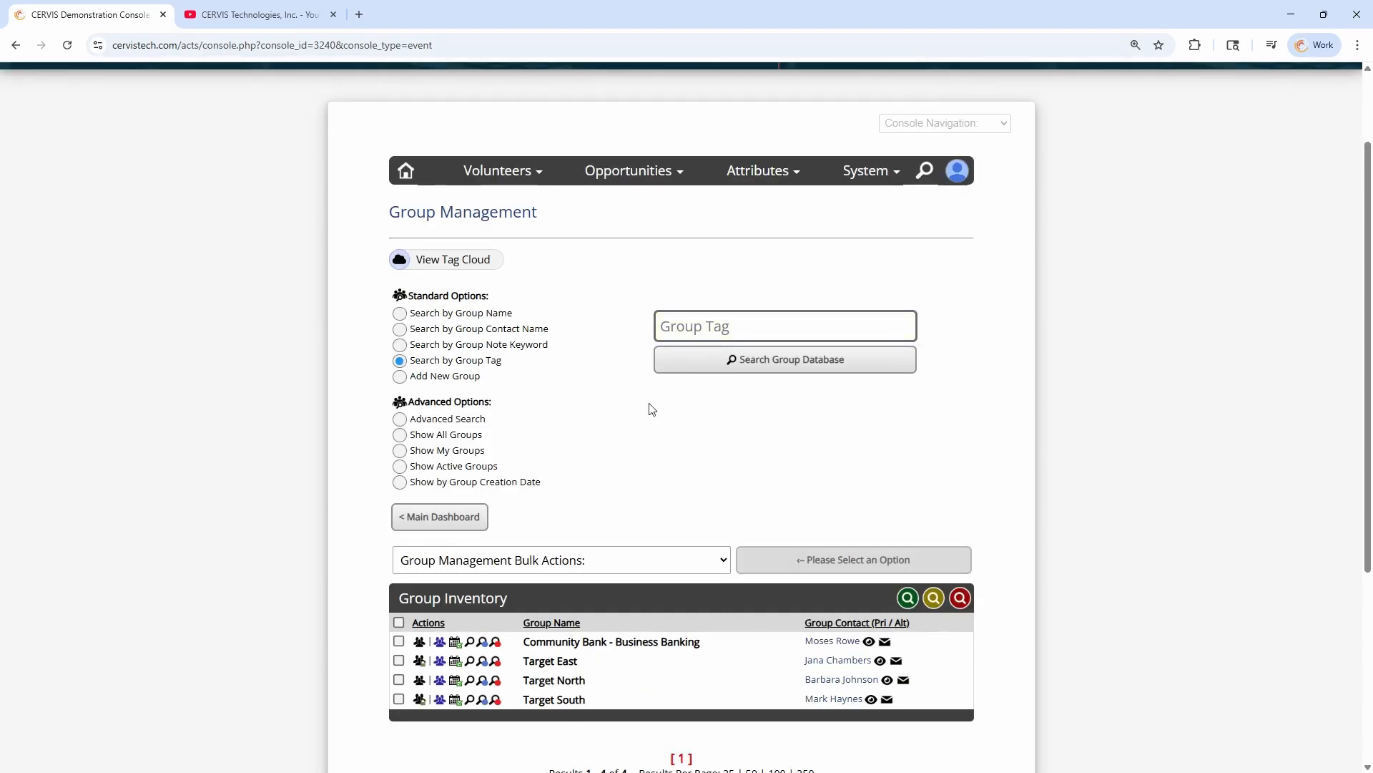
Return to Report Management and set the Custom Participation Report's group query to Previous Group Search
{"action": "mouse_move", "coordinate": [521, 173]}
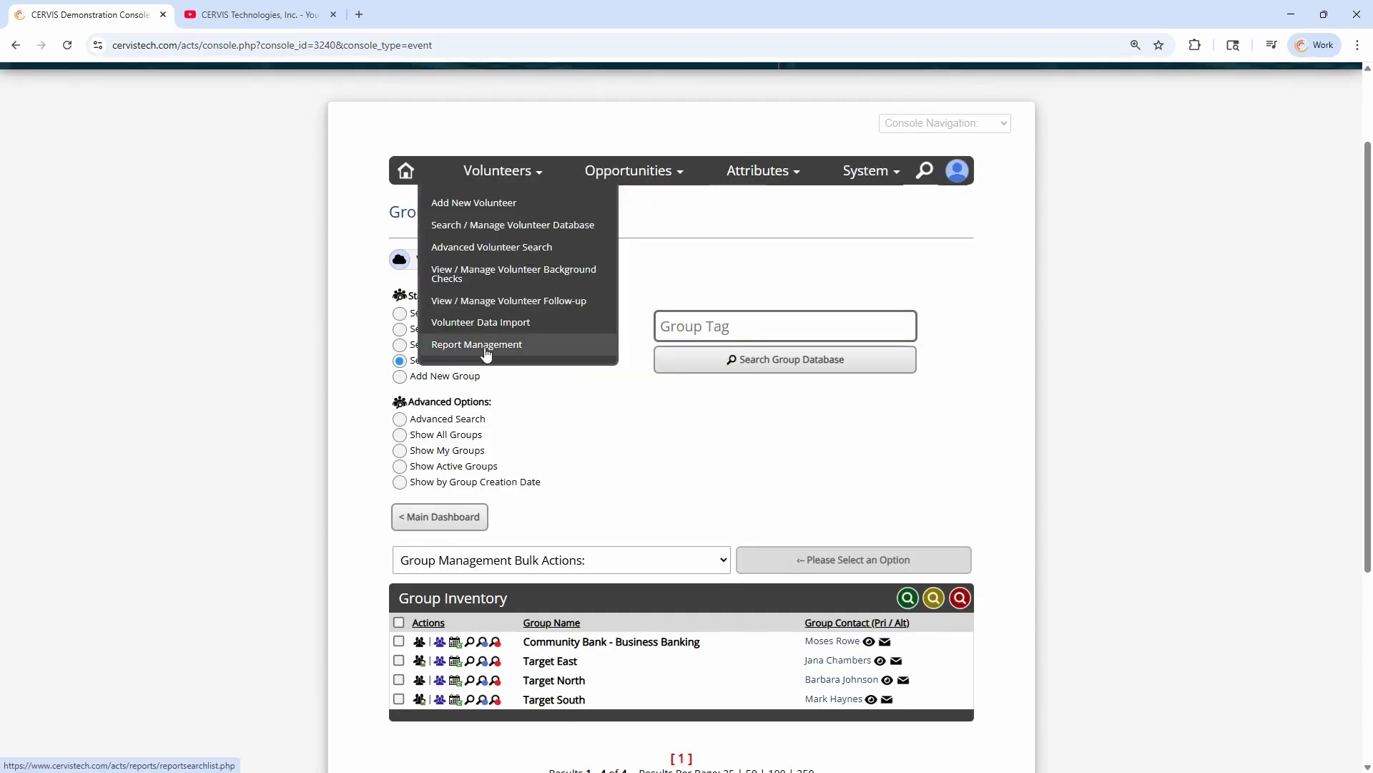
{"action": "left_click", "coordinate": [486, 344]}
{"action": "left_click", "coordinate": [612, 318]}
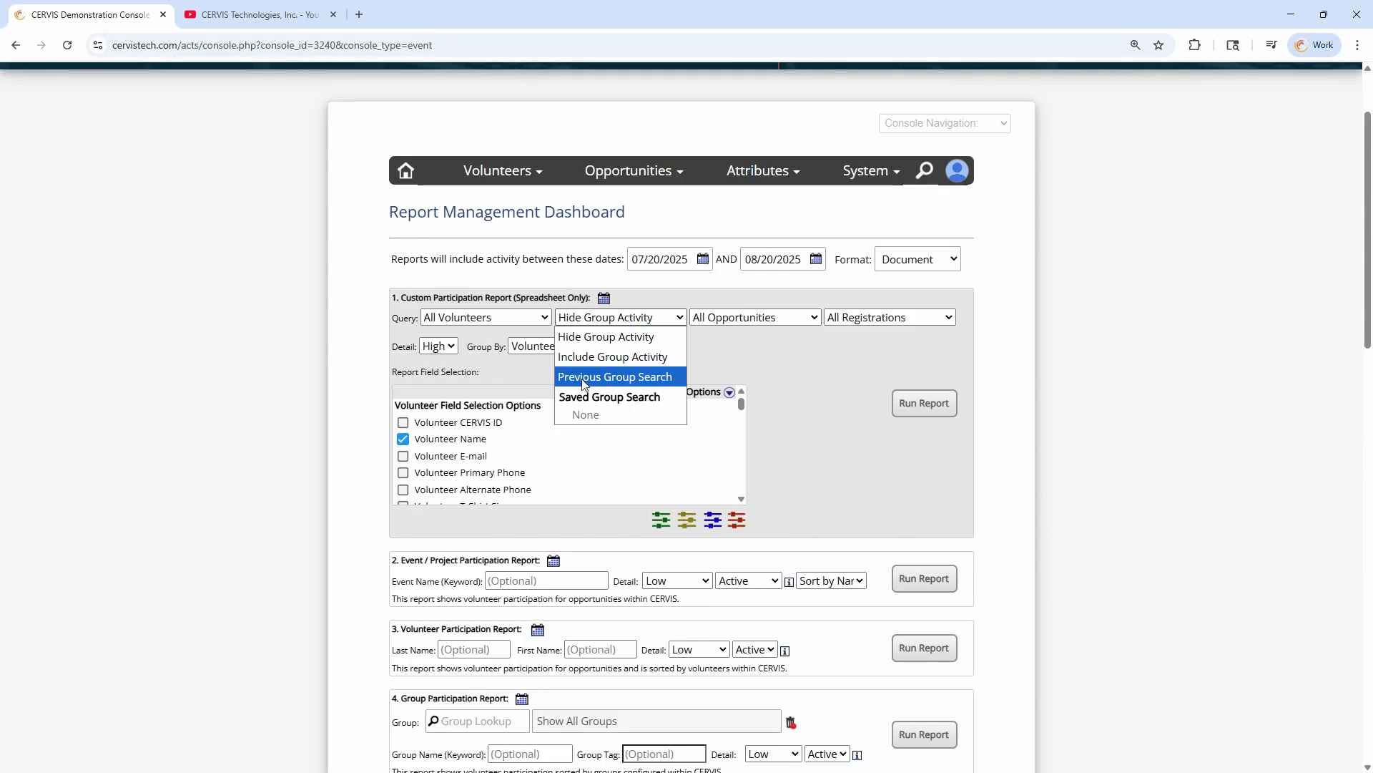
{"action": "left_click", "coordinate": [635, 377]}
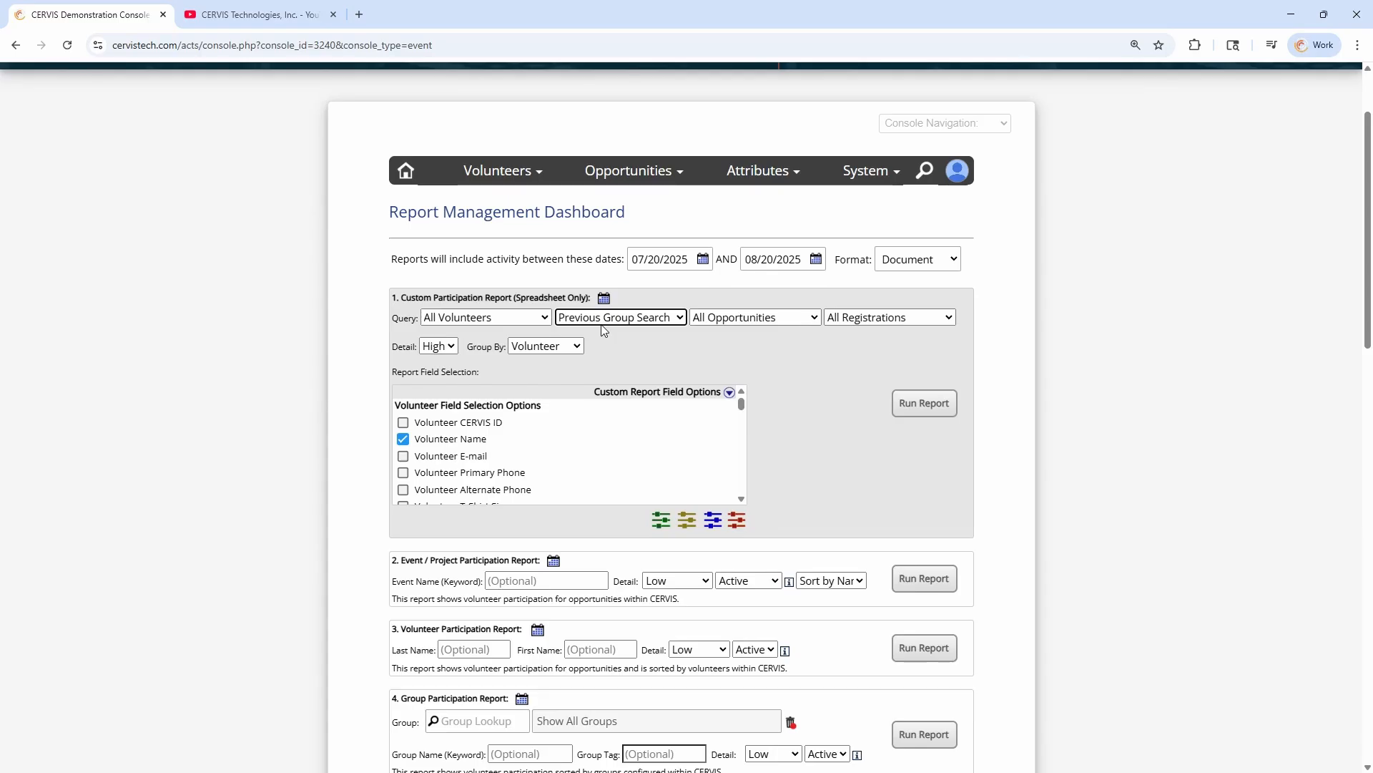
Reopen Group Management and select all groups in the filtered group inventory
{"action": "left_click", "coordinate": [744, 203]}
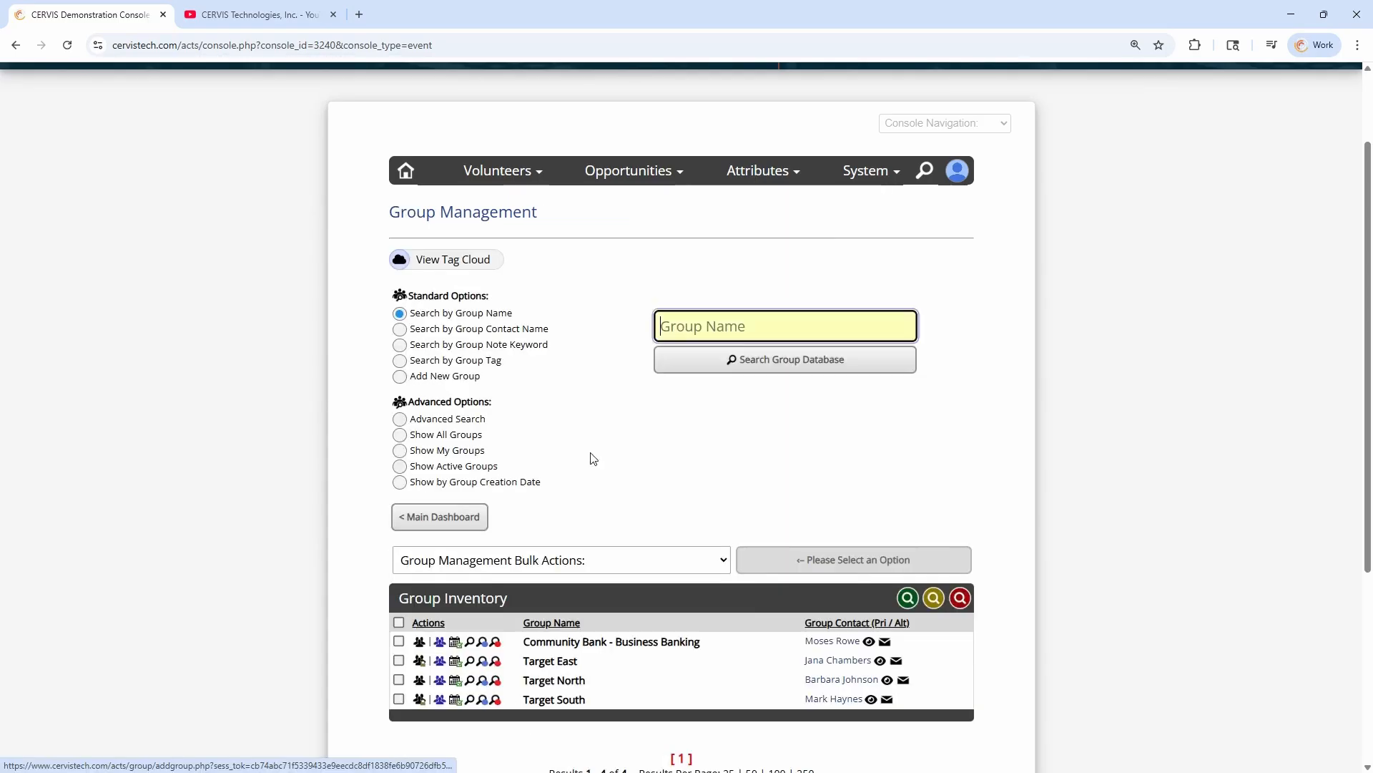
{"action": "scroll", "coordinate": [588, 457], "scroll_direction": "down", "scroll_amount": 4}
{"action": "left_click", "coordinate": [398, 337]}
{"action": "scroll", "coordinate": [630, 476], "scroll_direction": "up", "scroll_amount": 2}
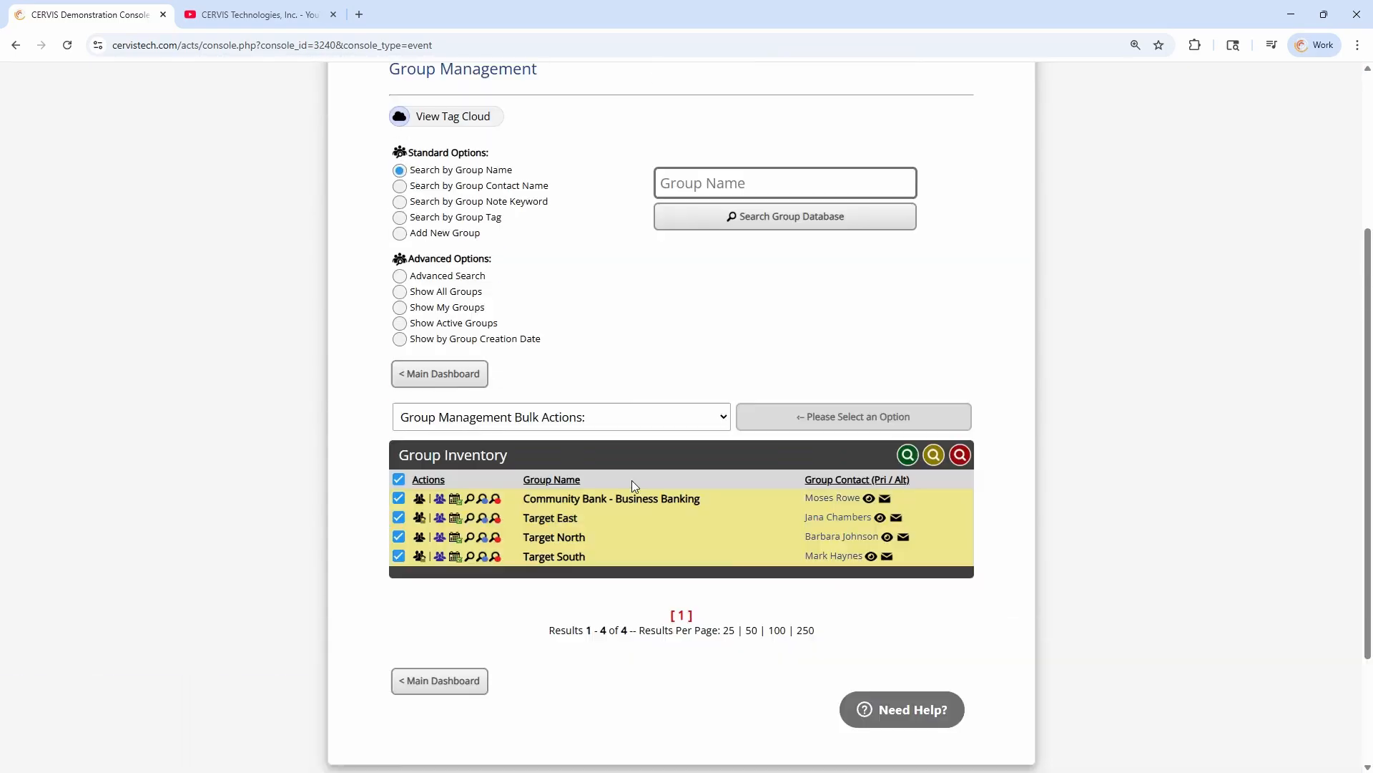
Show the members of the selected groups with the bulk action and review the volunteer search results
{"action": "left_click", "coordinate": [518, 420]}
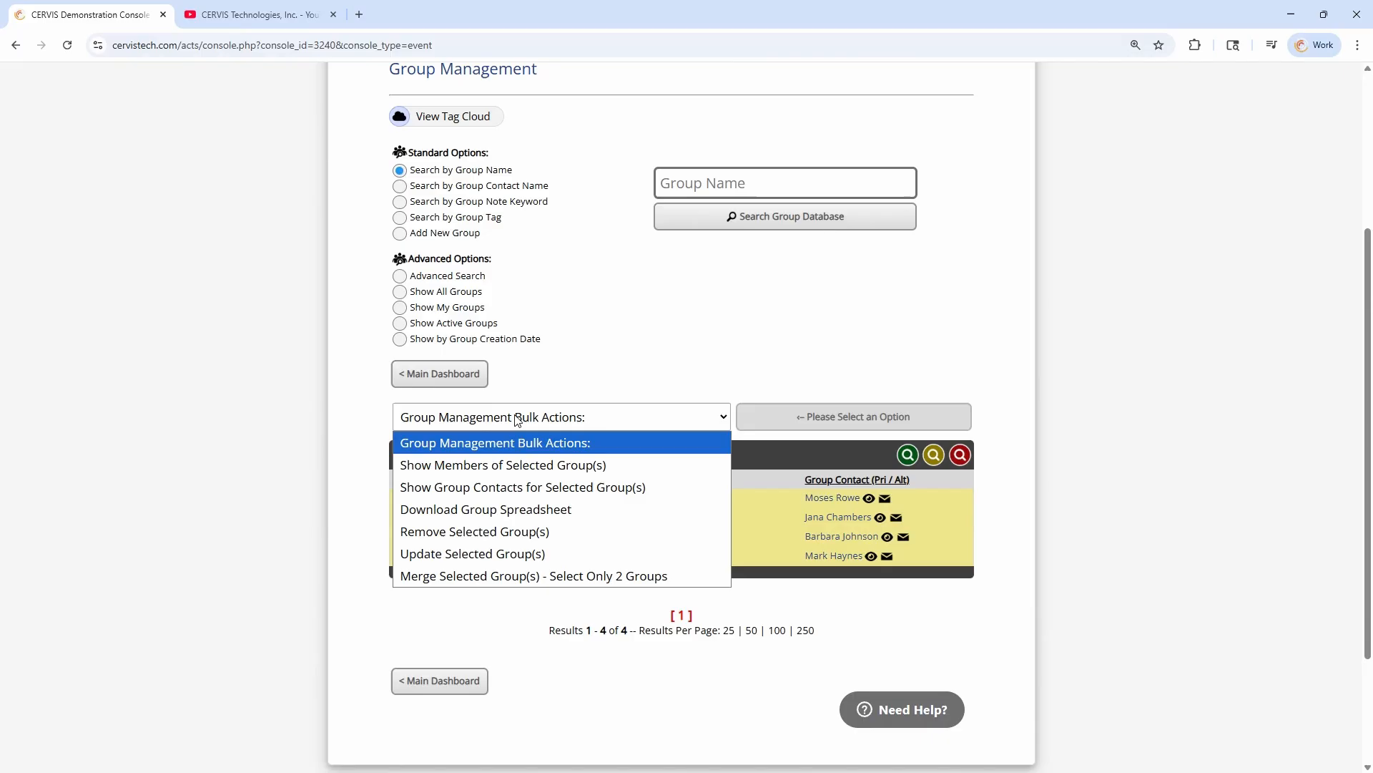
{"action": "left_click", "coordinate": [516, 465]}
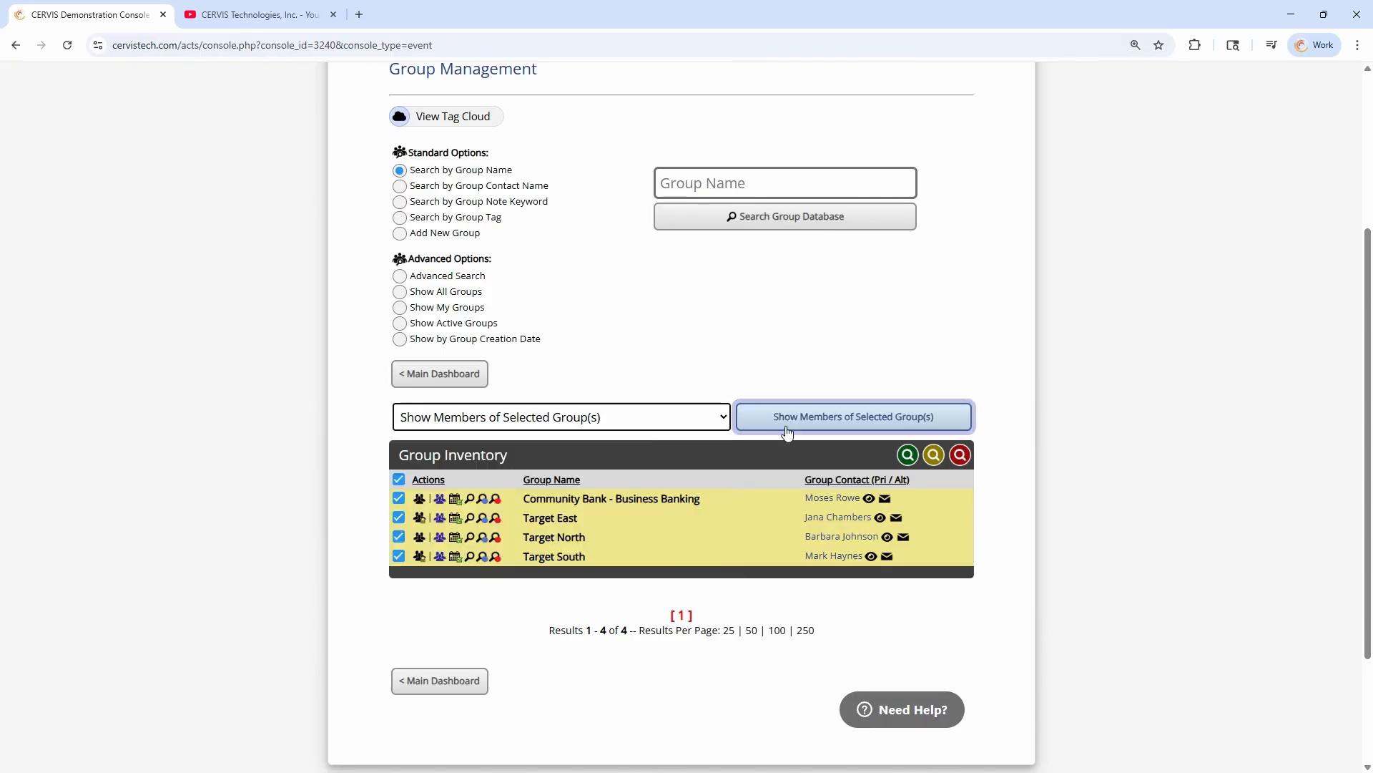
{"action": "left_click", "coordinate": [787, 417]}
{"action": "scroll", "coordinate": [614, 351], "scroll_direction": "down", "scroll_amount": 3}
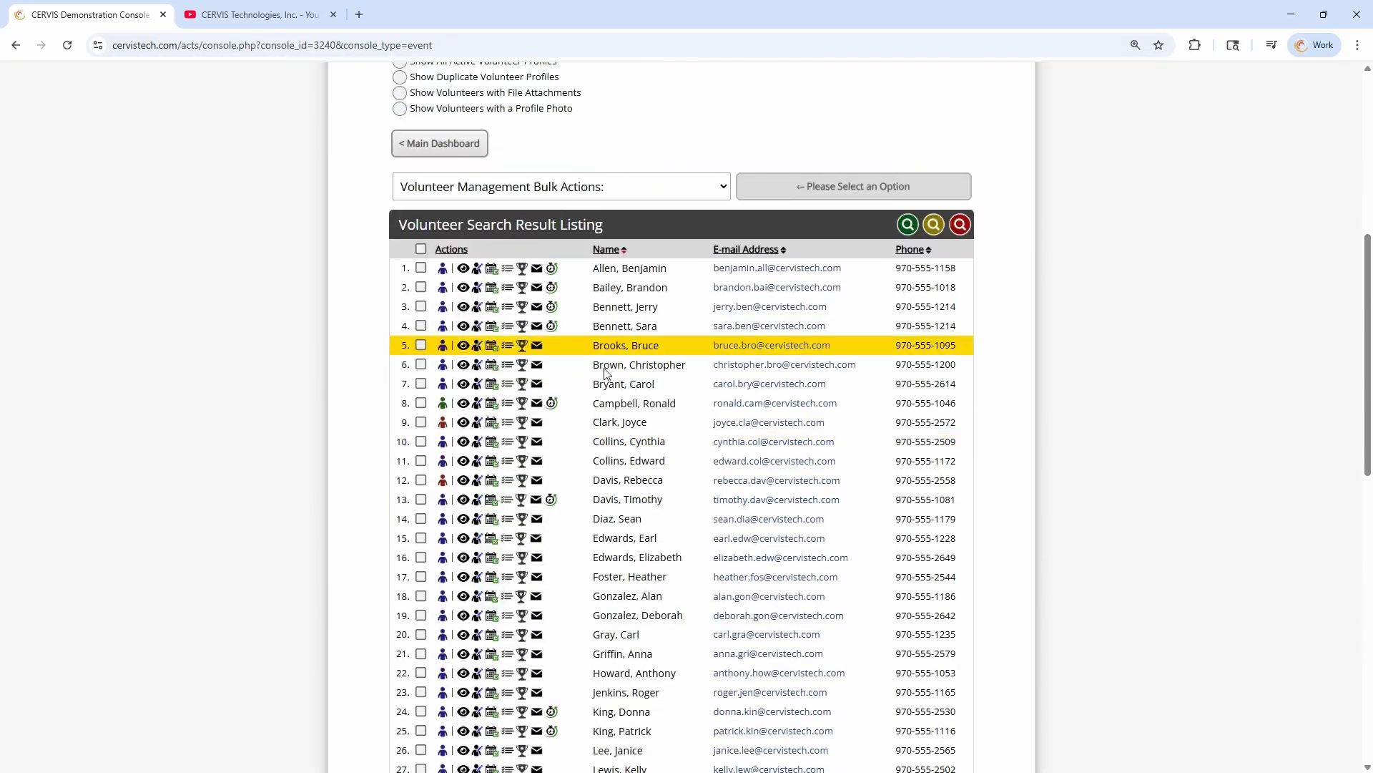
Return to Report Management and set the Custom Participation Report's queries to Previous Volunteer Search and Previous Group Search
{"action": "scroll", "coordinate": [615, 583], "scroll_direction": "up", "scroll_amount": 4}
{"action": "left_click", "coordinate": [523, 107]}
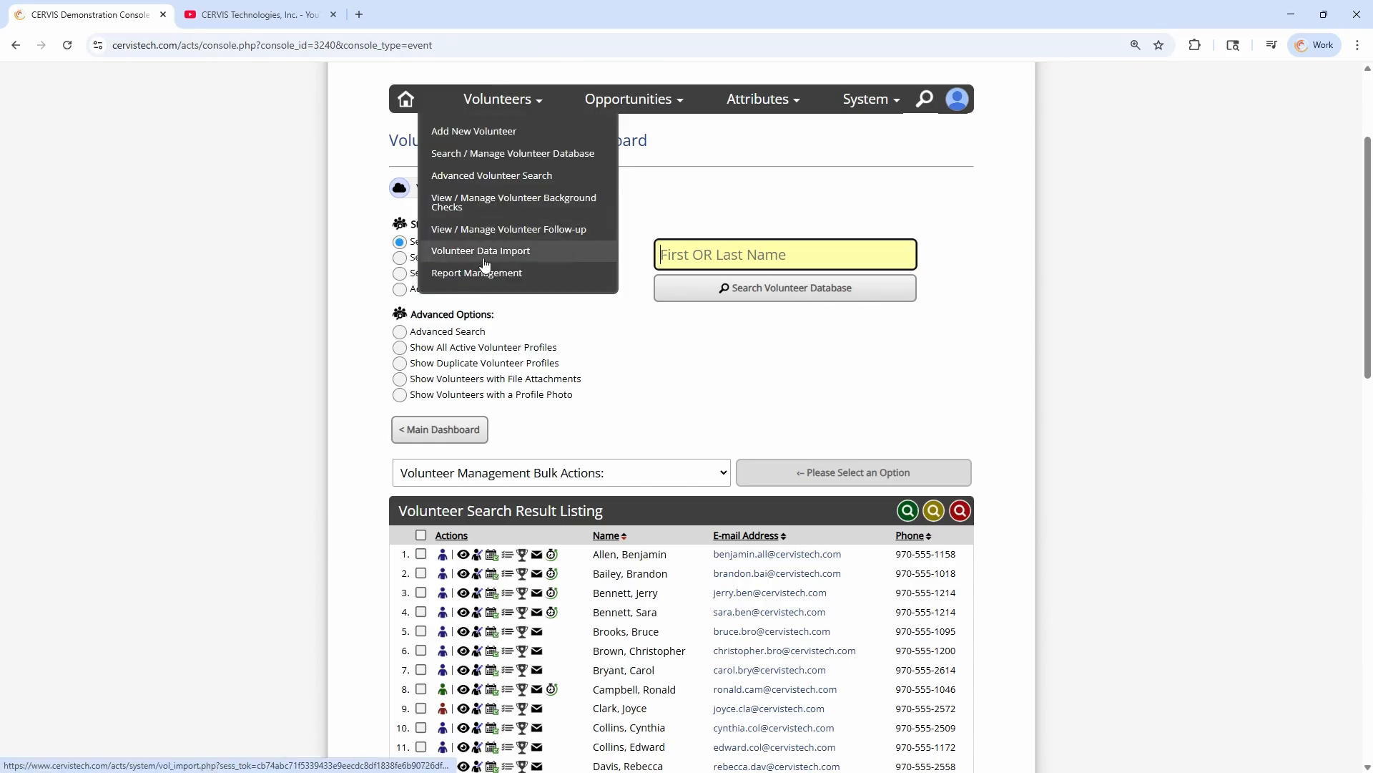
{"action": "left_click", "coordinate": [478, 269]}
{"action": "left_click", "coordinate": [446, 319]}
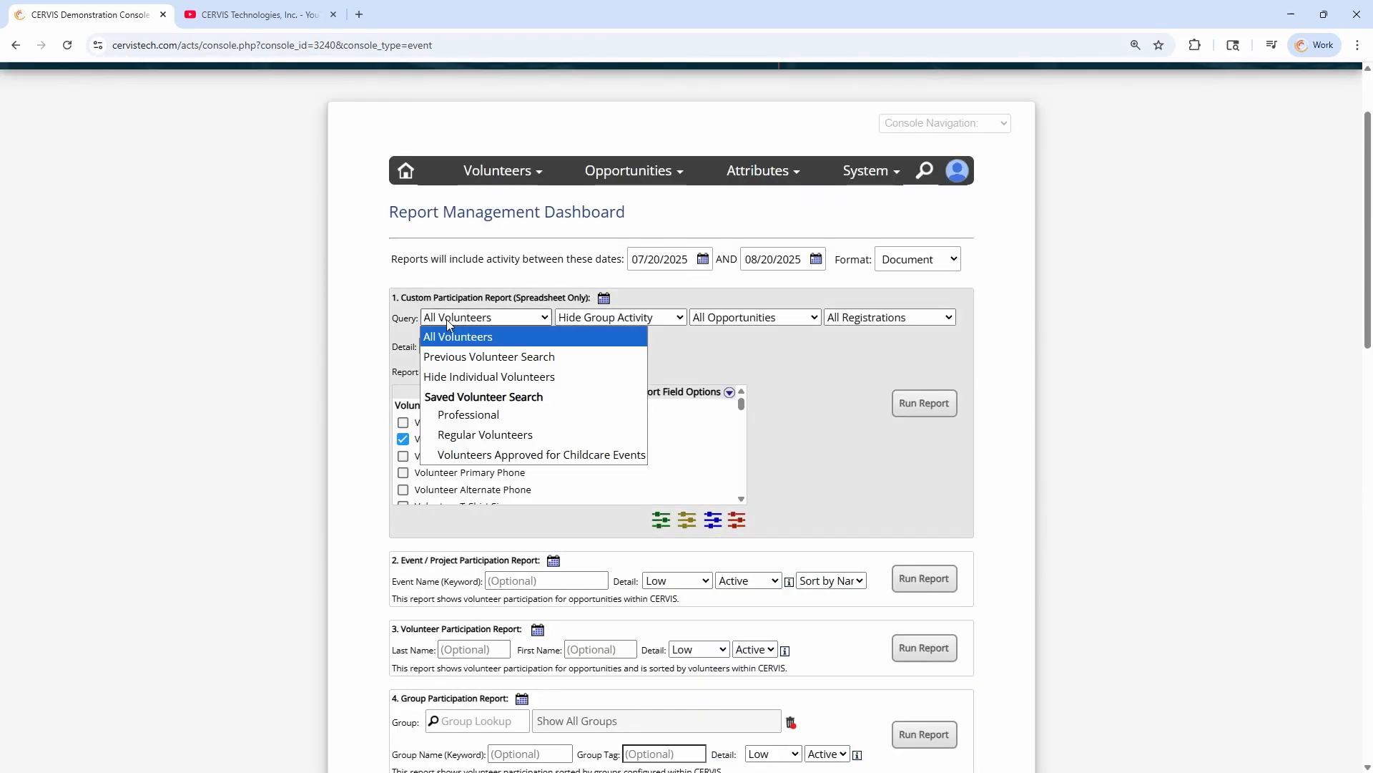
{"action": "left_click", "coordinate": [481, 356]}
{"action": "left_click", "coordinate": [620, 317]}
{"action": "left_click", "coordinate": [624, 375]}
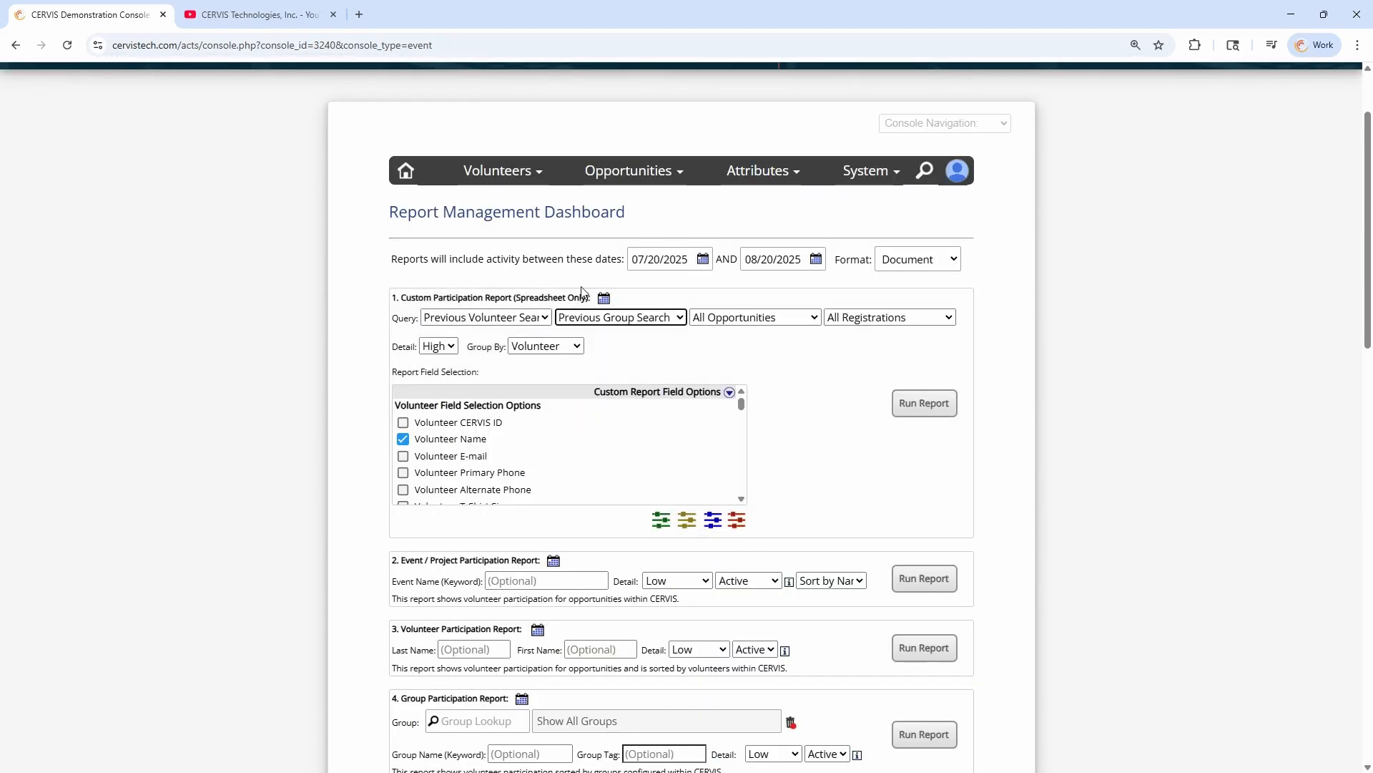
{"action": "left_click", "coordinate": [492, 298]}
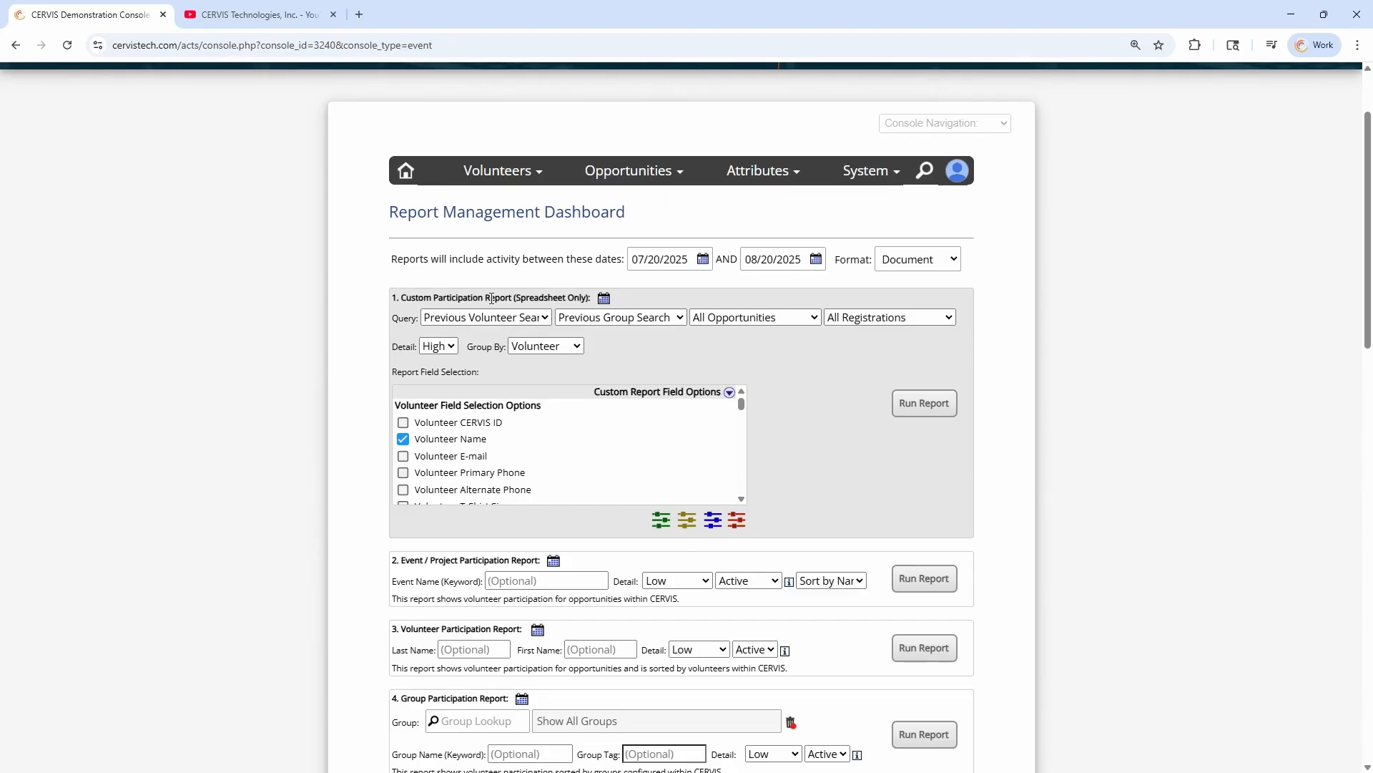
Set the start date of the reporting period to 01/01/2025
{"action": "left_click", "coordinate": [658, 259]}
{"action": "left_click", "coordinate": [660, 294]}
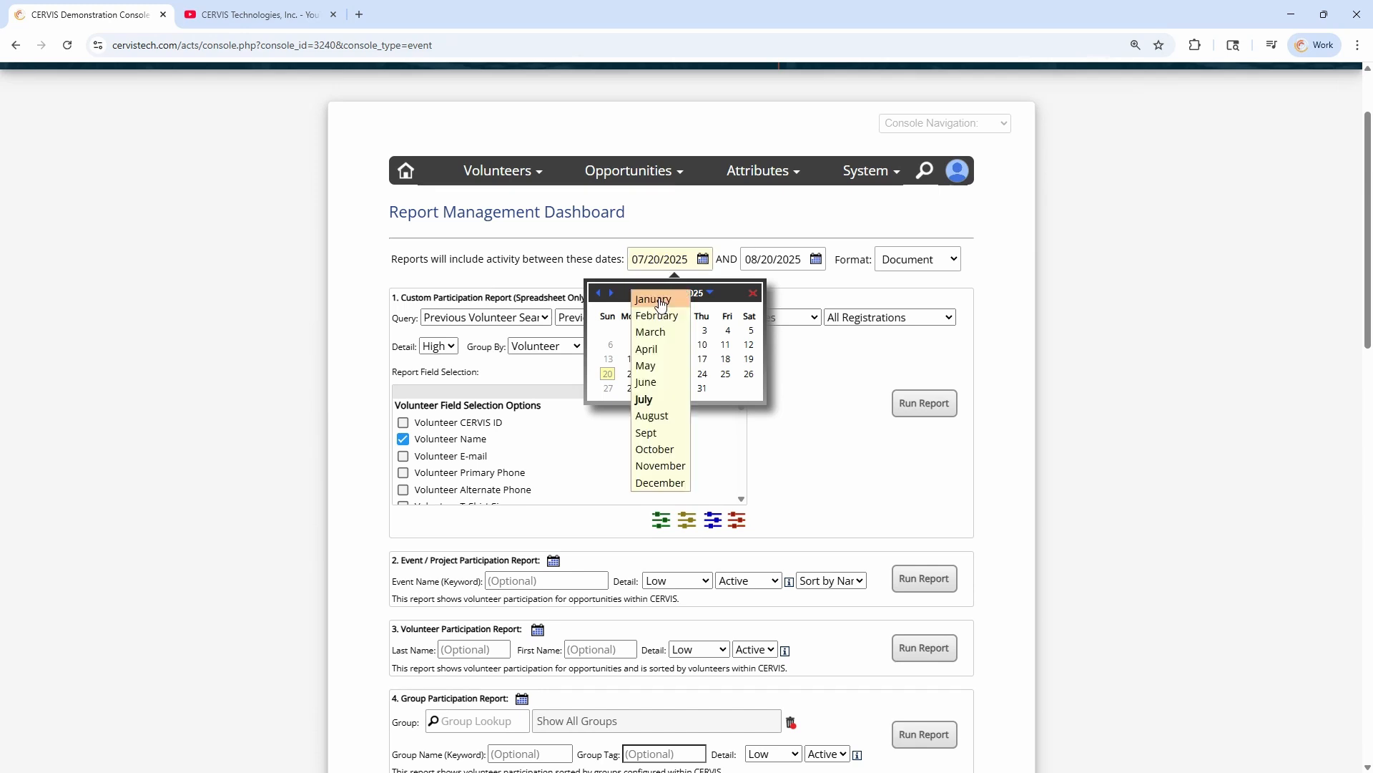
{"action": "left_click", "coordinate": [660, 299]}
{"action": "left_click", "coordinate": [680, 332]}
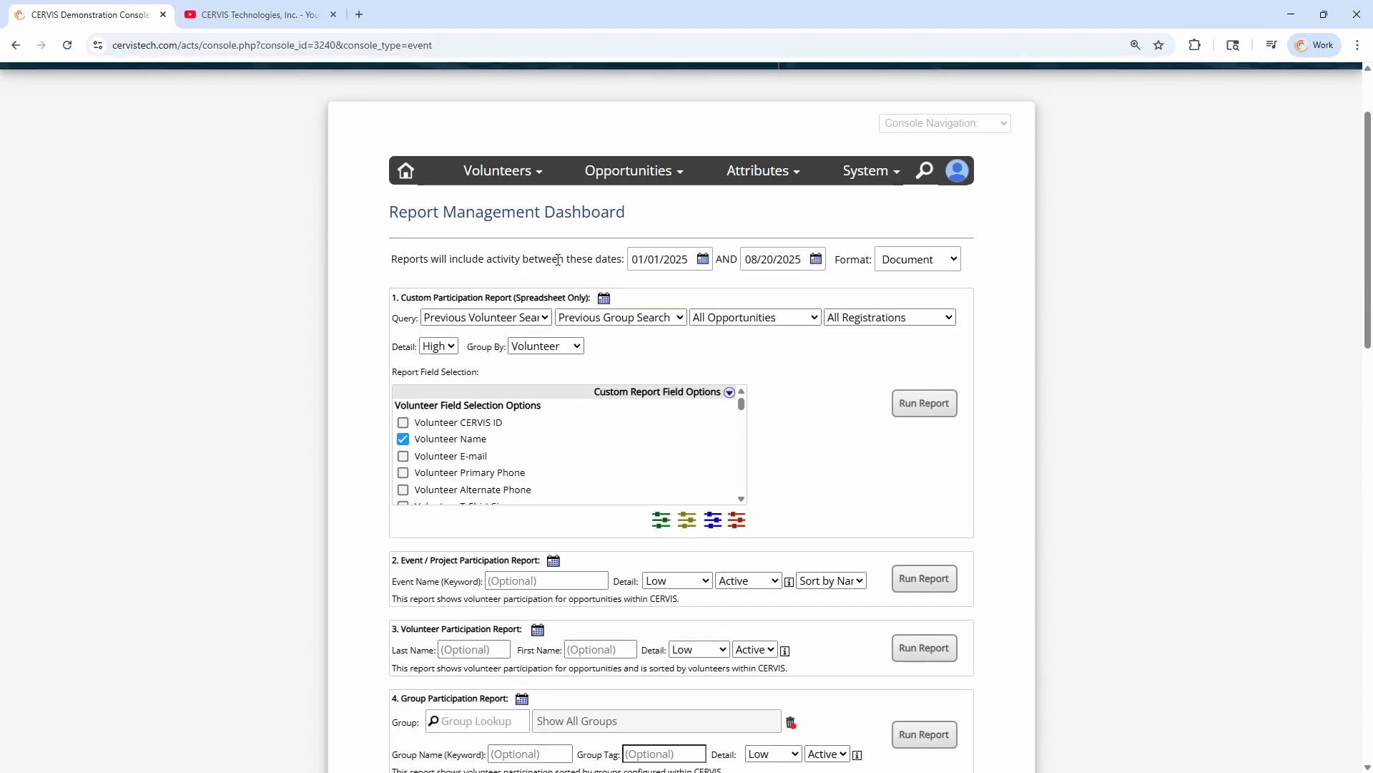
Open the existing opportunities search and review its search options and result listing
{"action": "mouse_move", "coordinate": [644, 179]}
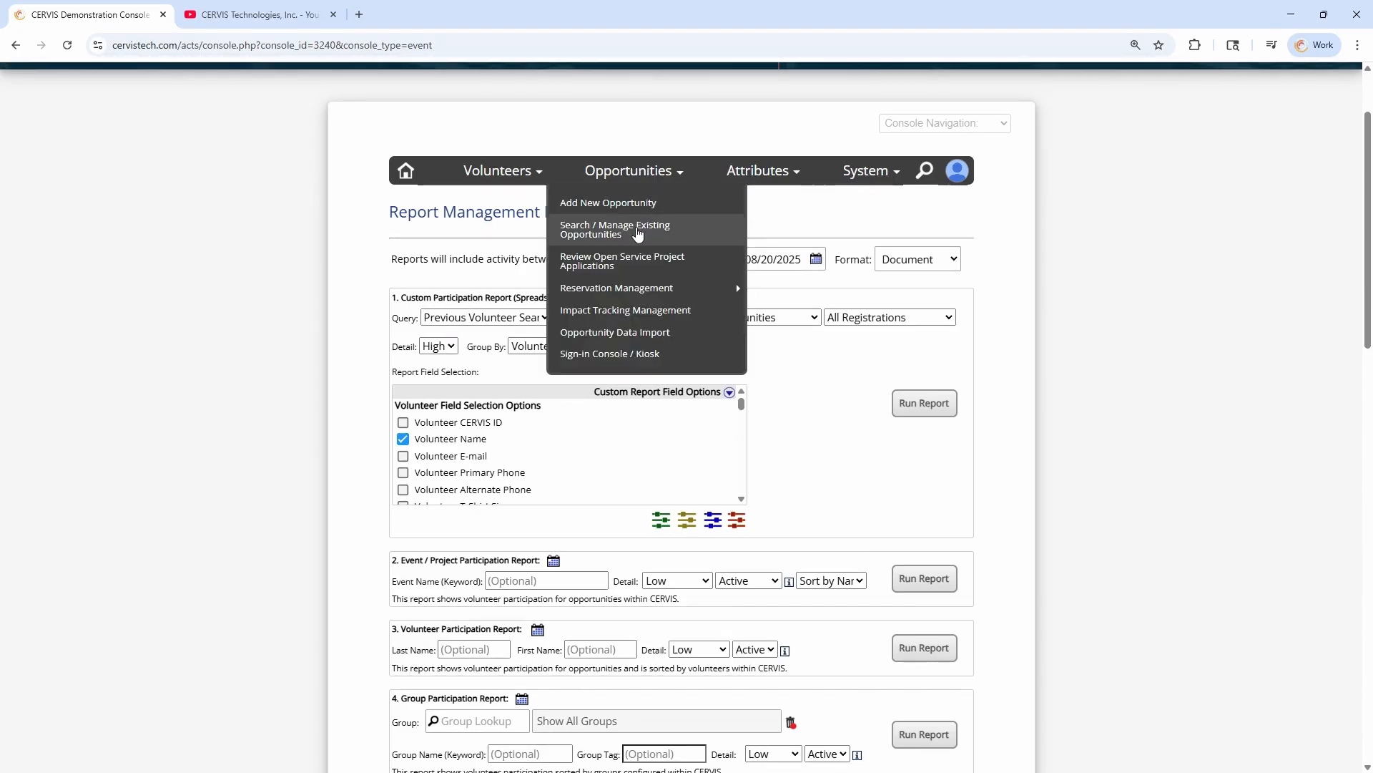
{"action": "left_click", "coordinate": [633, 231]}
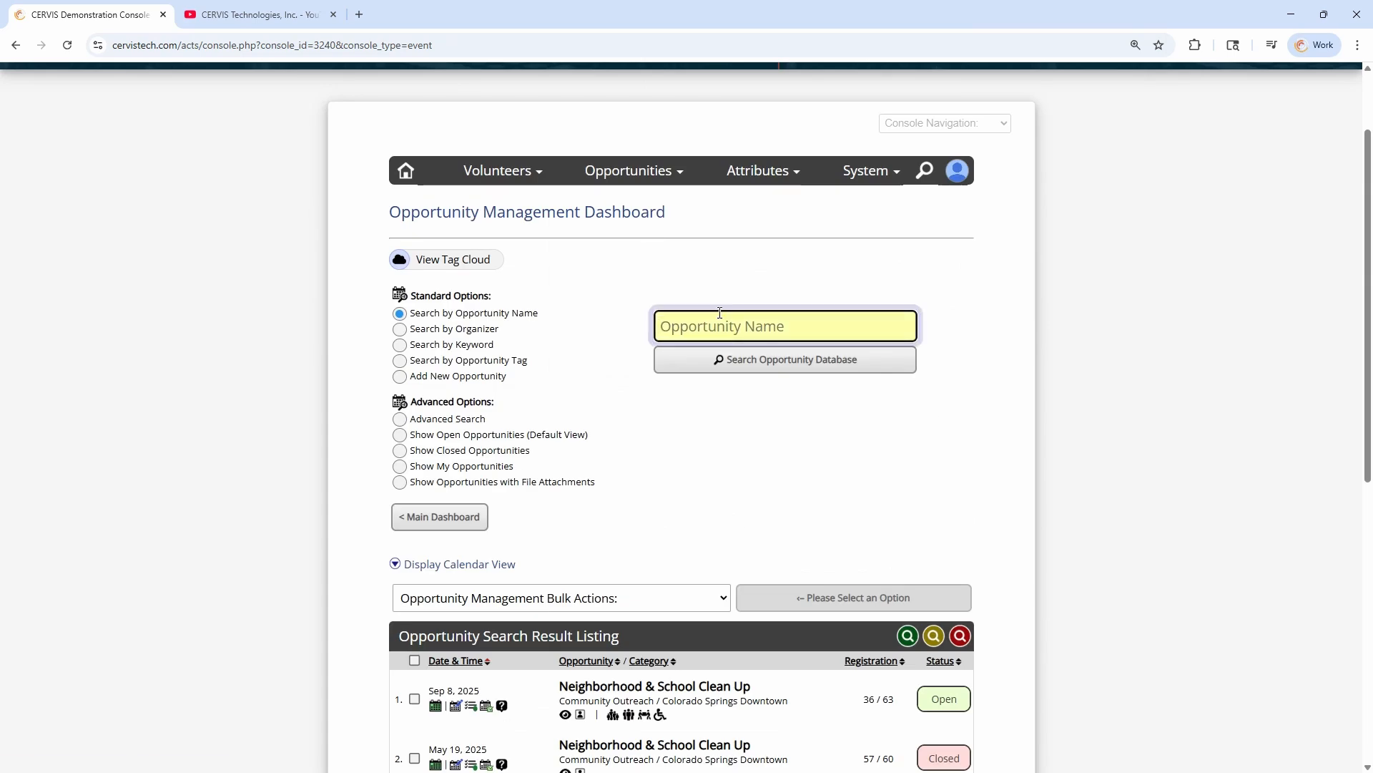
{"action": "scroll", "coordinate": [723, 286], "scroll_direction": "down", "scroll_amount": 2}
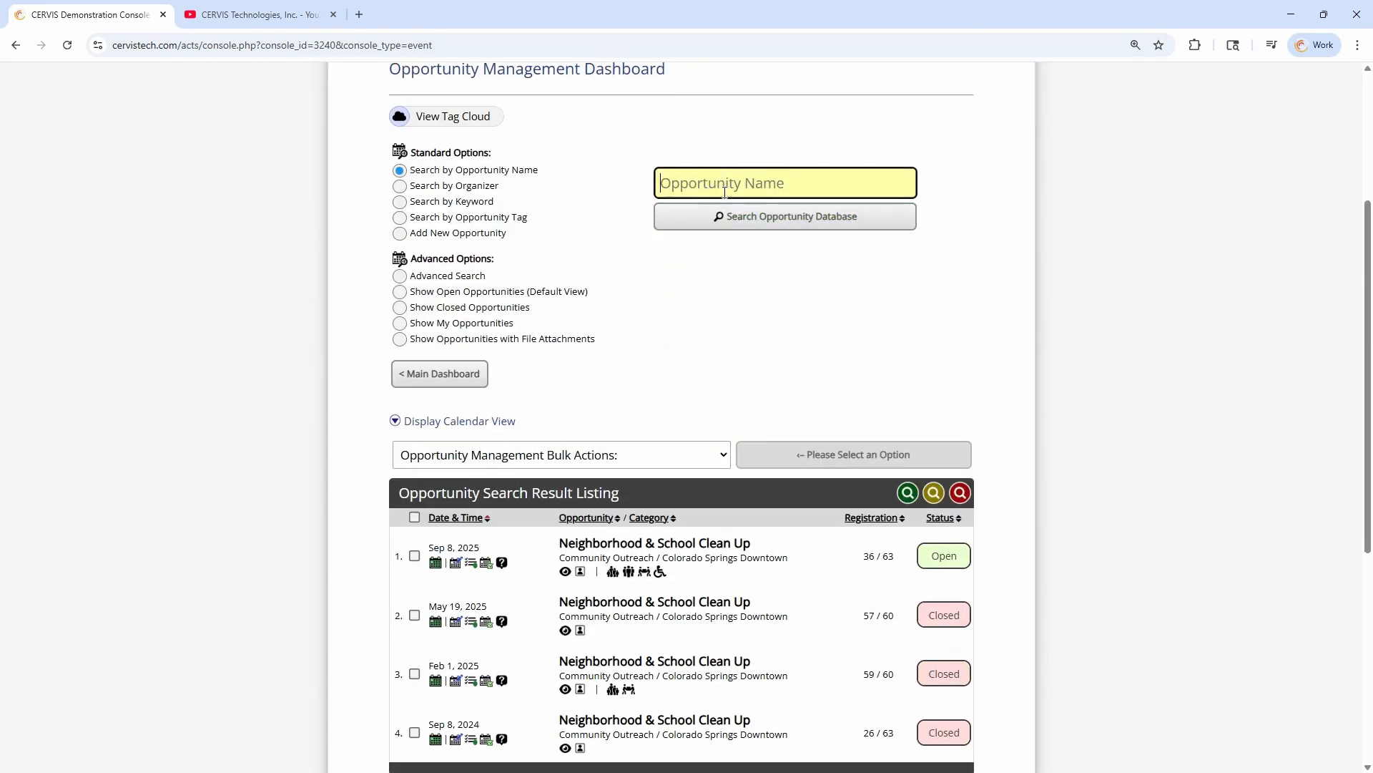
{"action": "scroll", "coordinate": [723, 188], "scroll_direction": "up", "scroll_amount": 2}
Open Reservation Management and switch the search to Search by Associated Group
{"action": "left_click", "coordinate": [626, 169]}
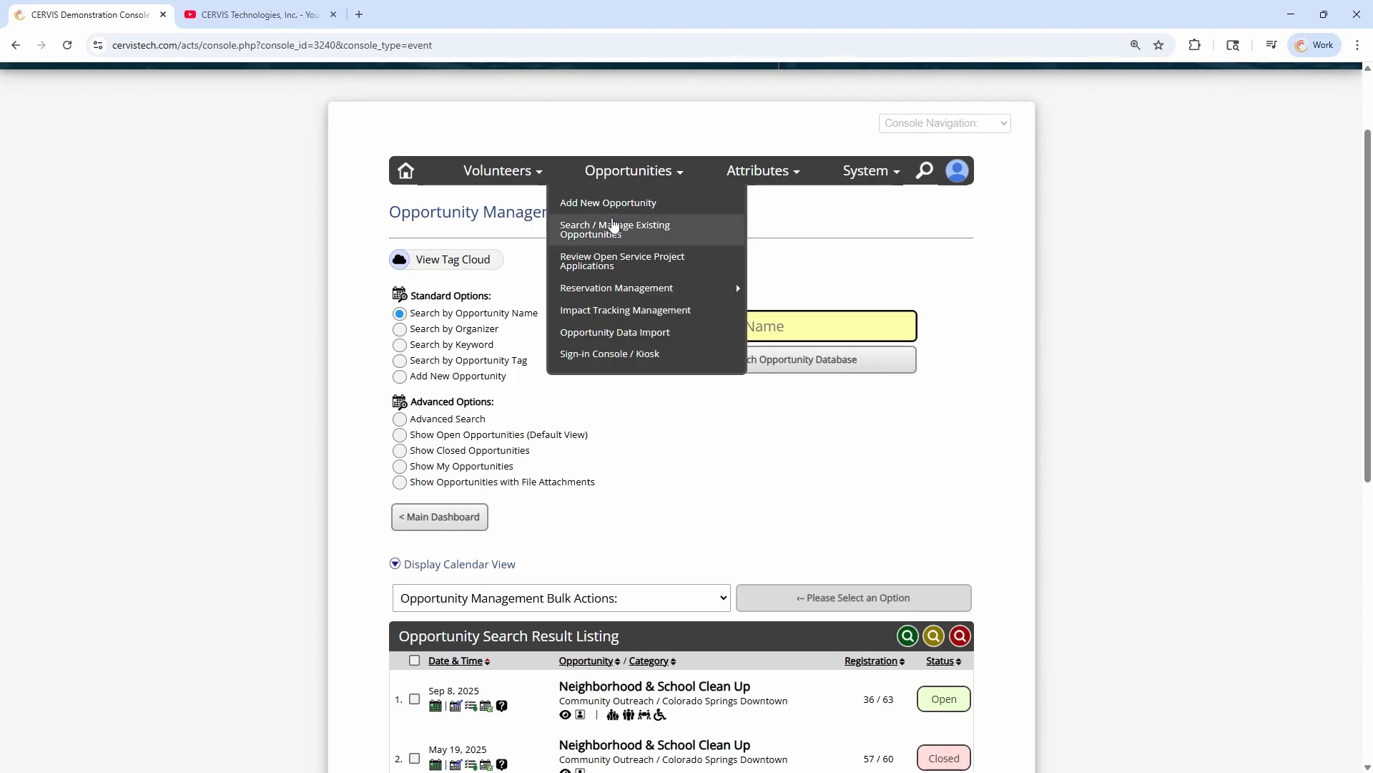
{"action": "left_click", "coordinate": [606, 288]}
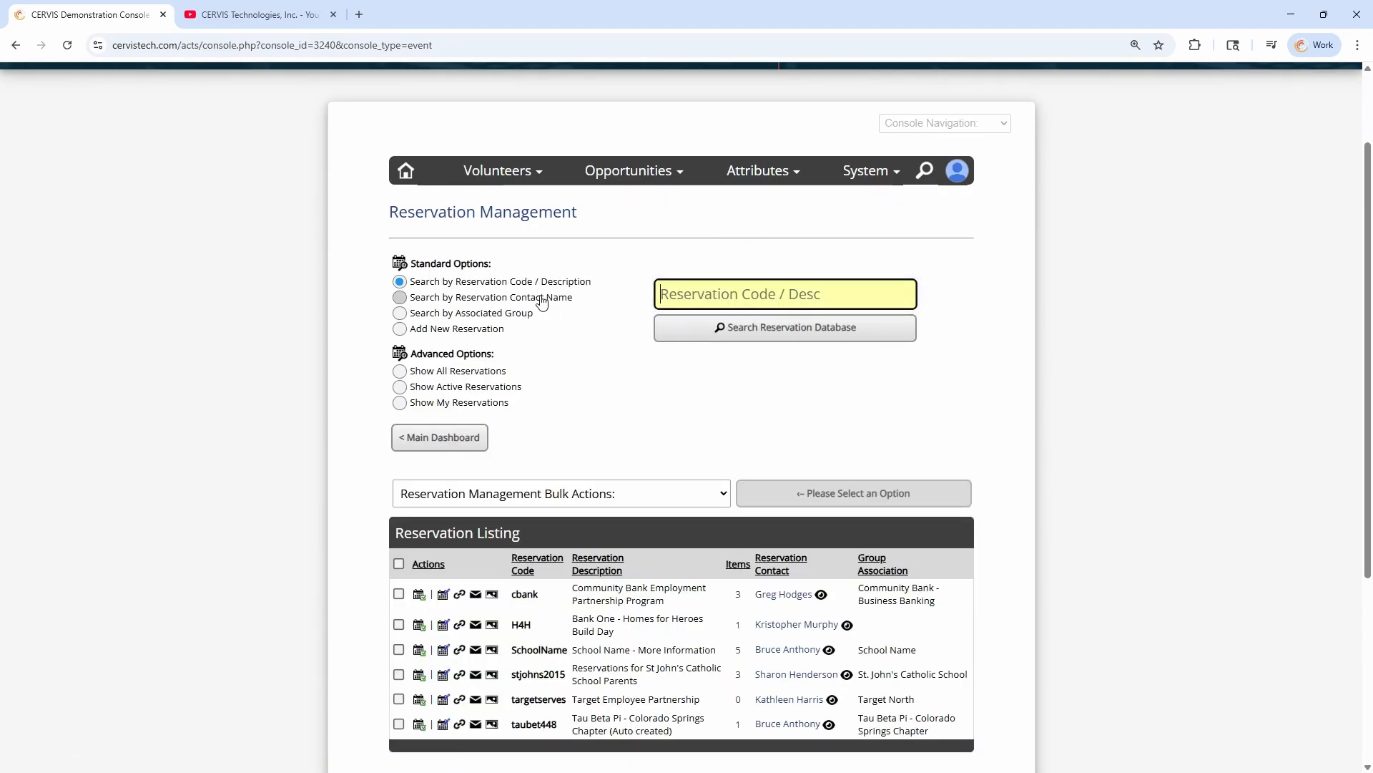
{"action": "left_click", "coordinate": [510, 314]}
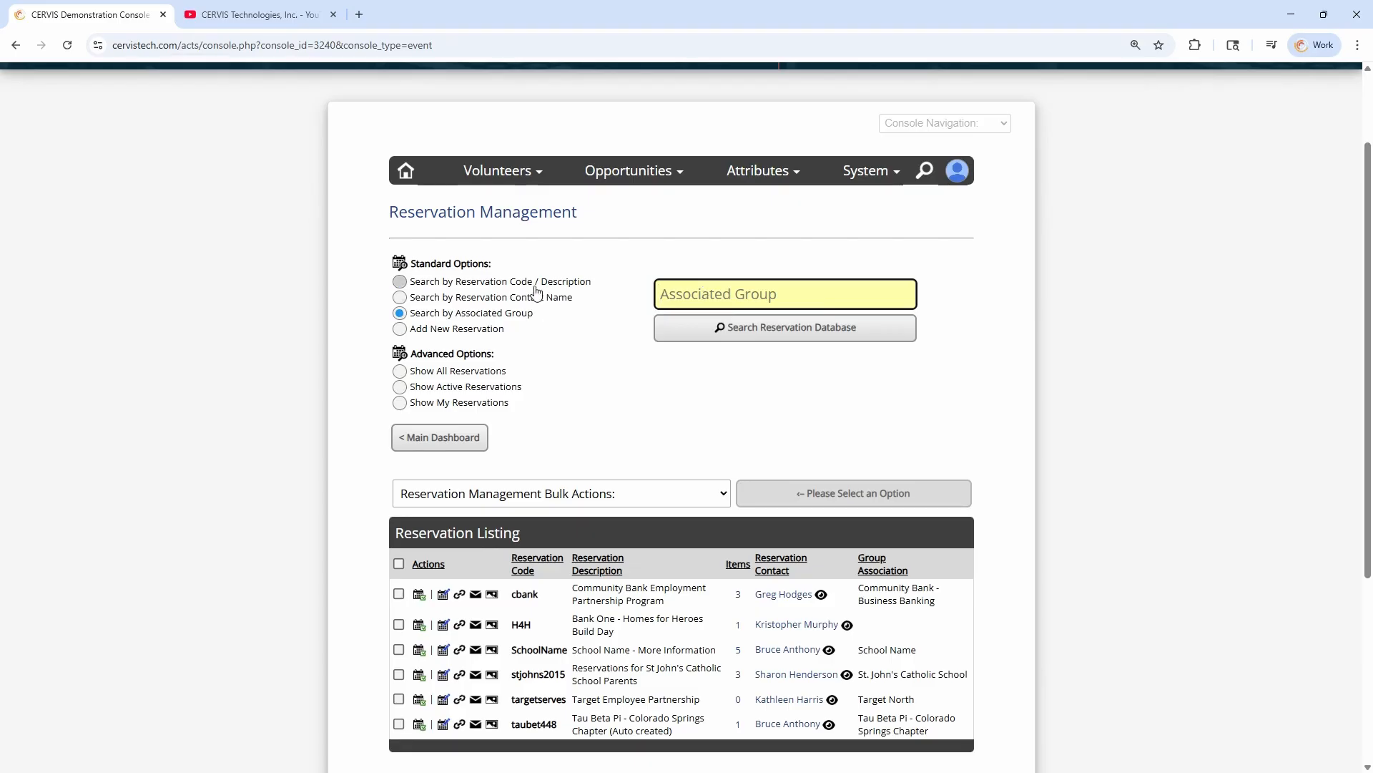
{"action": "left_click", "coordinate": [537, 288]}
{"action": "left_click", "coordinate": [525, 315]}
{"action": "left_click", "coordinate": [541, 299]}
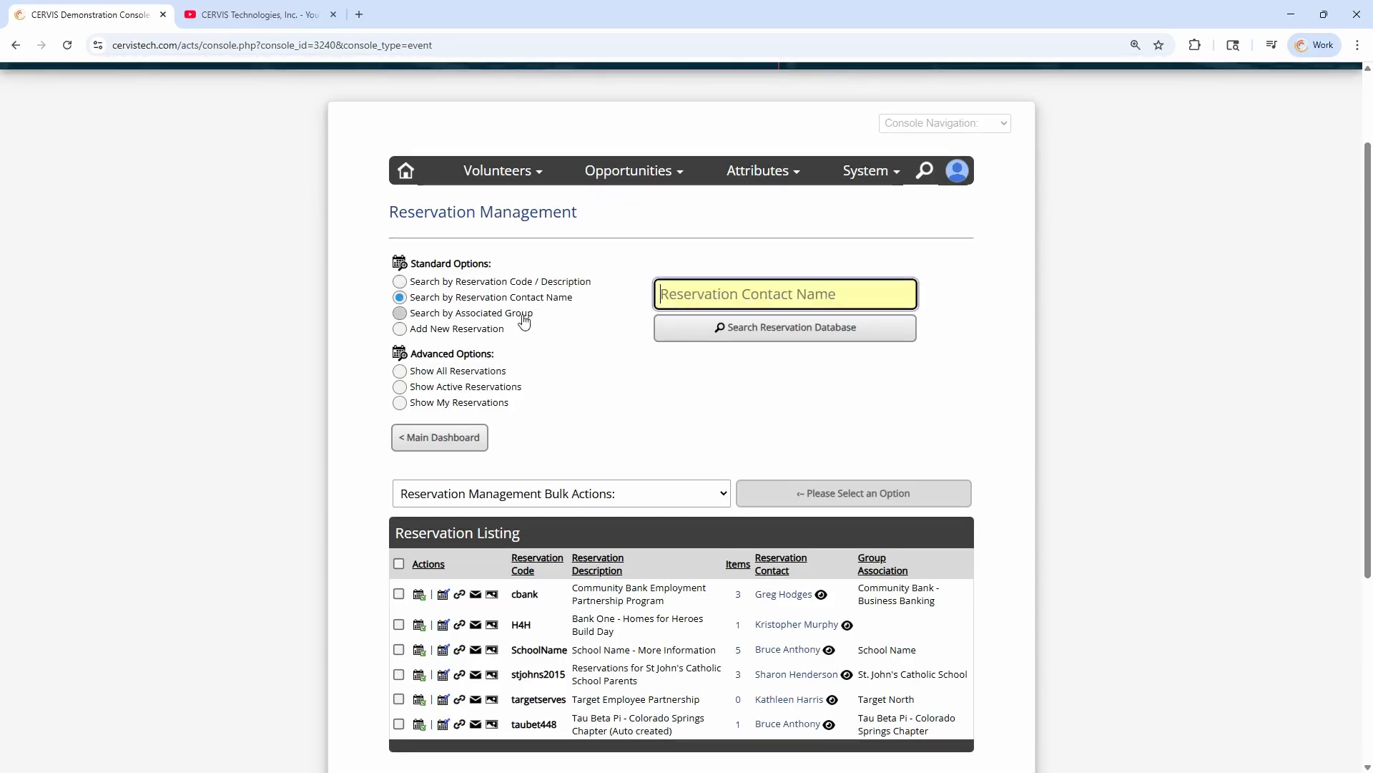
{"action": "left_click", "coordinate": [523, 315]}
Search the reservation database for the associated group "school"
{"action": "type", "text": "schpo"}
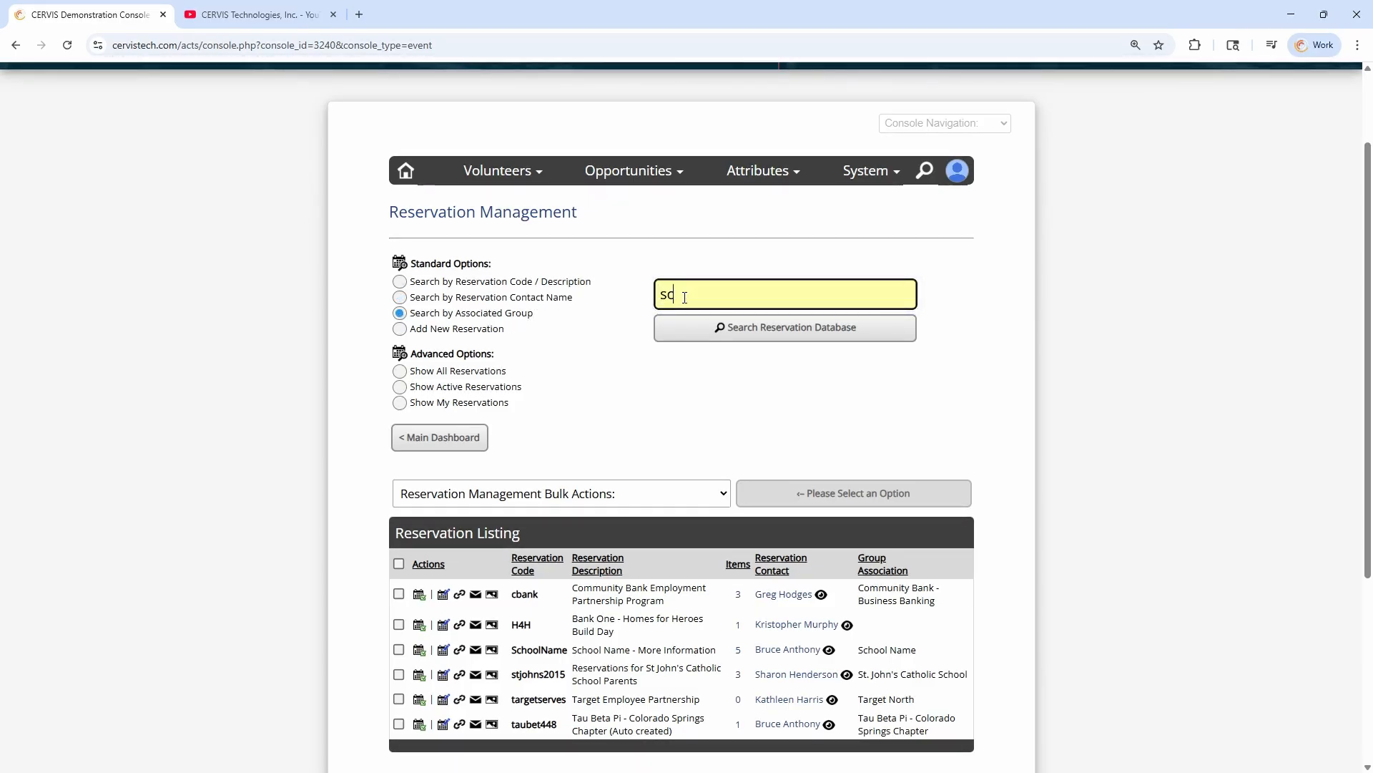
{"action": "key", "text": "BackSpace"}
{"action": "key", "text": "BackSpace"}
{"action": "type", "text": "ool"}
{"action": "left_click", "coordinate": [701, 341]}
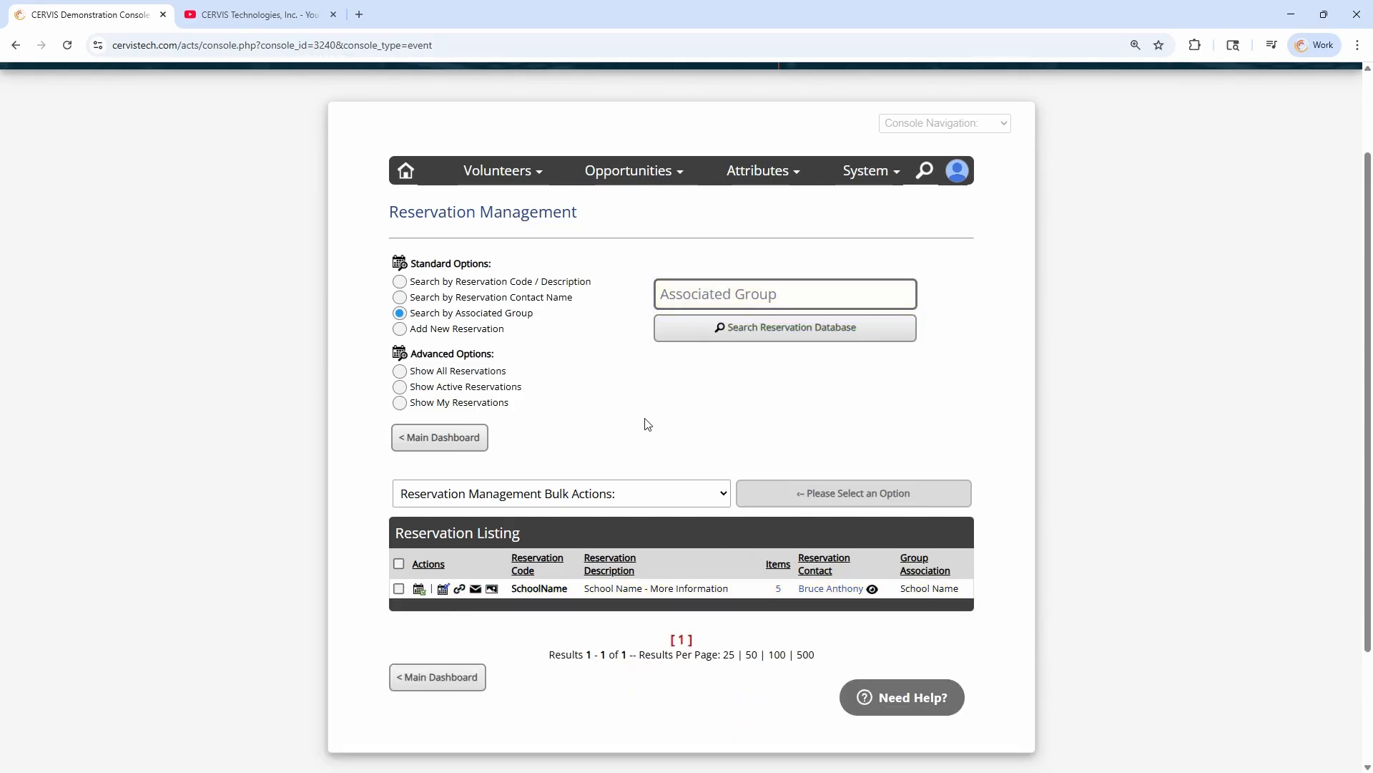
Return to Report Management and set the Custom Participation Report's registration query to Previous Reservation Search
{"action": "left_click", "coordinate": [594, 347]}
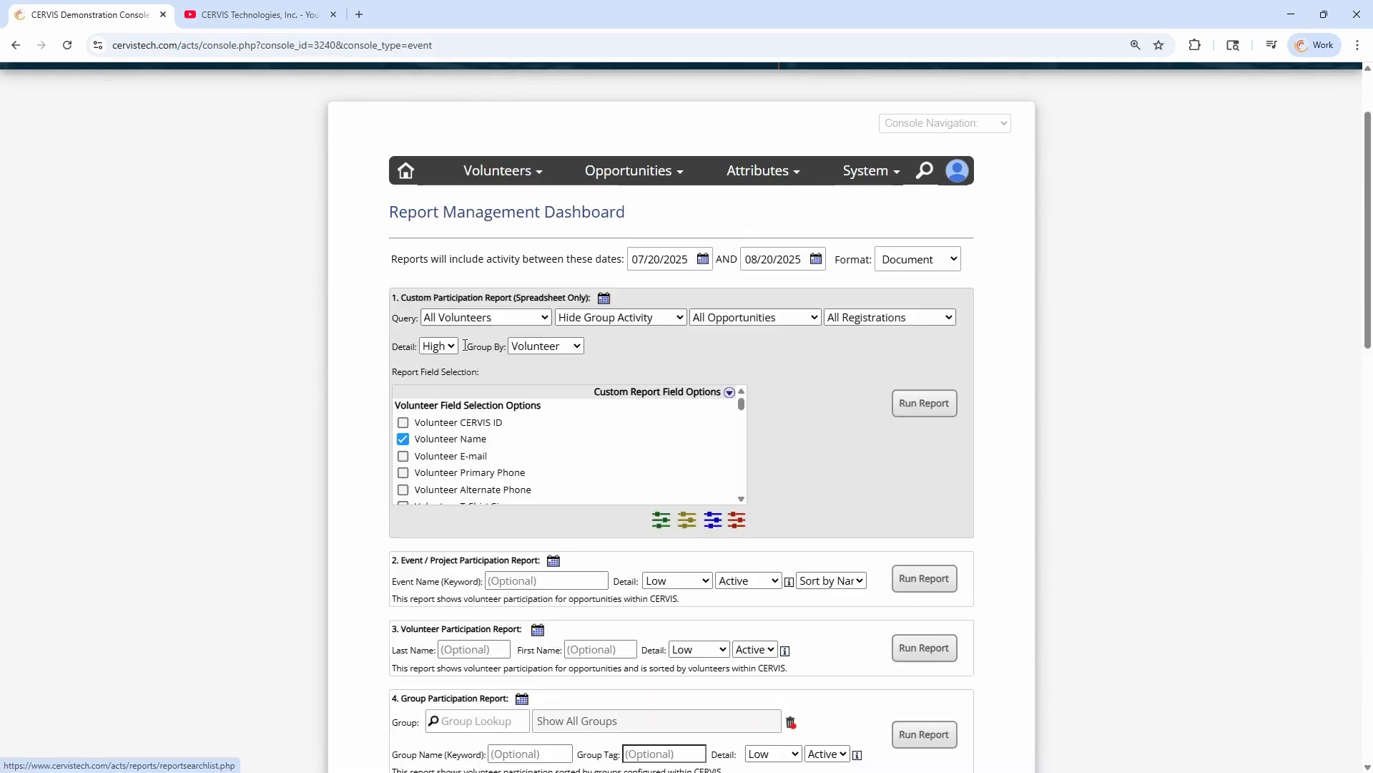
{"action": "left_click", "coordinate": [887, 316]}
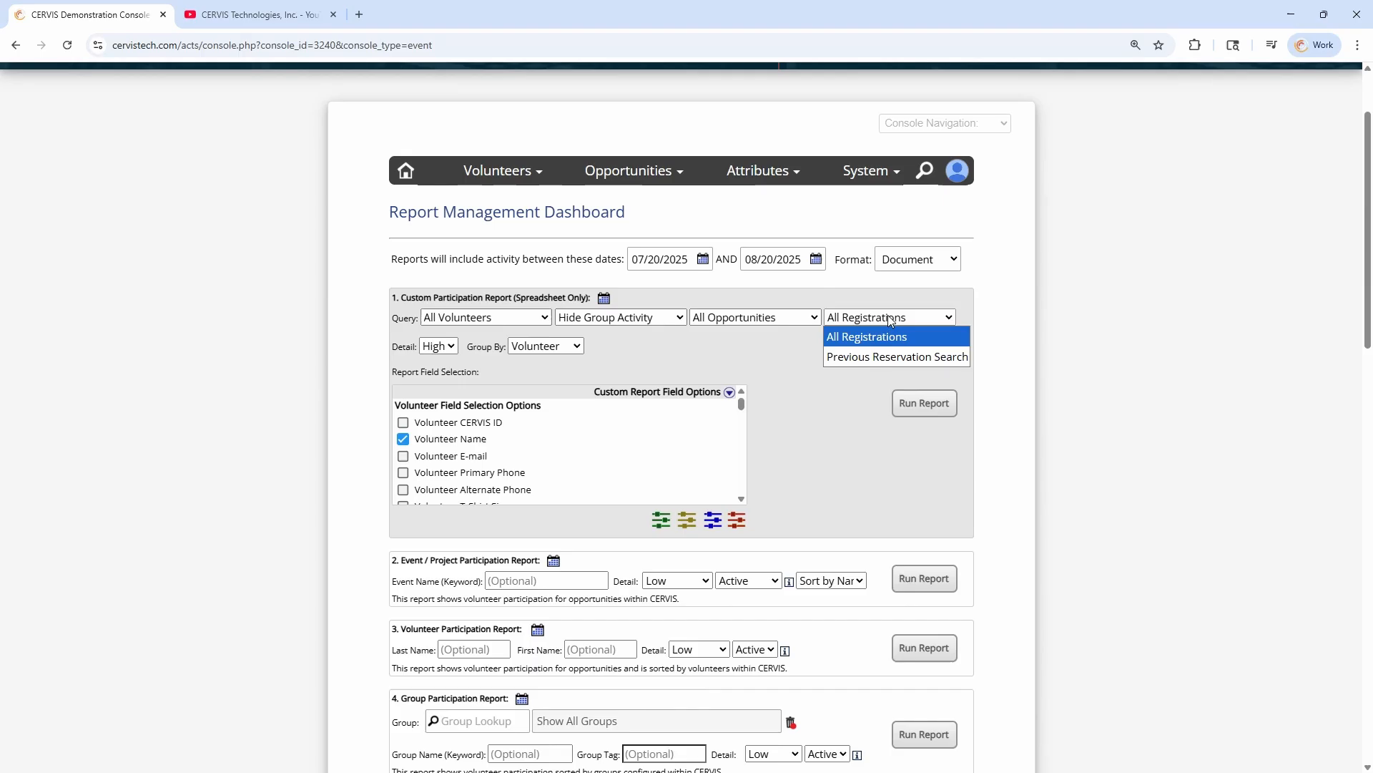
{"action": "left_click", "coordinate": [895, 357]}
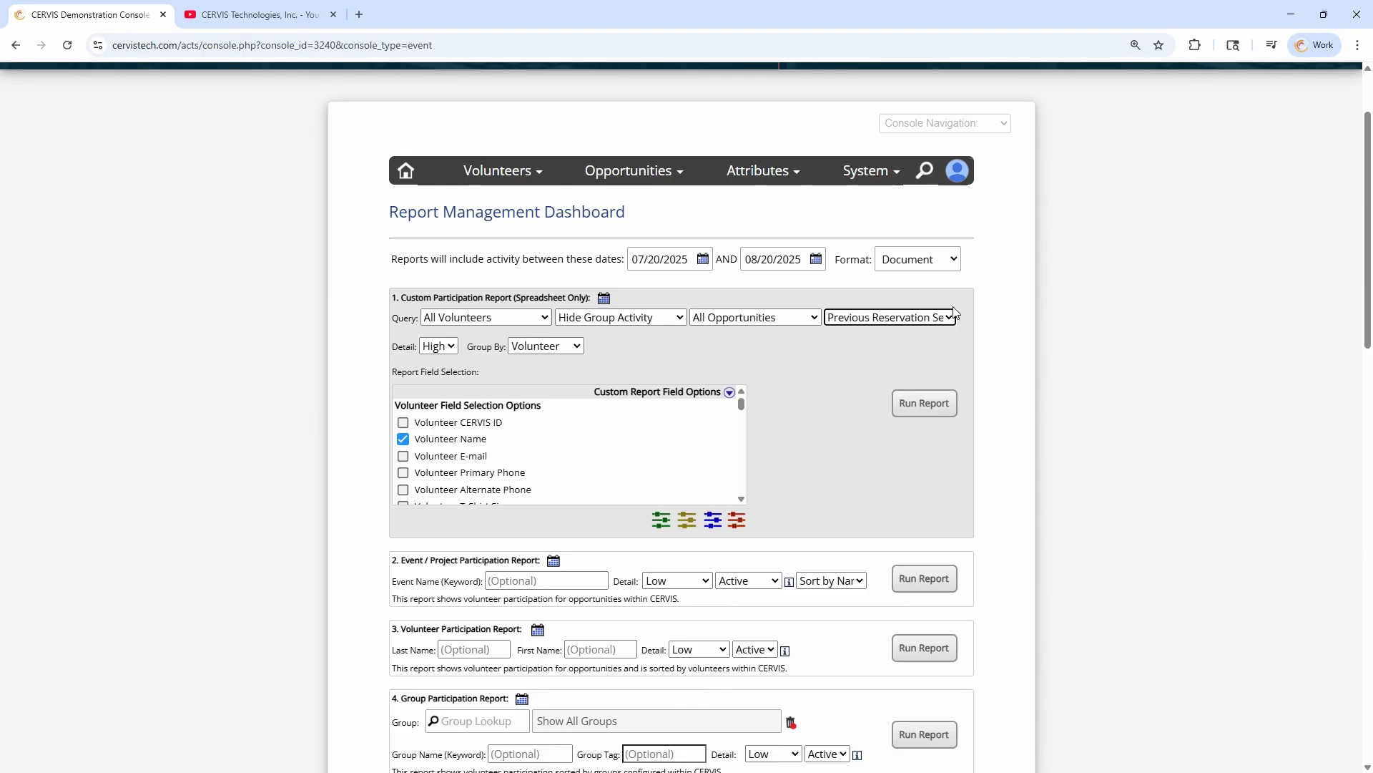
{"action": "left_click", "coordinate": [879, 299]}
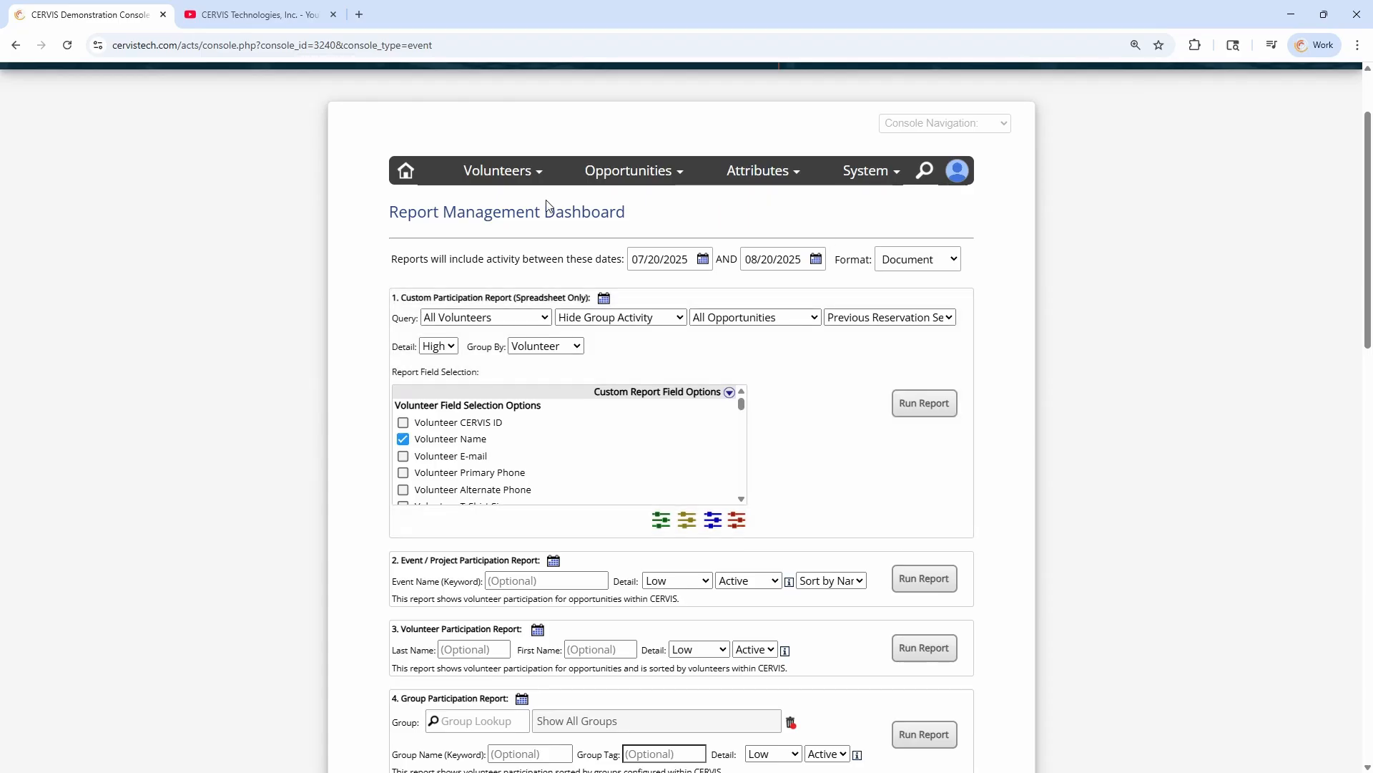
Open Group Management from the main dashboard and list every group by searching with an empty group name
{"action": "left_click", "coordinate": [405, 171]}
{"action": "scroll", "coordinate": [401, 362], "scroll_direction": "down", "scroll_amount": 4}
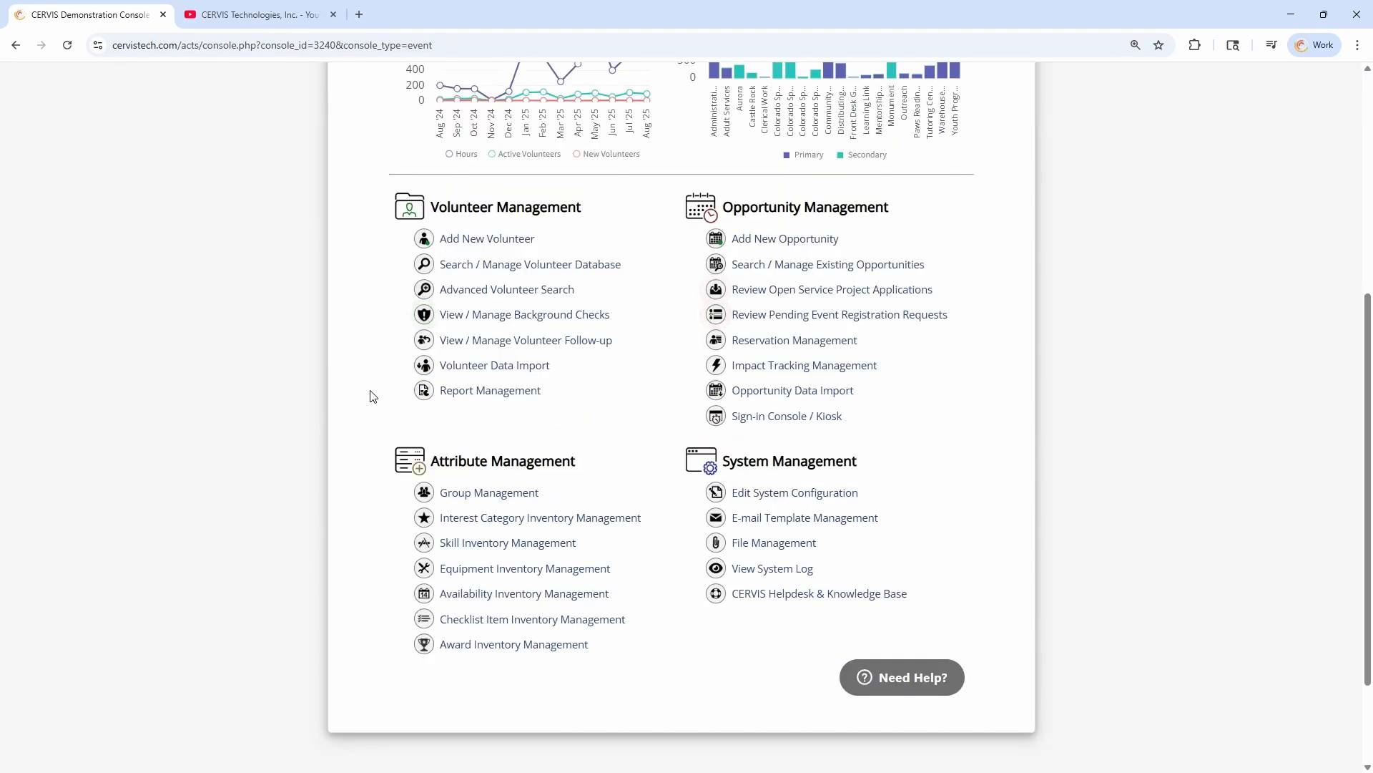
{"action": "left_click_drag", "start_coordinate": [442, 461], "coordinate": [592, 471]}
{"action": "left_click", "coordinate": [513, 495]}
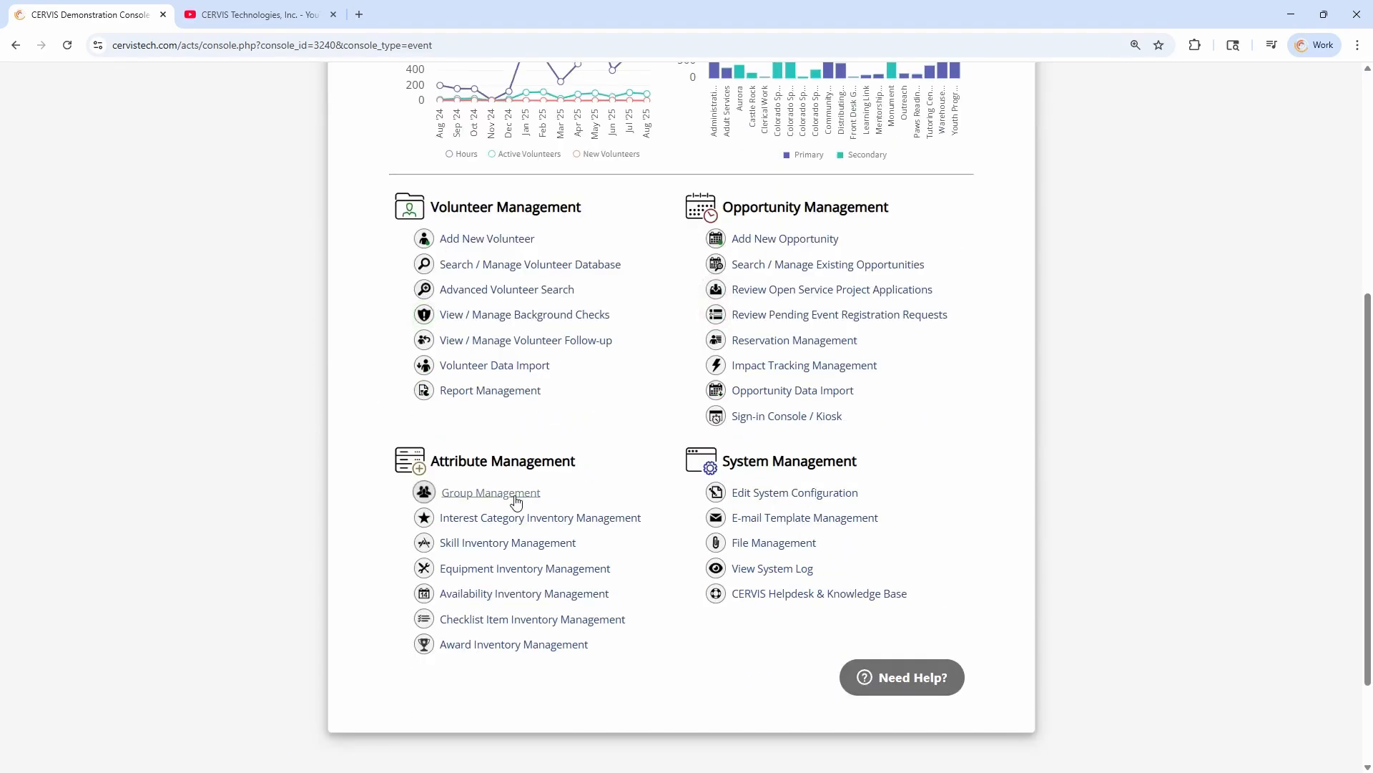
{"action": "scroll", "coordinate": [663, 466], "scroll_direction": "down", "scroll_amount": 3}
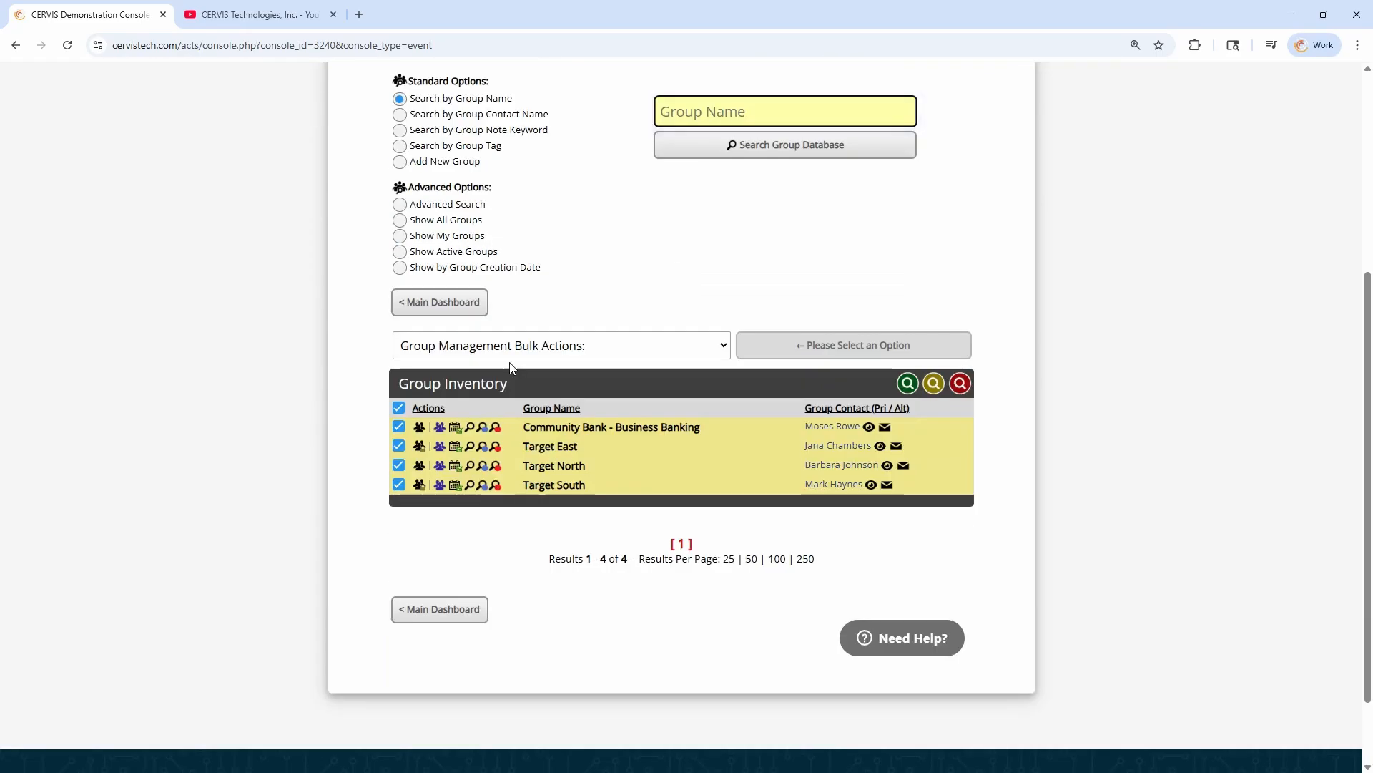
{"action": "left_click", "coordinate": [655, 150]}
{"action": "scroll", "coordinate": [533, 347], "scroll_direction": "down", "scroll_amount": 3}
Select all groups in the group inventory and show the members of the selected groups
{"action": "left_click", "coordinate": [470, 345]}
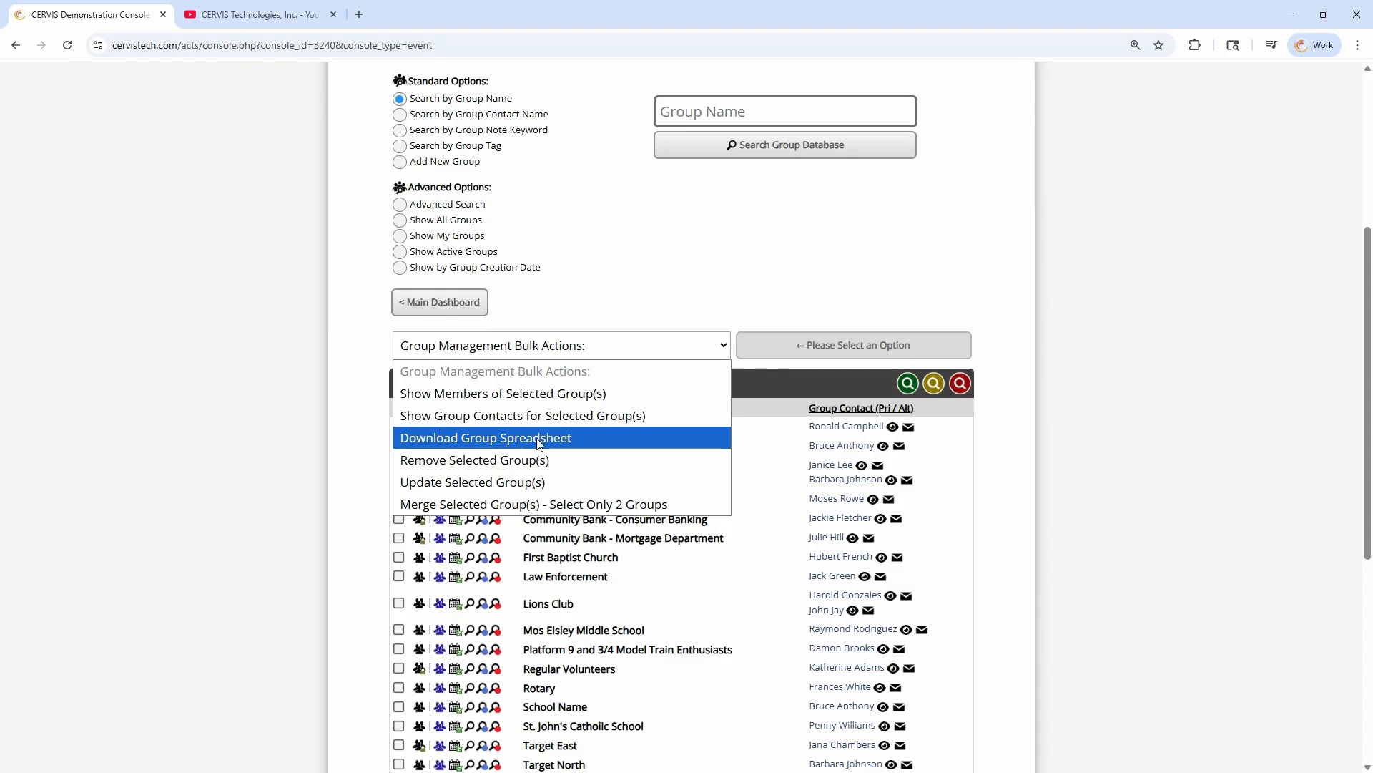
{"action": "left_click", "coordinate": [484, 368]}
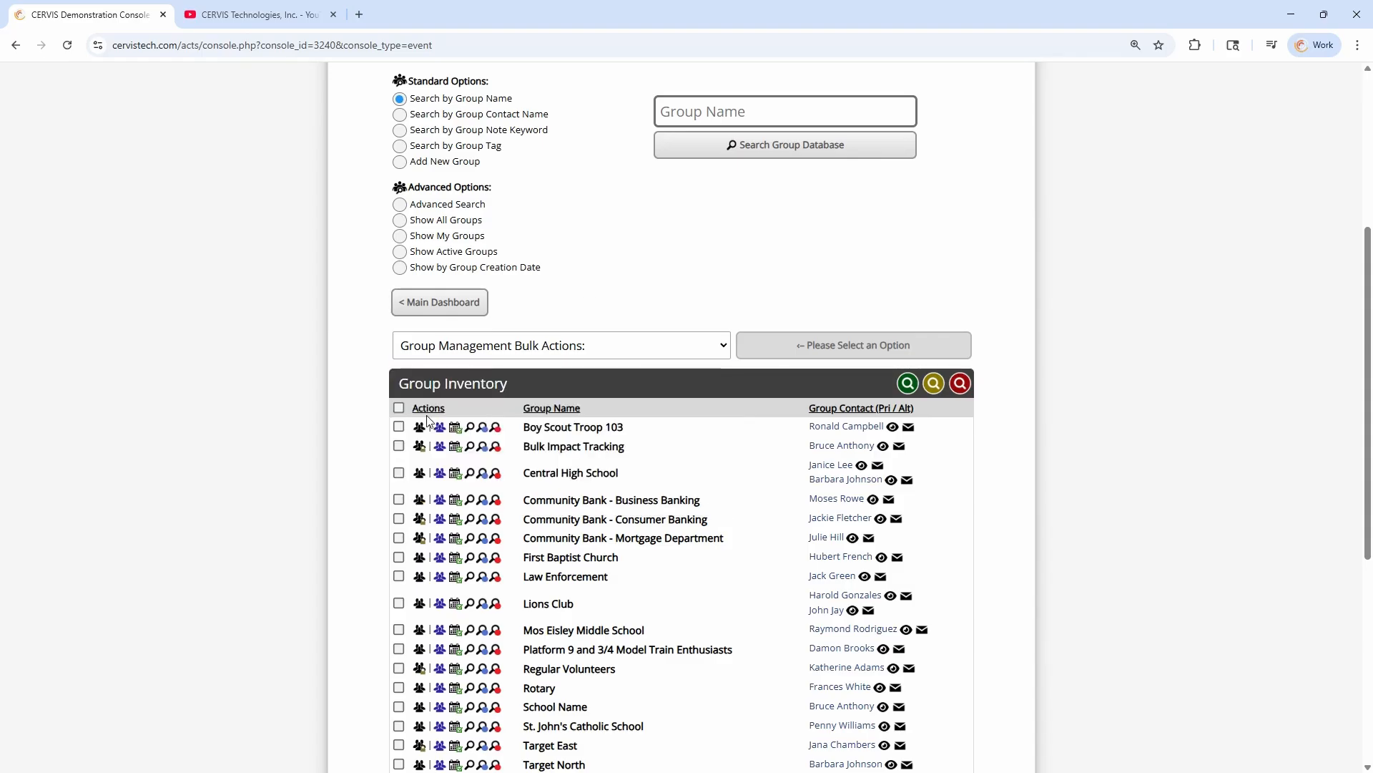
{"action": "left_click", "coordinate": [399, 407]}
{"action": "left_click", "coordinate": [512, 347]}
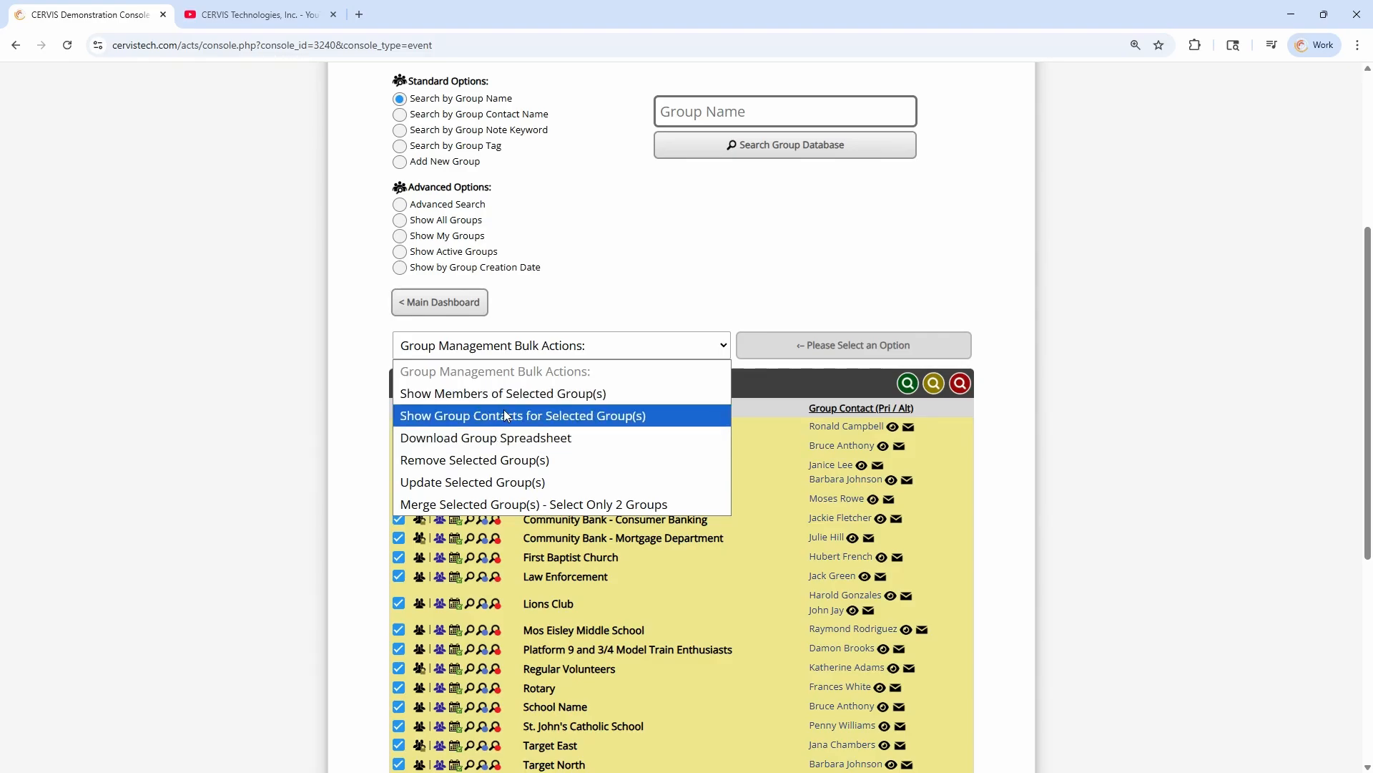
{"action": "left_click", "coordinate": [517, 392]}
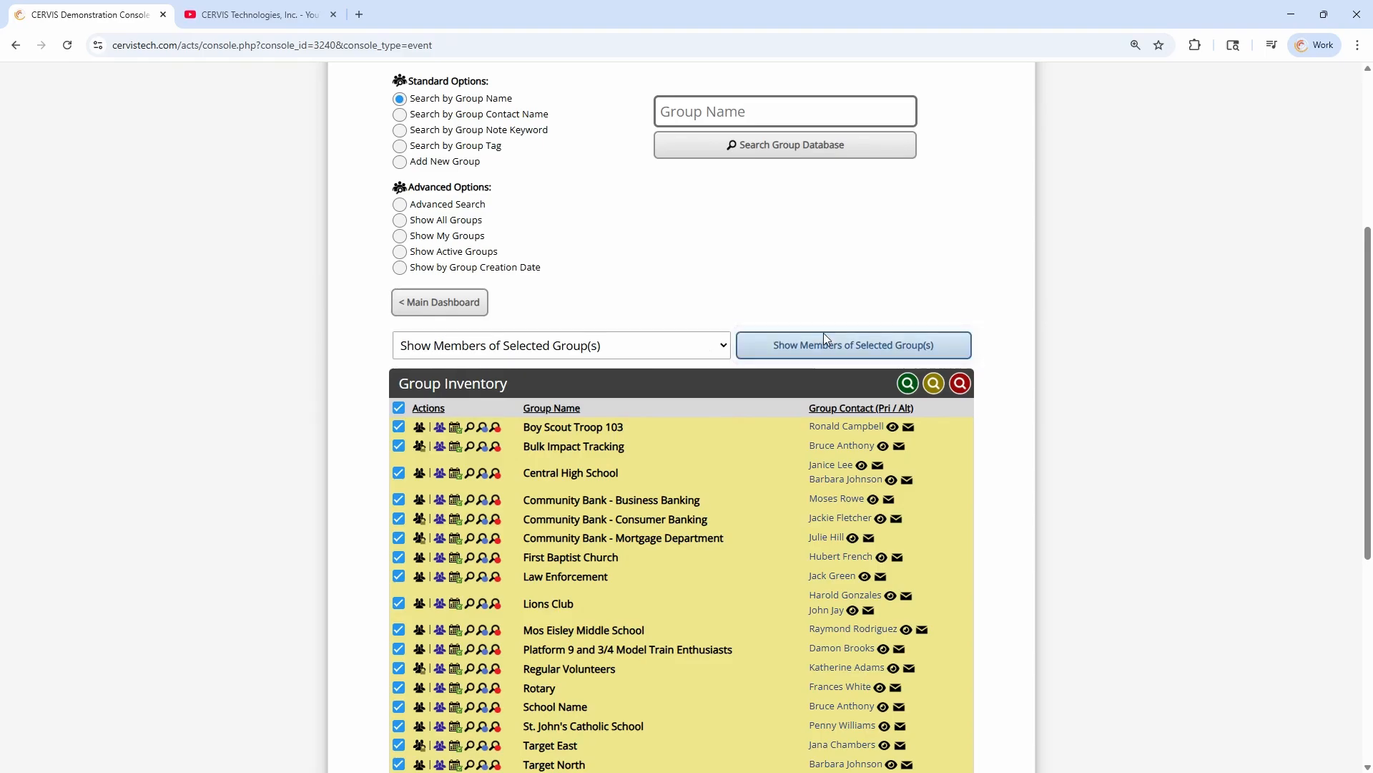
{"action": "left_click", "coordinate": [823, 336]}
Review the bulk actions available for the selected volunteers, including spreadsheet download and name tag printing
{"action": "left_click", "coordinate": [492, 330]}
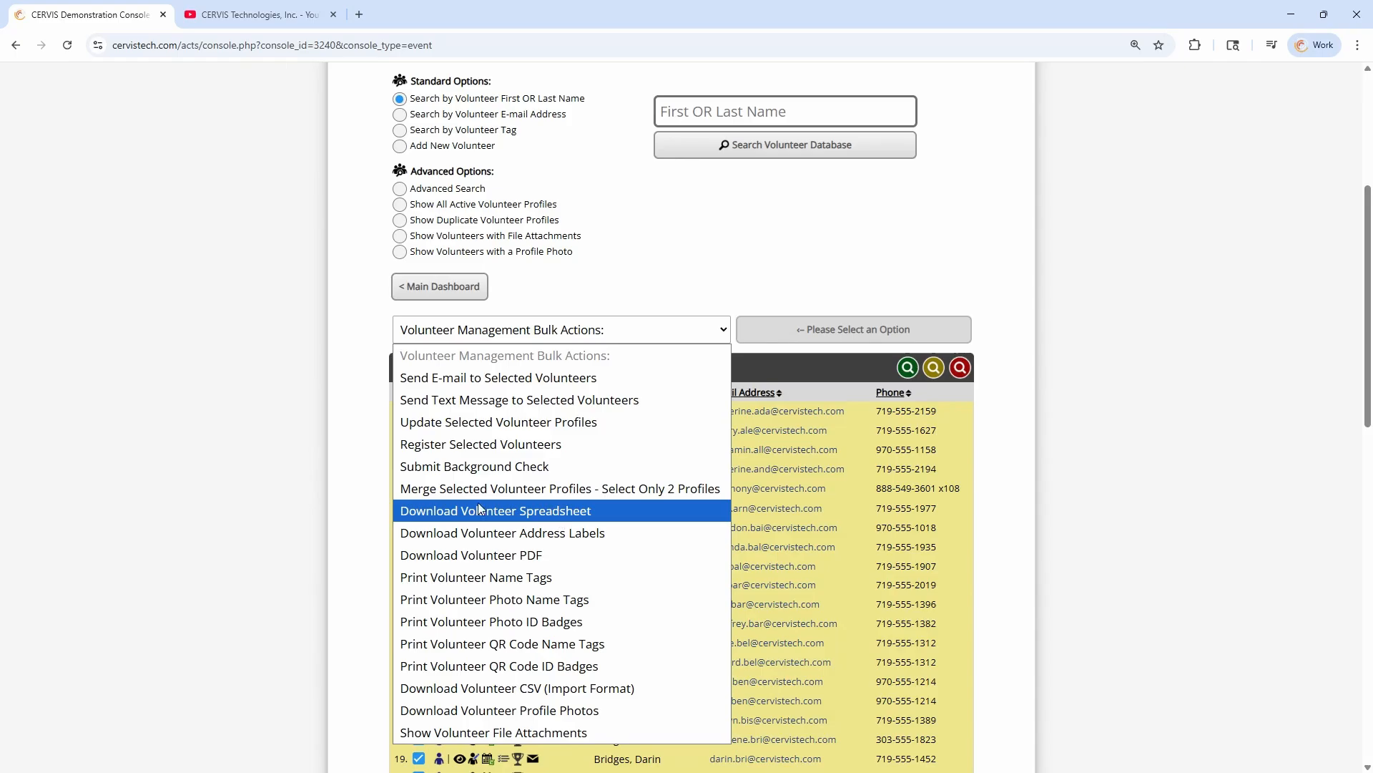
{"action": "left_click", "coordinate": [353, 391]}
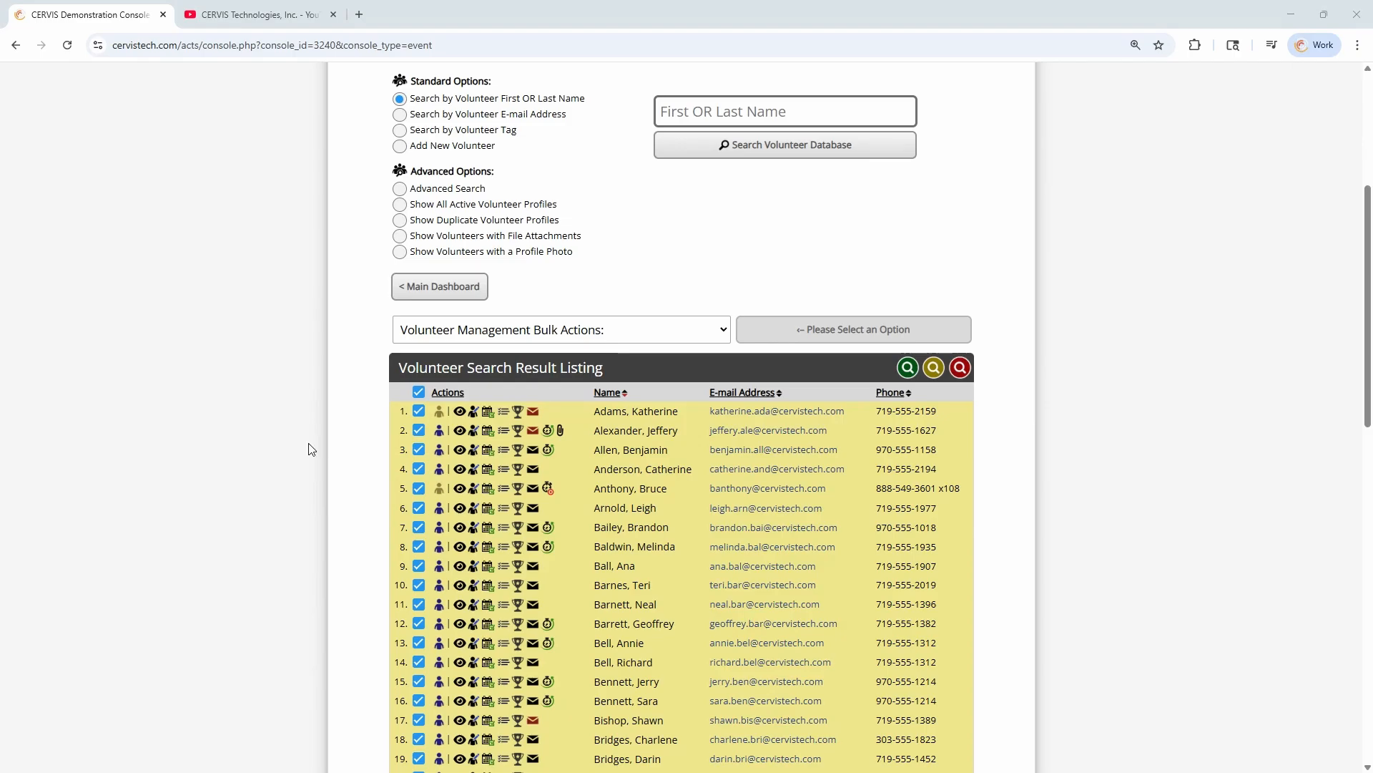
Return to the main dashboard and view the console at the Volunteer access level
{"action": "left_click", "coordinate": [438, 287]}
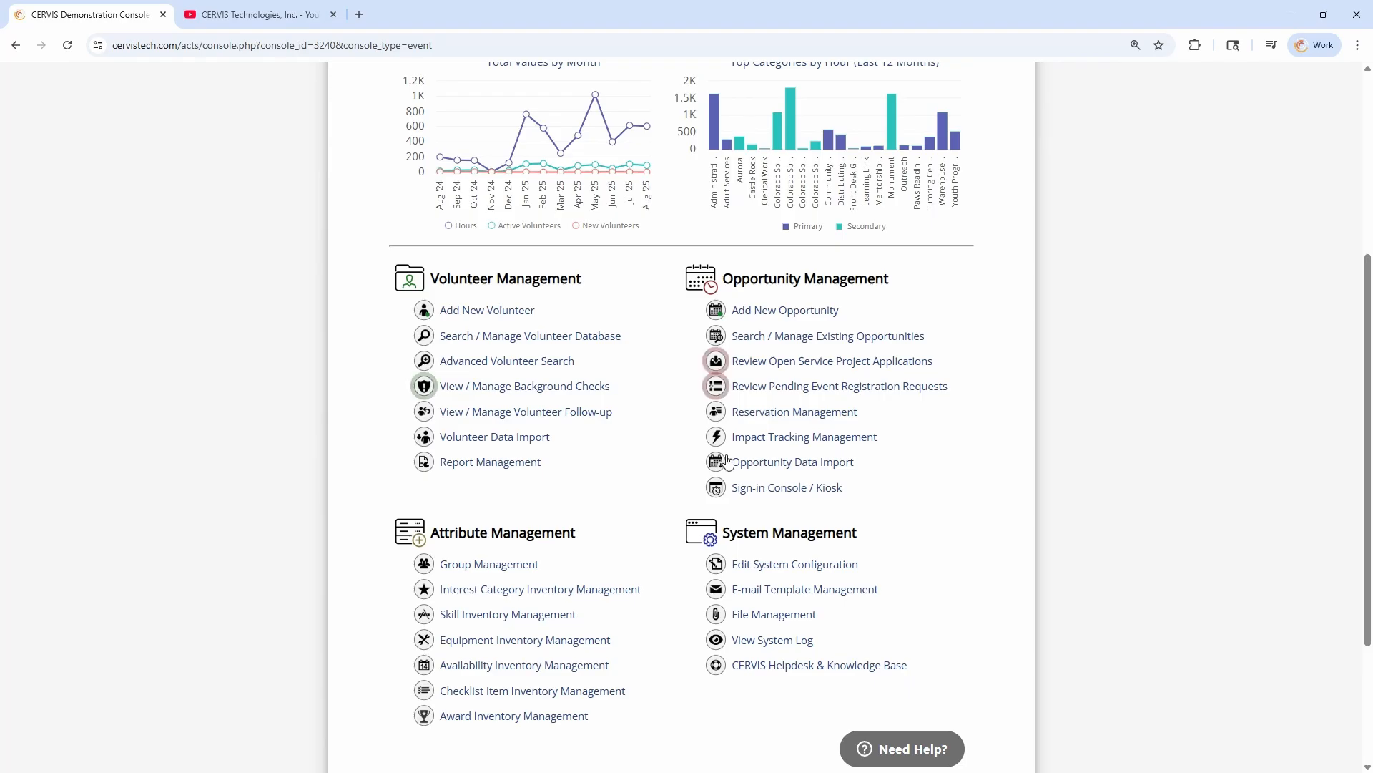
{"action": "scroll", "coordinate": [660, 460], "scroll_direction": "up", "scroll_amount": 1}
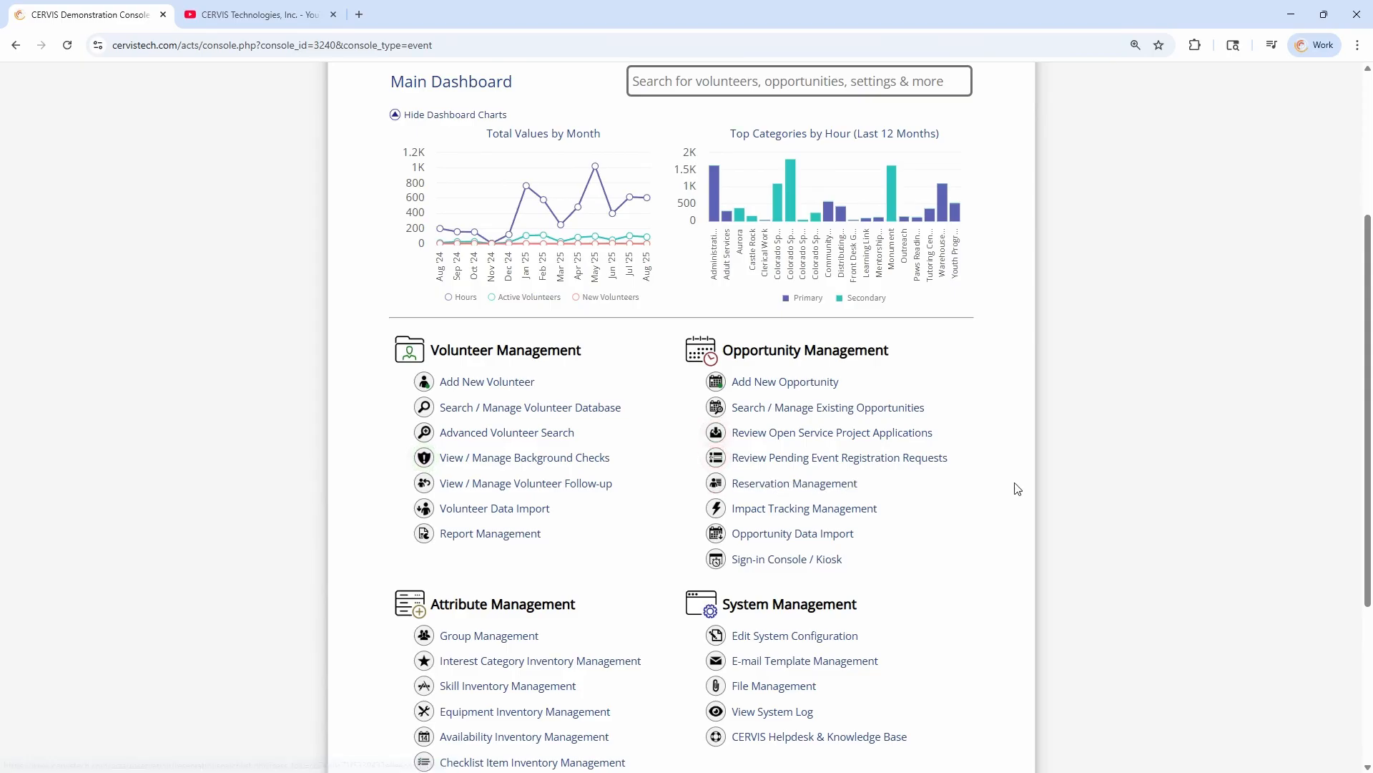
{"action": "scroll", "coordinate": [1015, 479], "scroll_direction": "up", "scroll_amount": 2}
{"action": "scroll", "coordinate": [1017, 474], "scroll_direction": "up", "scroll_amount": 1}
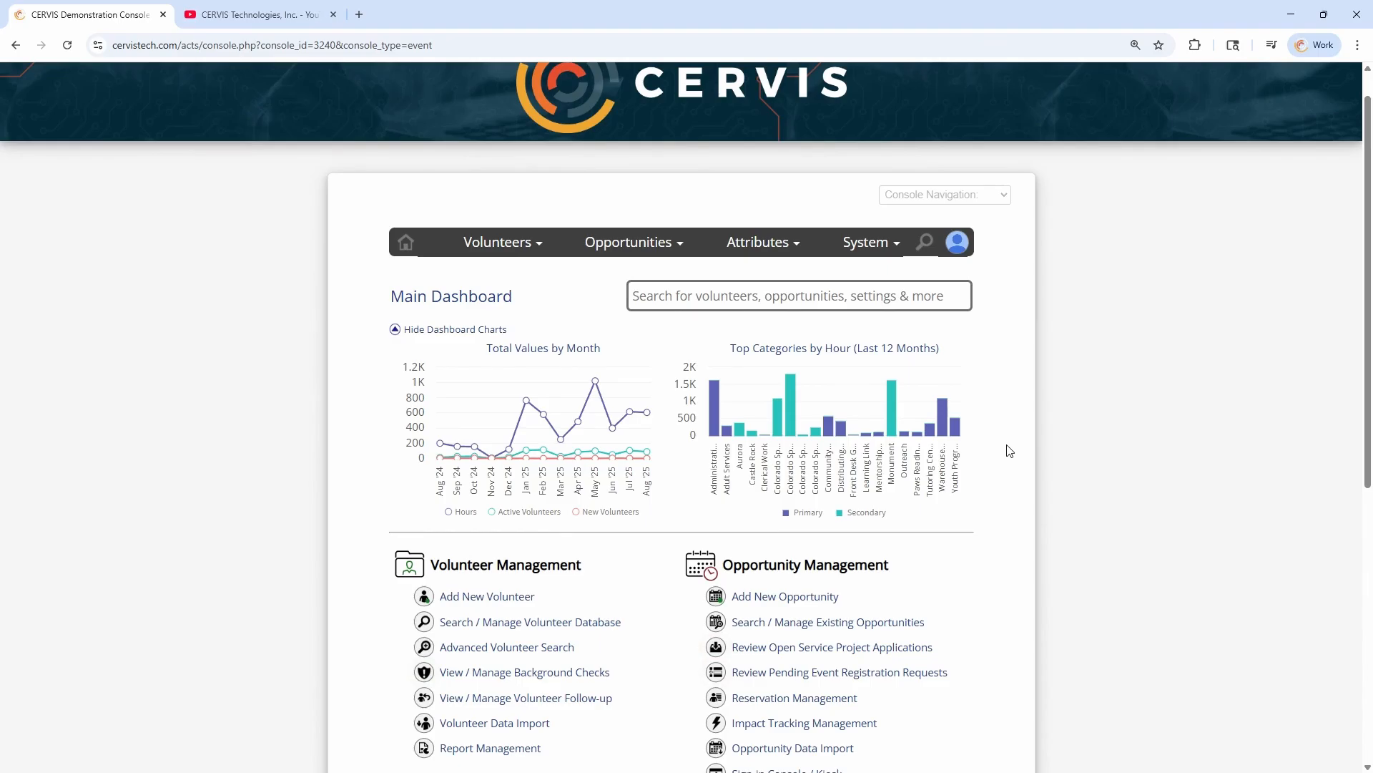
{"action": "mouse_move", "coordinate": [957, 243]}
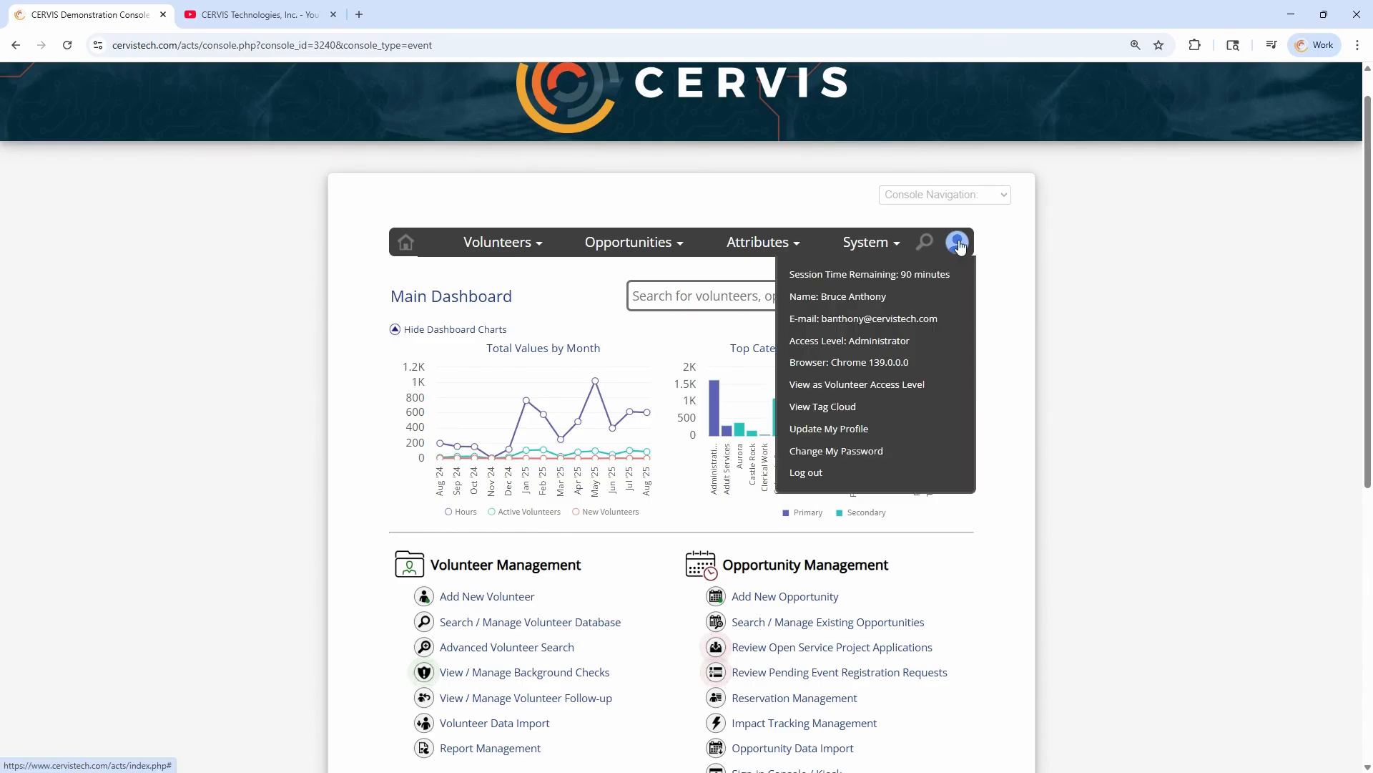
{"action": "left_click", "coordinate": [879, 387]}
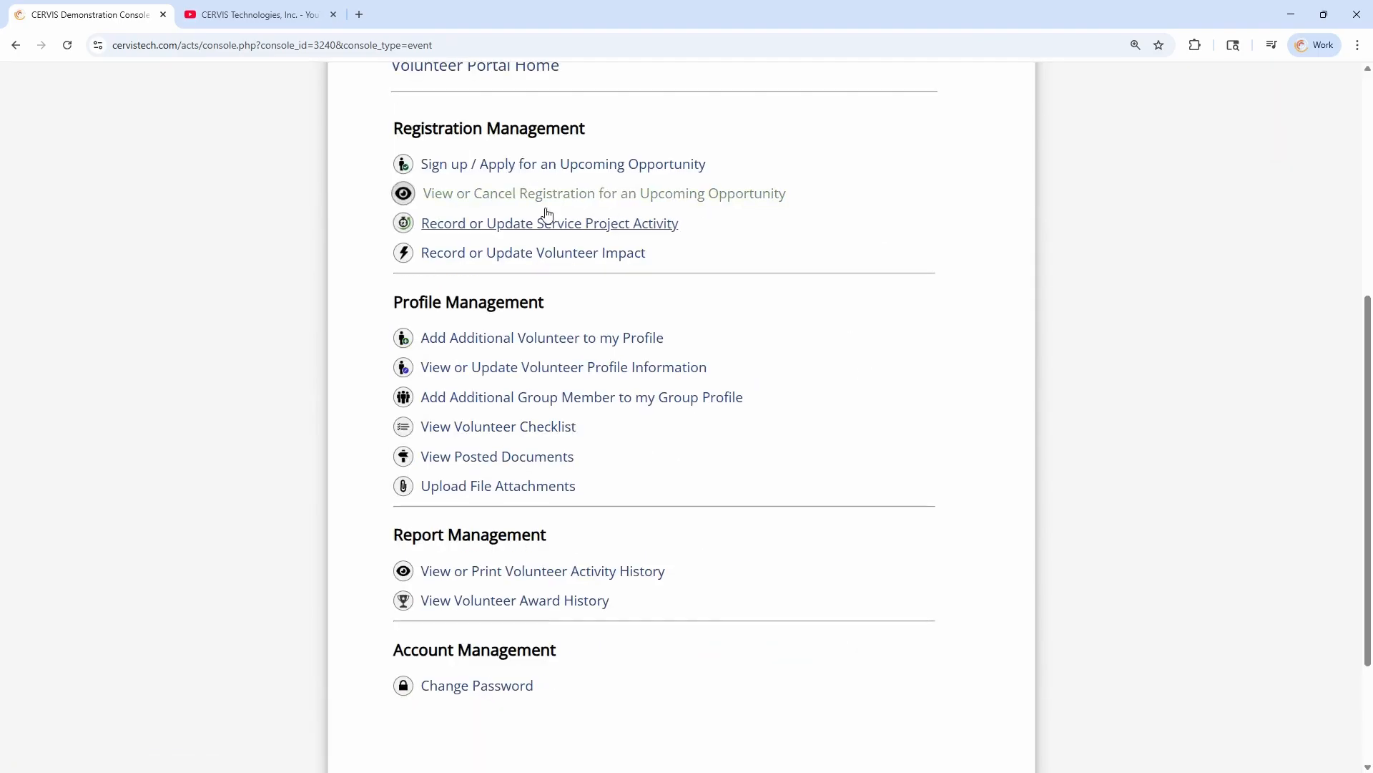
Open the registrations for upcoming opportunities and examine which group member each listed registration belongs to
{"action": "left_click", "coordinate": [514, 199]}
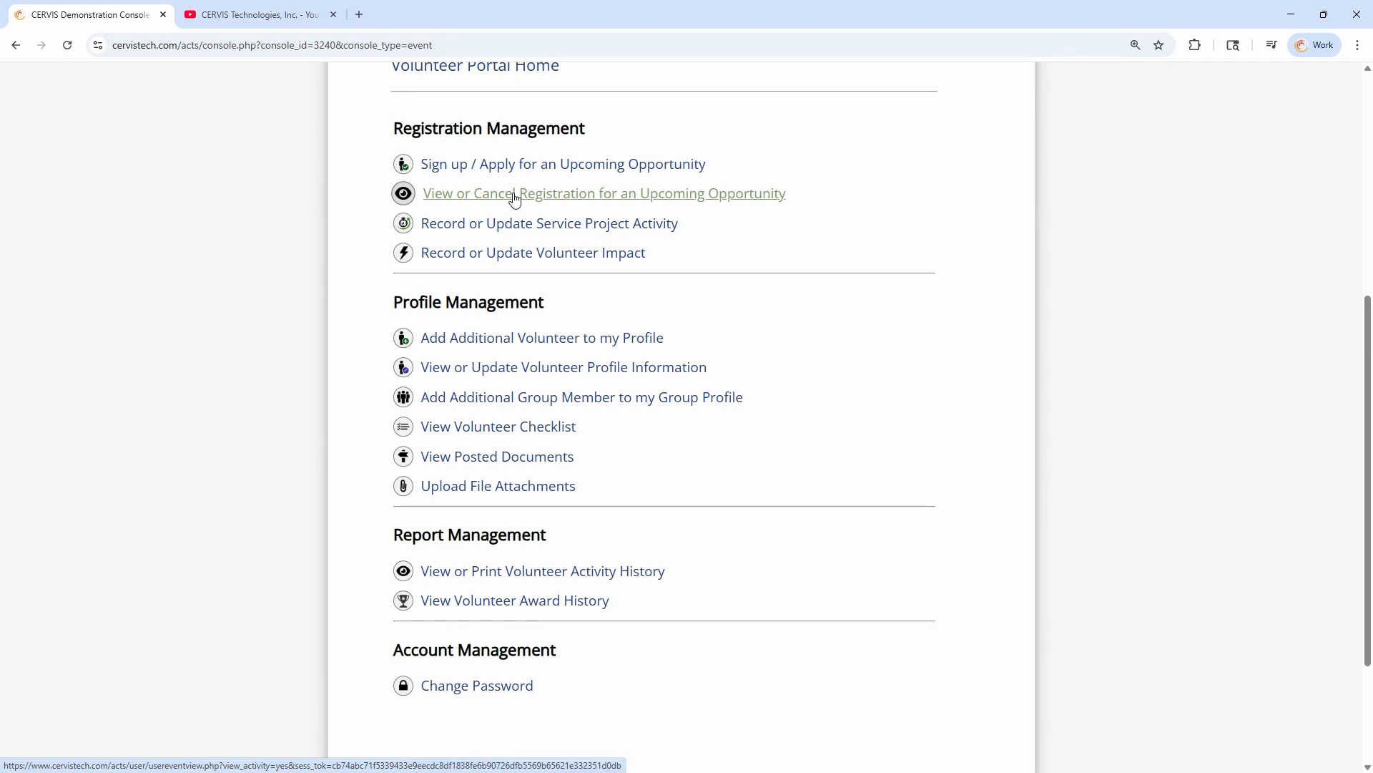
{"action": "scroll", "coordinate": [491, 446], "scroll_direction": "down", "scroll_amount": 1}
{"action": "scroll", "coordinate": [491, 445], "scroll_direction": "down", "scroll_amount": 12}
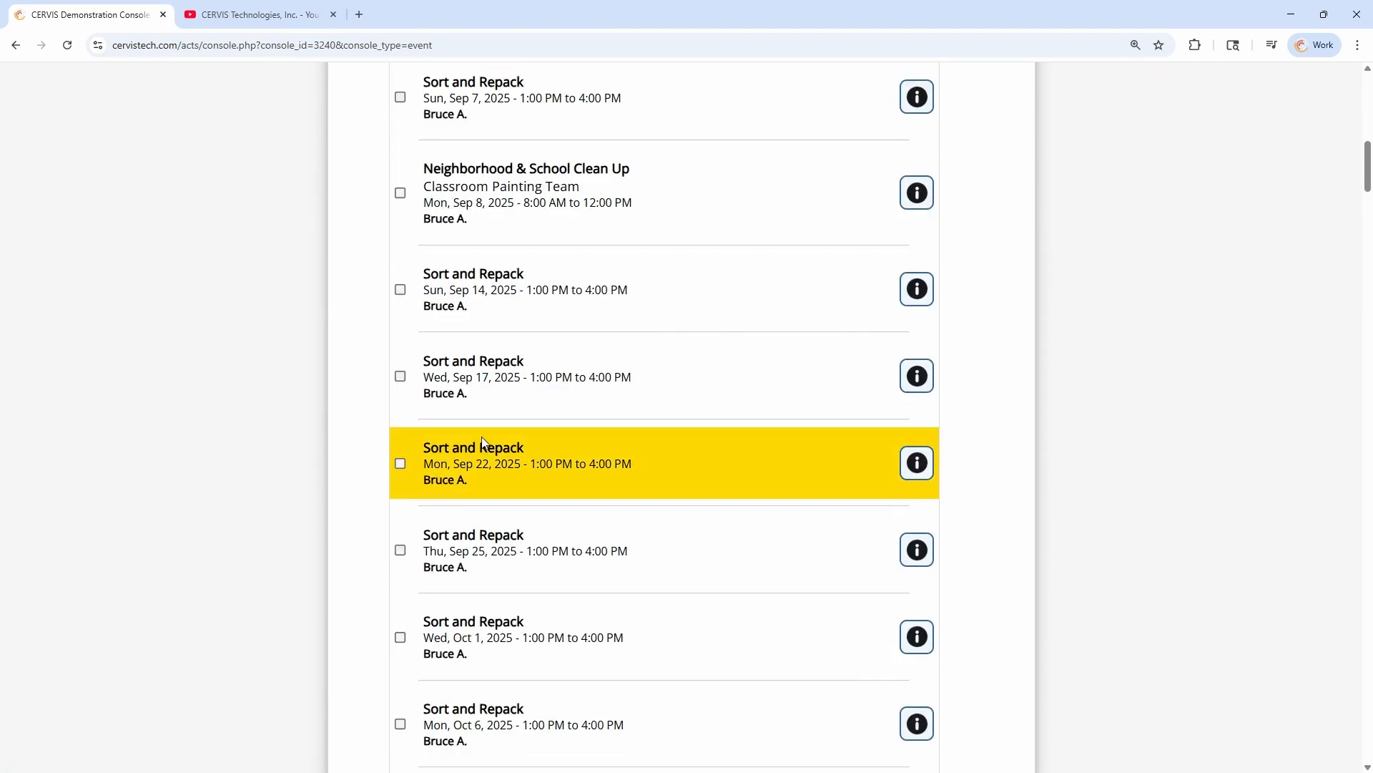
{"action": "left_click_drag", "start_coordinate": [458, 366], "coordinate": [416, 354]}
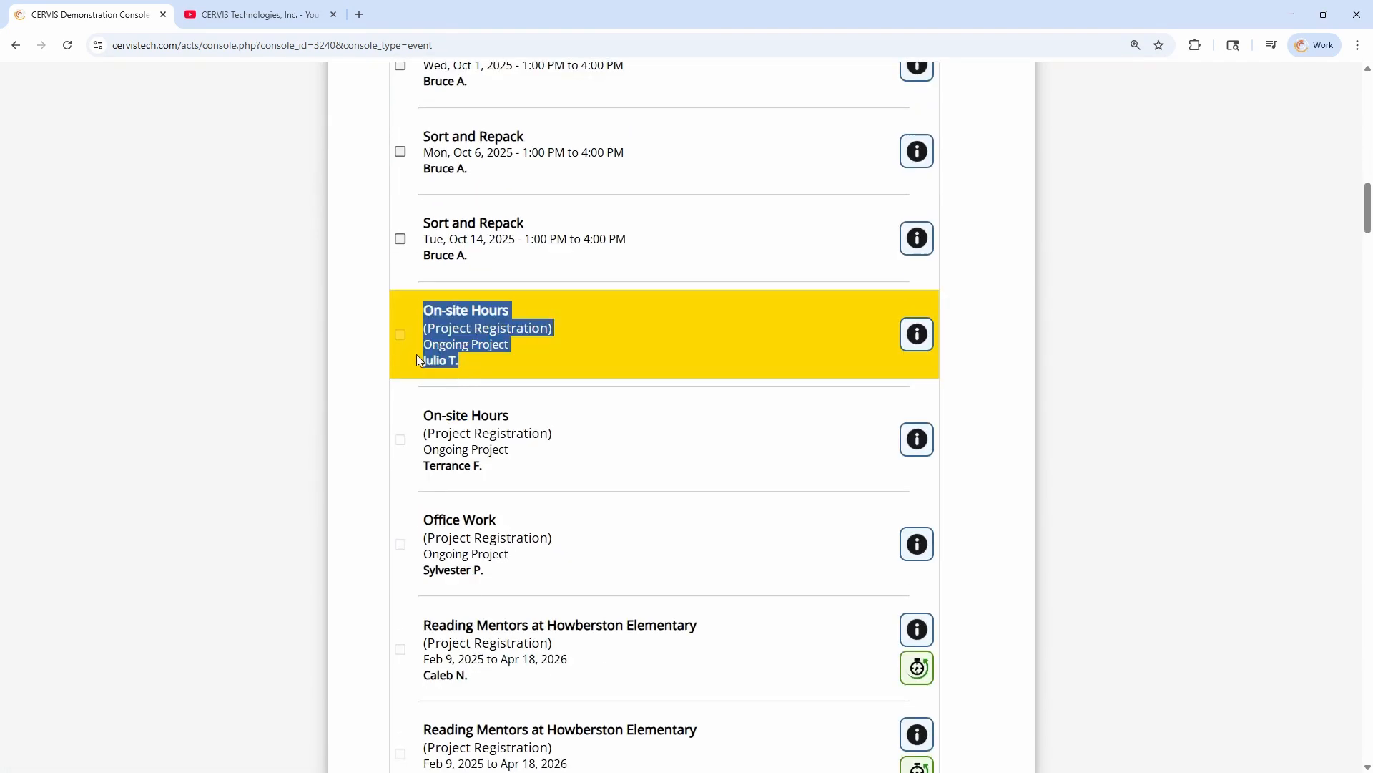
{"action": "left_click_drag", "start_coordinate": [490, 465], "coordinate": [436, 467]}
{"action": "scroll", "coordinate": [552, 502], "scroll_direction": "down", "scroll_amount": 2}
{"action": "scroll", "coordinate": [552, 502], "scroll_direction": "down", "scroll_amount": 1}
{"action": "left_click_drag", "start_coordinate": [485, 356], "coordinate": [432, 356]}
{"action": "left_click_drag", "start_coordinate": [501, 466], "coordinate": [432, 461]}
{"action": "left_click", "coordinate": [495, 585]}
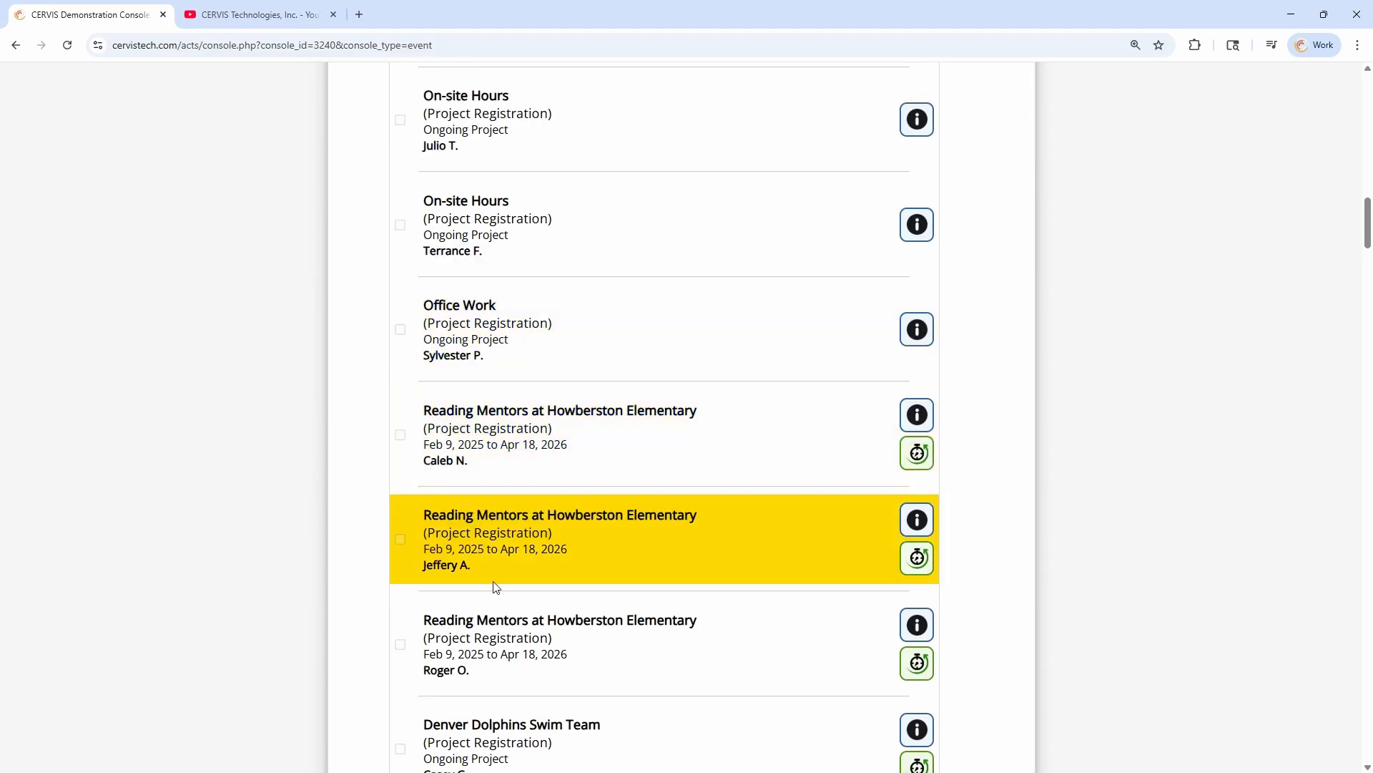
Look through the full current registration list down to its cancellation options and return to the portal home
{"action": "scroll", "coordinate": [612, 554], "scroll_direction": "up", "scroll_amount": 20}
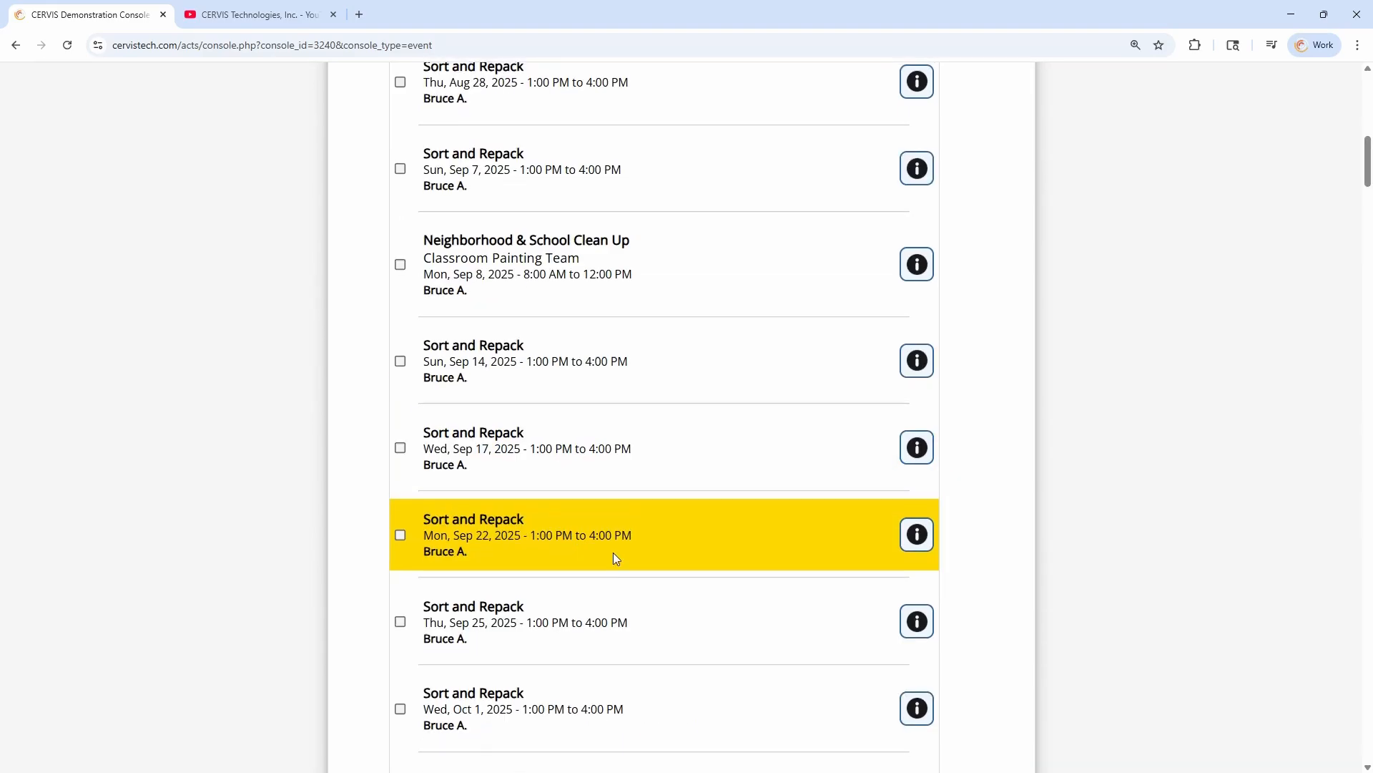
{"action": "scroll", "coordinate": [665, 429], "scroll_direction": "up", "scroll_amount": 4}
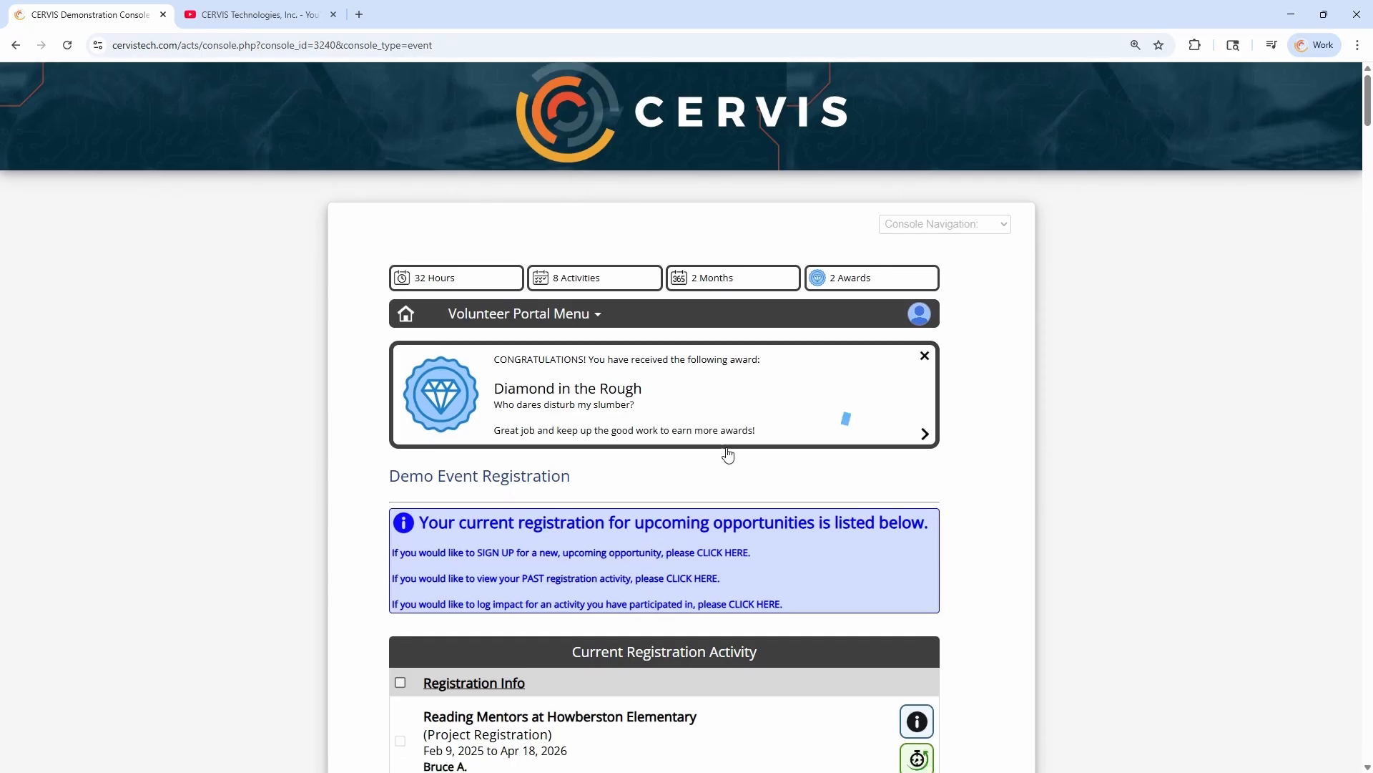
{"action": "scroll", "coordinate": [715, 458], "scroll_direction": "down", "scroll_amount": 20}
{"action": "scroll", "coordinate": [715, 465], "scroll_direction": "down", "scroll_amount": 20}
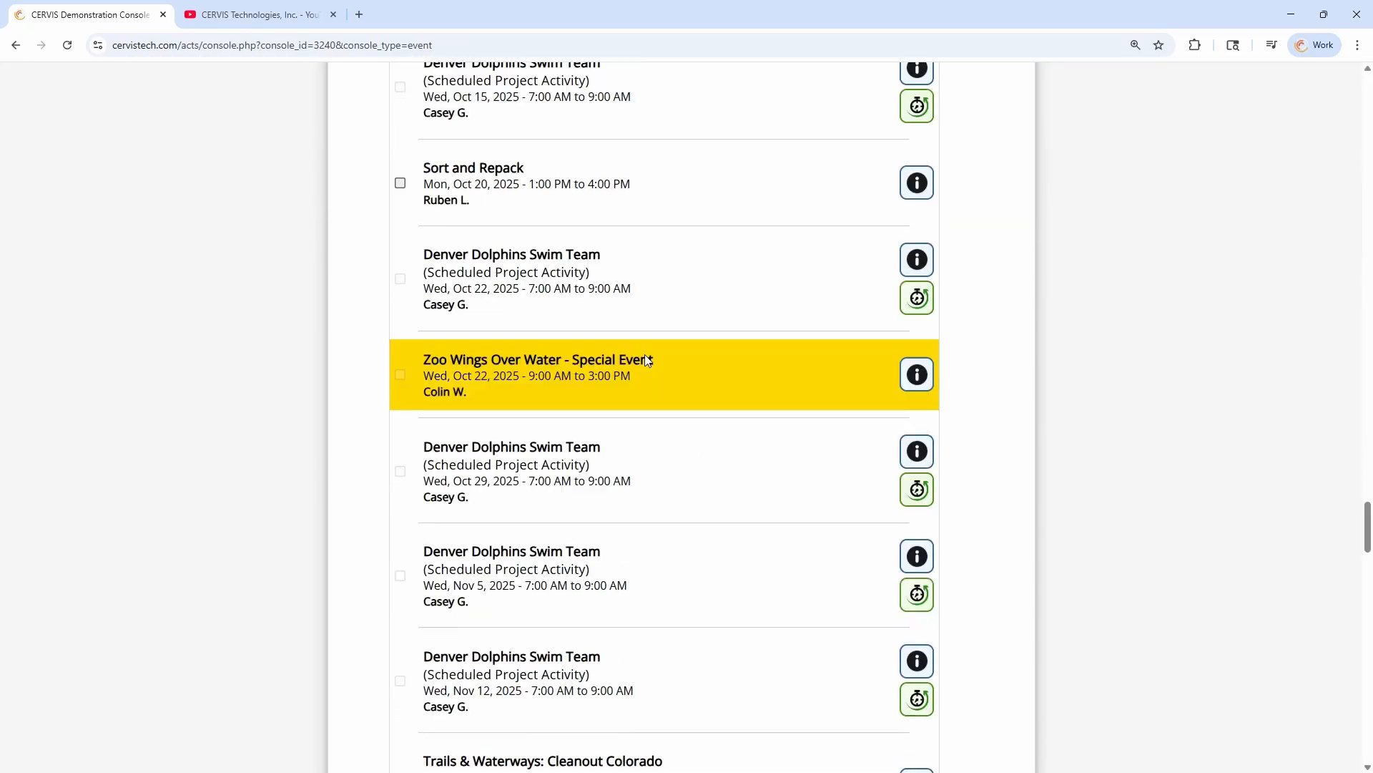
{"action": "scroll", "coordinate": [645, 509], "scroll_direction": "down", "scroll_amount": 3}
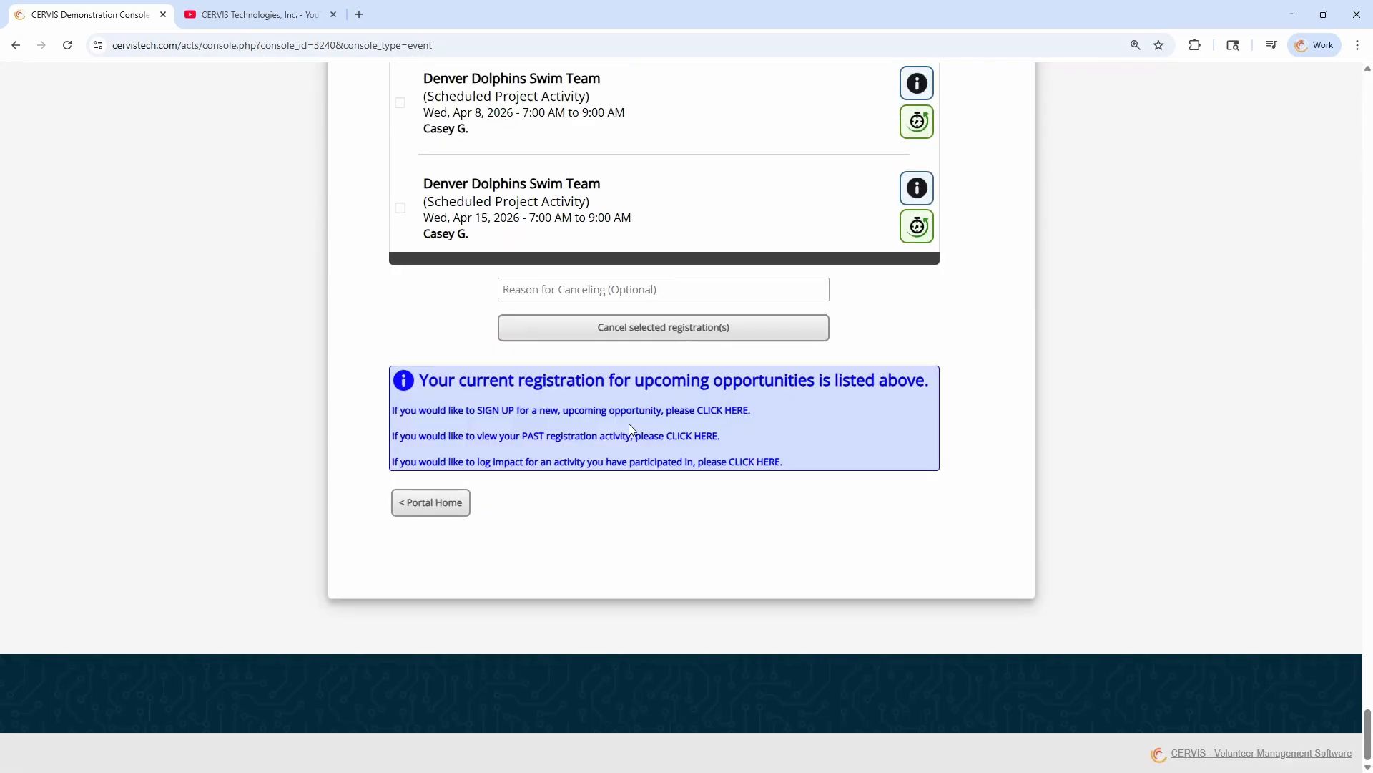
{"action": "left_click", "coordinate": [422, 508]}
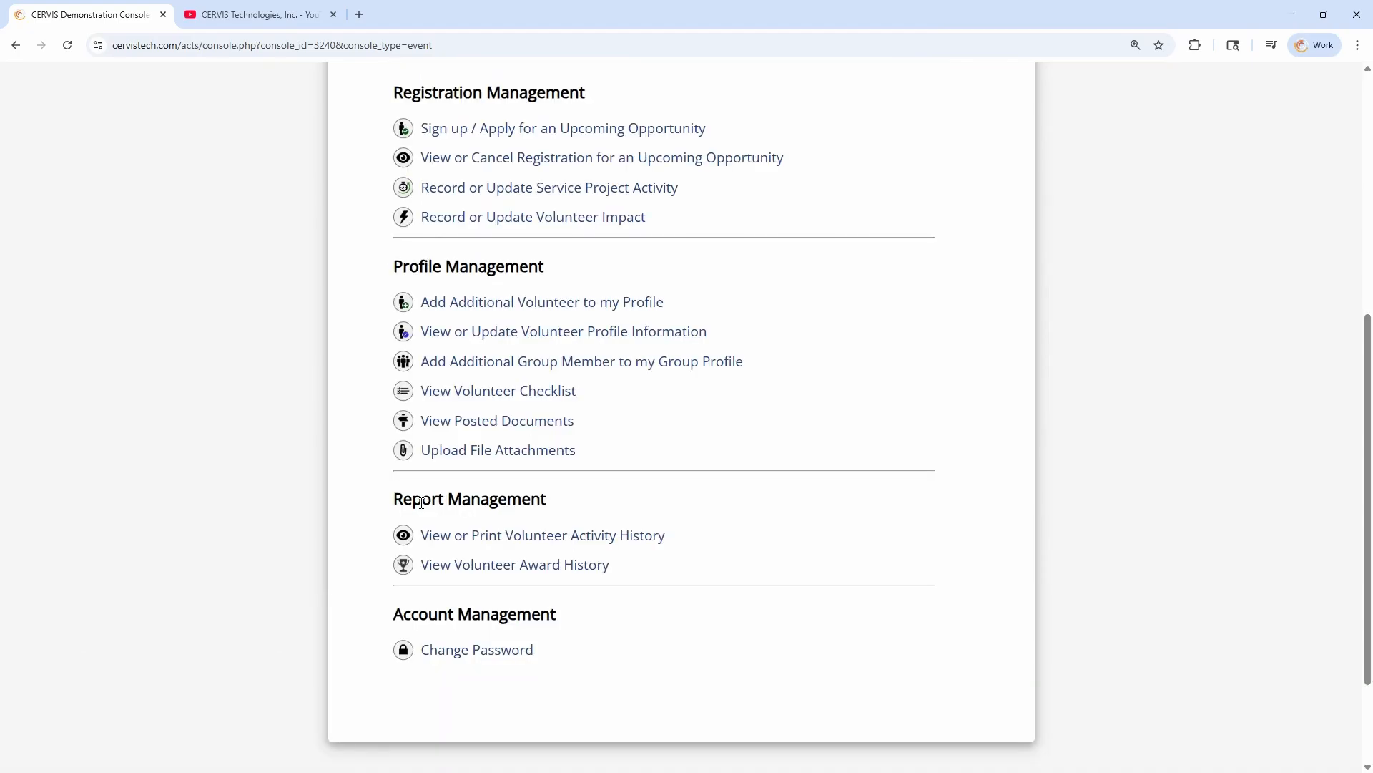
Review the volunteer portal home options and switch back to the Administrator access level
{"action": "scroll", "coordinate": [926, 465], "scroll_direction": "up", "scroll_amount": 5}
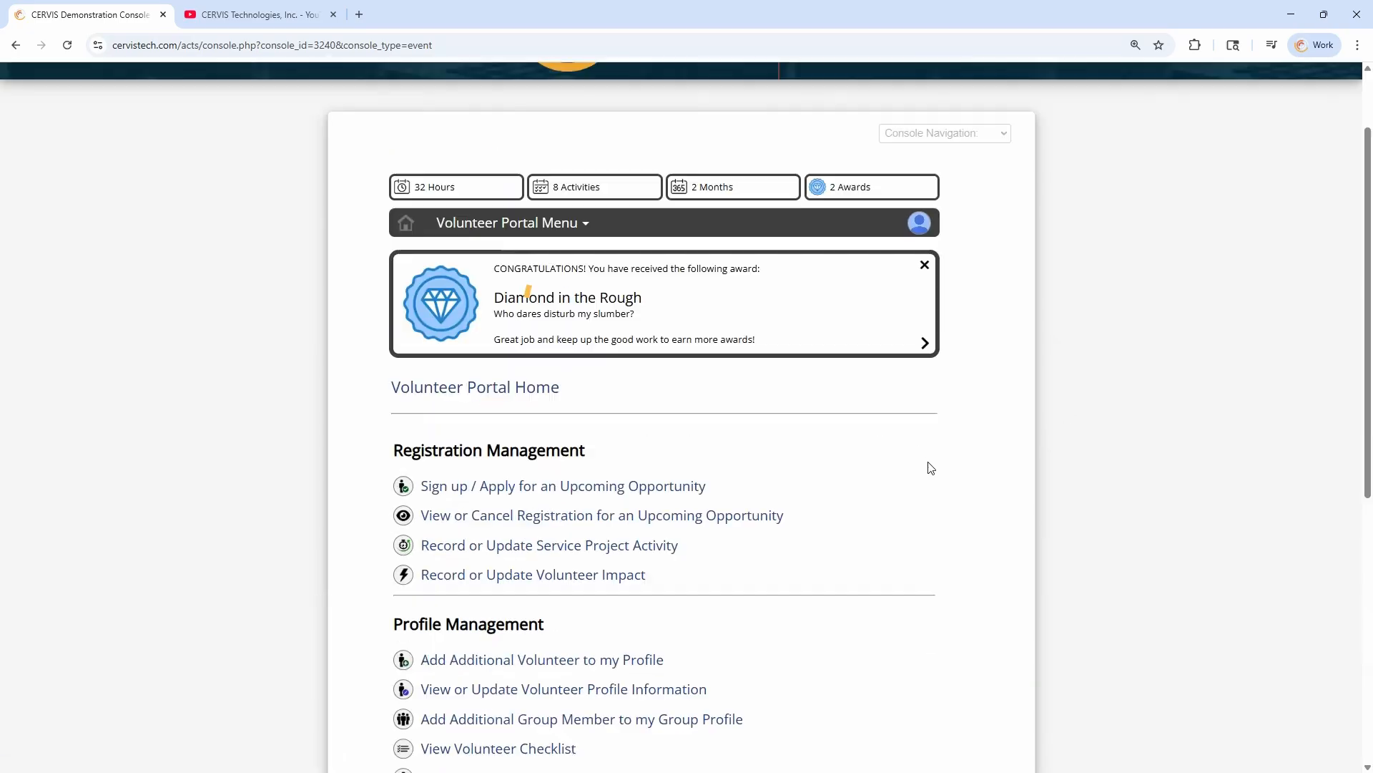
{"action": "scroll", "coordinate": [944, 458], "scroll_direction": "down", "scroll_amount": 2}
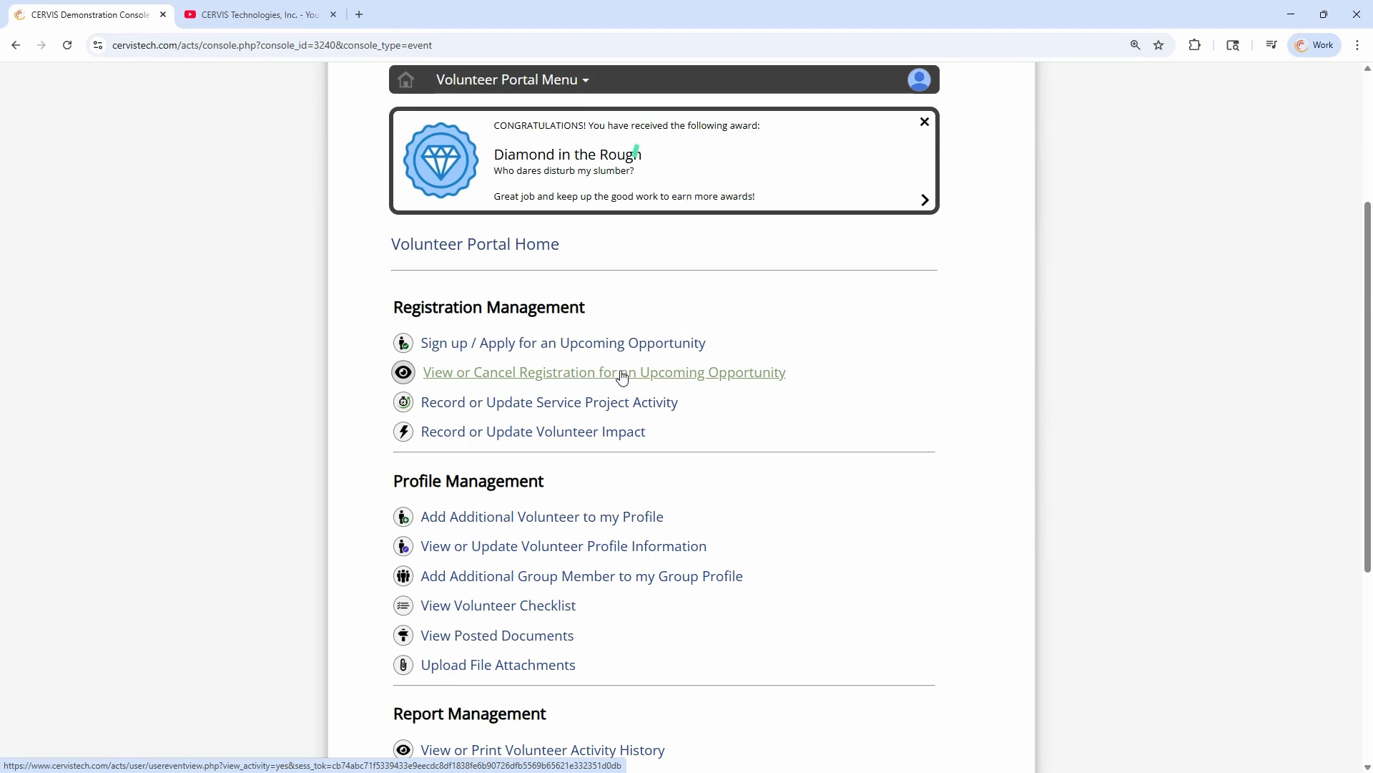
{"action": "scroll", "coordinate": [911, 335], "scroll_direction": "up", "scroll_amount": 3}
{"action": "left_click", "coordinate": [918, 323]}
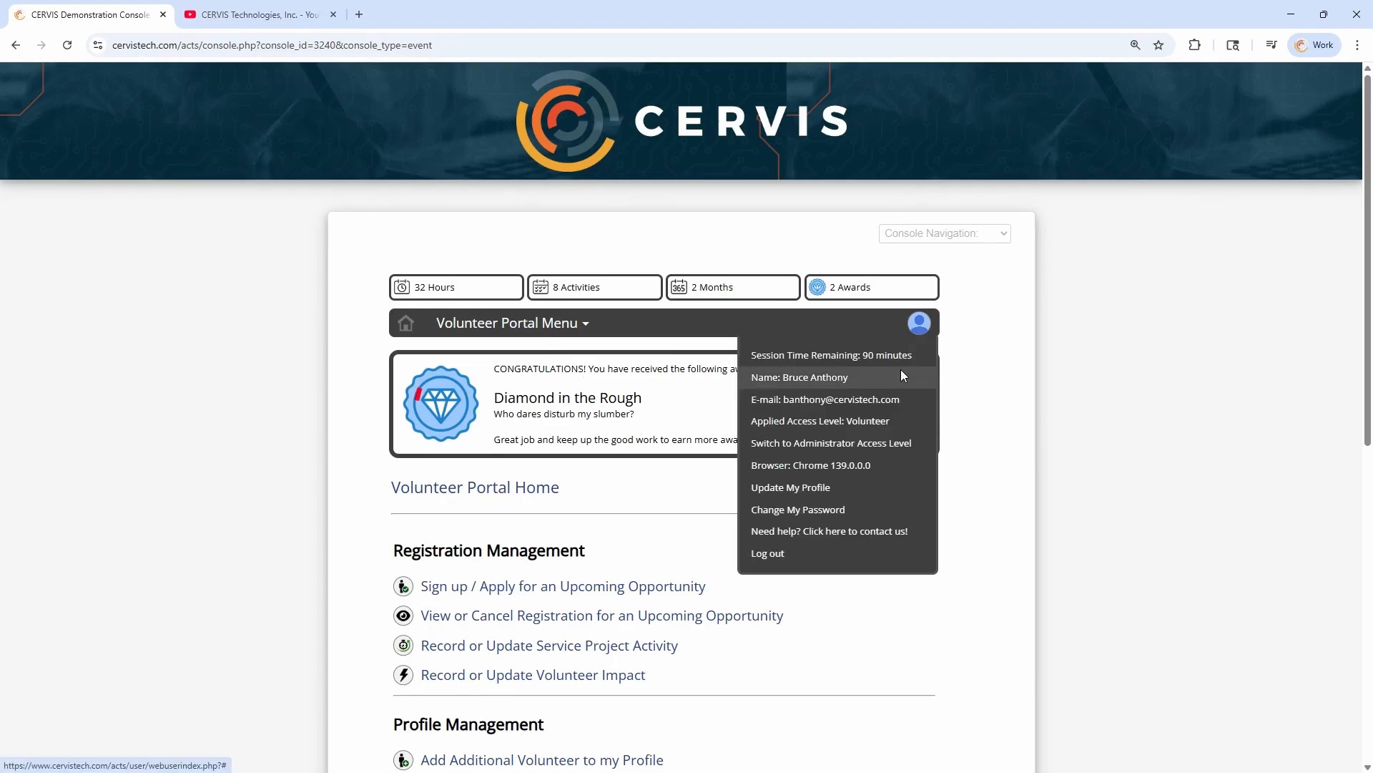
{"action": "left_click", "coordinate": [867, 442]}
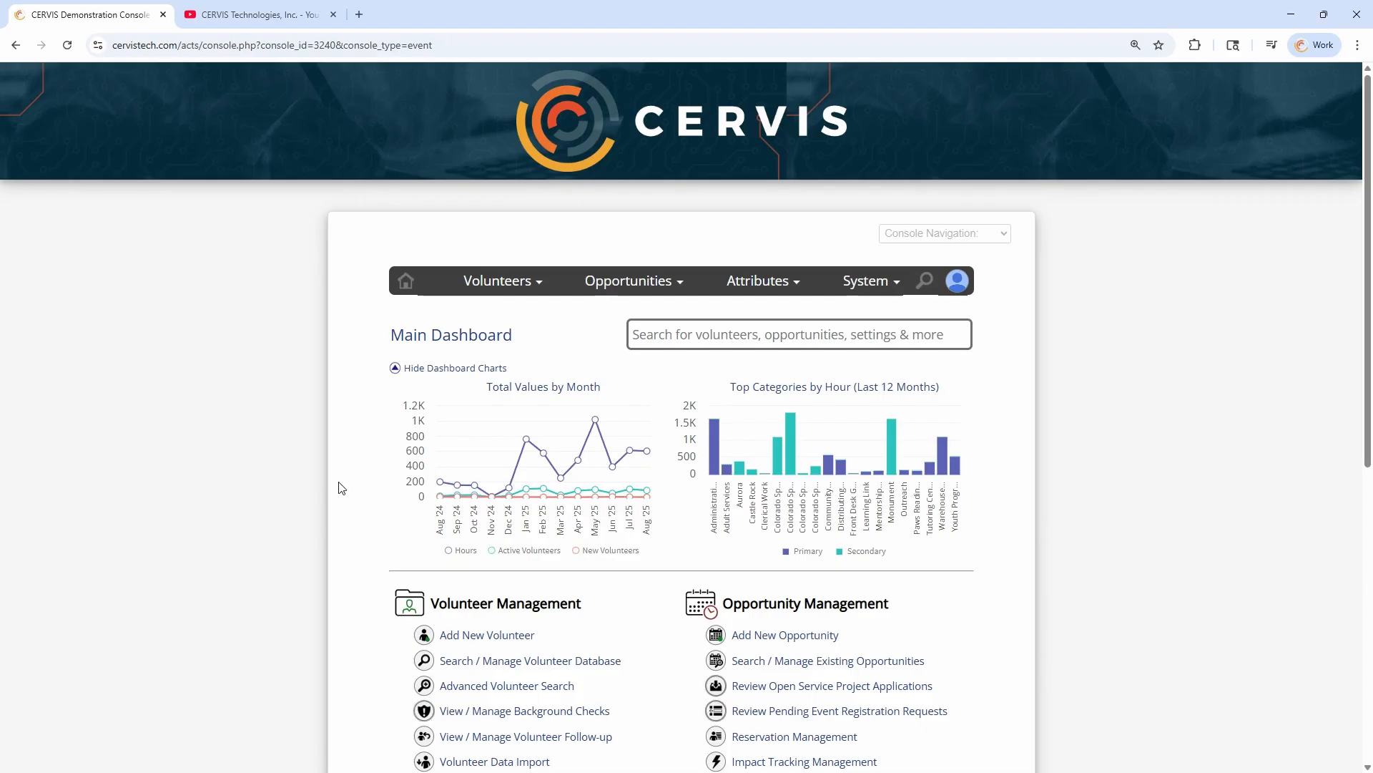
Open Reservation Management, review the SchoolName reservation listing, and return to the main dashboard
{"action": "scroll", "coordinate": [351, 493], "scroll_direction": "down", "scroll_amount": 3}
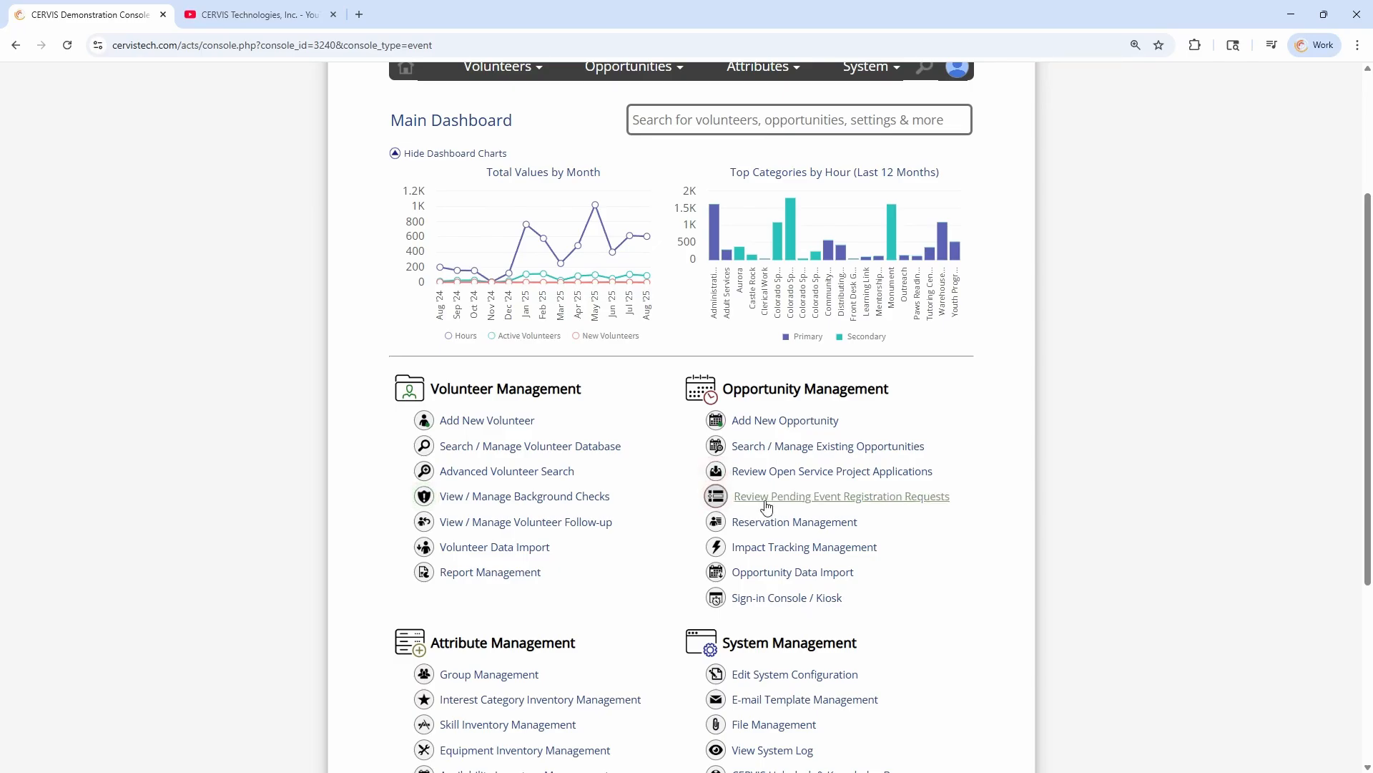
{"action": "left_click", "coordinate": [802, 525]}
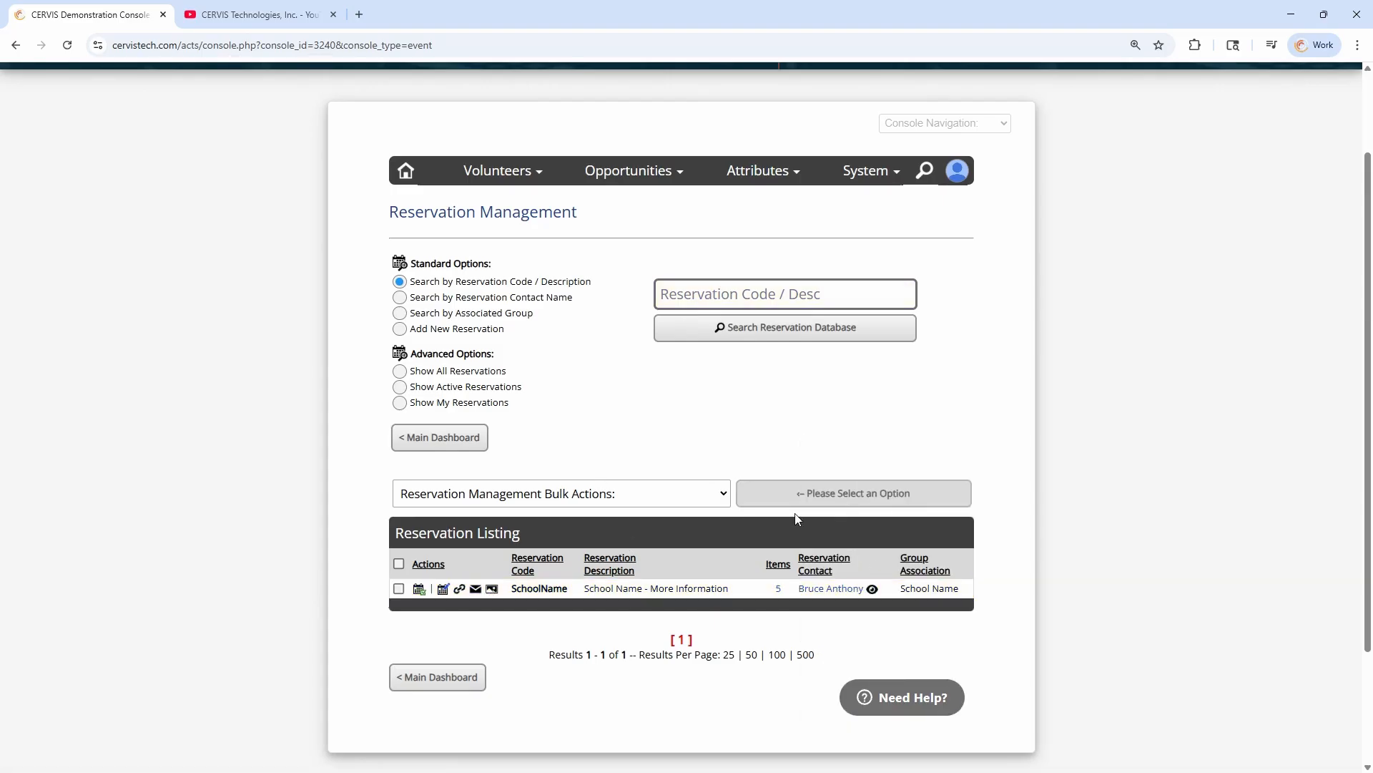
{"action": "scroll", "coordinate": [723, 358], "scroll_direction": "down", "scroll_amount": 2}
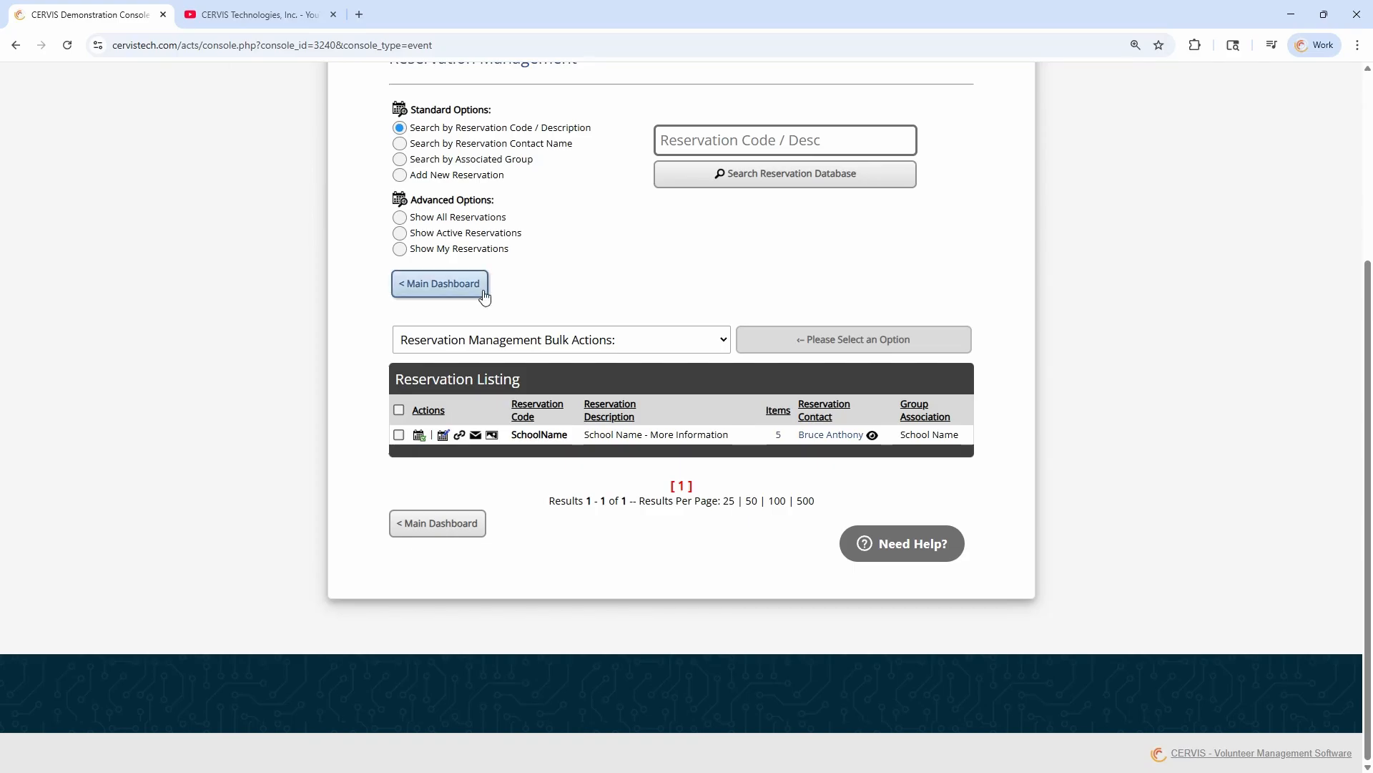
{"action": "left_click", "coordinate": [410, 289]}
Open the form for adding a new opportunity and expand its Registration Restriction Options
{"action": "scroll", "coordinate": [641, 375], "scroll_direction": "down", "scroll_amount": 1}
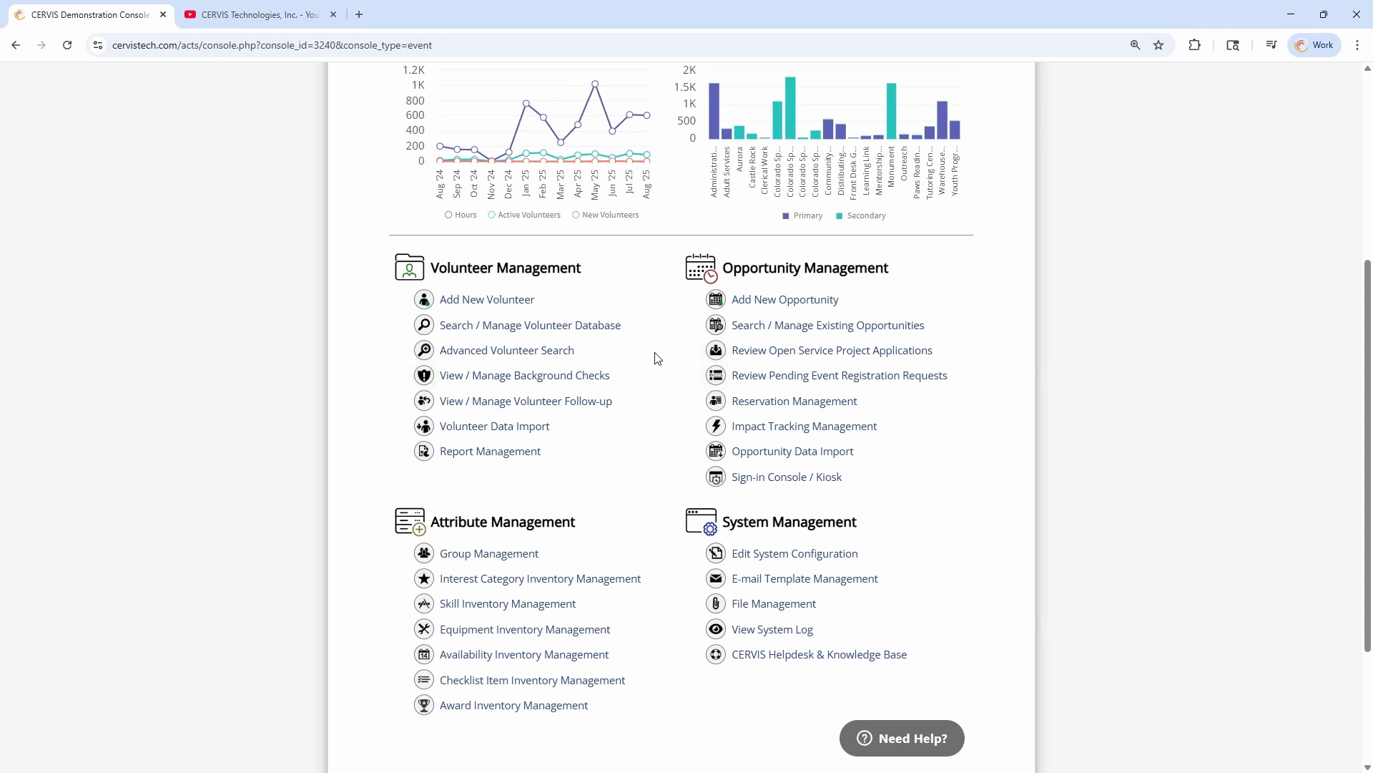
{"action": "left_click", "coordinate": [785, 300]}
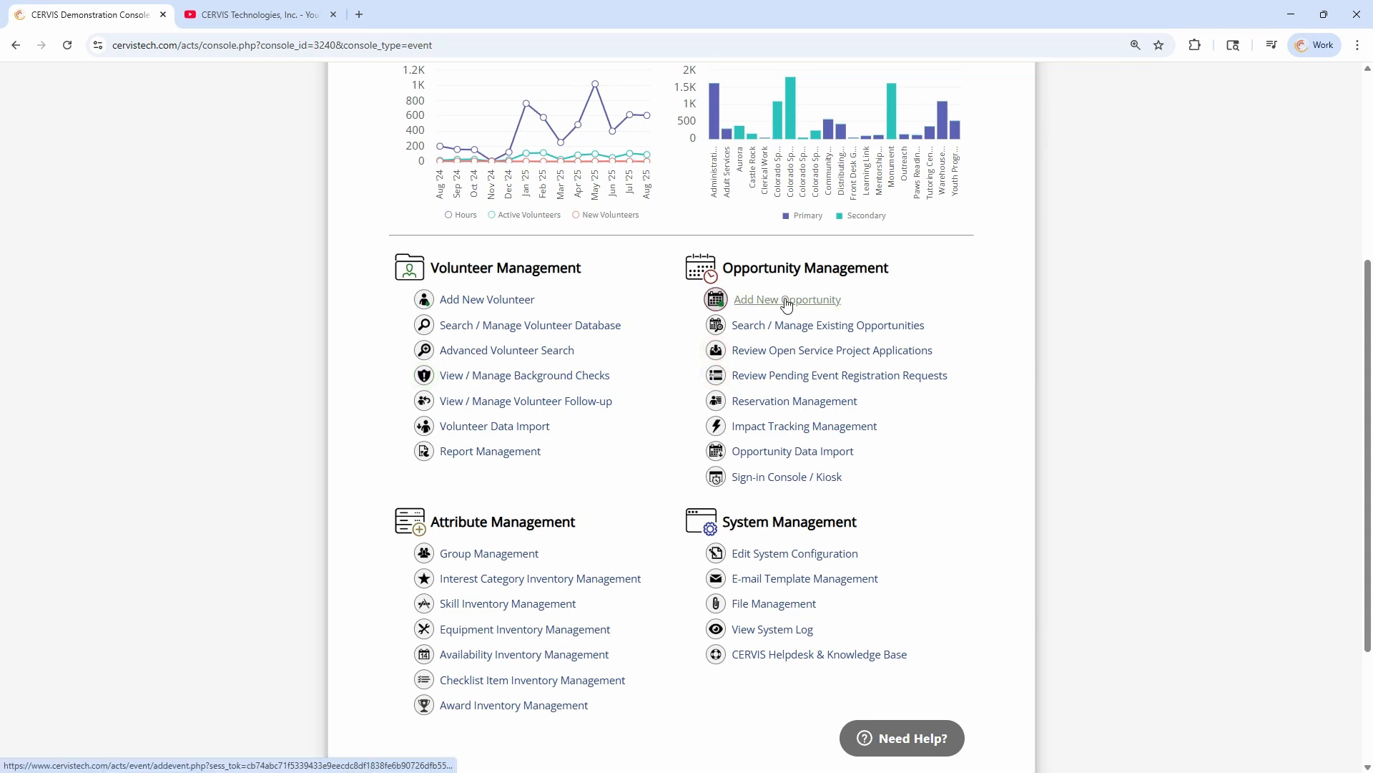
{"action": "scroll", "coordinate": [505, 288], "scroll_direction": "up", "scroll_amount": 1}
{"action": "scroll", "coordinate": [509, 287], "scroll_direction": "up", "scroll_amount": 2}
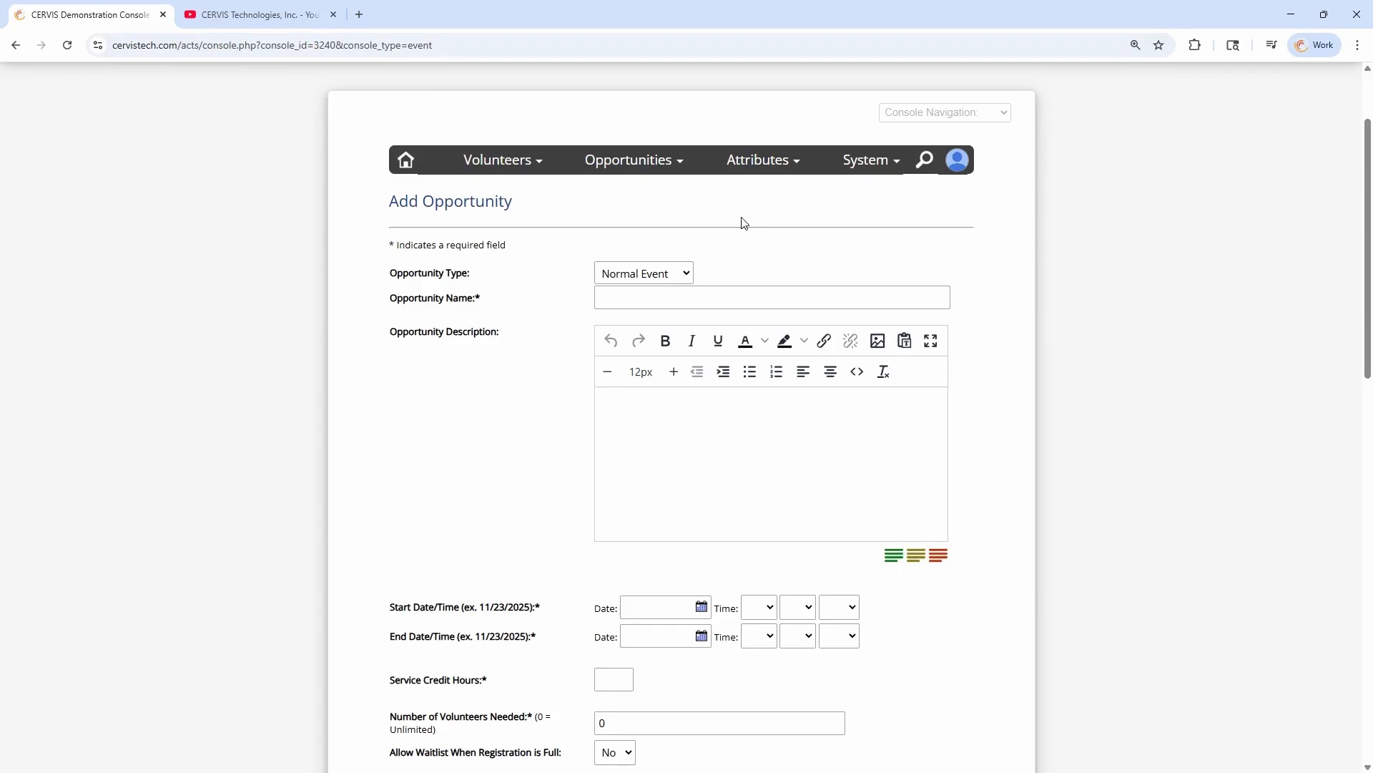
{"action": "scroll", "coordinate": [586, 262], "scroll_direction": "down", "scroll_amount": 9}
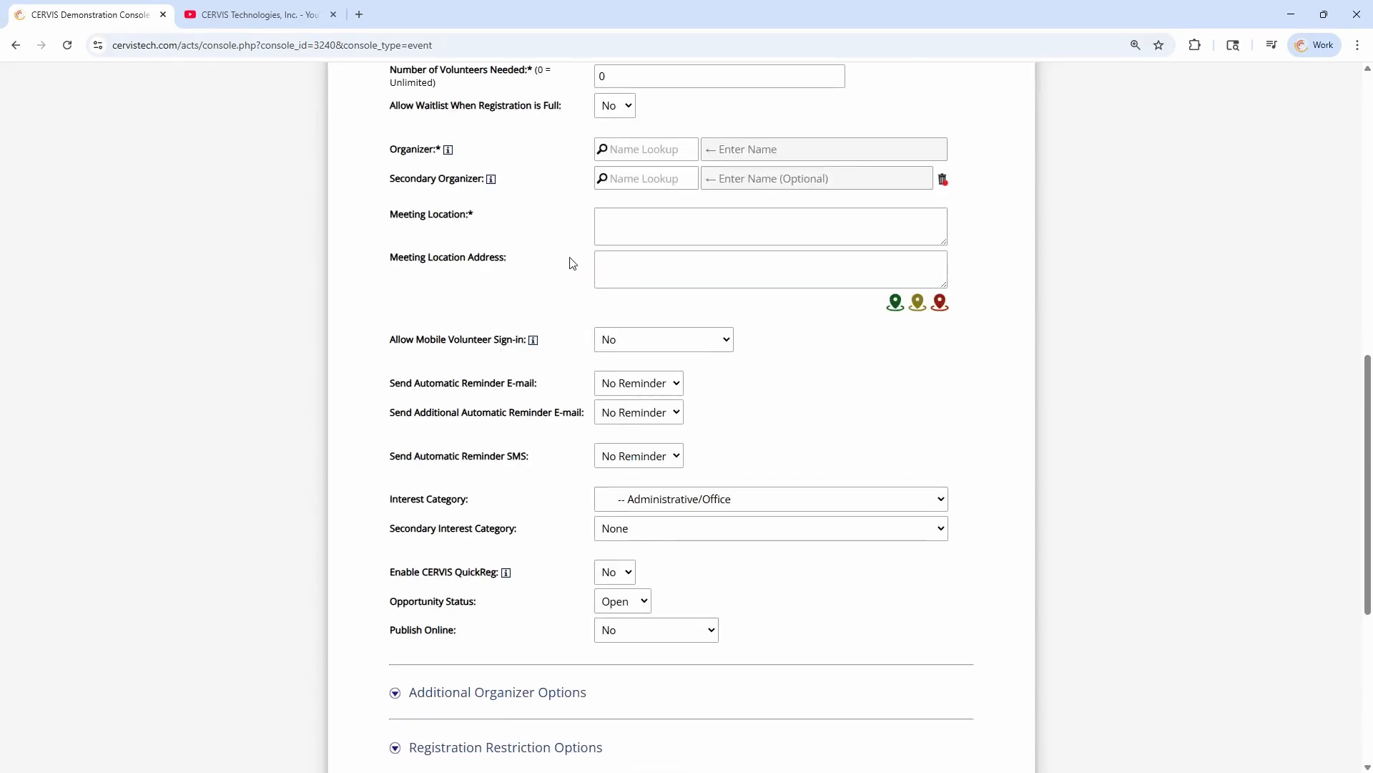
{"action": "scroll", "coordinate": [573, 264], "scroll_direction": "down", "scroll_amount": 4}
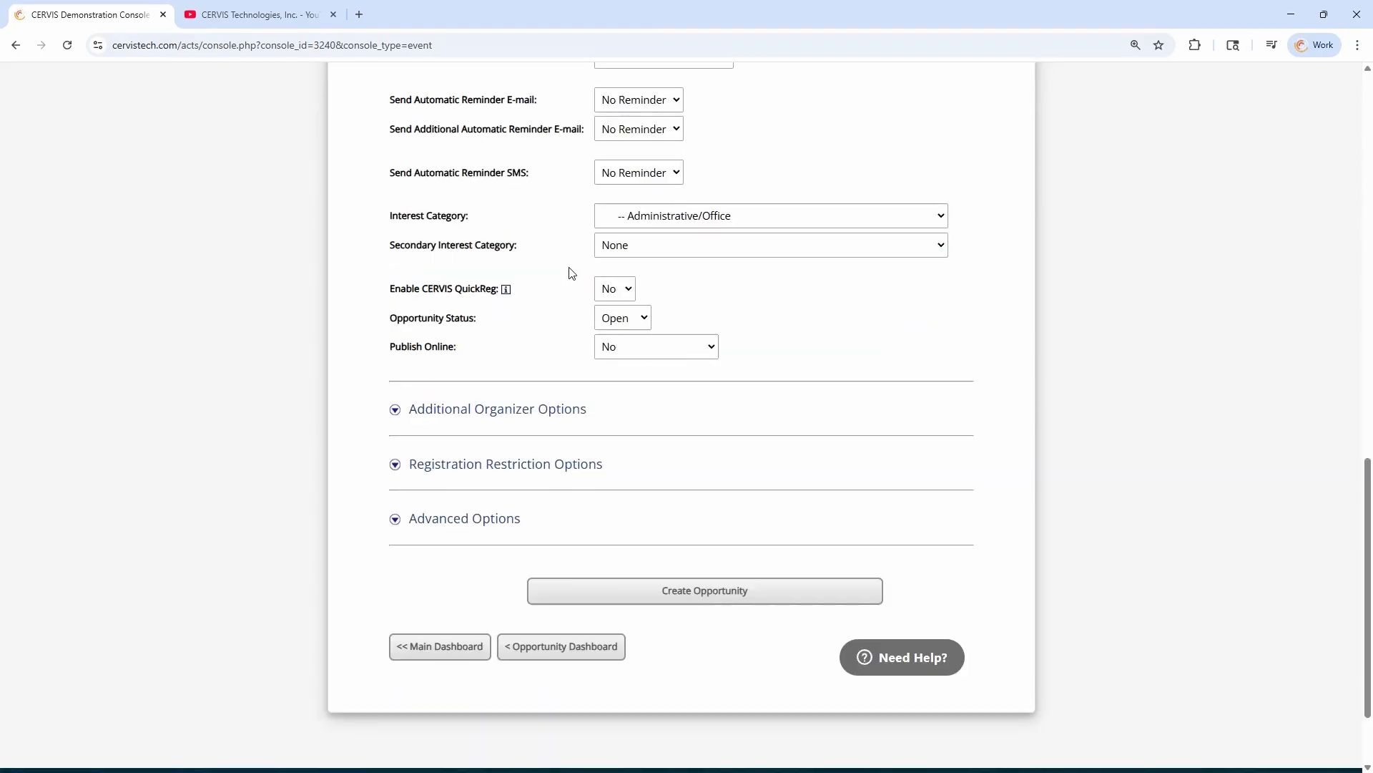
{"action": "left_click", "coordinate": [526, 476]}
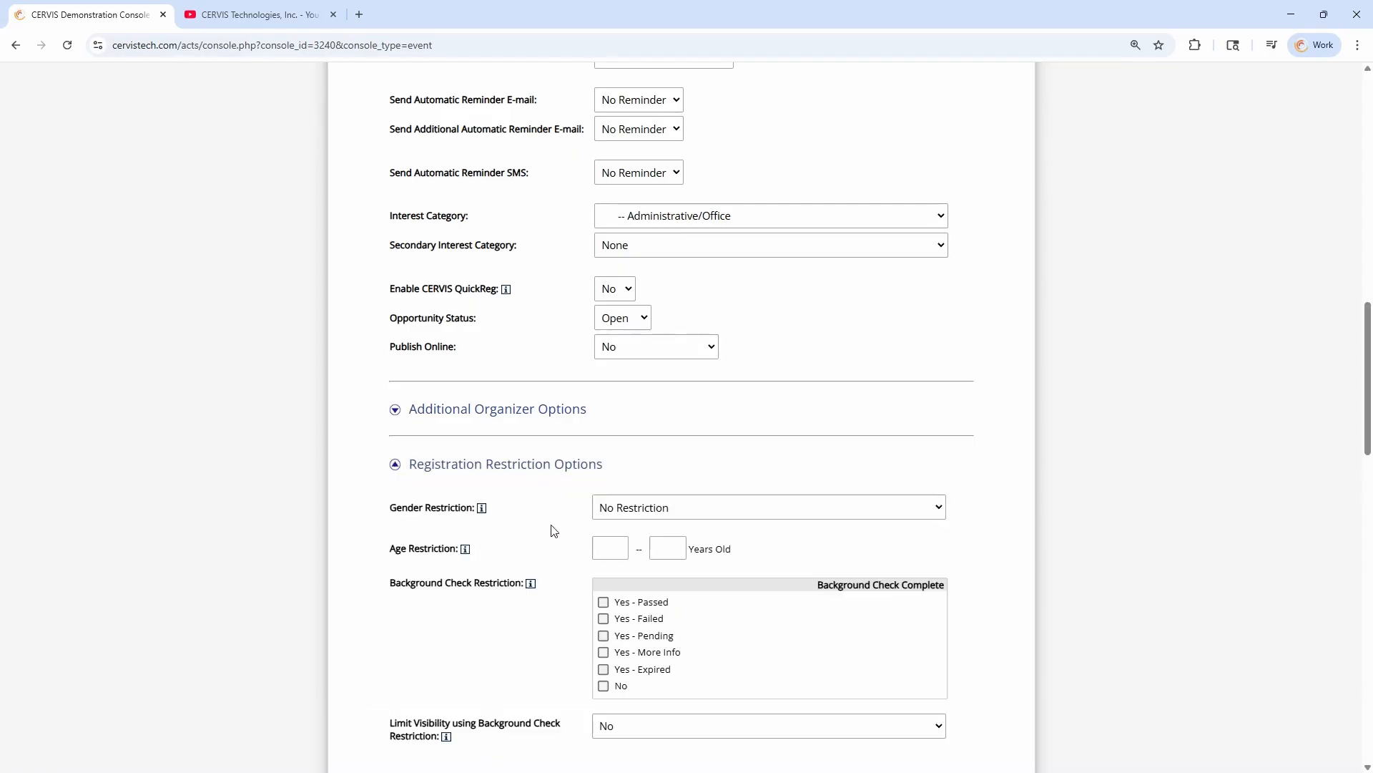
{"action": "scroll", "coordinate": [555, 530], "scroll_direction": "down", "scroll_amount": 2}
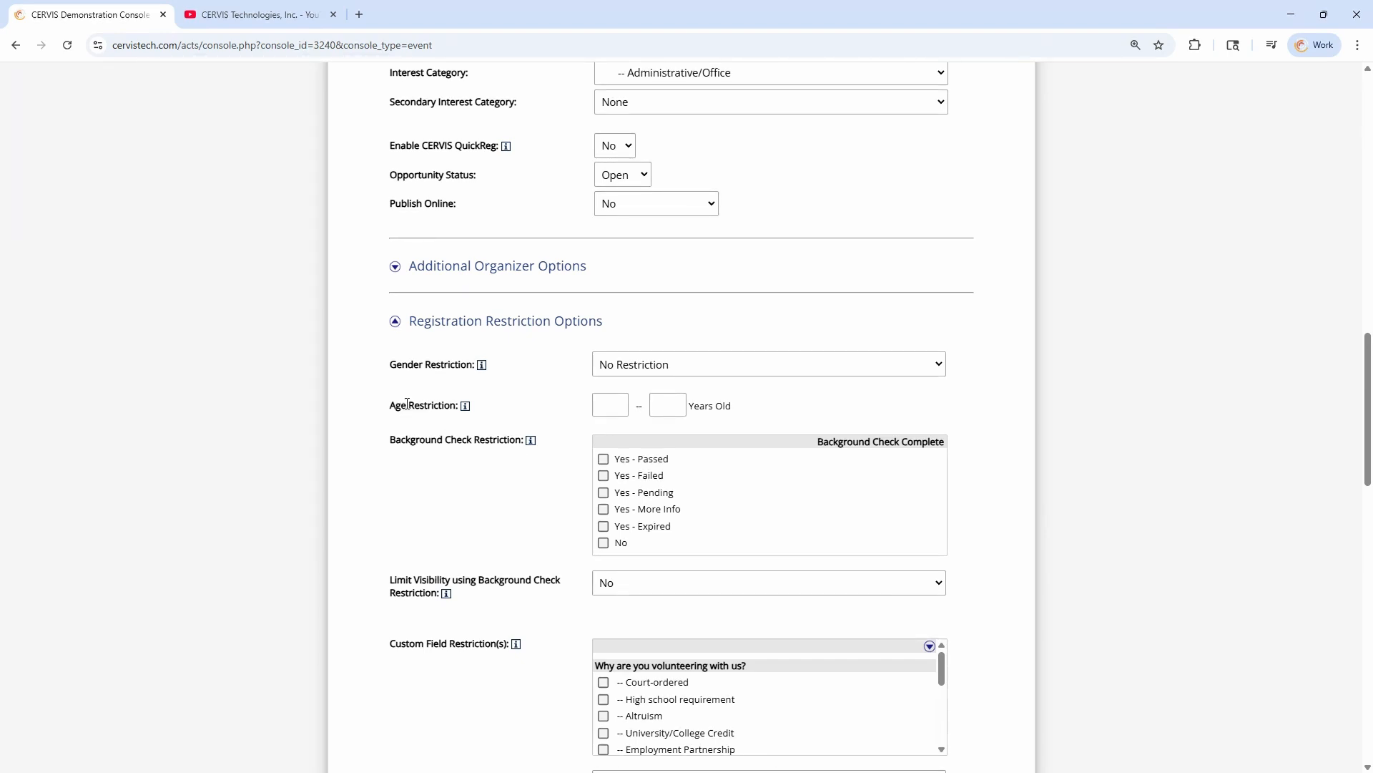
Set the new opportunity's age restriction to 16 to 150 years old
{"action": "left_click_drag", "start_coordinate": [387, 403], "coordinate": [451, 405]}
{"action": "left_click", "coordinate": [525, 411]}
{"action": "left_click", "coordinate": [621, 409]}
{"action": "type", "text": "16"}
{"action": "key", "text": "Tab"}
{"action": "type", "text": "150"}
{"action": "key", "text": "ctrl+a"}
{"action": "key", "text": "shift+Tab"}
{"action": "left_click_drag", "start_coordinate": [689, 405], "coordinate": [619, 410]}
{"action": "left_click", "coordinate": [615, 409]}
Review the background check, custom field and checklist item restrictions, and leave for the main dashboard without creating the opportunity
{"action": "left_click_drag", "start_coordinate": [400, 439], "coordinate": [510, 439]}
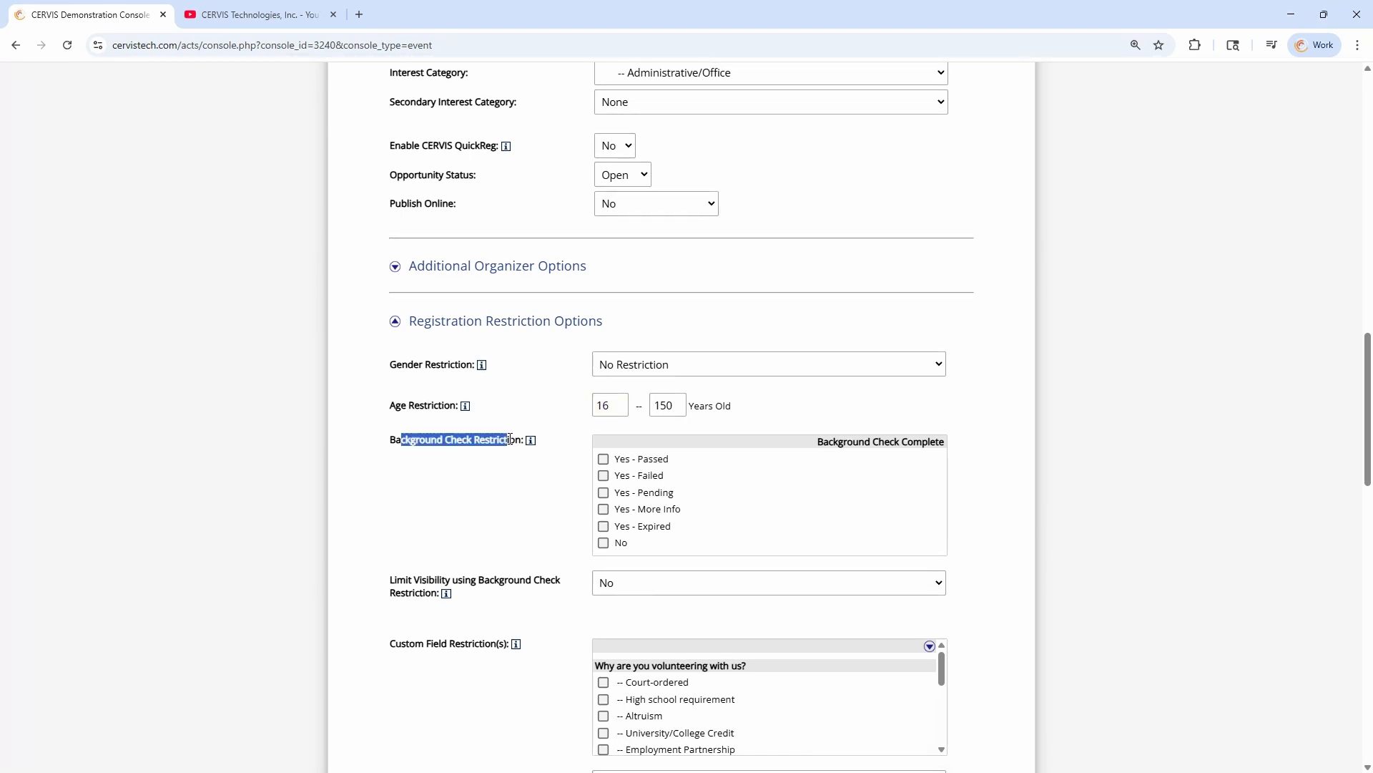
{"action": "scroll", "coordinate": [568, 460], "scroll_direction": "down", "scroll_amount": 4}
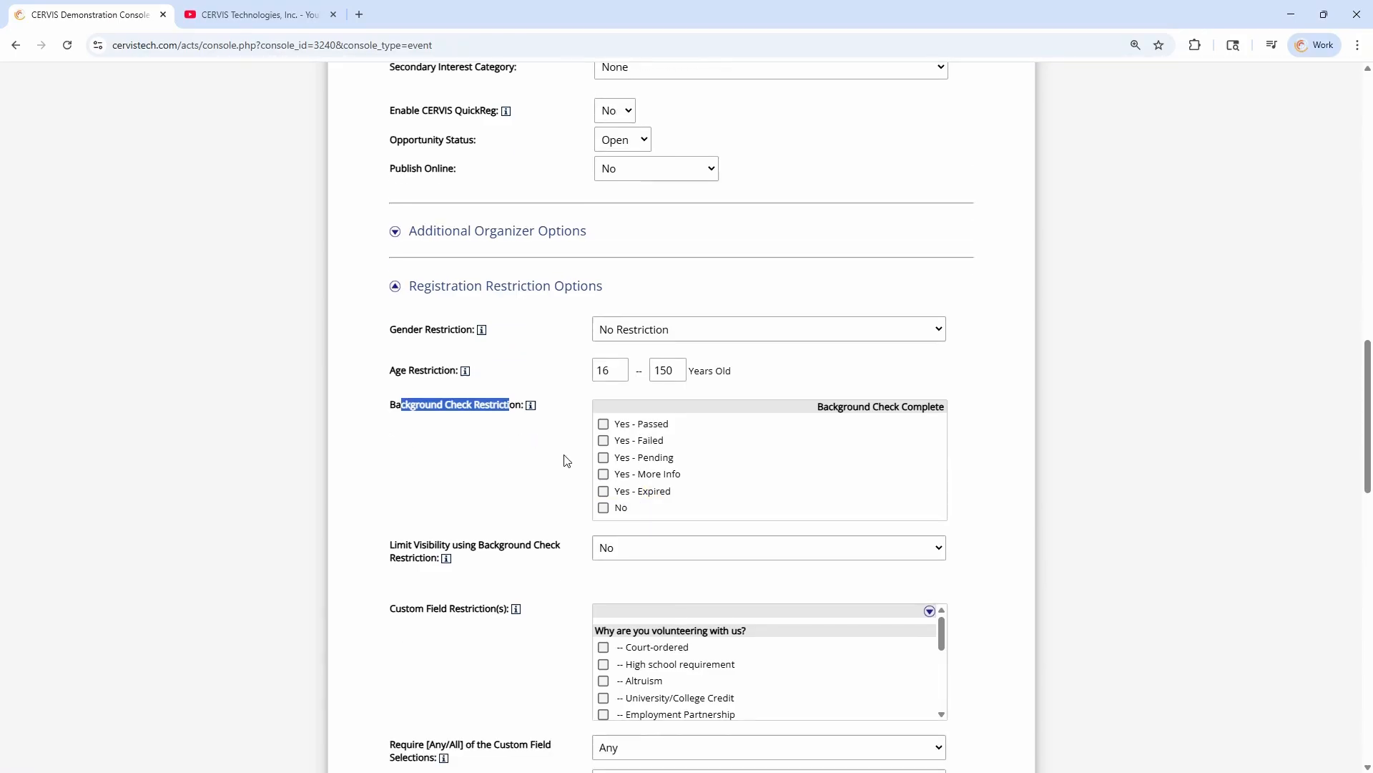
{"action": "scroll", "coordinate": [658, 392], "scroll_direction": "down", "scroll_amount": 4}
{"action": "scroll", "coordinate": [582, 485], "scroll_direction": "down", "scroll_amount": 3}
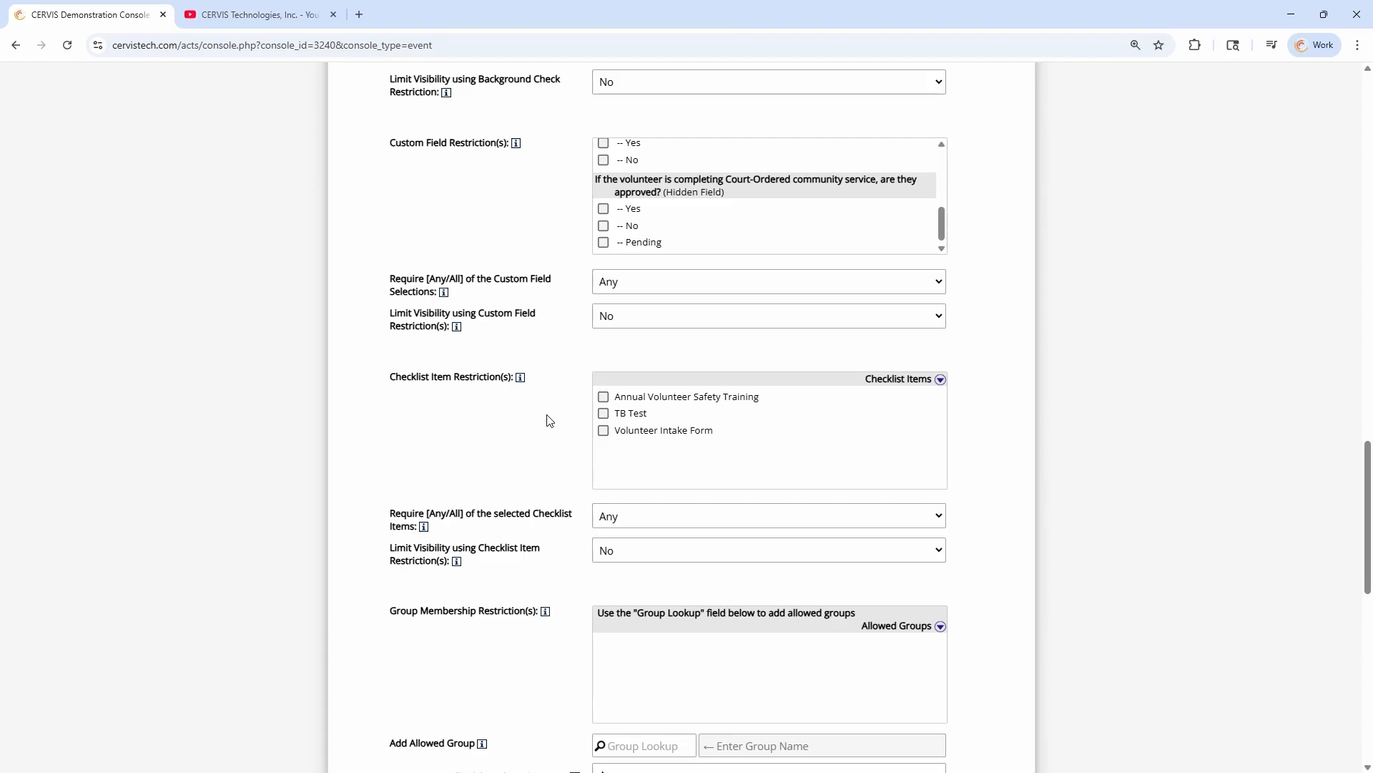
{"action": "left_click_drag", "start_coordinate": [390, 375], "coordinate": [513, 376]}
{"action": "left_click", "coordinate": [491, 377]}
{"action": "left_click_drag", "start_coordinate": [391, 377], "coordinate": [455, 377]}
{"action": "left_click", "coordinate": [482, 376]}
{"action": "scroll", "coordinate": [491, 374], "scroll_direction": "down", "scroll_amount": 10}
{"action": "left_click", "coordinate": [441, 532]}
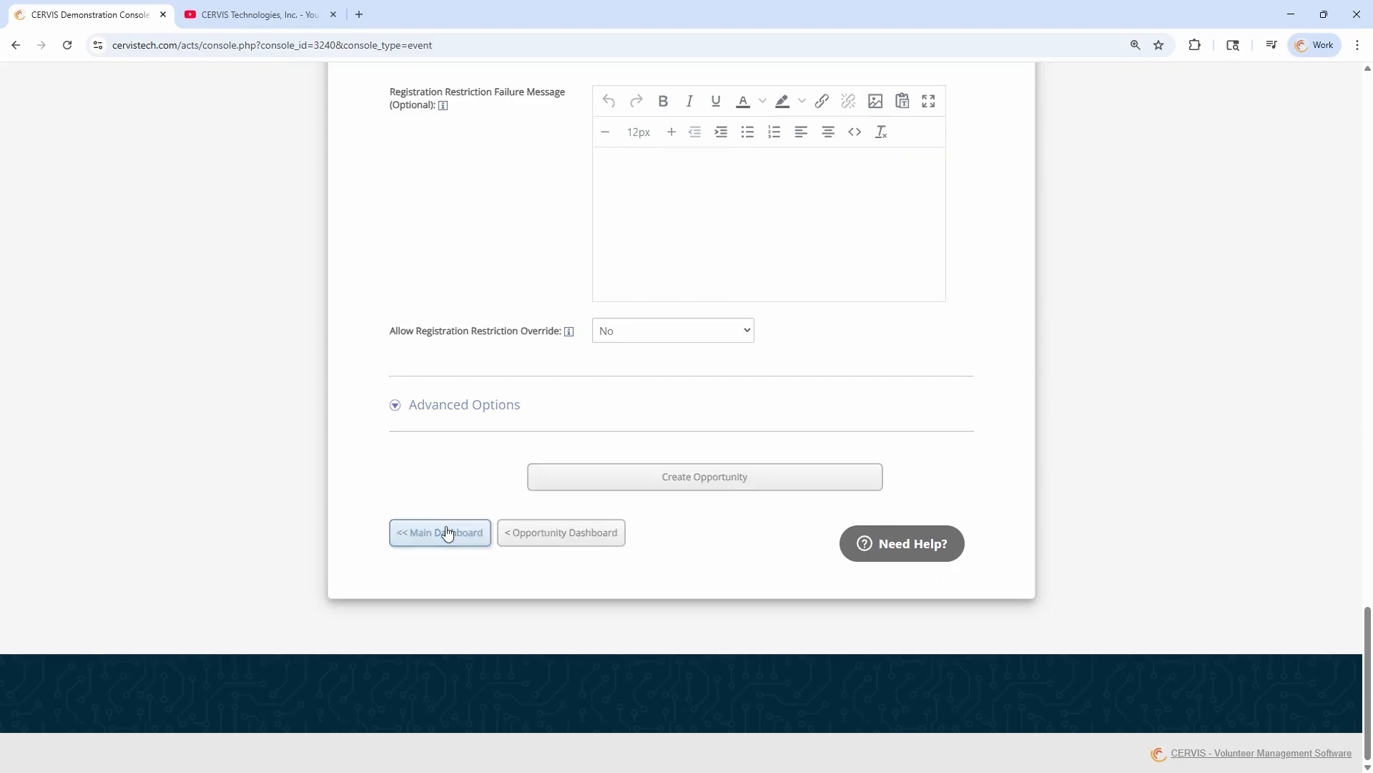
Open Checklist Item Inventory Management and examine the Annual Volunteer Safety Training item in the inventory
{"action": "left_click_drag", "start_coordinate": [443, 327], "coordinate": [565, 327]}
{"action": "left_click", "coordinate": [564, 329]}
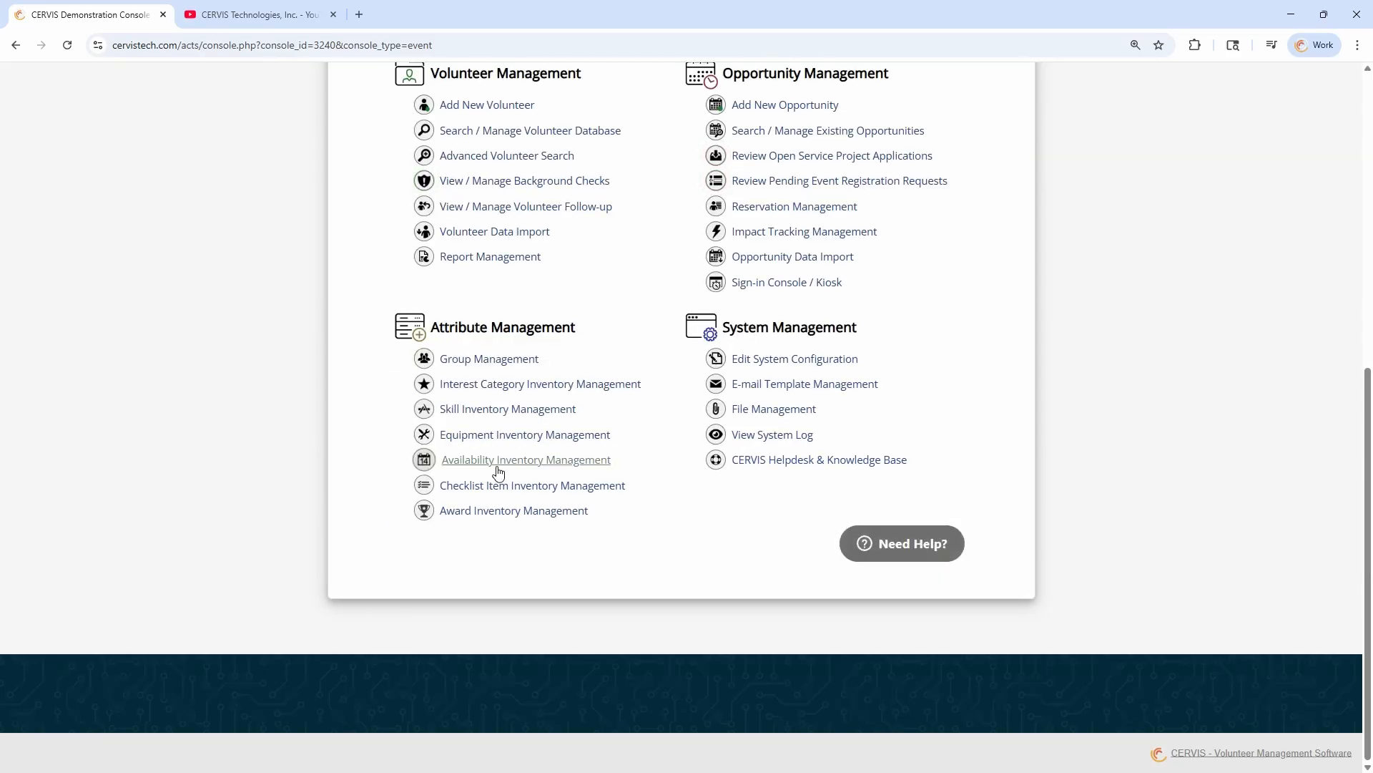
{"action": "left_click", "coordinate": [485, 487]}
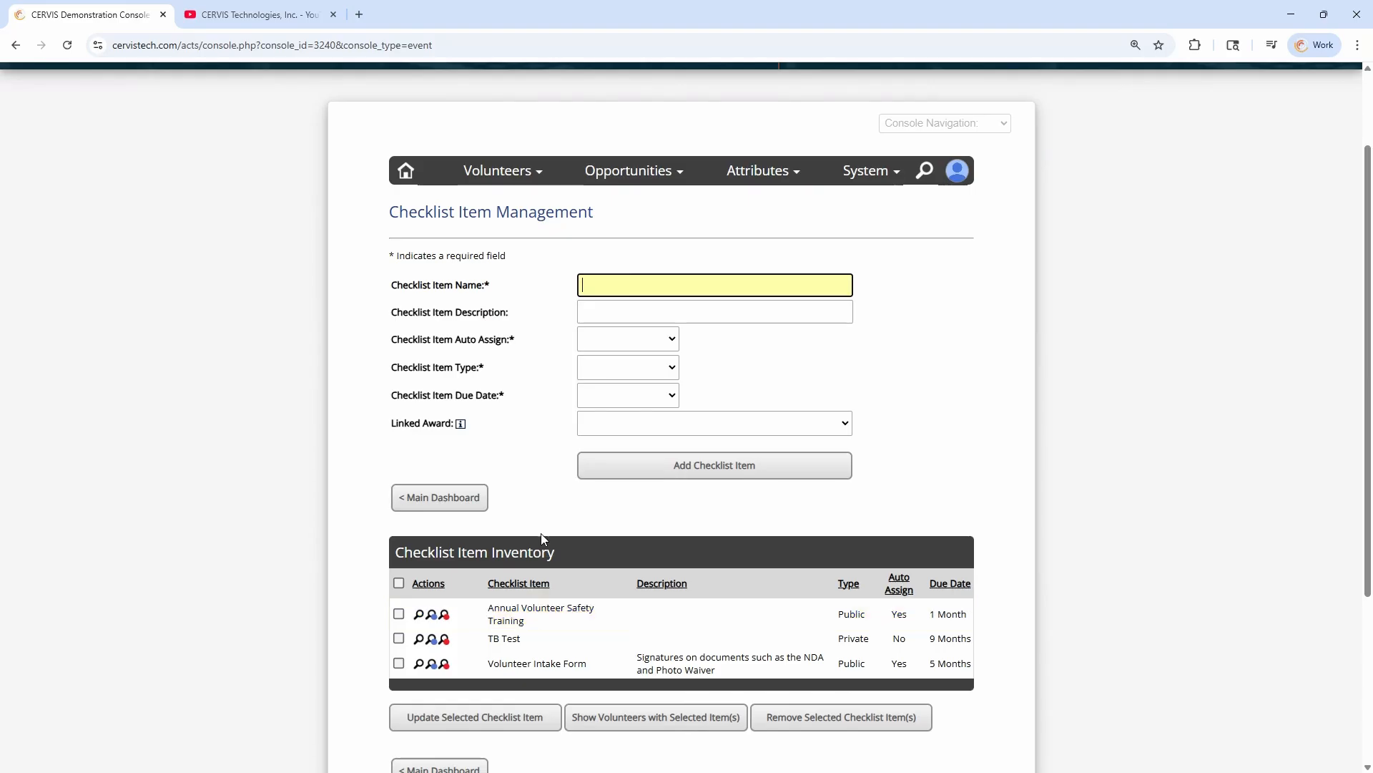
{"action": "triple_click", "coordinate": [538, 625]}
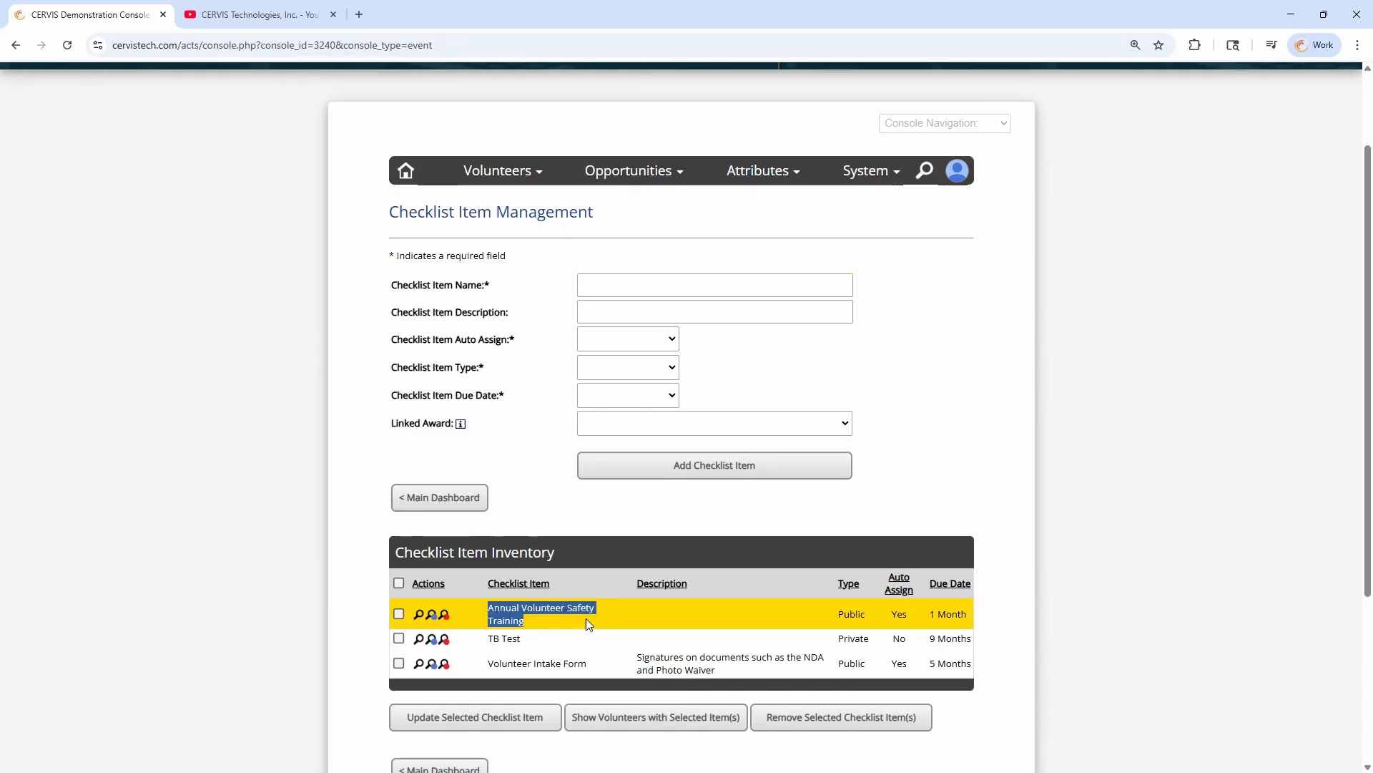
Open the volunteer database, deselect all listed volunteers, and open the checklist management page of the third volunteer
{"action": "left_click", "coordinate": [549, 505]}
{"action": "left_click", "coordinate": [520, 174]}
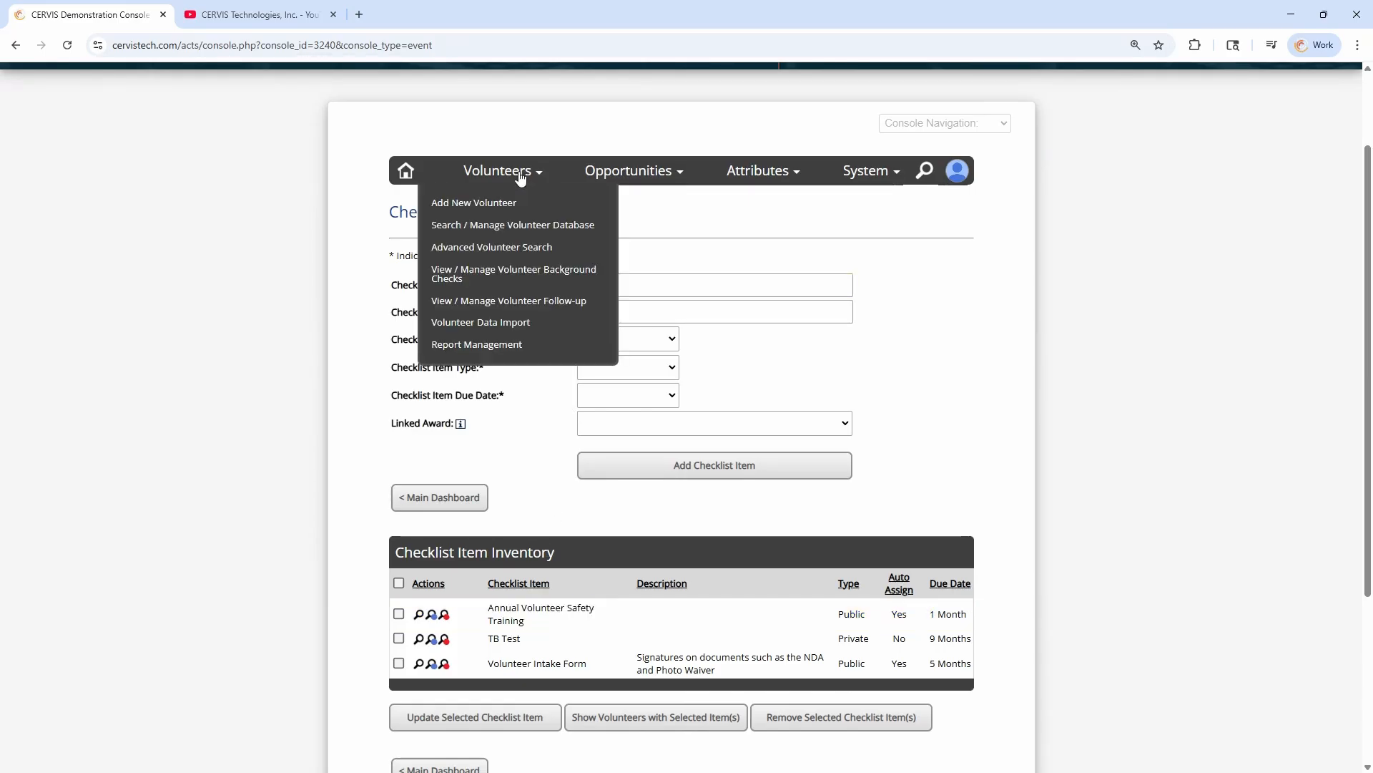
{"action": "left_click", "coordinate": [533, 225]}
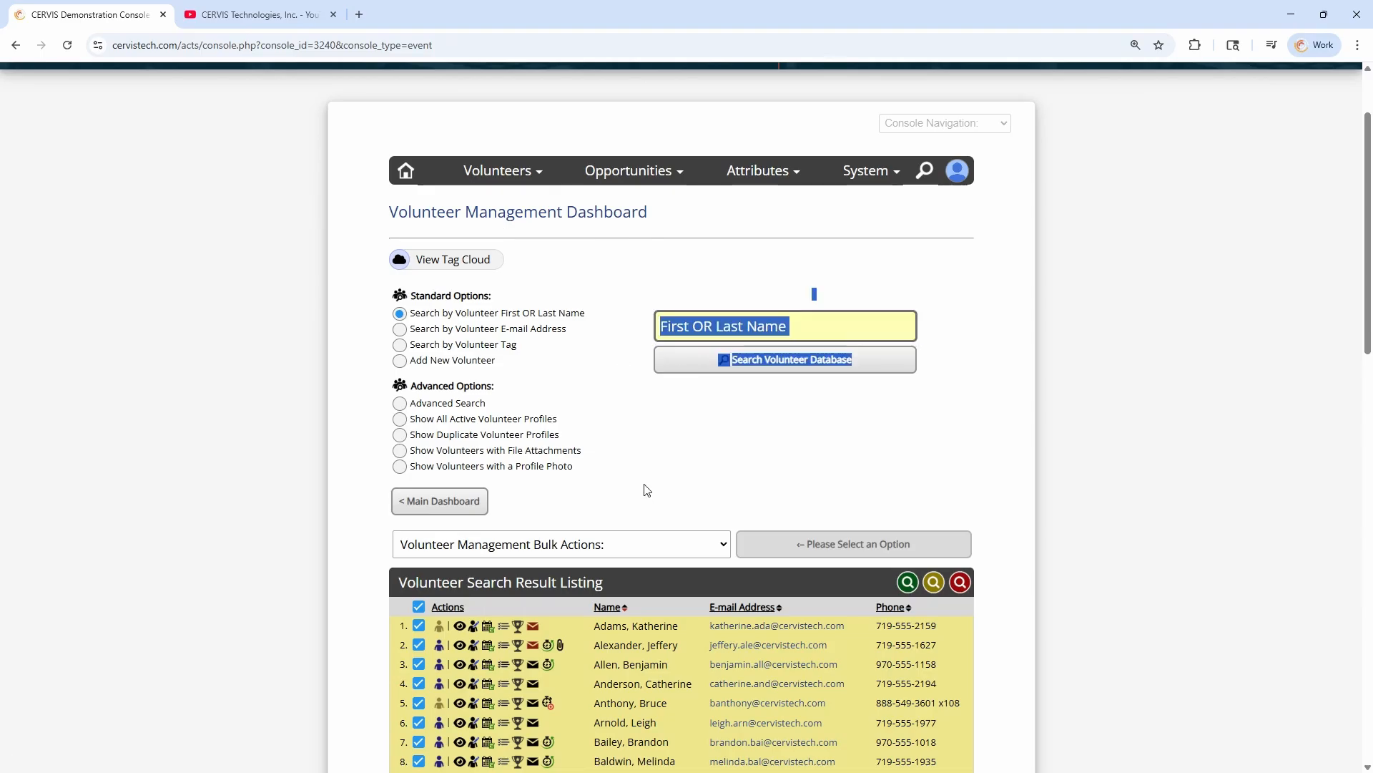
{"action": "left_click", "coordinate": [419, 607]}
{"action": "scroll", "coordinate": [501, 500], "scroll_direction": "down", "scroll_amount": 3}
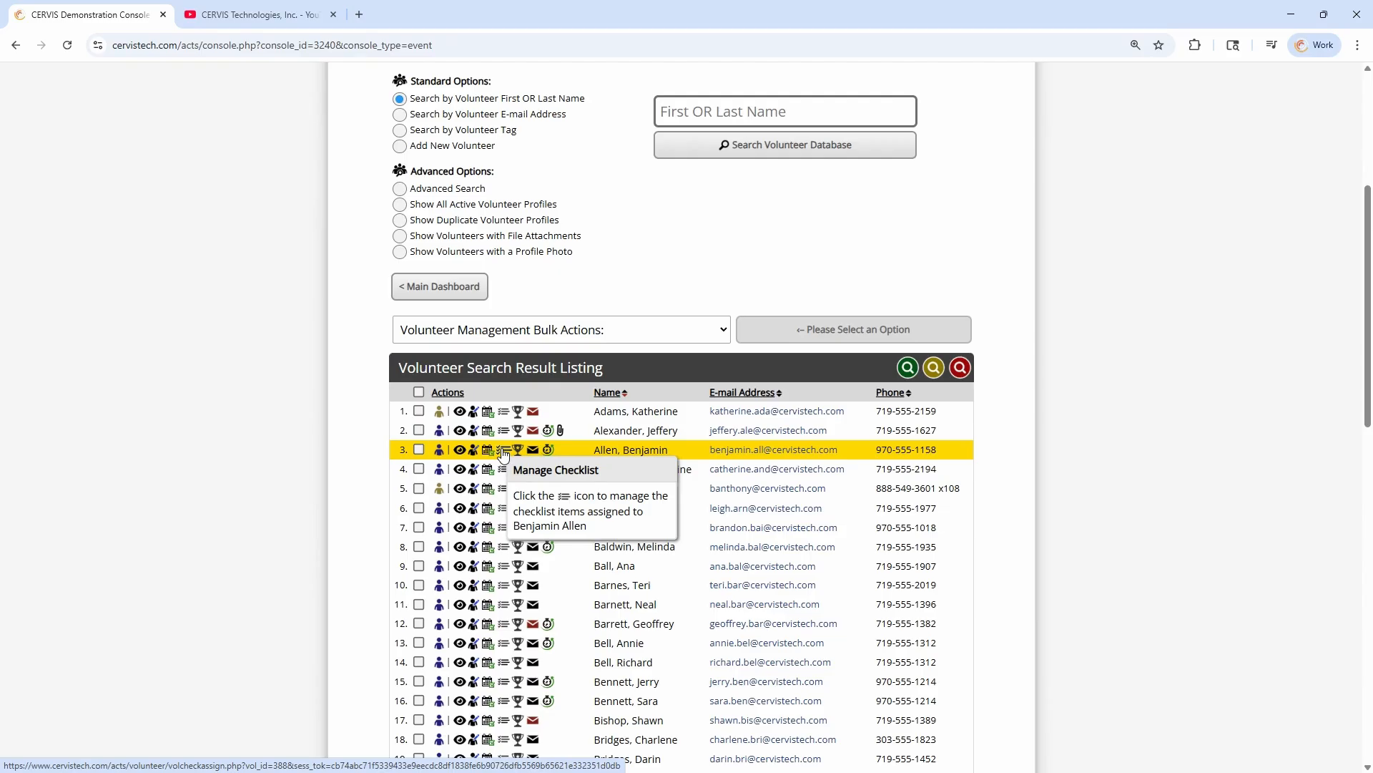
{"action": "left_click", "coordinate": [504, 451]}
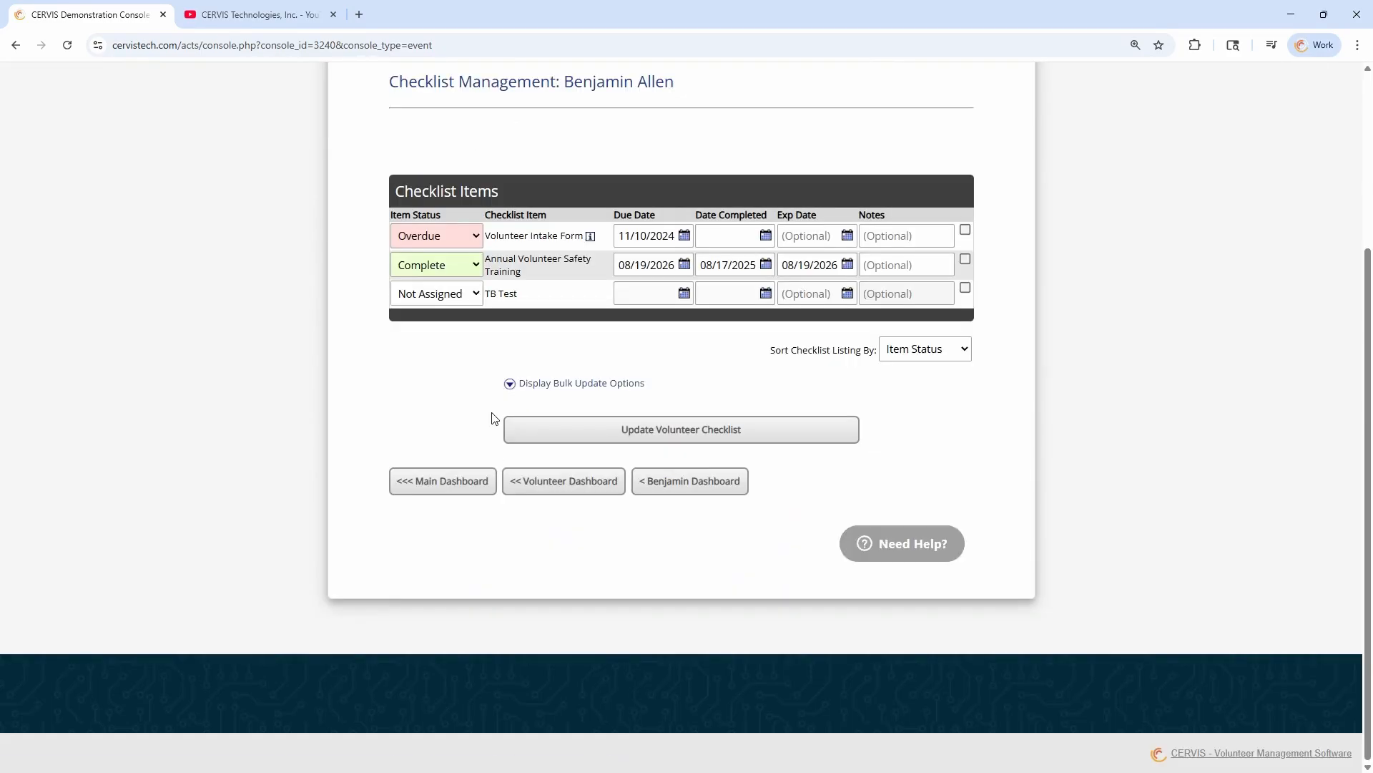
Examine the status options, completion date and expiration date of the volunteer's Annual Volunteer Safety Training checklist item
{"action": "left_click", "coordinate": [469, 264]}
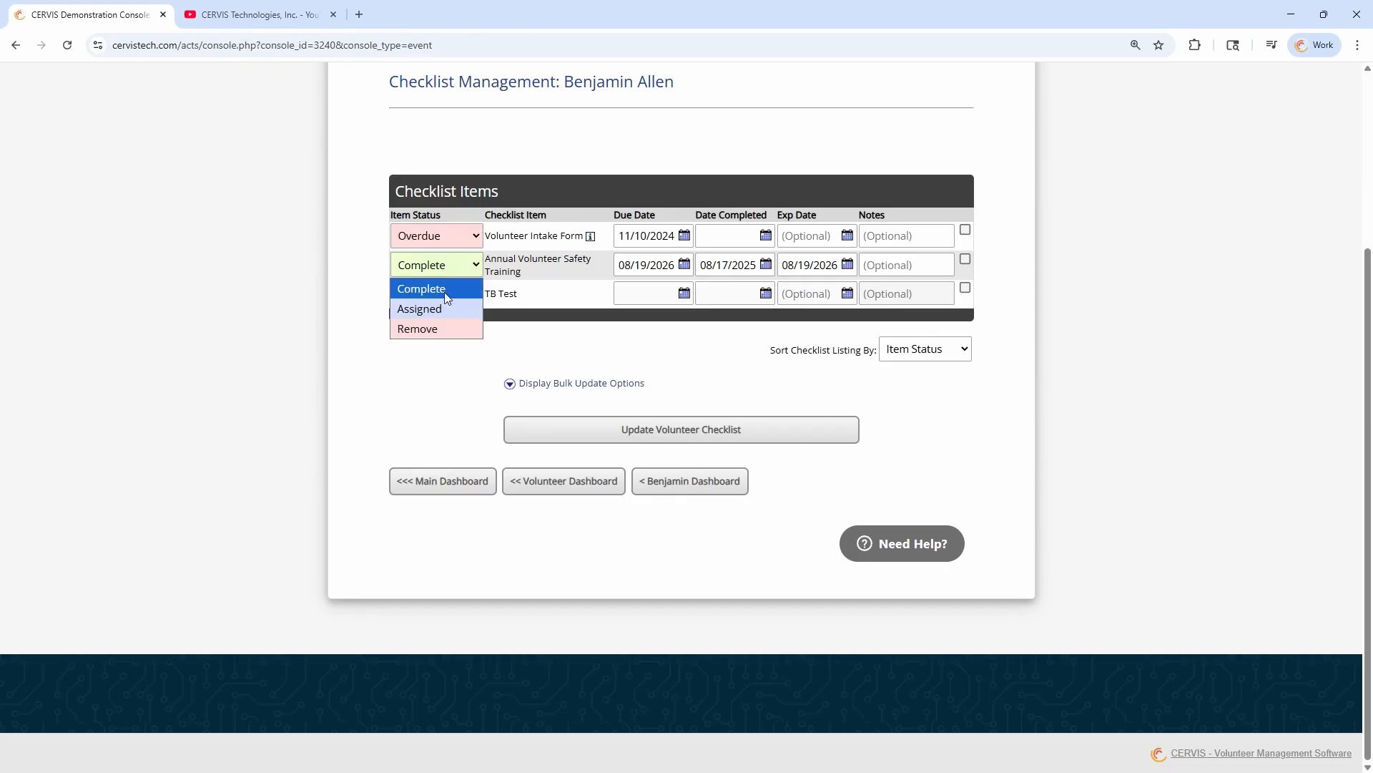
{"action": "left_click", "coordinate": [444, 290]}
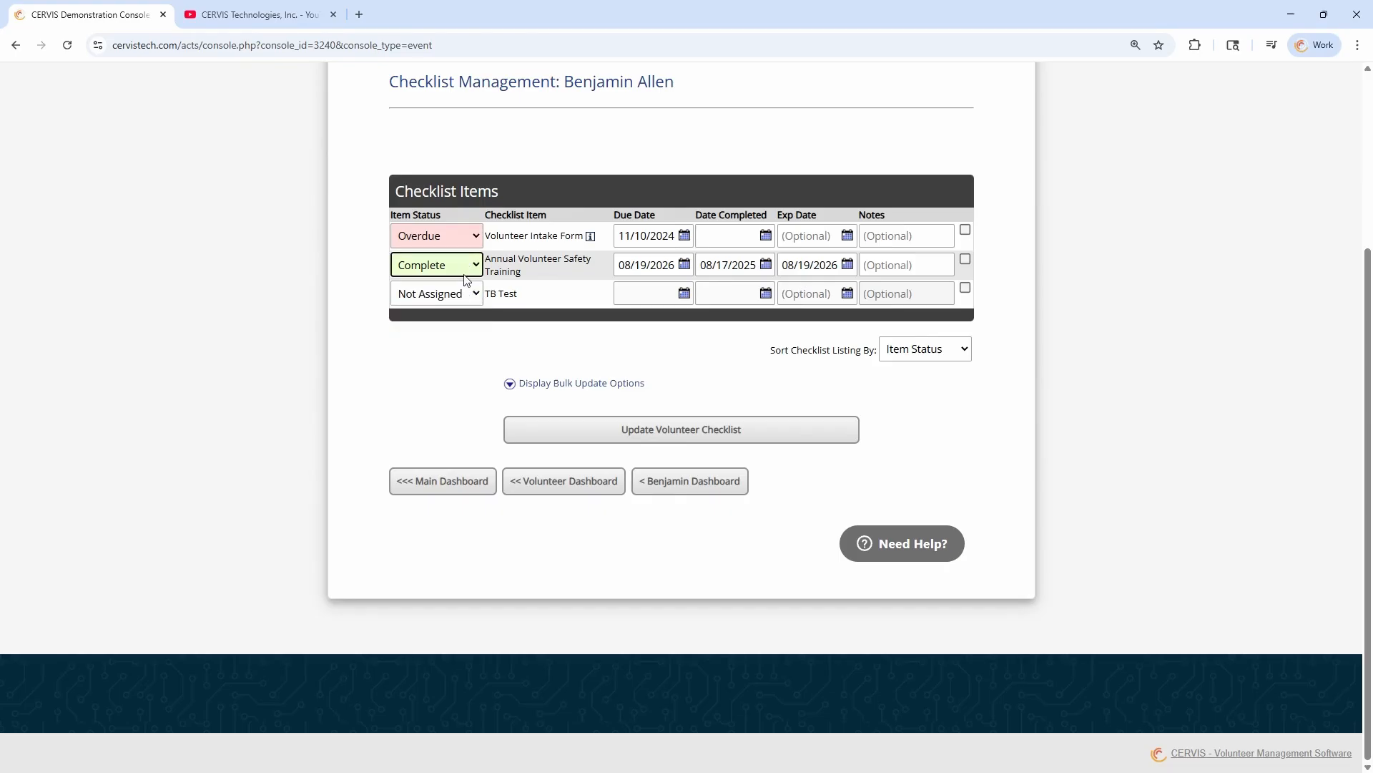
{"action": "left_click", "coordinate": [743, 268]}
{"action": "left_click", "coordinate": [816, 265]}
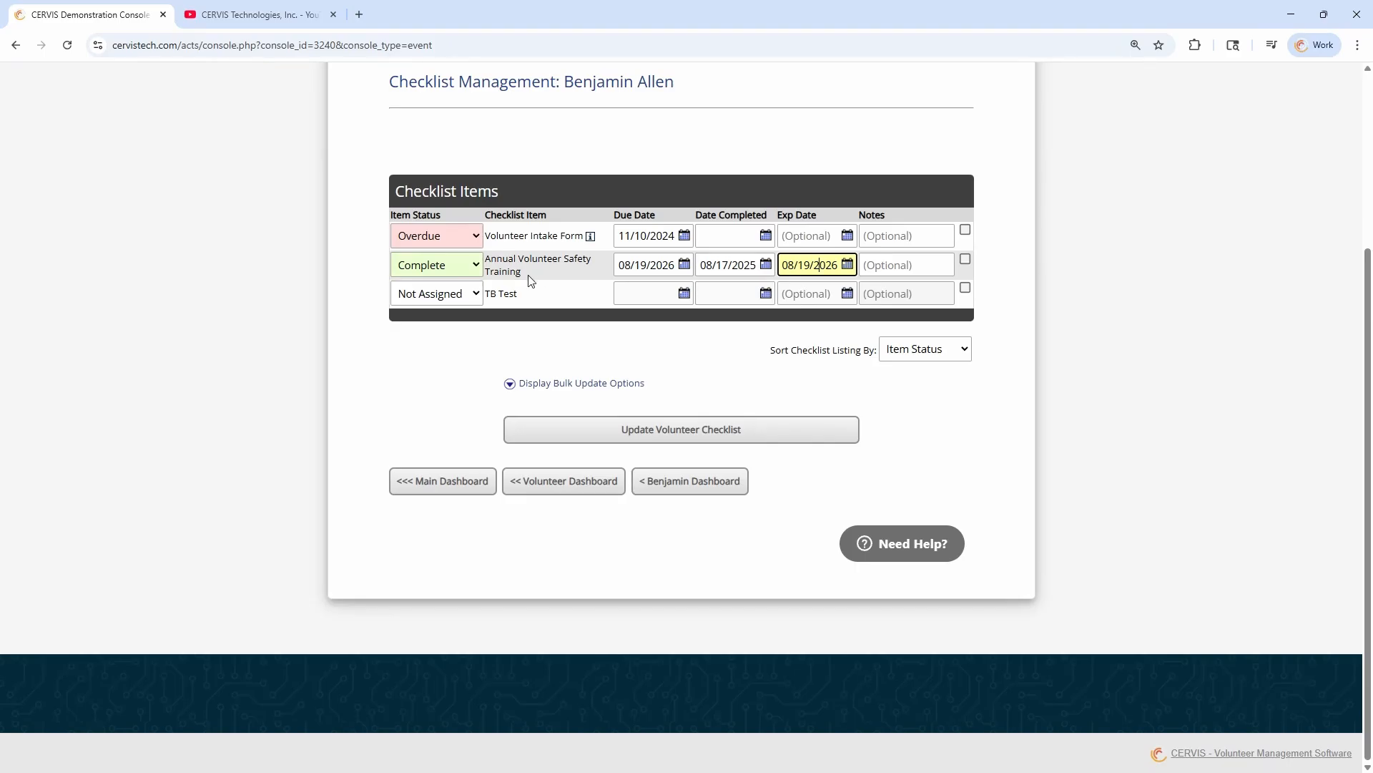
{"action": "left_click_drag", "start_coordinate": [529, 280], "coordinate": [492, 258]}
{"action": "scroll", "coordinate": [555, 279], "scroll_direction": "up", "scroll_amount": 2}
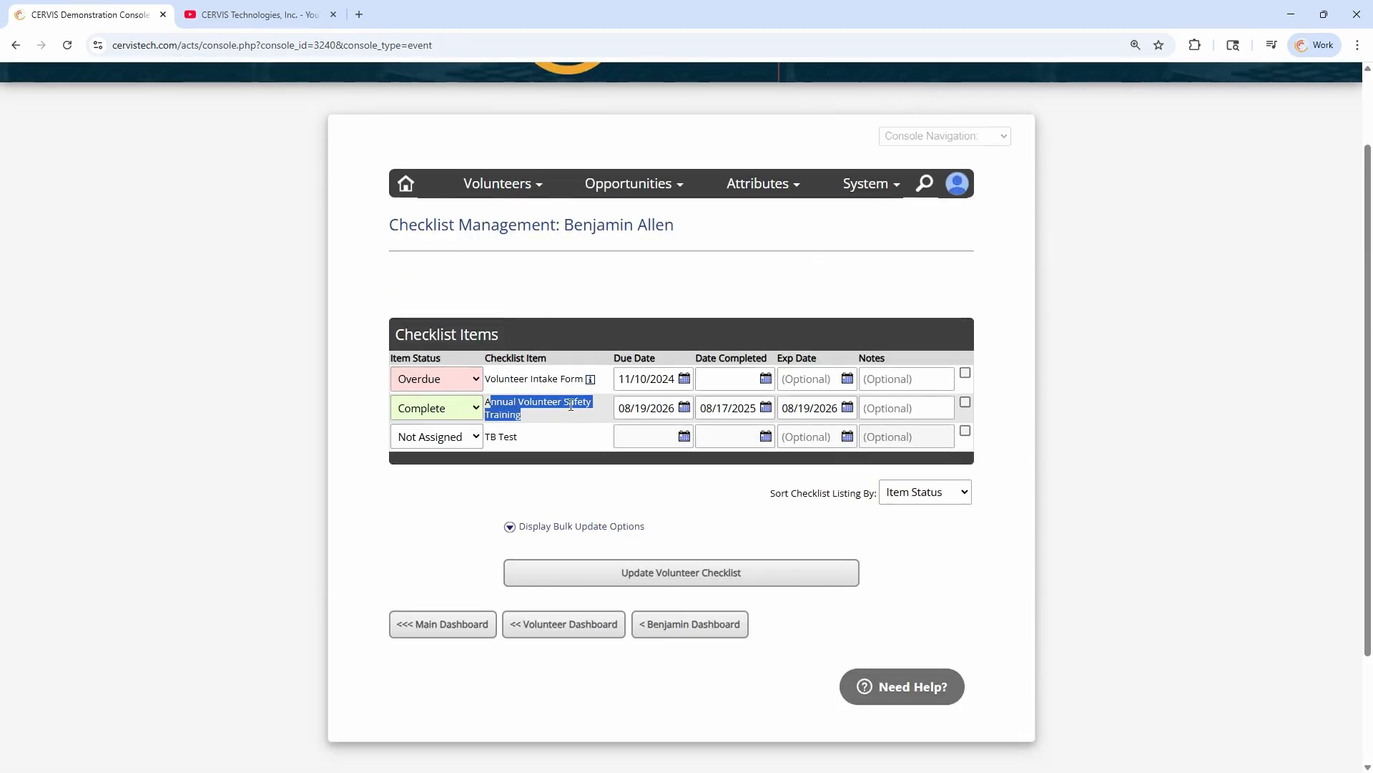
{"action": "left_click", "coordinate": [571, 414]}
Start a new opportunity and restrict its registration to volunteers with the Annual Volunteer Safety Training checklist item
{"action": "mouse_move", "coordinate": [639, 187]}
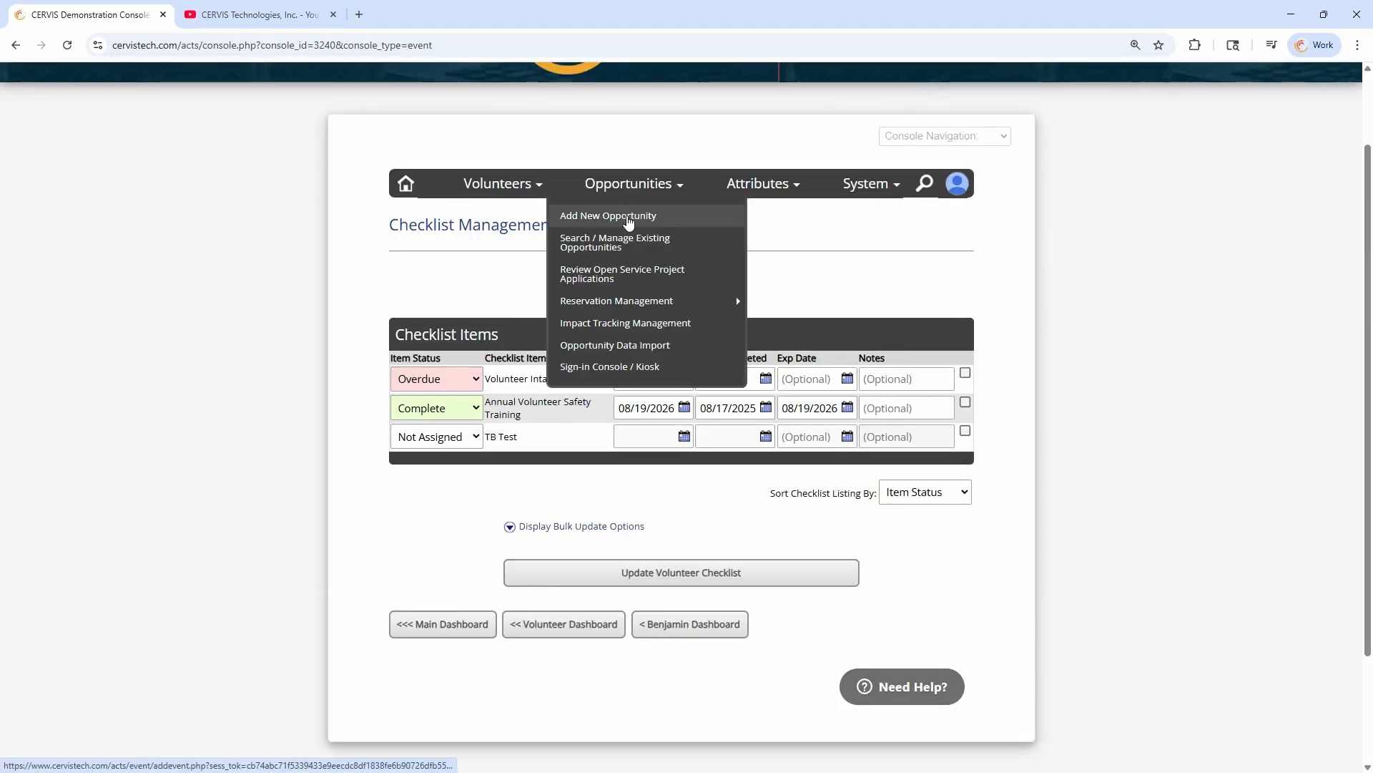
{"action": "left_click", "coordinate": [628, 223]}
{"action": "scroll", "coordinate": [558, 357], "scroll_direction": "down", "scroll_amount": 20}
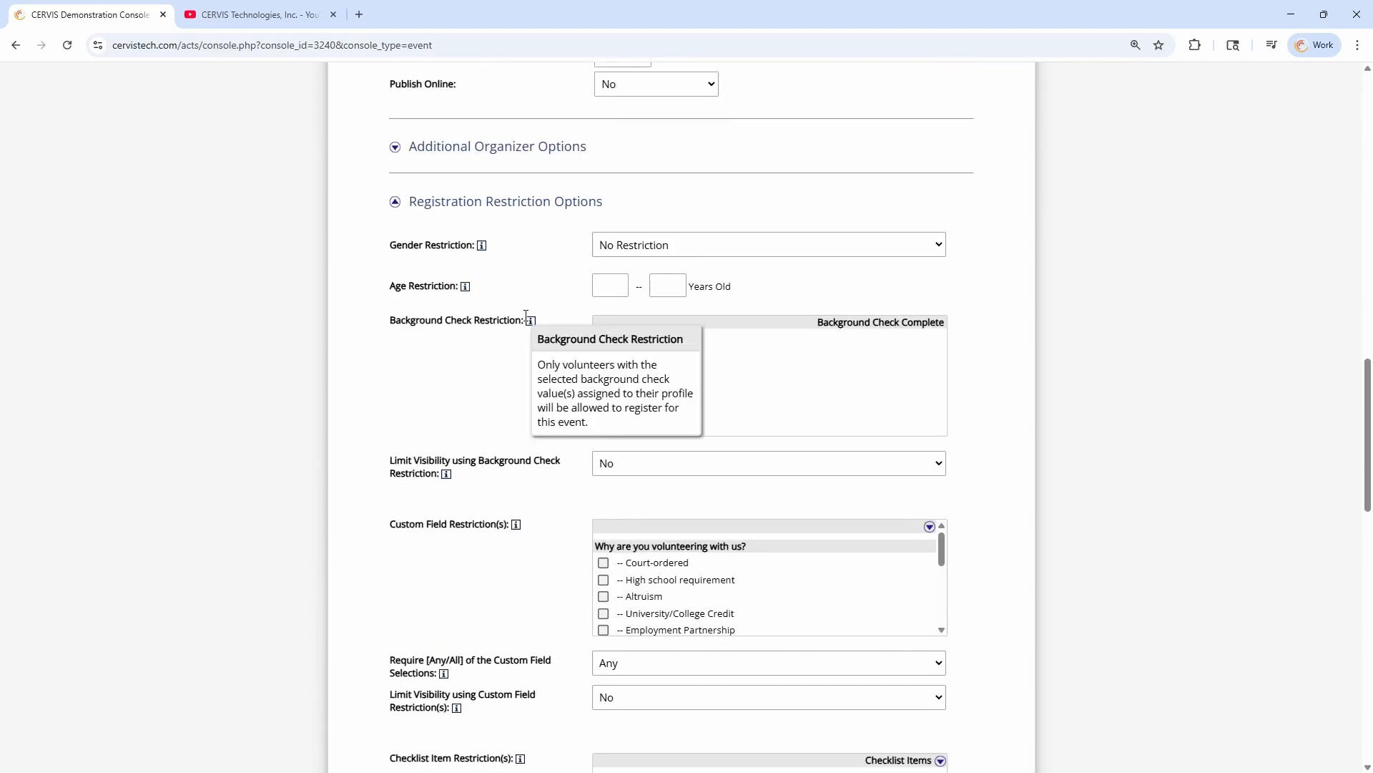
{"action": "scroll", "coordinate": [523, 396], "scroll_direction": "down", "scroll_amount": 5}
{"action": "left_click", "coordinate": [641, 351]}
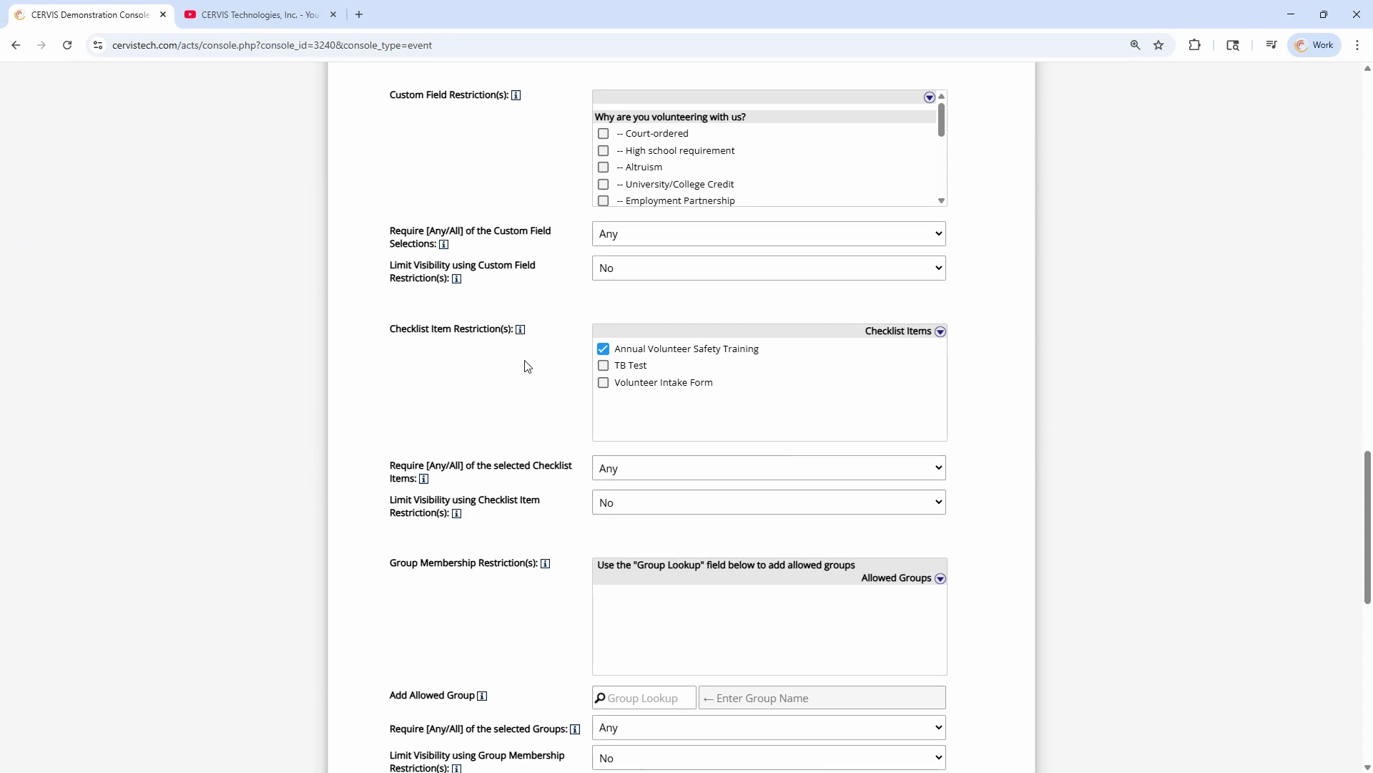
{"action": "left_click_drag", "start_coordinate": [390, 330], "coordinate": [486, 329]}
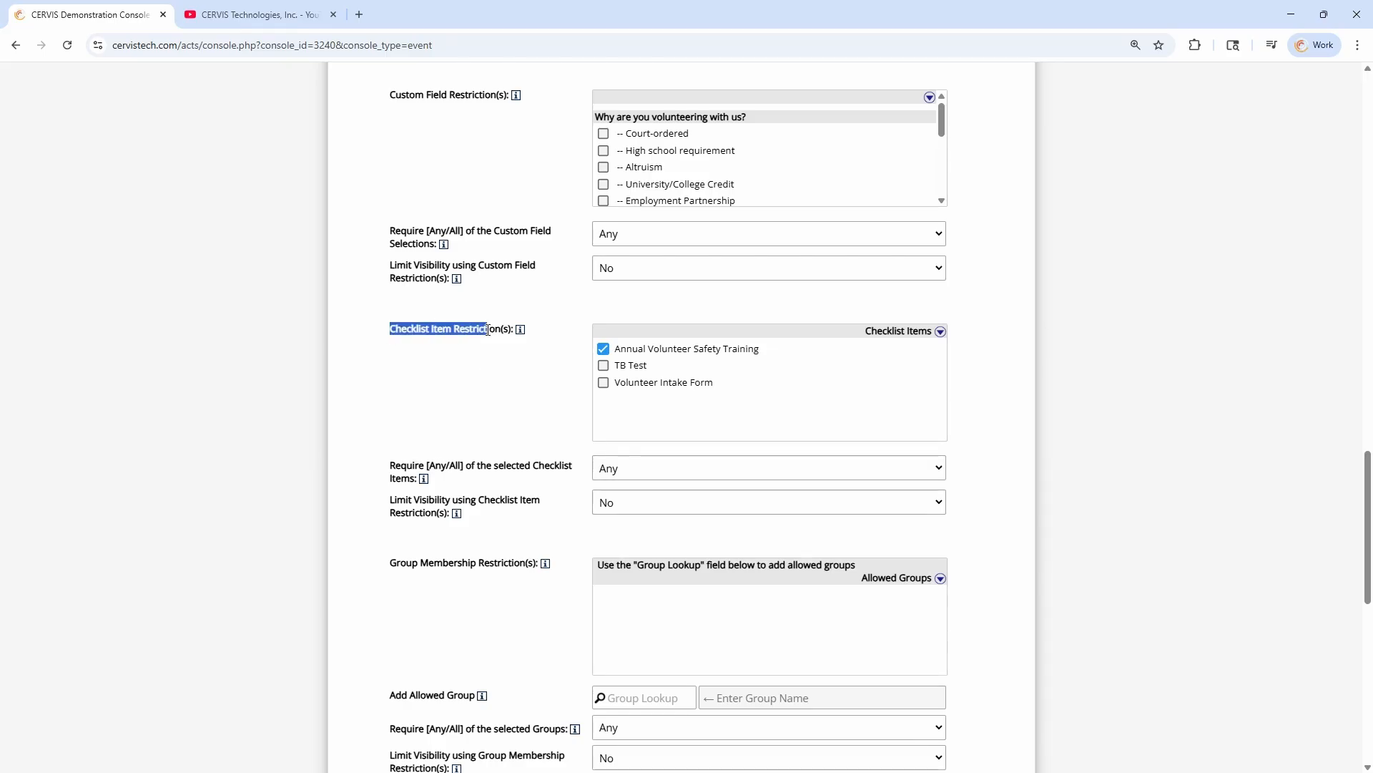
{"action": "left_click", "coordinate": [517, 398]}
Leave the opportunity form for the main dashboard without creating the opportunity
{"action": "scroll", "coordinate": [536, 358], "scroll_direction": "up", "scroll_amount": 3}
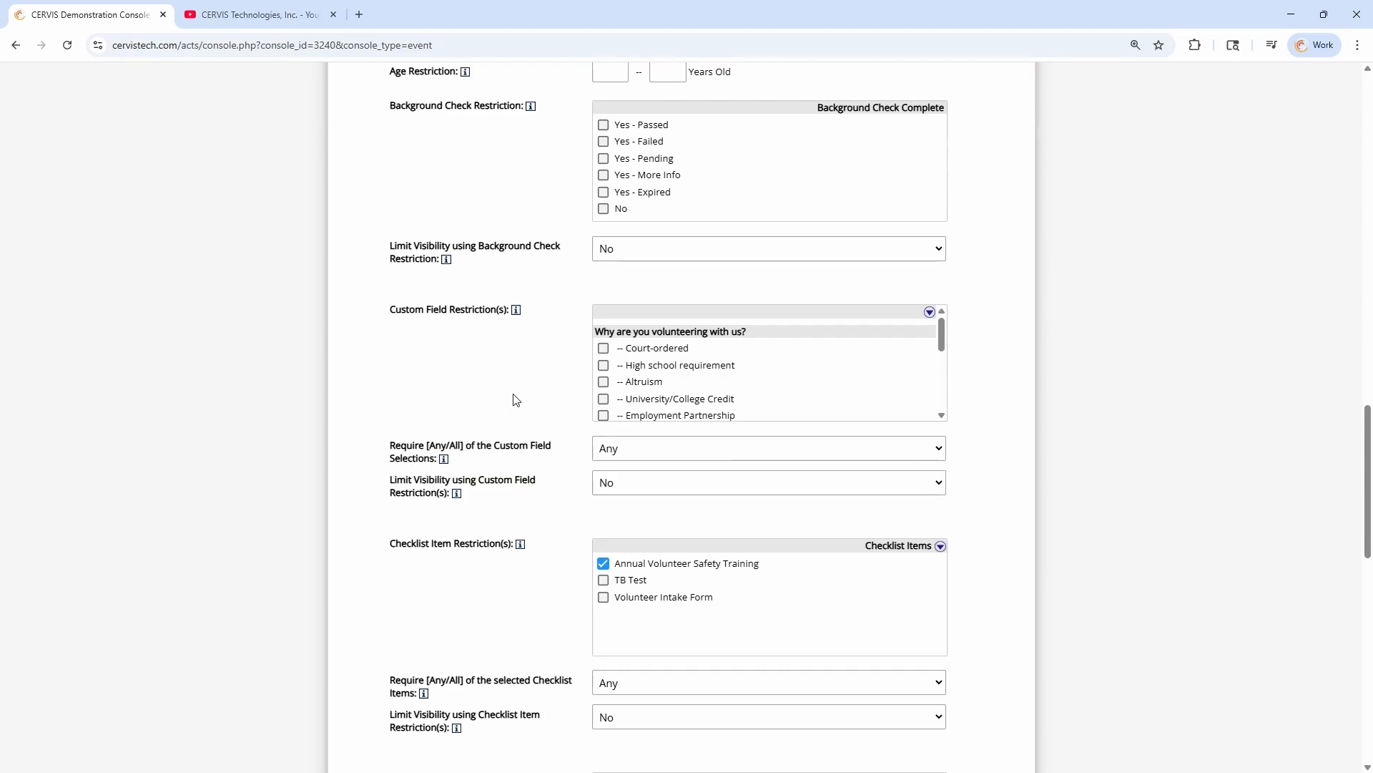
{"action": "scroll", "coordinate": [516, 399], "scroll_direction": "down", "scroll_amount": 15}
{"action": "left_click", "coordinate": [458, 533]}
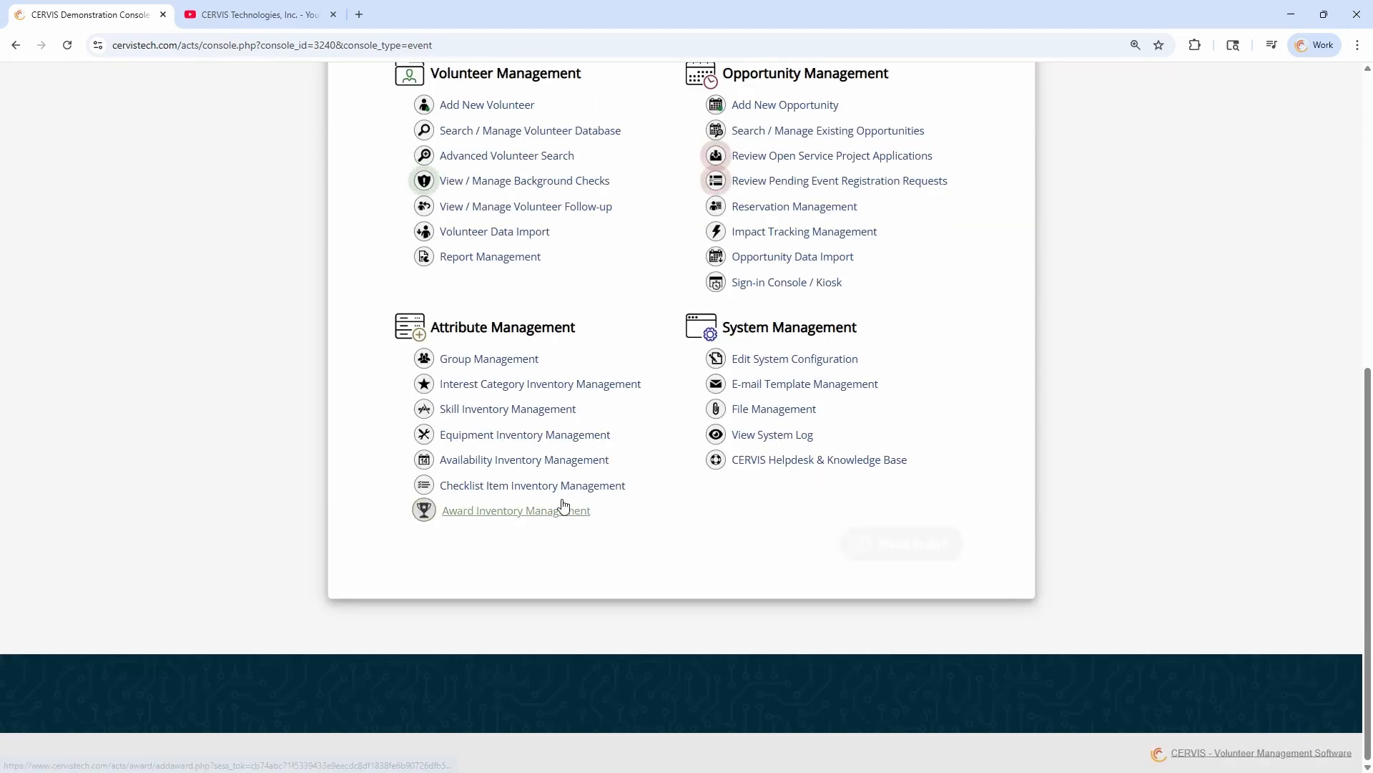
Open the customer support help widget from the main dashboard and search it for "group"
{"action": "scroll", "coordinate": [643, 408], "scroll_direction": "up", "scroll_amount": 3}
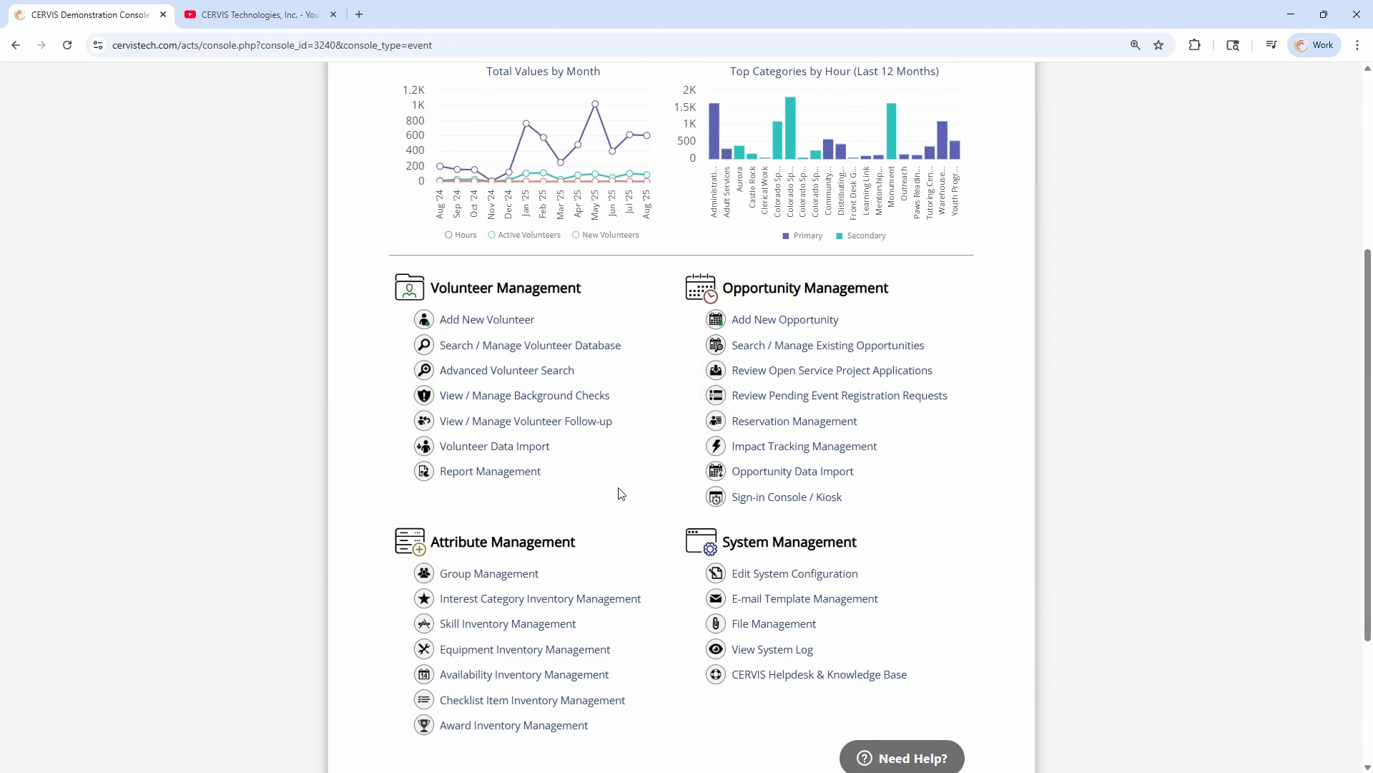
{"action": "scroll", "coordinate": [617, 491], "scroll_direction": "down", "scroll_amount": 1}
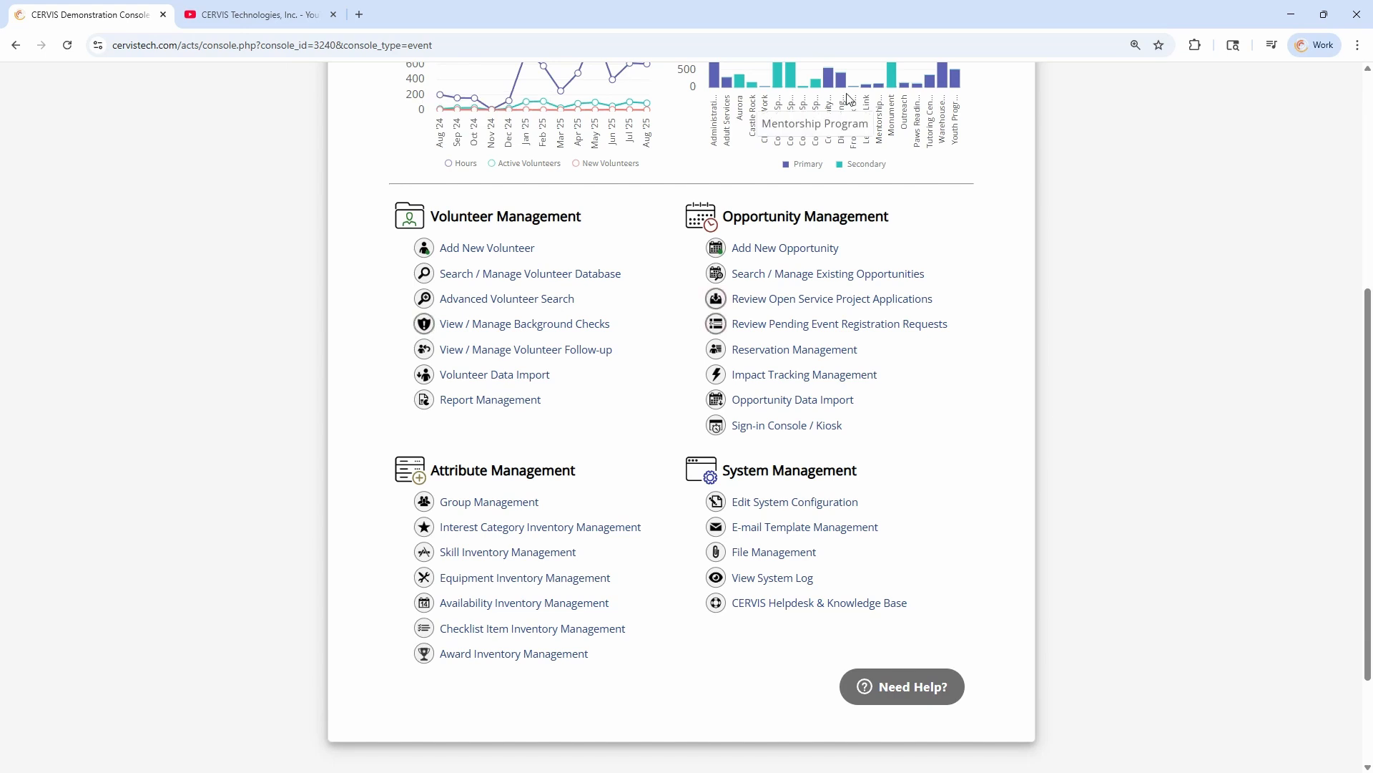
{"action": "left_click", "coordinate": [919, 694]}
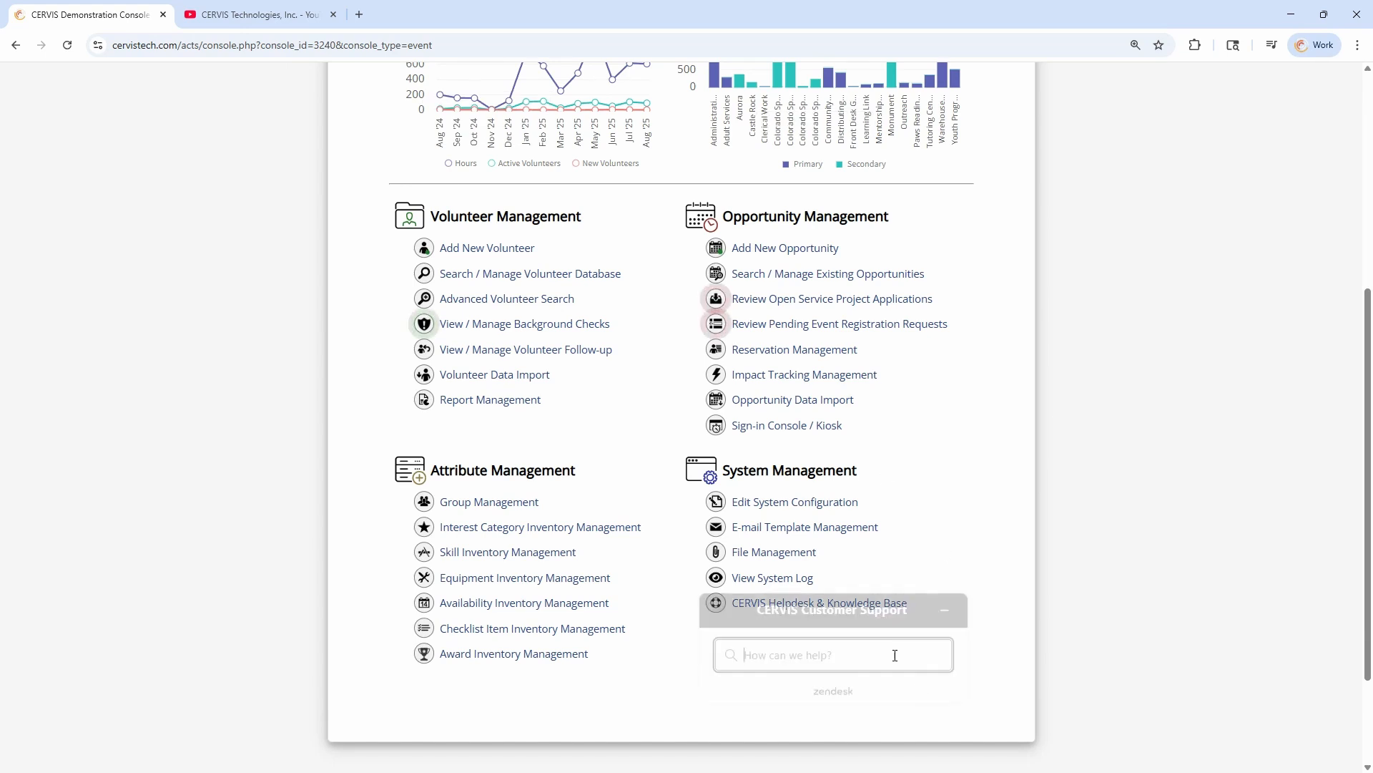
{"action": "type", "text": "group"}
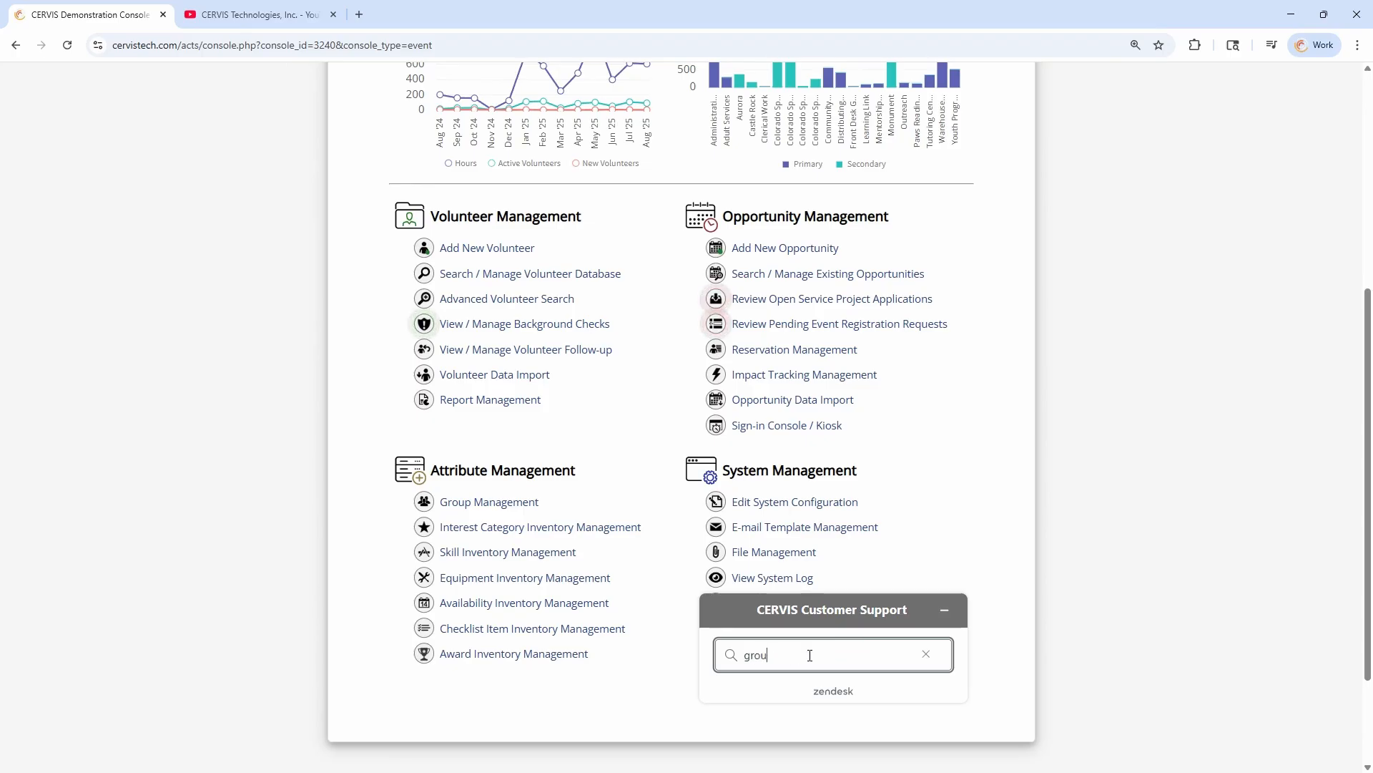
{"action": "key", "text": "Return"}
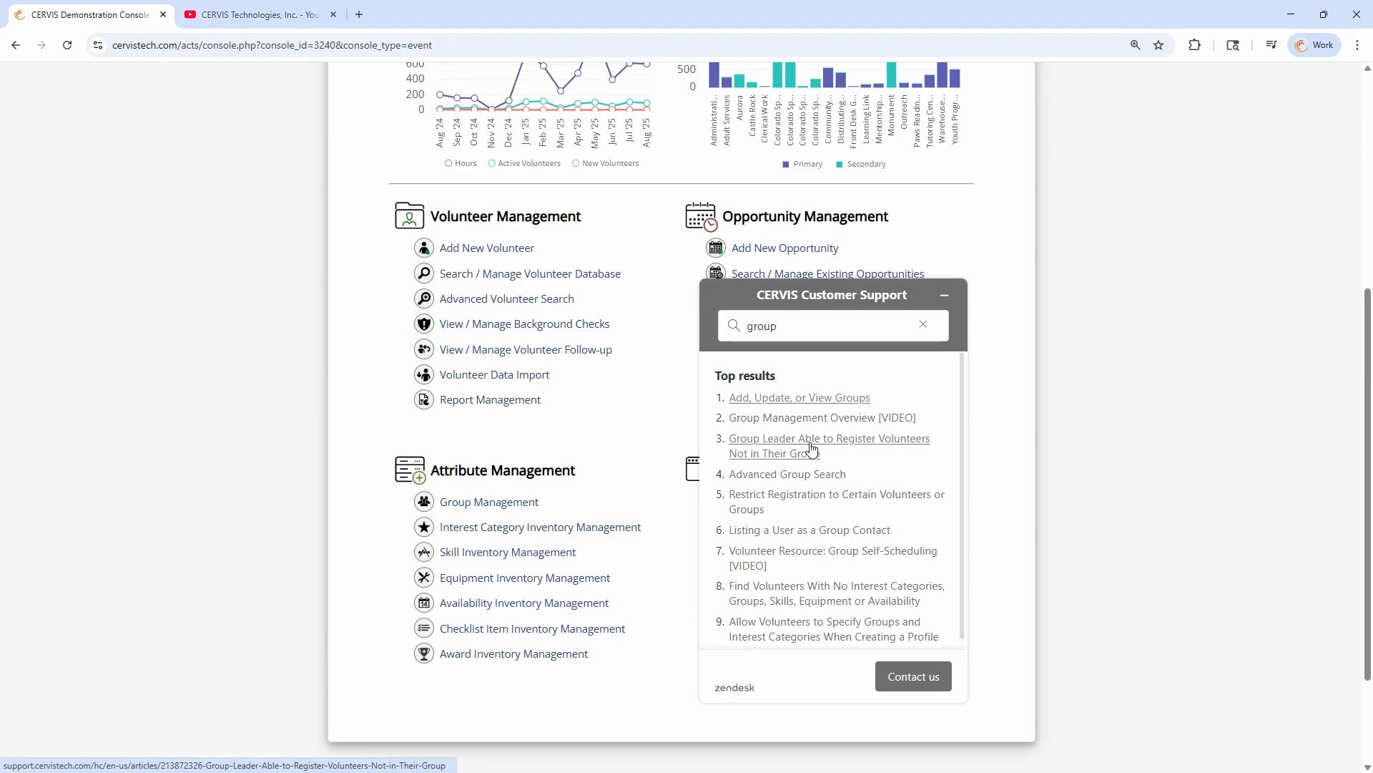
Open the Restrict Registration to Certain Volunteers or Groups article, view it as a full support page, and read the restriction criteria
{"action": "left_click", "coordinate": [787, 495]}
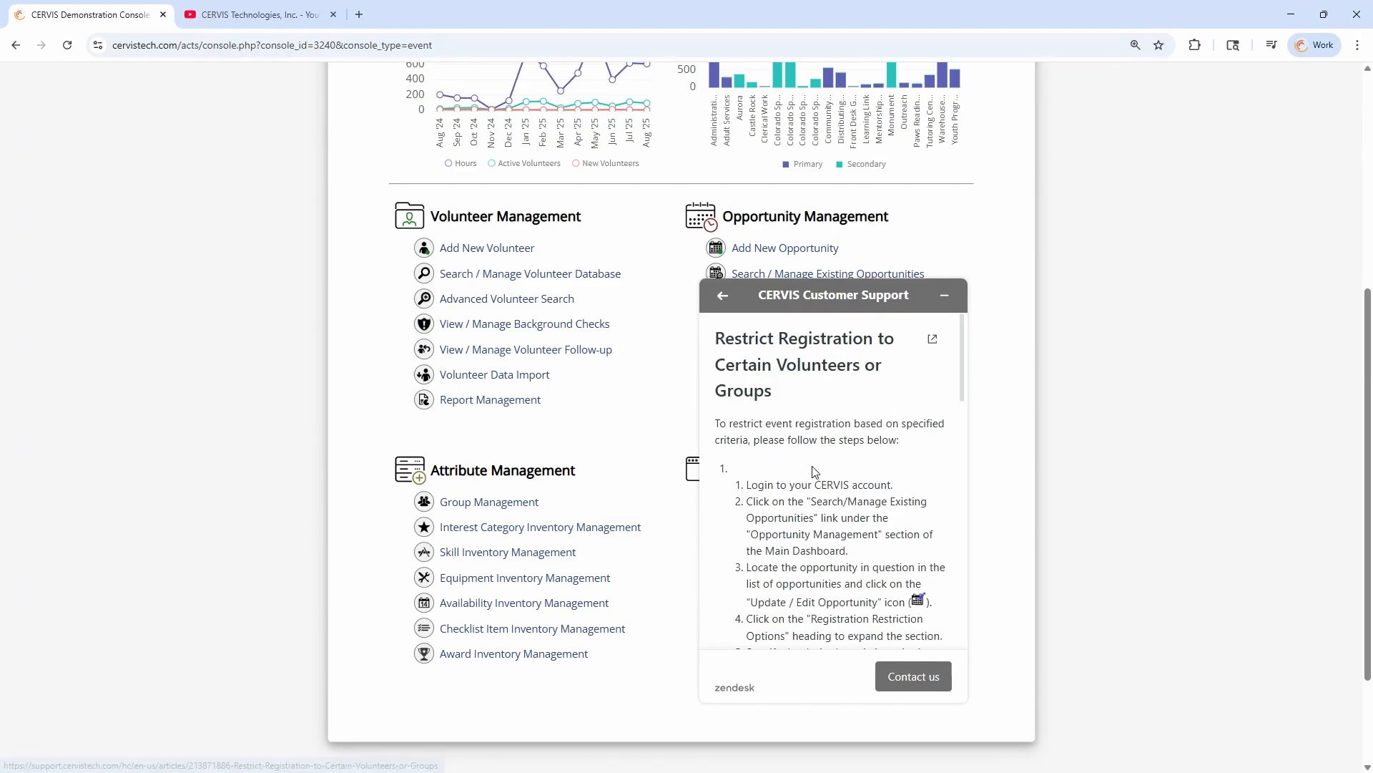
{"action": "scroll", "coordinate": [826, 431], "scroll_direction": "down", "scroll_amount": 5}
{"action": "scroll", "coordinate": [812, 438], "scroll_direction": "up", "scroll_amount": 6}
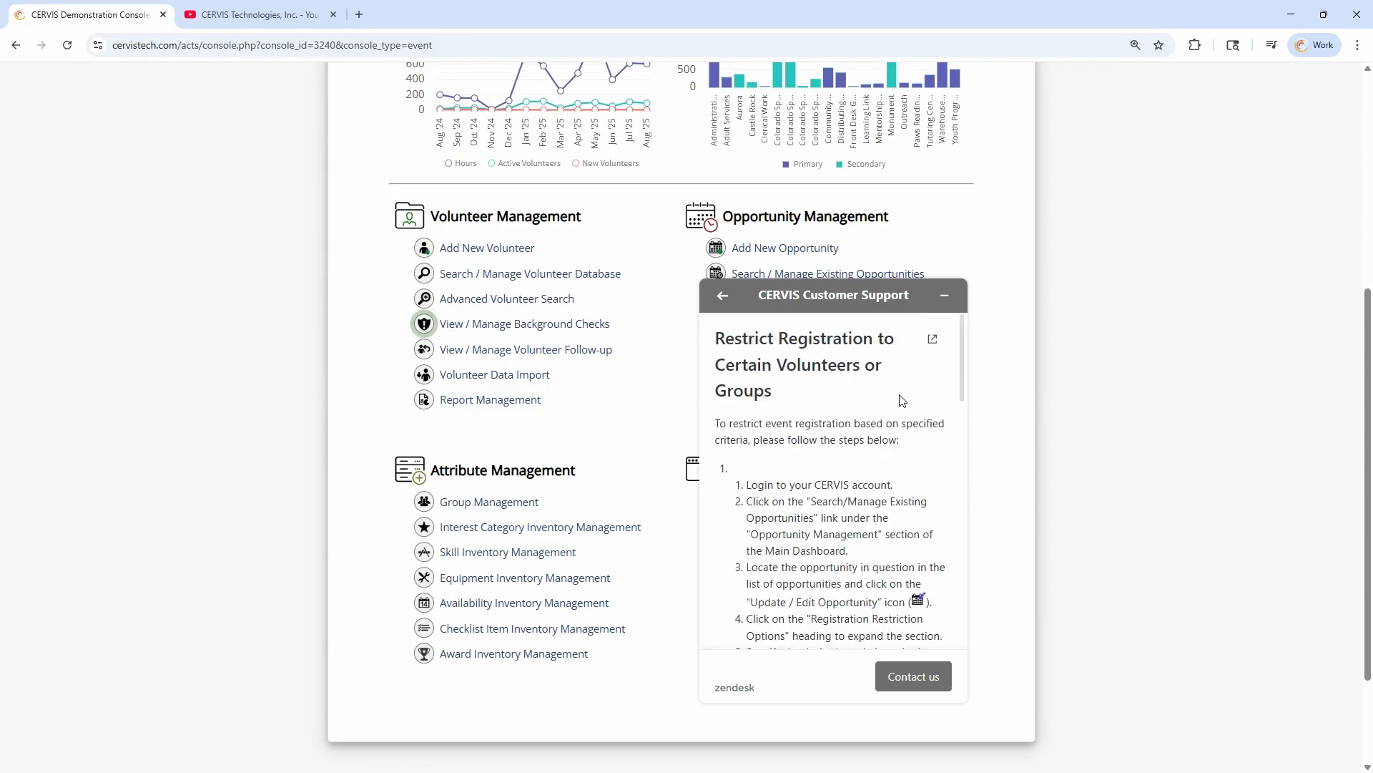
{"action": "left_click", "coordinate": [932, 340]}
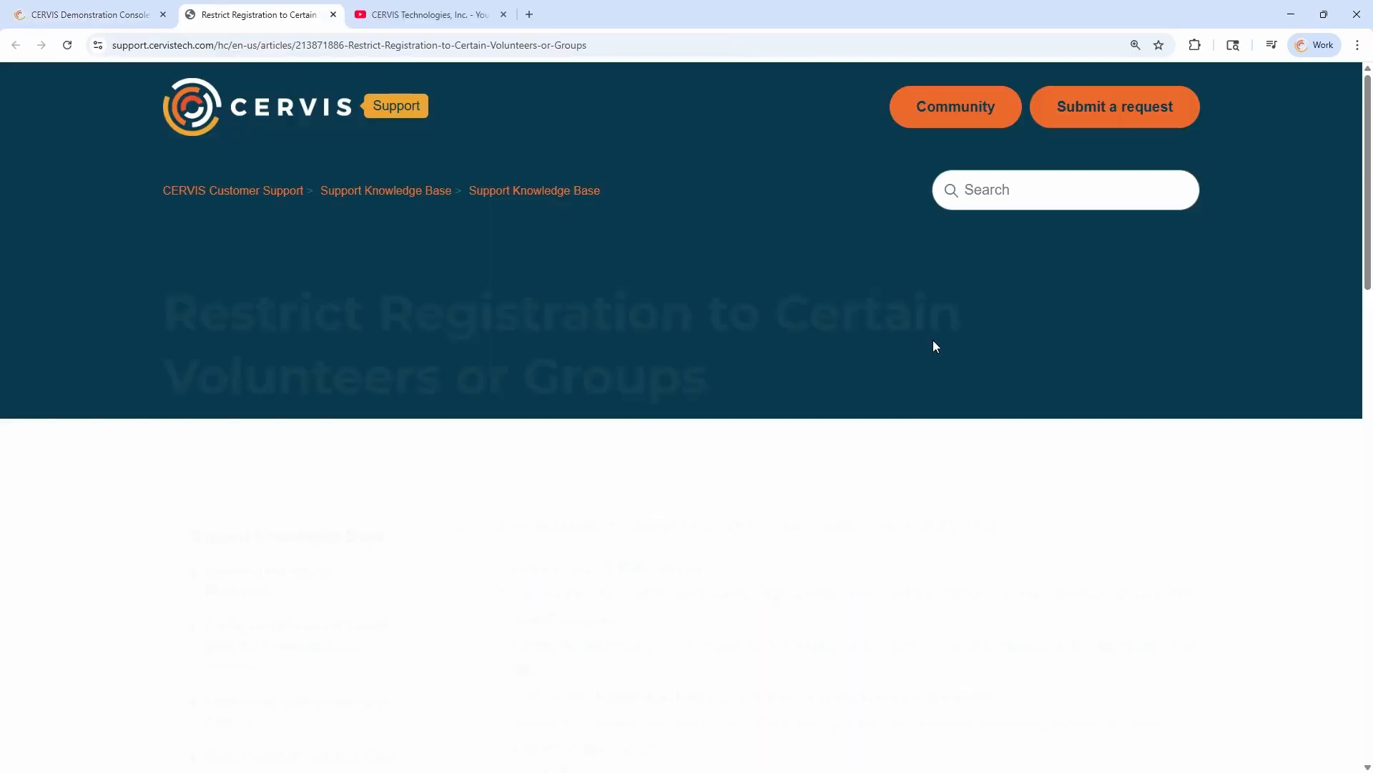
{"action": "scroll", "coordinate": [865, 350], "scroll_direction": "down", "scroll_amount": 6}
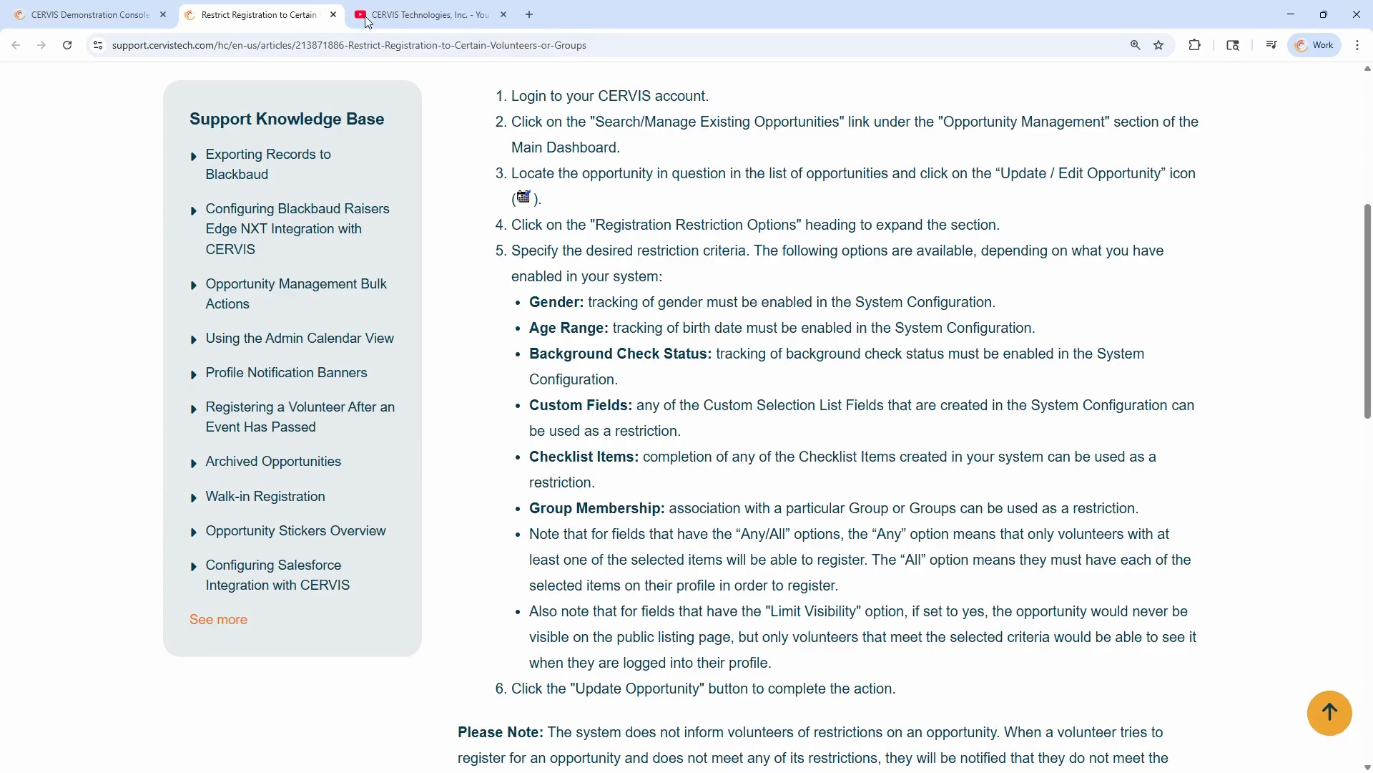
Return to the demonstration console, view the Priority Email Support contact form, and minimize the help widget without sending a request
{"action": "left_click", "coordinate": [89, 14]}
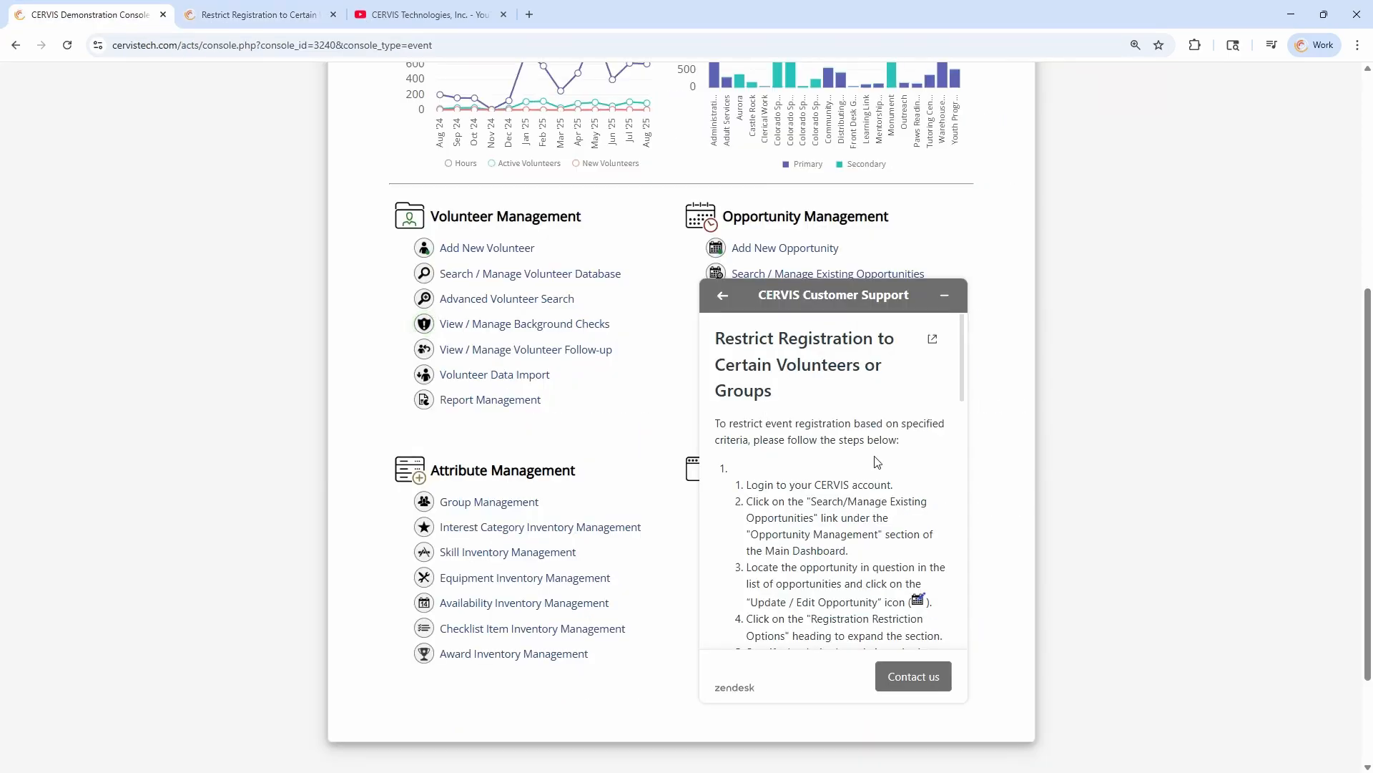
{"action": "left_click", "coordinate": [722, 295]}
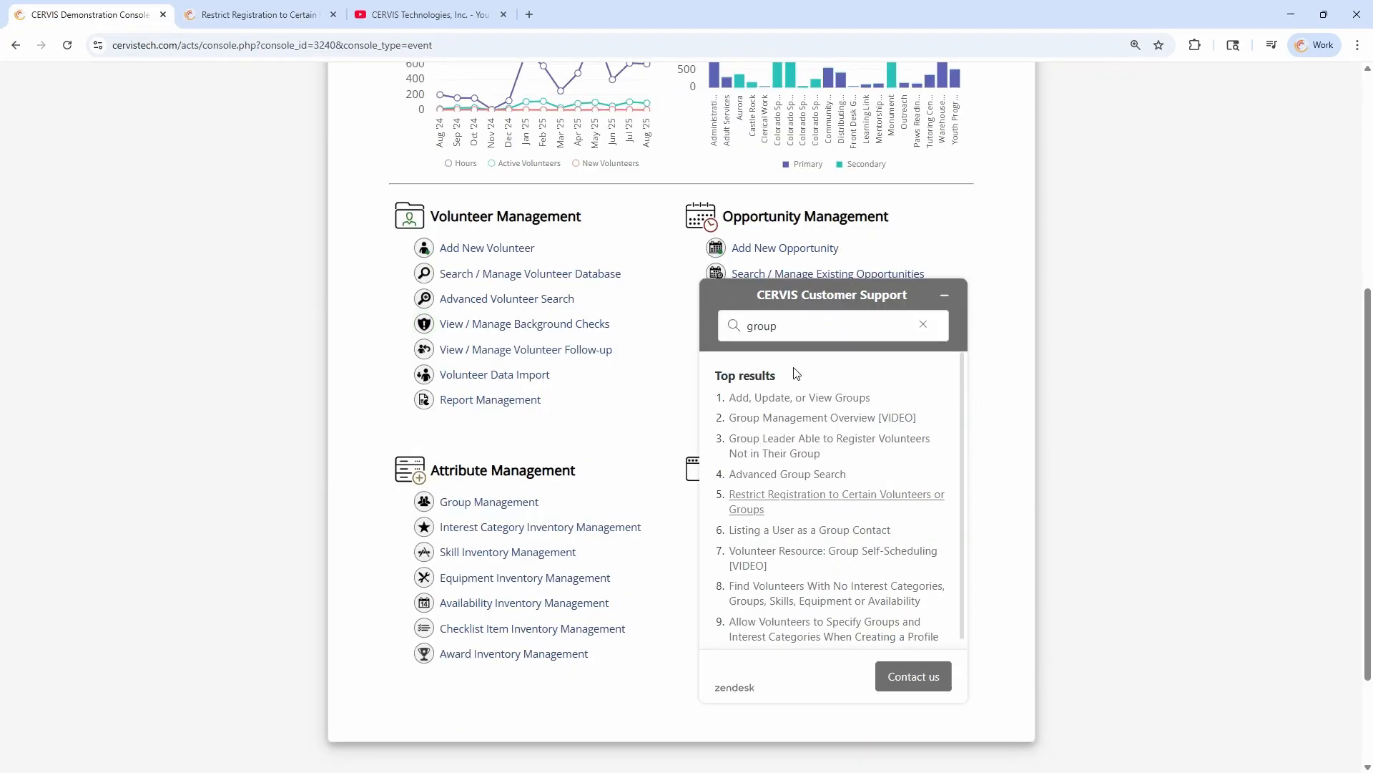
{"action": "double_click", "coordinate": [783, 328]}
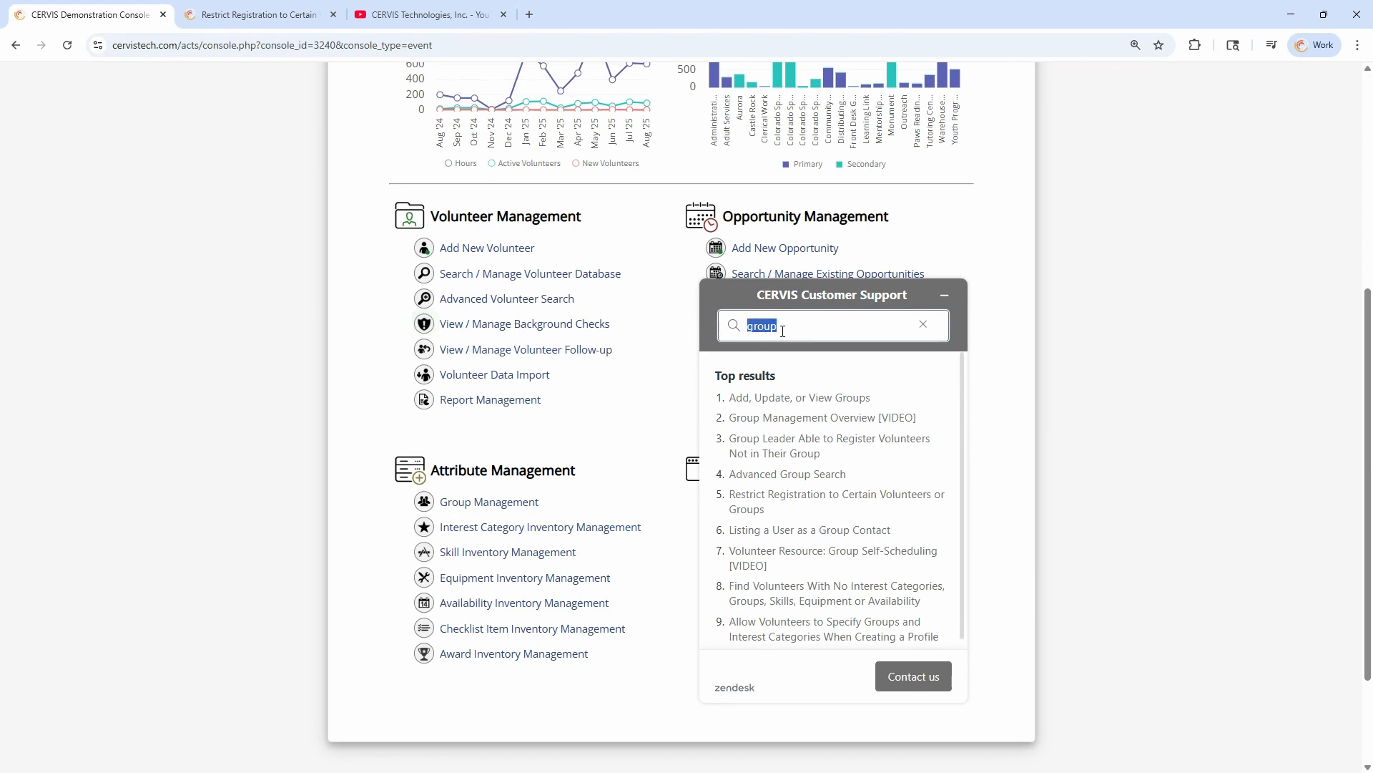
{"action": "left_click", "coordinate": [776, 327]}
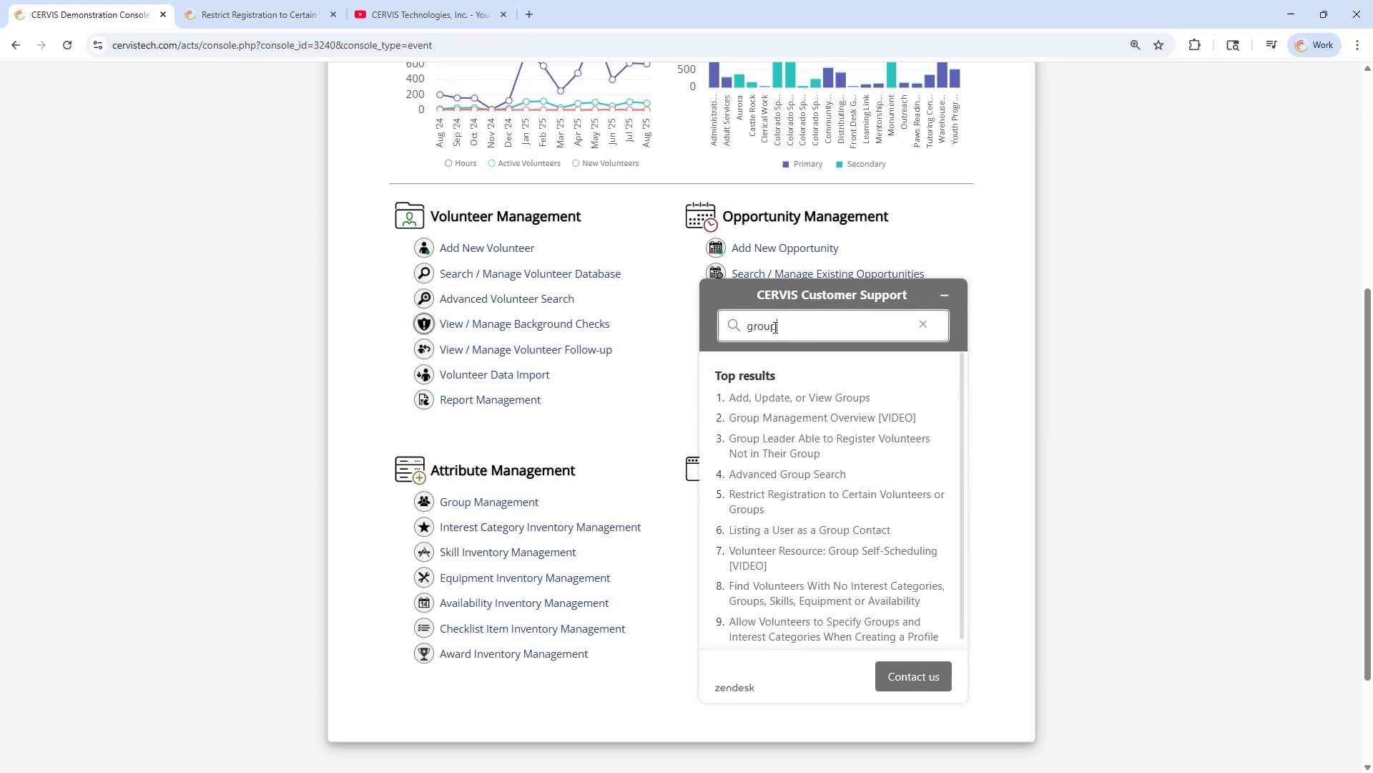
{"action": "left_click", "coordinate": [923, 683]}
{"action": "left_click", "coordinate": [819, 546]}
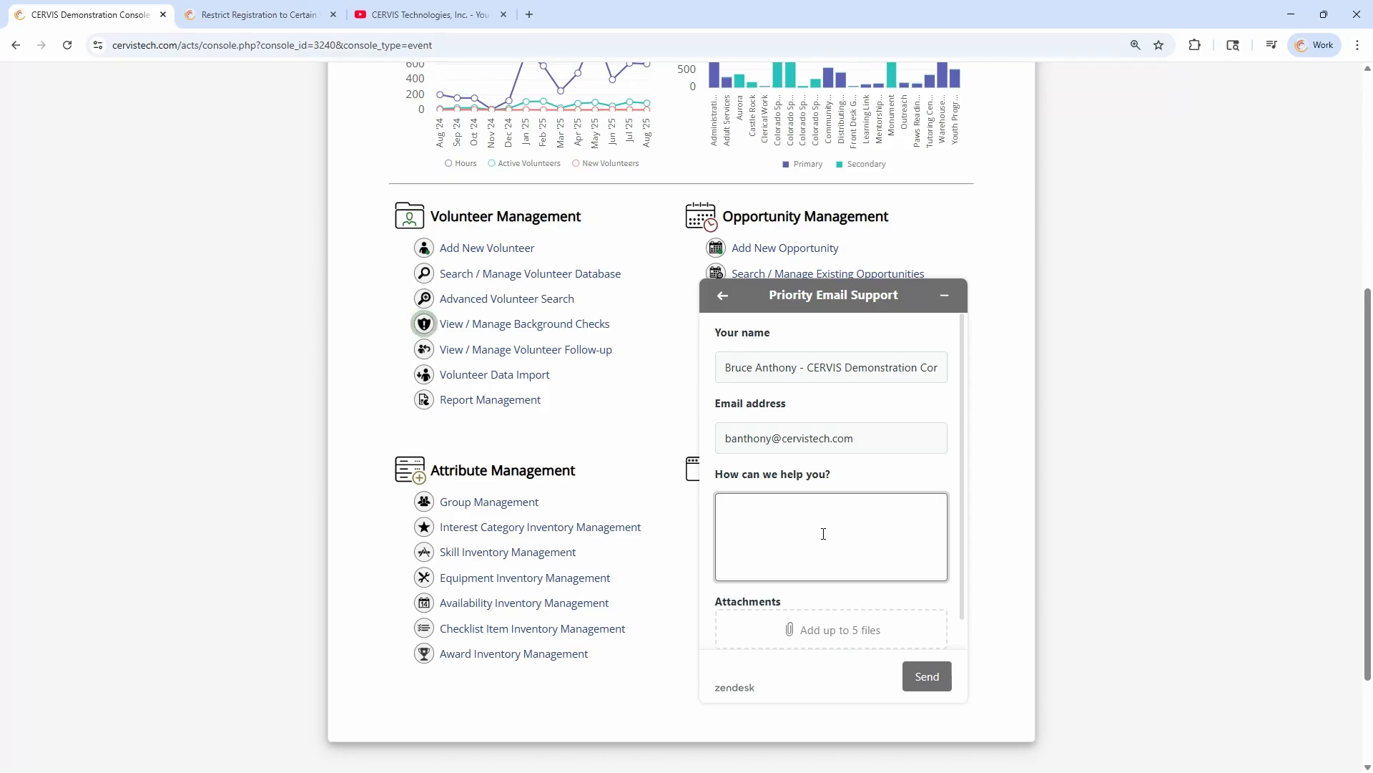
{"action": "left_click", "coordinate": [944, 294]}
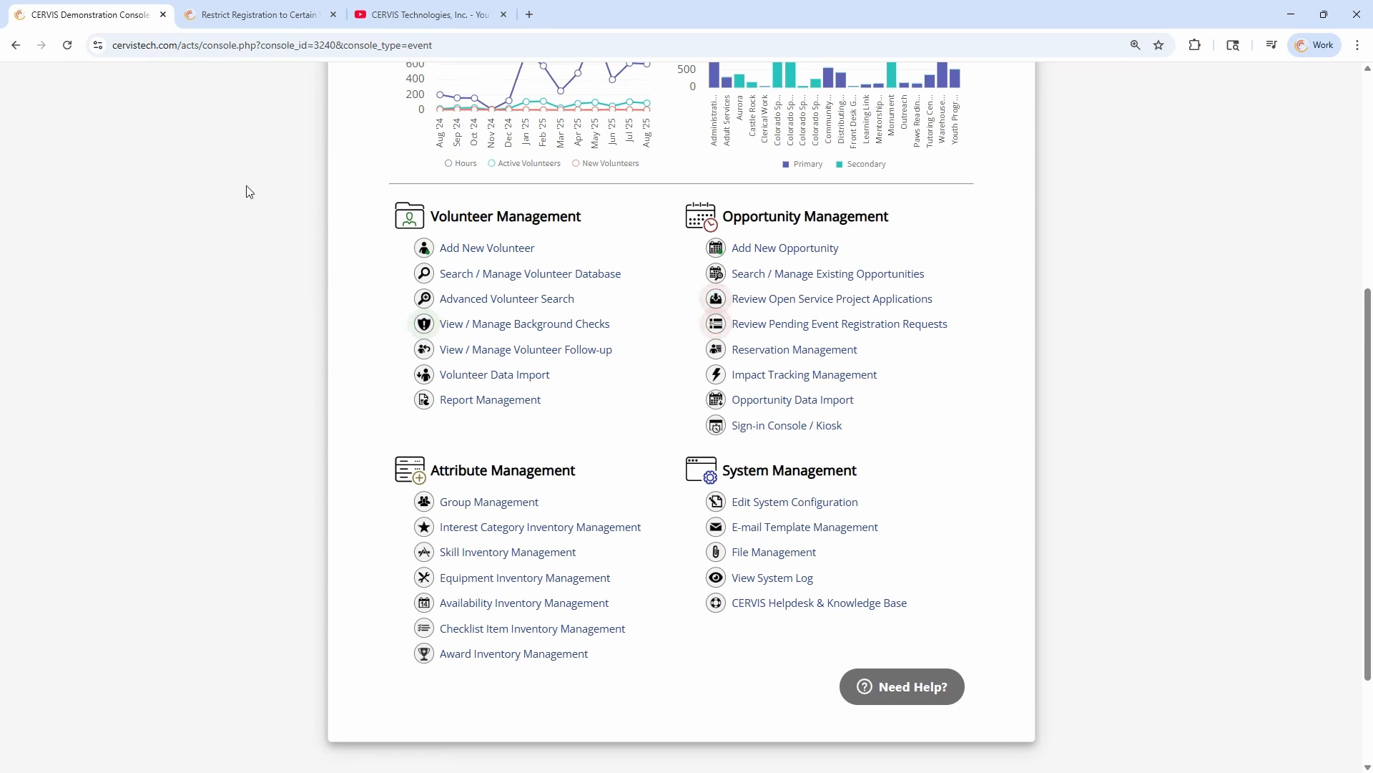
Switch to the CERVIS Technologies YouTube channel, browse its uploaded videos, and return to the channel home page with the featured video paused
{"action": "left_click", "coordinate": [409, 15]}
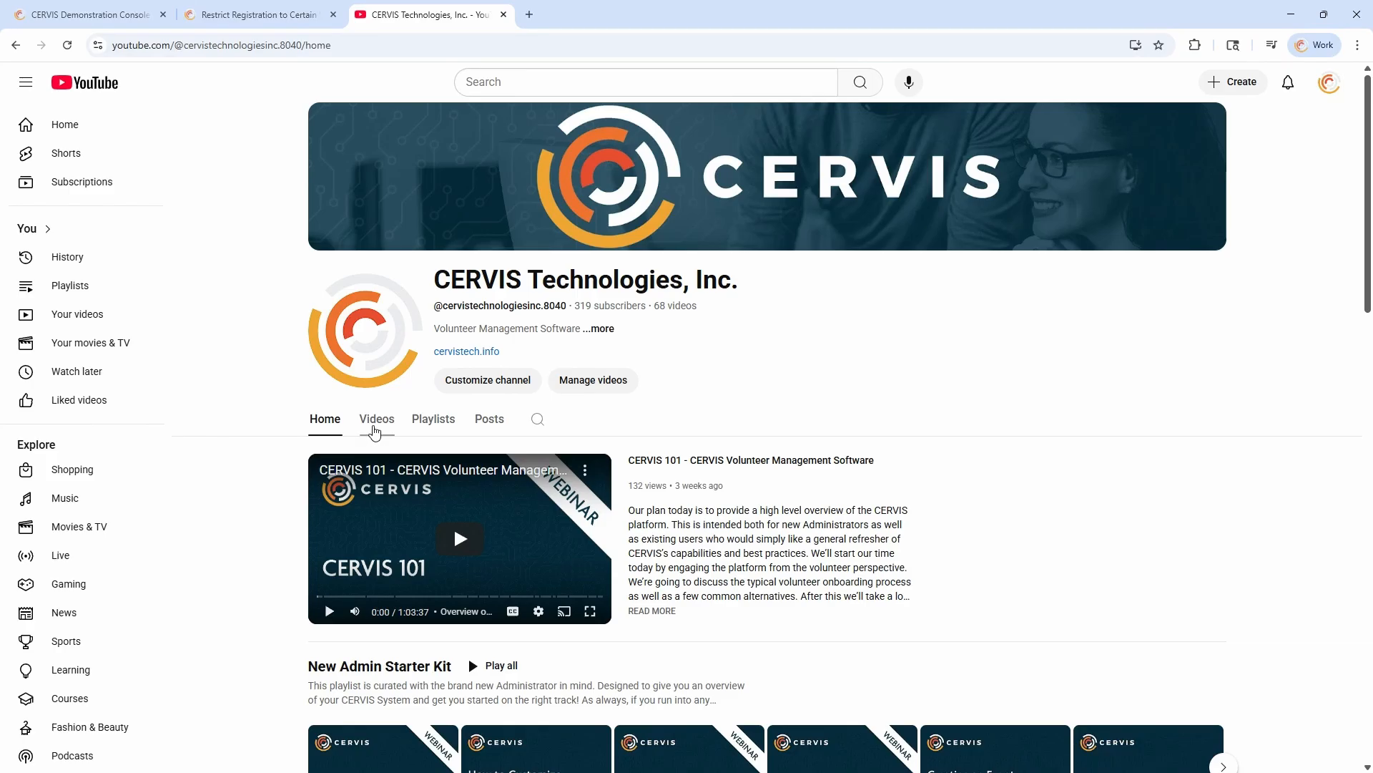
{"action": "left_click", "coordinate": [374, 432]}
{"action": "scroll", "coordinate": [286, 443], "scroll_direction": "down", "scroll_amount": 5}
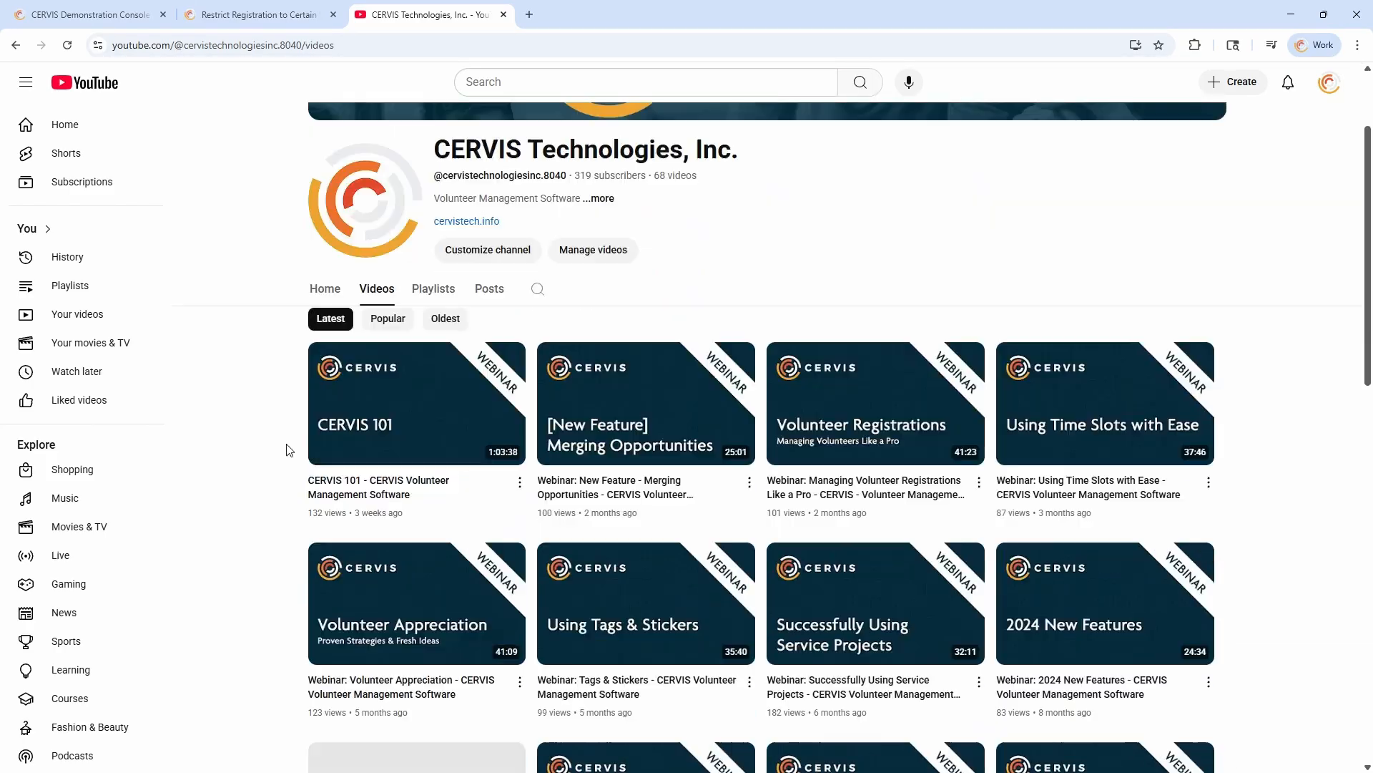
{"action": "scroll", "coordinate": [307, 413], "scroll_direction": "up", "scroll_amount": 2}
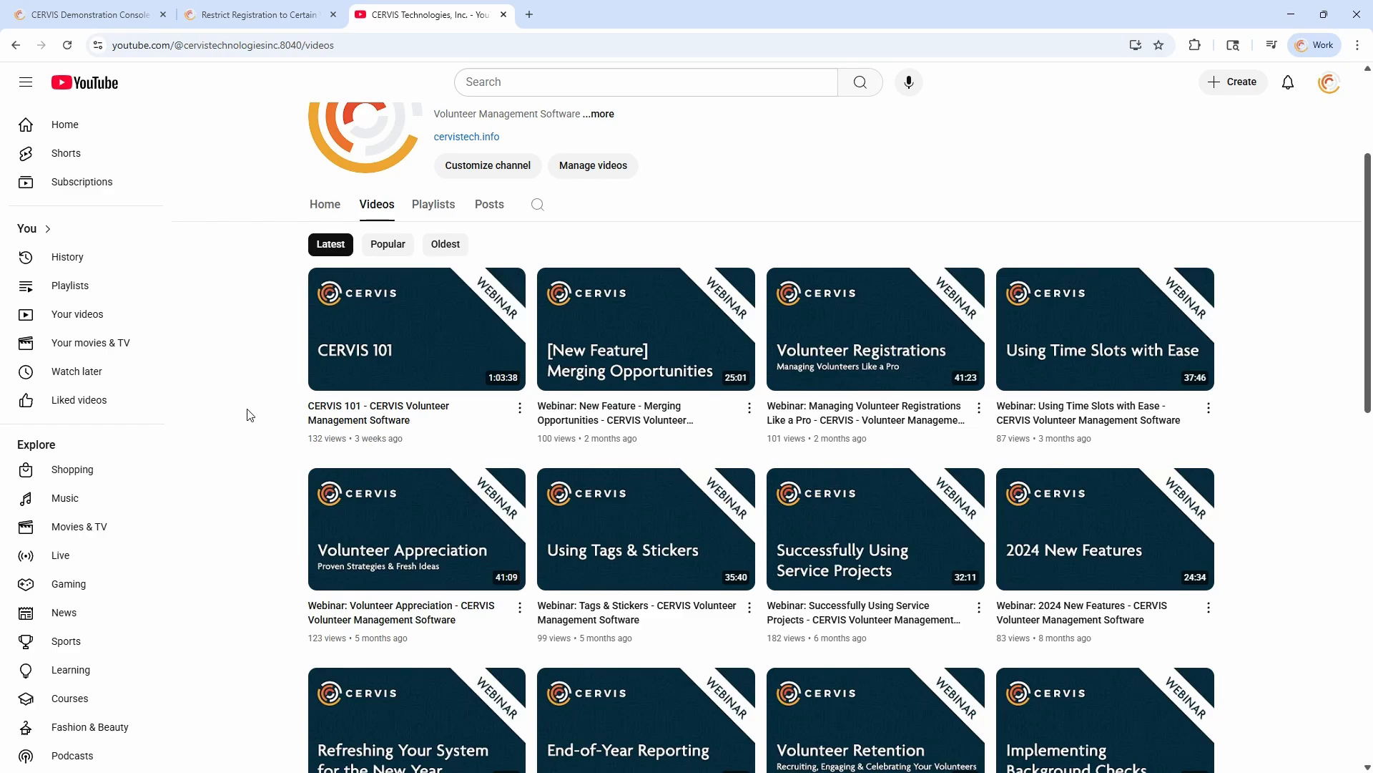
{"action": "scroll", "coordinate": [252, 407], "scroll_direction": "down", "scroll_amount": 3}
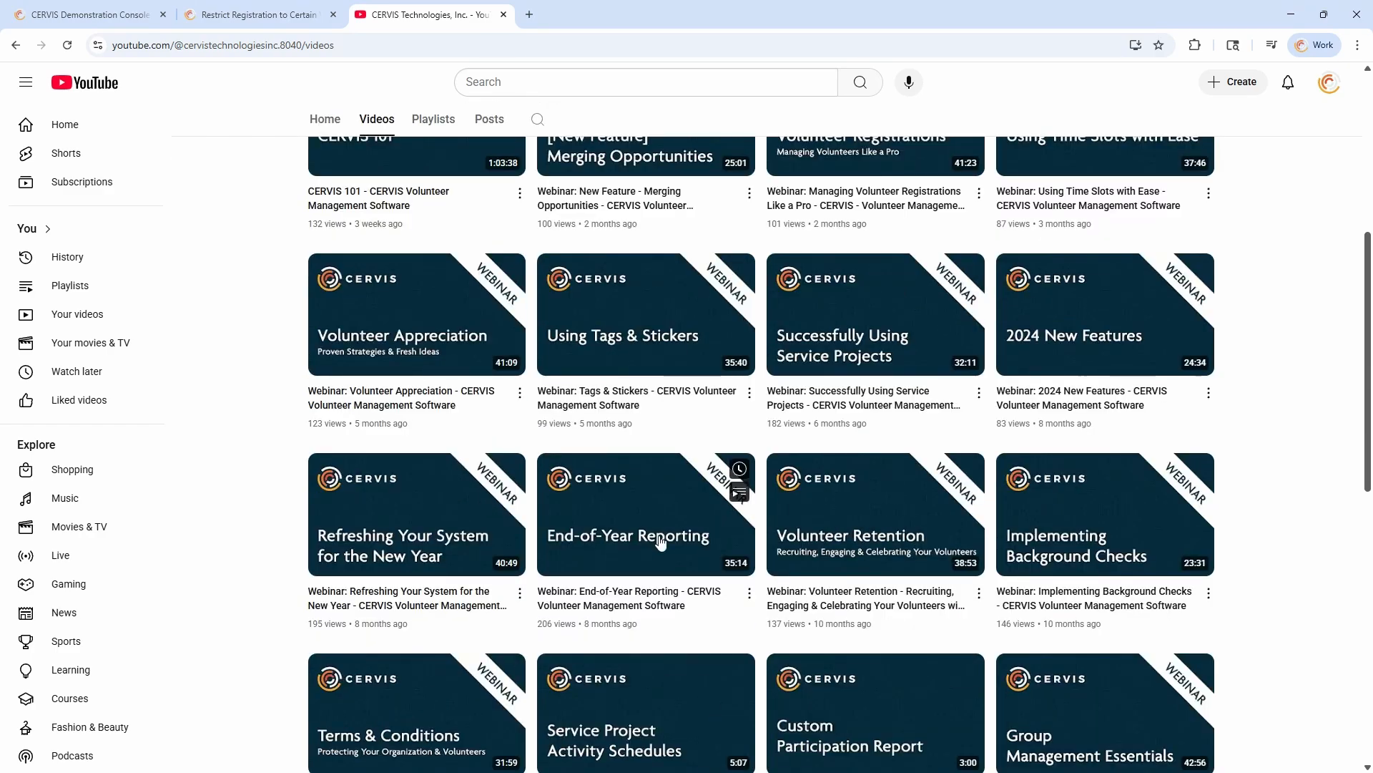
{"action": "scroll", "coordinate": [594, 529], "scroll_direction": "down", "scroll_amount": 3}
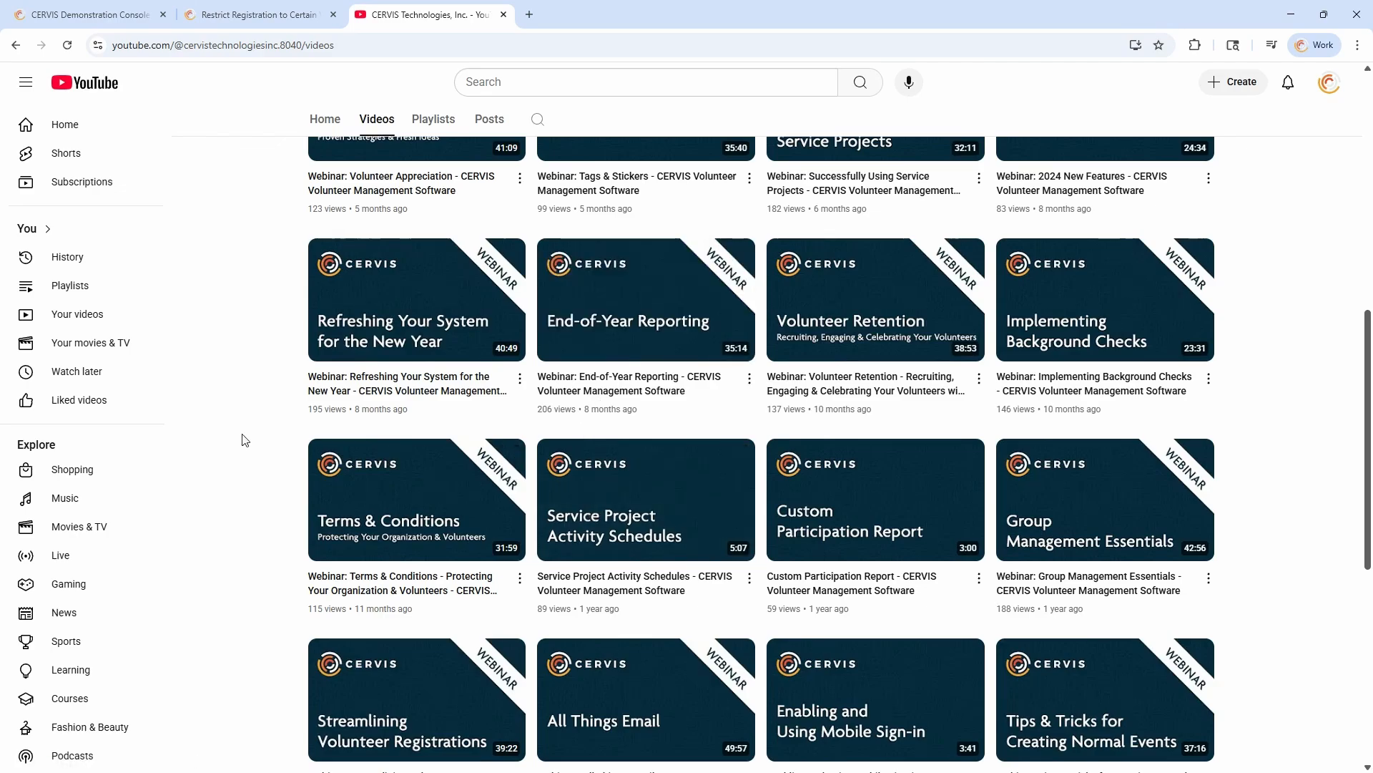
{"action": "scroll", "coordinate": [252, 446], "scroll_direction": "down", "scroll_amount": 3}
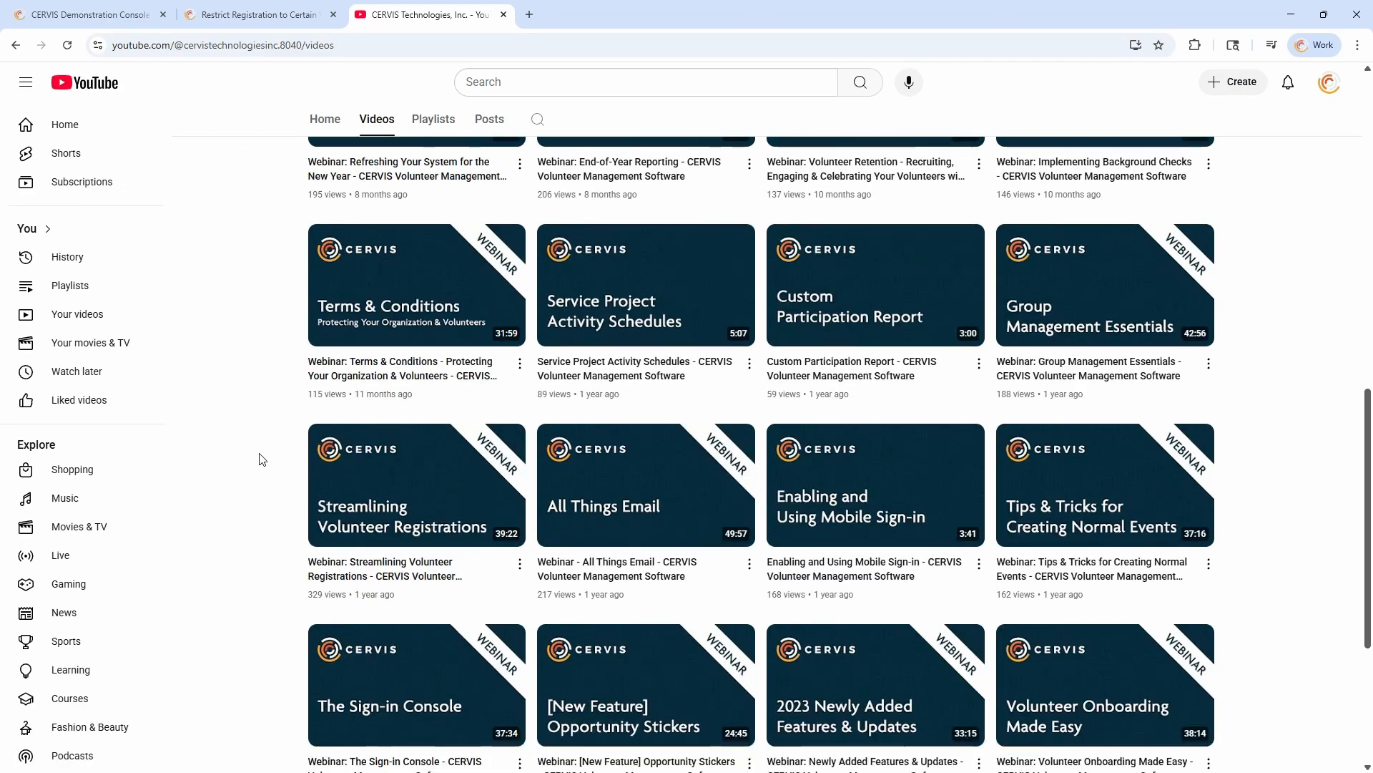
{"action": "scroll", "coordinate": [258, 451], "scroll_direction": "up", "scroll_amount": 11}
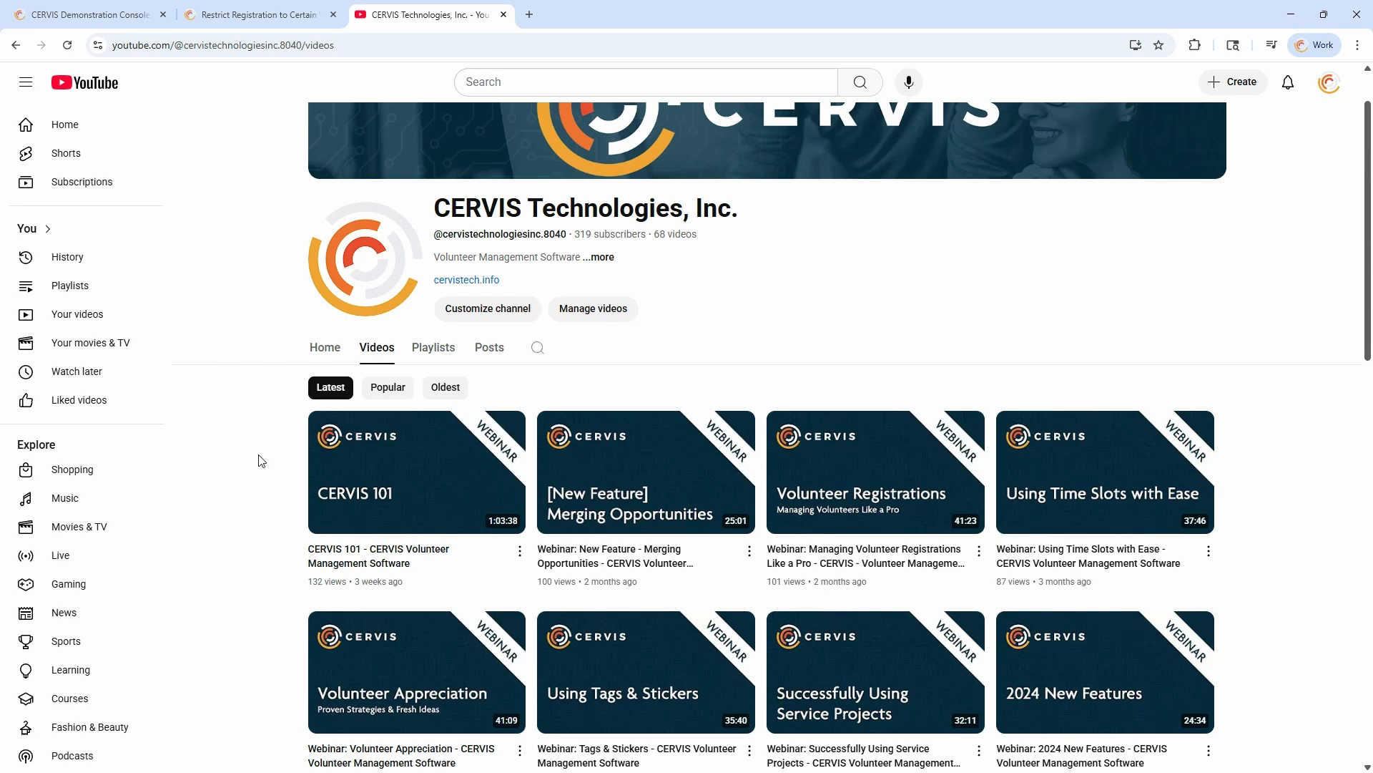
{"action": "left_click", "coordinate": [325, 347]}
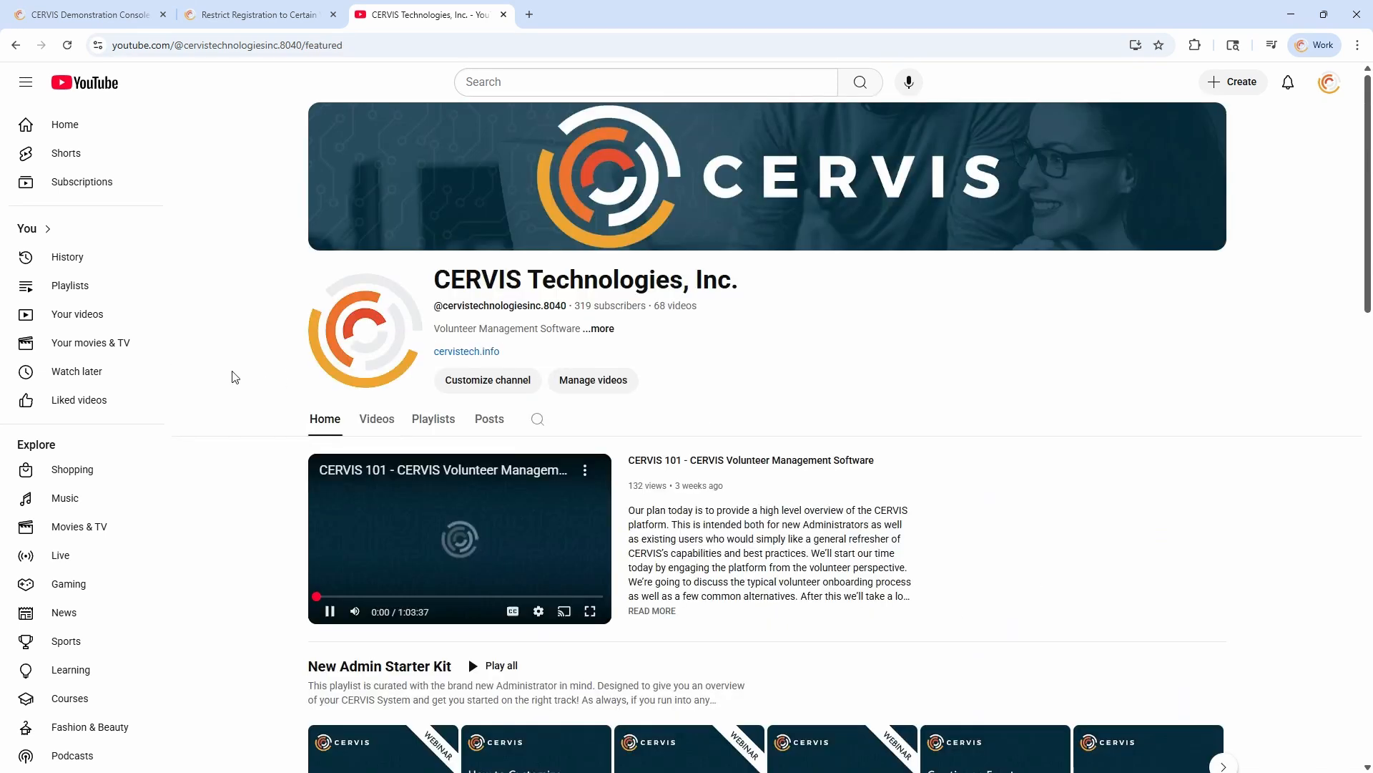
{"action": "left_click", "coordinate": [369, 564]}
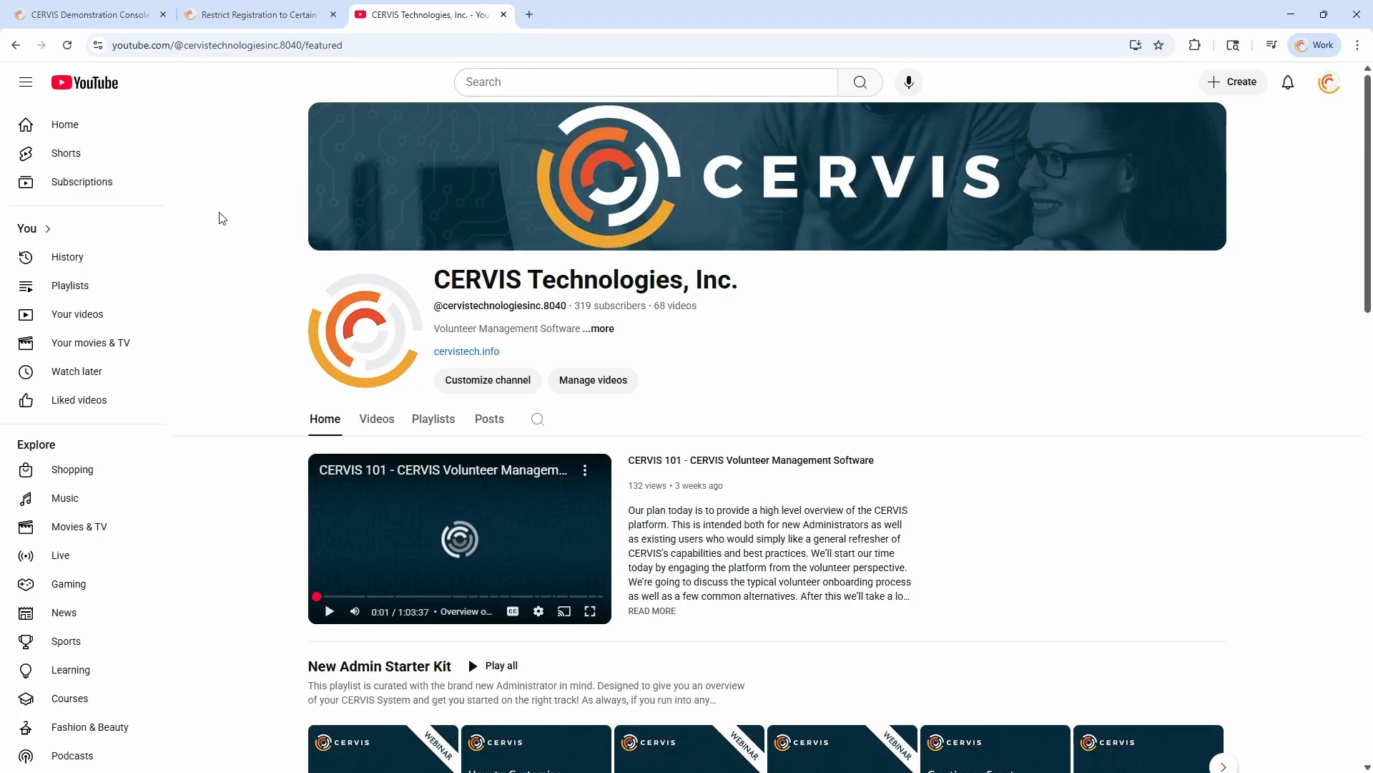
Close the YouTube channel and support article pages and return to the charts on the console's main dashboard
{"action": "left_click", "coordinate": [504, 15]}
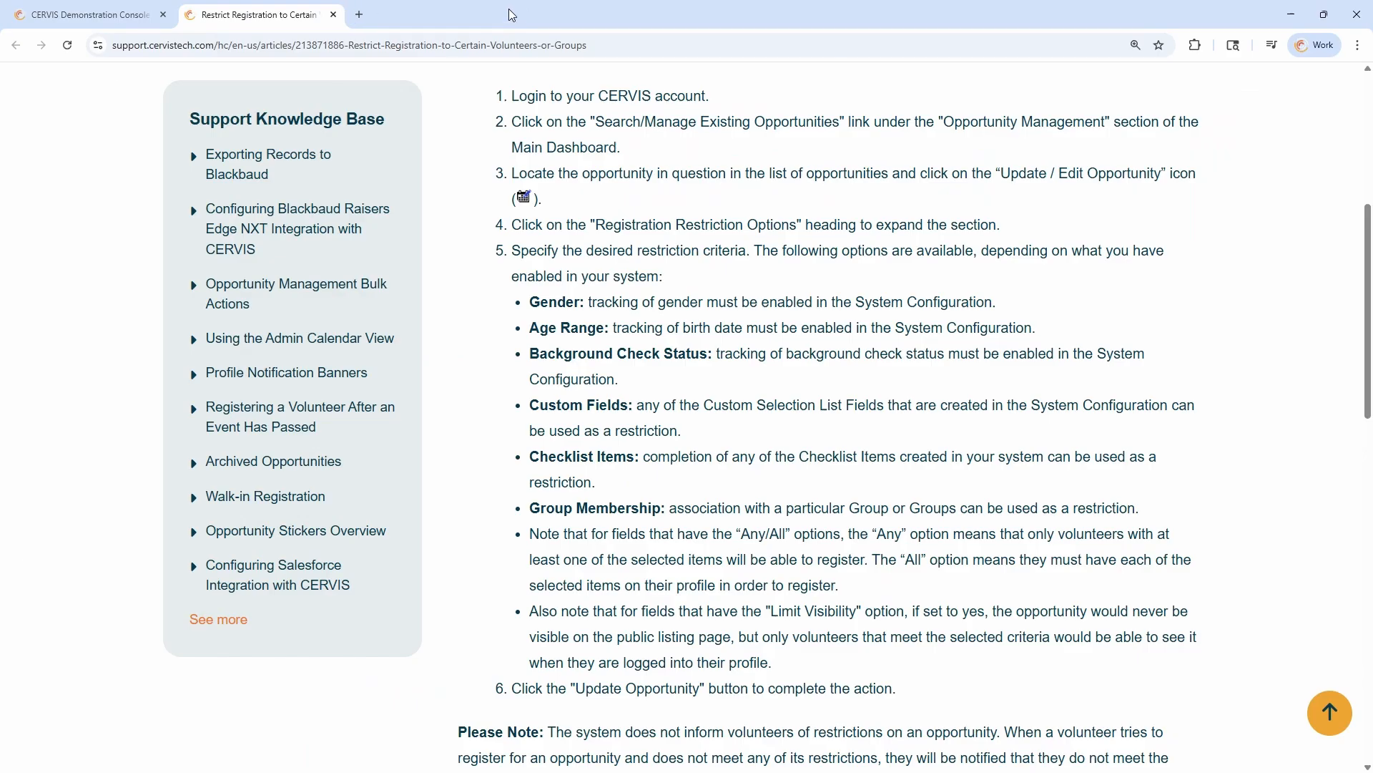
{"action": "left_click", "coordinate": [333, 14]}
{"action": "scroll", "coordinate": [364, 362], "scroll_direction": "up", "scroll_amount": 3}
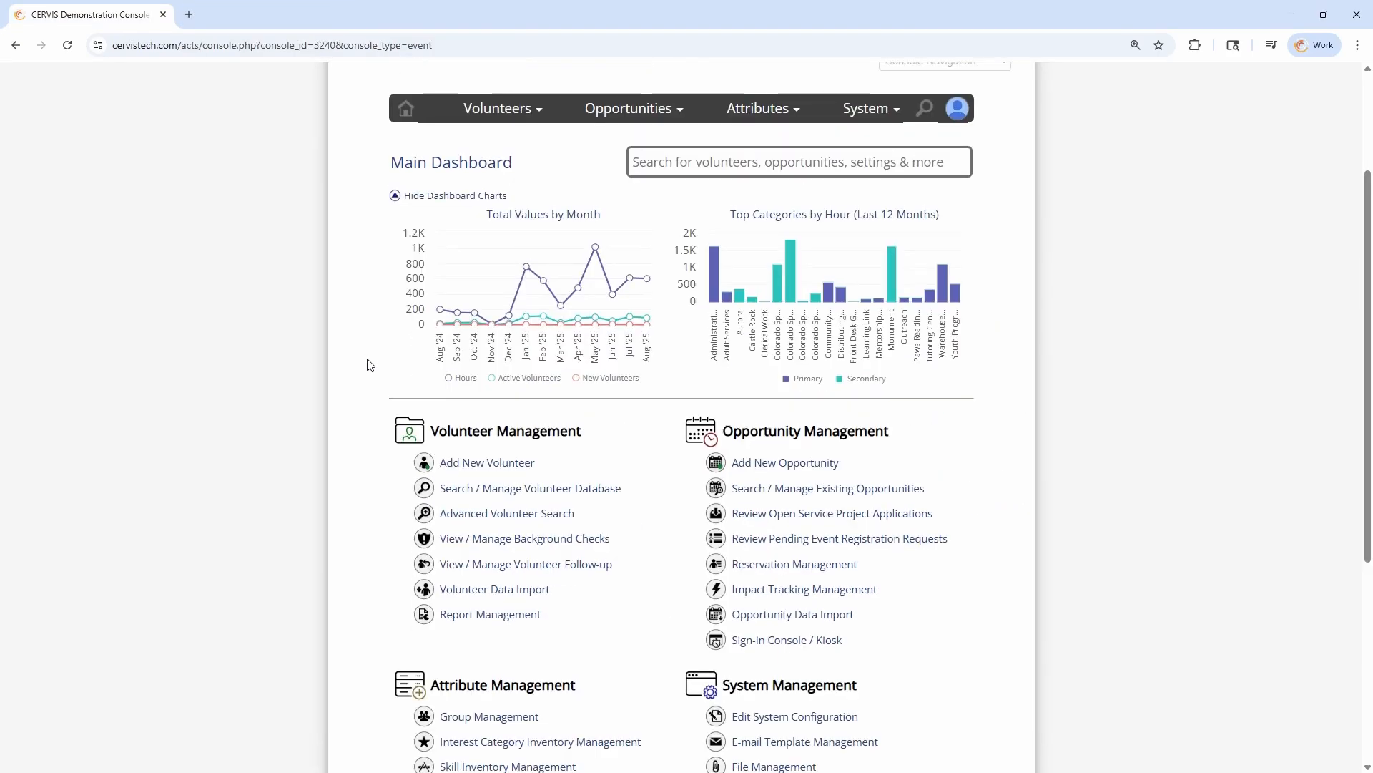
{"action": "scroll", "coordinate": [366, 367], "scroll_direction": "up", "scroll_amount": 1}
{"action": "scroll", "coordinate": [362, 376], "scroll_direction": "up", "scroll_amount": 2}
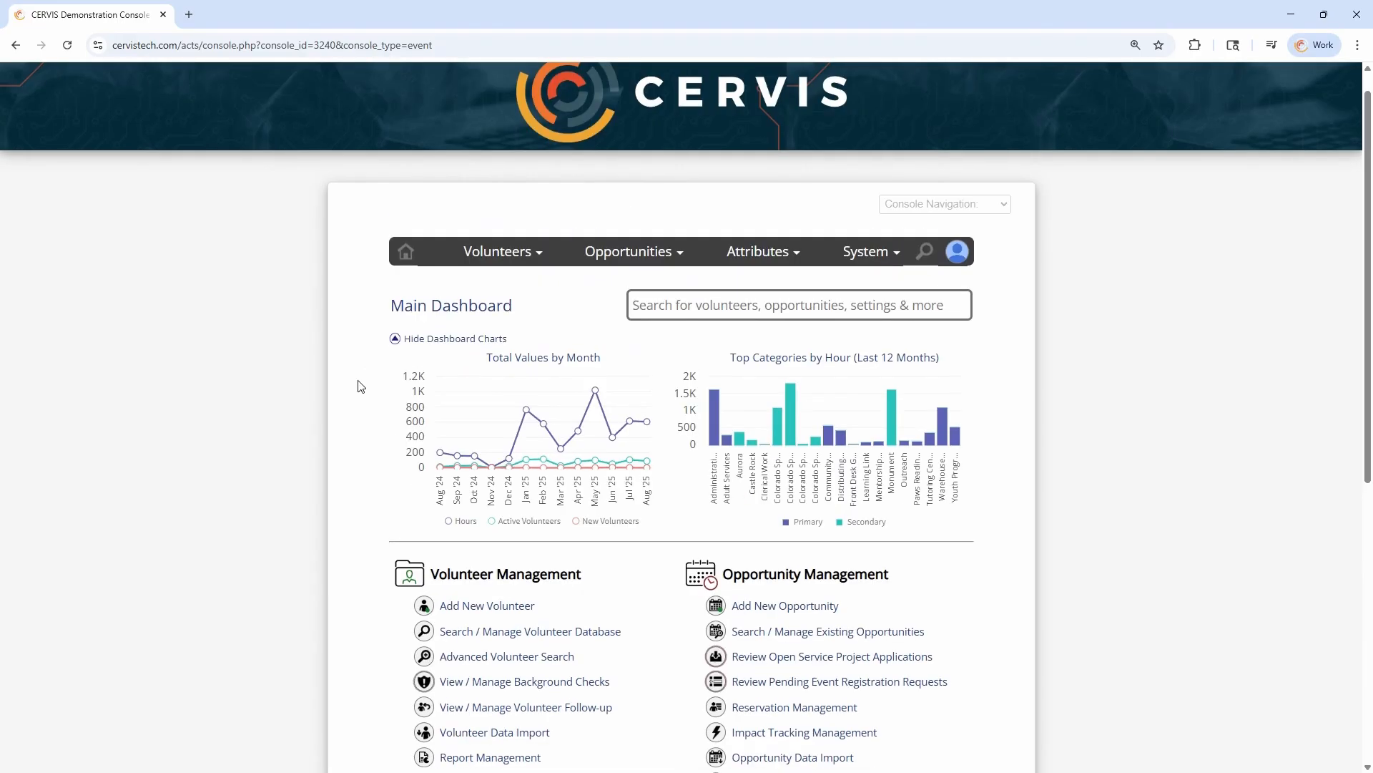